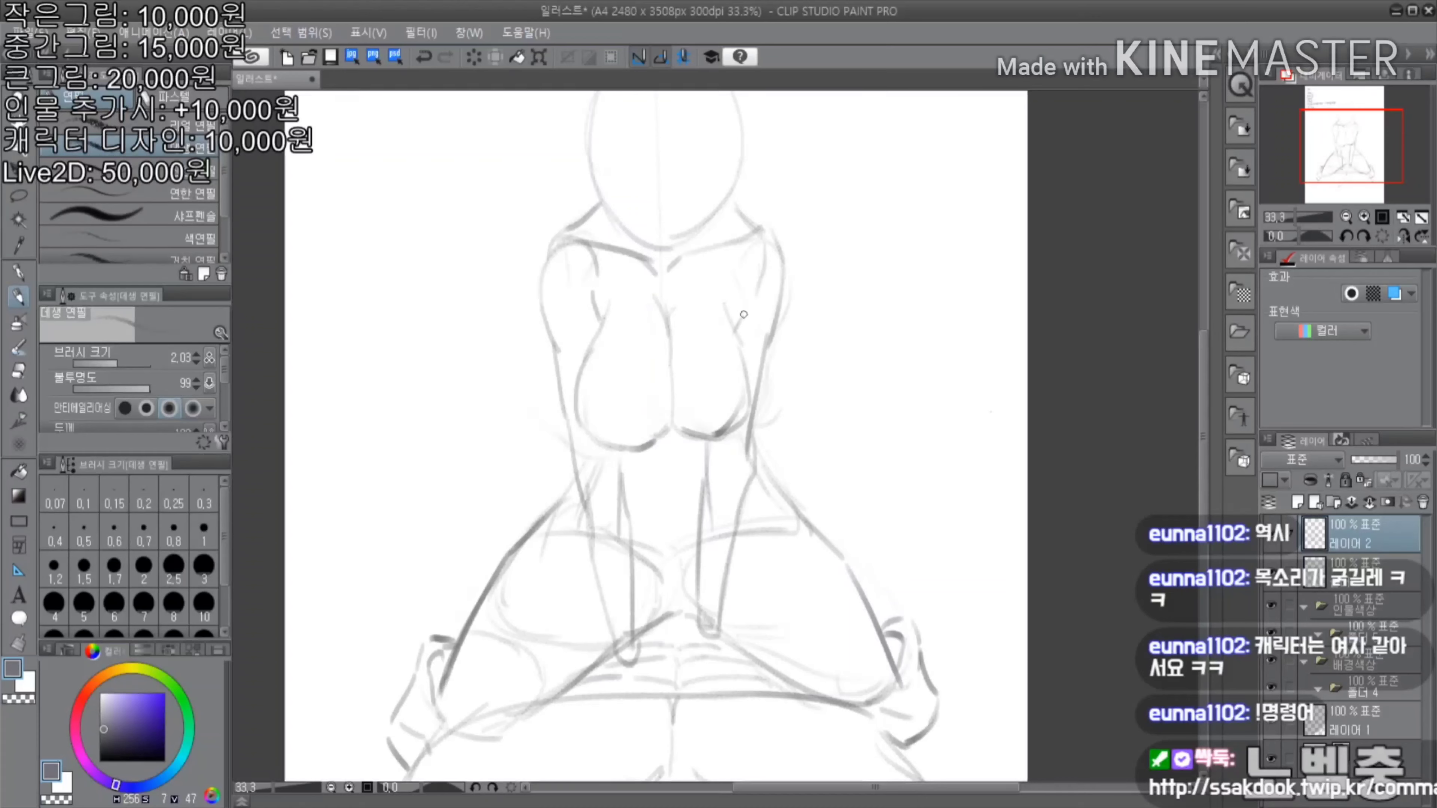
Clean up the shoulder lines and redraw the outlines of both arms in darker pencil
{"action": "key", "text": "e"}
{"action": "scroll", "coordinate": [759, 279], "scroll_direction": "up", "scroll_amount": 1}
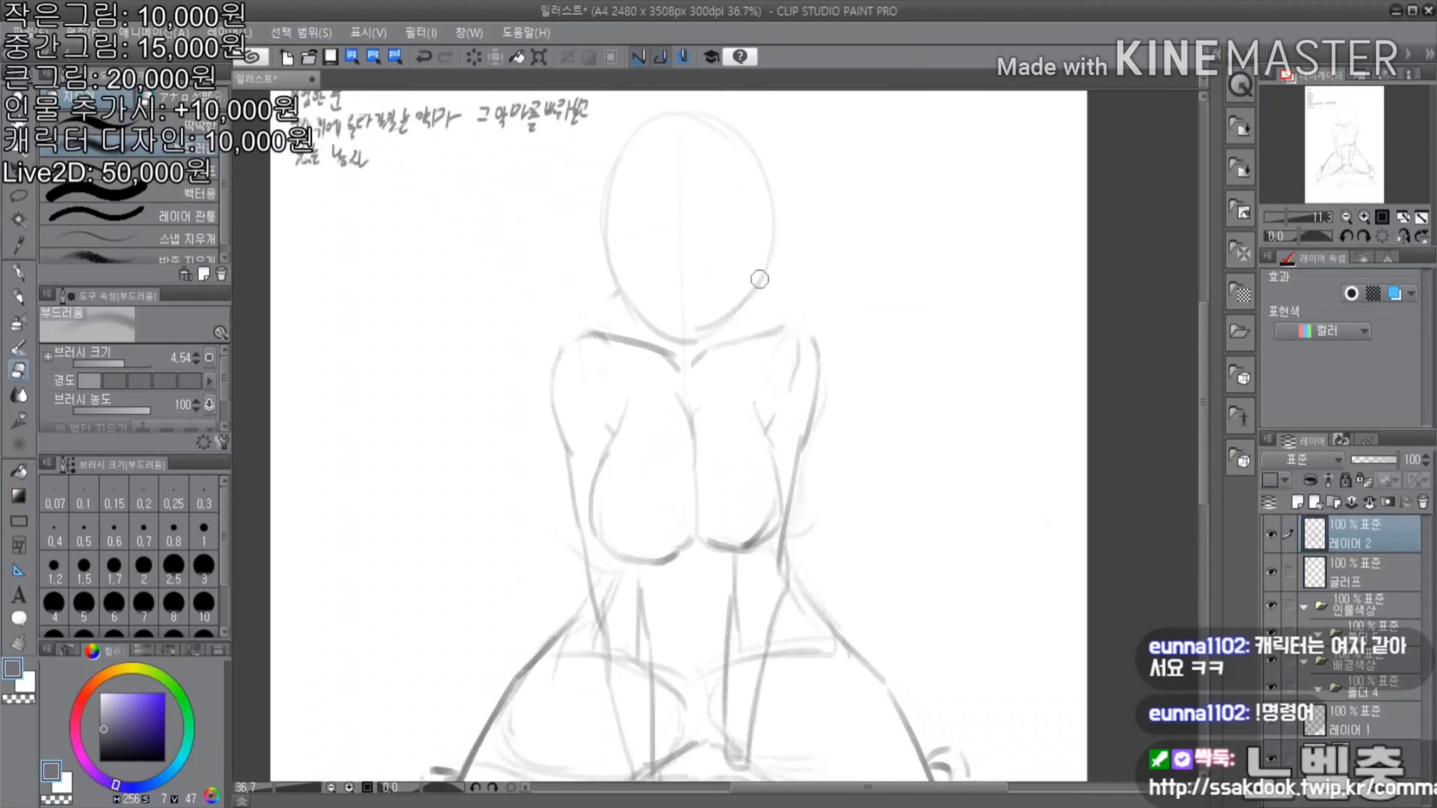
{"action": "scroll", "coordinate": [759, 279], "scroll_direction": "up", "scroll_amount": 1}
{"action": "key", "text": "p"}
{"action": "scroll", "coordinate": [811, 342], "scroll_direction": "up", "scroll_amount": 1}
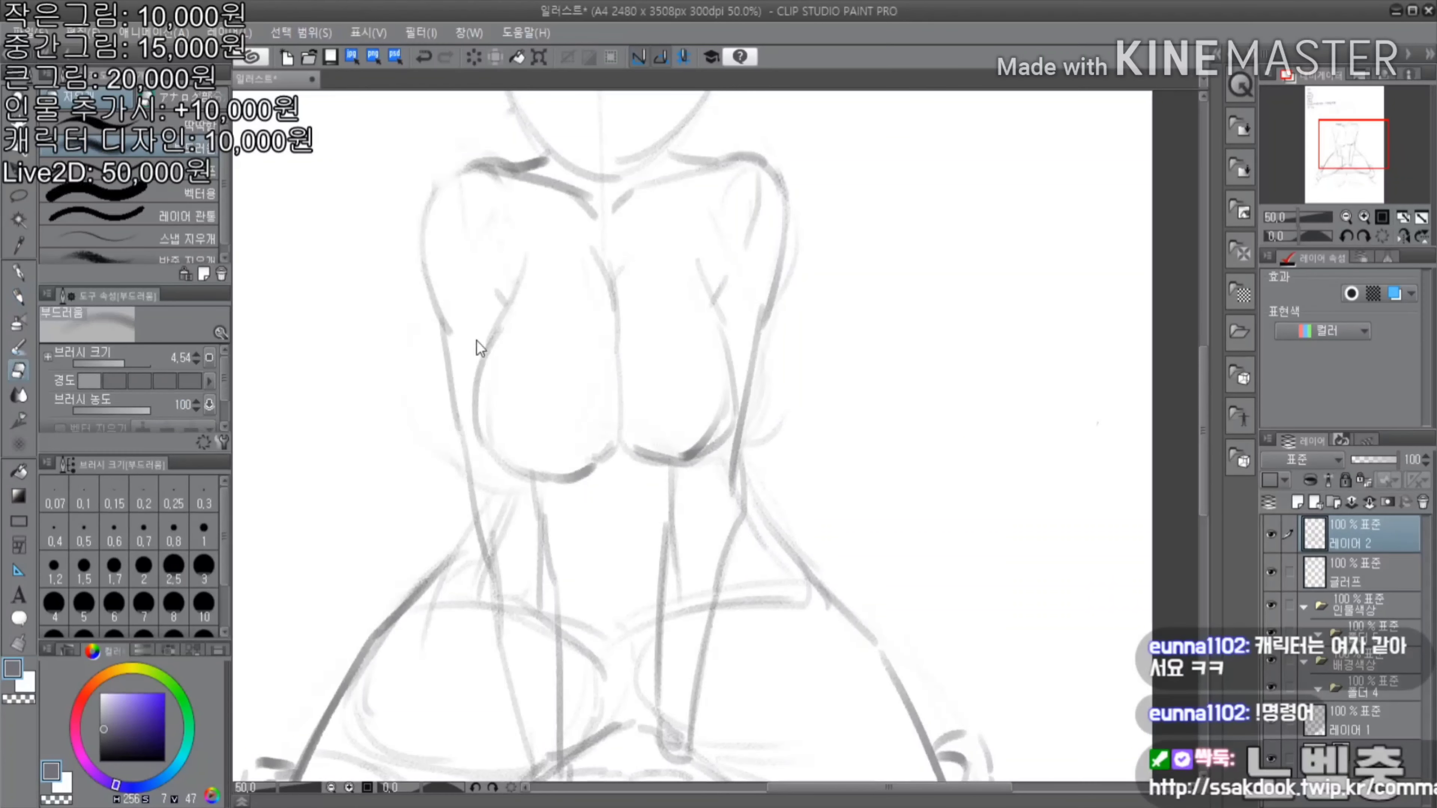
{"action": "left_click_drag", "start_coordinate": [481, 477], "coordinate": [532, 755]}
{"action": "left_click_drag", "start_coordinate": [541, 523], "coordinate": [557, 625]}
{"action": "left_click_drag", "start_coordinate": [546, 578], "coordinate": [572, 736]}
{"action": "left_click_drag", "start_coordinate": [677, 510], "coordinate": [663, 712]}
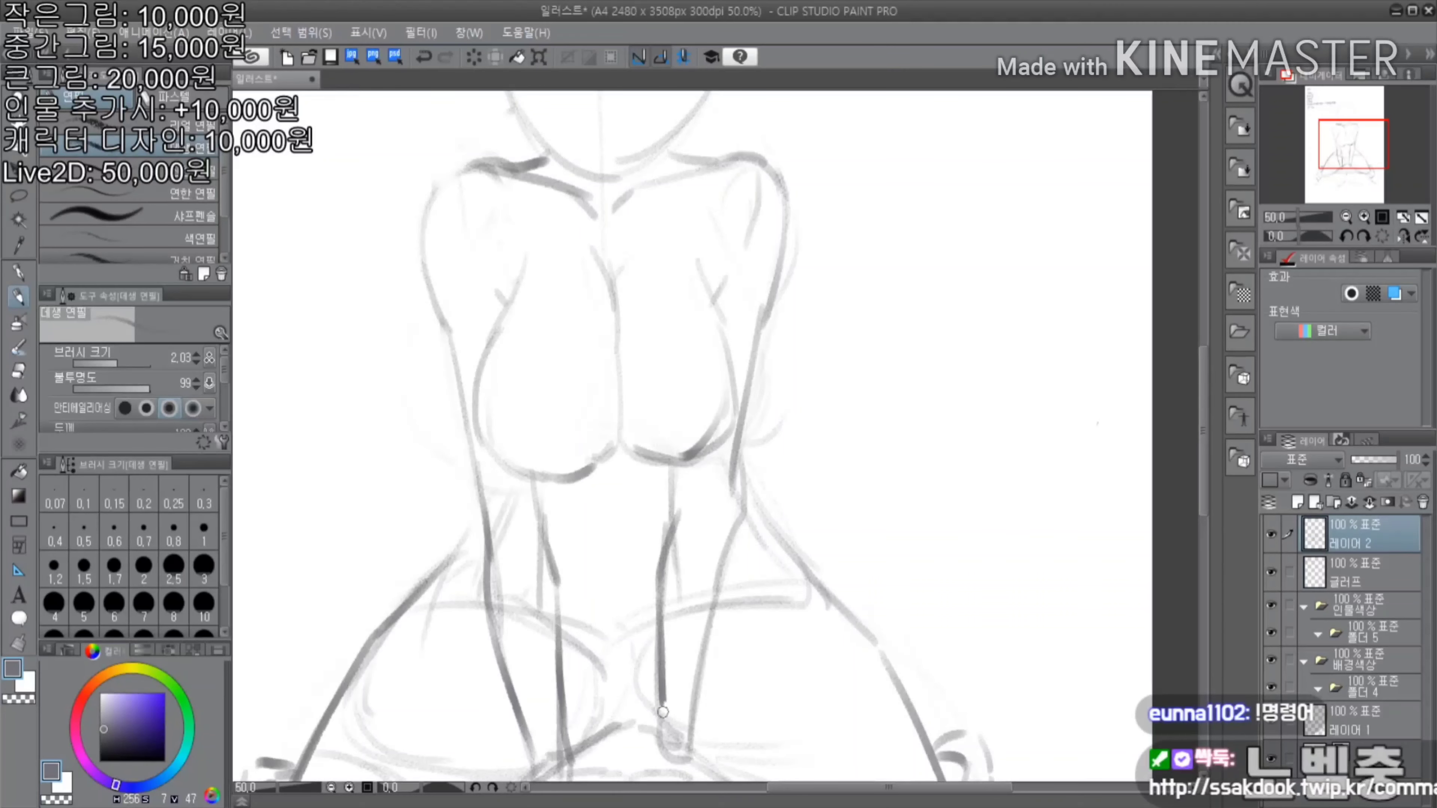
{"action": "scroll", "coordinate": [714, 641], "scroll_direction": "down", "scroll_amount": 3}
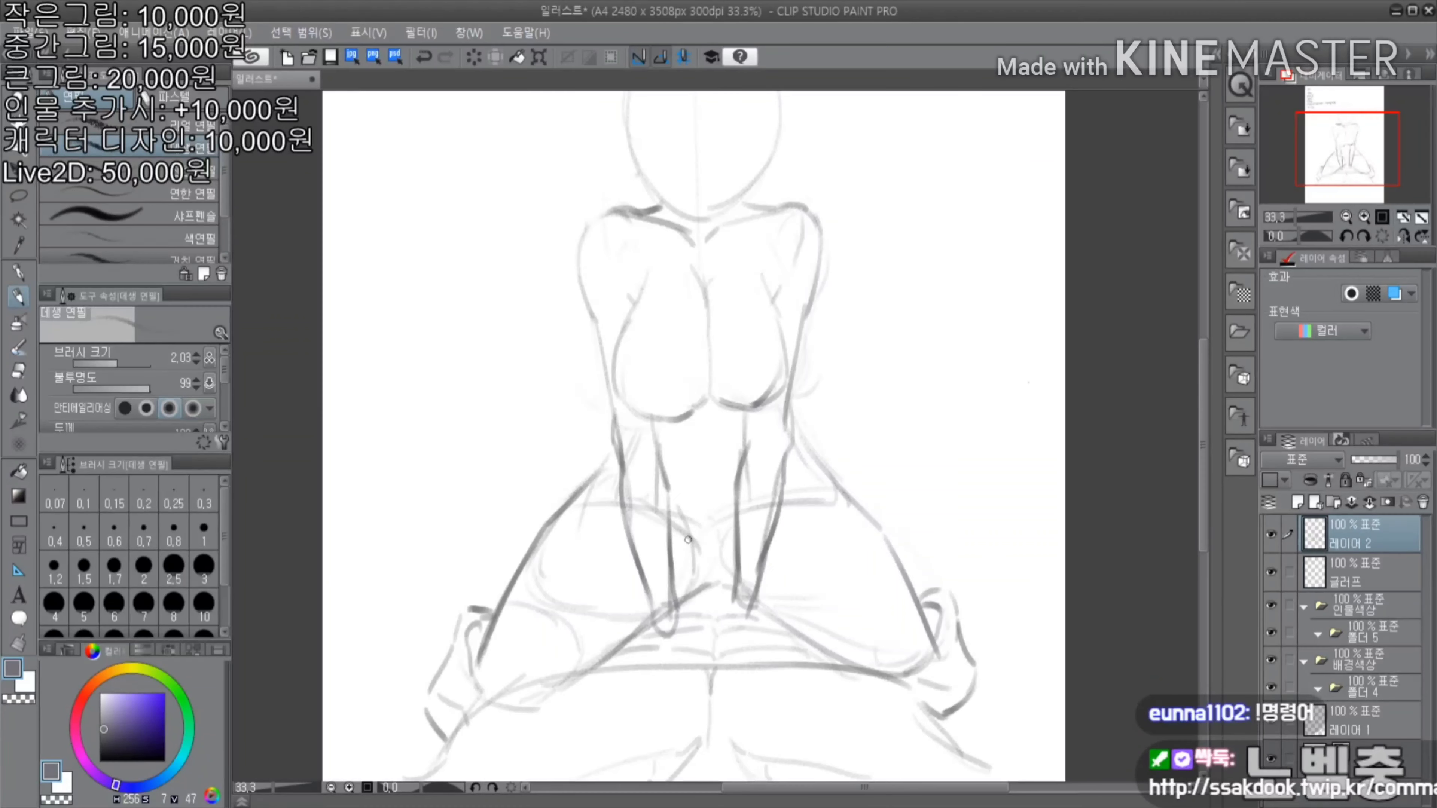
Draw the waist line between the arms with short creases at the hips, and retrace the torso contours
{"action": "left_click_drag", "start_coordinate": [667, 484], "coordinate": [735, 483]}
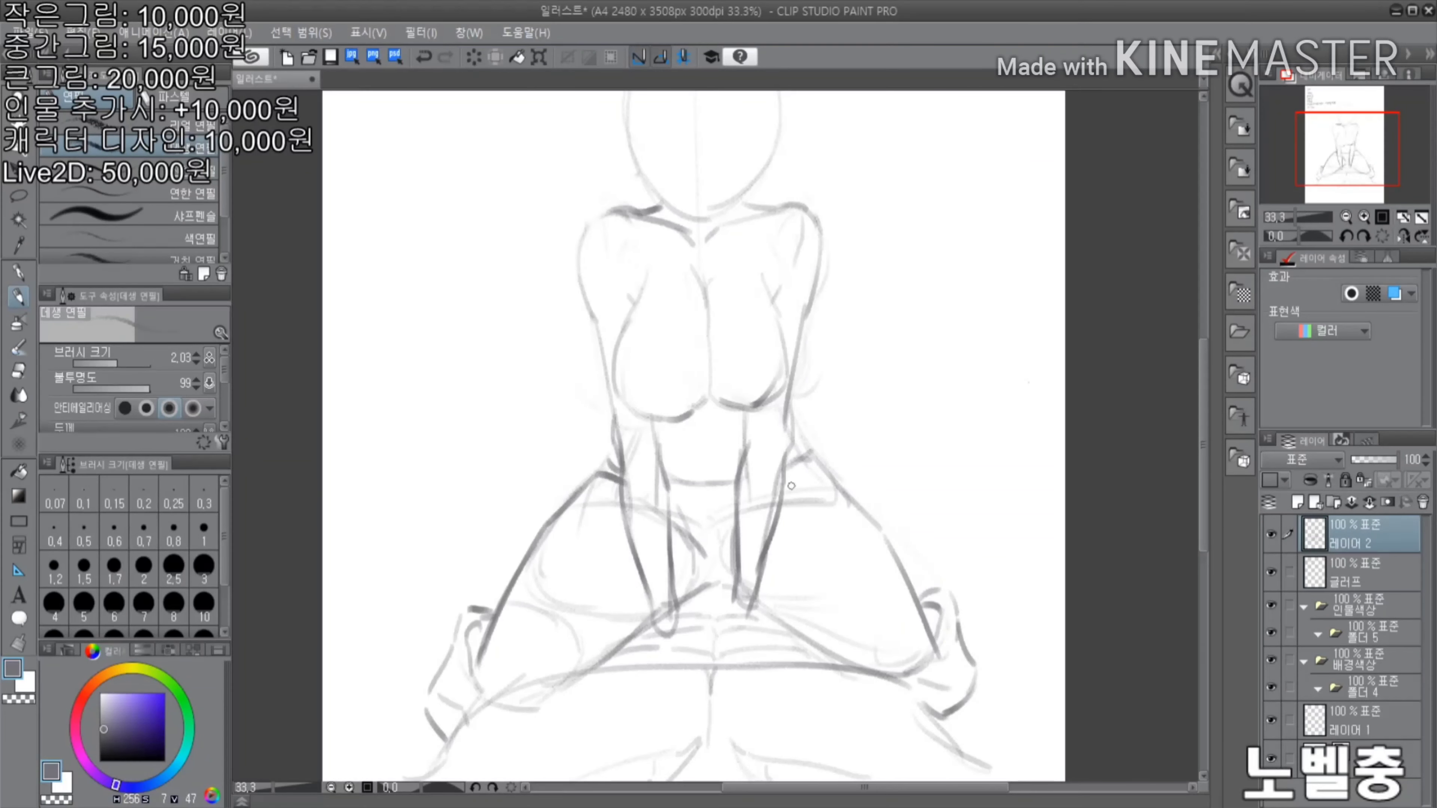
{"action": "scroll", "coordinate": [792, 486], "scroll_direction": "down", "scroll_amount": 2}
{"action": "scroll", "coordinate": [735, 469], "scroll_direction": "up", "scroll_amount": 4}
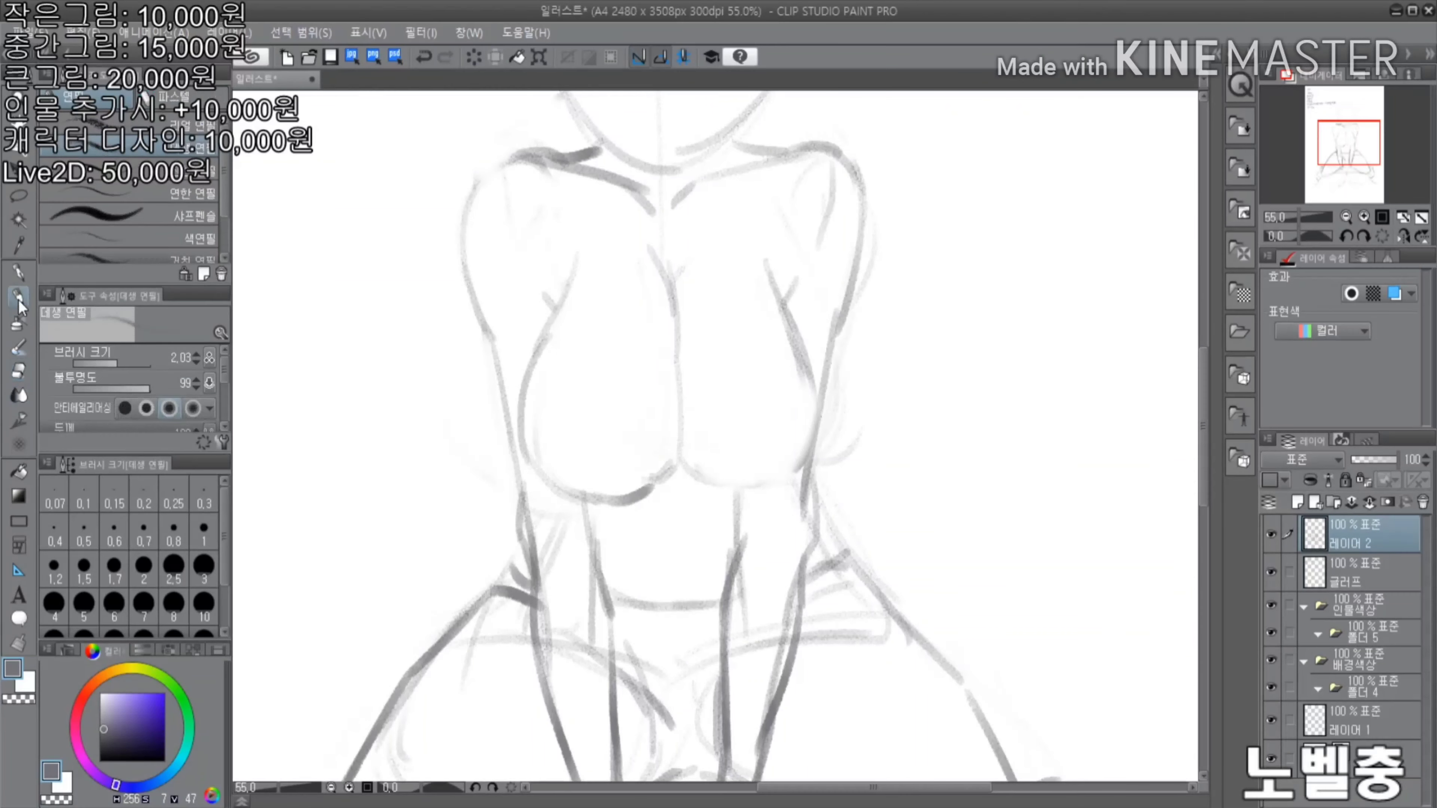
{"action": "scroll", "coordinate": [818, 390], "scroll_direction": "down", "scroll_amount": 3}
{"action": "scroll", "coordinate": [715, 263], "scroll_direction": "up", "scroll_amount": 2}
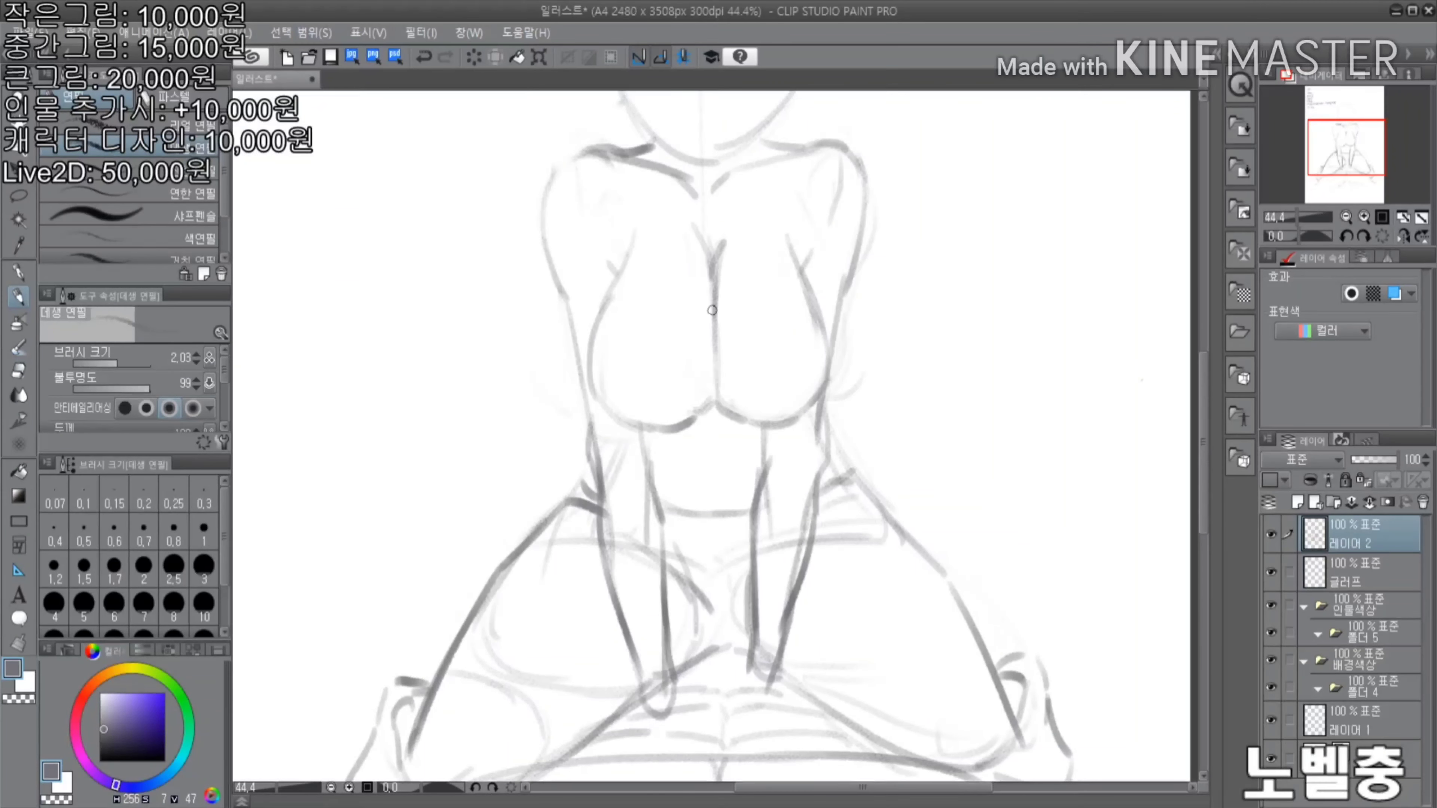
Add a horizontal guide line across the face and redraw the sides of the head
{"action": "scroll", "coordinate": [712, 311], "scroll_direction": "down", "scroll_amount": 3}
{"action": "scroll", "coordinate": [675, 281], "scroll_direction": "up", "scroll_amount": 3}
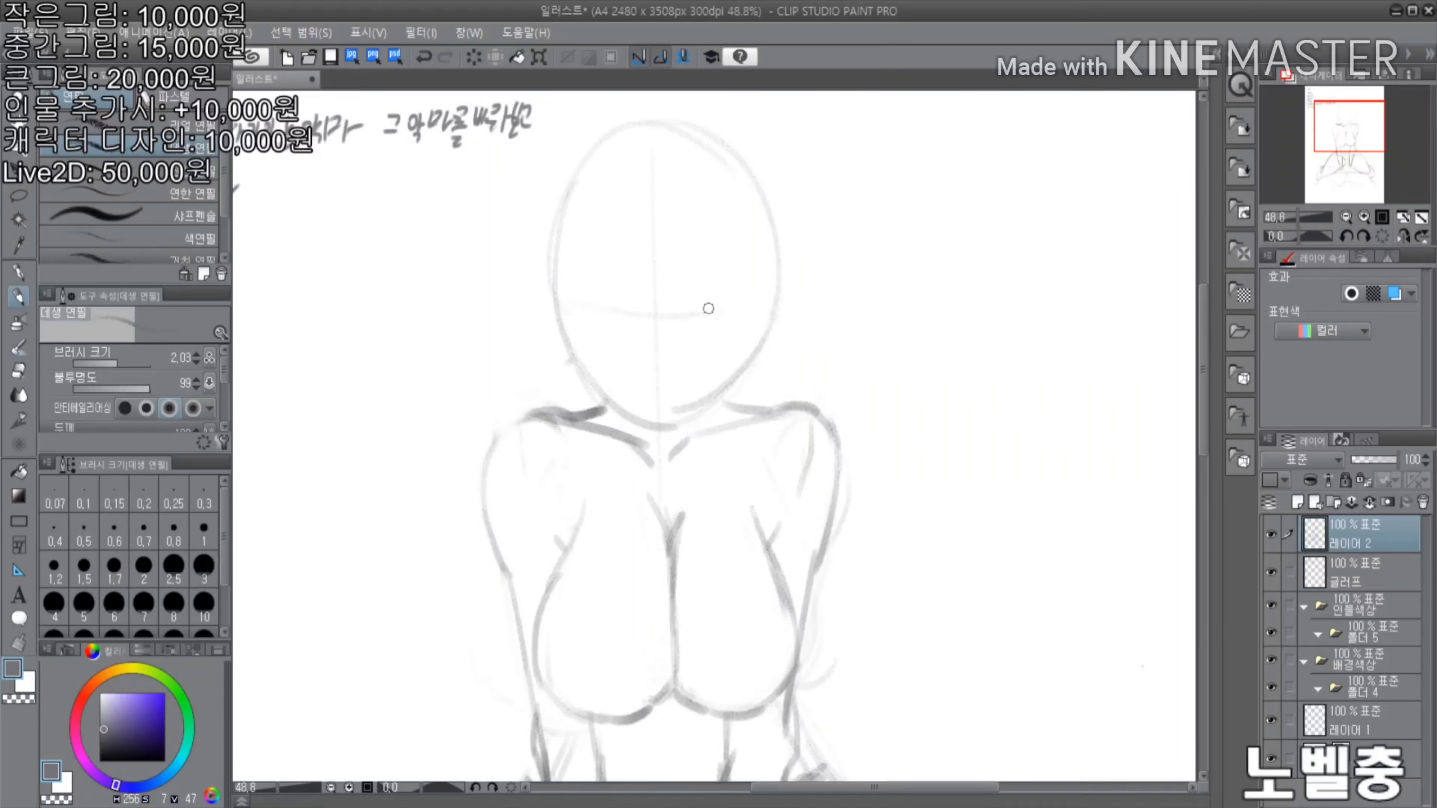
{"action": "scroll", "coordinate": [747, 312], "scroll_direction": "down", "scroll_amount": 3}
{"action": "scroll", "coordinate": [599, 134], "scroll_direction": "up", "scroll_amount": 4}
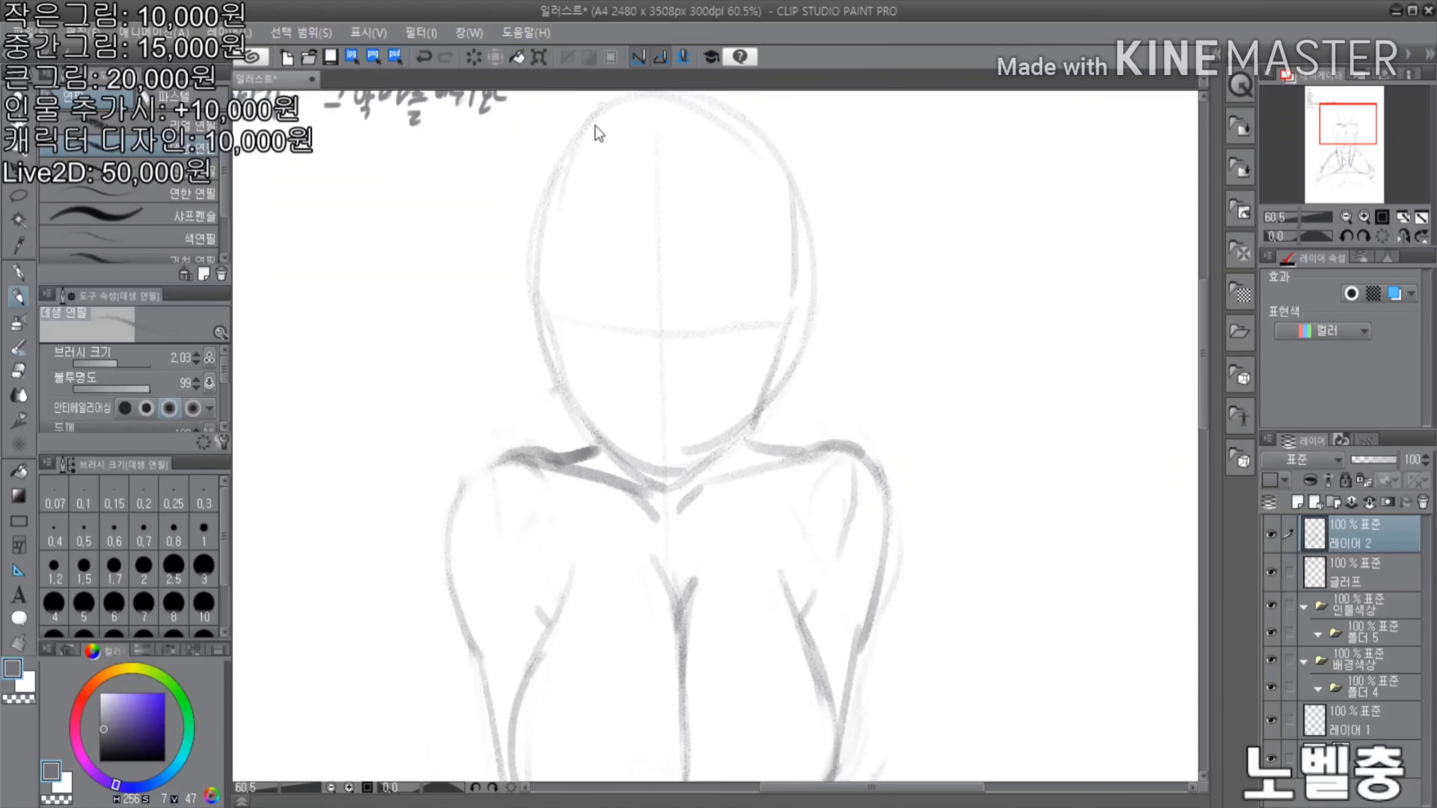
{"action": "scroll", "coordinate": [552, 325], "scroll_direction": "down", "scroll_amount": 4}
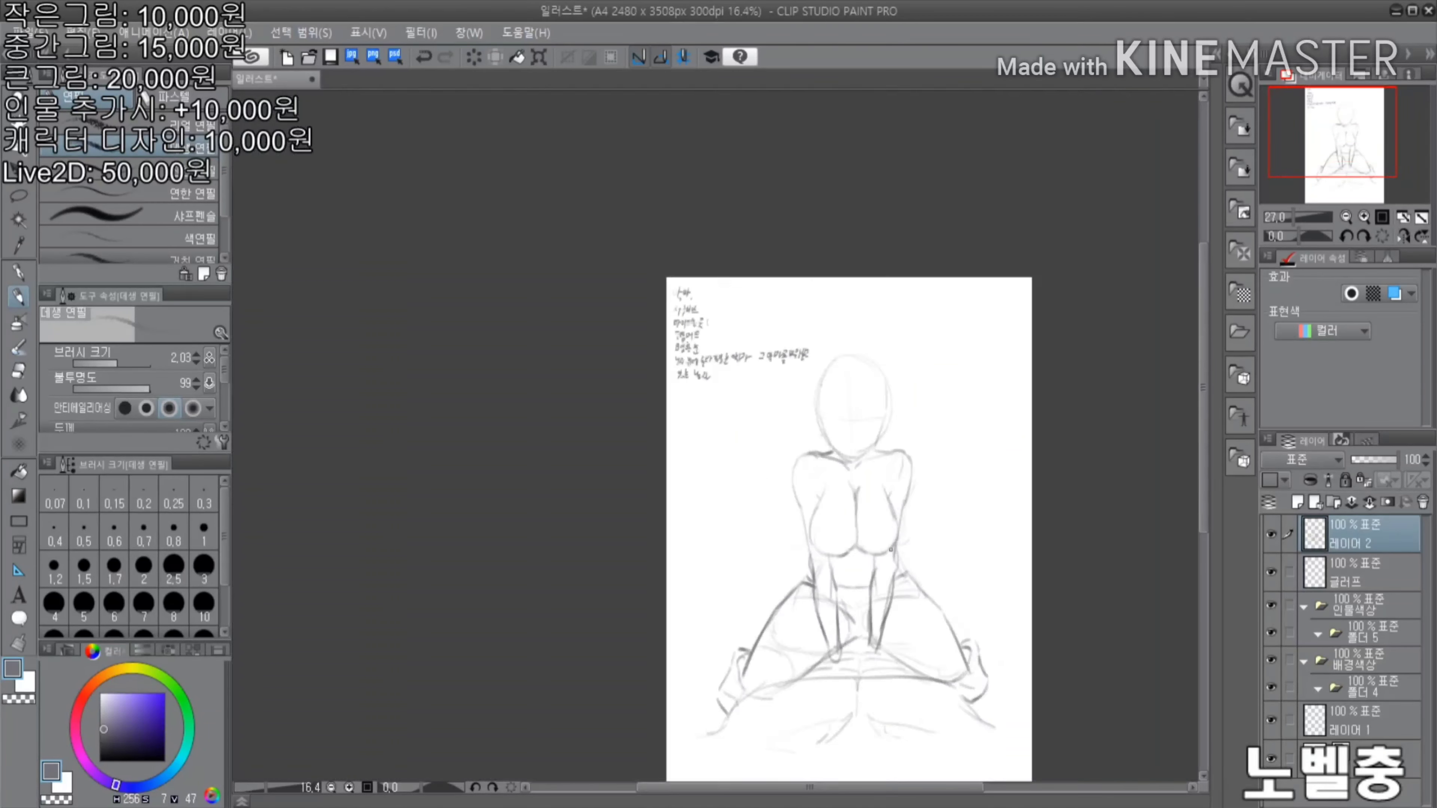
{"action": "scroll", "coordinate": [956, 611], "scroll_direction": "up", "scroll_amount": 2}
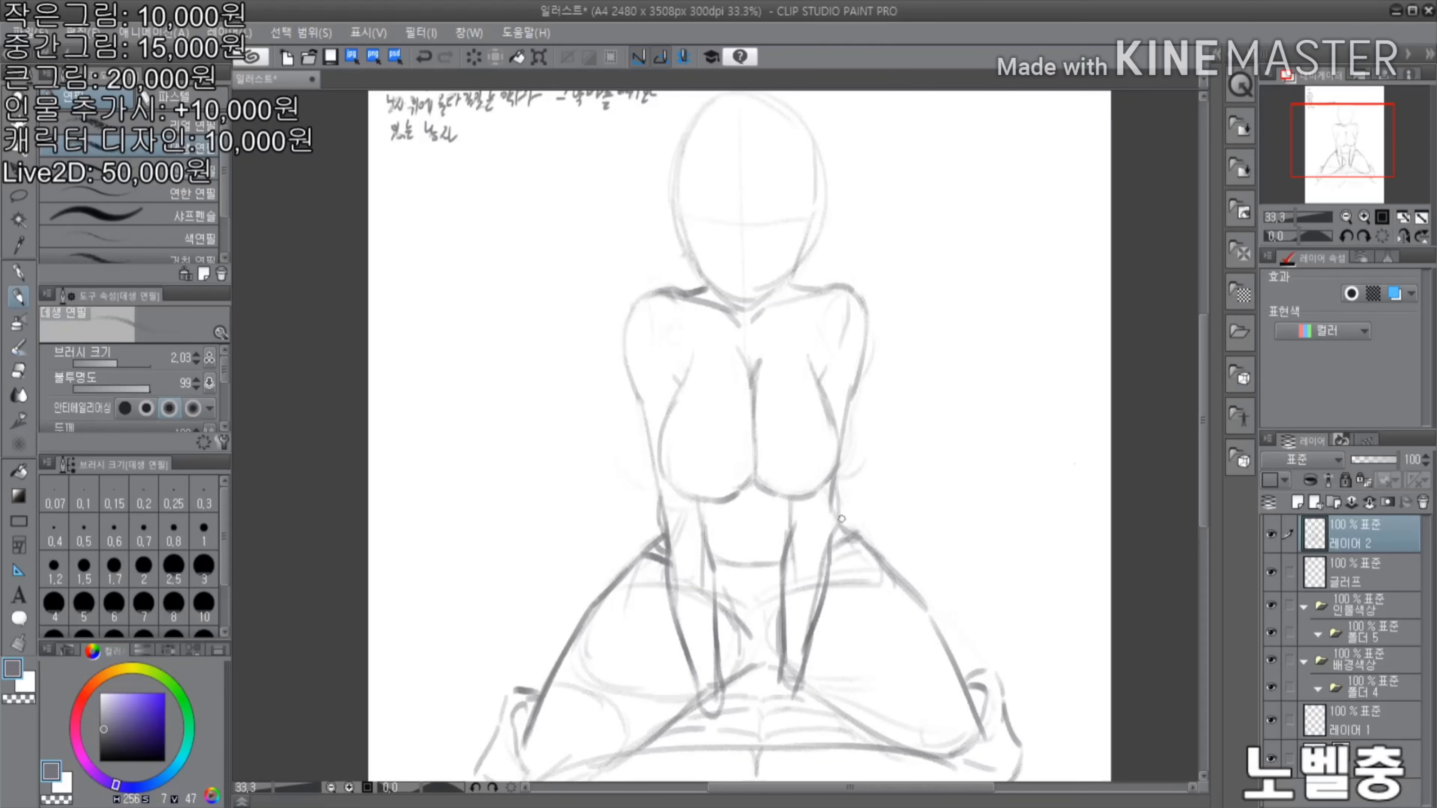
Sketch a curved tail with an arrow-shaped tip beside the right hip and add a midline on the abdomen
{"action": "left_click_drag", "start_coordinate": [843, 517], "coordinate": [924, 645]}
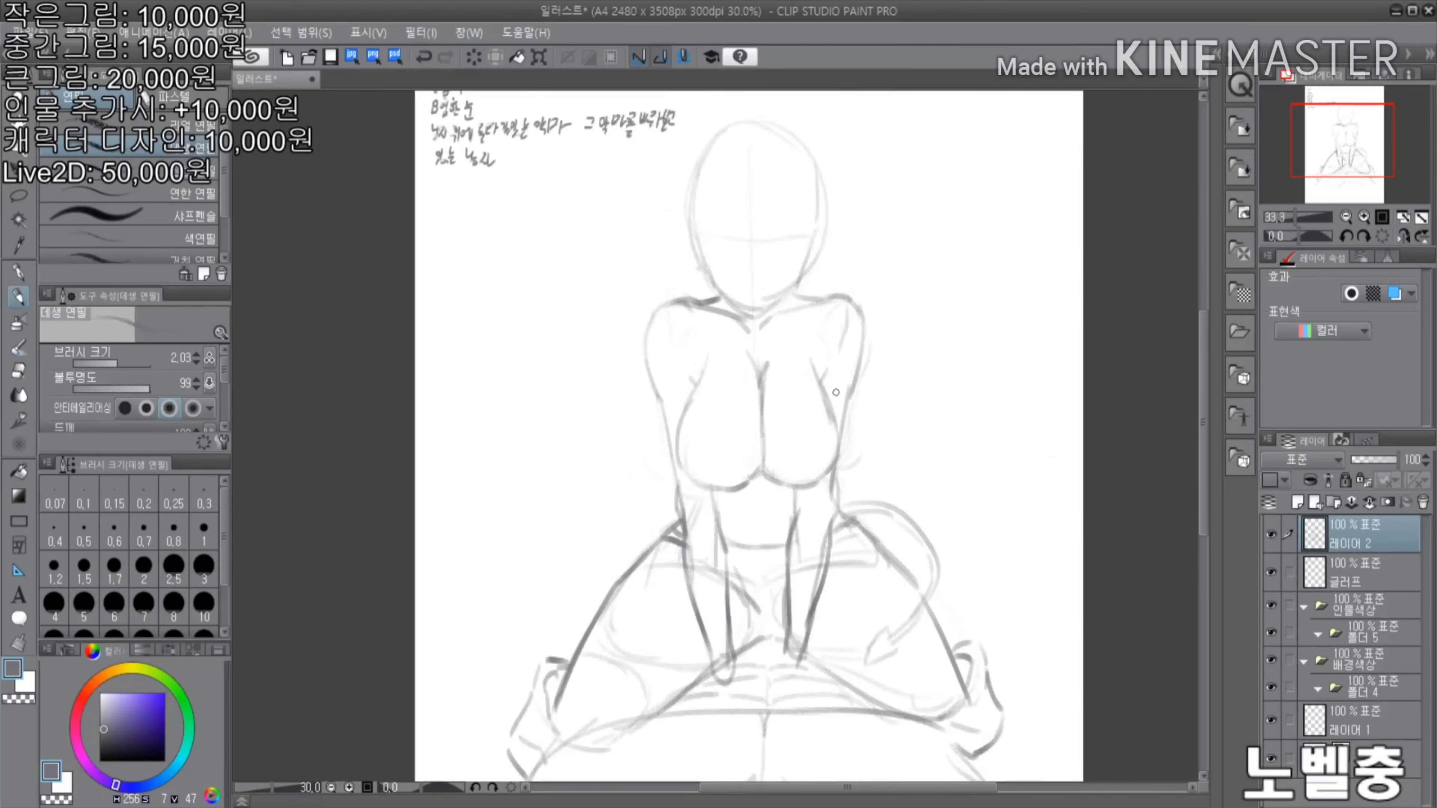
{"action": "scroll", "coordinate": [739, 545], "scroll_direction": "up", "scroll_amount": 1}
{"action": "scroll", "coordinate": [748, 527], "scroll_direction": "down", "scroll_amount": 4}
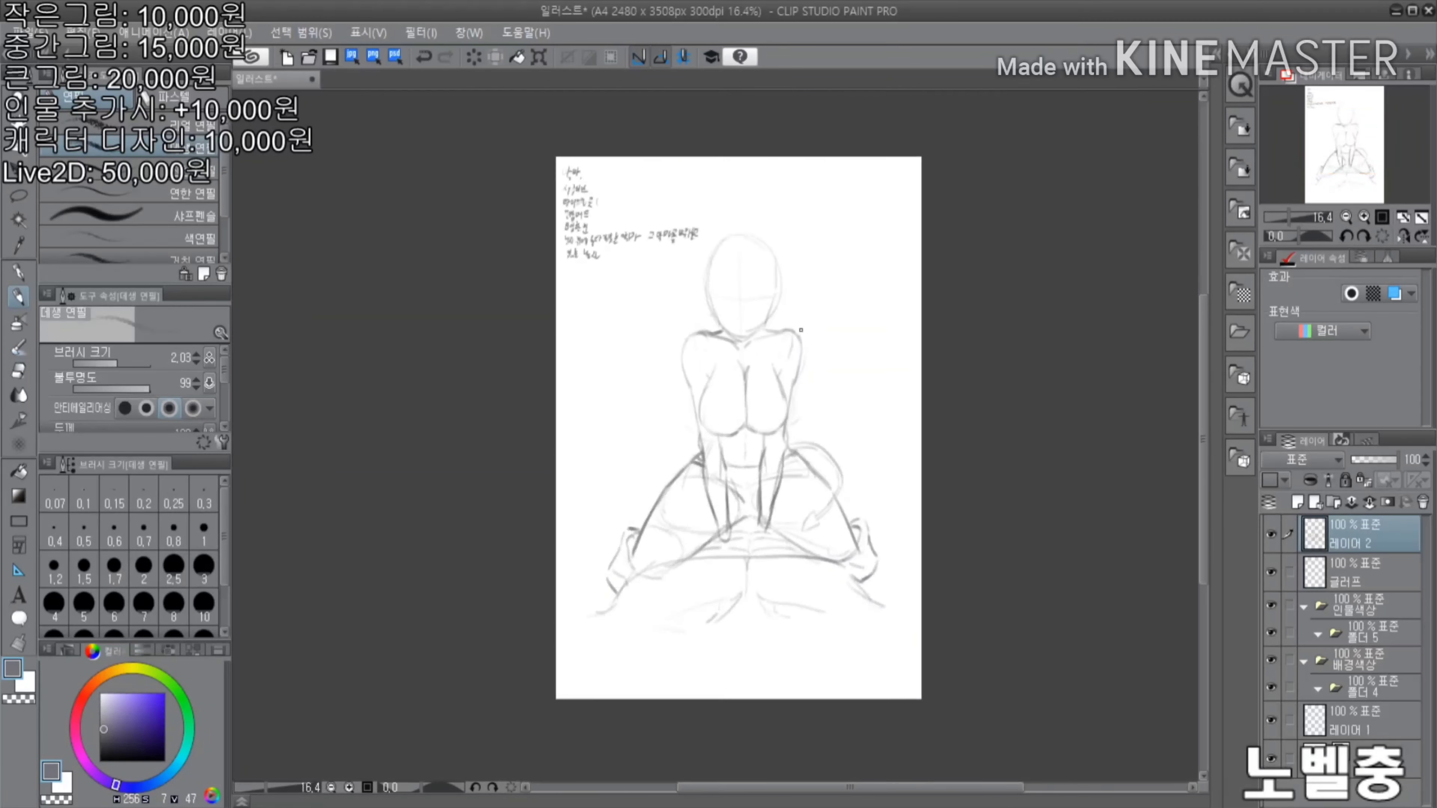
{"action": "scroll", "coordinate": [753, 453], "scroll_direction": "up", "scroll_amount": 3}
{"action": "scroll", "coordinate": [801, 266], "scroll_direction": "down", "scroll_amount": 2}
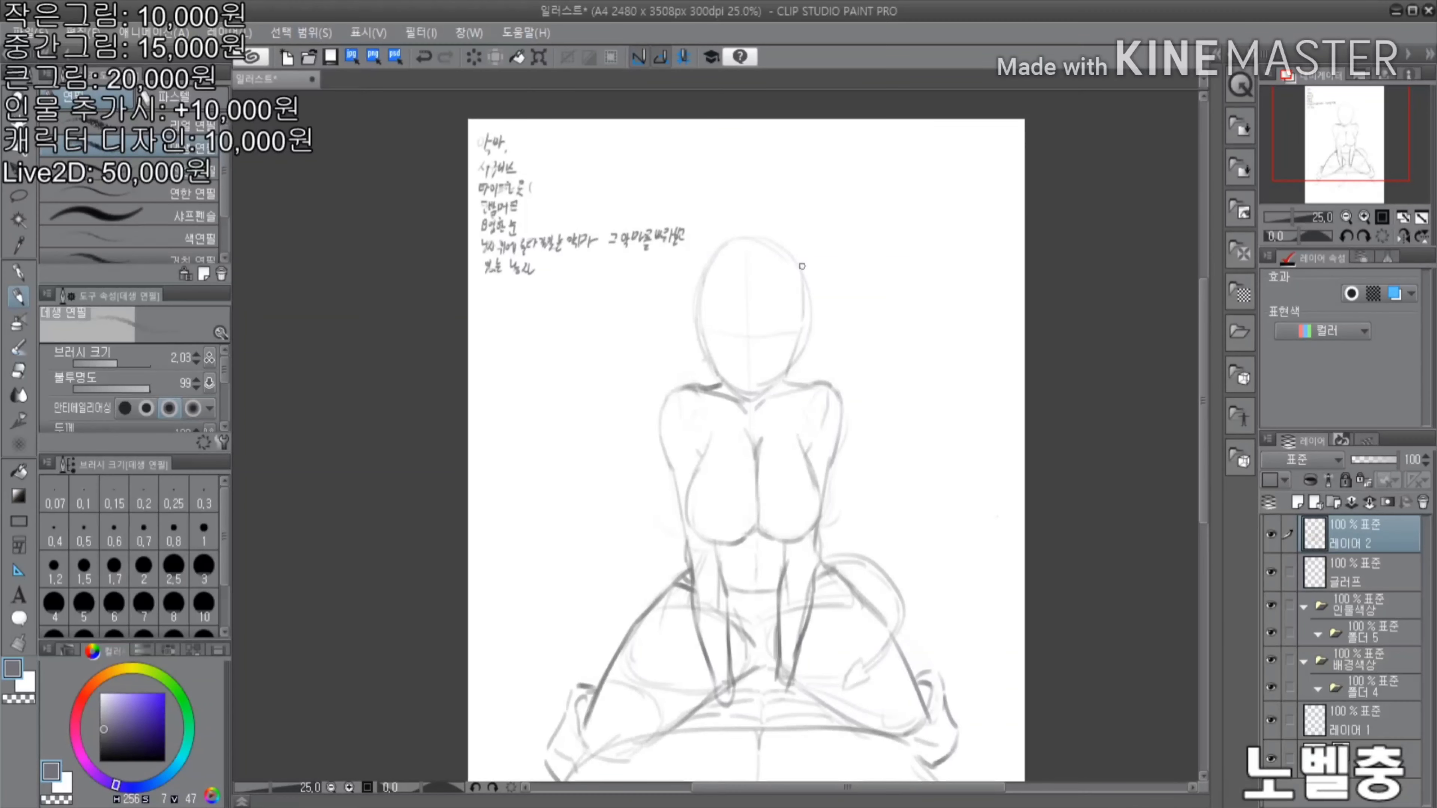
{"action": "scroll", "coordinate": [713, 504], "scroll_direction": "up", "scroll_amount": 3}
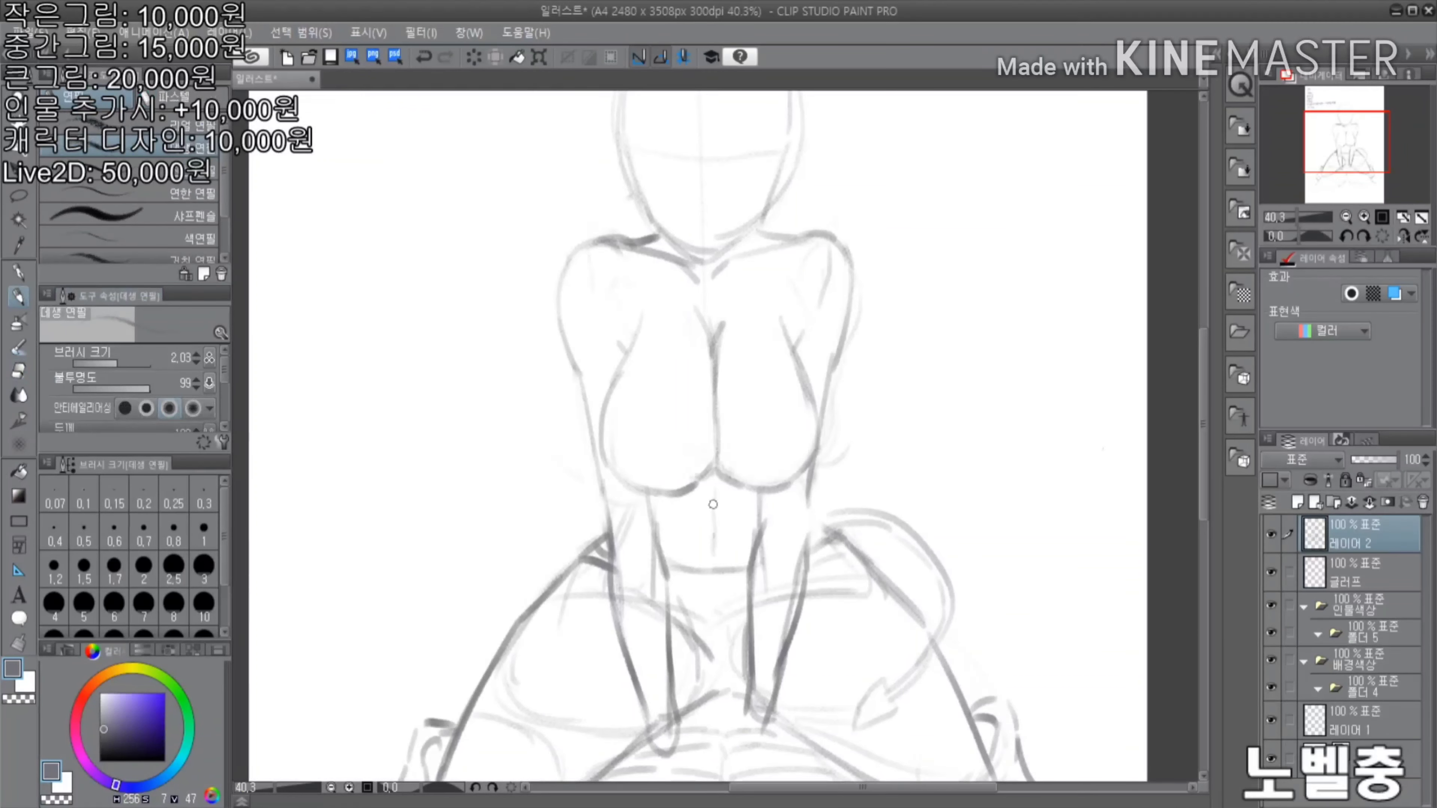
{"action": "scroll", "coordinate": [840, 519], "scroll_direction": "down", "scroll_amount": 1}
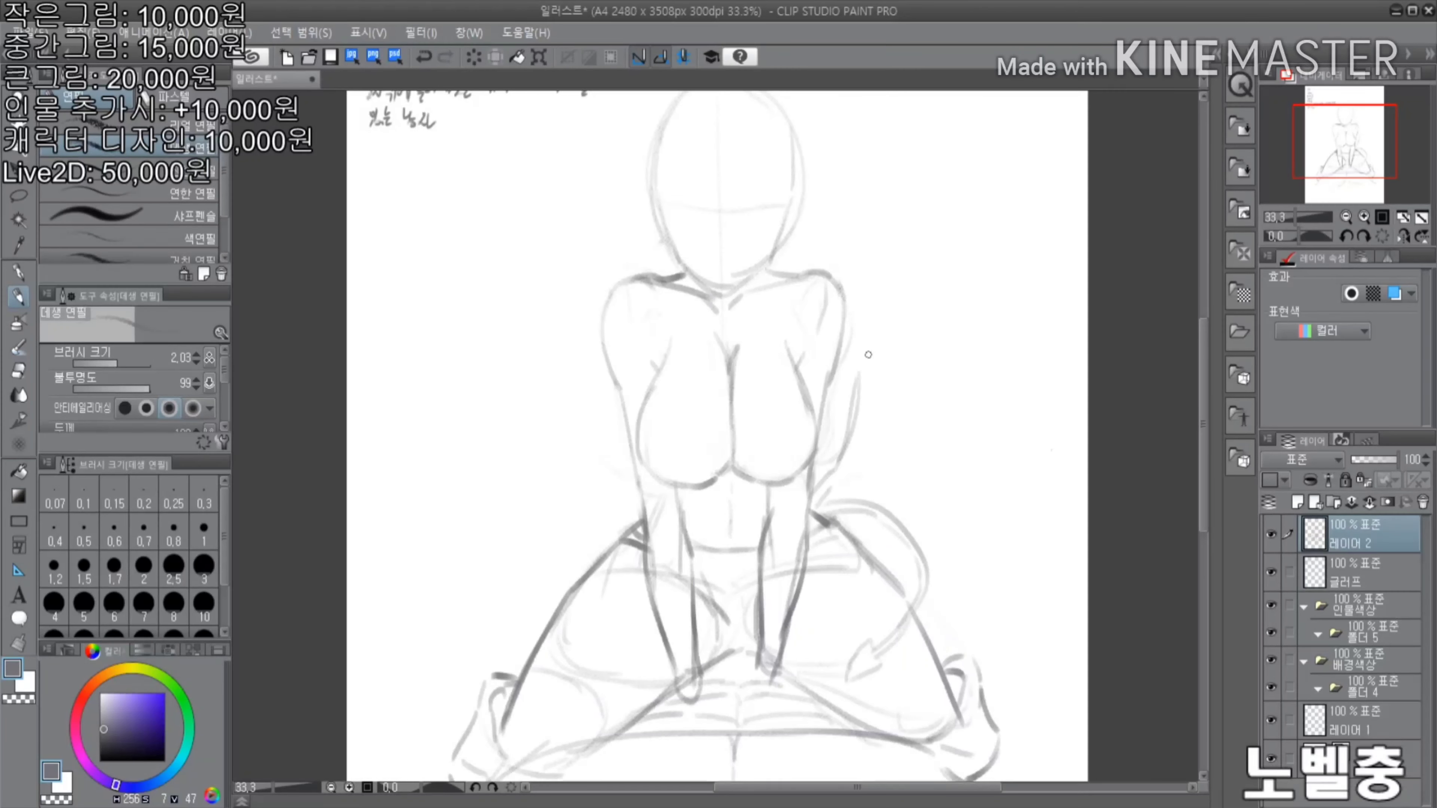
Sketch the right bat wing behind the arm, with a long outer curve and inner ribs
{"action": "mouse_move", "coordinate": [869, 373]}
{"action": "left_mouse_down"}
{"action": "mouse_move", "coordinate": [979, 544]}
{"action": "mouse_move", "coordinate": [962, 708]}
{"action": "left_mouse_up"}
{"action": "left_click_drag", "start_coordinate": [906, 515], "coordinate": [855, 707]}
{"action": "left_click_drag", "start_coordinate": [865, 391], "coordinate": [842, 539]}
{"action": "left_click_drag", "start_coordinate": [839, 553], "coordinate": [799, 653]}
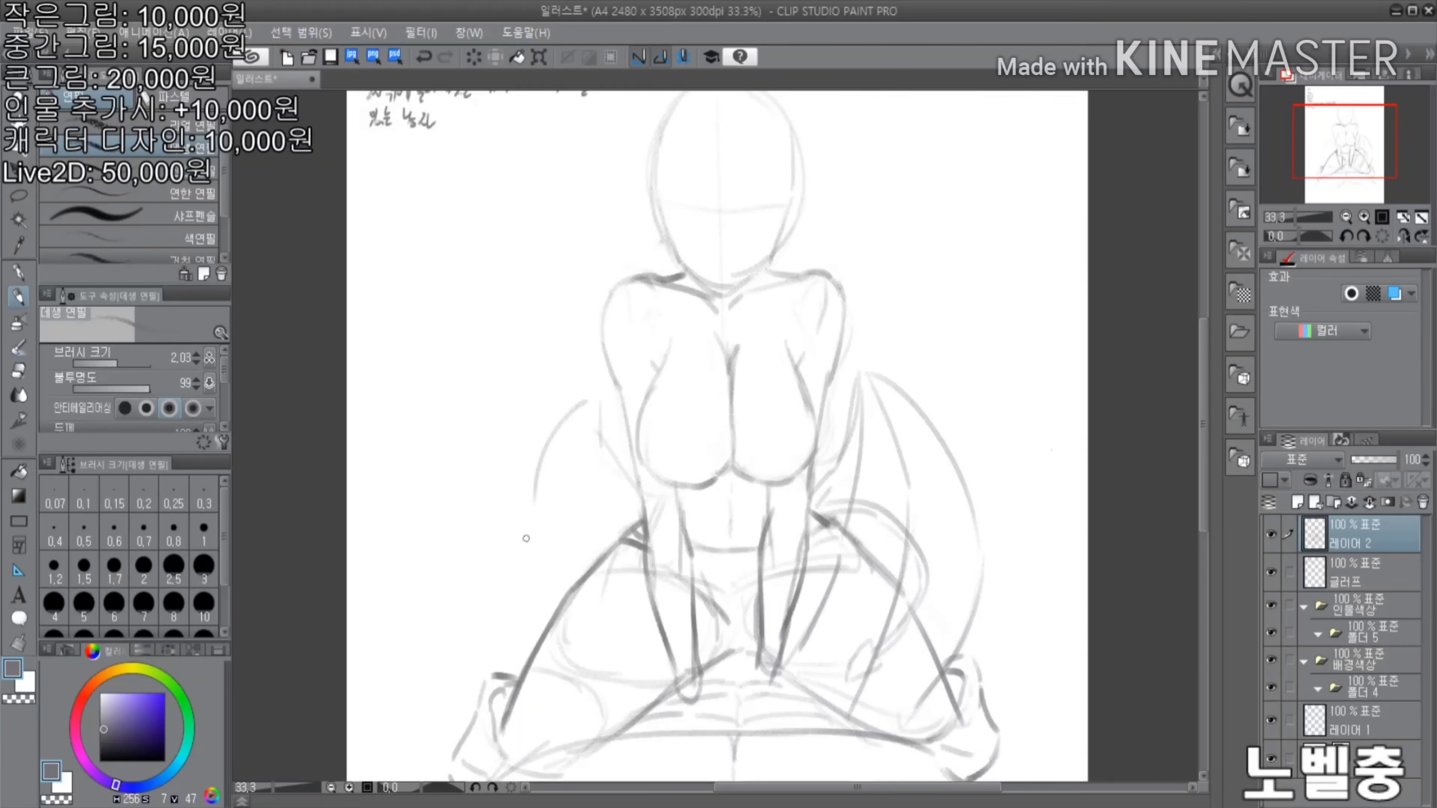
Sketch the matching left wing with its outer curve and inner ribs, undoing and redrawing the strokes that are off
{"action": "mouse_move", "coordinate": [586, 396]}
{"action": "left_mouse_down"}
{"action": "mouse_move", "coordinate": [516, 509]}
{"action": "mouse_move", "coordinate": [563, 707]}
{"action": "left_mouse_up"}
{"action": "left_click_drag", "start_coordinate": [591, 393], "coordinate": [551, 666]}
{"action": "key", "text": "ctrl+z"}
{"action": "left_click_drag", "start_coordinate": [659, 538], "coordinate": [537, 745]}
{"action": "key", "text": "ctrl+z"}
{"action": "key", "text": "ctrl+z"}
{"action": "left_click_drag", "start_coordinate": [598, 386], "coordinate": [638, 690]}
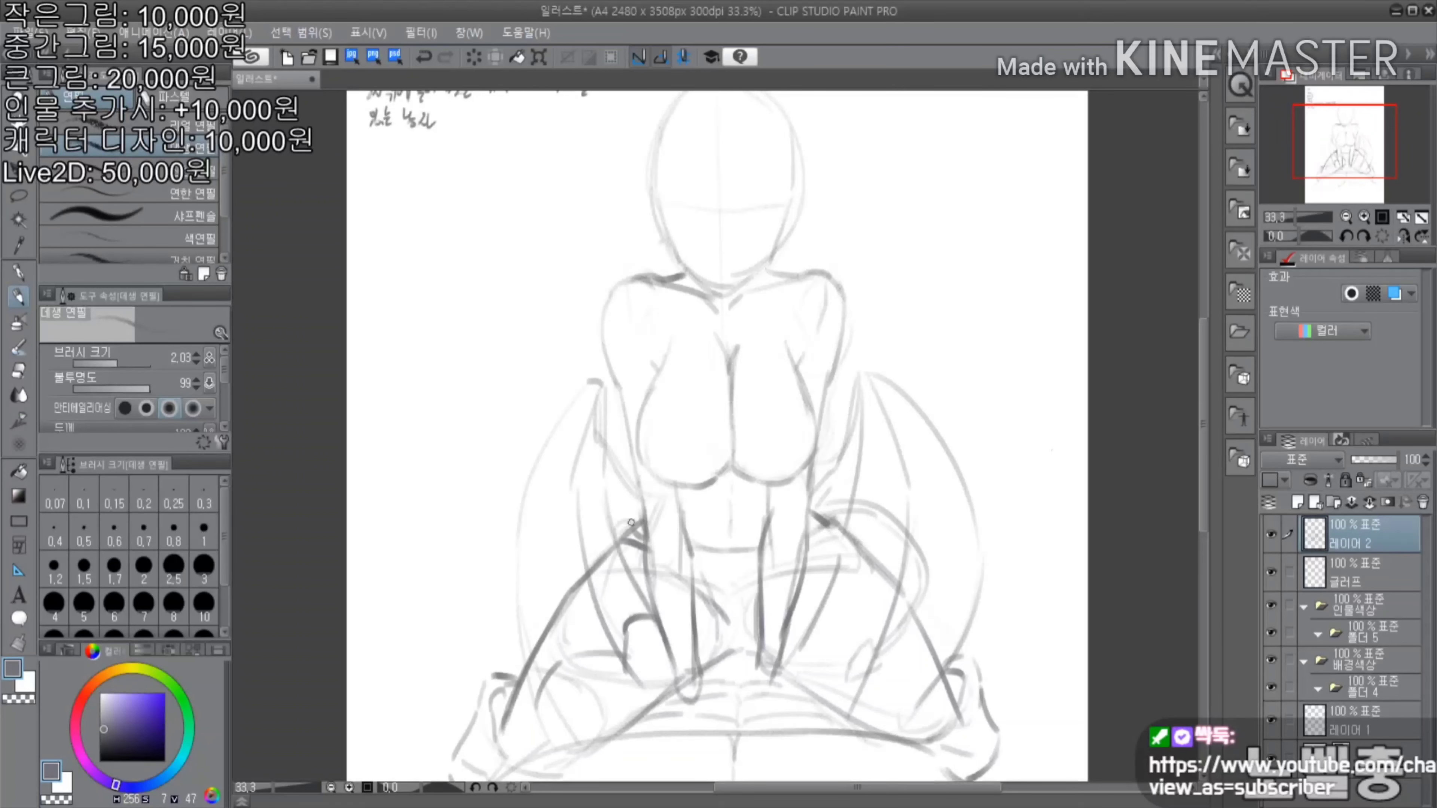
{"action": "left_click_drag", "start_coordinate": [591, 391], "coordinate": [491, 584]}
Add a second outer edge to the right wing and draw the pointed scallops along its lower edge
{"action": "mouse_move", "coordinate": [911, 406]}
{"action": "left_mouse_down"}
{"action": "mouse_move", "coordinate": [997, 587]}
{"action": "mouse_move", "coordinate": [1012, 511]}
{"action": "left_mouse_up"}
{"action": "left_click_drag", "start_coordinate": [930, 631], "coordinate": [864, 693]}
{"action": "left_click_drag", "start_coordinate": [852, 489], "coordinate": [814, 509]}
{"action": "left_click_drag", "start_coordinate": [850, 614], "coordinate": [789, 648]}
{"action": "left_click_drag", "start_coordinate": [788, 302], "coordinate": [726, 294]}
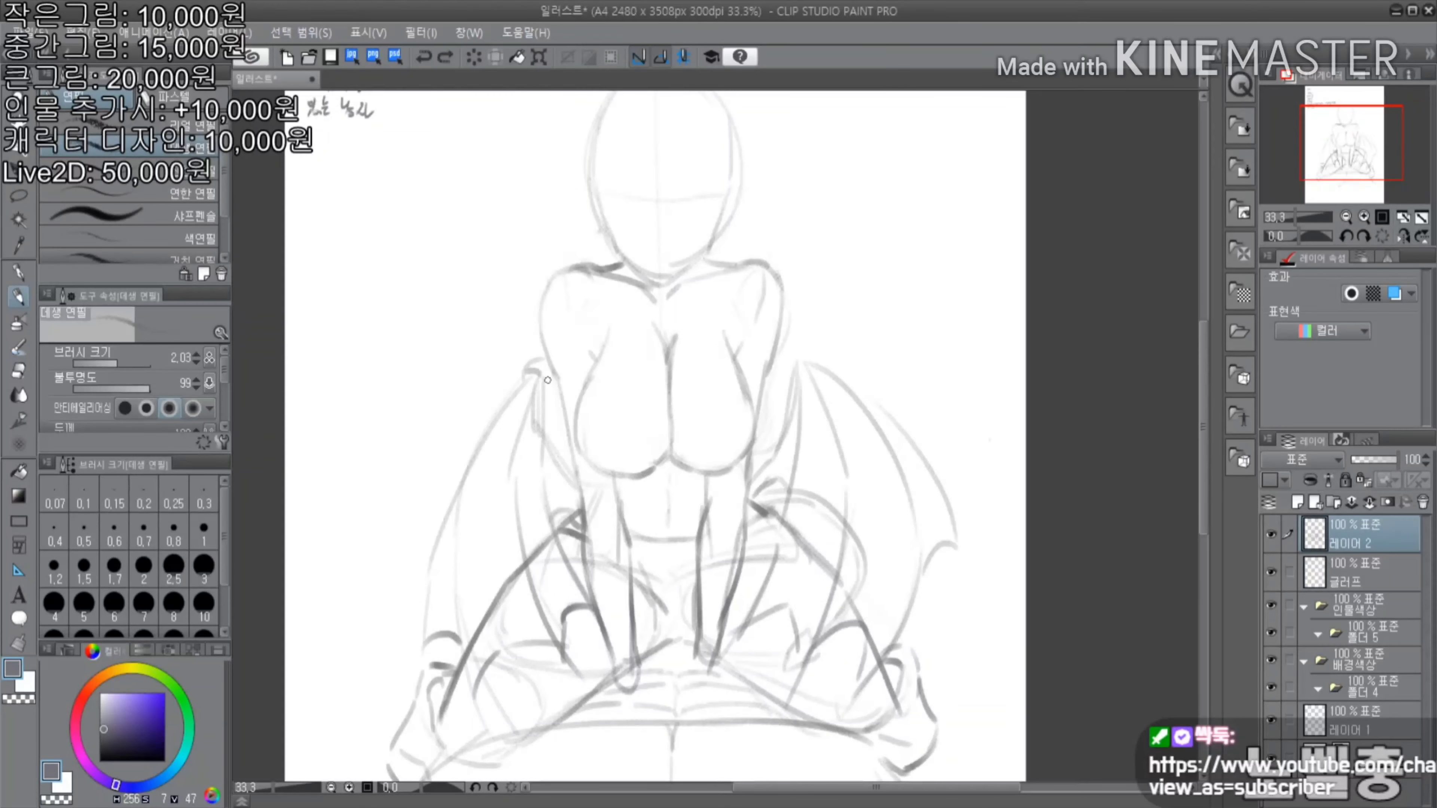
Sketch pointed ears on both sides of the head and darken the jawline down to the chin
{"action": "scroll", "coordinate": [843, 380], "scroll_direction": "up", "scroll_amount": 3}
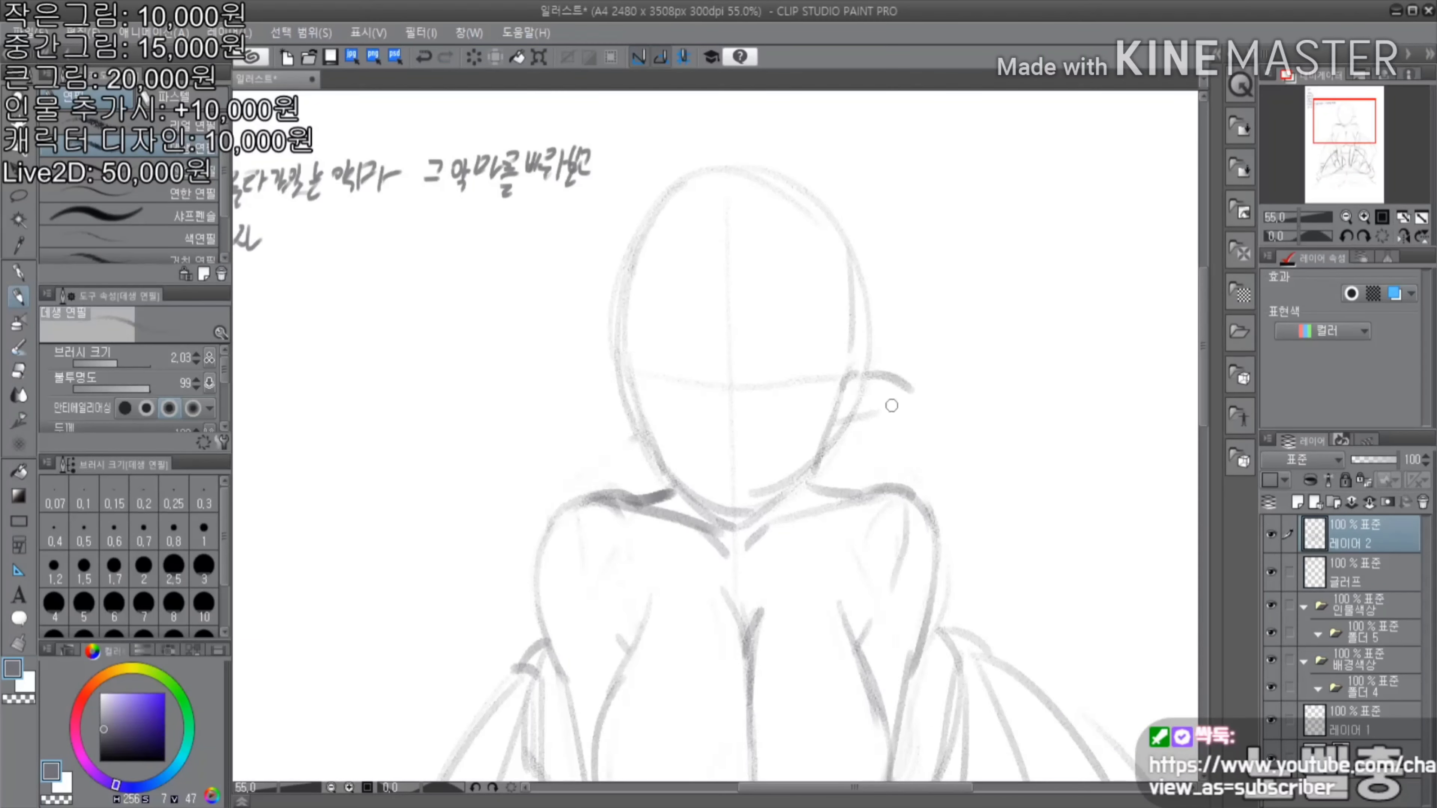
{"action": "scroll", "coordinate": [632, 431], "scroll_direction": "up", "scroll_amount": 2}
{"action": "scroll", "coordinate": [619, 411], "scroll_direction": "up", "scroll_amount": 2}
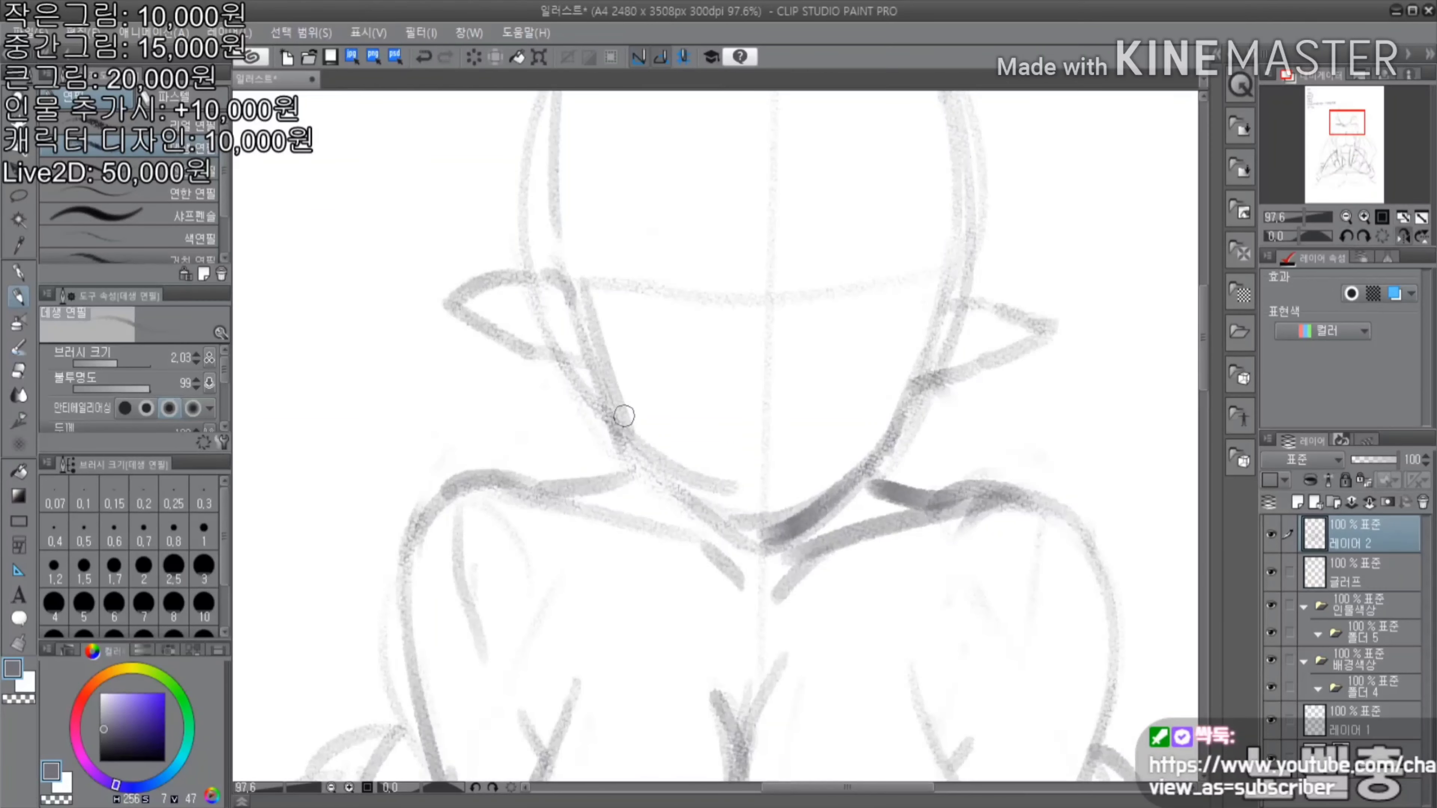
{"action": "scroll", "coordinate": [630, 440], "scroll_direction": "down", "scroll_amount": 1}
{"action": "scroll", "coordinate": [873, 212], "scroll_direction": "down", "scroll_amount": 1}
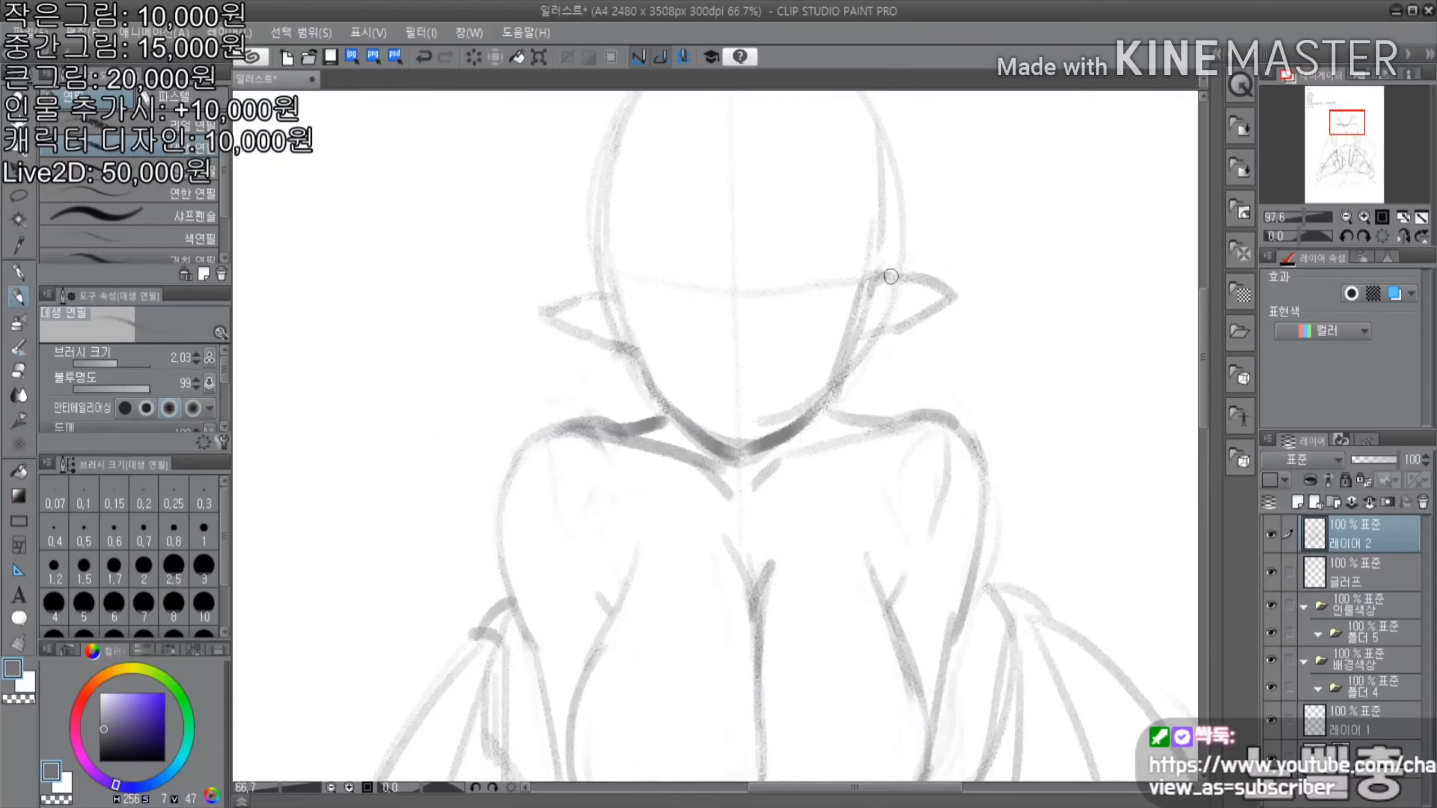
{"action": "scroll", "coordinate": [865, 294], "scroll_direction": "down", "scroll_amount": 4}
{"action": "scroll", "coordinate": [792, 283], "scroll_direction": "up", "scroll_amount": 2}
{"action": "scroll", "coordinate": [792, 227], "scroll_direction": "up", "scroll_amount": 1}
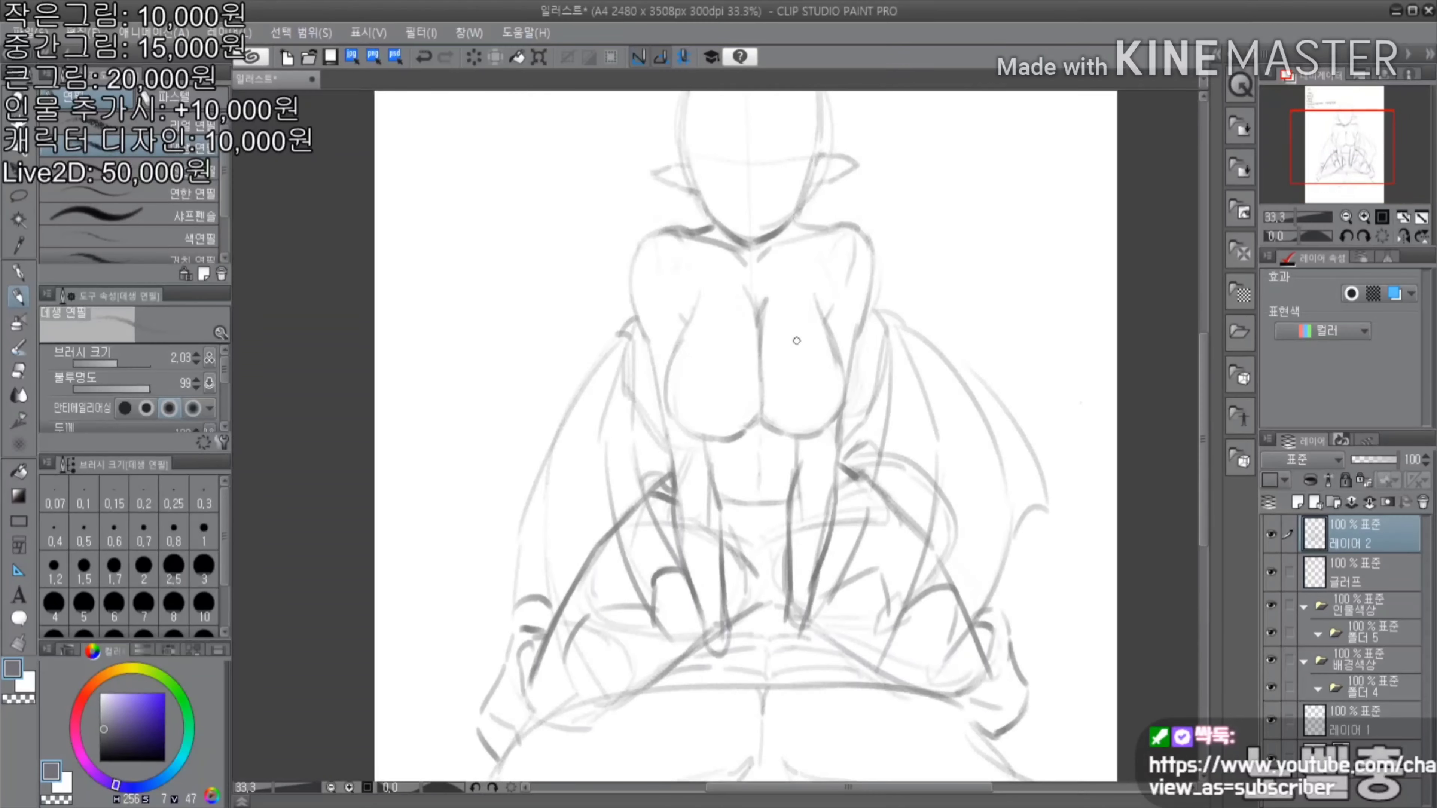
Lasso the upper body above the waist and move it slightly upward
{"action": "scroll", "coordinate": [821, 128], "scroll_direction": "down", "scroll_amount": 2}
{"action": "scroll", "coordinate": [821, 128], "scroll_direction": "up", "scroll_amount": 3}
{"action": "left_click_drag", "start_coordinate": [914, 295], "coordinate": [730, 326]}
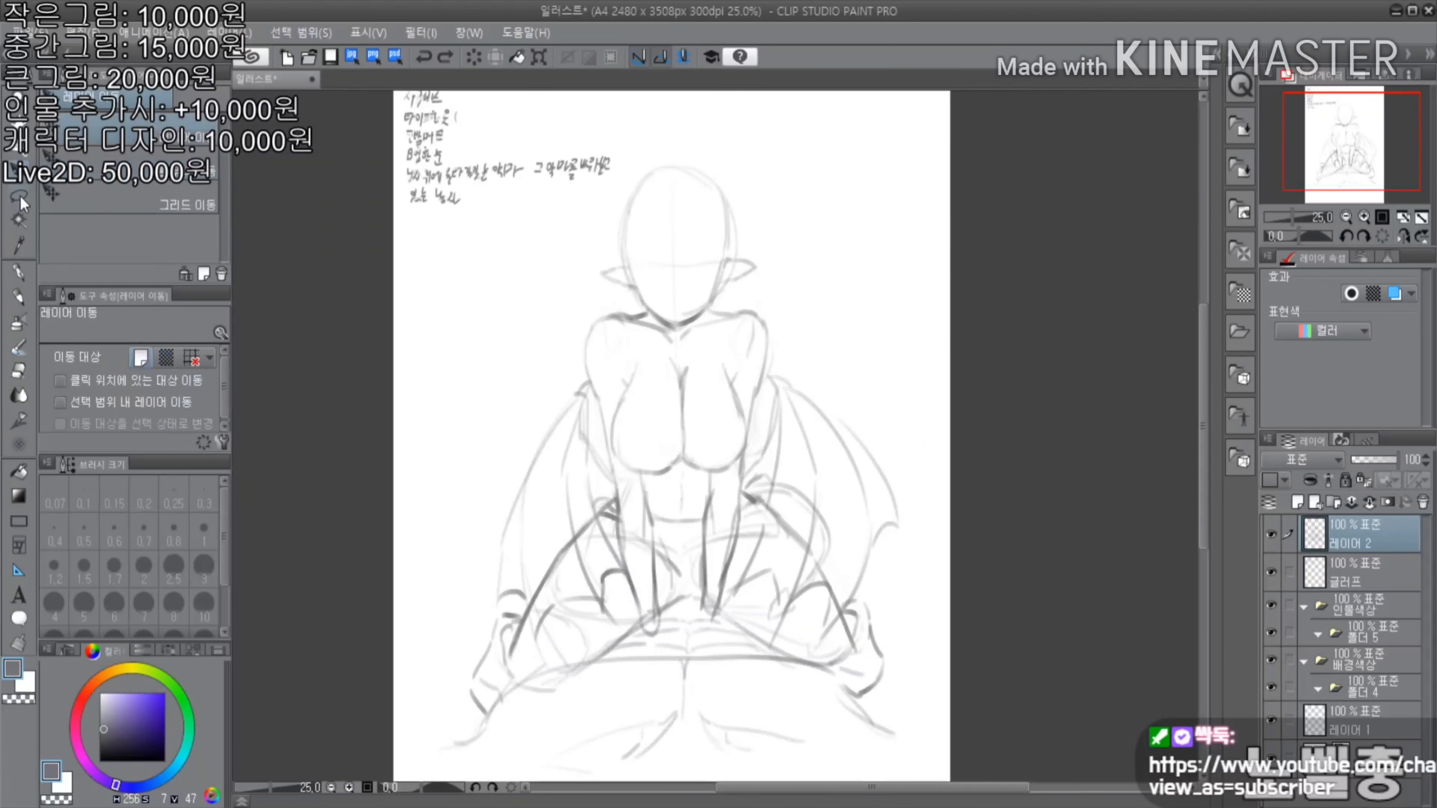
{"action": "mouse_move", "coordinate": [672, 486]}
{"action": "left_mouse_down"}
{"action": "mouse_move", "coordinate": [719, 124]}
{"action": "mouse_move", "coordinate": [742, 482]}
{"action": "left_mouse_up"}
{"action": "left_click_drag", "start_coordinate": [714, 327], "coordinate": [714, 307]}
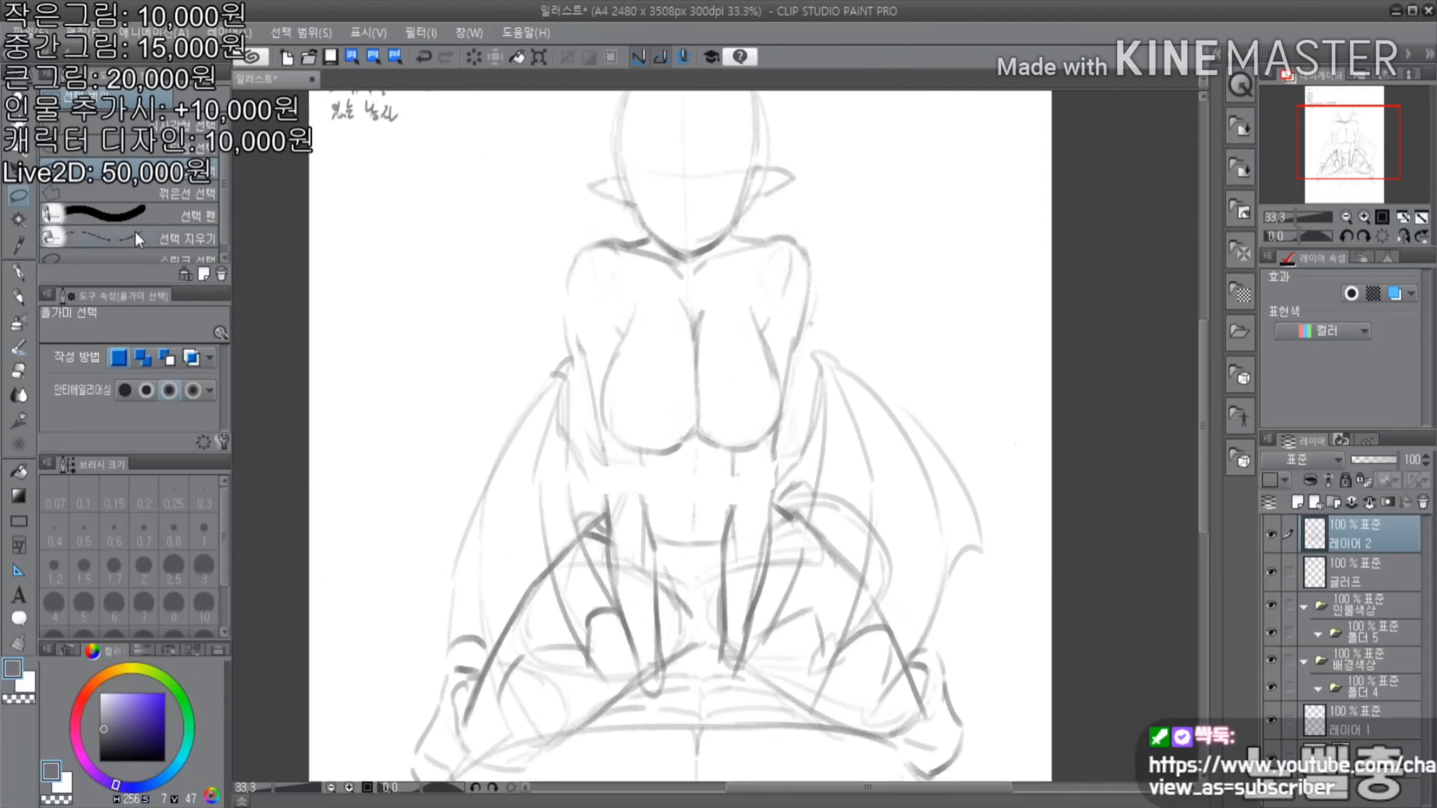
Redraw the arm and side lines across the gap below the raised upper body, cleaning up stray strokes
{"action": "left_click_drag", "start_coordinate": [495, 395], "coordinate": [500, 439]}
{"action": "key", "text": "ctrl+plus"}
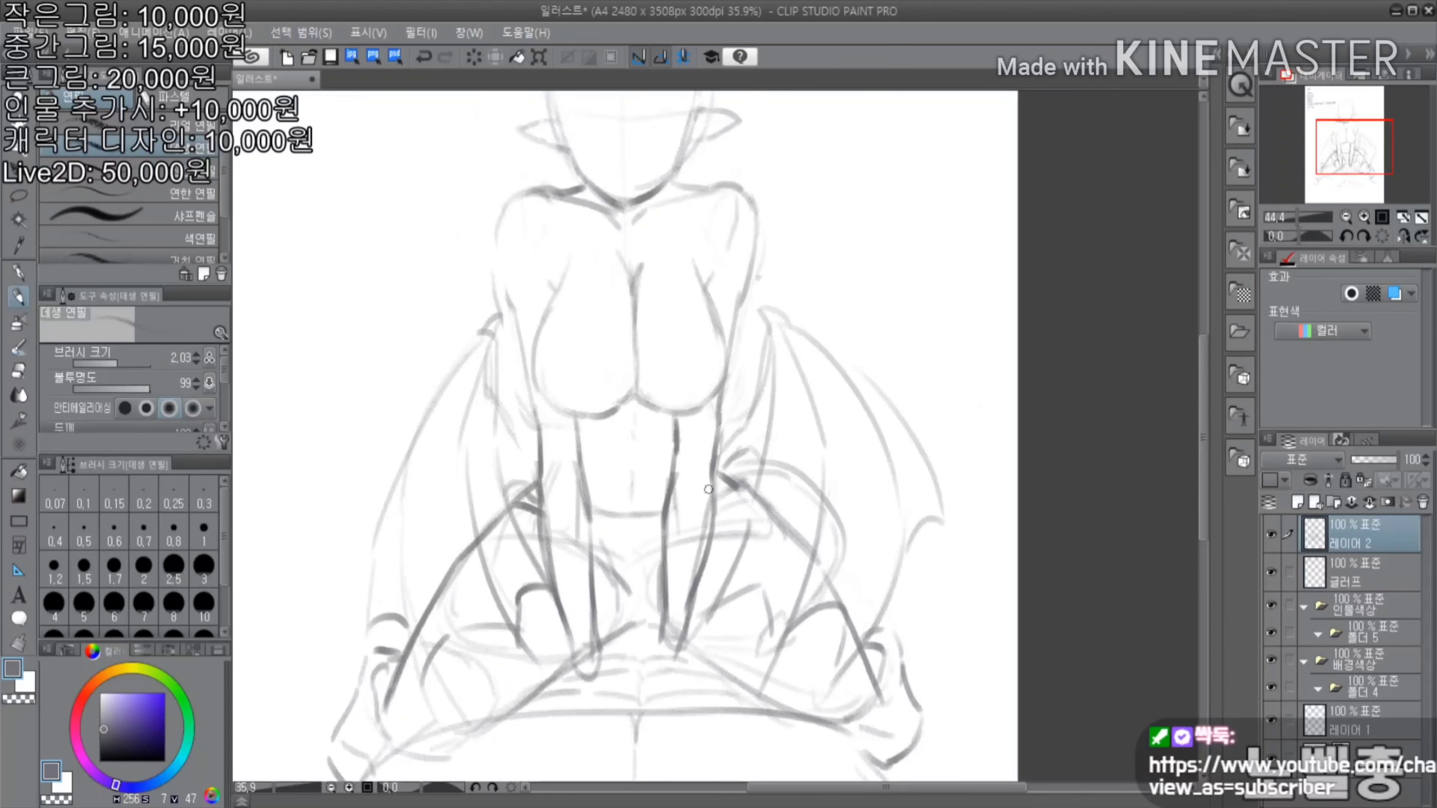
{"action": "key", "text": "e"}
{"action": "left_click", "coordinate": [19, 296]}
{"action": "key", "text": "ctrl+minus"}
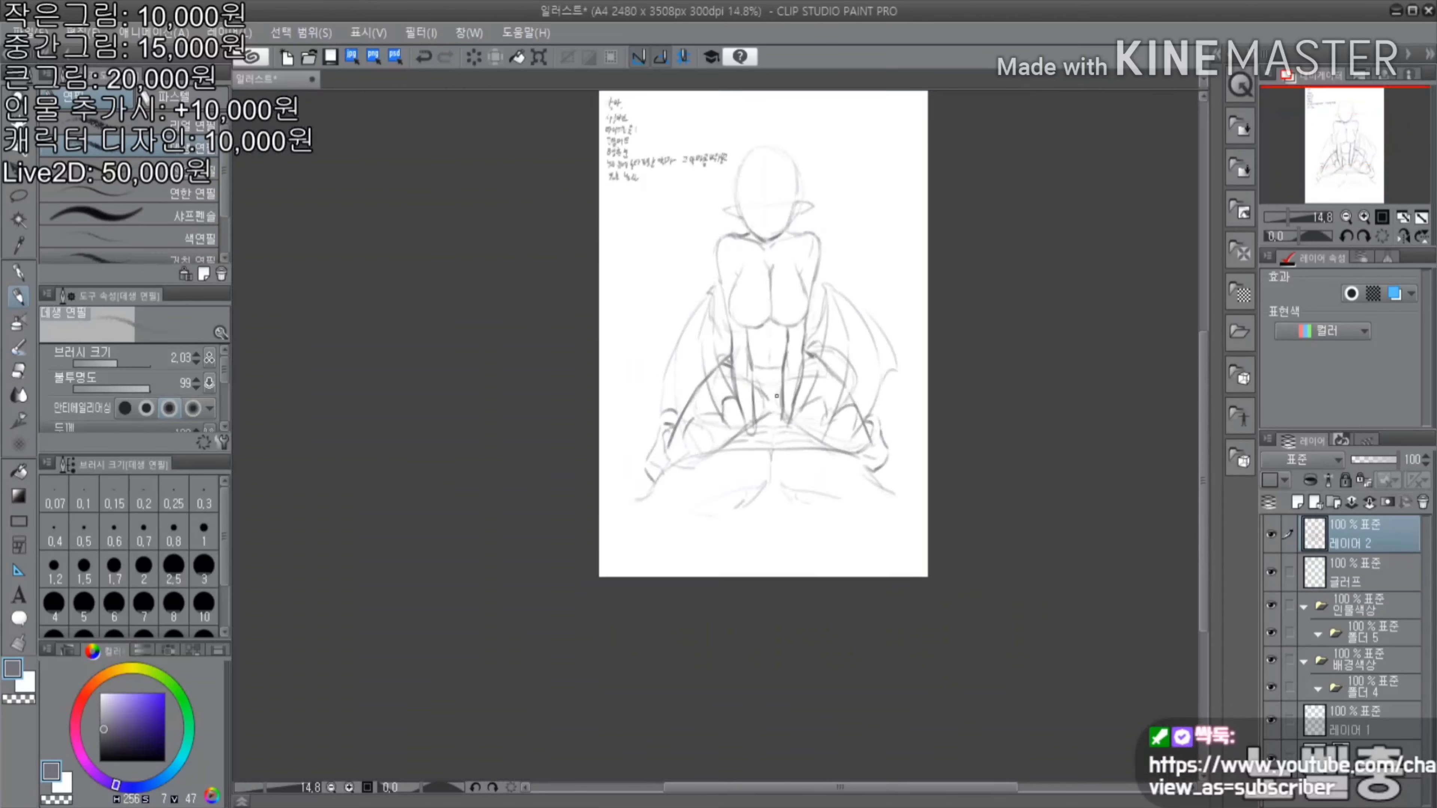
{"action": "key", "text": "ctrl+z"}
{"action": "key", "text": "ctrl+z"}
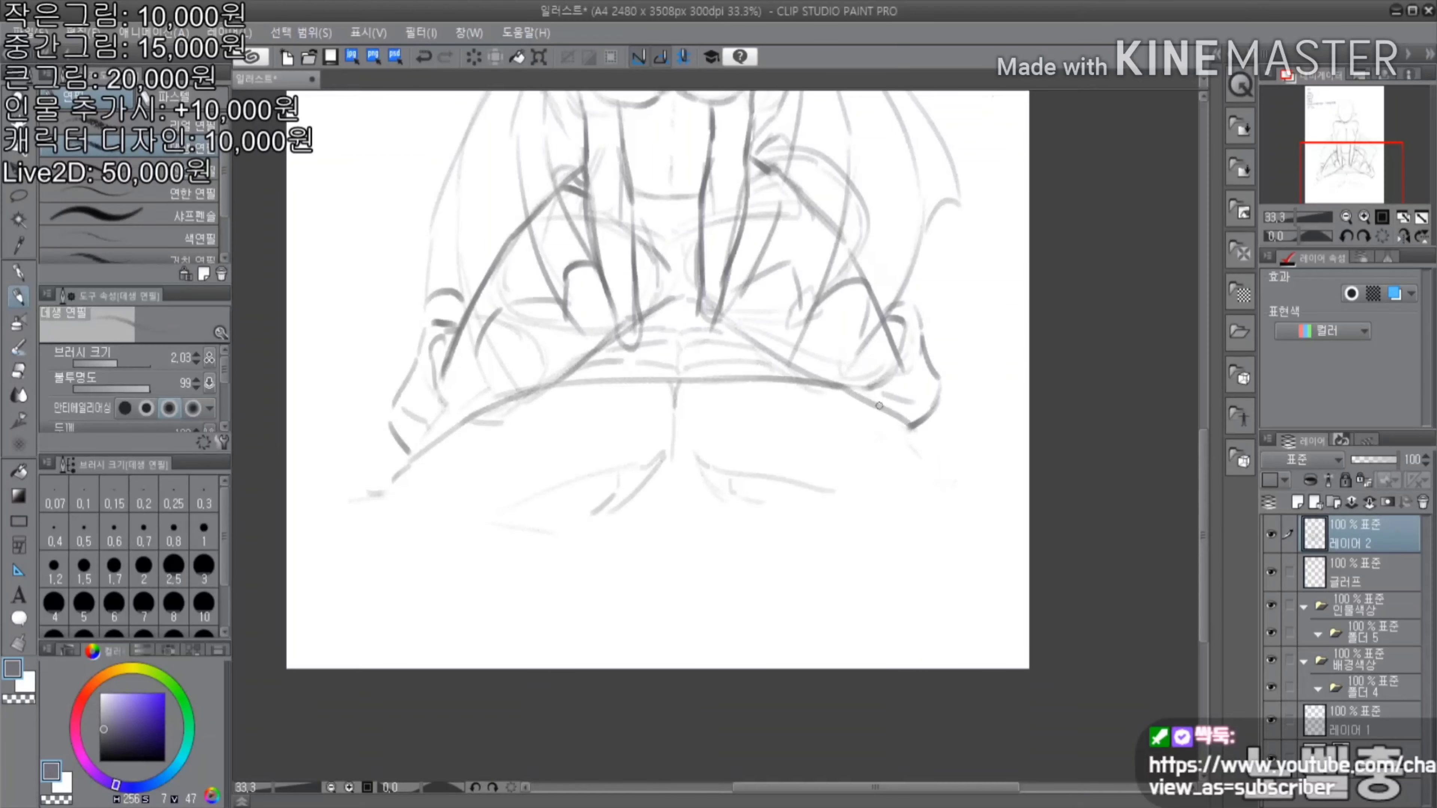
{"action": "scroll", "coordinate": [933, 488], "scroll_direction": "down", "scroll_amount": 3}
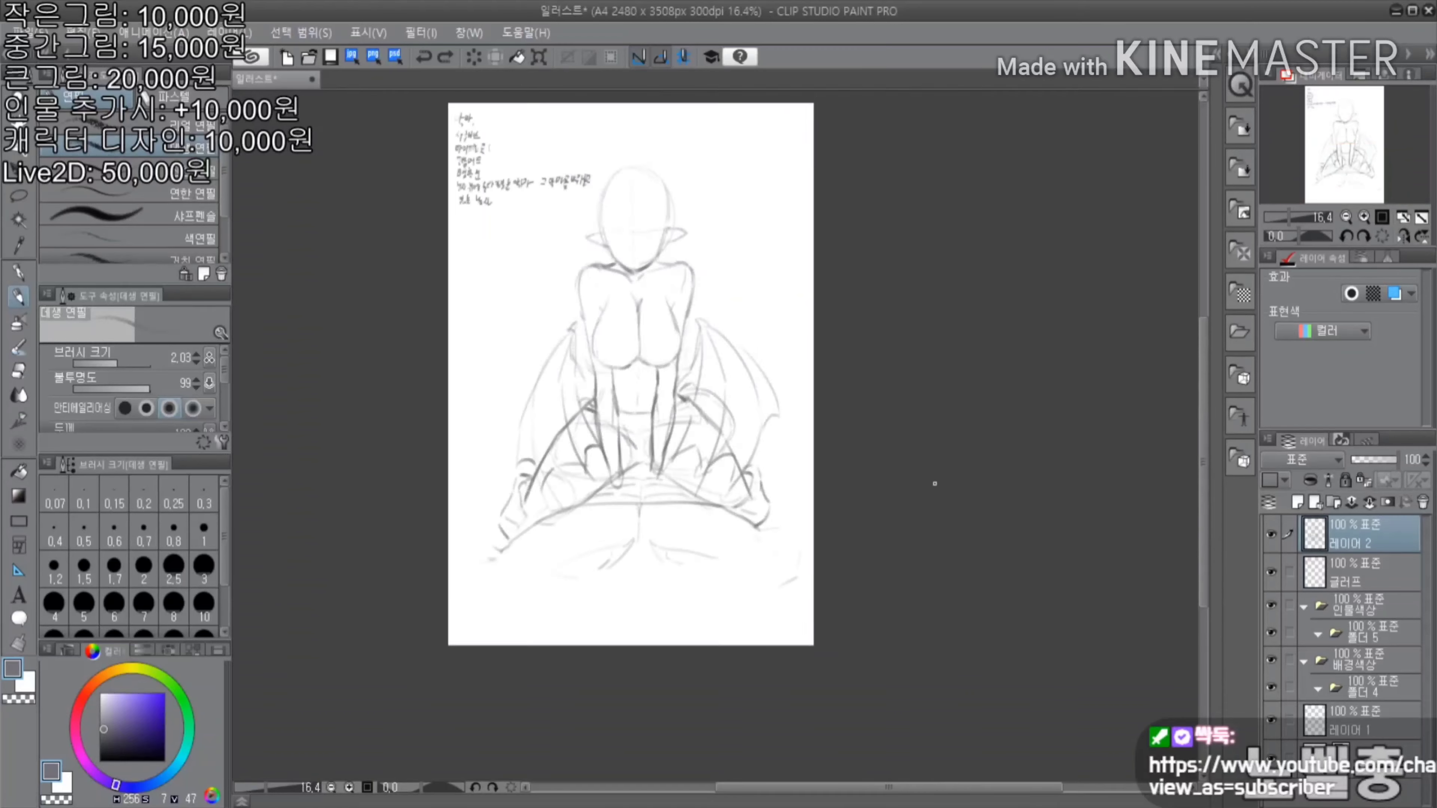
Sketch the outer hair outline from the crown down both sides of the head to the shoulders
{"action": "scroll", "coordinate": [786, 250], "scroll_direction": "up", "scroll_amount": 8}
{"action": "scroll", "coordinate": [786, 250], "scroll_direction": "down", "scroll_amount": 4}
{"action": "scroll", "coordinate": [715, 234], "scroll_direction": "up", "scroll_amount": 2}
{"action": "mouse_move", "coordinate": [598, 262]}
{"action": "left_mouse_down"}
{"action": "mouse_move", "coordinate": [679, 213]}
{"action": "mouse_move", "coordinate": [907, 546]}
{"action": "mouse_move", "coordinate": [849, 601]}
{"action": "left_mouse_up"}
{"action": "mouse_move", "coordinate": [589, 256]}
{"action": "left_mouse_down"}
{"action": "mouse_move", "coordinate": [536, 360]}
{"action": "mouse_move", "coordinate": [504, 513]}
{"action": "mouse_move", "coordinate": [532, 617]}
{"action": "left_mouse_up"}
{"action": "scroll", "coordinate": [764, 323], "scroll_direction": "down", "scroll_amount": 4}
{"action": "scroll", "coordinate": [764, 324], "scroll_direction": "up", "scroll_amount": 5}
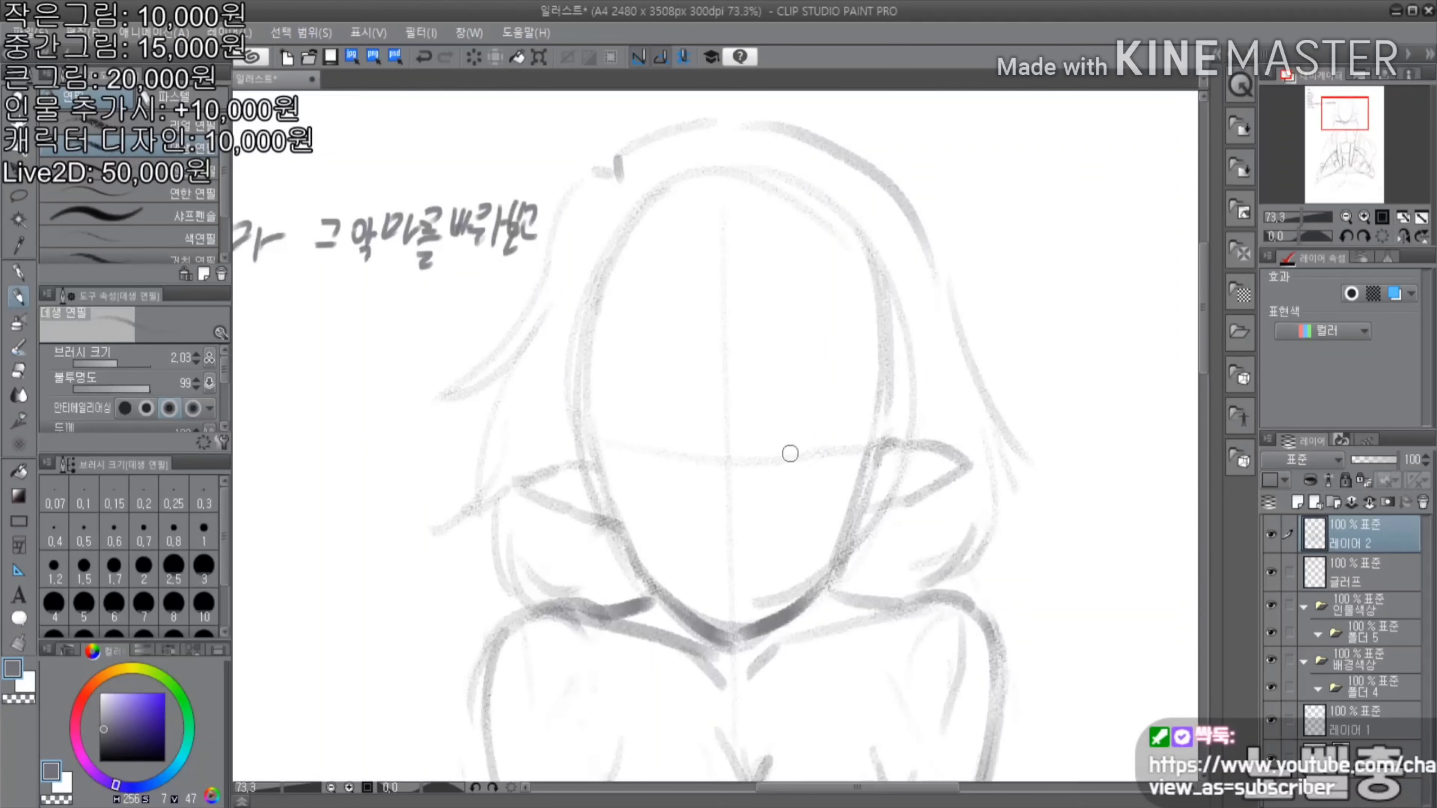
Mark the eye positions with four short ticks on the face's horizontal guide line, and add a small nose mark
{"action": "key", "text": "h"}
{"action": "left_click_drag", "start_coordinate": [663, 444], "coordinate": [664, 481]}
{"action": "left_click_drag", "start_coordinate": [598, 444], "coordinate": [599, 478]}
{"action": "key", "text": "h"}
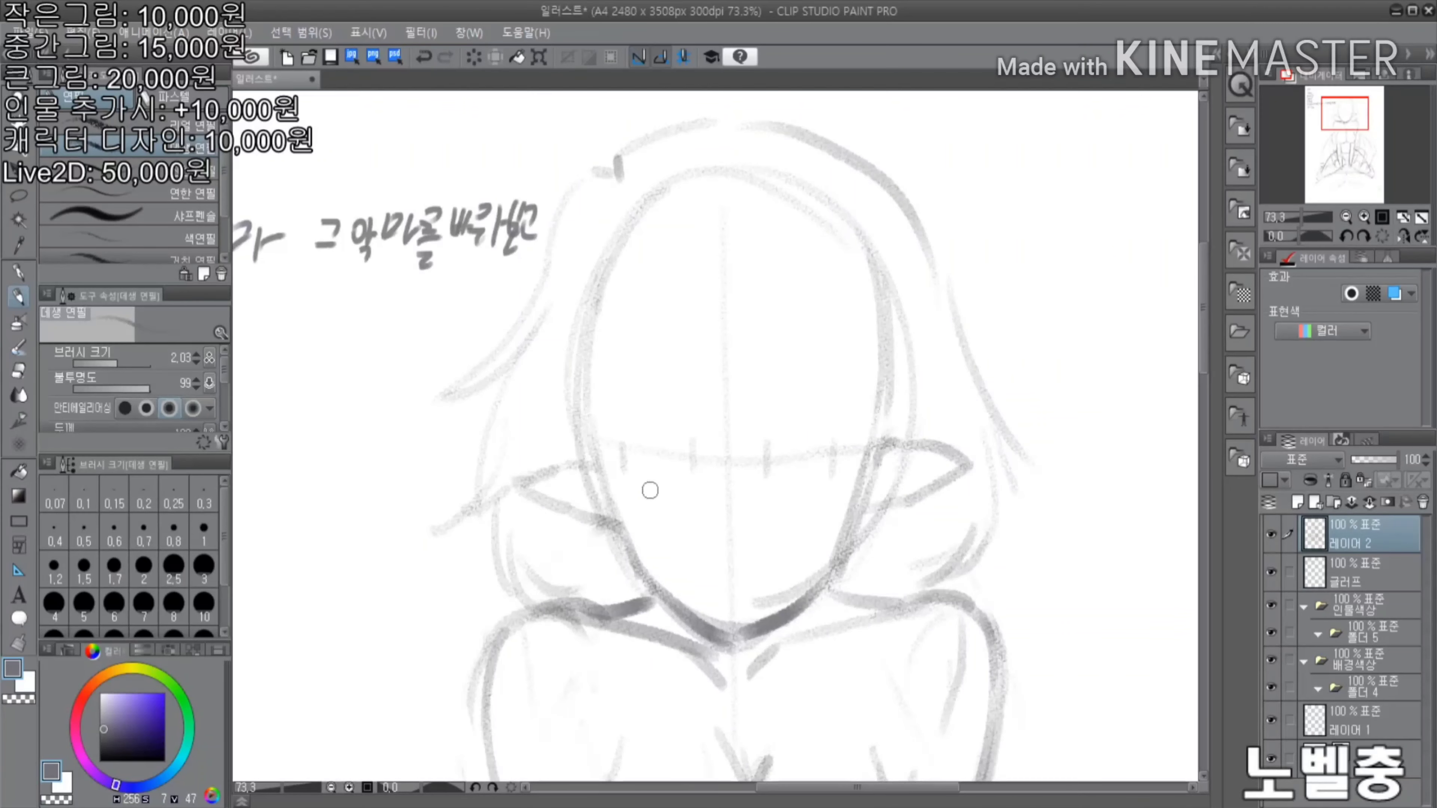
{"action": "scroll", "coordinate": [751, 376], "scroll_direction": "up", "scroll_amount": 2}
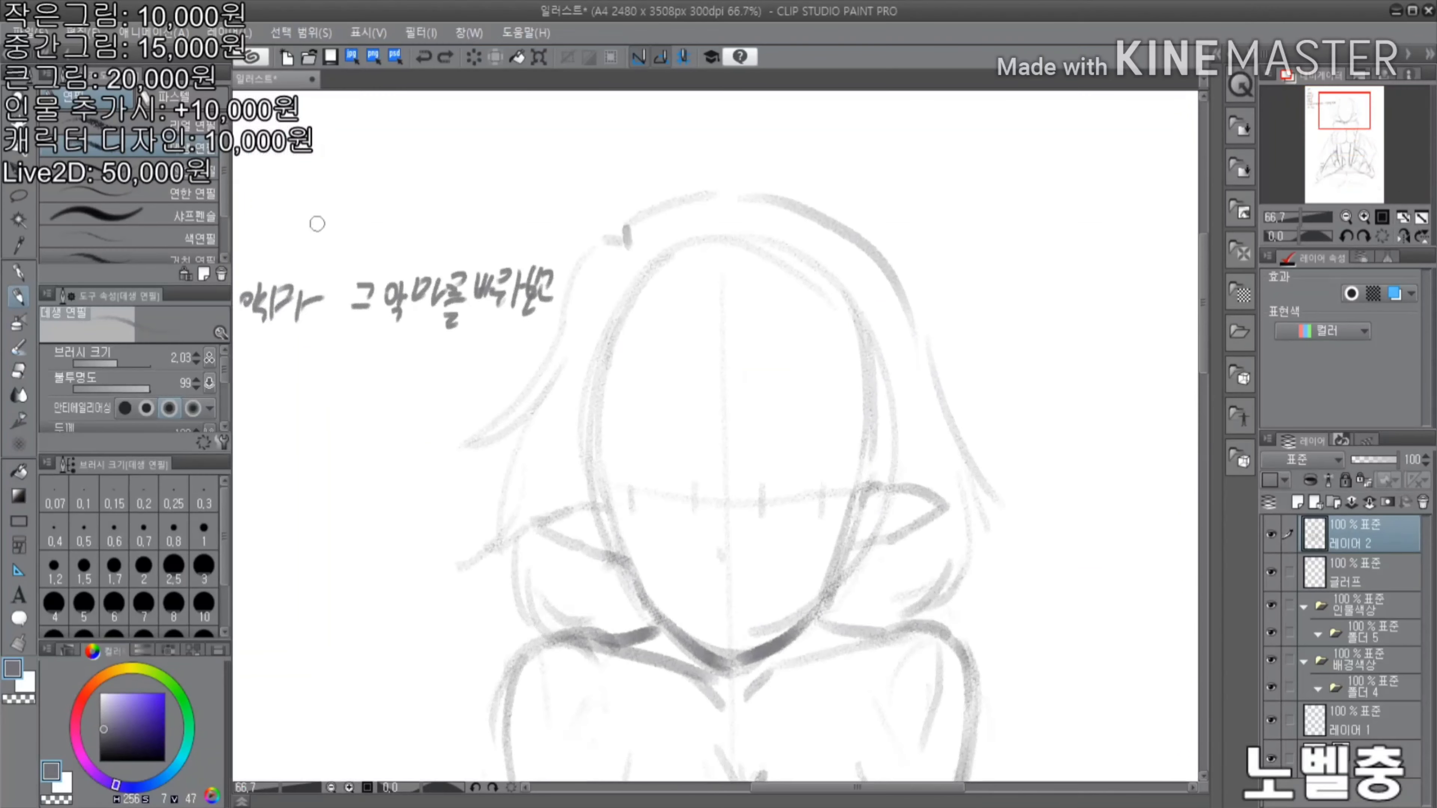
Lasso the pointed ears and raise each one so it sits at the eye line
{"action": "key", "text": "m"}
{"action": "mouse_move", "coordinate": [622, 487]}
{"action": "left_mouse_down"}
{"action": "mouse_move", "coordinate": [786, 442]}
{"action": "mouse_move", "coordinate": [815, 501]}
{"action": "left_mouse_up"}
{"action": "left_click_drag", "start_coordinate": [871, 462], "coordinate": [940, 513]}
{"action": "left_click_drag", "start_coordinate": [526, 462], "coordinate": [608, 549]}
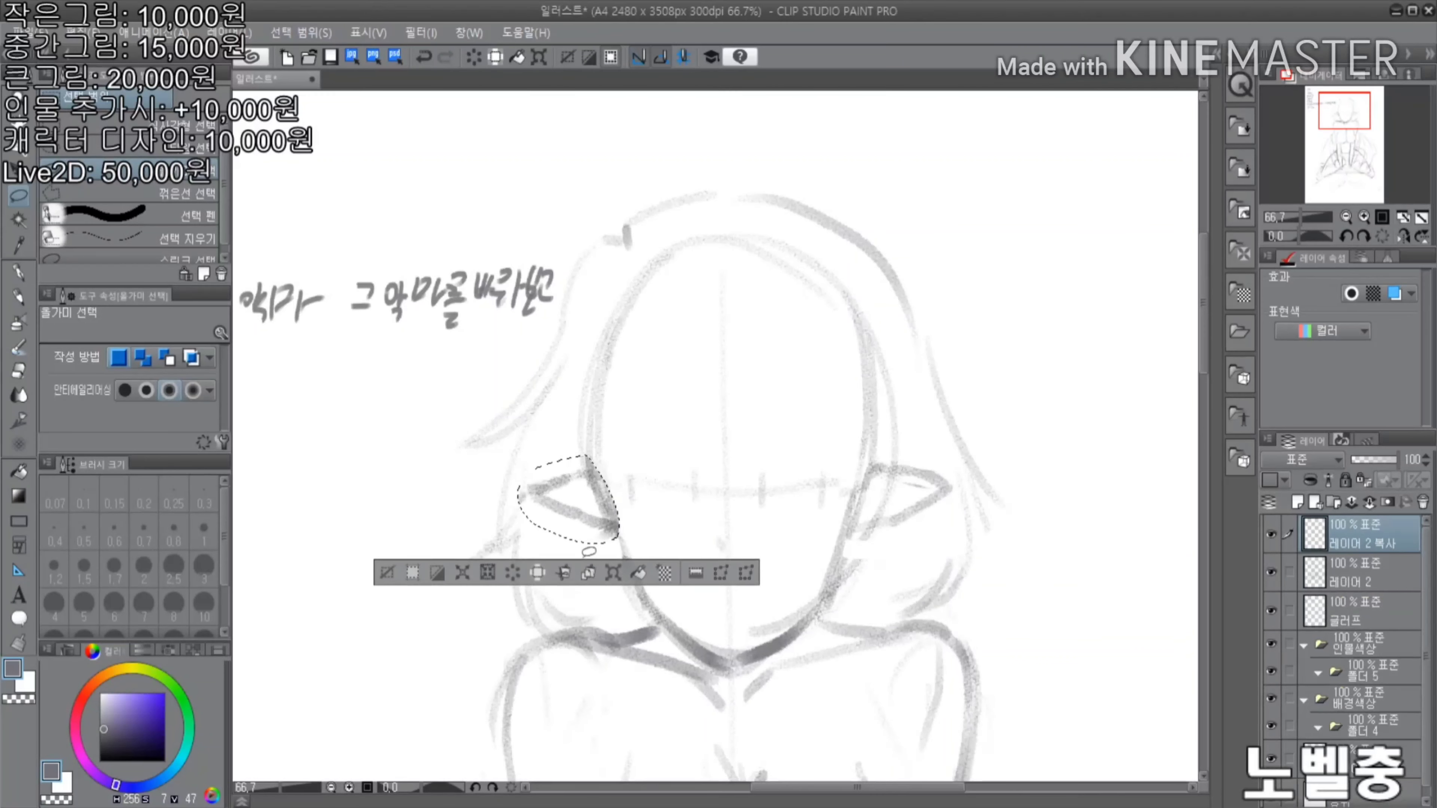
{"action": "key", "text": "ctrl+d"}
{"action": "key", "text": "p"}
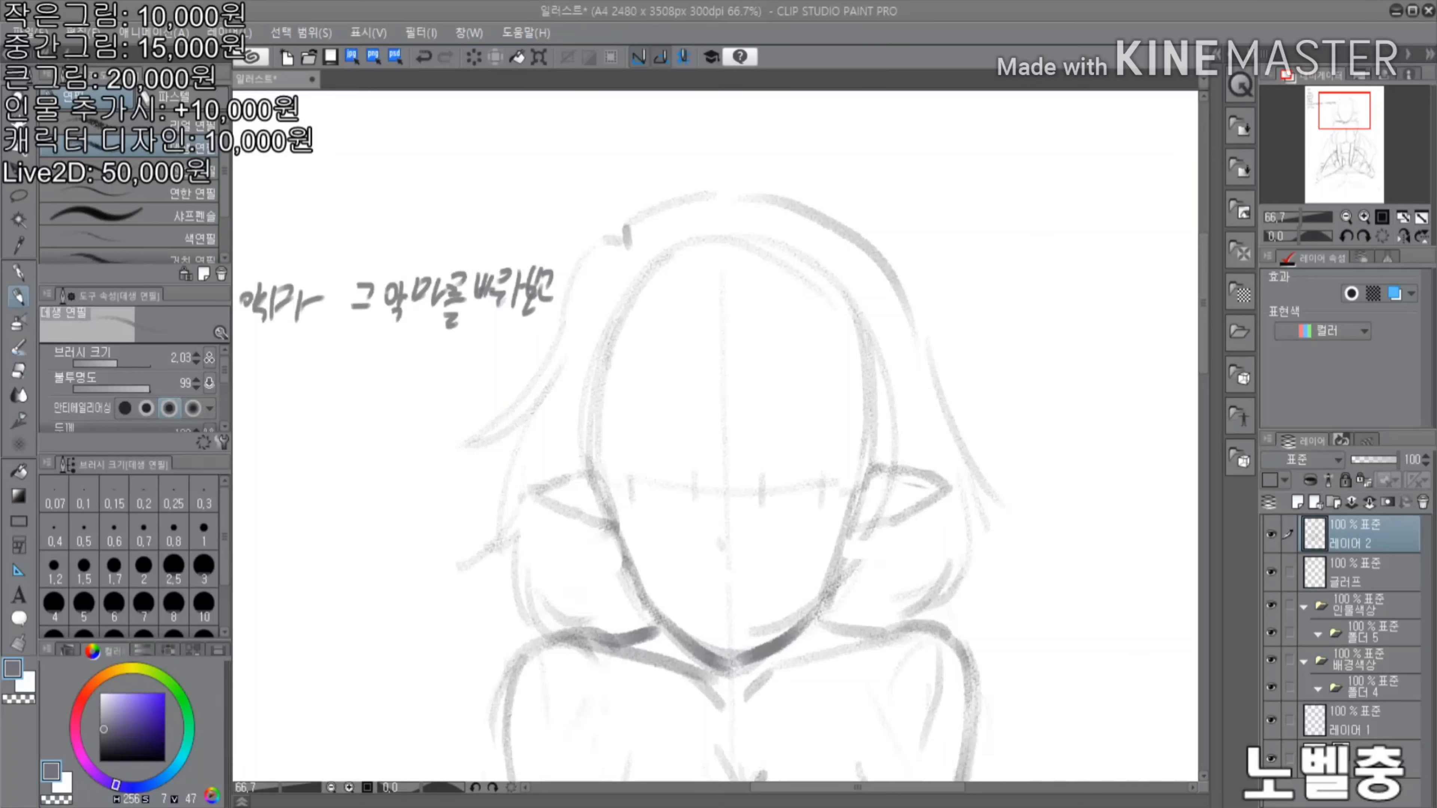
Sketch light fringe strands falling from the crown over the forehead to the eye line, cleaning up stray marks
{"action": "scroll", "coordinate": [779, 628], "scroll_direction": "up", "scroll_amount": 2}
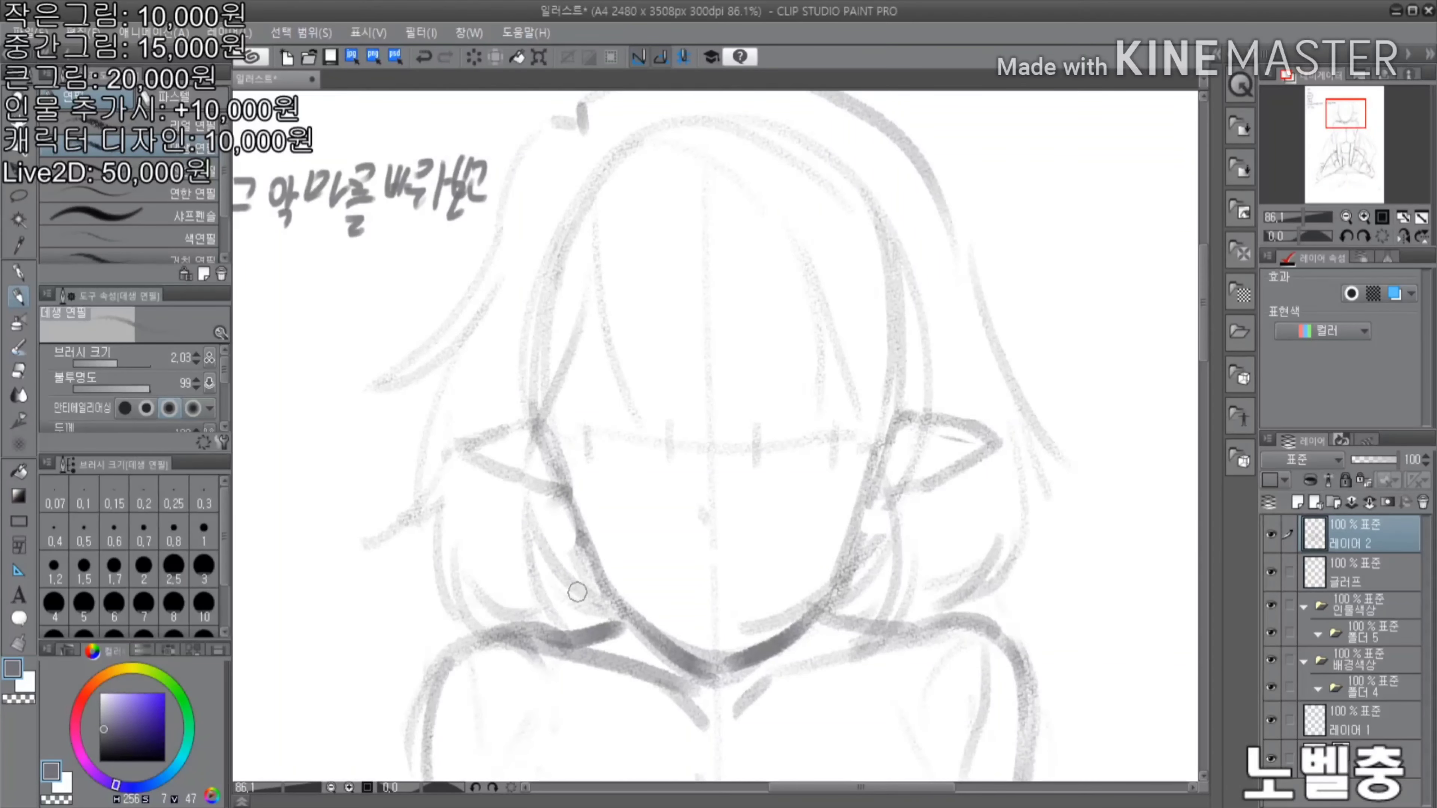
{"action": "scroll", "coordinate": [582, 567], "scroll_direction": "down", "scroll_amount": 3}
{"action": "key", "text": "e"}
{"action": "scroll", "coordinate": [602, 437], "scroll_direction": "up", "scroll_amount": 3}
{"action": "key", "text": "p"}
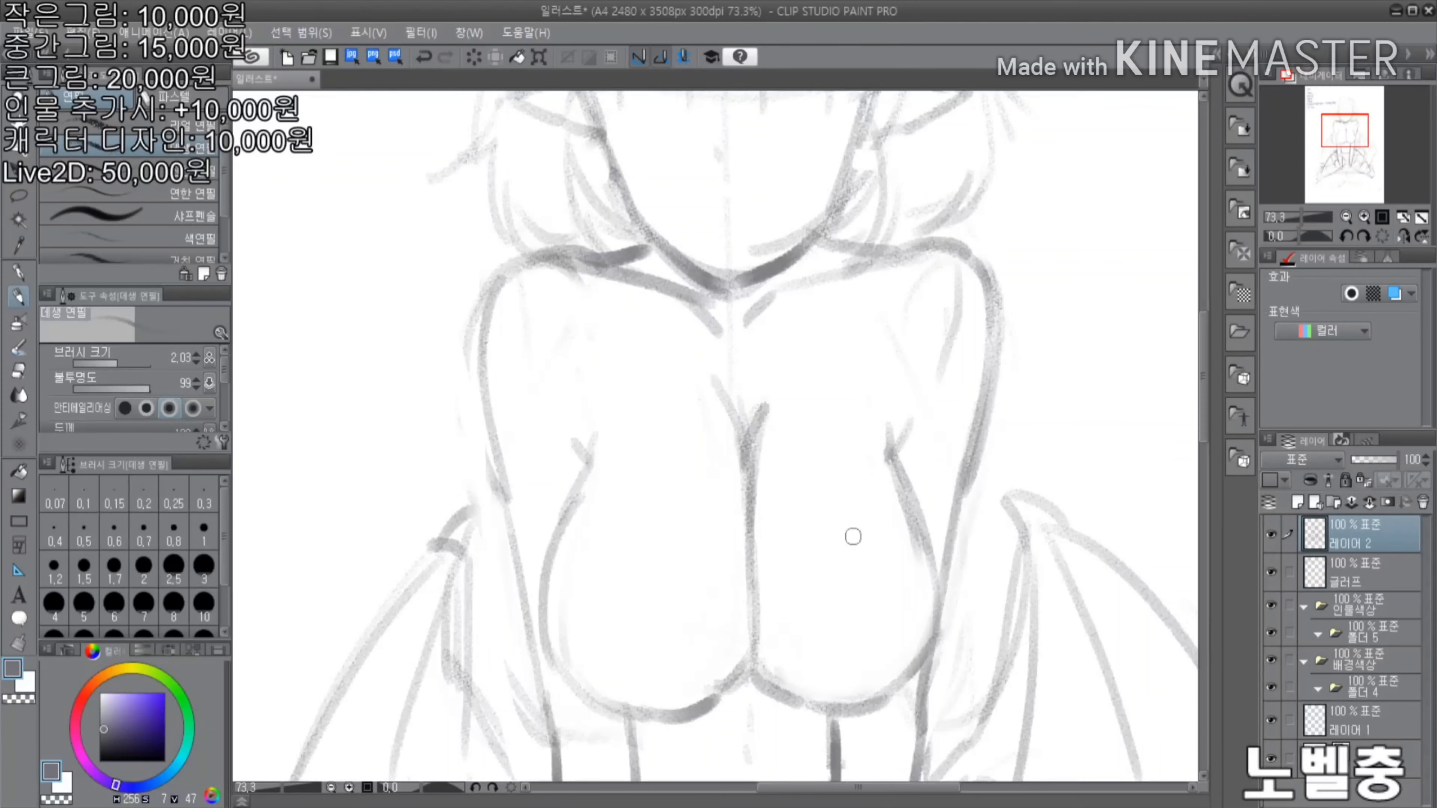
Erase the heavy chest lines and redraw the centre line and side contours of the upper torso
{"action": "key", "text": "e"}
{"action": "key", "text": "p"}
{"action": "mouse_move", "coordinate": [705, 401]}
{"action": "left_mouse_down"}
{"action": "mouse_move", "coordinate": [724, 457]}
{"action": "mouse_move", "coordinate": [702, 505]}
{"action": "mouse_move", "coordinate": [722, 555]}
{"action": "left_mouse_up"}
{"action": "scroll", "coordinate": [722, 555], "scroll_direction": "down", "scroll_amount": 5}
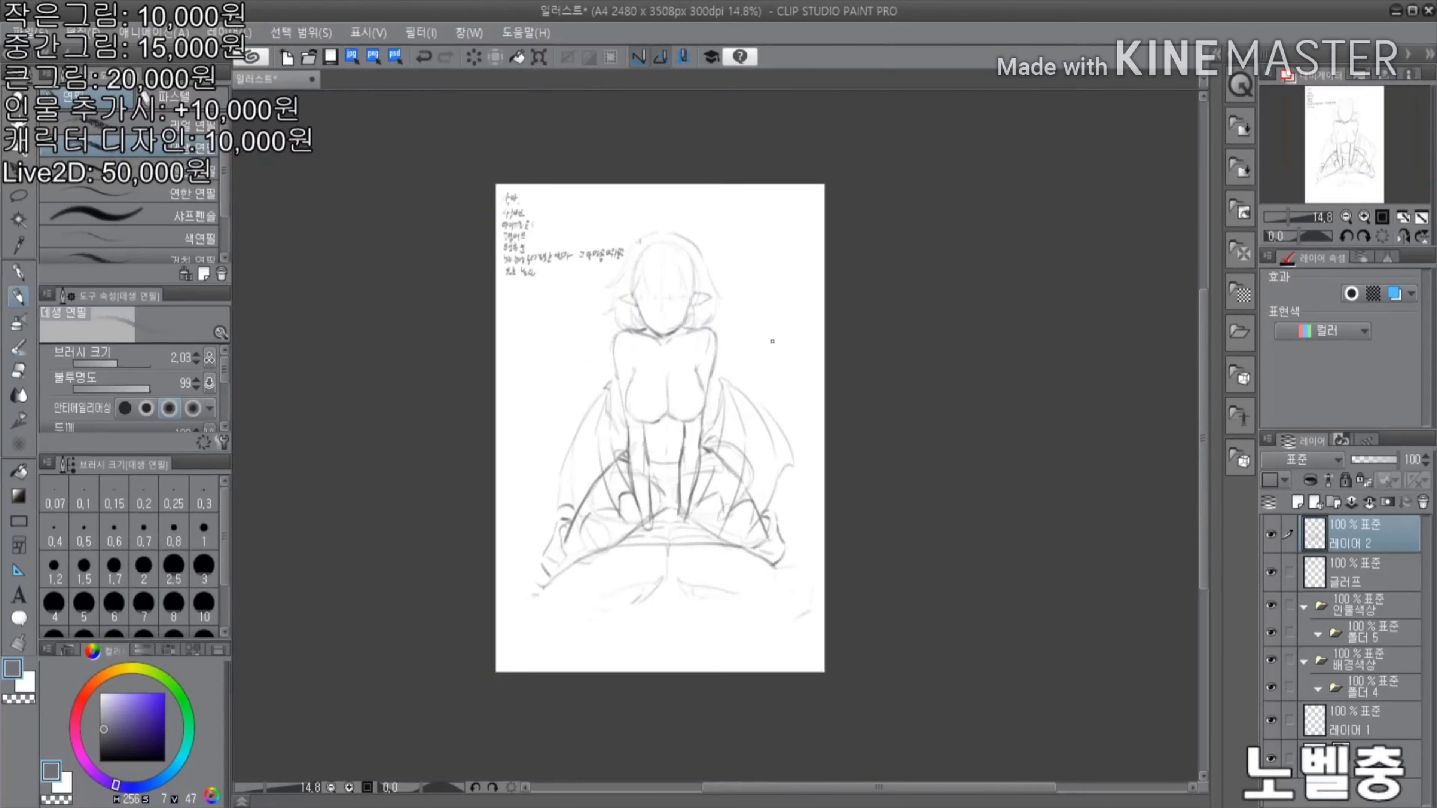
{"action": "scroll", "coordinate": [772, 341], "scroll_direction": "up", "scroll_amount": 4}
{"action": "key", "text": "e"}
{"action": "mouse_move", "coordinate": [459, 353]}
{"action": "left_mouse_down"}
{"action": "mouse_move", "coordinate": [508, 455]}
{"action": "mouse_move", "coordinate": [744, 369]}
{"action": "left_mouse_up"}
{"action": "key", "text": "p"}
{"action": "left_click_drag", "start_coordinate": [498, 303], "coordinate": [528, 469]}
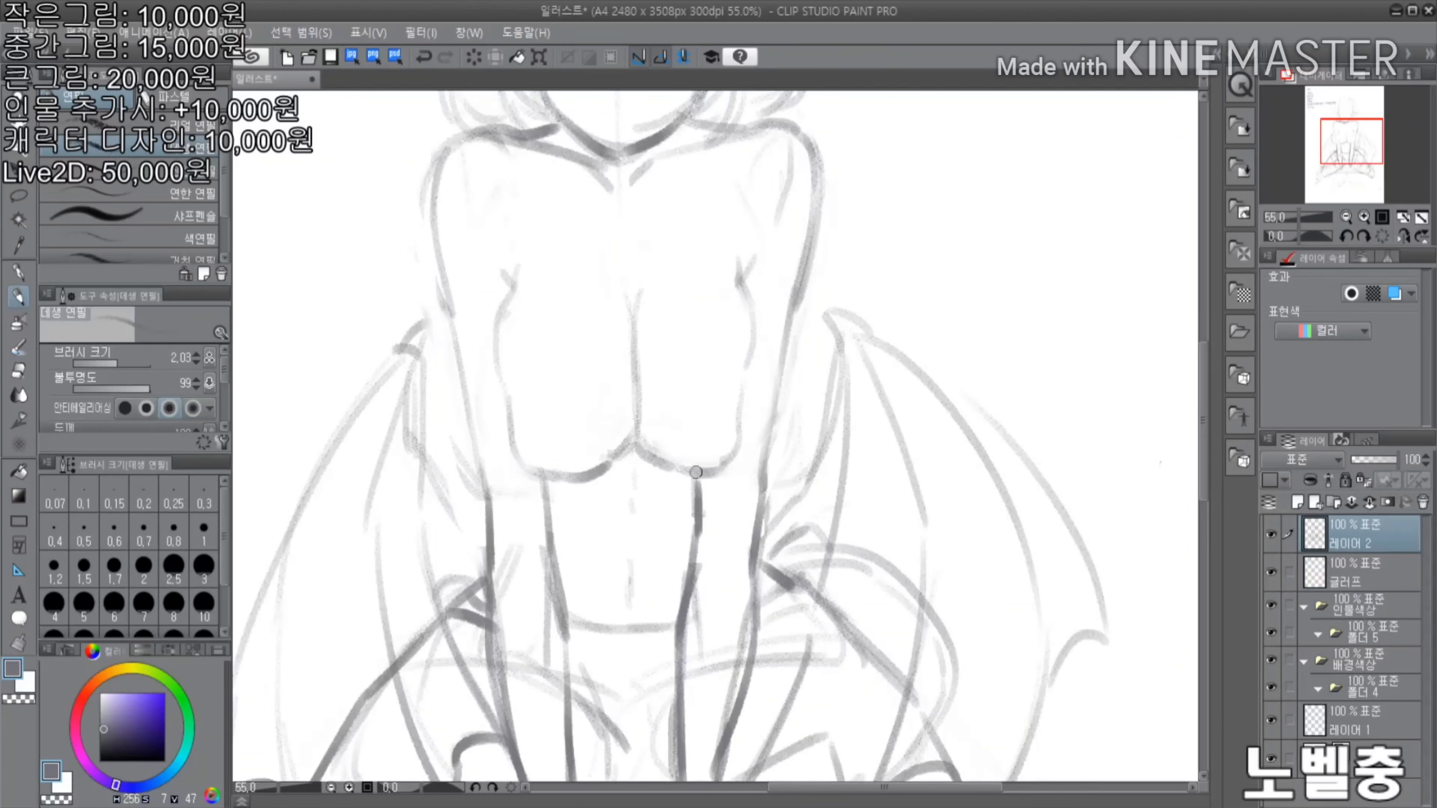
Reshape both outer contours and the lower curves of the chest, erasing the leftover rough strokes
{"action": "scroll", "coordinate": [734, 314], "scroll_direction": "up", "scroll_amount": 1}
{"action": "key", "text": "e"}
{"action": "scroll", "coordinate": [632, 231], "scroll_direction": "down", "scroll_amount": 2}
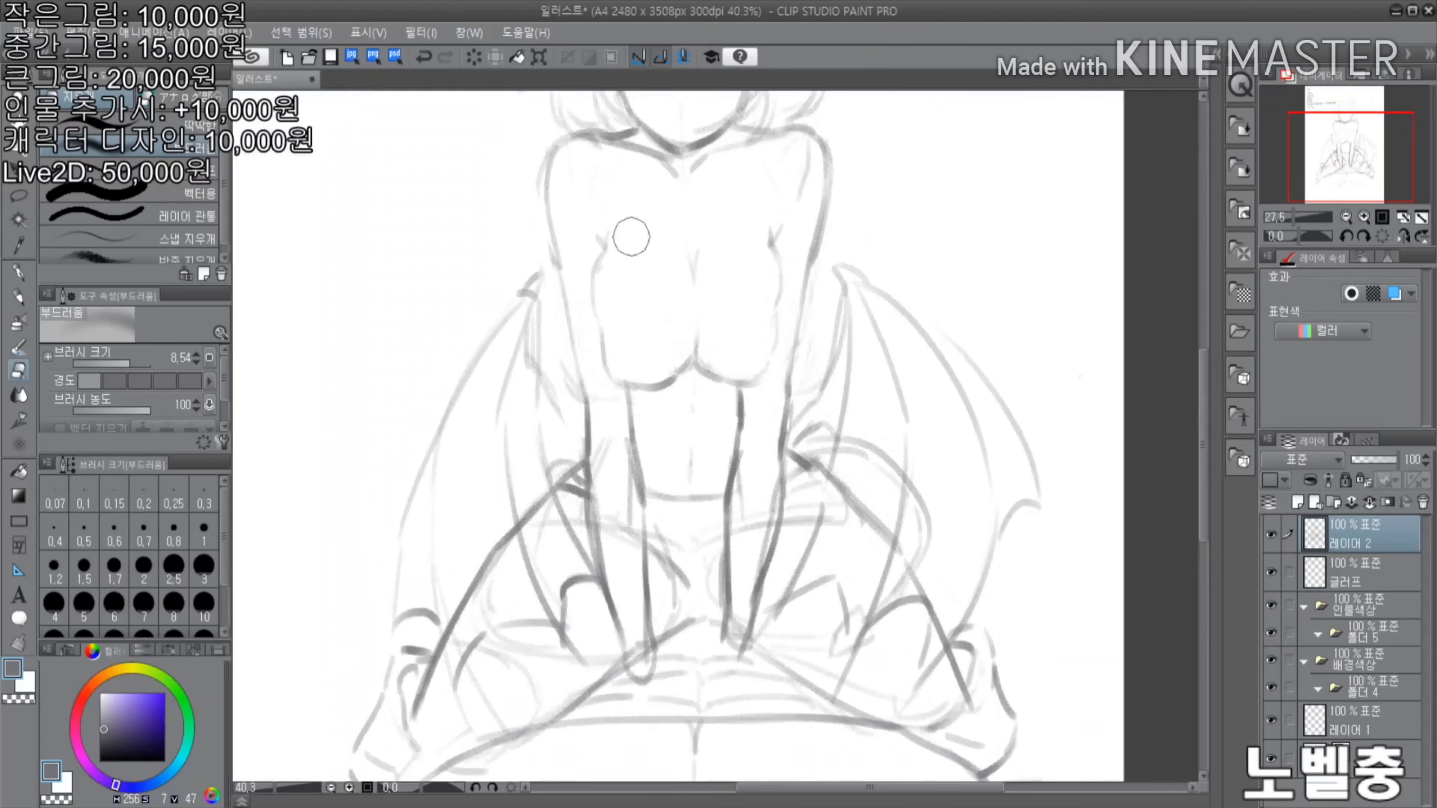
{"action": "scroll", "coordinate": [594, 271], "scroll_direction": "up", "scroll_amount": 2}
{"action": "left_click_drag", "start_coordinate": [600, 436], "coordinate": [562, 295]}
{"action": "key", "text": "p"}
{"action": "left_click_drag", "start_coordinate": [568, 227], "coordinate": [574, 431]}
{"action": "left_click_drag", "start_coordinate": [845, 210], "coordinate": [826, 464]}
{"action": "scroll", "coordinate": [875, 331], "scroll_direction": "up", "scroll_amount": 1}
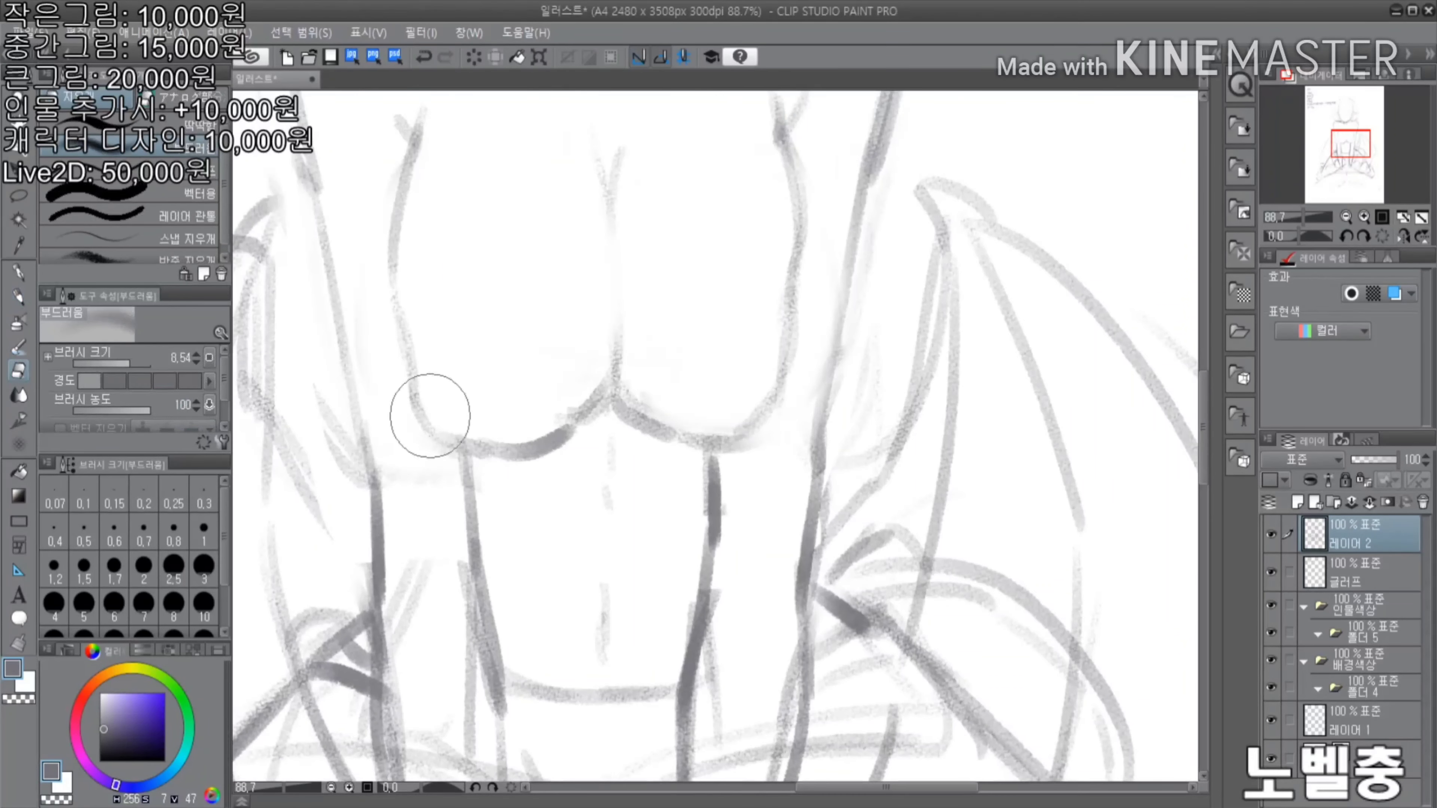
{"action": "left_click_drag", "start_coordinate": [781, 371], "coordinate": [740, 410]}
{"action": "scroll", "coordinate": [739, 410], "scroll_direction": "down", "scroll_amount": 4}
{"action": "scroll", "coordinate": [779, 235], "scroll_direction": "up", "scroll_amount": 4}
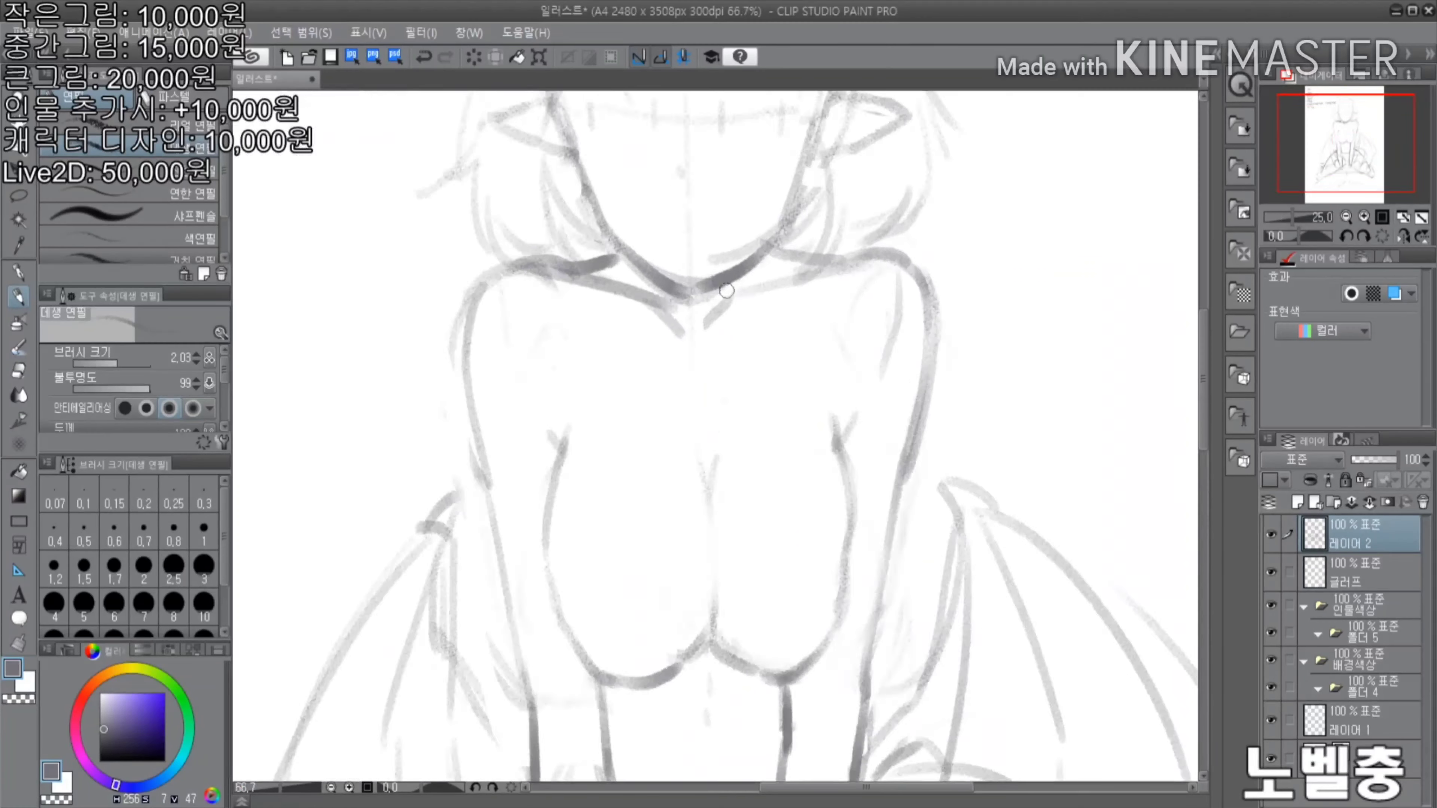
Erase the lines below the chin and redraw both collarbones sloping from the shoulders to the base of the neck
{"action": "key", "text": "e"}
{"action": "left_click_drag", "start_coordinate": [679, 351], "coordinate": [758, 295]}
{"action": "key", "text": "p"}
{"action": "left_click_drag", "start_coordinate": [532, 283], "coordinate": [657, 362]}
{"action": "left_click_drag", "start_coordinate": [866, 277], "coordinate": [725, 330]}
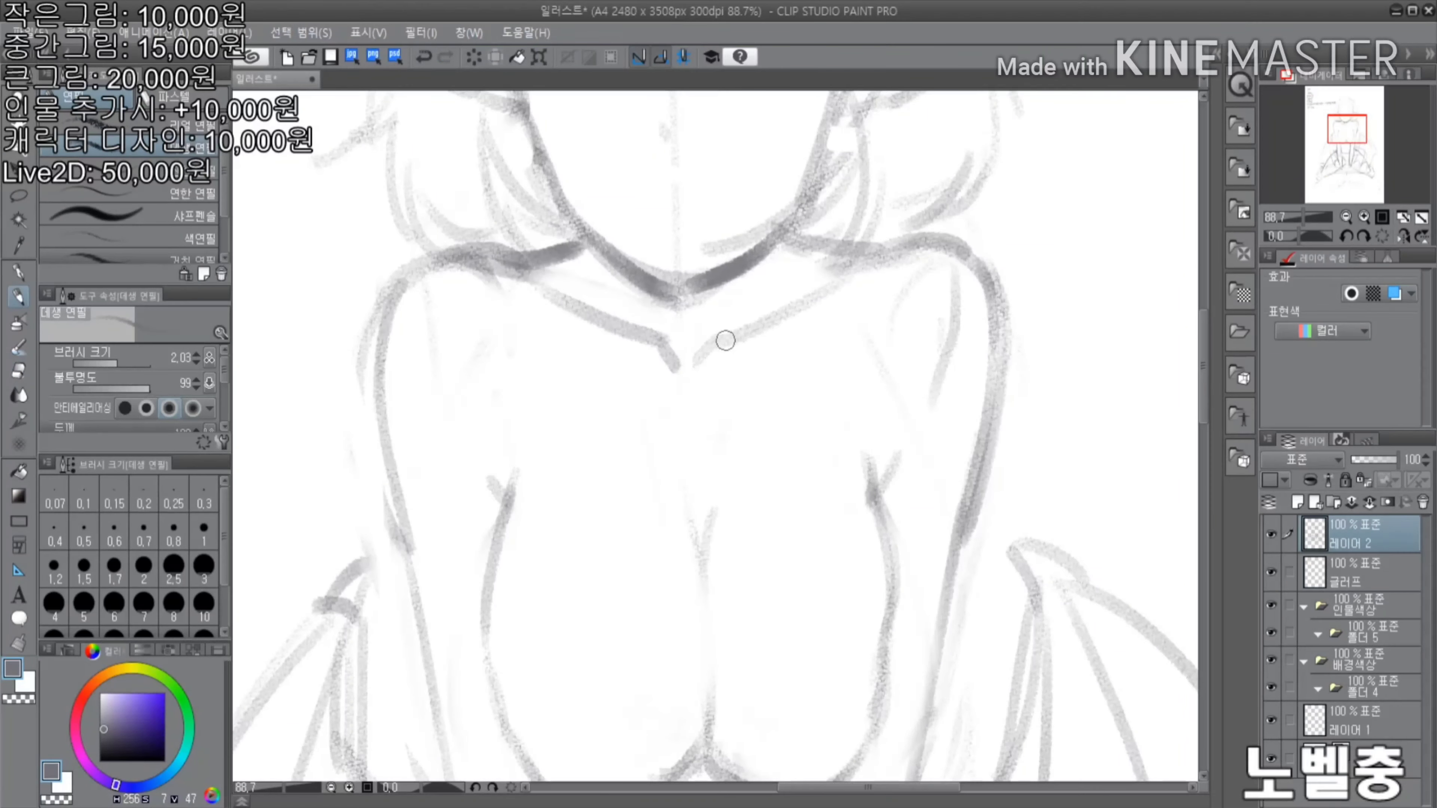
{"action": "left_click_drag", "start_coordinate": [832, 262], "coordinate": [702, 371]}
{"action": "scroll", "coordinate": [773, 263], "scroll_direction": "down", "scroll_amount": 2}
{"action": "scroll", "coordinate": [773, 263], "scroll_direction": "up", "scroll_amount": 3}
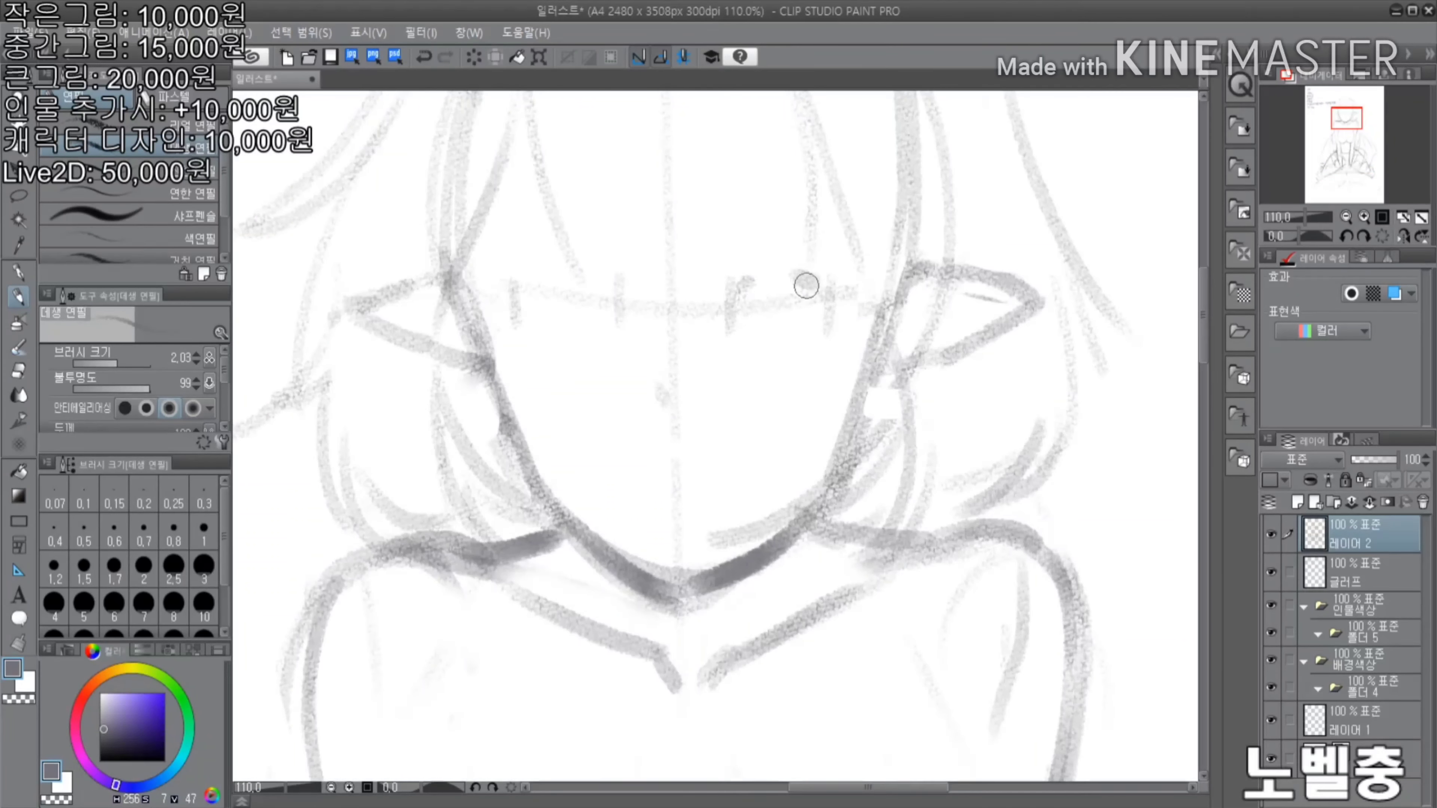
Sketch short upper-eyelid marks at the eye ticks on both sides and add fringe strands reaching between the eyes
{"action": "left_click_drag", "start_coordinate": [813, 289], "coordinate": [857, 271]}
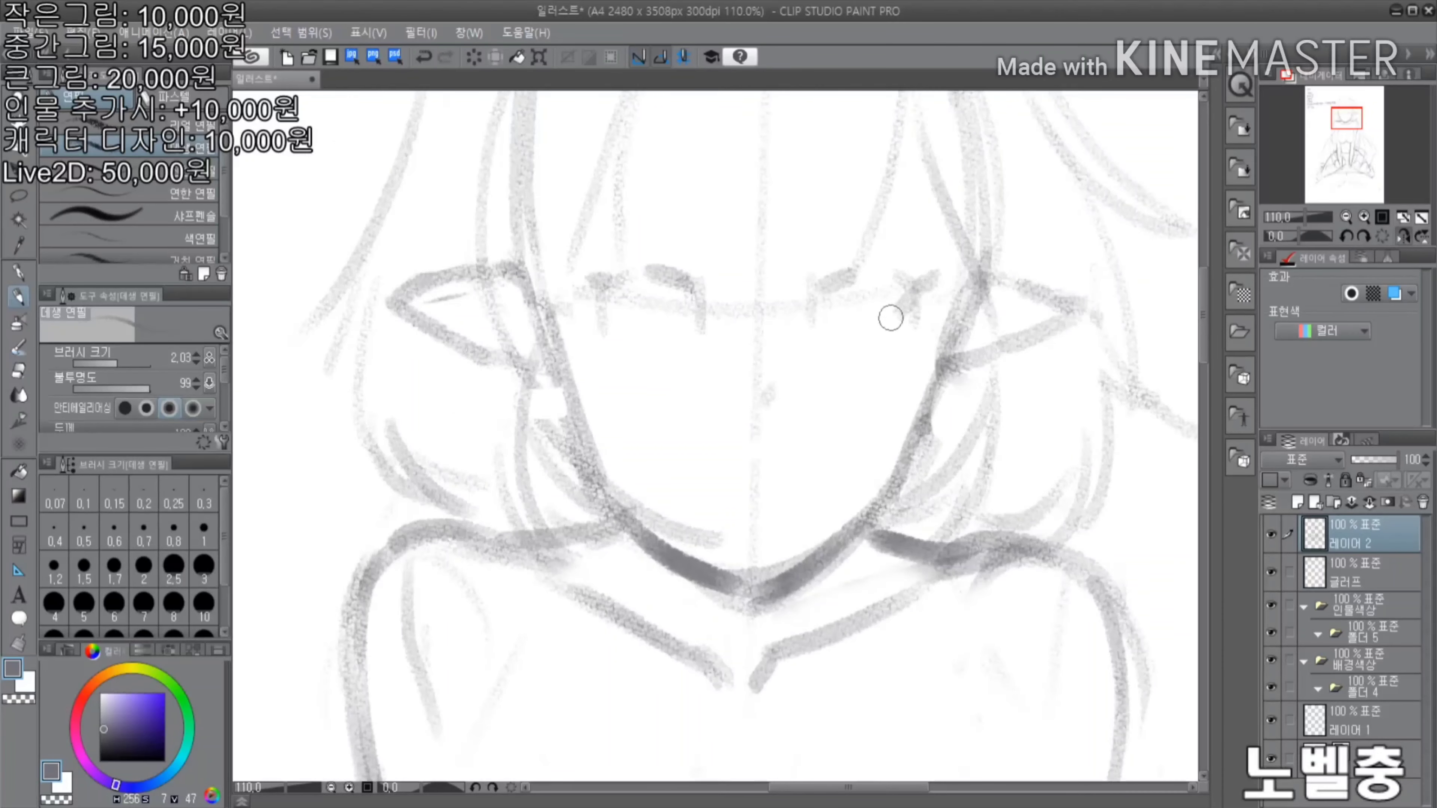
{"action": "scroll", "coordinate": [737, 251], "scroll_direction": "down", "scroll_amount": 2}
{"action": "scroll", "coordinate": [851, 321], "scroll_direction": "up", "scroll_amount": 1}
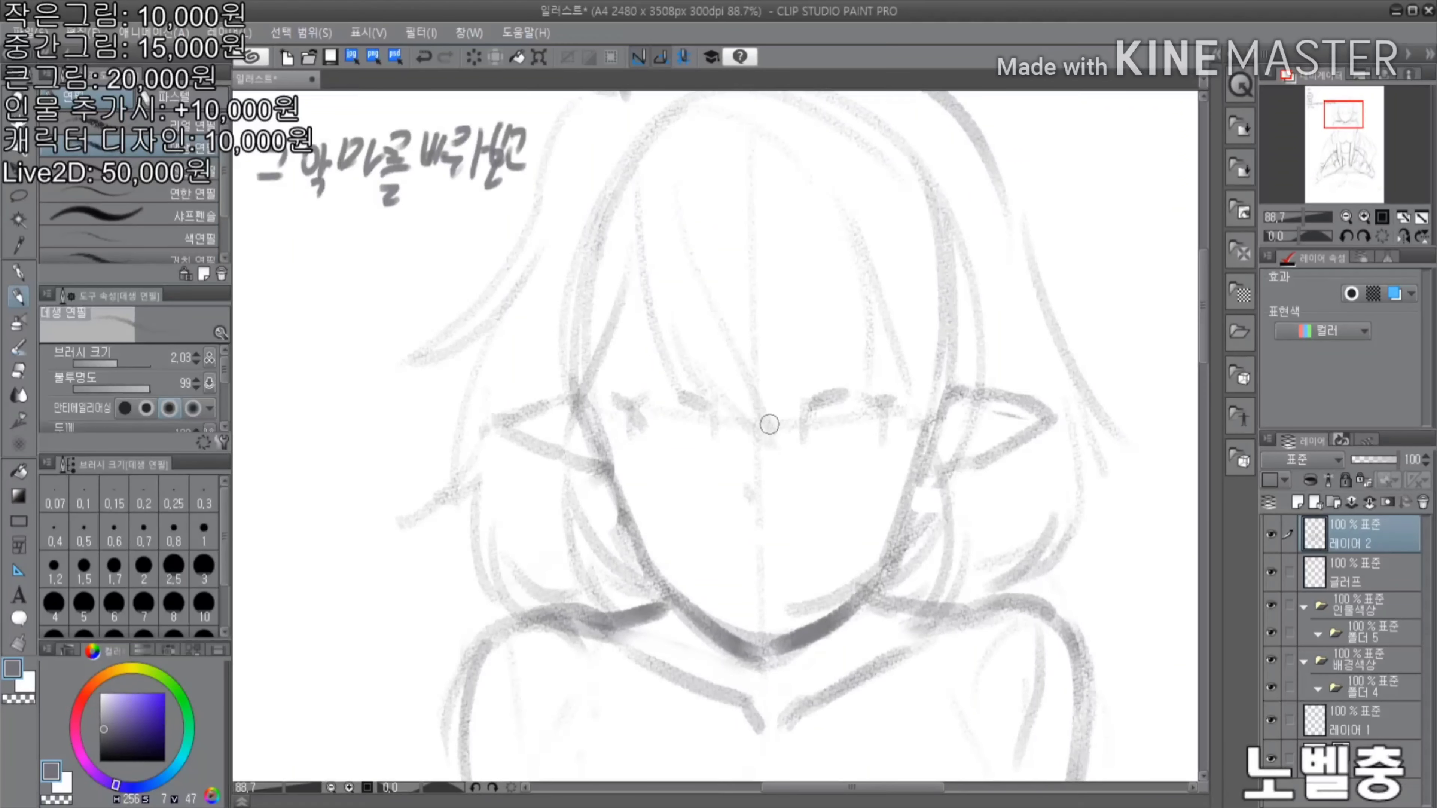
{"action": "scroll", "coordinate": [808, 276], "scroll_direction": "down", "scroll_amount": 6}
{"action": "scroll", "coordinate": [870, 319], "scroll_direction": "up", "scroll_amount": 2}
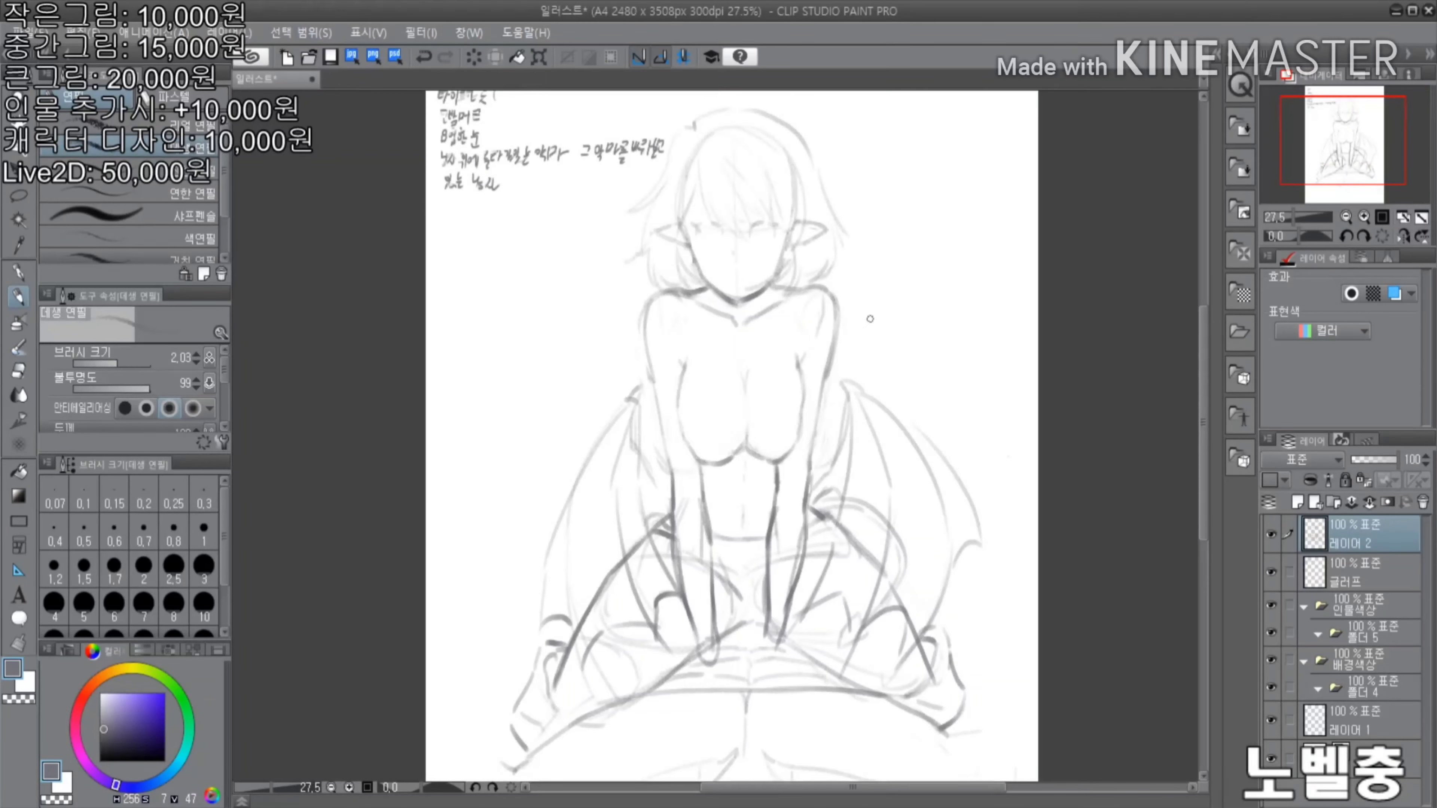
Fade the sketch layer to 38% opacity and add a new vector layer above it, ready for near-black light pencil lines
{"action": "scroll", "coordinate": [870, 319], "scroll_direction": "down", "scroll_amount": 1}
{"action": "scroll", "coordinate": [870, 319], "scroll_direction": "up", "scroll_amount": 1}
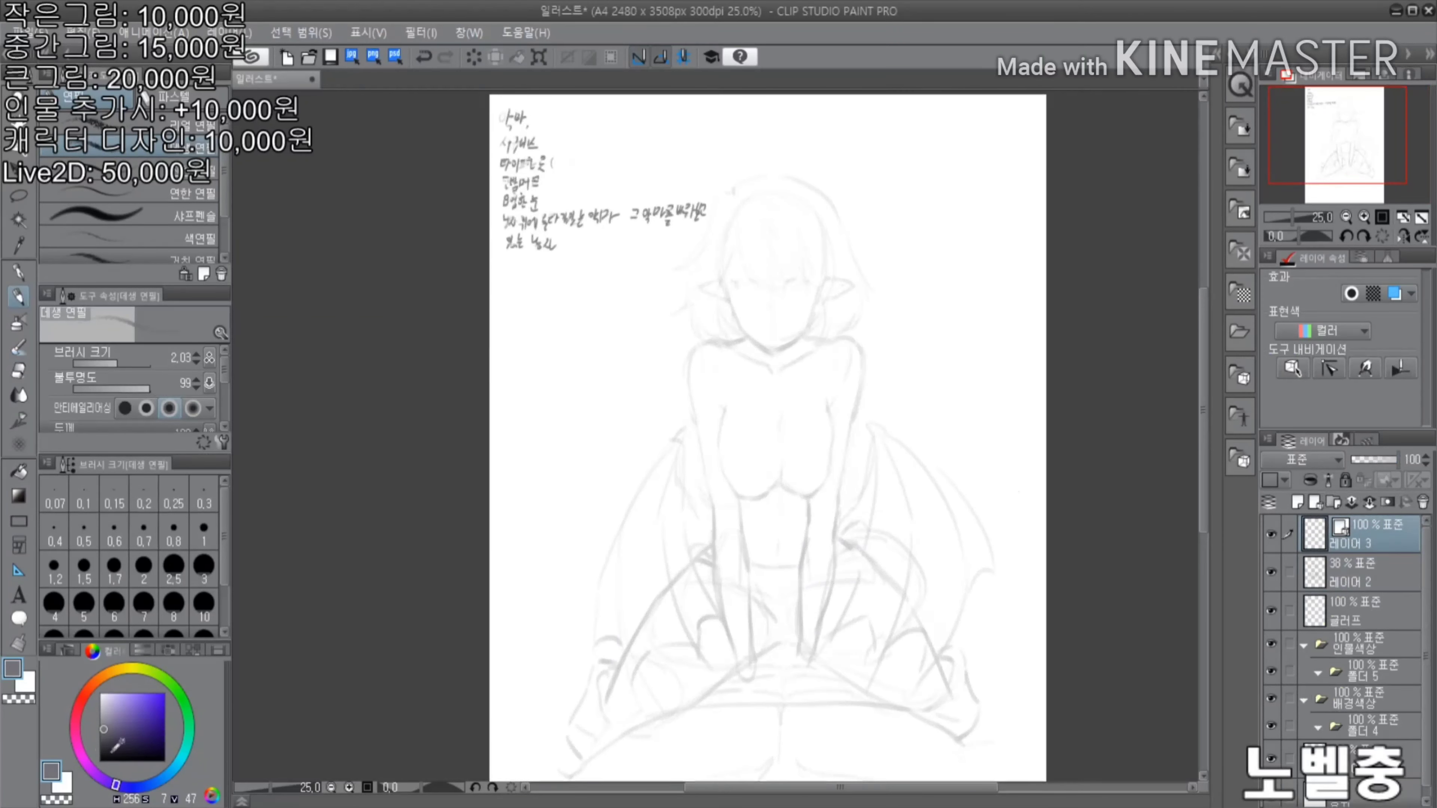
{"action": "scroll", "coordinate": [734, 397], "scroll_direction": "up", "scroll_amount": 4}
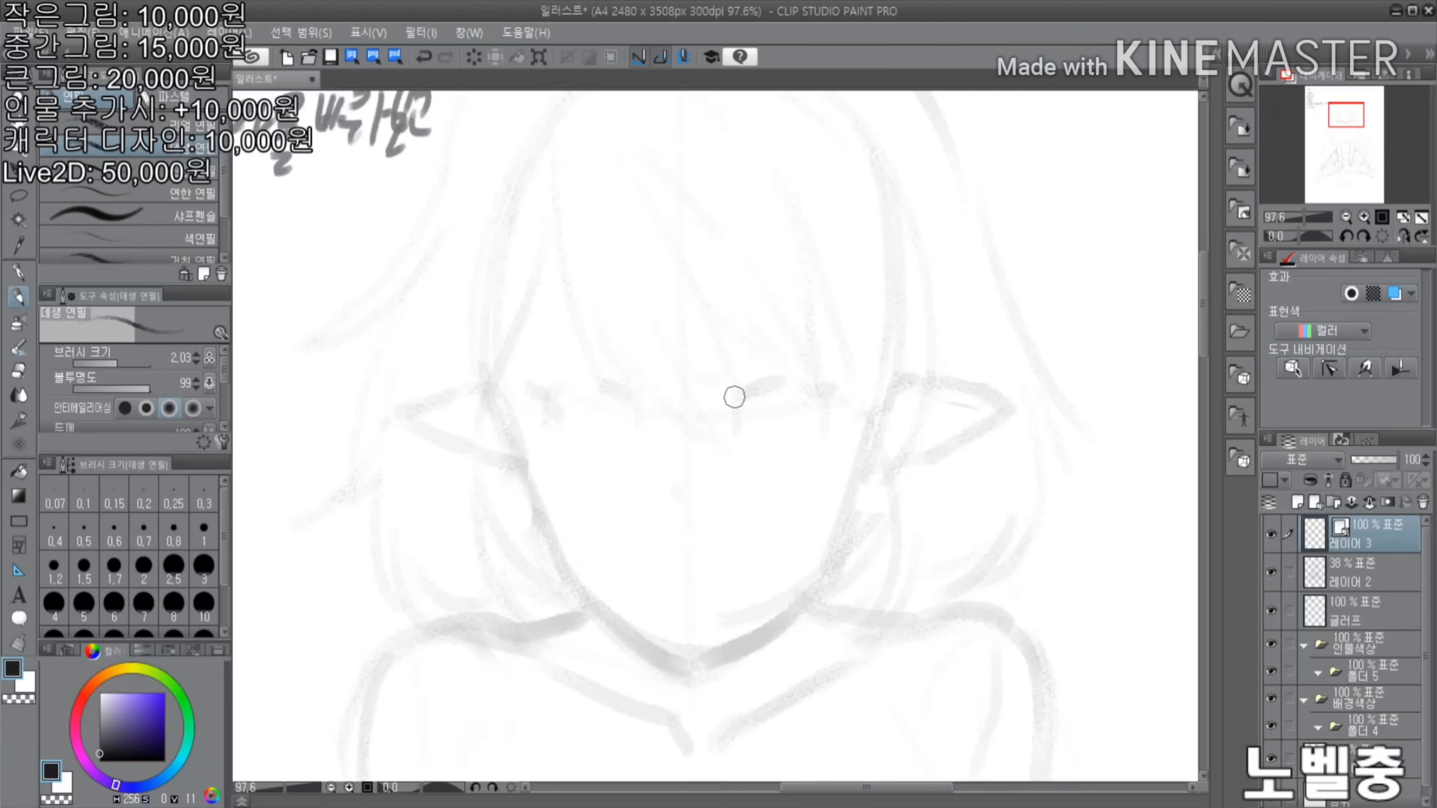
{"action": "key", "text": "p"}
Draw the thick, dark upper lash line of the character's left eye with a pointed outer wing
{"action": "left_click_drag", "start_coordinate": [763, 380], "coordinate": [744, 400]}
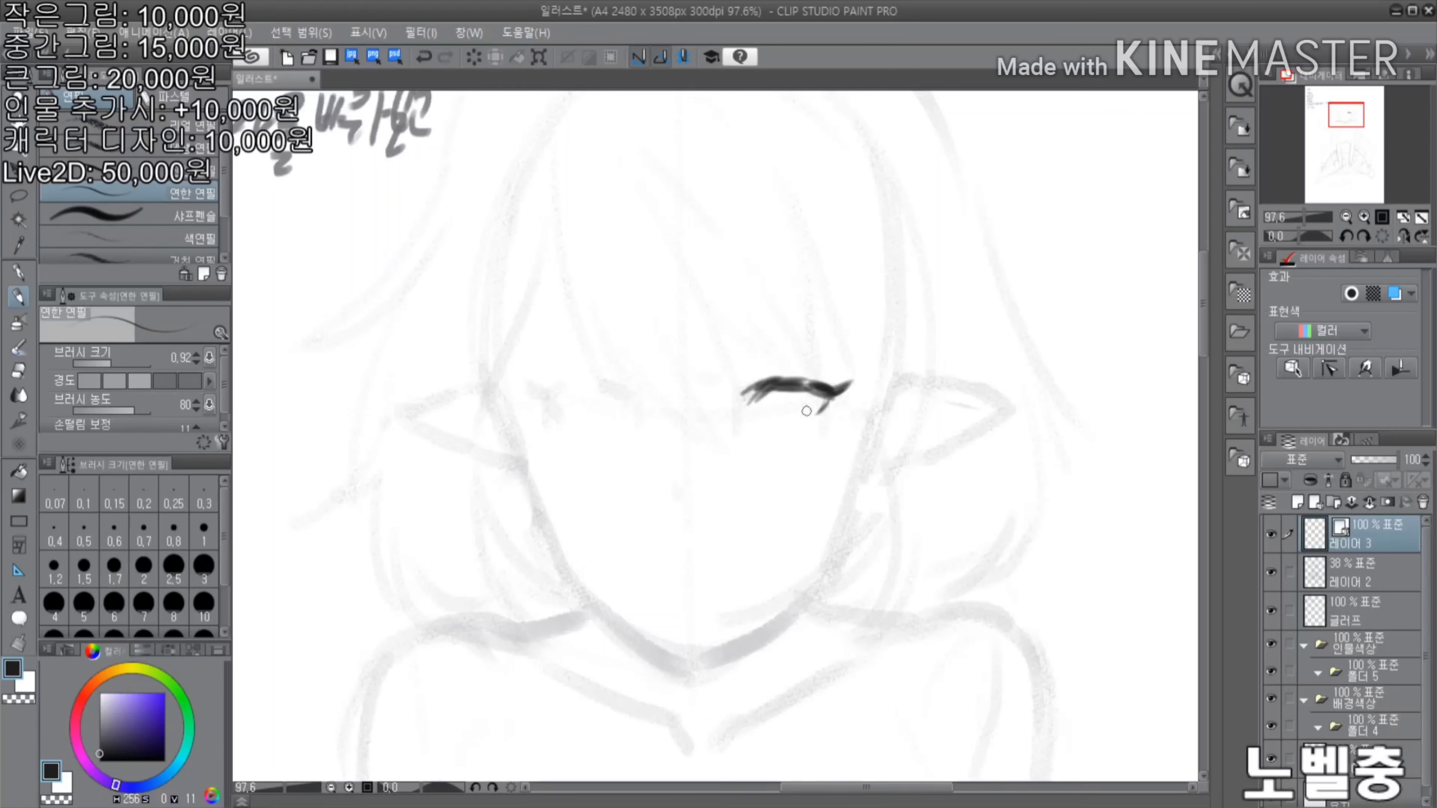
{"action": "scroll", "coordinate": [806, 411], "scroll_direction": "up", "scroll_amount": 3}
{"action": "left_click_drag", "start_coordinate": [687, 418], "coordinate": [769, 371]}
{"action": "left_click_drag", "start_coordinate": [704, 376], "coordinate": [893, 400]}
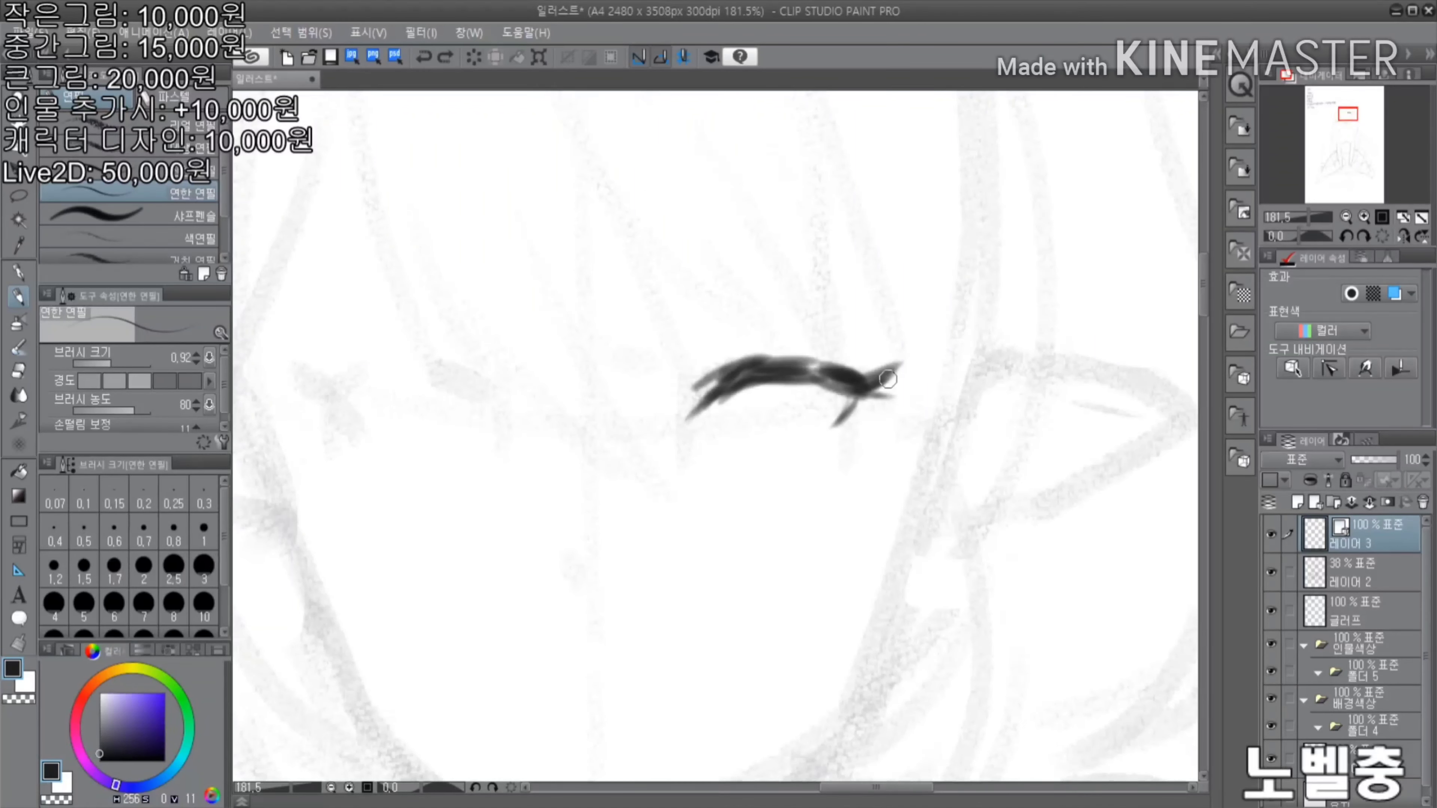
{"action": "scroll", "coordinate": [931, 336], "scroll_direction": "up", "scroll_amount": 1}
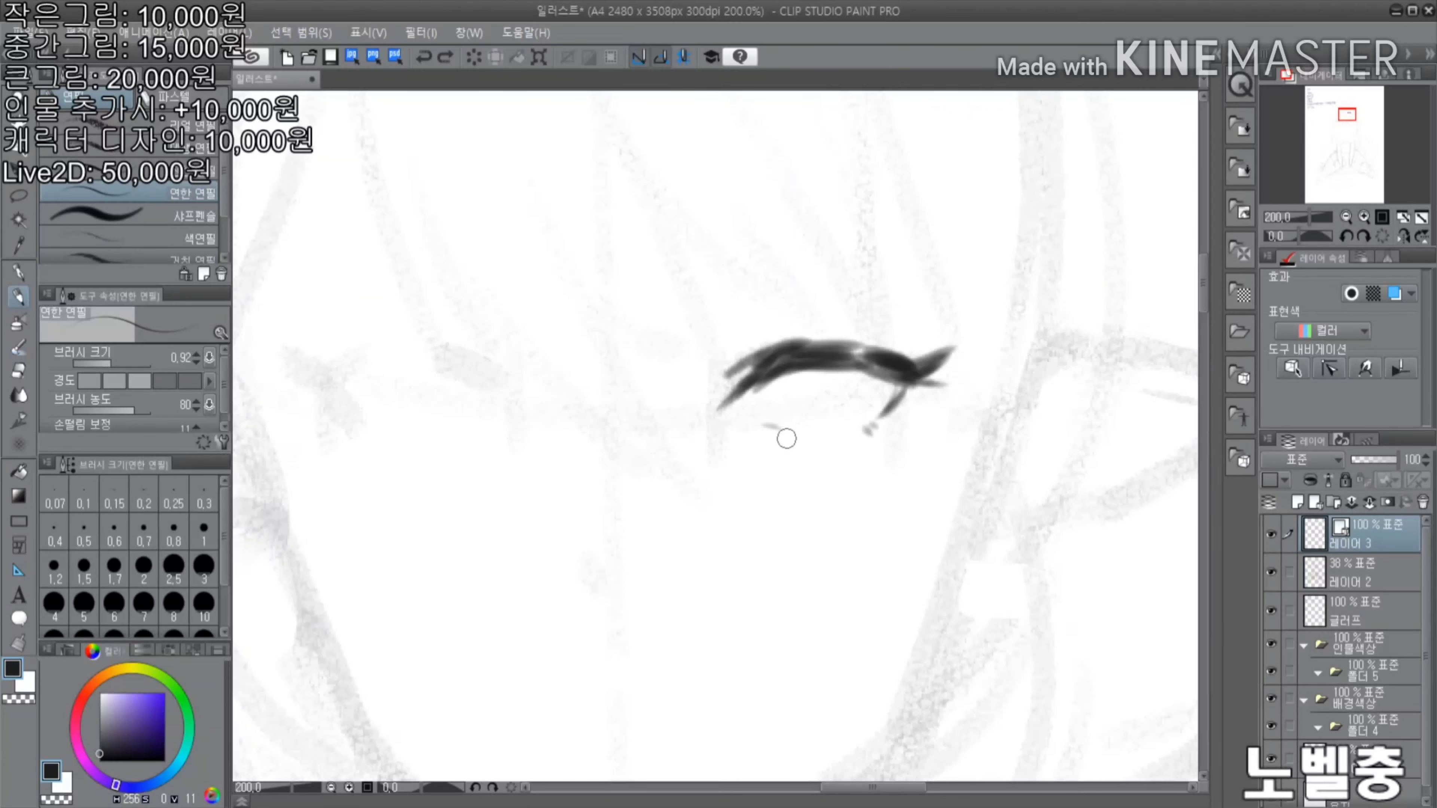
Draw the iris outline with a slit pupil below the lash line, and add a thin eyelid crease above it
{"action": "scroll", "coordinate": [1010, 373], "scroll_direction": "up", "scroll_amount": 3}
{"action": "left_click_drag", "start_coordinate": [713, 391], "coordinate": [687, 424]}
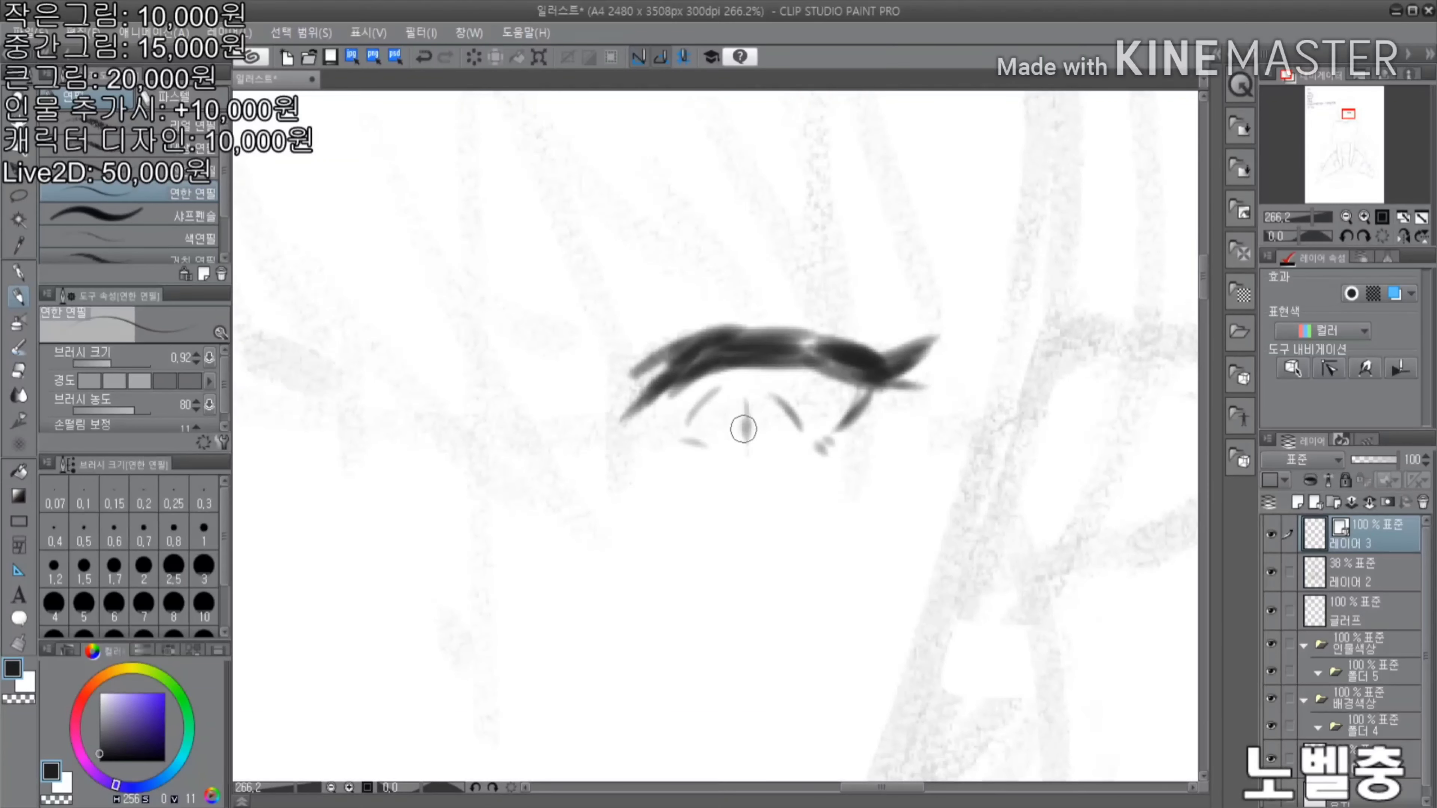
{"action": "scroll", "coordinate": [676, 314], "scroll_direction": "up", "scroll_amount": 1}
{"action": "mouse_move", "coordinate": [905, 300]}
{"action": "left_mouse_down"}
{"action": "mouse_move", "coordinate": [1058, 321]}
{"action": "mouse_move", "coordinate": [1155, 369]}
{"action": "left_mouse_up"}
{"action": "scroll", "coordinate": [1013, 425], "scroll_direction": "down", "scroll_amount": 2}
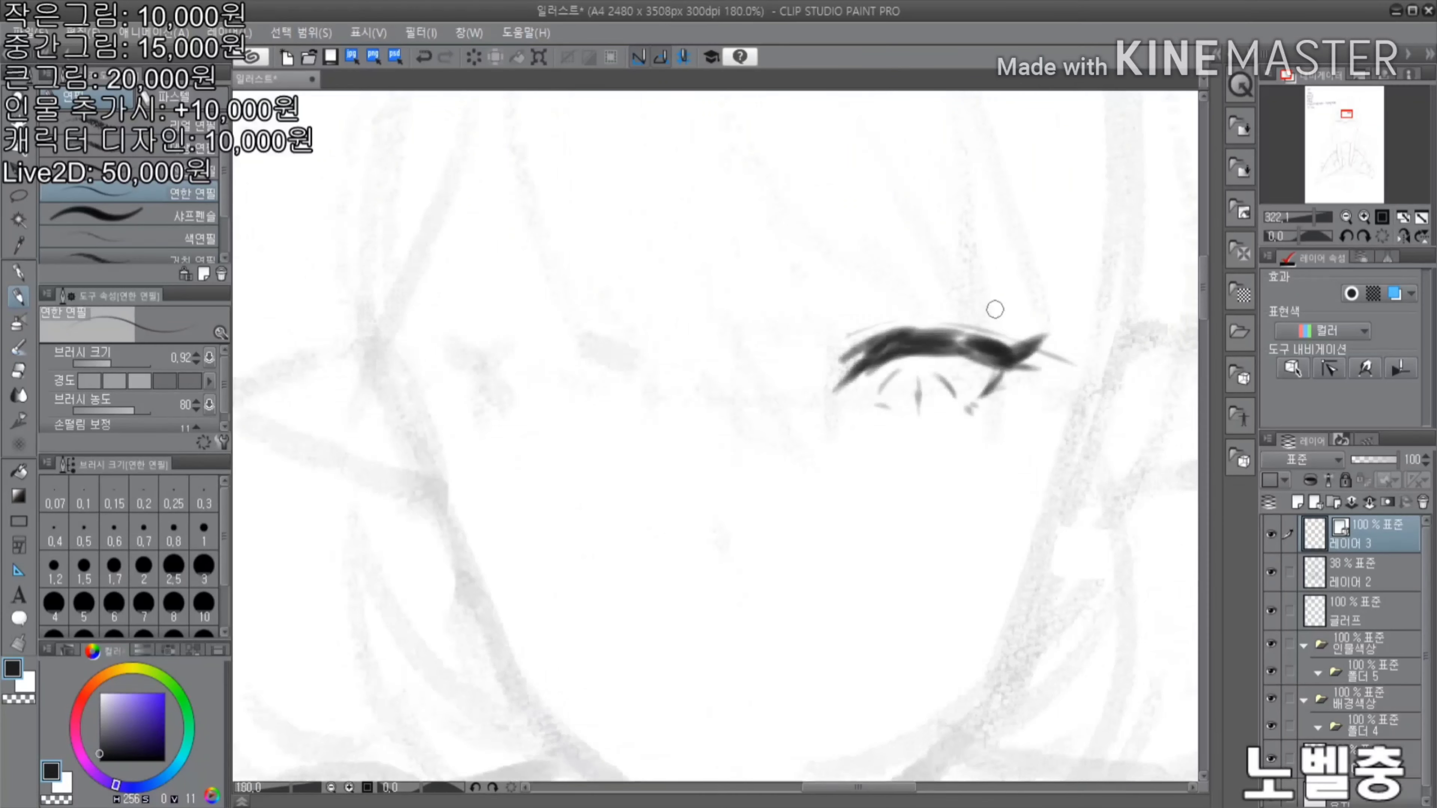
{"action": "scroll", "coordinate": [994, 309], "scroll_direction": "up", "scroll_amount": 2}
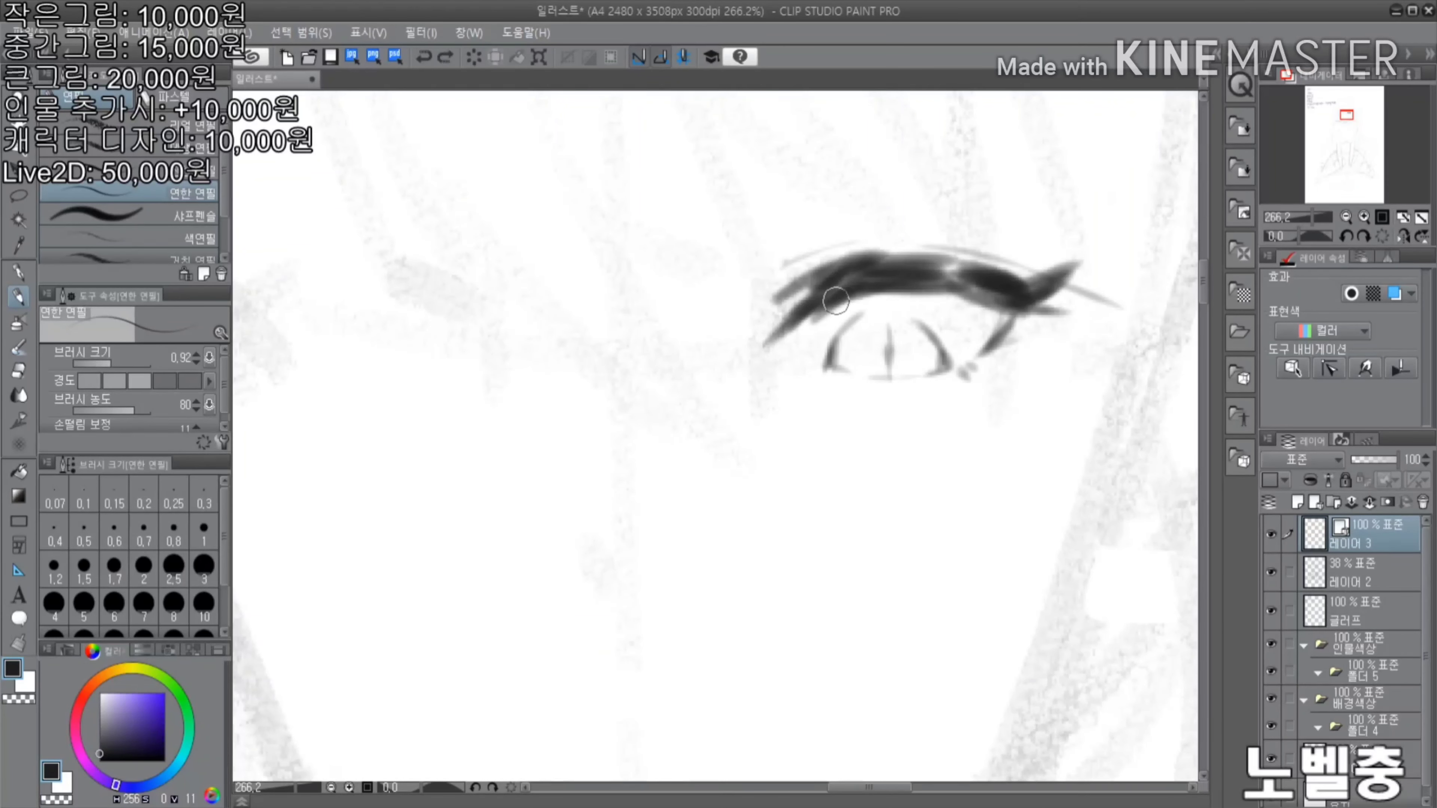
Lasso the finished eye, duplicate it, and place the horizontally mirrored copy on the opposite side of the face
{"action": "scroll", "coordinate": [836, 300], "scroll_direction": "down", "scroll_amount": 2}
{"action": "key", "text": "m"}
{"action": "left_click_drag", "start_coordinate": [772, 253], "coordinate": [750, 296]}
{"action": "key", "text": "ctrl+c"}
{"action": "key", "text": "ctrl+v"}
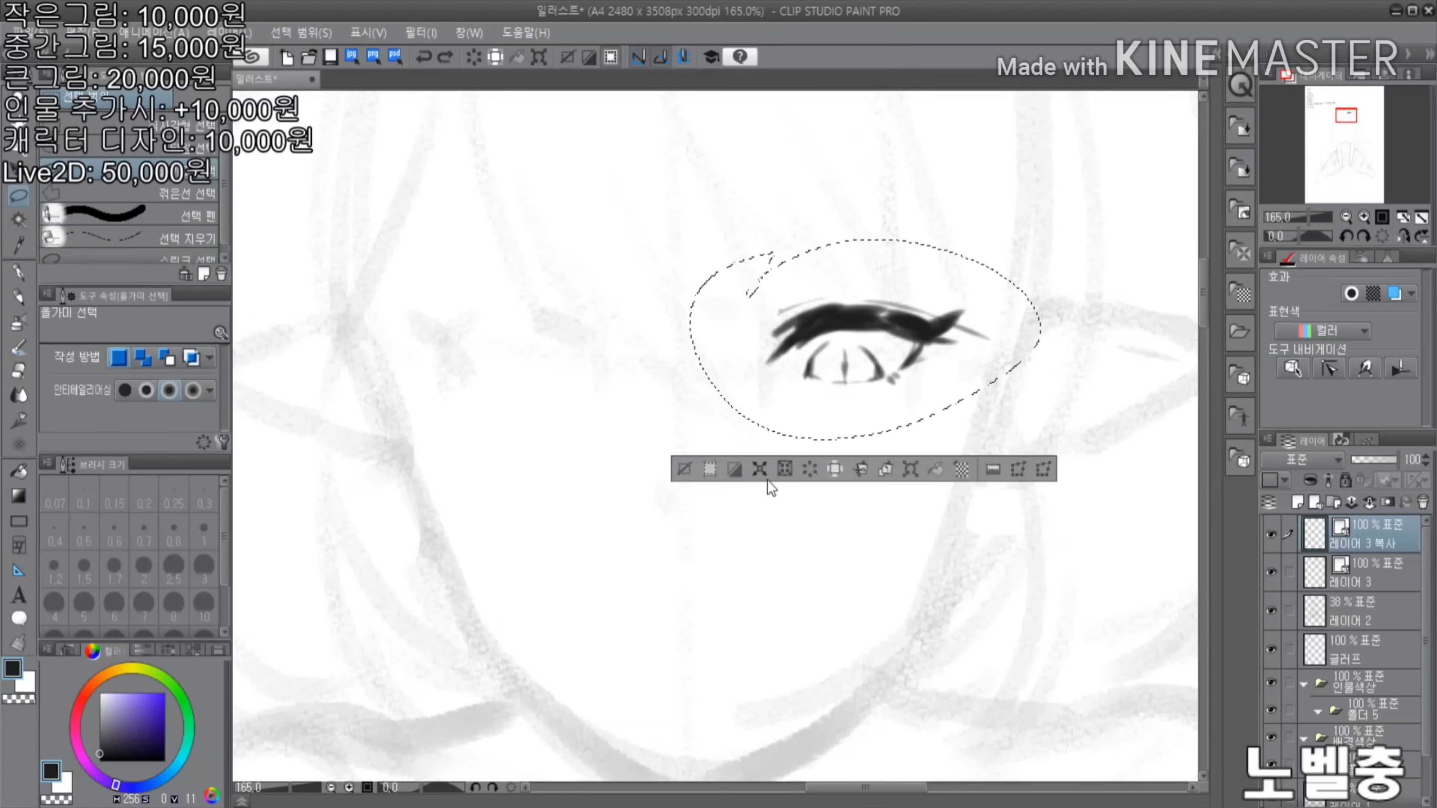
{"action": "key", "text": "ctrl+t"}
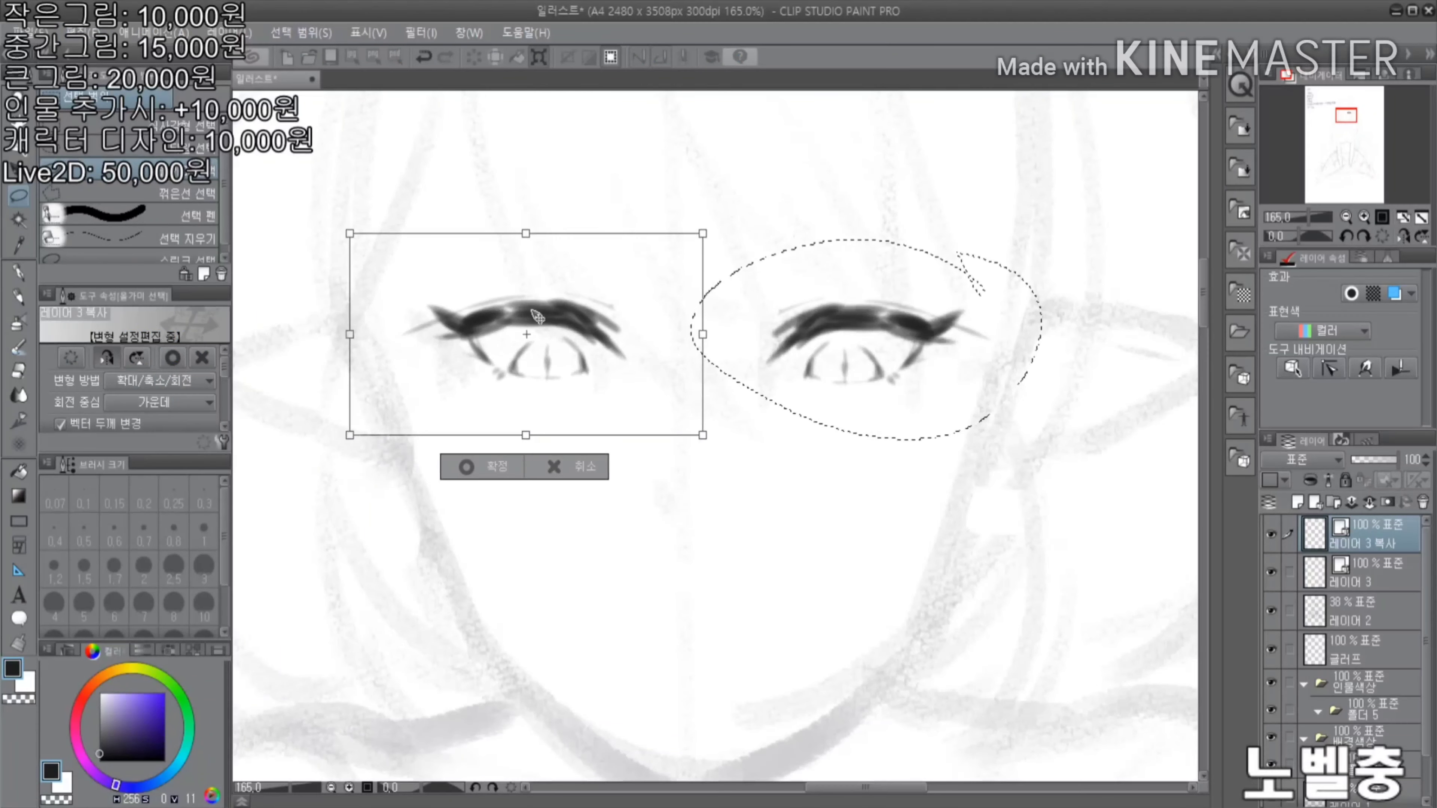
{"action": "key", "text": "Return"}
{"action": "key", "text": "ctrl+t"}
{"action": "key", "text": "Return"}
{"action": "key", "text": "ctrl+d"}
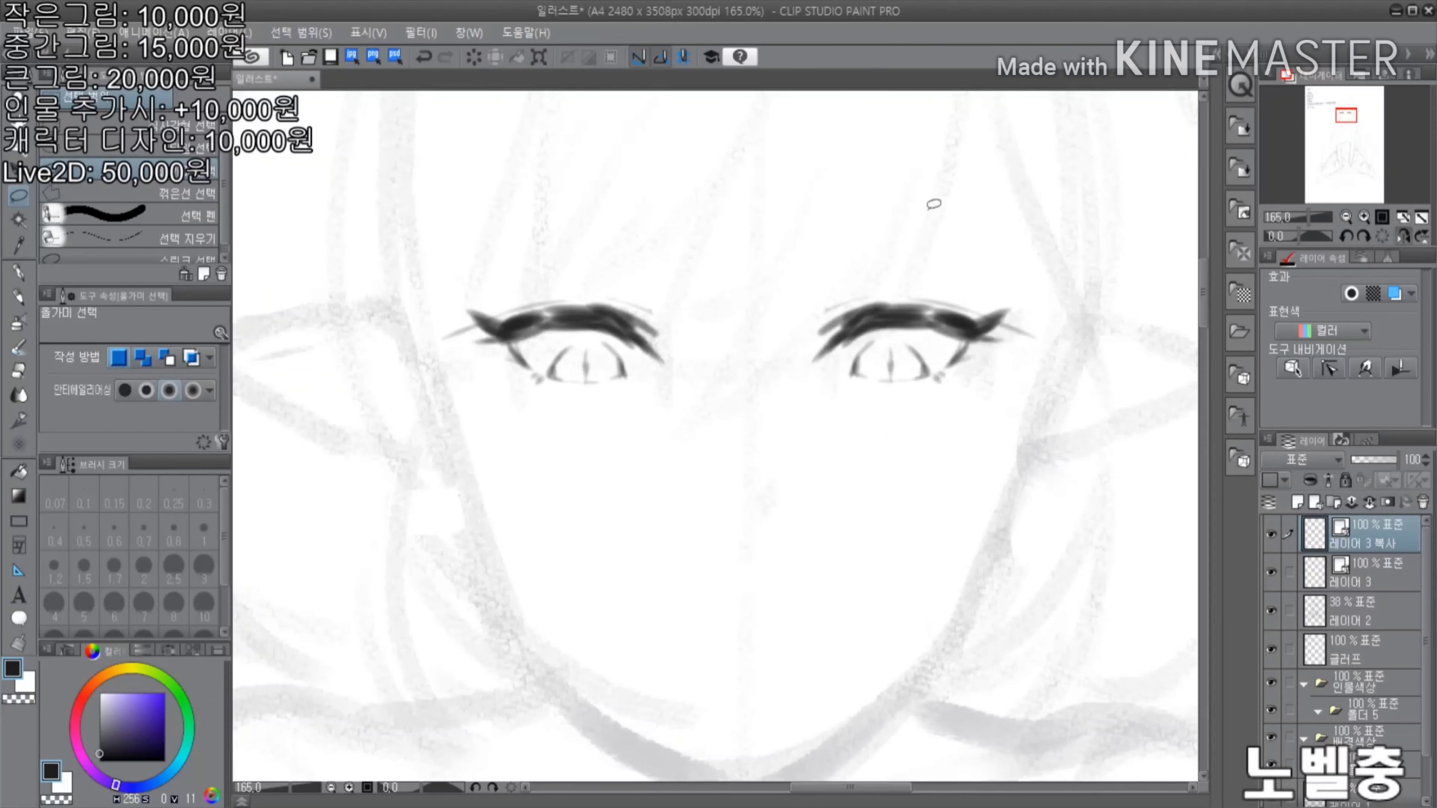
Draw clean jaw lines from both cheeks down to a pointed chin, mirroring the view to check the second side
{"action": "scroll", "coordinate": [828, 520], "scroll_direction": "down", "scroll_amount": 2}
{"action": "scroll", "coordinate": [789, 401], "scroll_direction": "up", "scroll_amount": 3}
{"action": "key", "text": "p"}
{"action": "scroll", "coordinate": [759, 351], "scroll_direction": "down", "scroll_amount": 6}
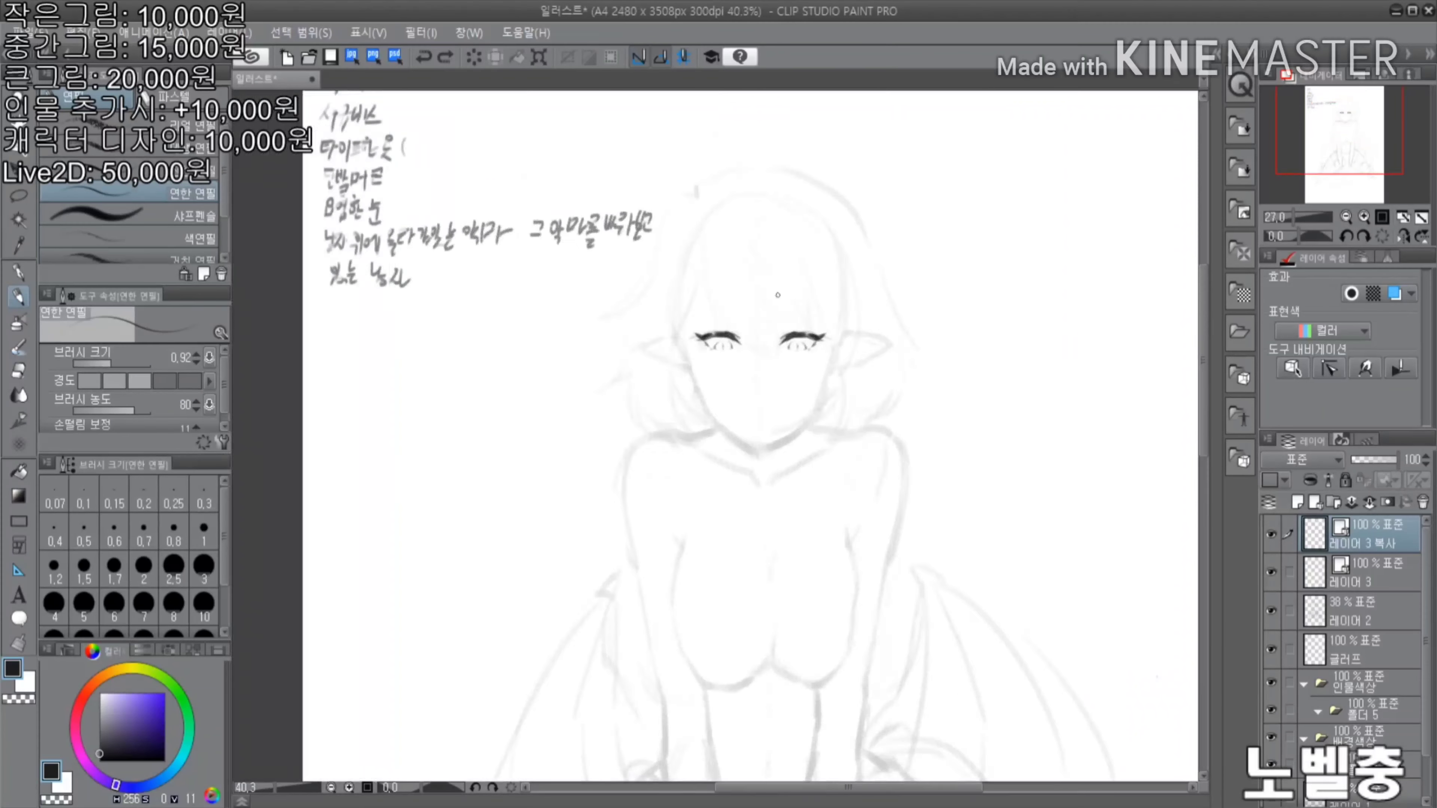
{"action": "scroll", "coordinate": [777, 295], "scroll_direction": "up", "scroll_amount": 4}
{"action": "left_click_drag", "start_coordinate": [589, 441], "coordinate": [610, 497]}
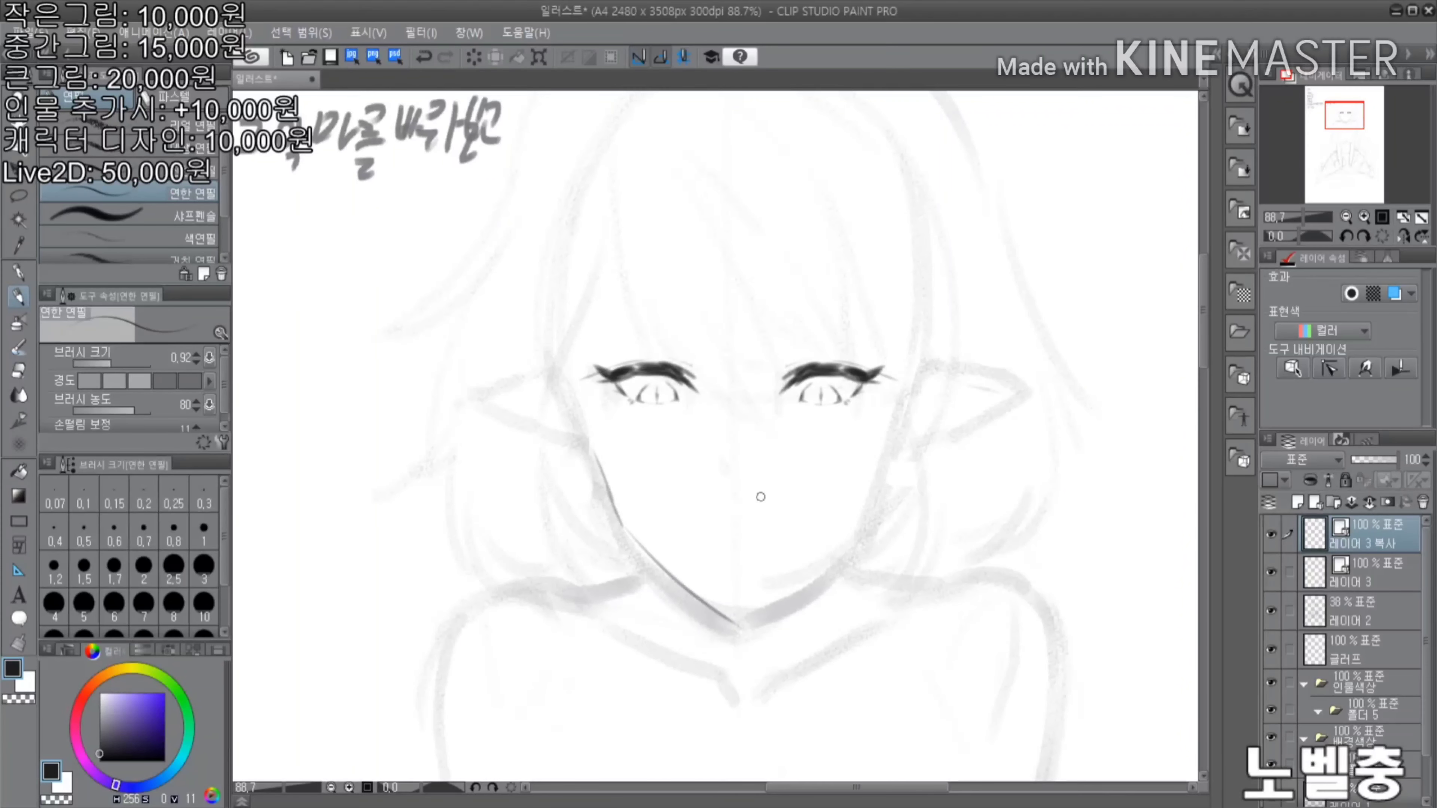
{"action": "key", "text": "h"}
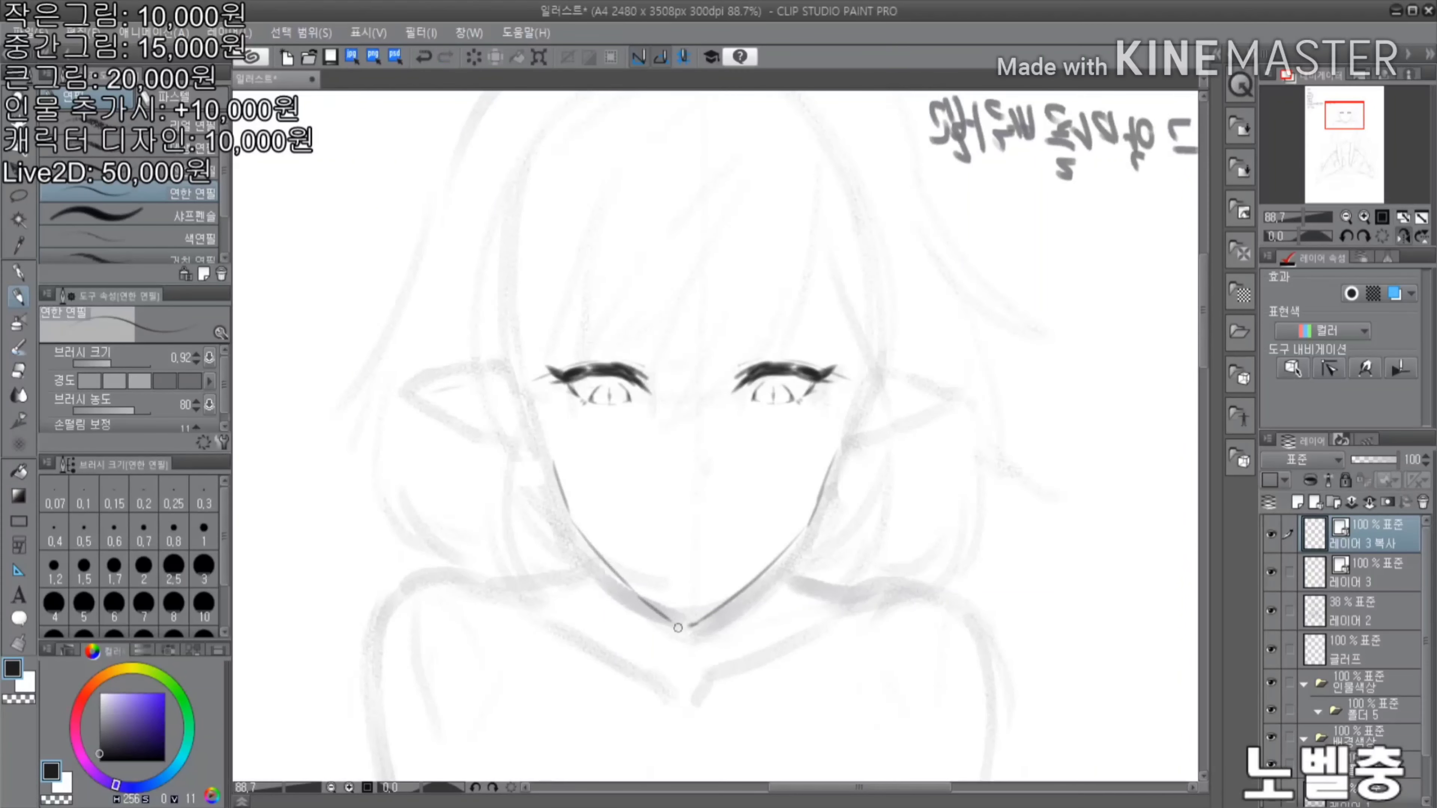
{"action": "key", "text": "h"}
{"action": "scroll", "coordinate": [792, 537], "scroll_direction": "up", "scroll_amount": 2}
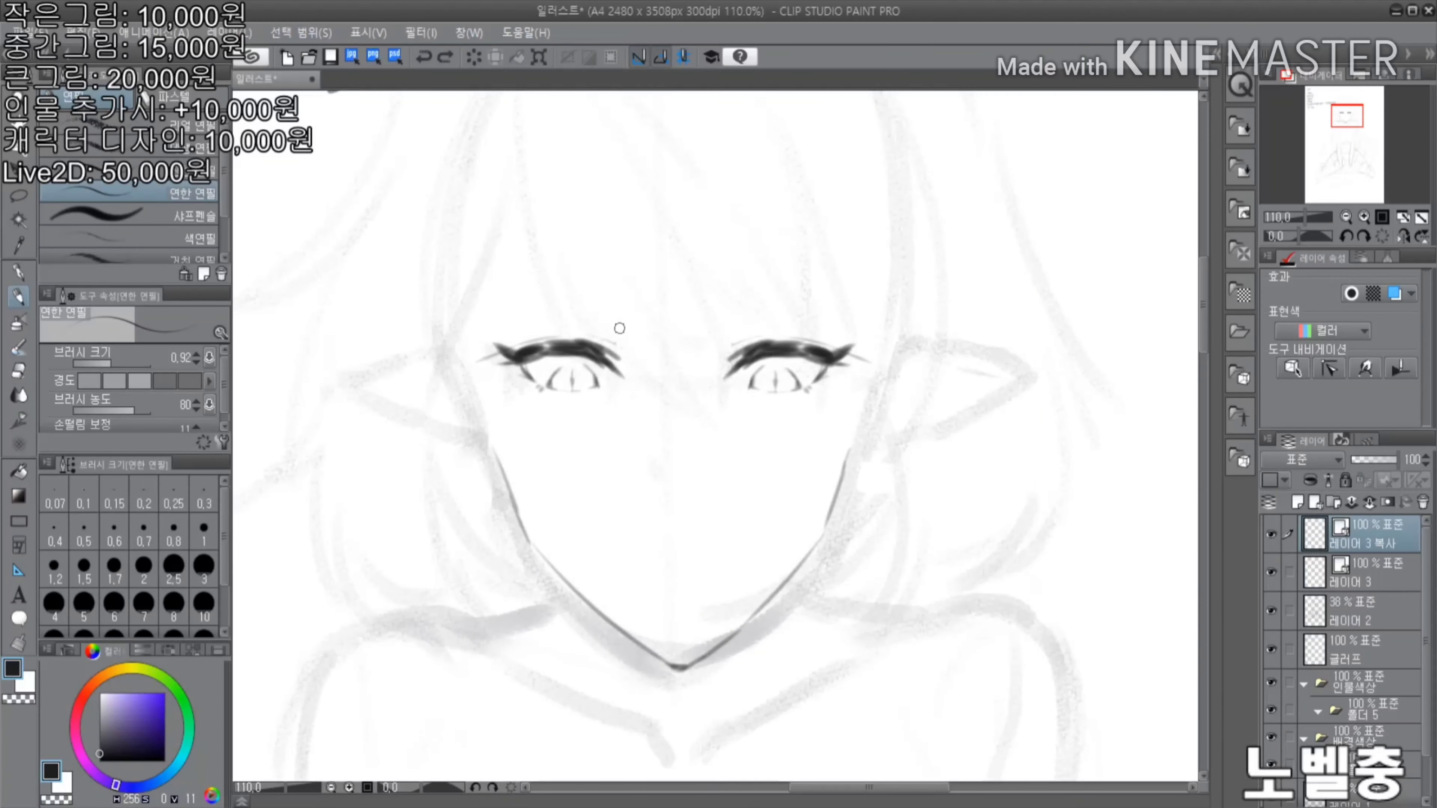
Draw a thin arched eyebrow above the character's left eye and a fine line along the nose bridge
{"action": "scroll", "coordinate": [832, 359], "scroll_direction": "up", "scroll_amount": 5}
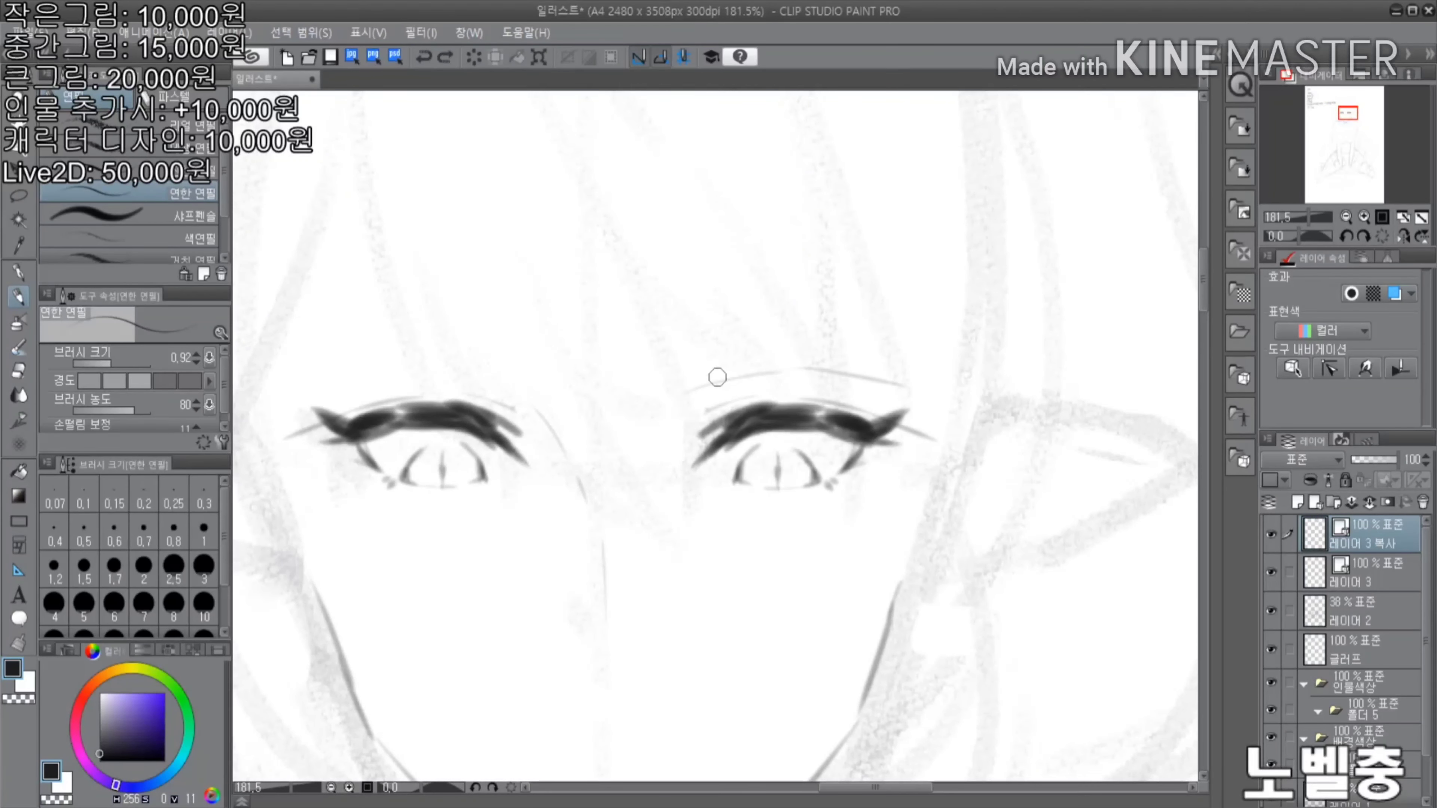
{"action": "left_click_drag", "start_coordinate": [682, 515], "coordinate": [773, 340]}
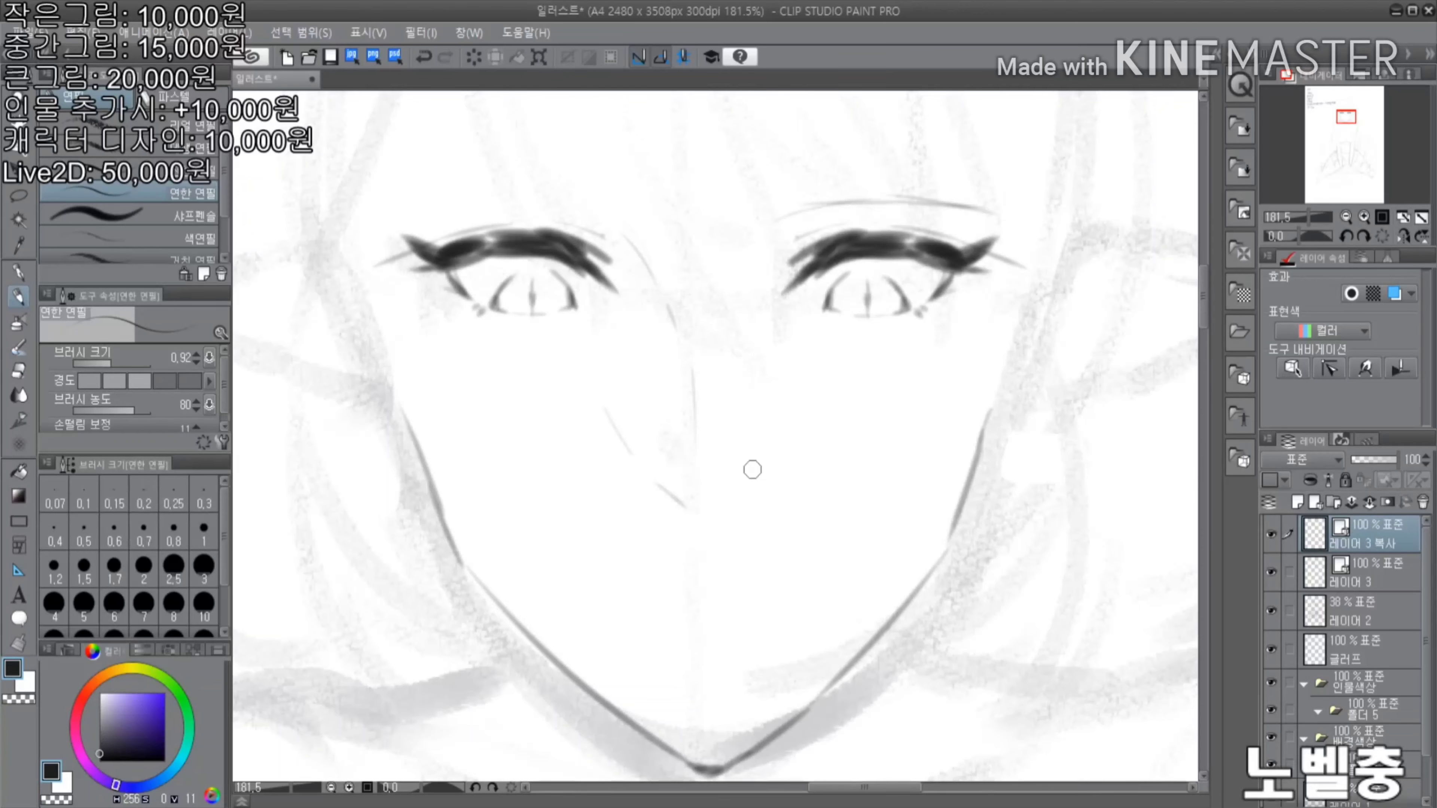
{"action": "scroll", "coordinate": [752, 470], "scroll_direction": "down", "scroll_amount": 4}
{"action": "scroll", "coordinate": [882, 336], "scroll_direction": "down", "scroll_amount": 2}
{"action": "scroll", "coordinate": [785, 344], "scroll_direction": "up", "scroll_amount": 2}
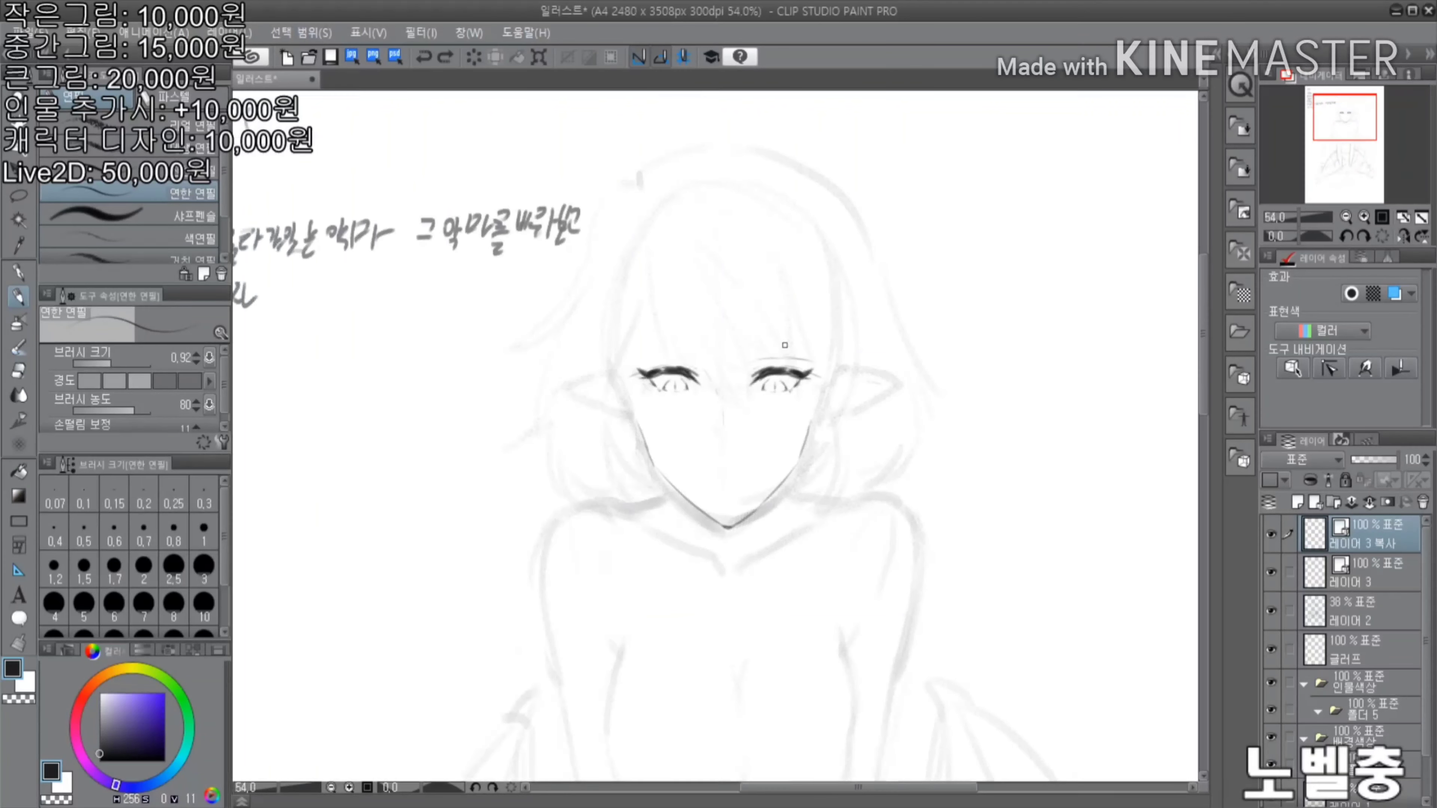
Lasso and duplicate the eyebrow, place the copy above the other eye, and check the face in a mirrored view
{"action": "scroll", "coordinate": [785, 344], "scroll_direction": "up", "scroll_amount": 4}
{"action": "key", "text": "m"}
{"action": "mouse_move", "coordinate": [704, 323]}
{"action": "left_mouse_down"}
{"action": "mouse_move", "coordinate": [688, 351]}
{"action": "mouse_move", "coordinate": [917, 310]}
{"action": "left_mouse_up"}
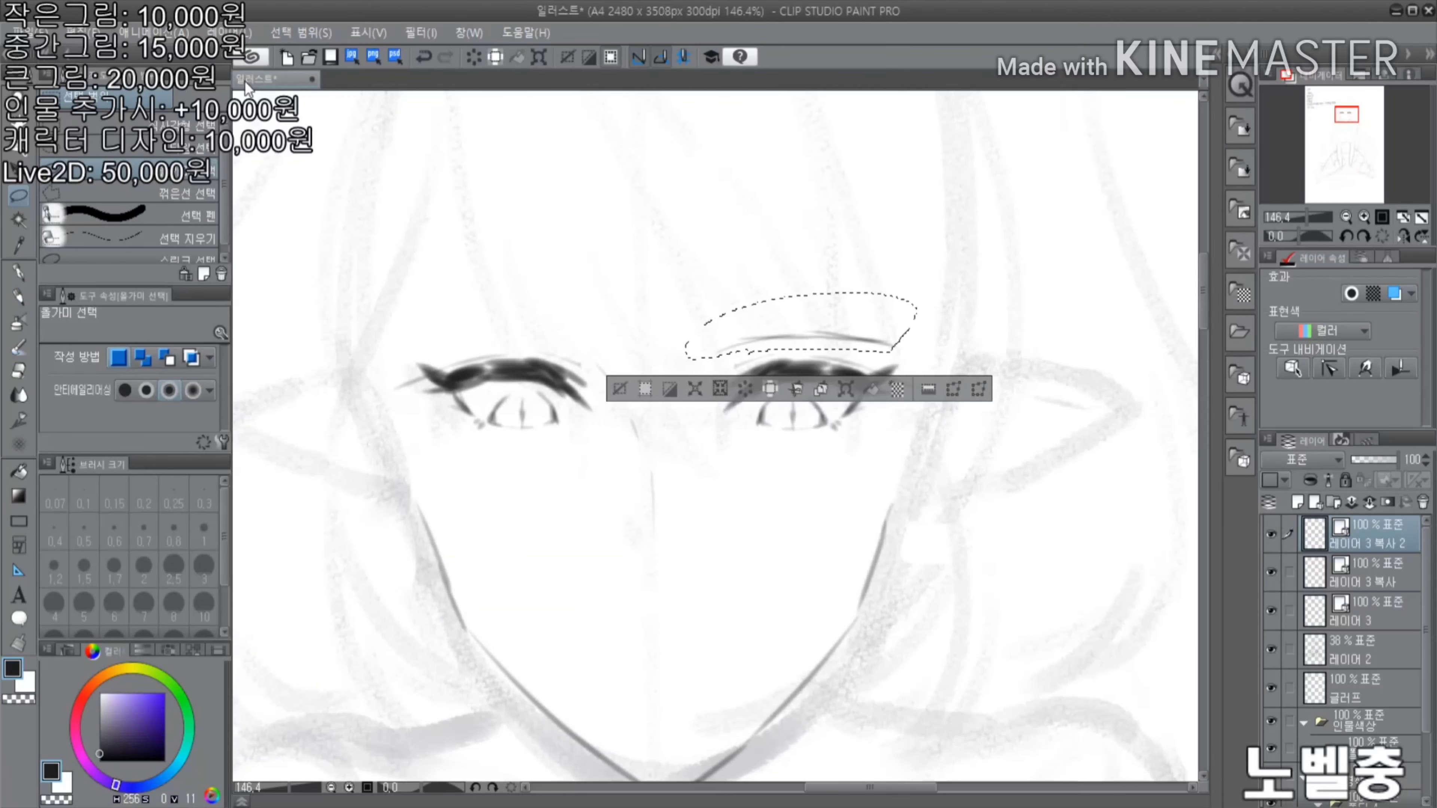
{"action": "key", "text": "ctrl+t"}
{"action": "left_click_drag", "start_coordinate": [798, 326], "coordinate": [509, 323]}
{"action": "key", "text": "Return"}
{"action": "scroll", "coordinate": [719, 436], "scroll_direction": "down", "scroll_amount": 5}
{"action": "left_click", "coordinate": [1397, 235]}
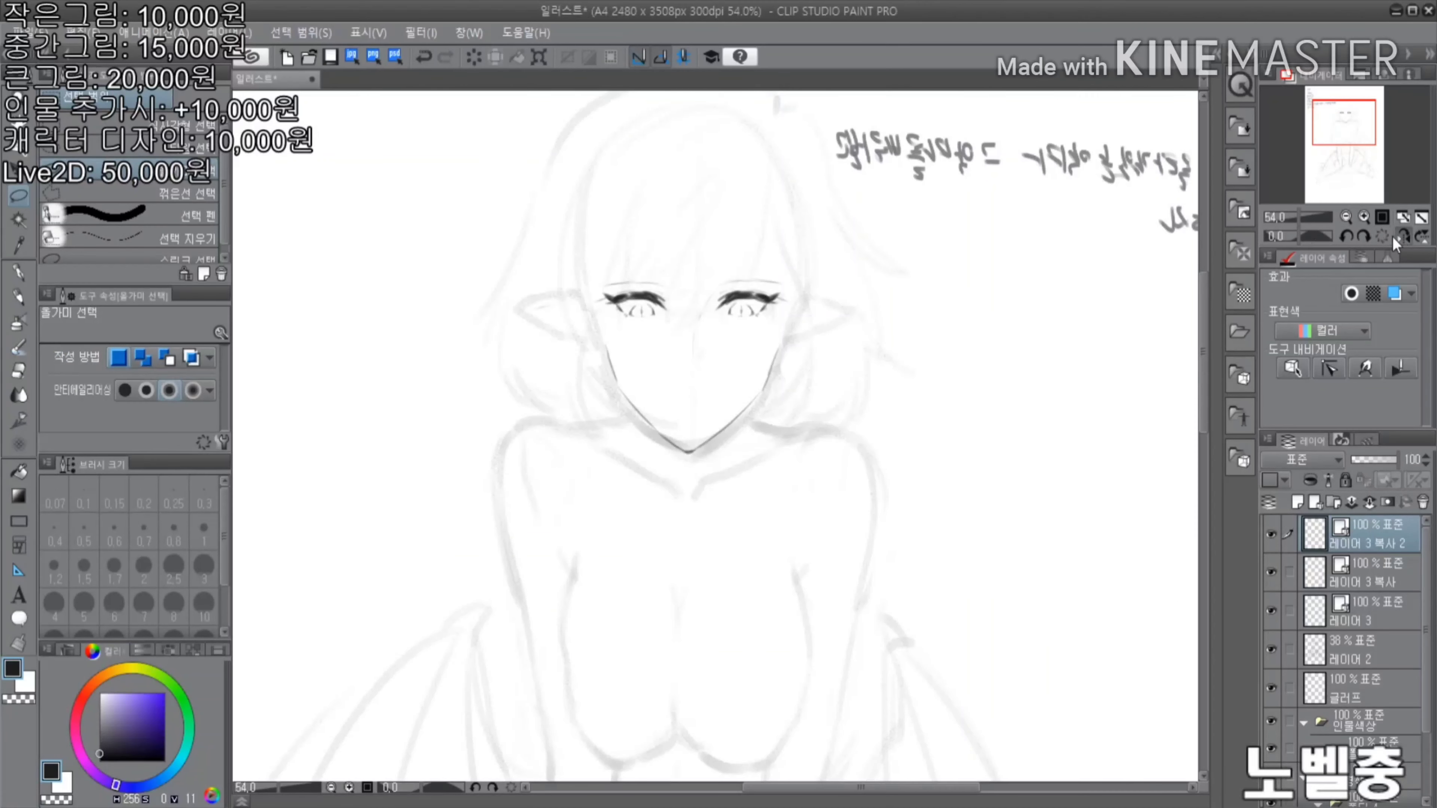
{"action": "left_click", "coordinate": [1397, 236]}
Add another vector layer and draw a long fringe strand curving from the forehead over the inner eye
{"action": "scroll", "coordinate": [594, 155], "scroll_direction": "up", "scroll_amount": 3}
{"action": "key", "text": "p"}
{"action": "key", "text": "ctrl+shift+n"}
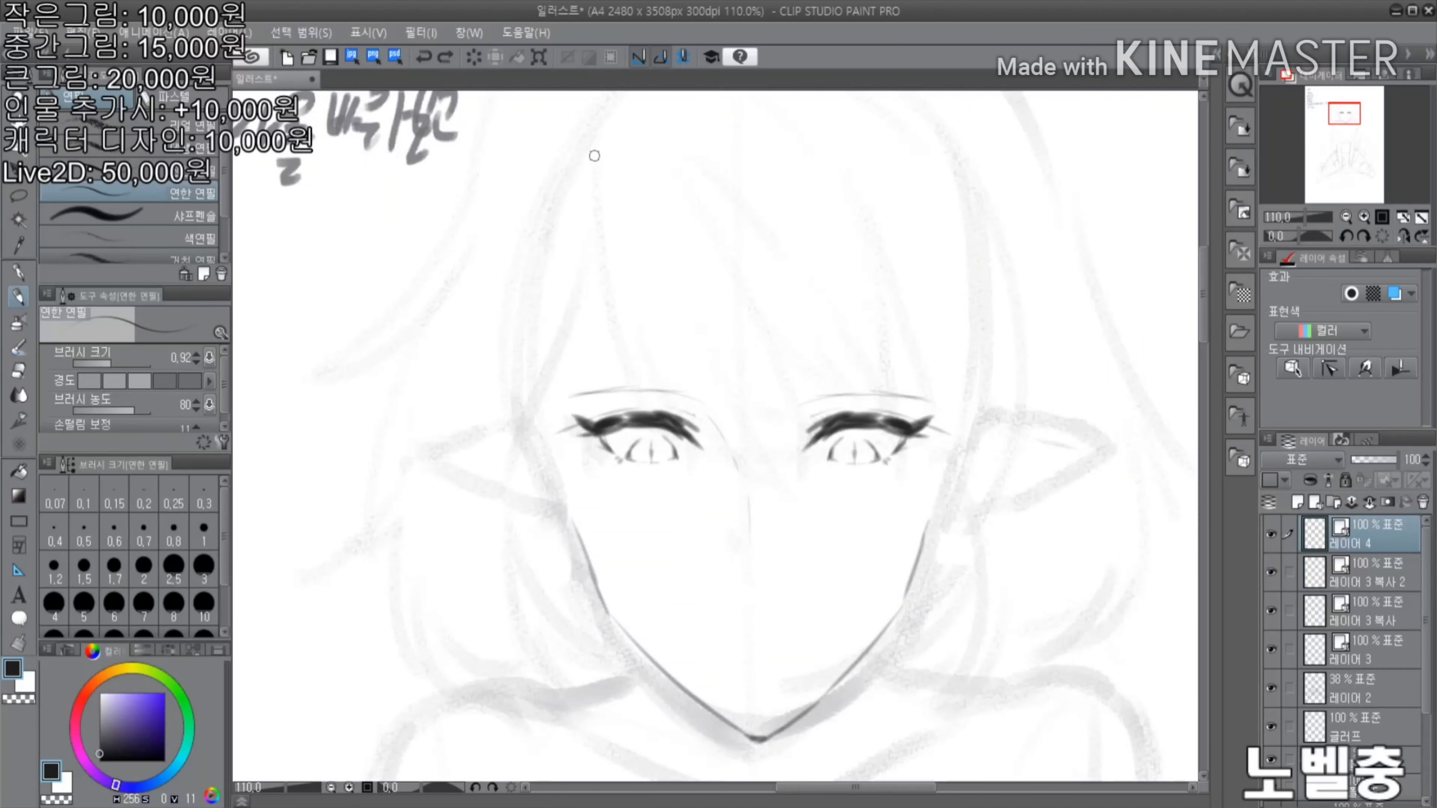
{"action": "mouse_move", "coordinate": [597, 172]}
{"action": "left_mouse_down"}
{"action": "mouse_move", "coordinate": [654, 401]}
{"action": "mouse_move", "coordinate": [704, 448]}
{"action": "left_mouse_up"}
{"action": "left_click_drag", "start_coordinate": [692, 391], "coordinate": [737, 487]}
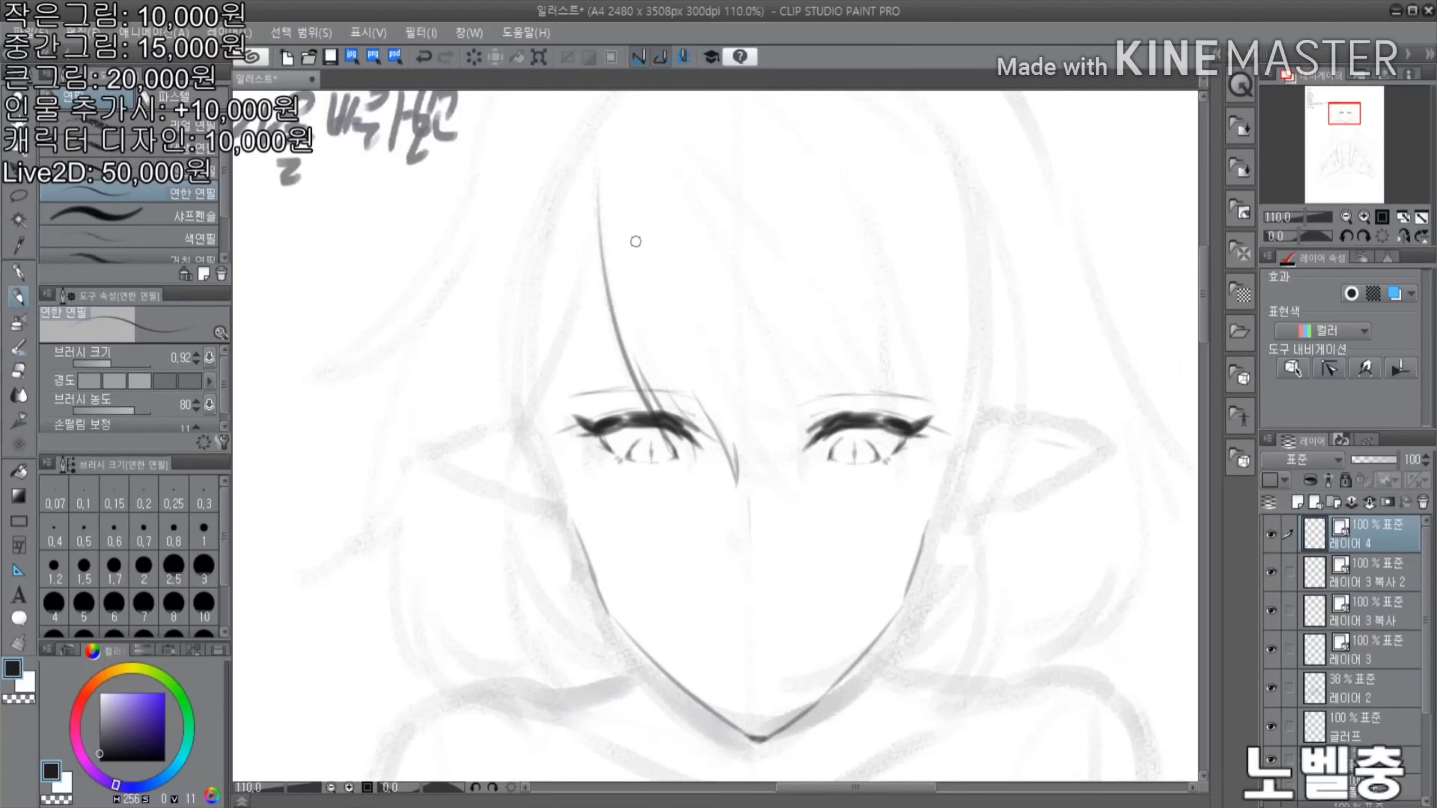
Draw long crossing fringe strands from the forehead to pointed tips between the eyes, over the nose bridge
{"action": "scroll", "coordinate": [774, 499], "scroll_direction": "down", "scroll_amount": 3}
{"action": "scroll", "coordinate": [619, 198], "scroll_direction": "up", "scroll_amount": 4}
{"action": "left_click_drag", "start_coordinate": [625, 216], "coordinate": [733, 494]}
{"action": "left_click_drag", "start_coordinate": [714, 411], "coordinate": [755, 588]}
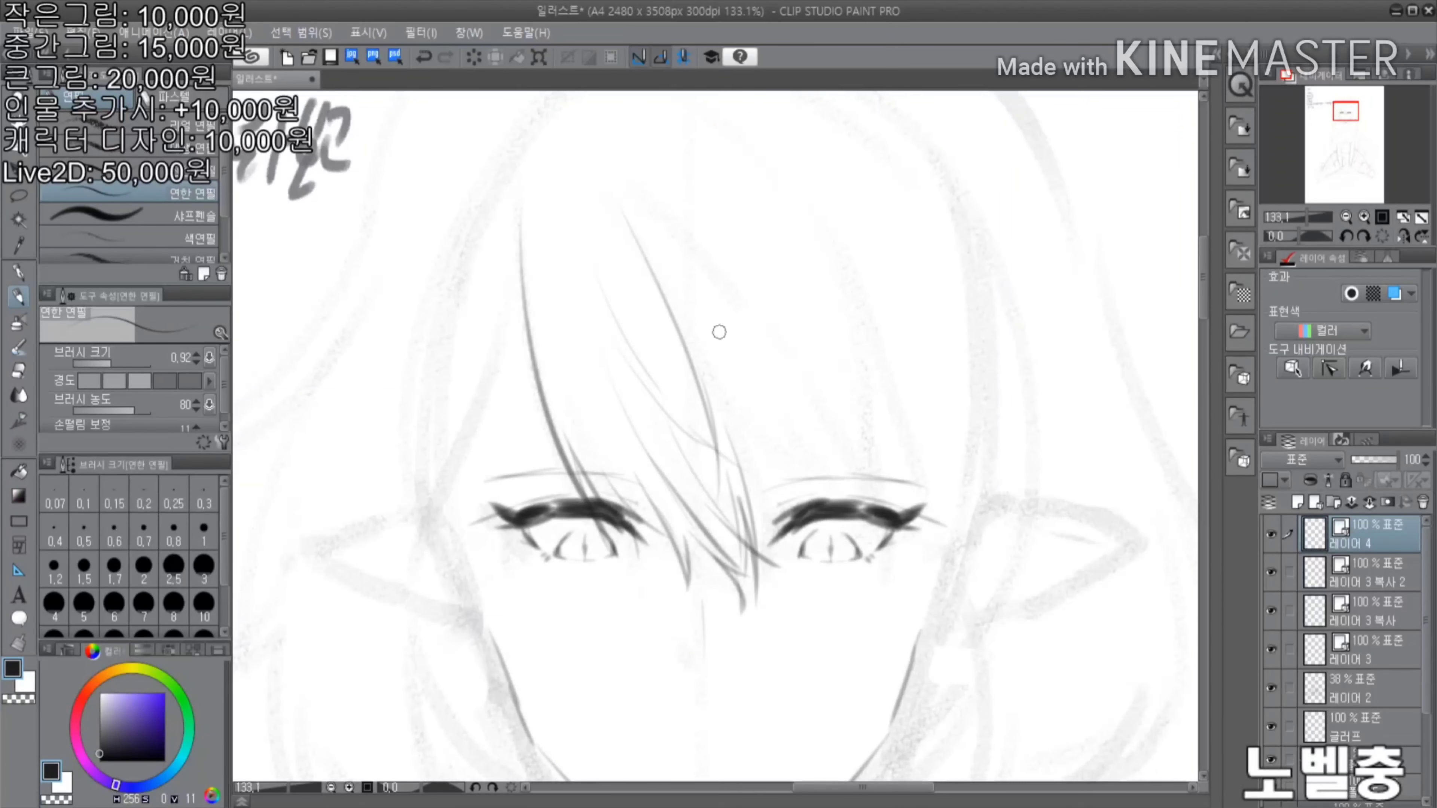
{"action": "scroll", "coordinate": [719, 332], "scroll_direction": "down", "scroll_amount": 3}
{"action": "scroll", "coordinate": [555, 248], "scroll_direction": "up", "scroll_amount": 4}
{"action": "left_click_drag", "start_coordinate": [647, 385], "coordinate": [688, 485]}
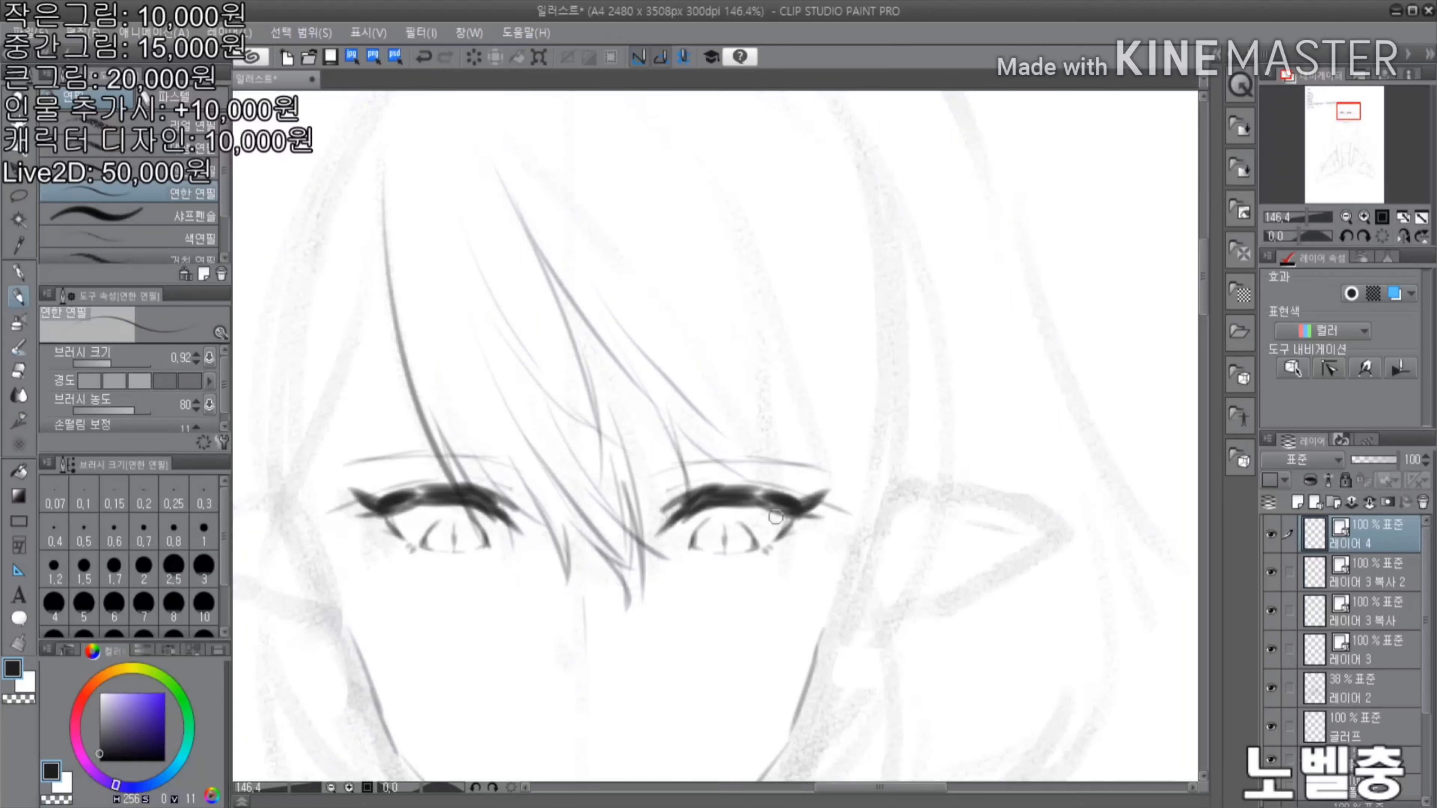
Draw fringe strands sweeping diagonally across the forehead and over the outer corner of the character's left eye
{"action": "left_click_drag", "start_coordinate": [643, 346], "coordinate": [792, 458]}
{"action": "left_click_drag", "start_coordinate": [677, 313], "coordinate": [741, 447]}
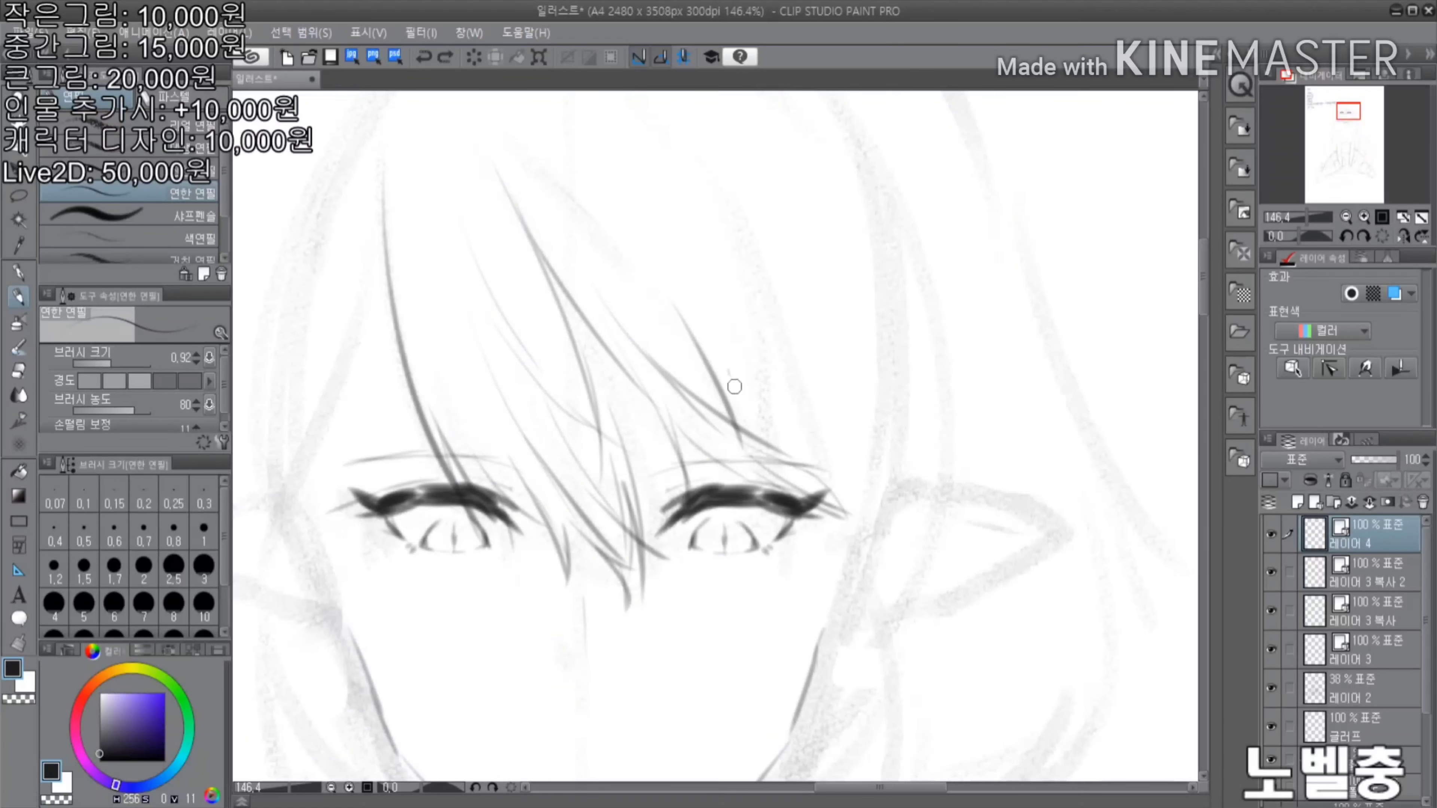
{"action": "left_click_drag", "start_coordinate": [769, 385], "coordinate": [851, 547]}
{"action": "scroll", "coordinate": [851, 546], "scroll_direction": "down", "scroll_amount": 3}
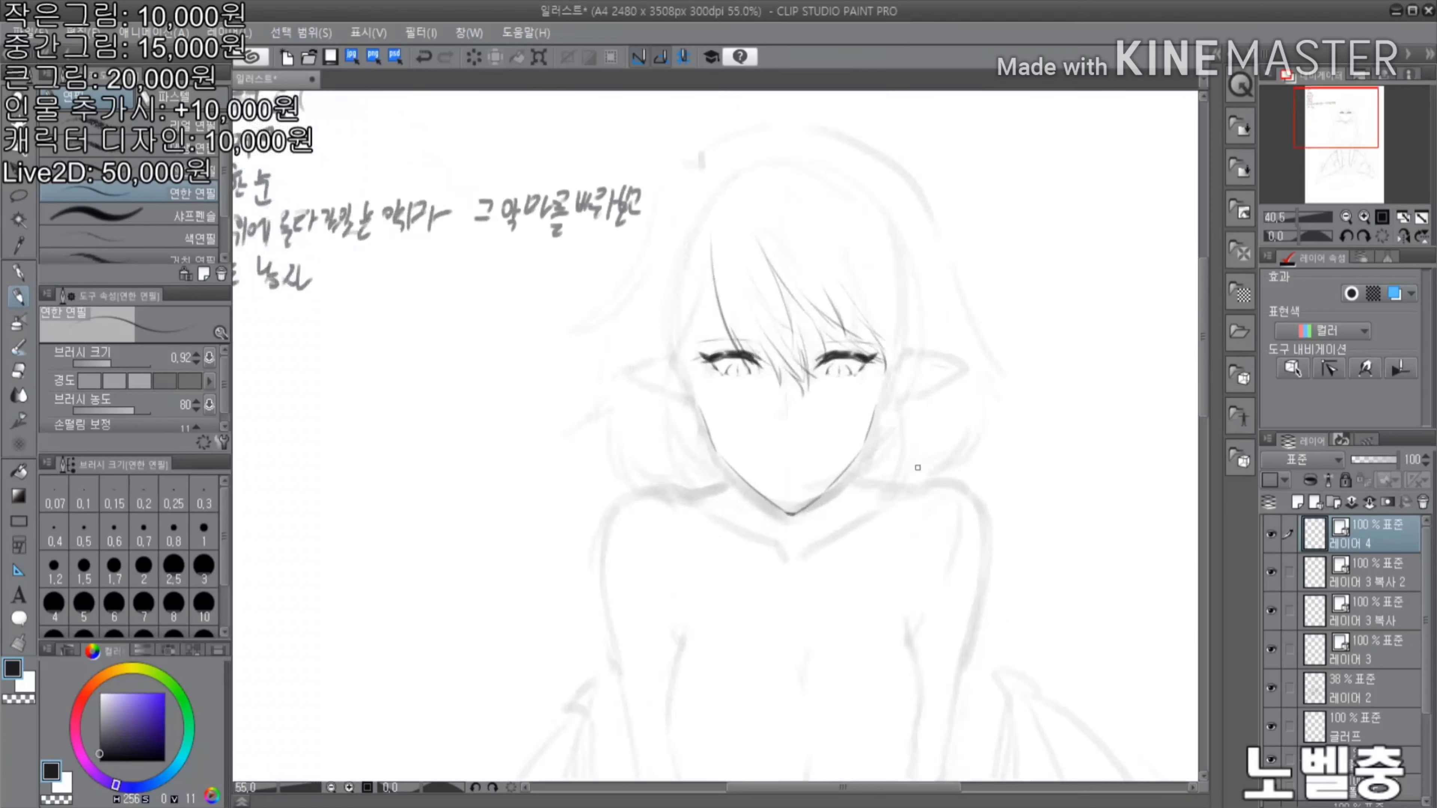
Draw long thin side locks hanging beside the character's left cheek down to the shoulder, including the outer hair contour
{"action": "scroll", "coordinate": [877, 534], "scroll_direction": "up", "scroll_amount": 2}
{"action": "key", "text": "ctrl+z"}
{"action": "left_click_drag", "start_coordinate": [874, 368], "coordinate": [848, 535]}
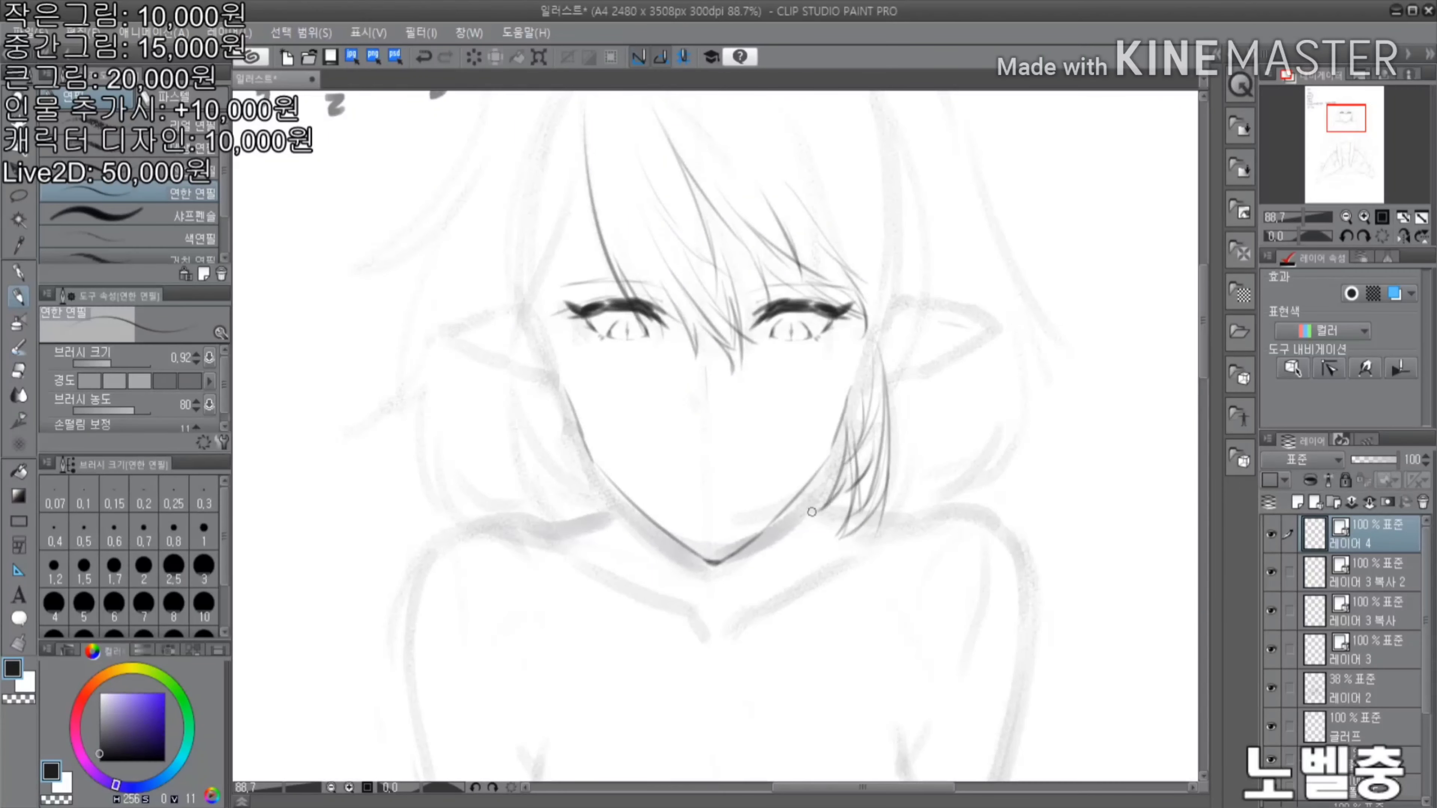
{"action": "scroll", "coordinate": [733, 391], "scroll_direction": "down", "scroll_amount": 1}
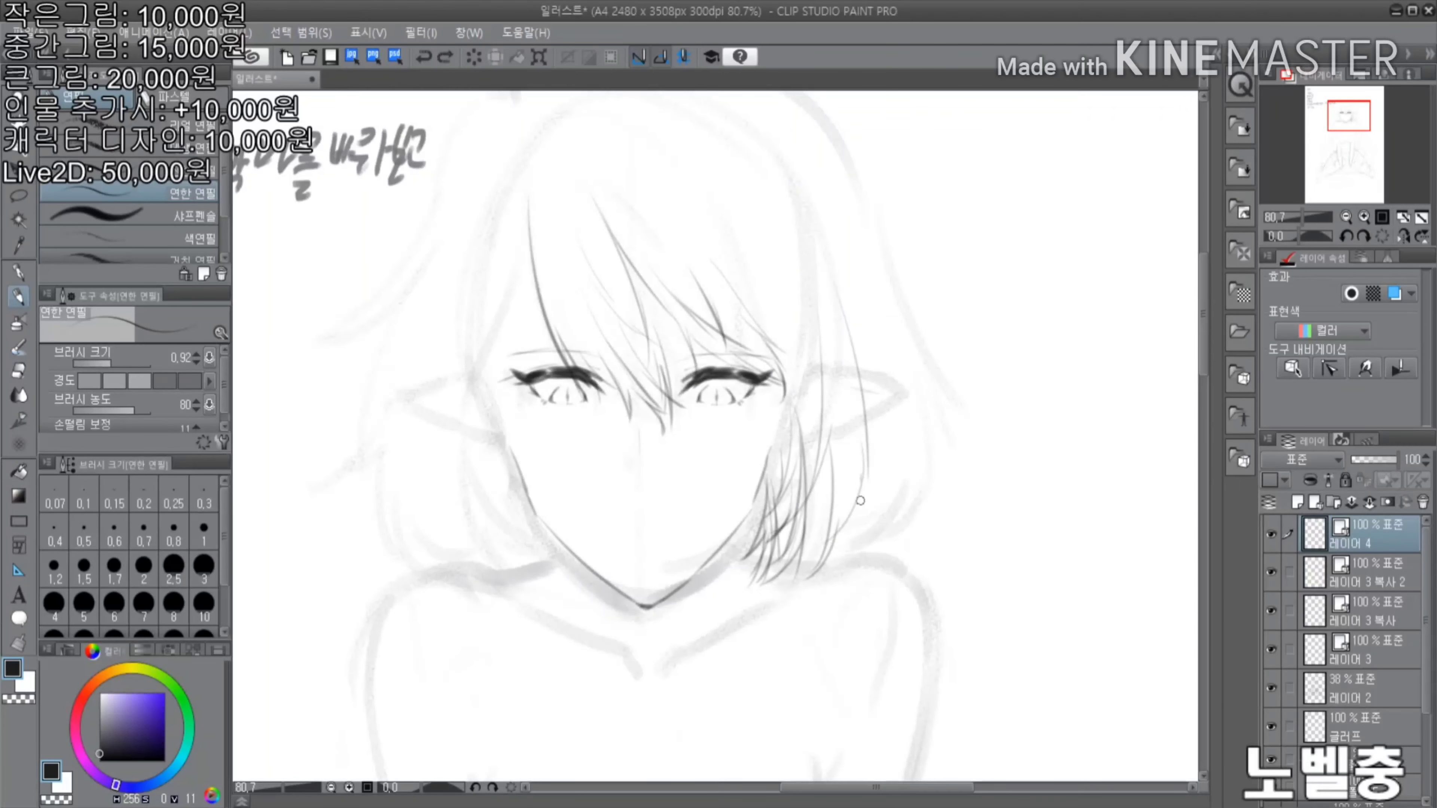
{"action": "scroll", "coordinate": [850, 558], "scroll_direction": "down", "scroll_amount": 2}
{"action": "scroll", "coordinate": [764, 357], "scroll_direction": "up", "scroll_amount": 3}
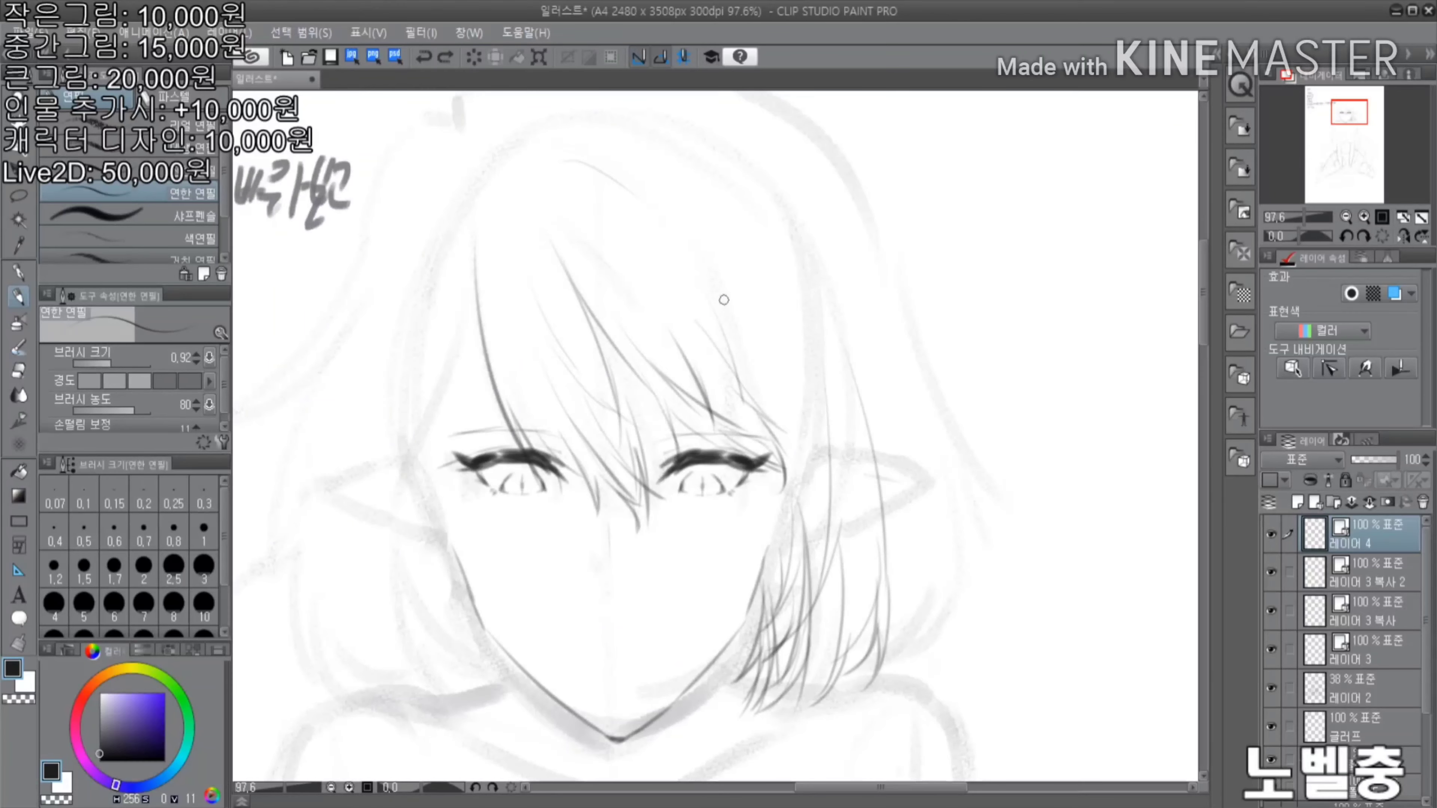
Add finer strands to the fringe and short thin lines under both eyes
{"action": "scroll", "coordinate": [711, 280], "scroll_direction": "up", "scroll_amount": 5}
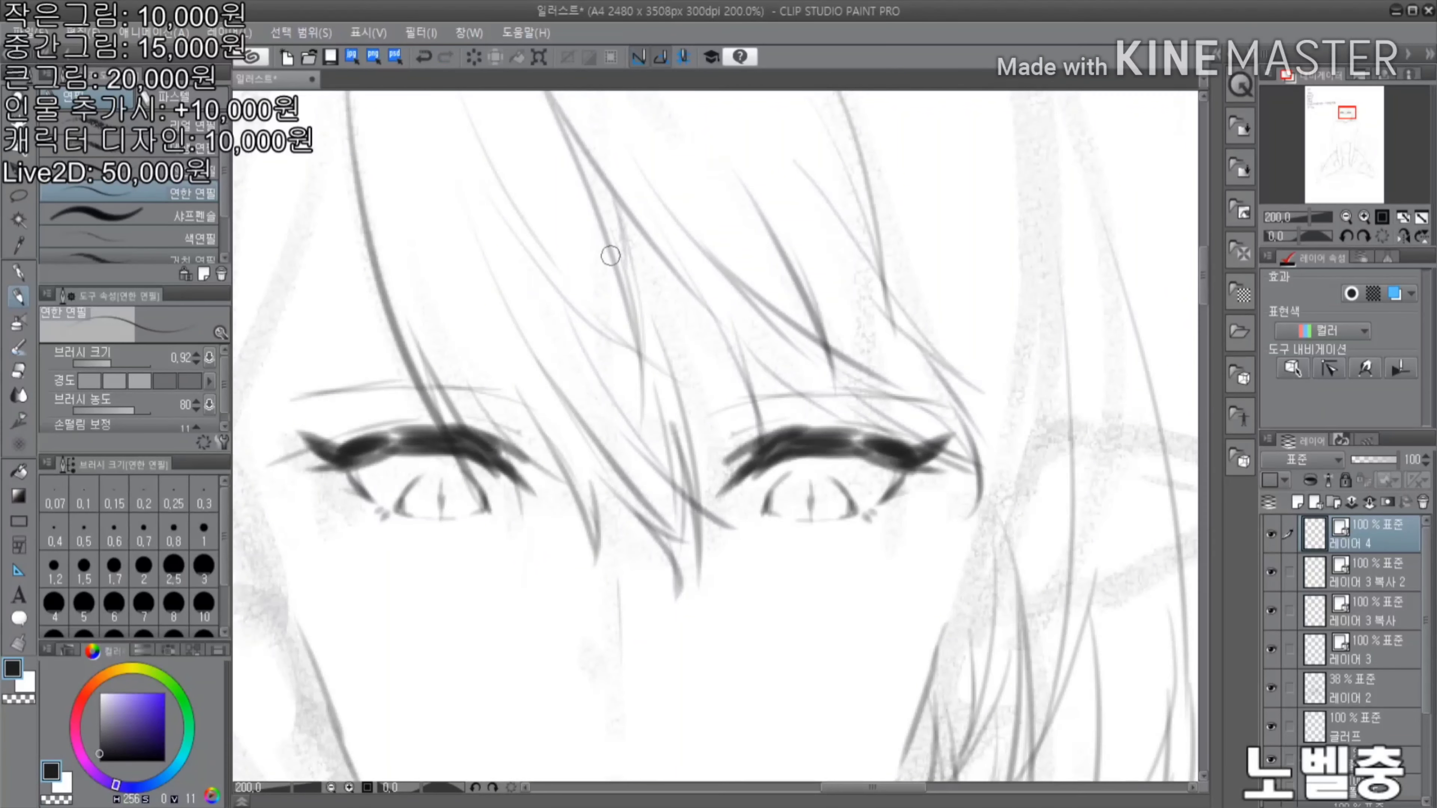
{"action": "scroll", "coordinate": [610, 255], "scroll_direction": "down", "scroll_amount": 3}
{"action": "scroll", "coordinate": [519, 319], "scroll_direction": "up", "scroll_amount": 1}
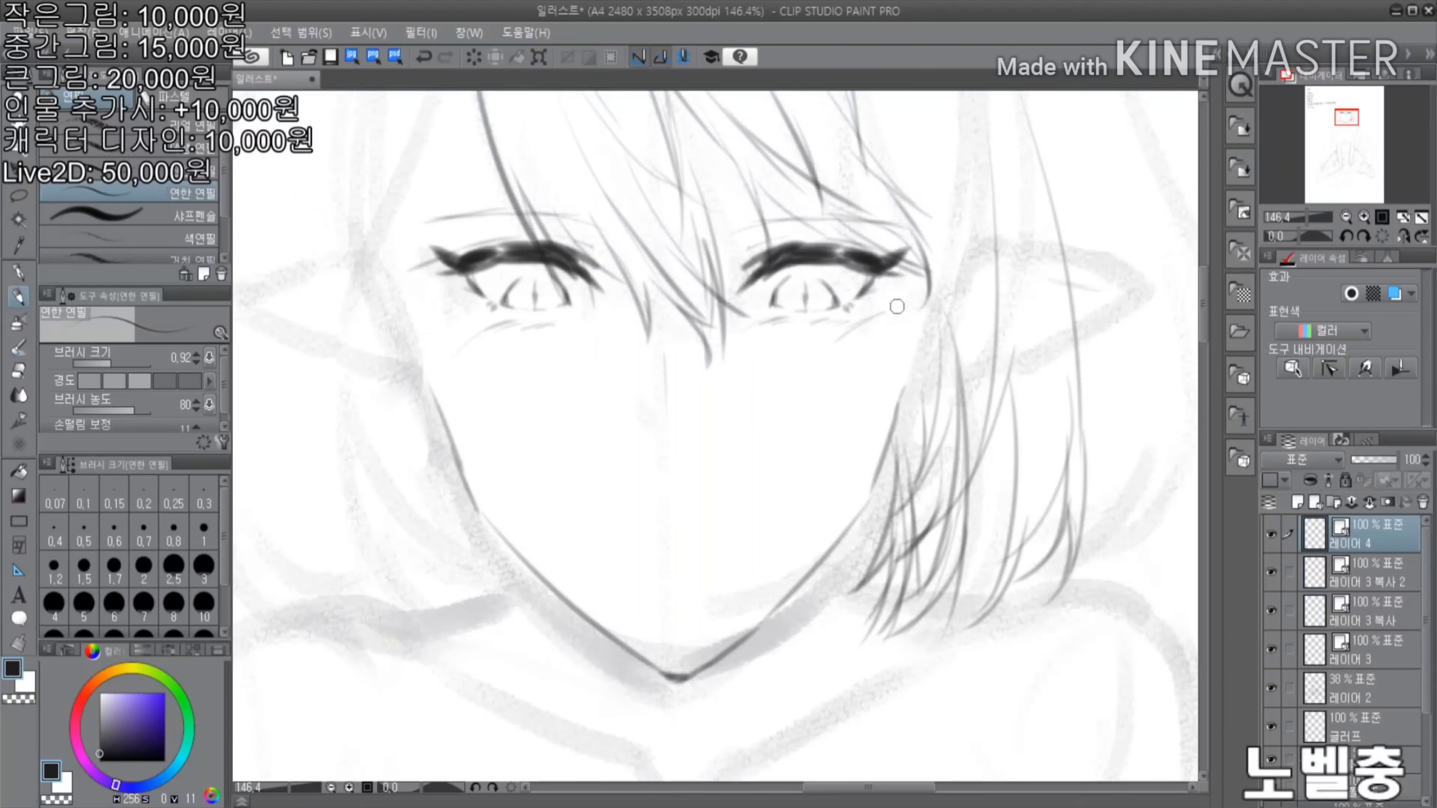
Draw a thin broken mouth line with darkened corners and a short stroke for the lower lip
{"action": "scroll", "coordinate": [822, 348], "scroll_direction": "up", "scroll_amount": 2}
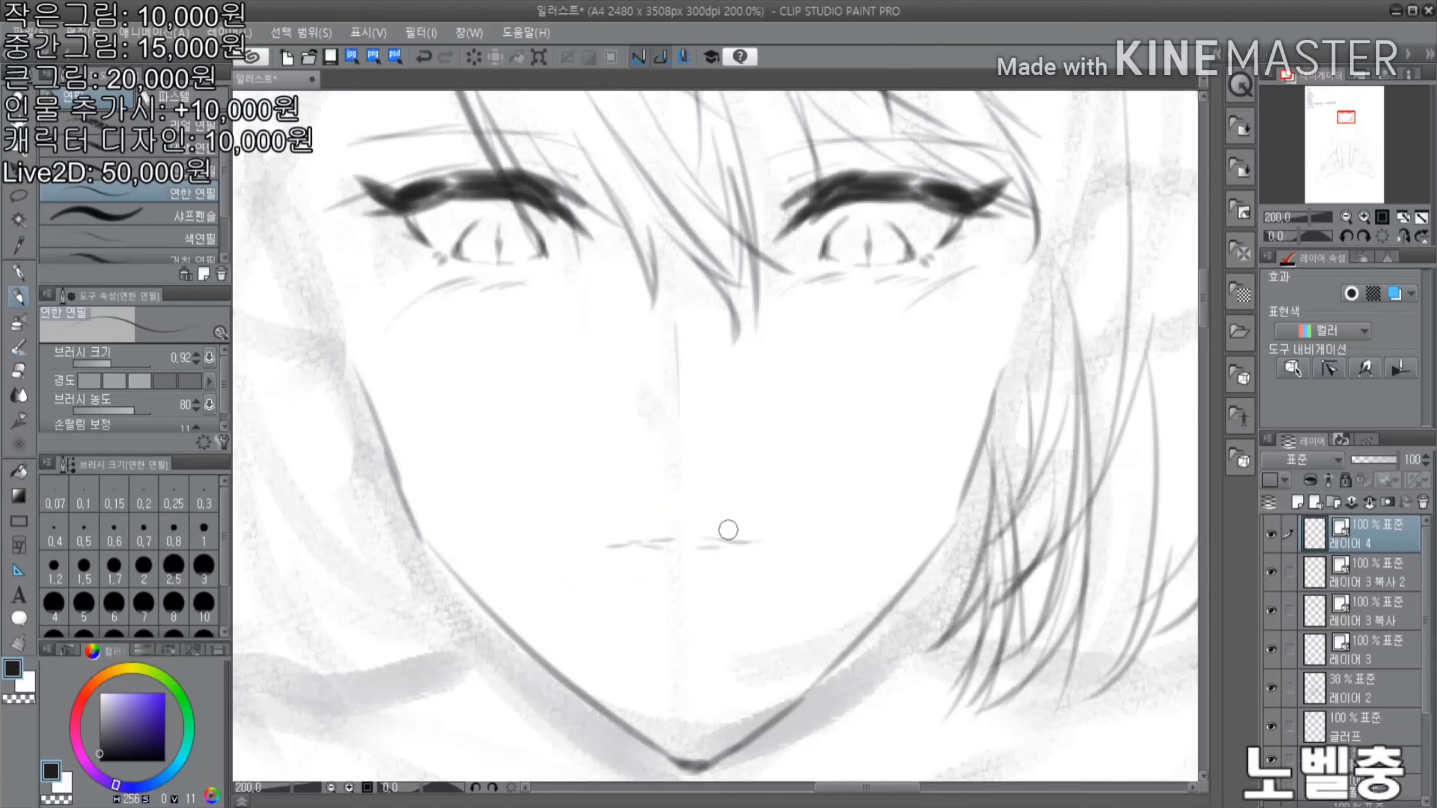
{"action": "scroll", "coordinate": [728, 530], "scroll_direction": "up", "scroll_amount": 1}
{"action": "scroll", "coordinate": [836, 512], "scroll_direction": "up", "scroll_amount": 1}
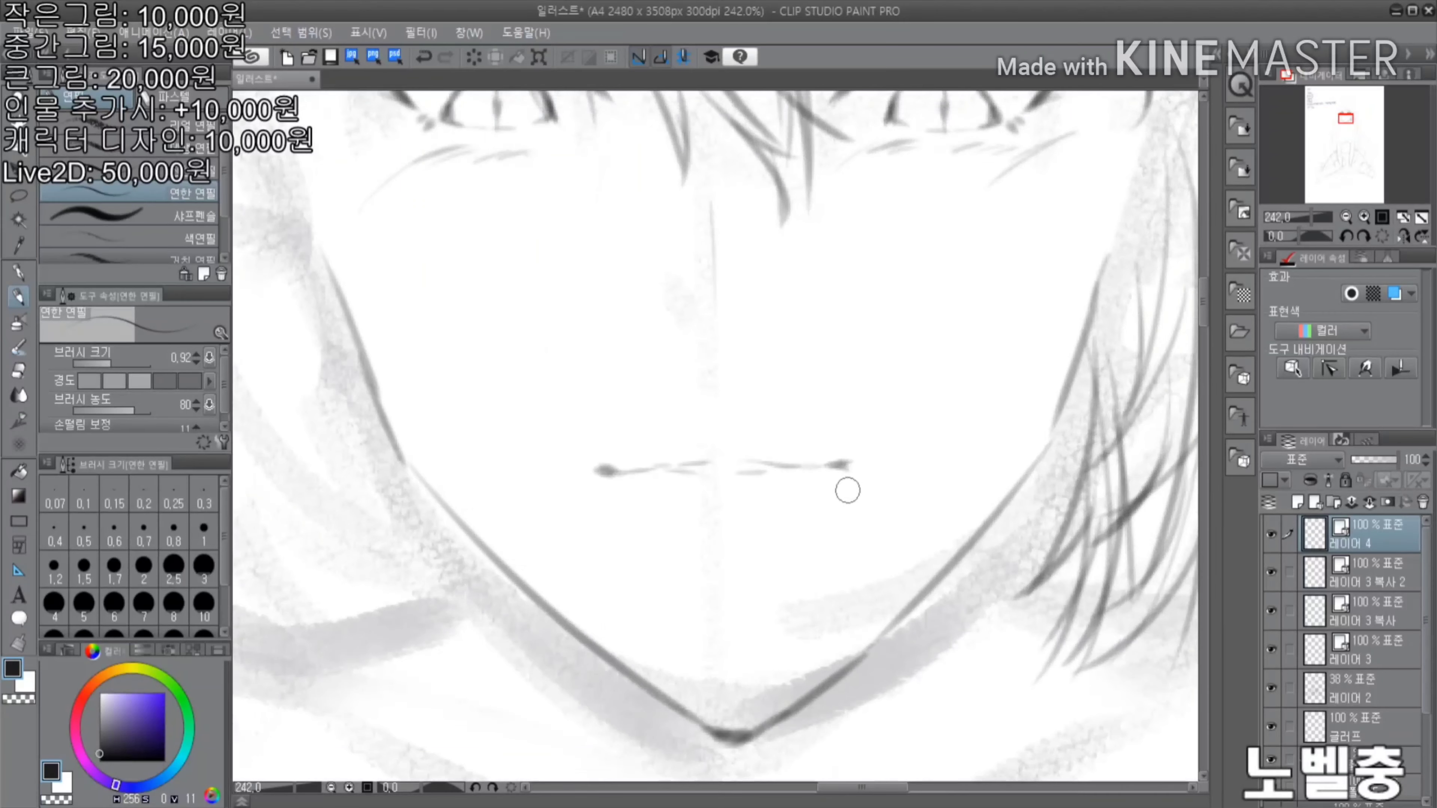
{"action": "left_click_drag", "start_coordinate": [614, 549], "coordinate": [668, 565]}
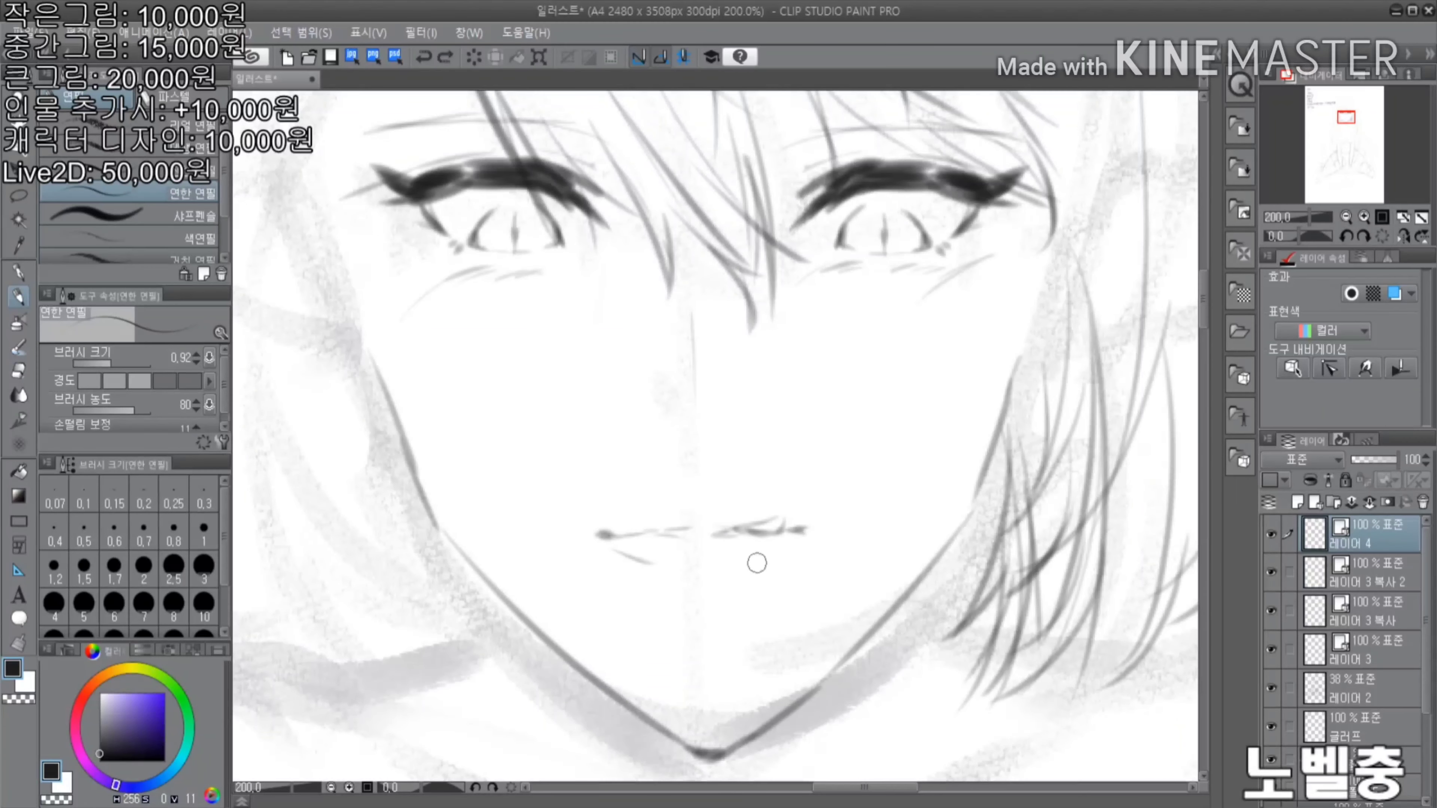
Shade the small gap where the central fringe strands split and outline the tip of the character's left ear
{"action": "scroll", "coordinate": [757, 563], "scroll_direction": "up", "scroll_amount": 3}
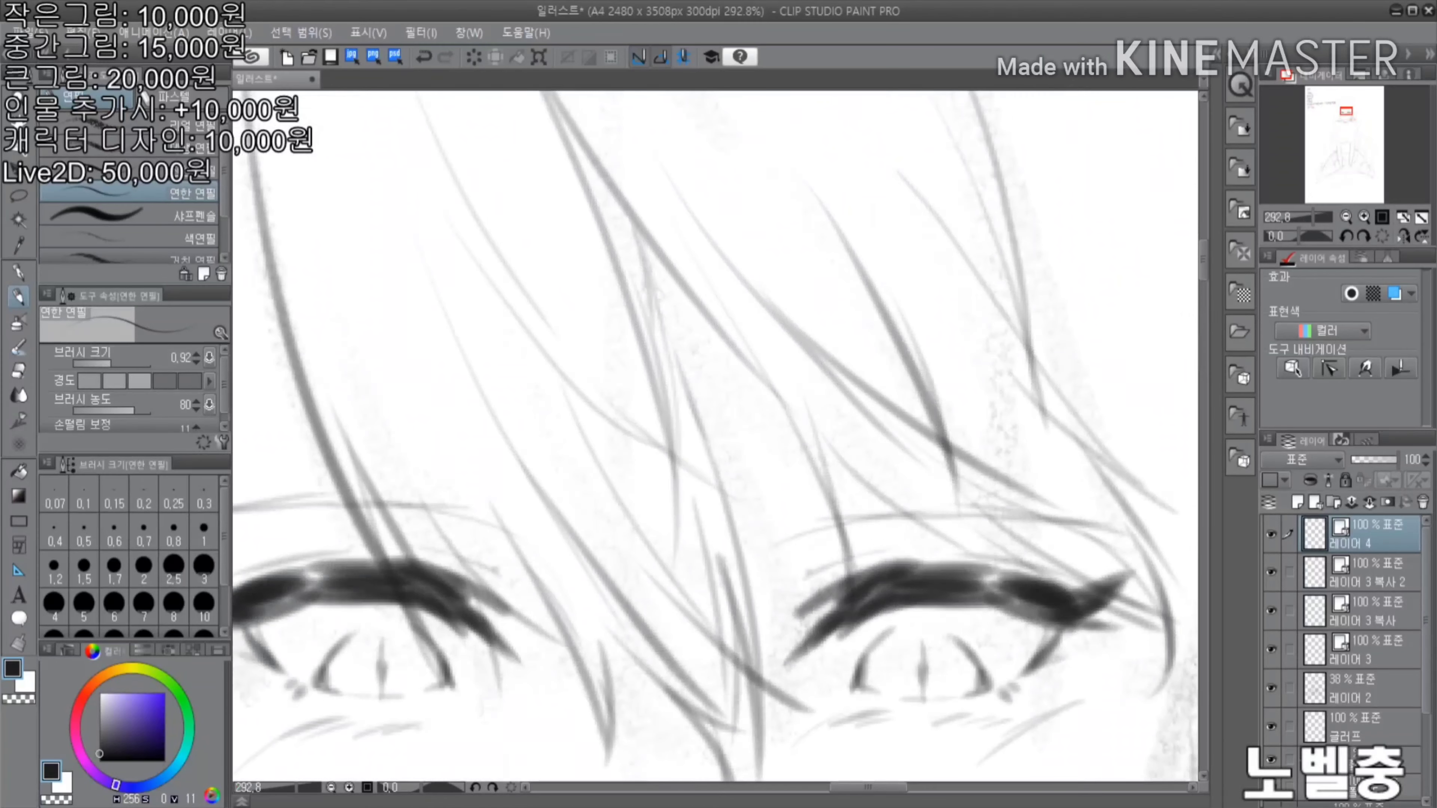
{"action": "mouse_move", "coordinate": [696, 431]}
{"action": "left_mouse_down"}
{"action": "mouse_move", "coordinate": [641, 225]}
{"action": "mouse_move", "coordinate": [661, 300]}
{"action": "left_mouse_up"}
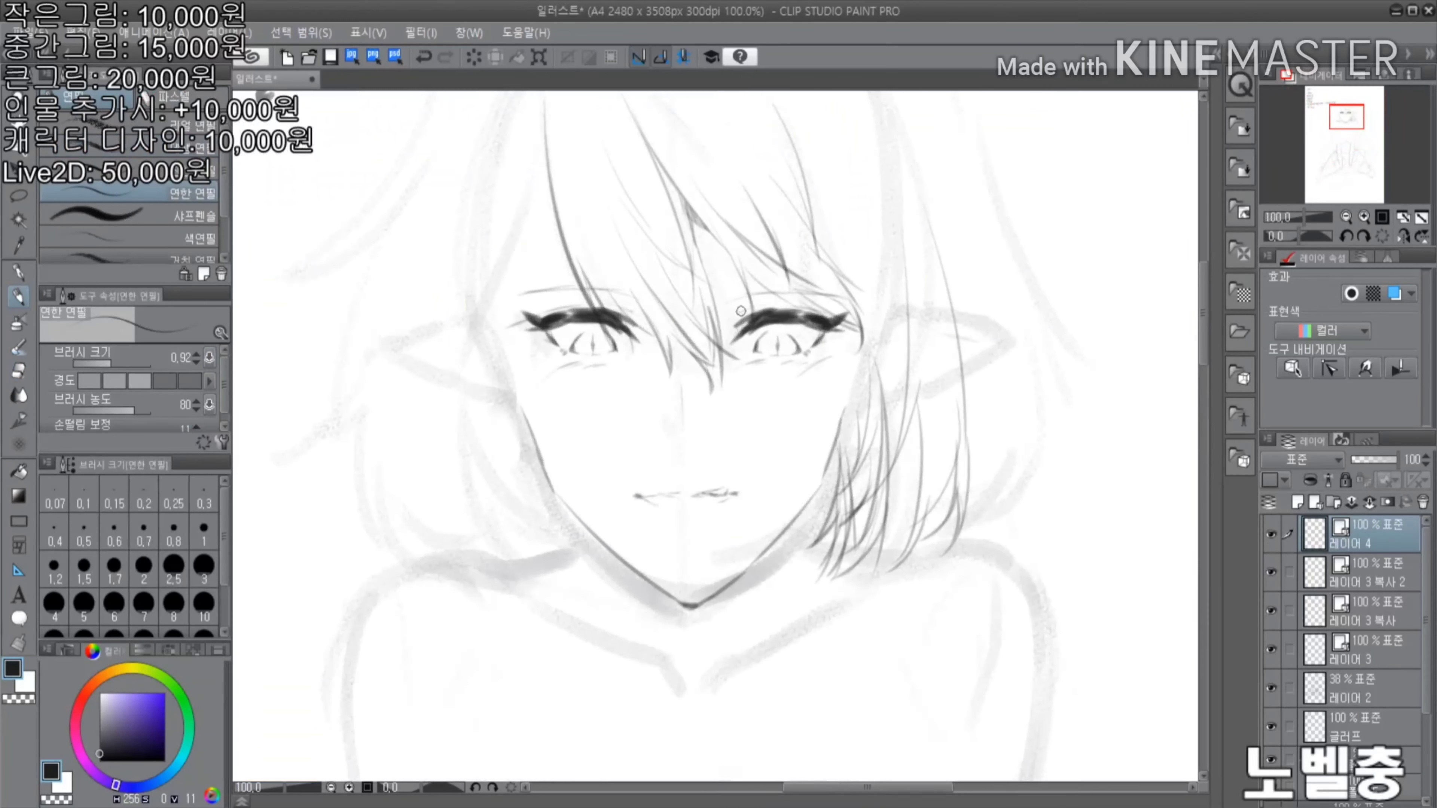
{"action": "scroll", "coordinate": [940, 323], "scroll_direction": "up", "scroll_amount": 3}
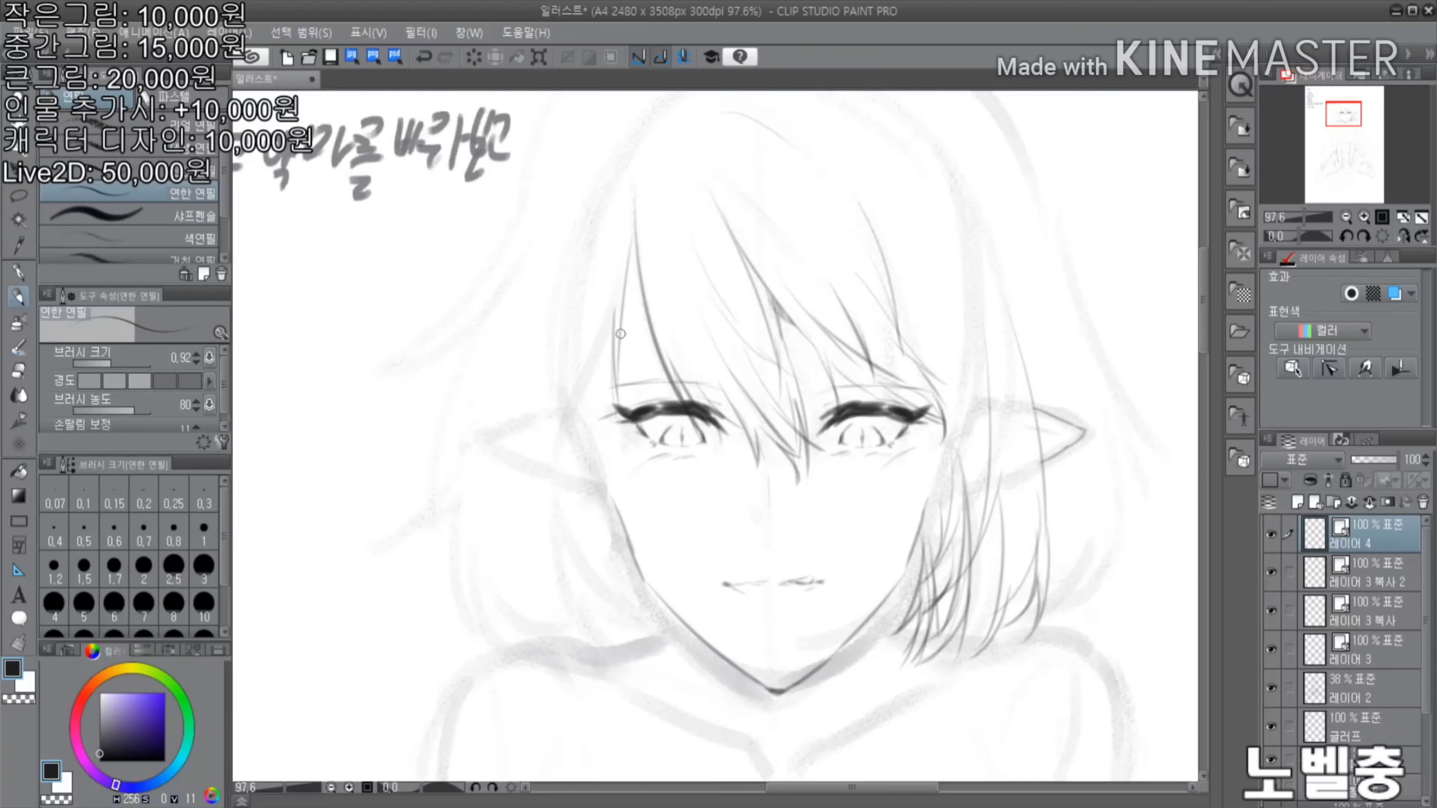
Draw hair strands past the character's right temple and an outer strand curving down toward the ear
{"action": "left_click_drag", "start_coordinate": [611, 303], "coordinate": [583, 441]}
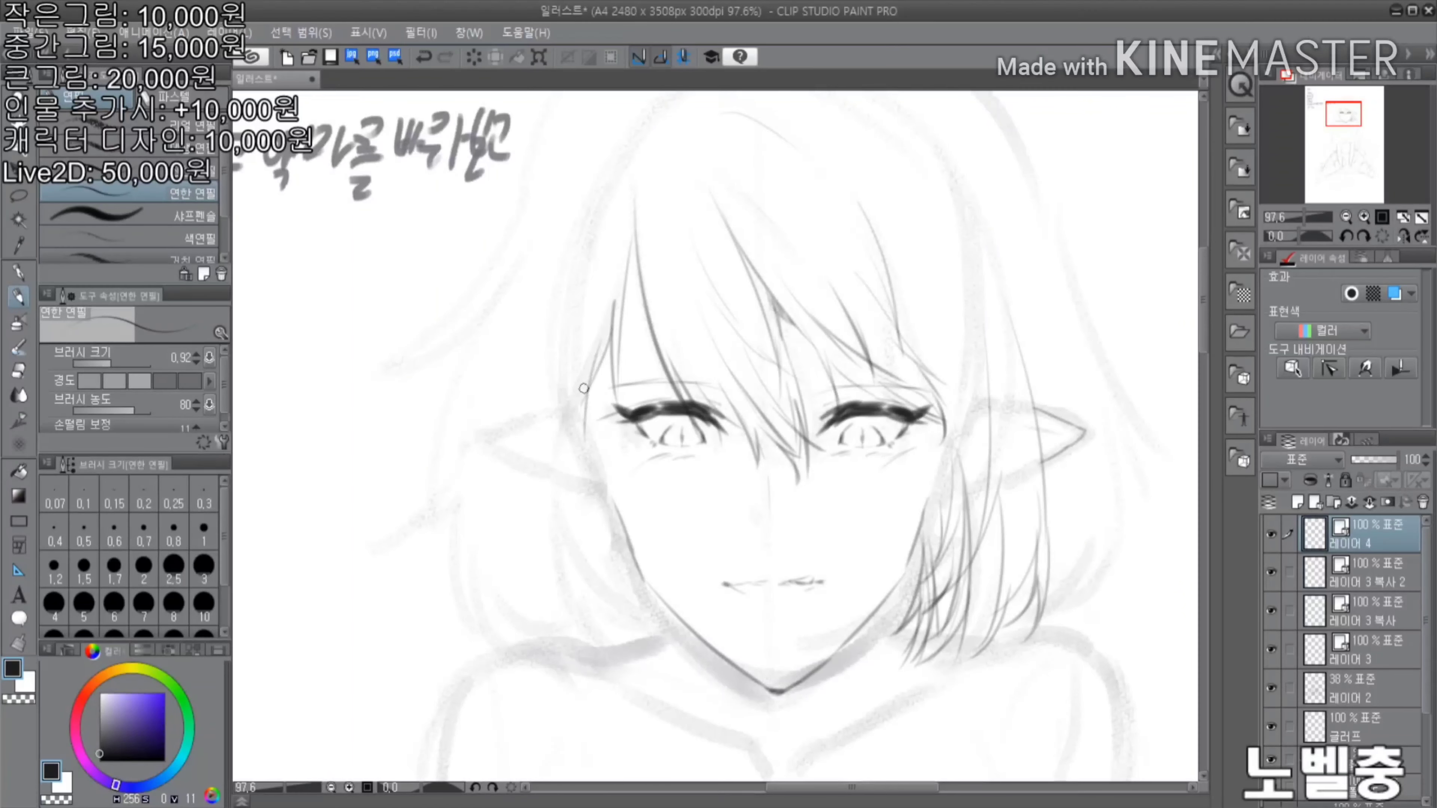
{"action": "left_click_drag", "start_coordinate": [589, 215], "coordinate": [560, 325]}
{"action": "key", "text": "ctrl+z"}
{"action": "left_click_drag", "start_coordinate": [570, 177], "coordinate": [514, 417]}
Draw the first long side-lock strands beside the character's right cheek down to the shoulder
{"action": "left_click_drag", "start_coordinate": [589, 483], "coordinate": [621, 712]}
{"action": "left_click_drag", "start_coordinate": [623, 623], "coordinate": [662, 698]}
{"action": "left_click_drag", "start_coordinate": [594, 535], "coordinate": [665, 704]}
{"action": "key", "text": "ctrl+plus"}
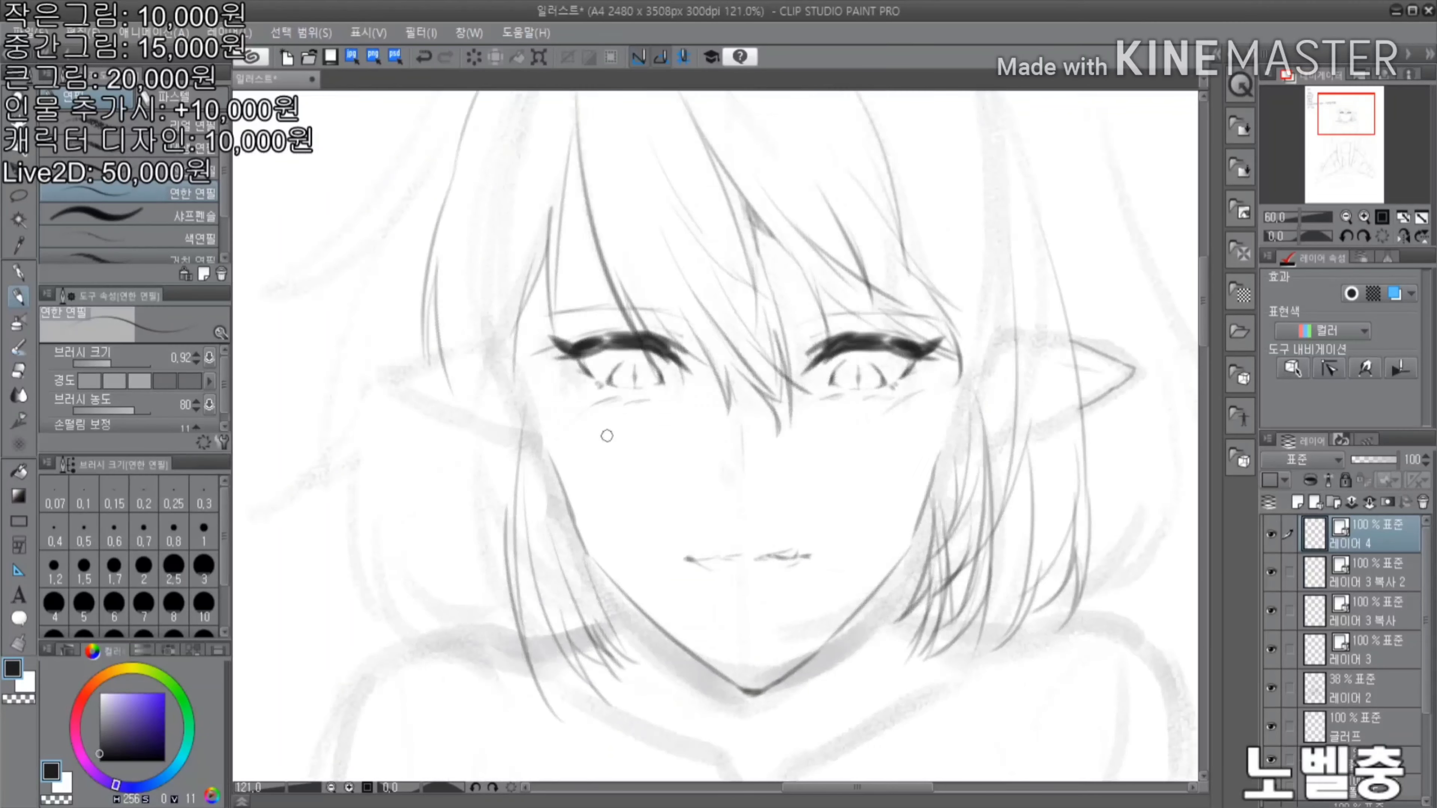
{"action": "left_click_drag", "start_coordinate": [571, 560], "coordinate": [515, 691]}
{"action": "key", "text": "ctrl+z"}
{"action": "key", "text": "ctrl+minus"}
{"action": "key", "text": "ctrl+plus"}
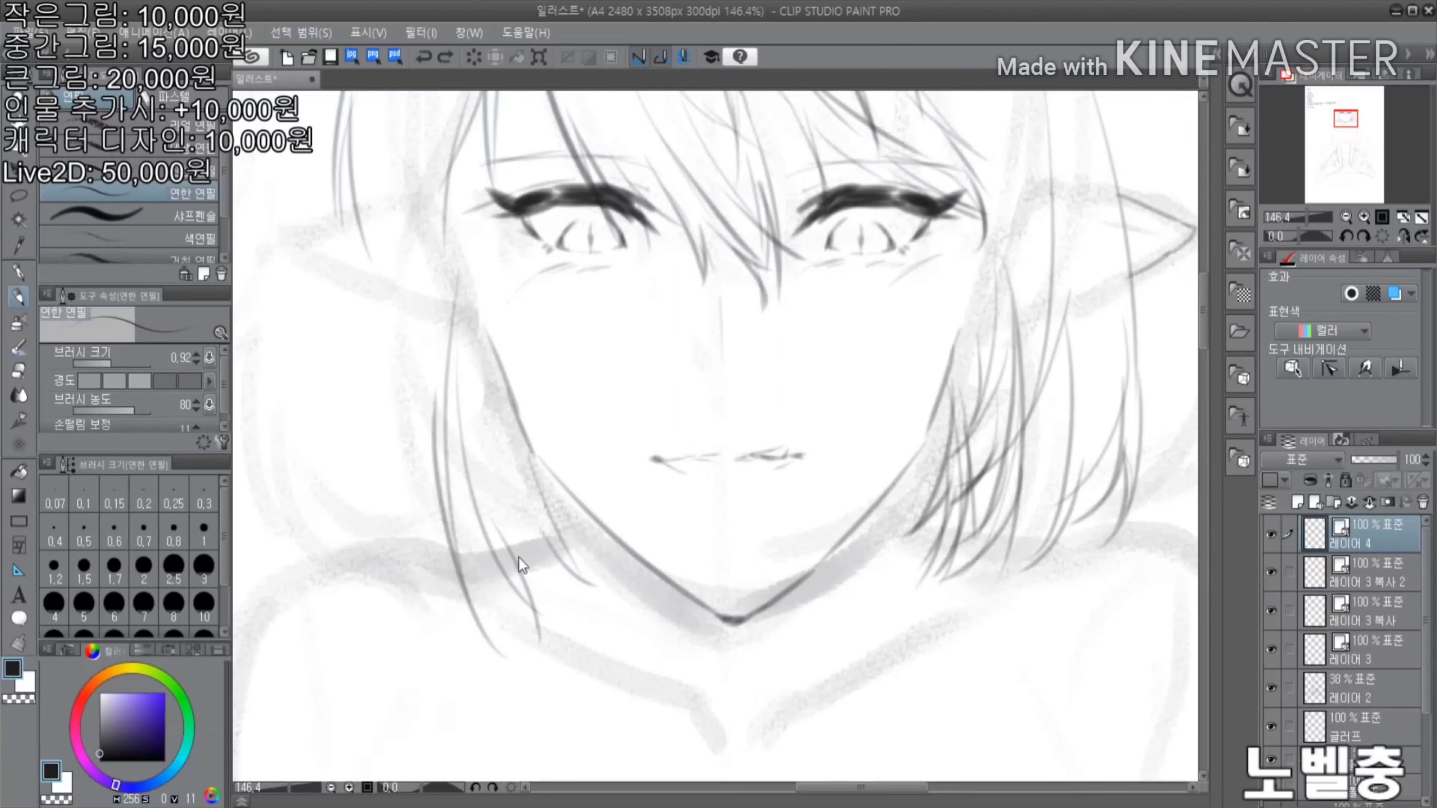
Fill out the side lock beside the character's right cheek with more overlapping strands and tapered ends
{"action": "left_click_drag", "start_coordinate": [512, 482], "coordinate": [580, 610]}
{"action": "left_click_drag", "start_coordinate": [540, 447], "coordinate": [555, 525]}
{"action": "left_click_drag", "start_coordinate": [454, 426], "coordinate": [497, 625]}
{"action": "key", "text": "ctrl+minus"}
{"action": "key", "text": "ctrl+minus"}
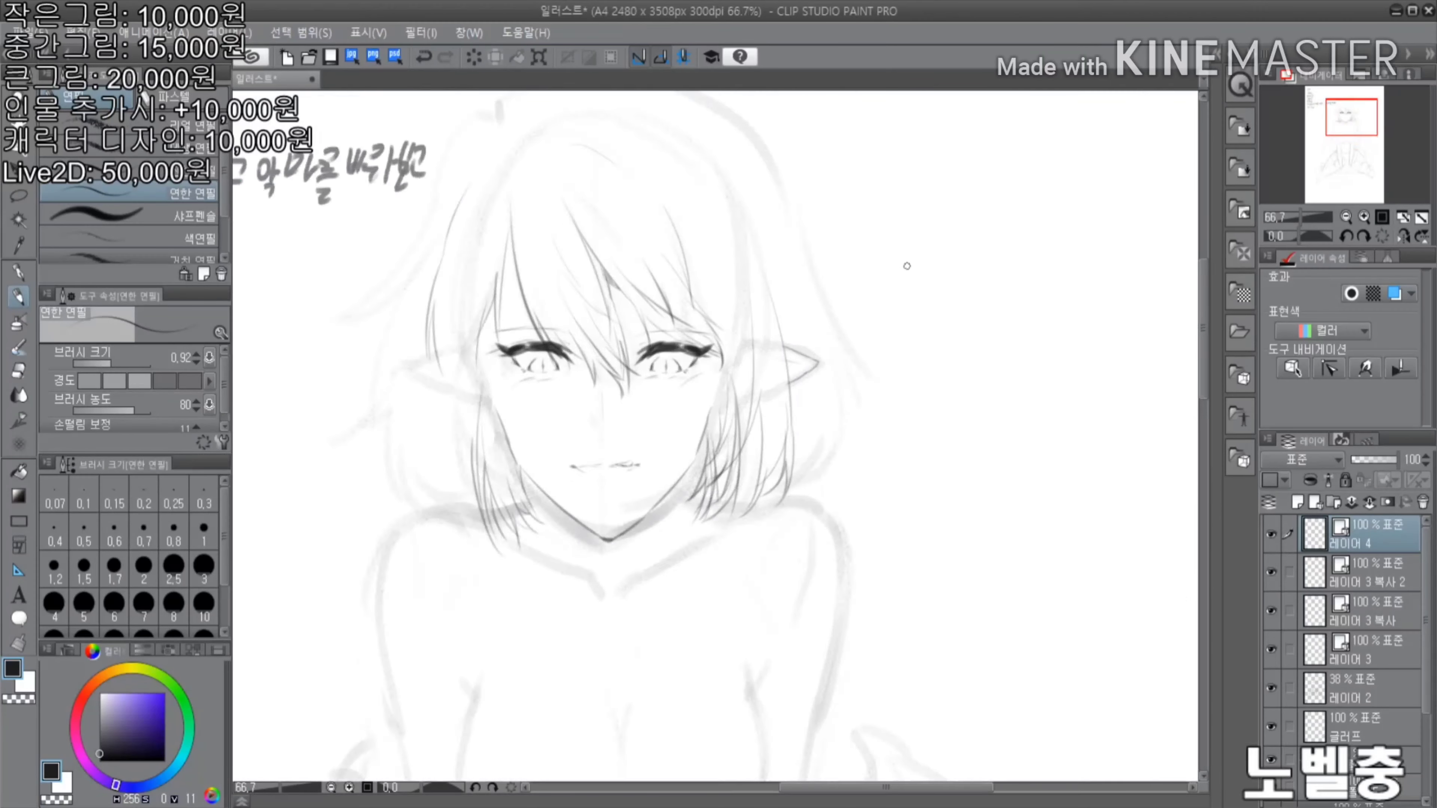
{"action": "scroll", "coordinate": [906, 266], "scroll_direction": "up", "scroll_amount": 2}
{"action": "left_click_drag", "start_coordinate": [489, 409], "coordinate": [525, 578]}
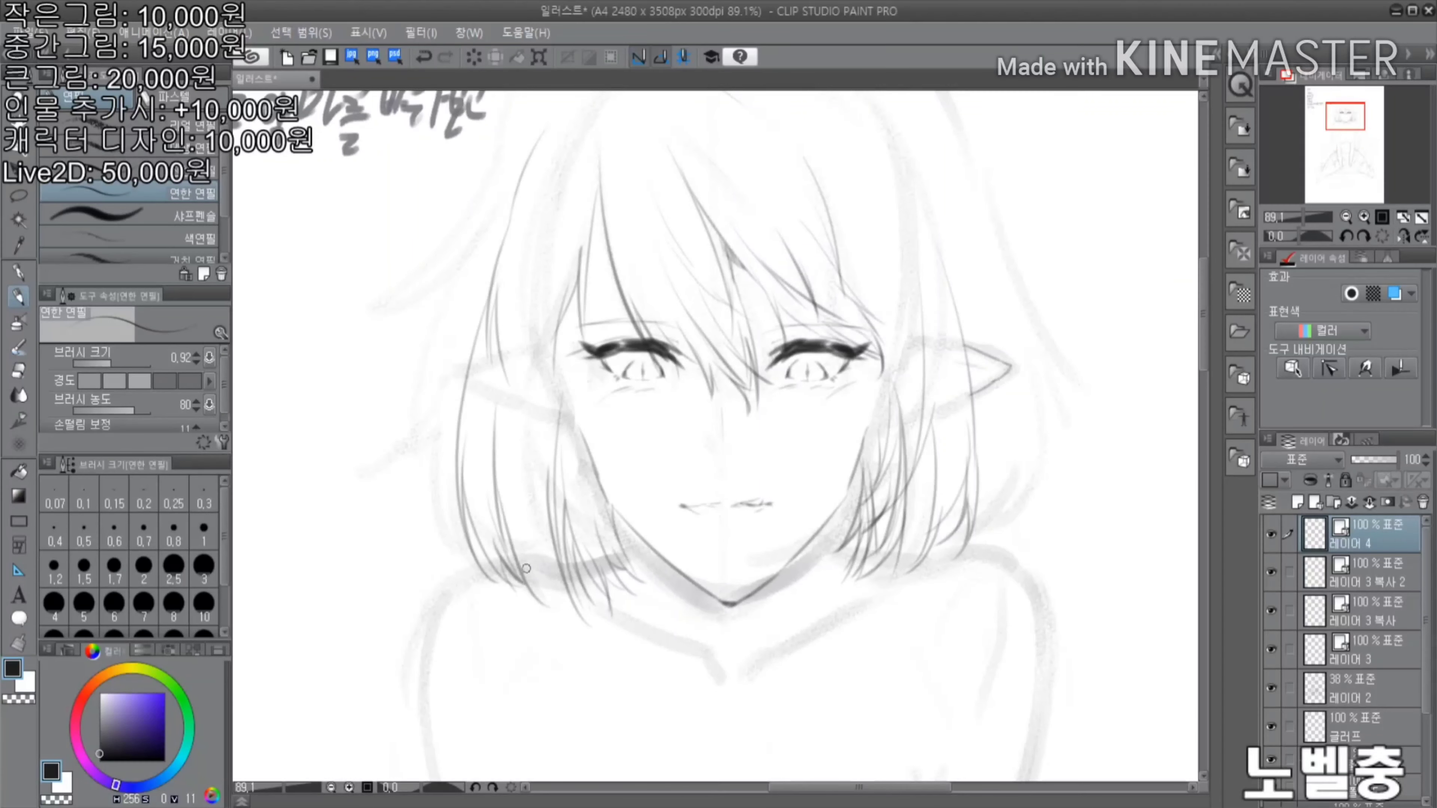
Add an outward-flicking strand below the character's left ear and refine the ear tip's outline
{"action": "scroll", "coordinate": [527, 568], "scroll_direction": "down", "scroll_amount": 3}
{"action": "scroll", "coordinate": [526, 568], "scroll_direction": "up", "scroll_amount": 3}
{"action": "mouse_move", "coordinate": [515, 150]}
{"action": "left_mouse_down"}
{"action": "mouse_move", "coordinate": [746, 138]}
{"action": "mouse_move", "coordinate": [878, 496]}
{"action": "left_mouse_up"}
{"action": "scroll", "coordinate": [843, 453], "scroll_direction": "up", "scroll_amount": 3}
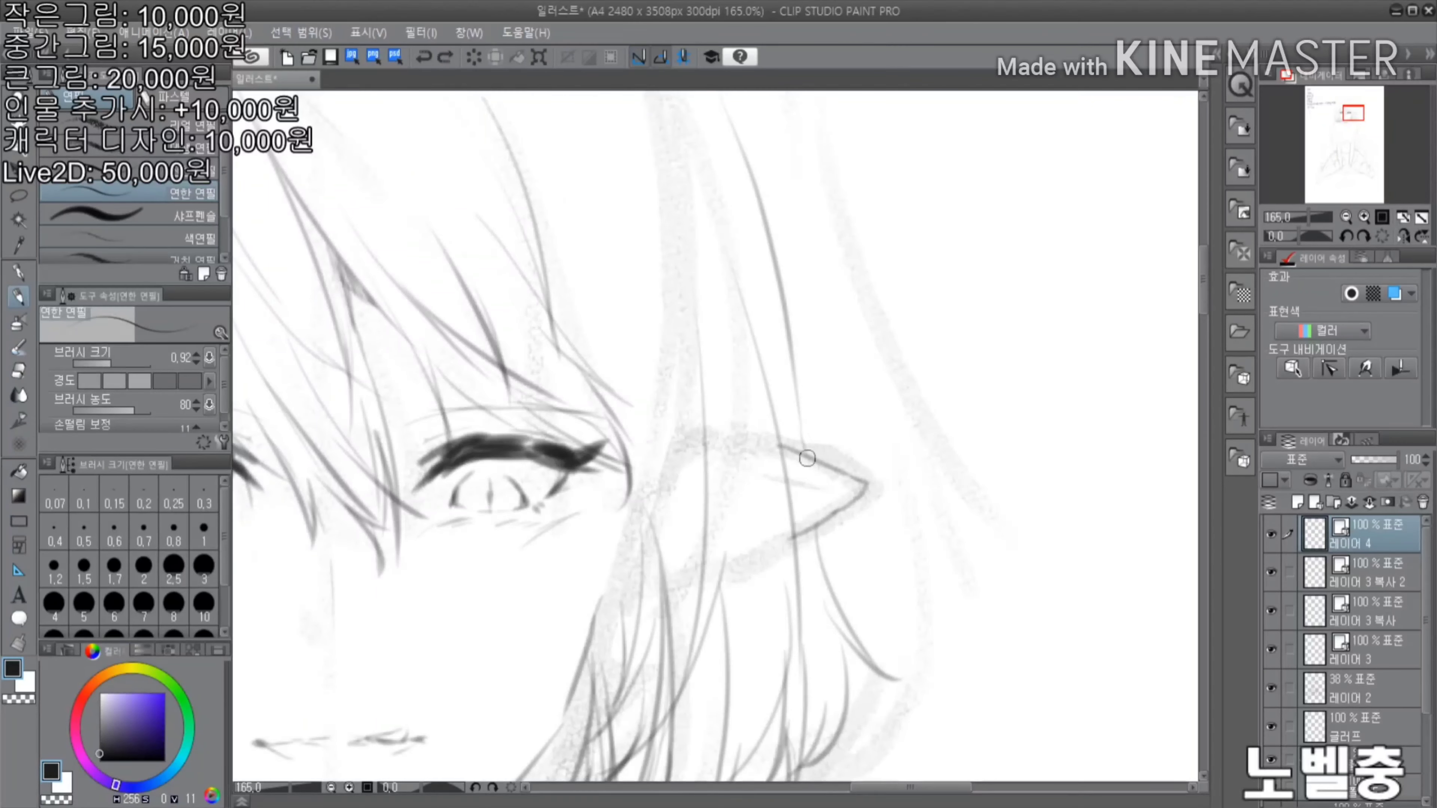
Outline the character's right pointed ear and both lower ear edges, and add short neck lines below the jaw
{"action": "scroll", "coordinate": [644, 321], "scroll_direction": "down", "scroll_amount": 5}
{"action": "scroll", "coordinate": [644, 321], "scroll_direction": "up", "scroll_amount": 3}
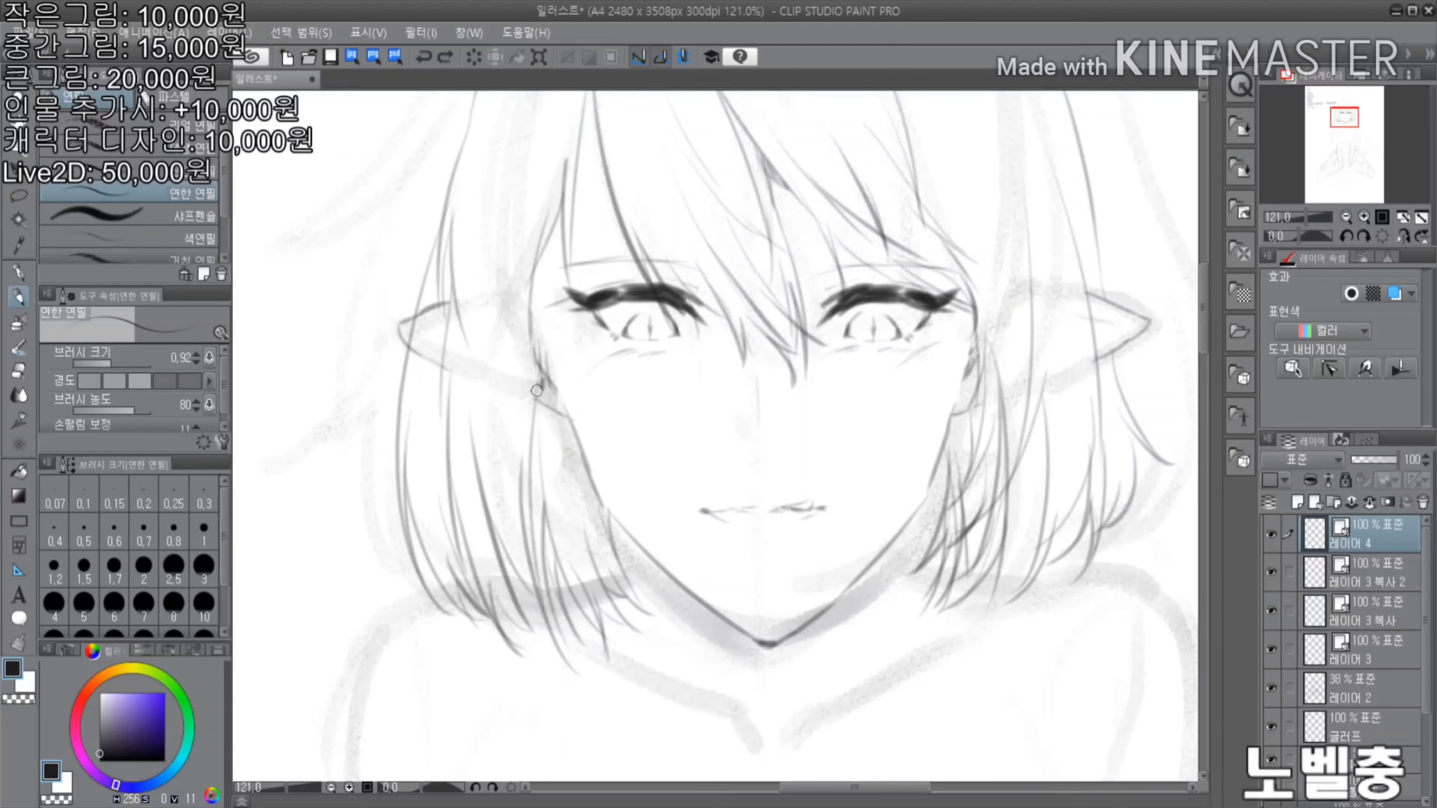
{"action": "scroll", "coordinate": [974, 391], "scroll_direction": "down", "scroll_amount": 3}
{"action": "scroll", "coordinate": [512, 453], "scroll_direction": "up", "scroll_amount": 4}
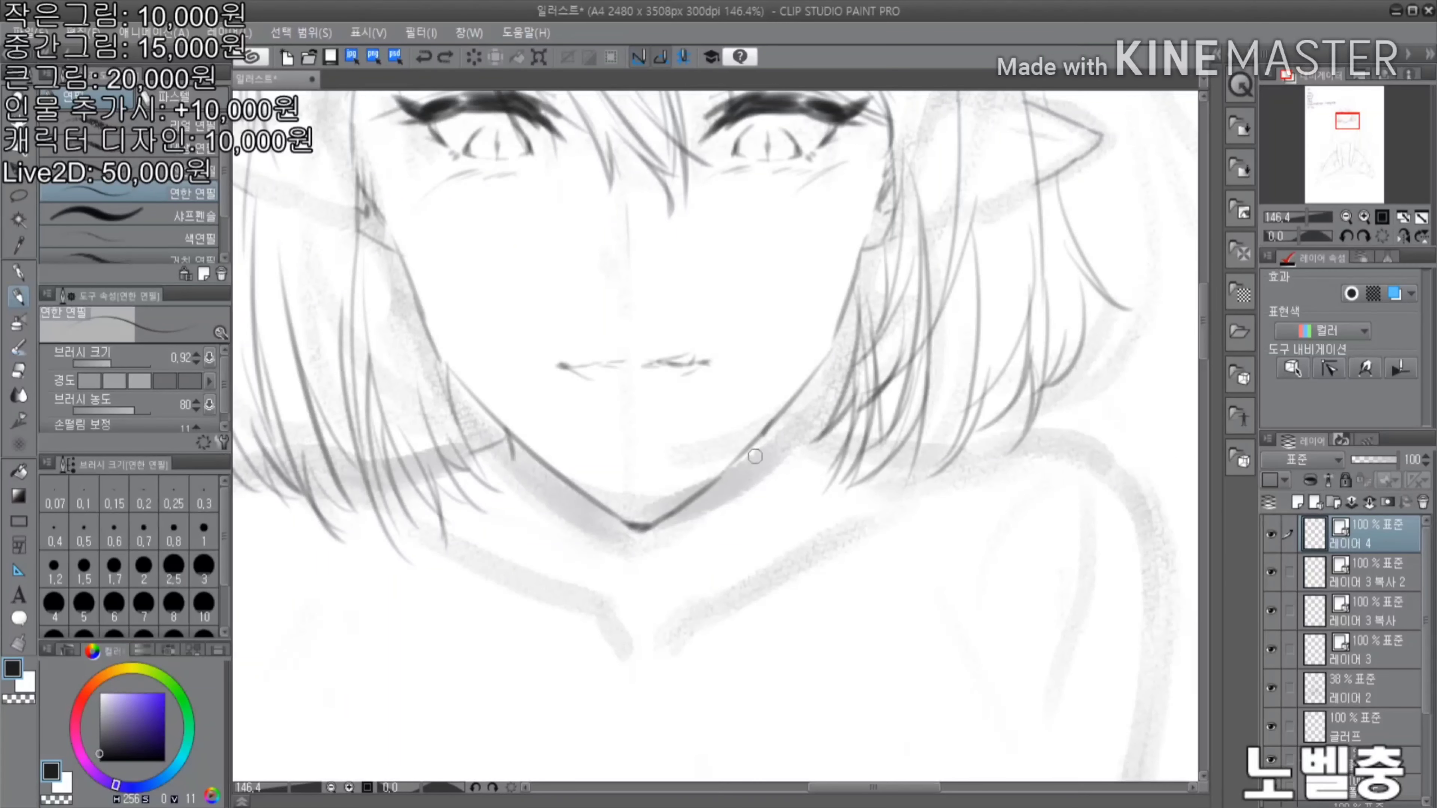
Outline the crown of the hair around the head and blacken the narrow gap beside the long fringe strand
{"action": "scroll", "coordinate": [1001, 440], "scroll_direction": "down", "scroll_amount": 3}
{"action": "scroll", "coordinate": [577, 258], "scroll_direction": "up", "scroll_amount": 5}
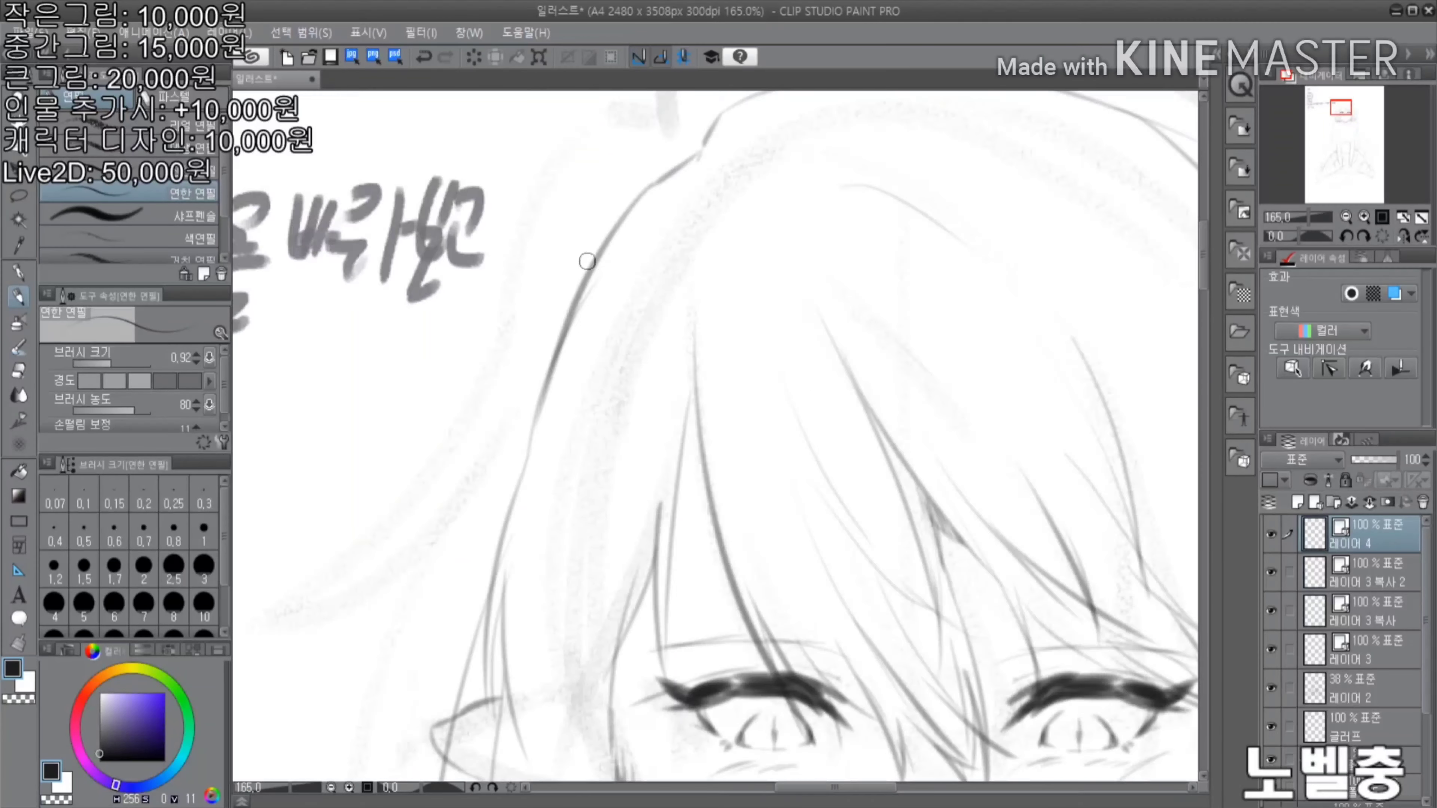
{"action": "mouse_move", "coordinate": [489, 369]}
{"action": "left_mouse_down"}
{"action": "mouse_move", "coordinate": [473, 245]}
{"action": "mouse_move", "coordinate": [463, 342]}
{"action": "mouse_move", "coordinate": [486, 321]}
{"action": "mouse_move", "coordinate": [480, 333]}
{"action": "mouse_move", "coordinate": [481, 265]}
{"action": "mouse_move", "coordinate": [505, 375]}
{"action": "left_mouse_up"}
{"action": "scroll", "coordinate": [505, 374], "scroll_direction": "down", "scroll_amount": 3}
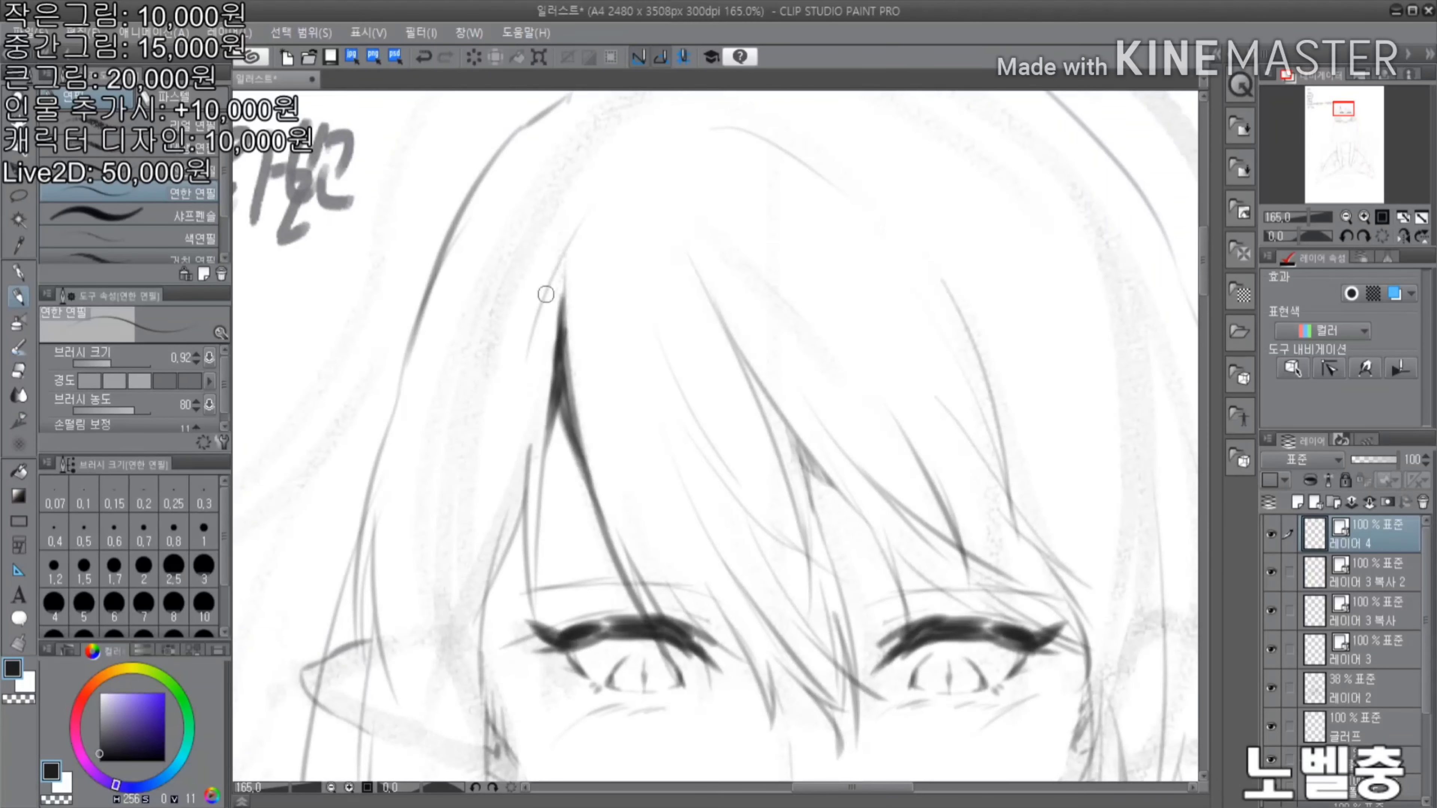
{"action": "scroll", "coordinate": [648, 192], "scroll_direction": "up", "scroll_amount": 1}
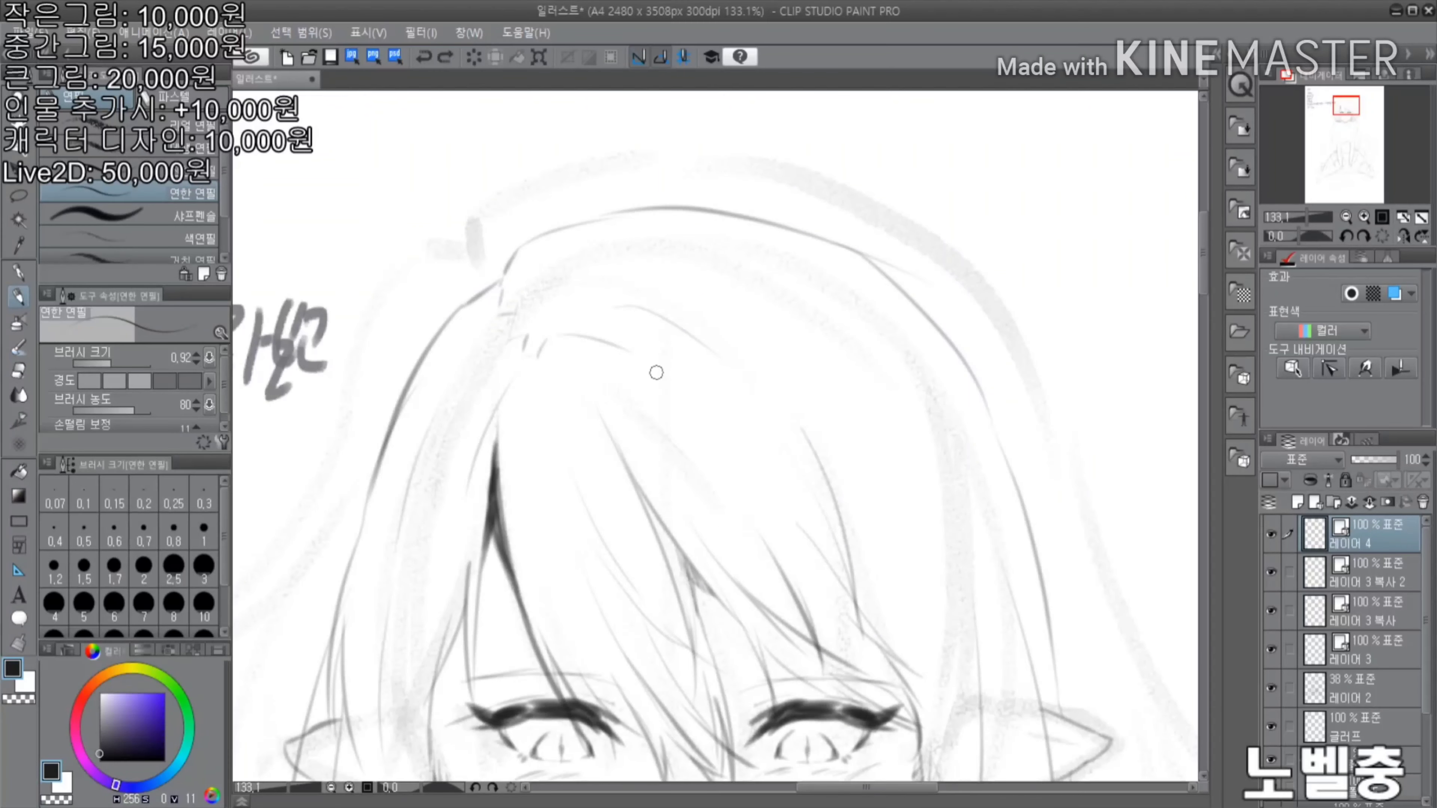
Draw another fringe strand on the character's left side of the forehead and blacken the wedge between the central strands
{"action": "left_click_drag", "start_coordinate": [979, 376], "coordinate": [837, 324]}
{"action": "left_click_drag", "start_coordinate": [658, 371], "coordinate": [747, 541]}
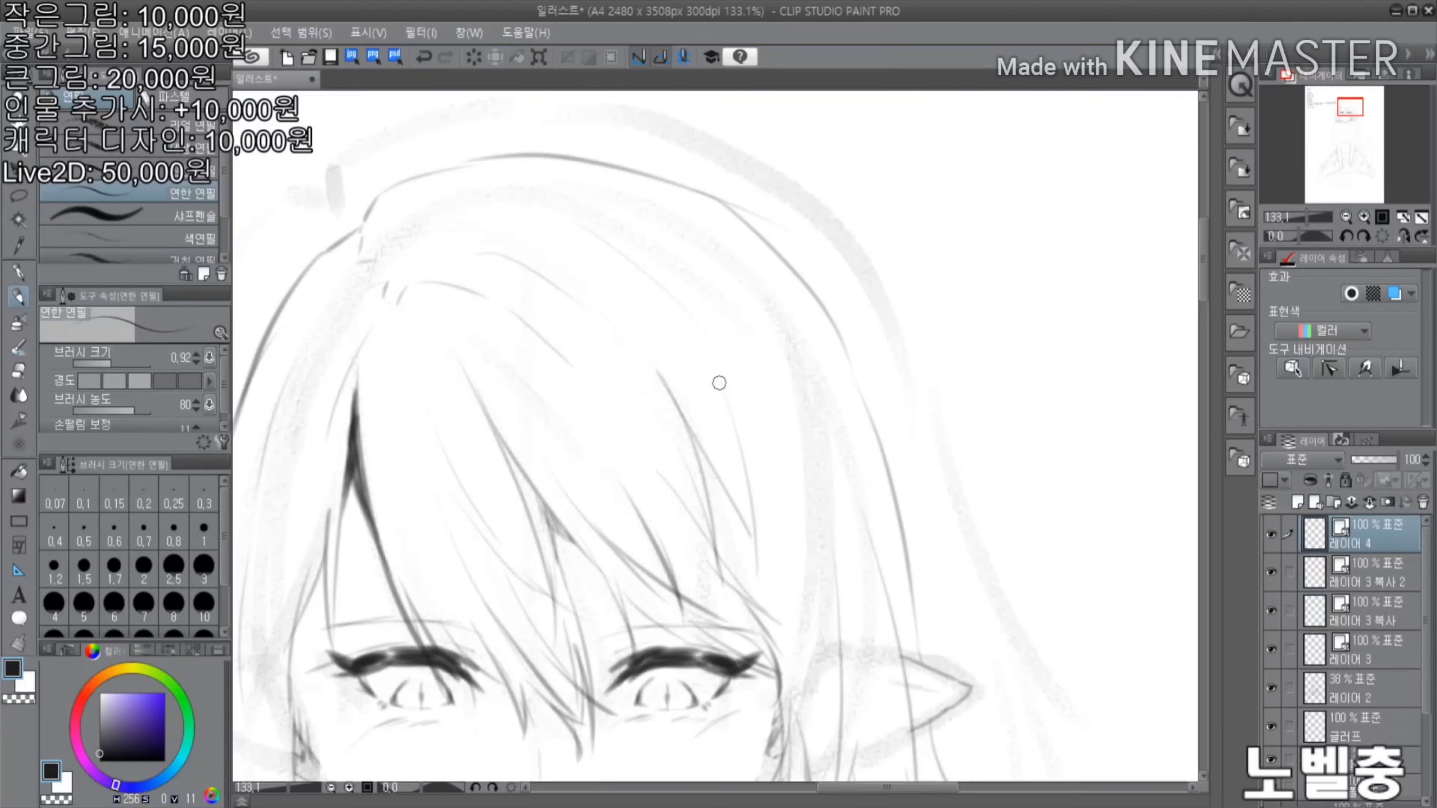
{"action": "scroll", "coordinate": [719, 383], "scroll_direction": "down", "scroll_amount": 1}
{"action": "scroll", "coordinate": [577, 305], "scroll_direction": "up", "scroll_amount": 2}
{"action": "left_click_drag", "start_coordinate": [582, 309], "coordinate": [685, 439]}
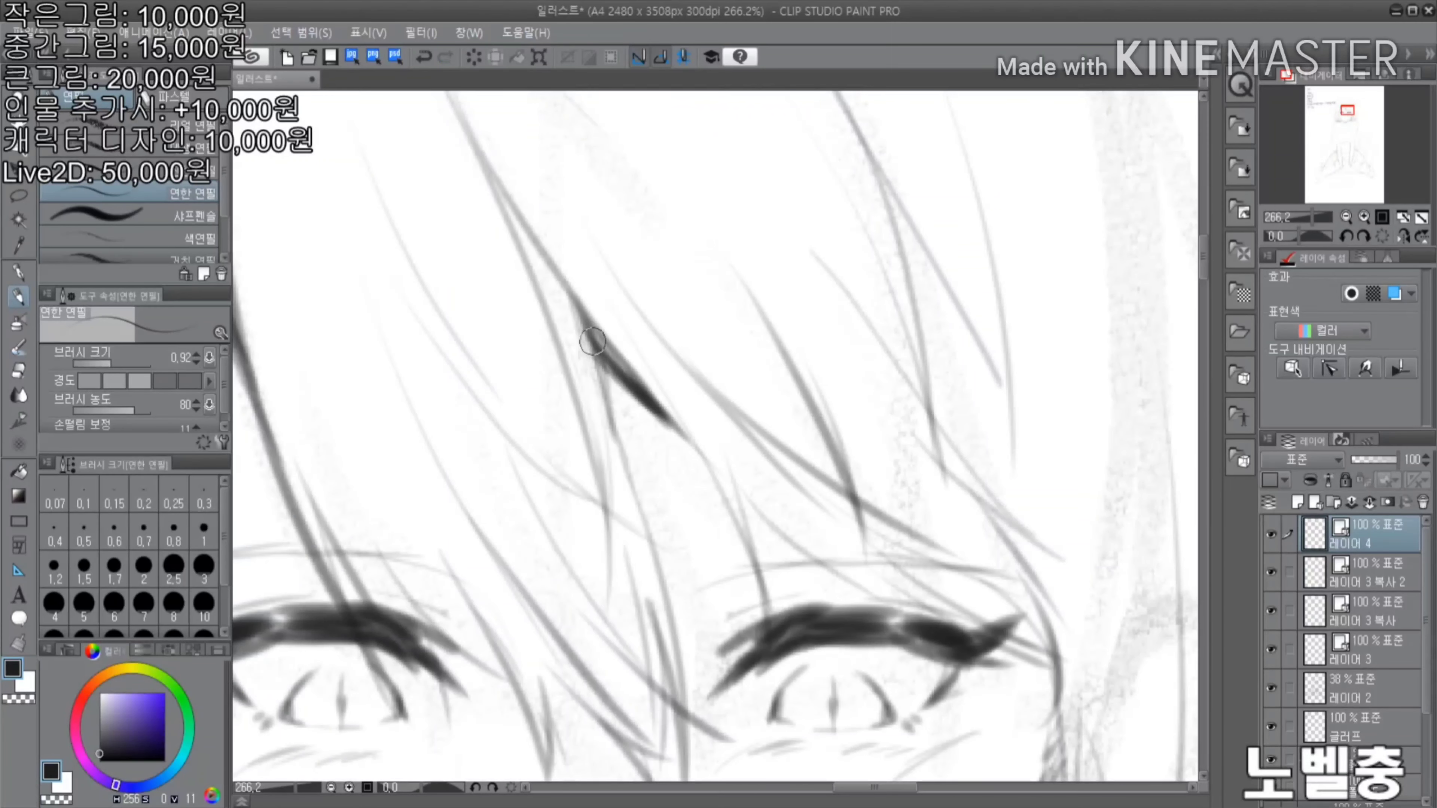
{"action": "left_click_drag", "start_coordinate": [594, 334], "coordinate": [647, 527]}
{"action": "scroll", "coordinate": [713, 251], "scroll_direction": "down", "scroll_amount": 4}
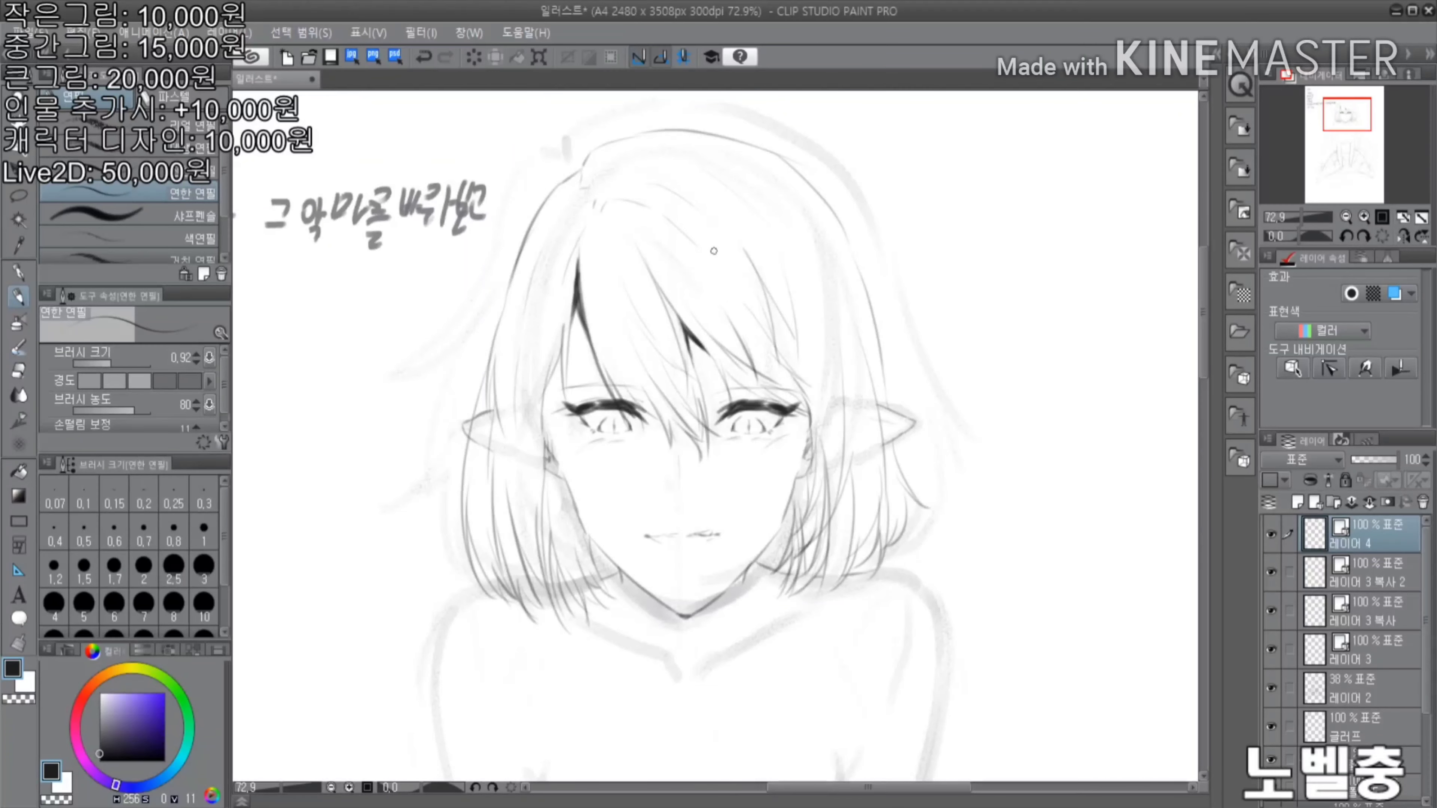
Draw small dark shadow shapes below both ears where the hair meets the jaw
{"action": "scroll", "coordinate": [600, 476], "scroll_direction": "up", "scroll_amount": 4}
{"action": "mouse_move", "coordinate": [399, 431]}
{"action": "left_mouse_down"}
{"action": "mouse_move", "coordinate": [438, 460]}
{"action": "mouse_move", "coordinate": [398, 455]}
{"action": "left_mouse_up"}
{"action": "scroll", "coordinate": [398, 455], "scroll_direction": "down", "scroll_amount": 4}
{"action": "scroll", "coordinate": [812, 302], "scroll_direction": "up", "scroll_amount": 5}
{"action": "left_click_drag", "start_coordinate": [837, 306], "coordinate": [863, 300]}
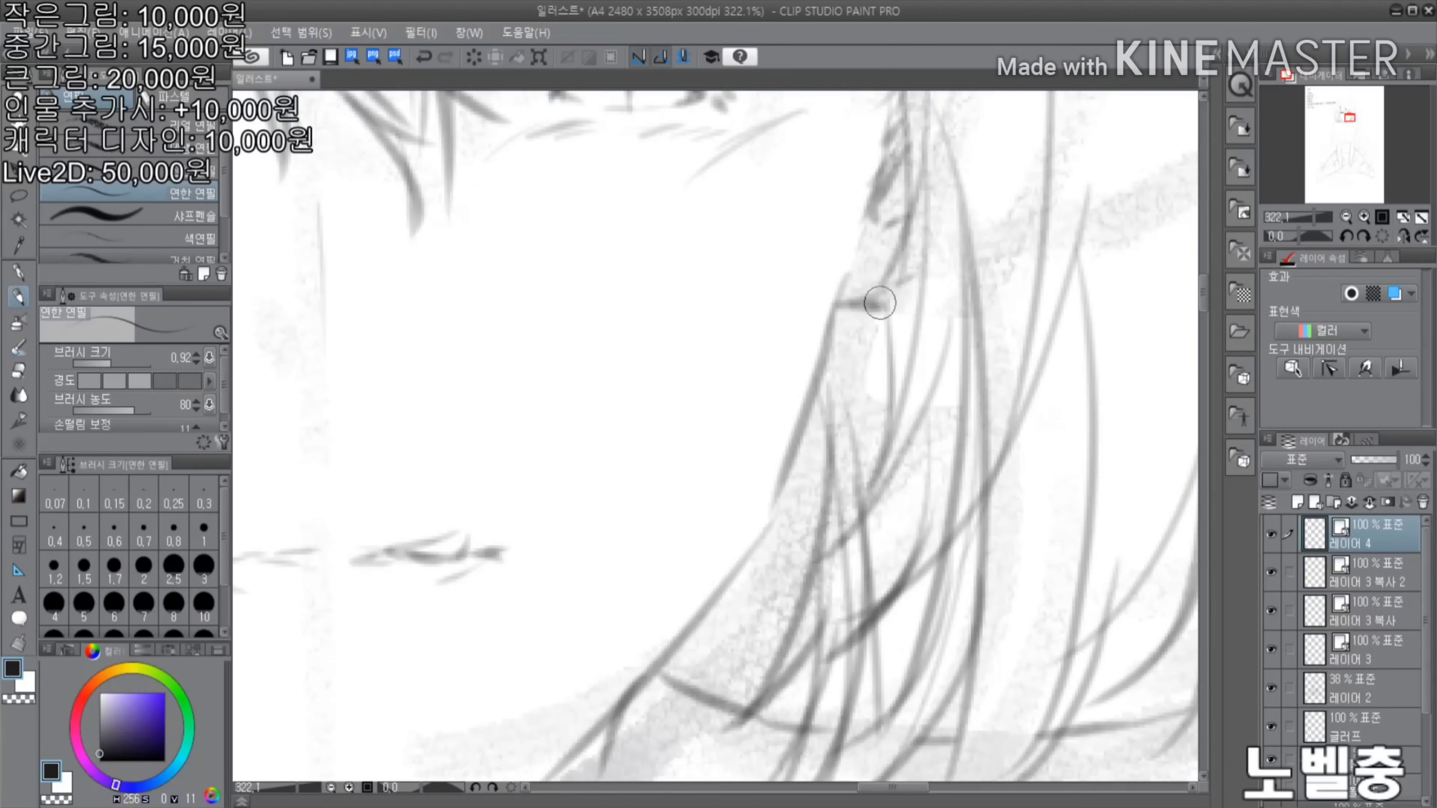
{"action": "mouse_move", "coordinate": [889, 368]}
{"action": "left_mouse_down"}
{"action": "mouse_move", "coordinate": [879, 306]}
{"action": "mouse_move", "coordinate": [834, 308]}
{"action": "left_mouse_up"}
{"action": "scroll", "coordinate": [879, 244], "scroll_direction": "down", "scroll_amount": 5}
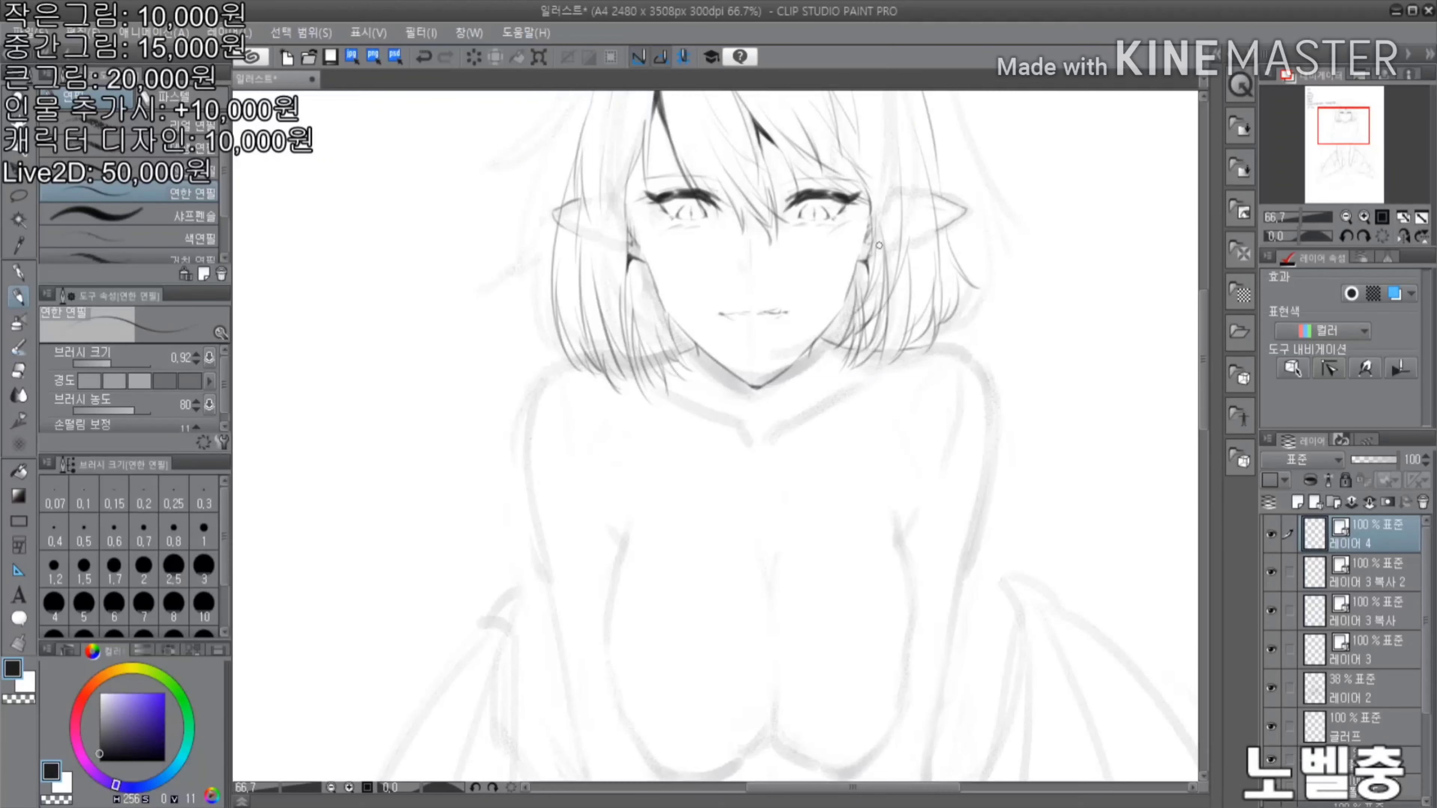
Darken the narrow gaps between the lower jaw line and the side locks on both sides of the face
{"action": "scroll", "coordinate": [736, 311], "scroll_direction": "up", "scroll_amount": 4}
{"action": "left_click_drag", "start_coordinate": [578, 368], "coordinate": [585, 391]}
{"action": "left_click_drag", "start_coordinate": [573, 334], "coordinate": [615, 401]}
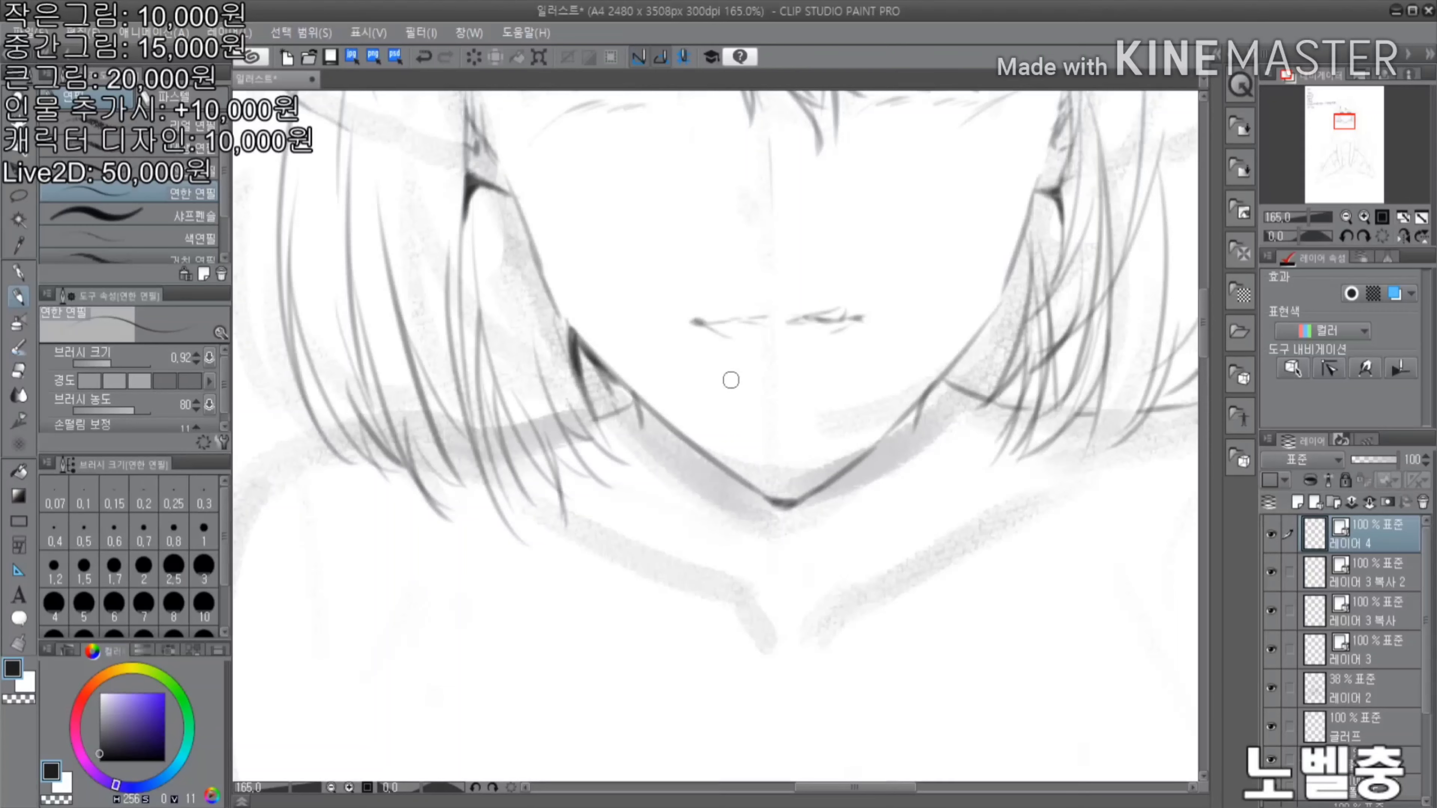
{"action": "left_click_drag", "start_coordinate": [999, 314], "coordinate": [947, 434]}
{"action": "left_click_drag", "start_coordinate": [995, 357], "coordinate": [954, 453]}
{"action": "scroll", "coordinate": [956, 366], "scroll_direction": "down", "scroll_amount": 4}
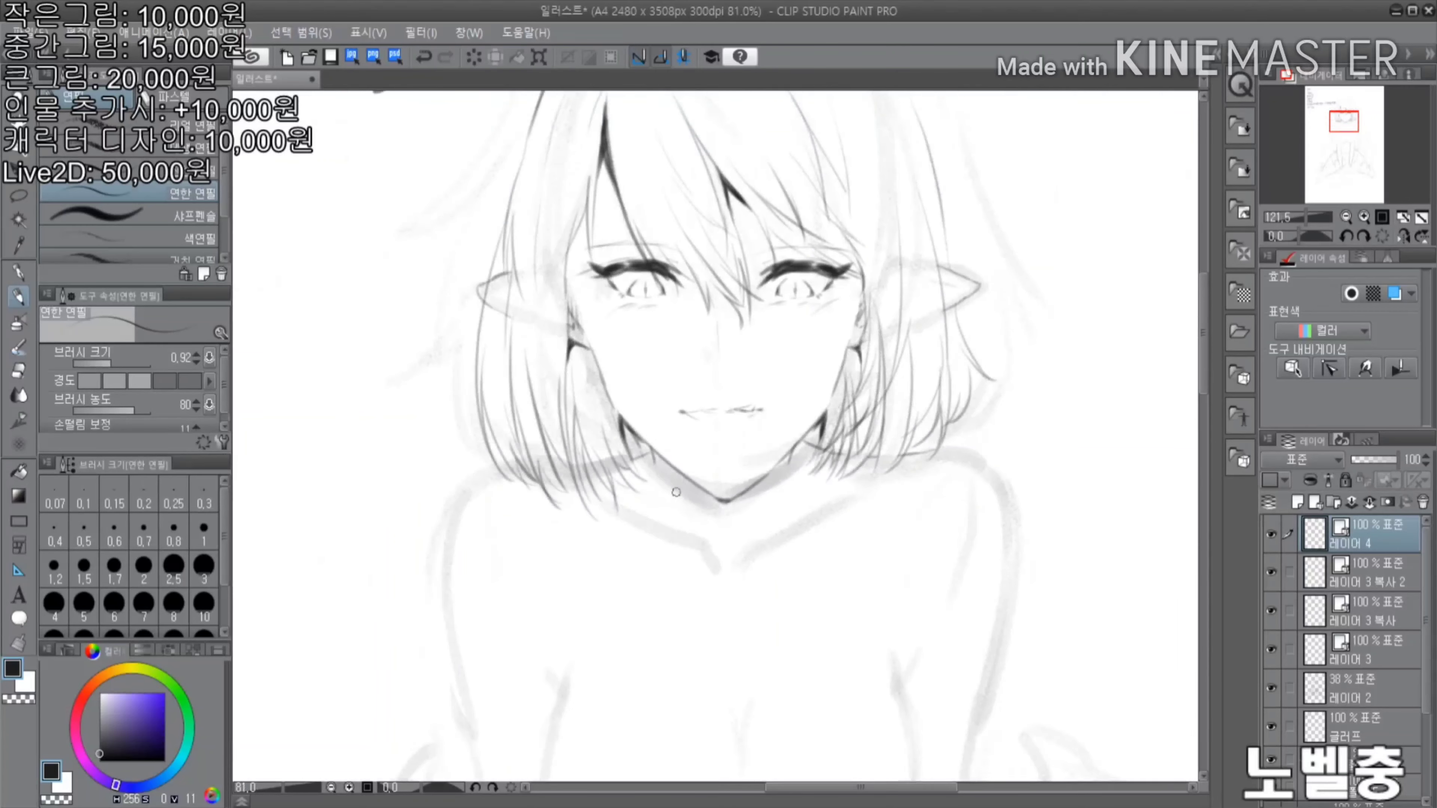
{"action": "scroll", "coordinate": [953, 256], "scroll_direction": "up", "scroll_amount": 4}
{"action": "left_click_drag", "start_coordinate": [908, 357], "coordinate": [890, 239]}
{"action": "key", "text": "ctrl+z"}
{"action": "scroll", "coordinate": [869, 156], "scroll_direction": "down", "scroll_amount": 2}
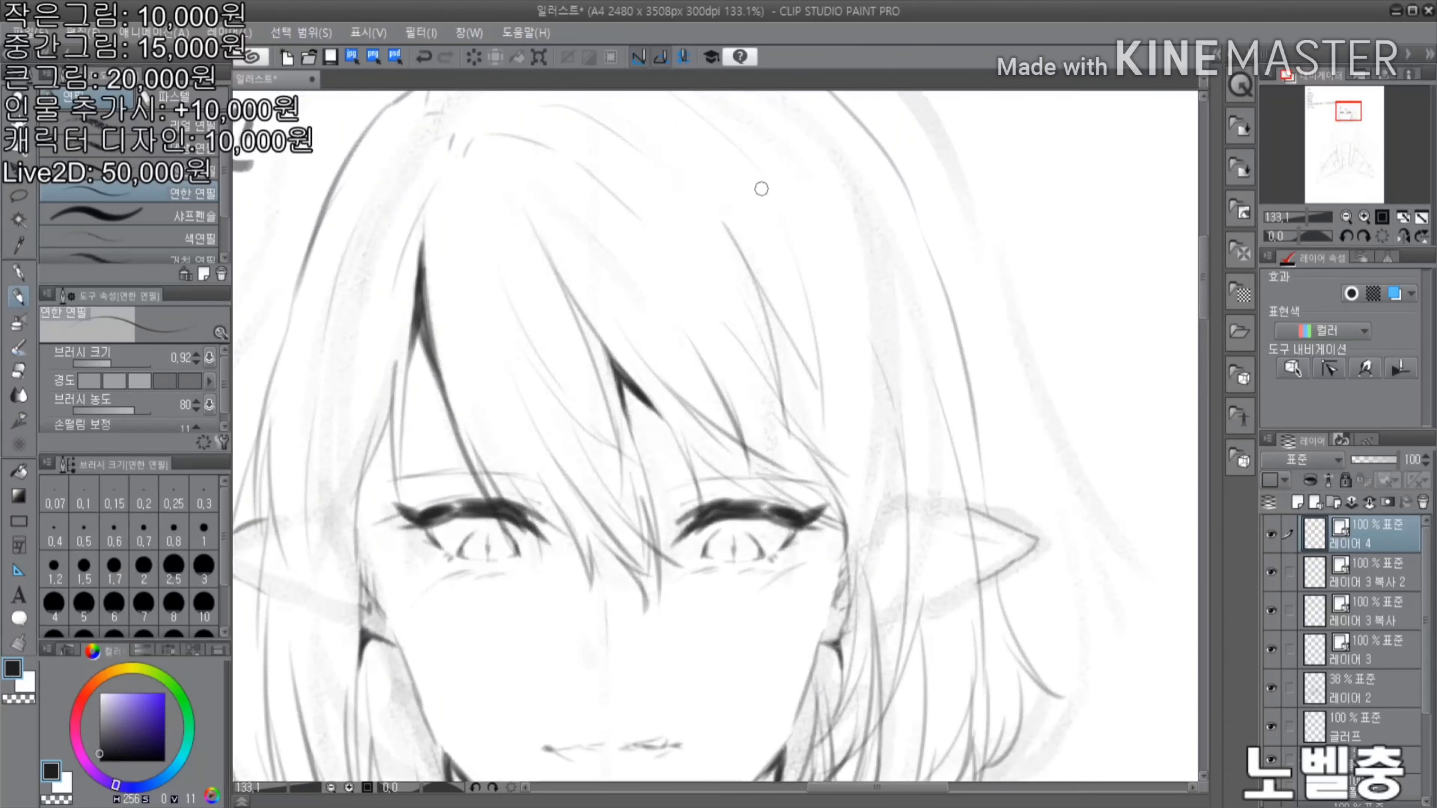
{"action": "scroll", "coordinate": [722, 144], "scroll_direction": "up", "scroll_amount": 2}
{"action": "scroll", "coordinate": [828, 372], "scroll_direction": "down", "scroll_amount": 2}
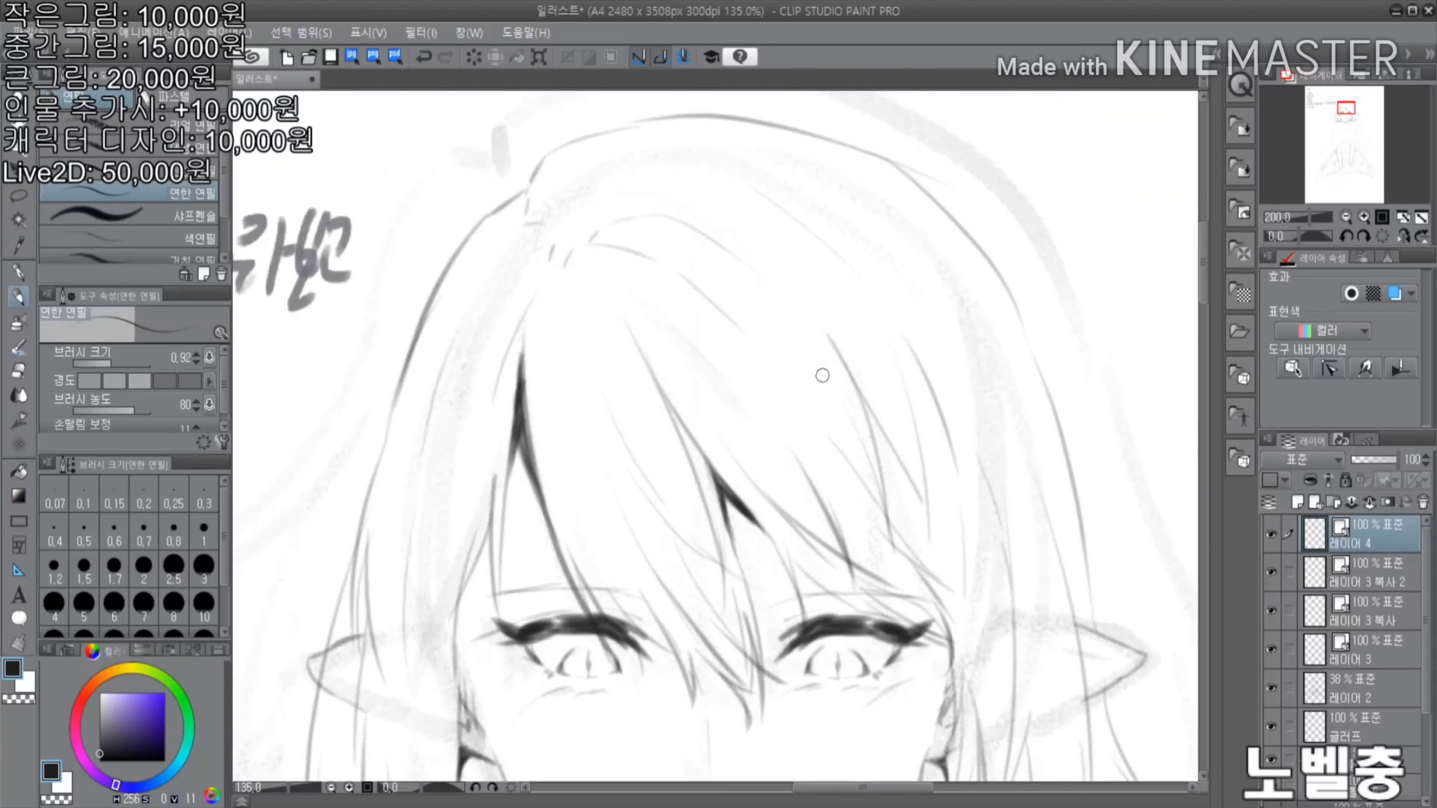
Create a new raster layer and, using the 데생 연필 pencil, sketch the top's two neck straps and slanting inner cup edges
{"action": "scroll", "coordinate": [806, 300], "scroll_direction": "up", "scroll_amount": 1}
{"action": "scroll", "coordinate": [636, 179], "scroll_direction": "down", "scroll_amount": 4}
{"action": "left_click_drag", "start_coordinate": [775, 679], "coordinate": [775, 454]}
{"action": "key", "text": "ctrl+shift+n"}
{"action": "left_click", "coordinate": [170, 148]}
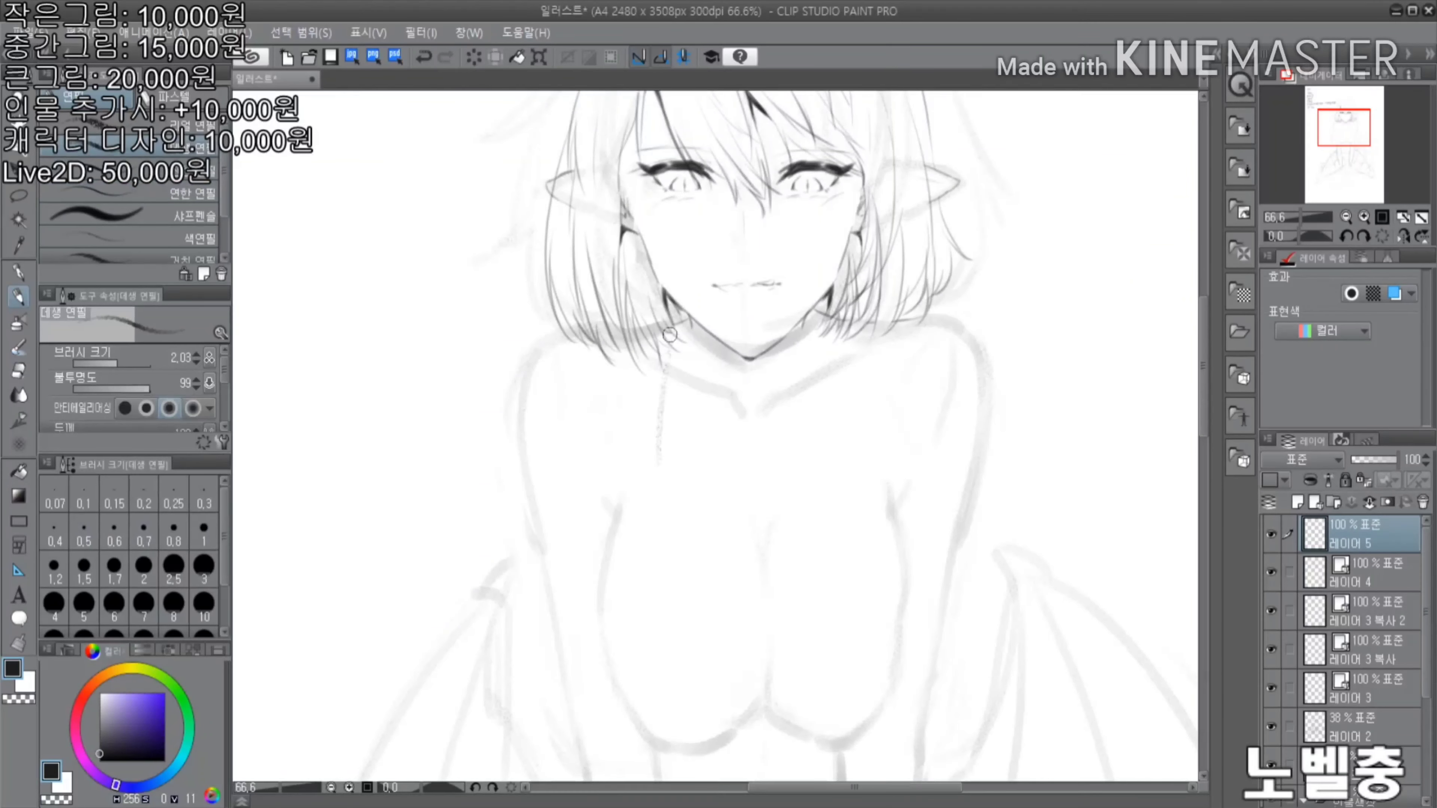
{"action": "left_click_drag", "start_coordinate": [672, 383], "coordinate": [635, 537]}
{"action": "mouse_move", "coordinate": [648, 601]}
{"action": "left_mouse_down"}
{"action": "mouse_move", "coordinate": [735, 717]}
{"action": "mouse_move", "coordinate": [737, 702]}
{"action": "left_mouse_up"}
{"action": "key", "text": "ctrl+z"}
{"action": "mouse_move", "coordinate": [827, 356]}
{"action": "left_mouse_down"}
{"action": "mouse_move", "coordinate": [859, 521]}
{"action": "mouse_move", "coordinate": [840, 504]}
{"action": "mouse_move", "coordinate": [795, 708]}
{"action": "left_mouse_up"}
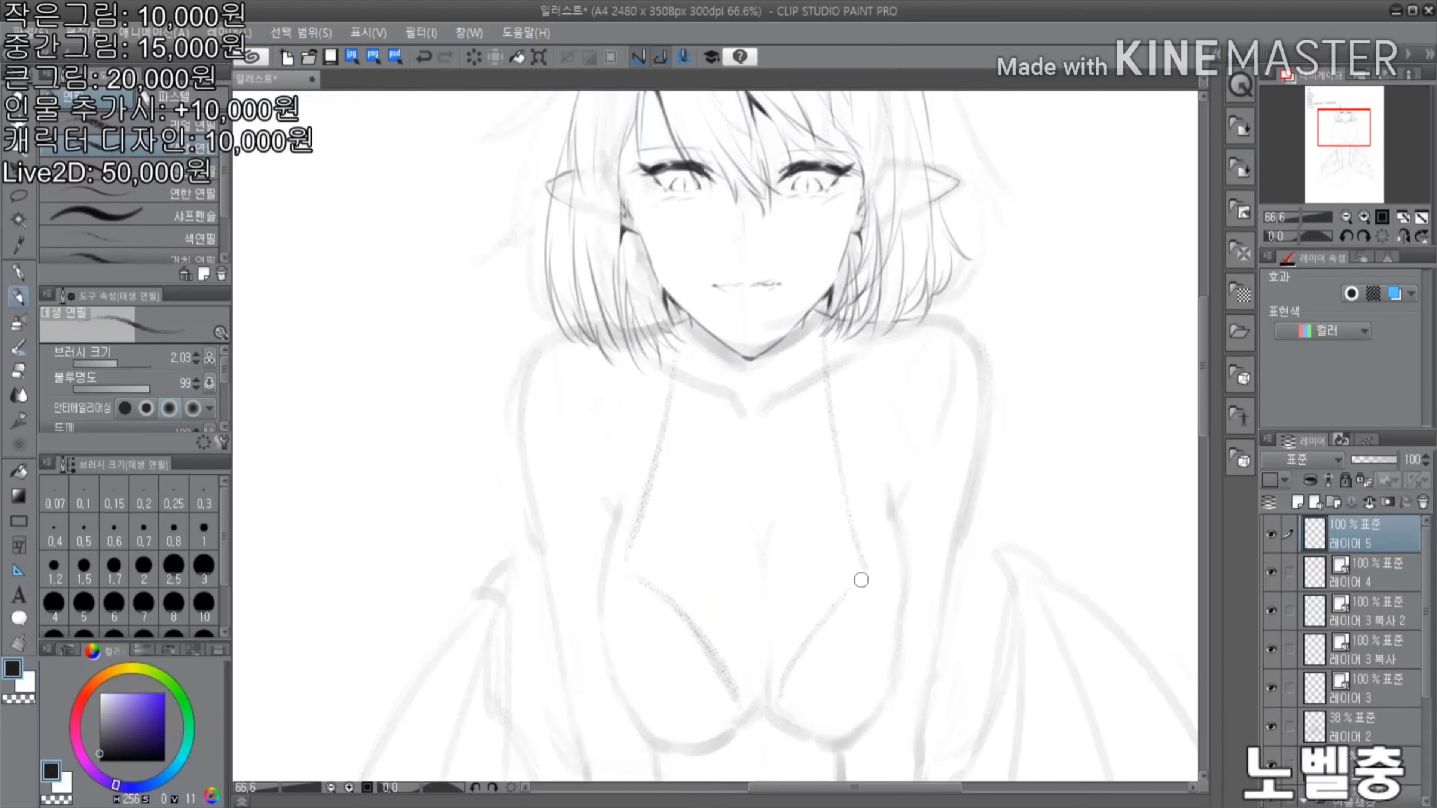
{"action": "left_click_drag", "start_coordinate": [859, 580], "coordinate": [747, 708]}
{"action": "key", "text": "ctrl+z"}
Sketch the band under the bust, a central seam down the torso and frilled trims along both cups
{"action": "left_click_drag", "start_coordinate": [837, 735], "coordinate": [696, 747]}
{"action": "scroll", "coordinate": [887, 606], "scroll_direction": "down", "scroll_amount": 5}
{"action": "scroll", "coordinate": [887, 605], "scroll_direction": "up", "scroll_amount": 3}
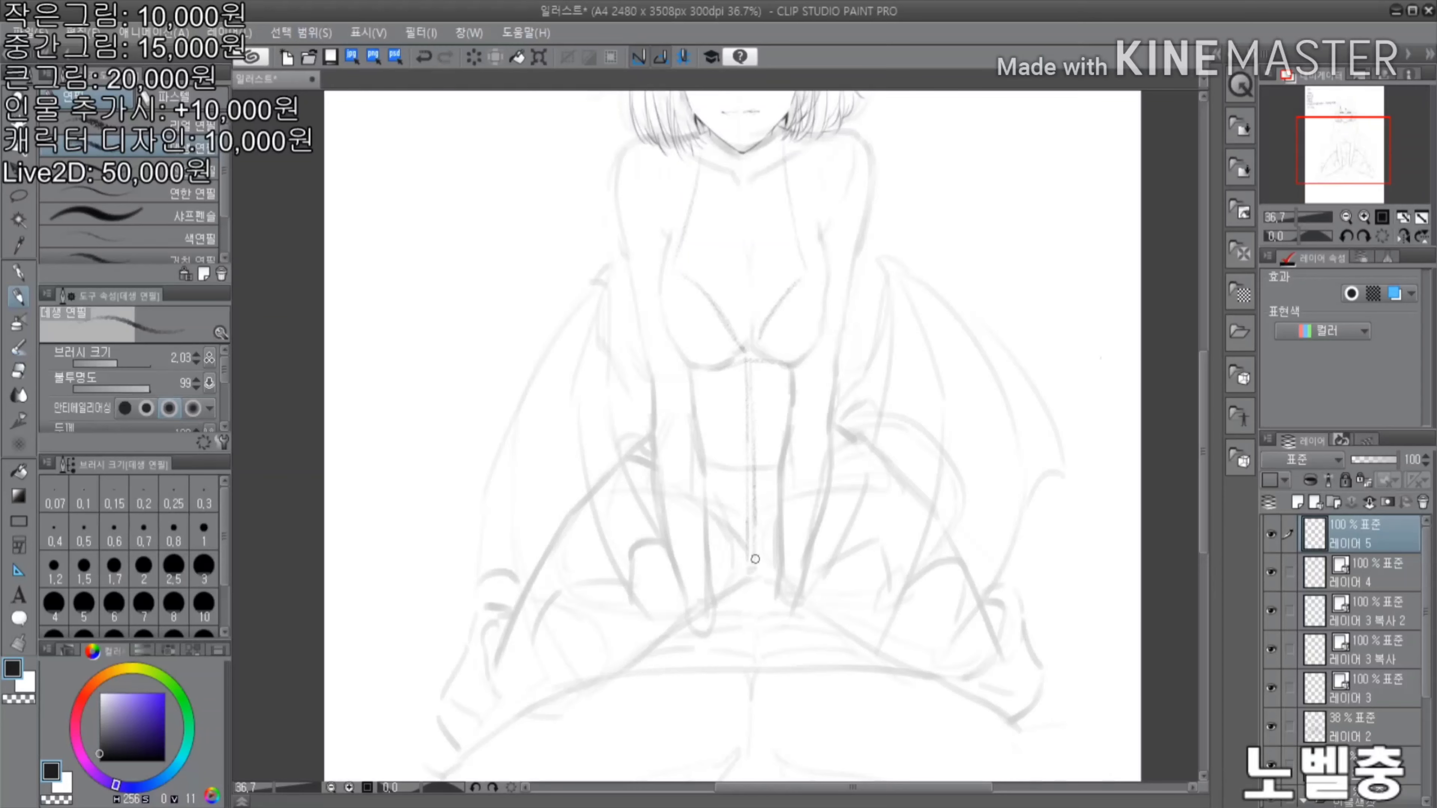
{"action": "scroll", "coordinate": [754, 559], "scroll_direction": "down", "scroll_amount": 2}
{"action": "scroll", "coordinate": [599, 312], "scroll_direction": "up", "scroll_amount": 6}
{"action": "mouse_move", "coordinate": [851, 322]}
{"action": "left_mouse_down"}
{"action": "mouse_move", "coordinate": [859, 375]}
{"action": "mouse_move", "coordinate": [803, 386]}
{"action": "mouse_move", "coordinate": [747, 456]}
{"action": "left_mouse_up"}
{"action": "left_click_drag", "start_coordinate": [578, 356], "coordinate": [701, 421]}
{"action": "scroll", "coordinate": [701, 421], "scroll_direction": "down", "scroll_amount": 3}
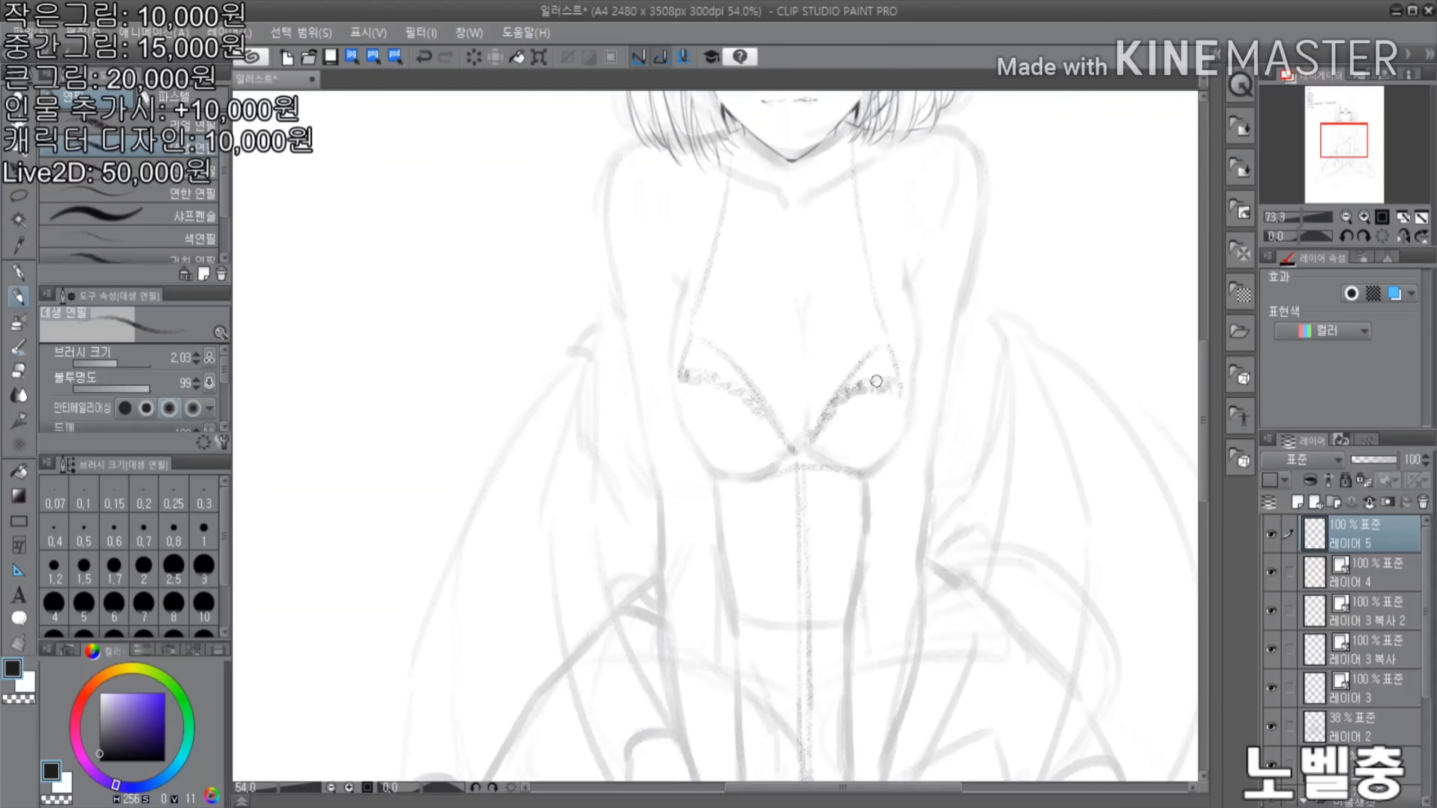
Sketch a dark collar under the jaw, erase the thin neck straps and redraw the cups' outer upper ends
{"action": "scroll", "coordinate": [888, 365], "scroll_direction": "up", "scroll_amount": 5}
{"action": "mouse_move", "coordinate": [653, 228]}
{"action": "left_mouse_down"}
{"action": "mouse_move", "coordinate": [826, 238]}
{"action": "mouse_move", "coordinate": [701, 266]}
{"action": "left_mouse_up"}
{"action": "scroll", "coordinate": [734, 472], "scroll_direction": "down", "scroll_amount": 3}
{"action": "key", "text": "e"}
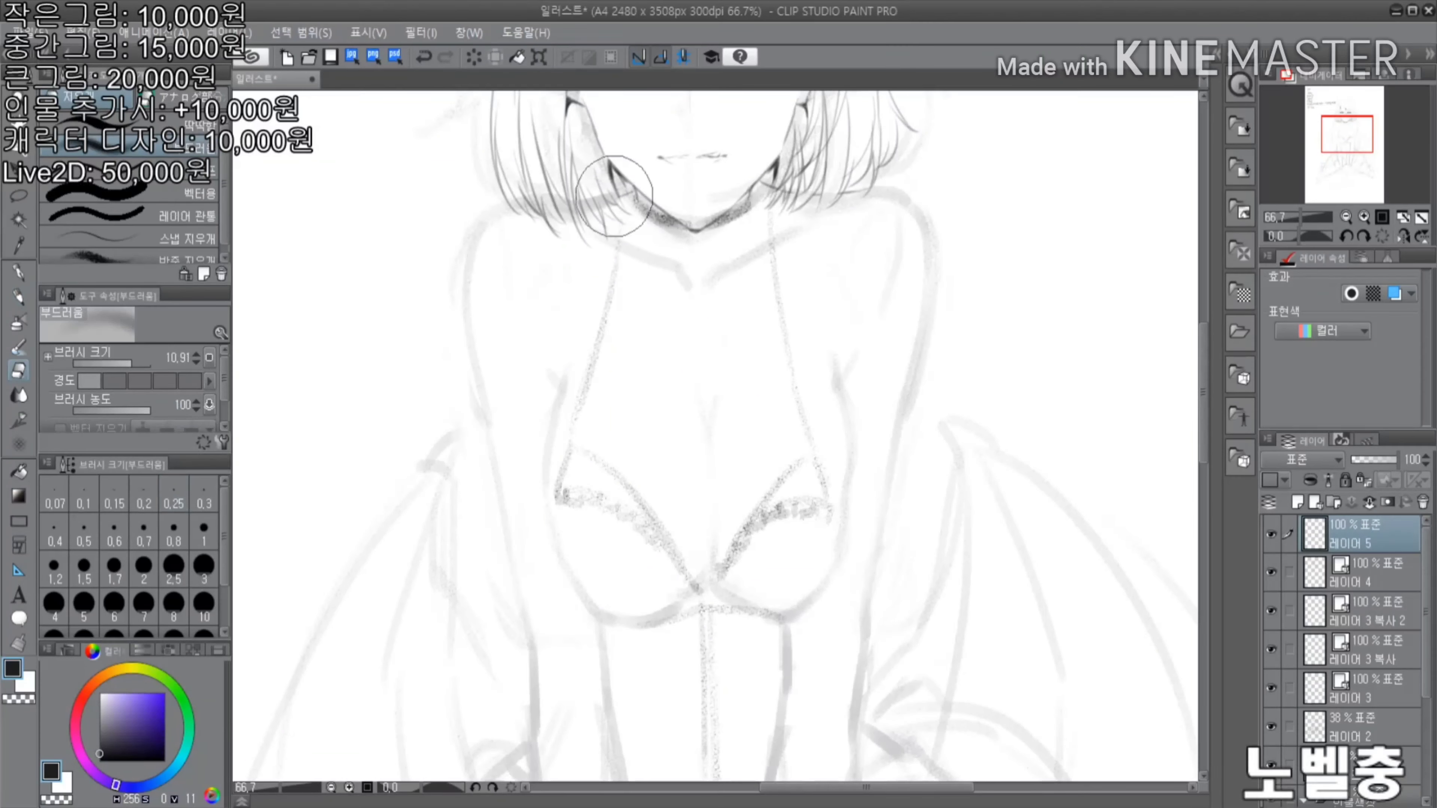
{"action": "mouse_move", "coordinate": [610, 199]}
{"action": "left_mouse_down"}
{"action": "mouse_move", "coordinate": [551, 450]}
{"action": "mouse_move", "coordinate": [529, 487]}
{"action": "left_mouse_up"}
{"action": "key", "text": "p"}
{"action": "left_click_drag", "start_coordinate": [809, 457], "coordinate": [852, 453]}
Sketch a chain of rectangular links hanging from the collar down the middle of the chest
{"action": "scroll", "coordinate": [860, 471], "scroll_direction": "down", "scroll_amount": 4}
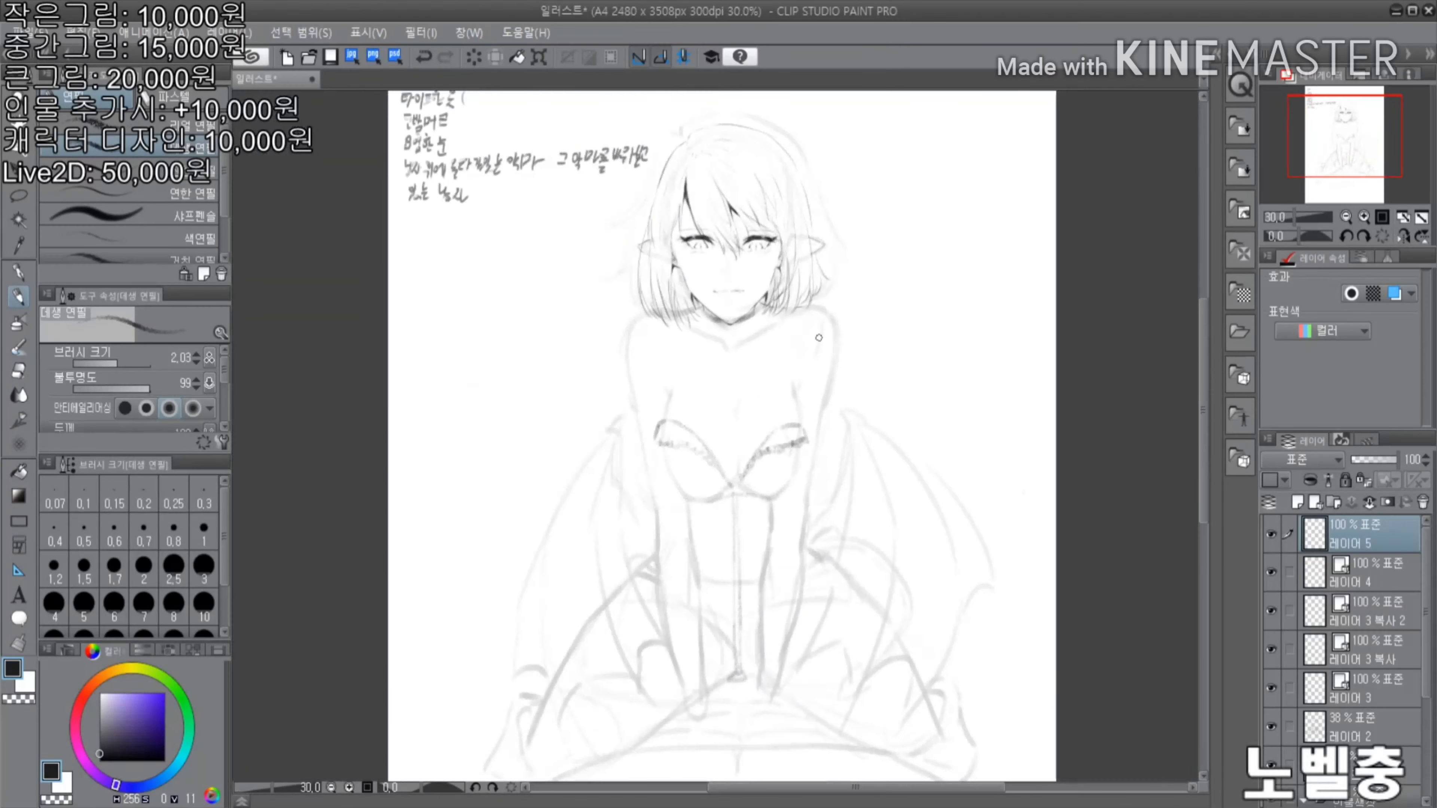
{"action": "scroll", "coordinate": [828, 407], "scroll_direction": "up", "scroll_amount": 1}
{"action": "scroll", "coordinate": [891, 357], "scroll_direction": "down", "scroll_amount": 1}
{"action": "scroll", "coordinate": [892, 358], "scroll_direction": "up", "scroll_amount": 2}
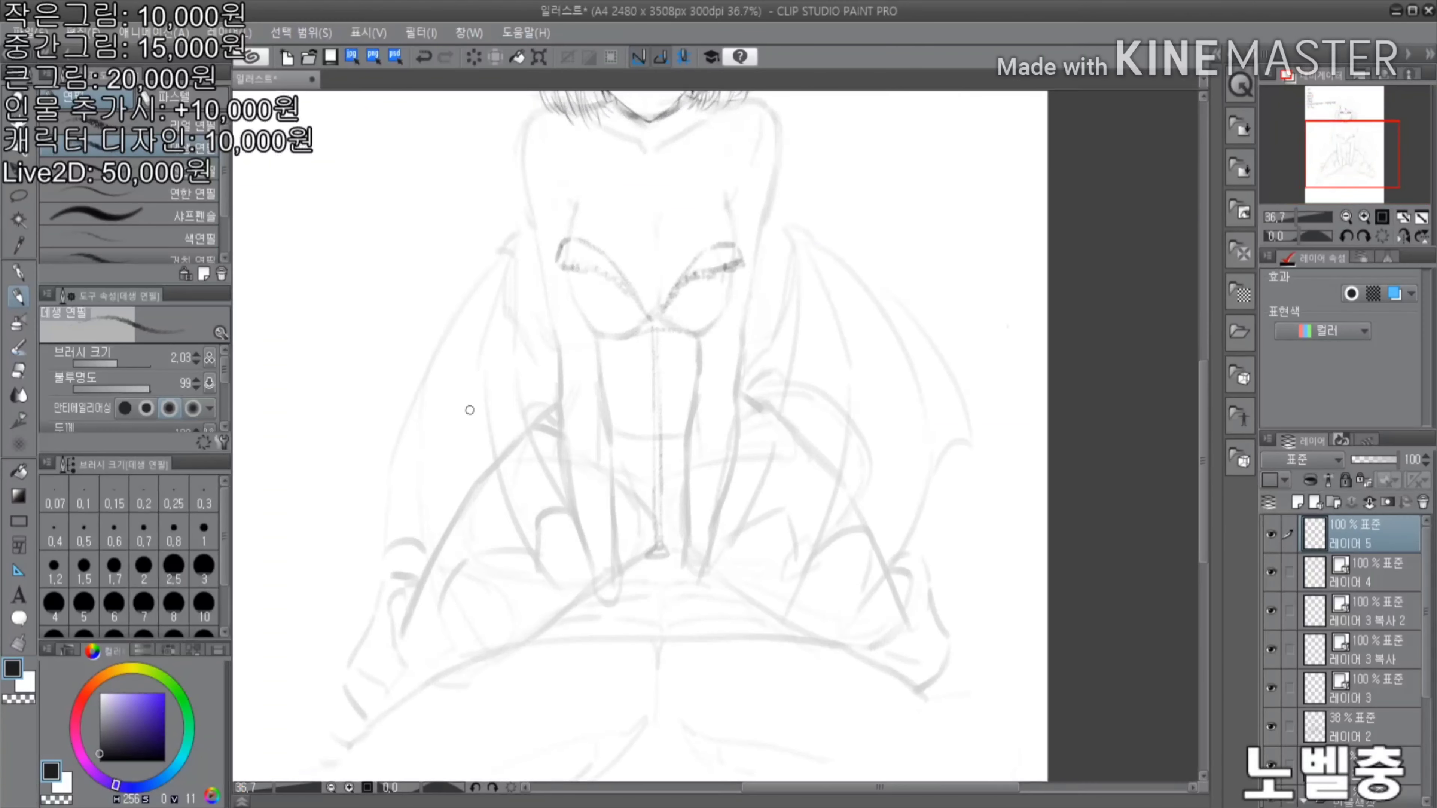
{"action": "scroll", "coordinate": [526, 412], "scroll_direction": "up", "scroll_amount": 3}
{"action": "mouse_move", "coordinate": [527, 412]}
{"action": "left_mouse_down"}
{"action": "mouse_move", "coordinate": [566, 475]}
{"action": "mouse_move", "coordinate": [541, 456]}
{"action": "mouse_move", "coordinate": [508, 511]}
{"action": "mouse_move", "coordinate": [543, 493]}
{"action": "mouse_move", "coordinate": [509, 666]}
{"action": "mouse_move", "coordinate": [542, 610]}
{"action": "mouse_move", "coordinate": [513, 626]}
{"action": "left_mouse_up"}
{"action": "scroll", "coordinate": [513, 625], "scroll_direction": "down", "scroll_amount": 3}
{"action": "scroll", "coordinate": [661, 314], "scroll_direction": "up", "scroll_amount": 3}
{"action": "scroll", "coordinate": [661, 313], "scroll_direction": "up", "scroll_amount": 3}
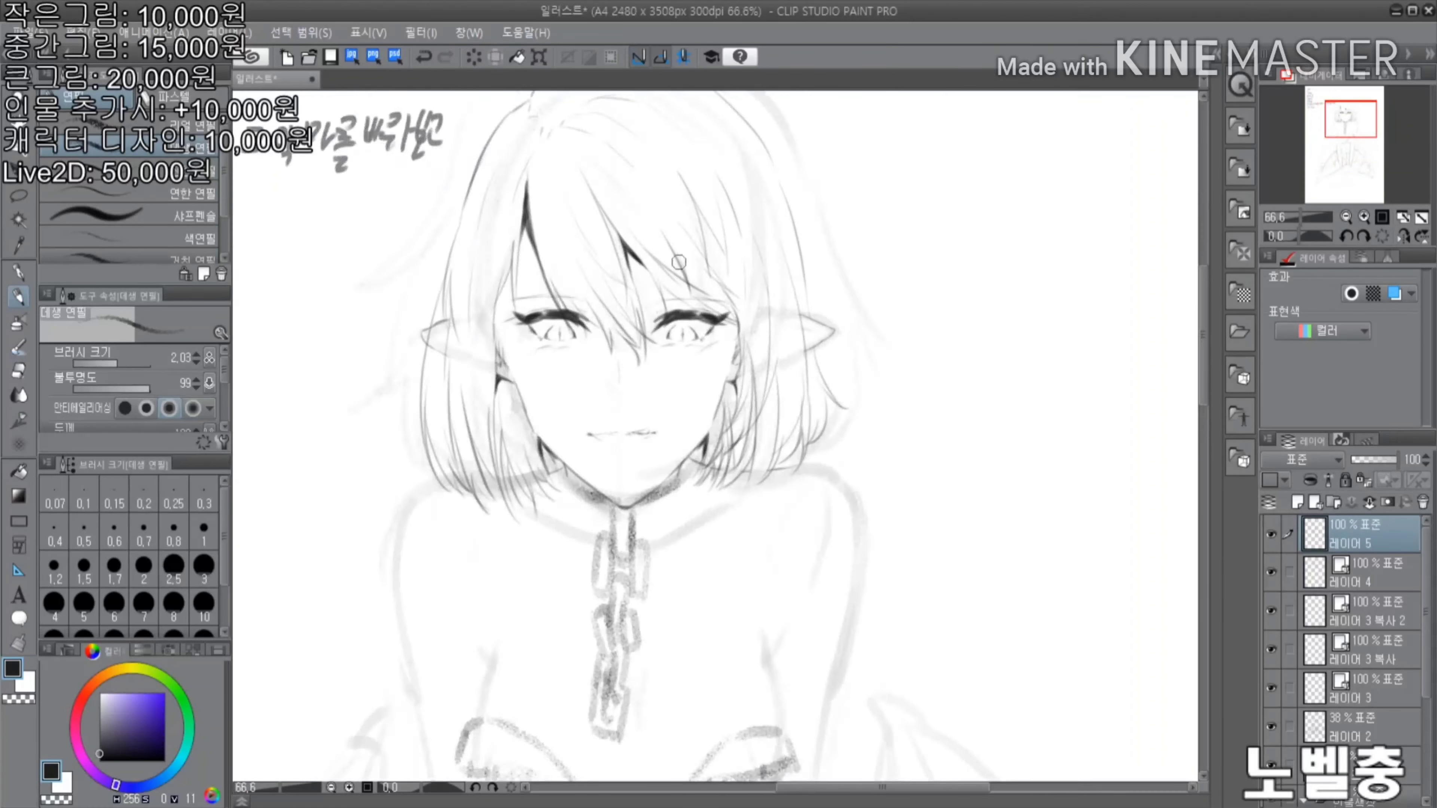
Switch to 레이어 4 and line the character's right shoulder and upper arm with the 연한 연필 pencil
{"action": "left_click", "coordinate": [1370, 573]}
{"action": "left_click", "coordinate": [130, 193]}
{"action": "mouse_move", "coordinate": [437, 312]}
{"action": "left_mouse_down"}
{"action": "mouse_move", "coordinate": [431, 378]}
{"action": "mouse_move", "coordinate": [455, 360]}
{"action": "mouse_move", "coordinate": [450, 439]}
{"action": "left_mouse_up"}
{"action": "scroll", "coordinate": [431, 325], "scroll_direction": "down", "scroll_amount": 3}
{"action": "scroll", "coordinate": [447, 317], "scroll_direction": "up", "scroll_amount": 4}
{"action": "scroll", "coordinate": [450, 439], "scroll_direction": "down", "scroll_amount": 4}
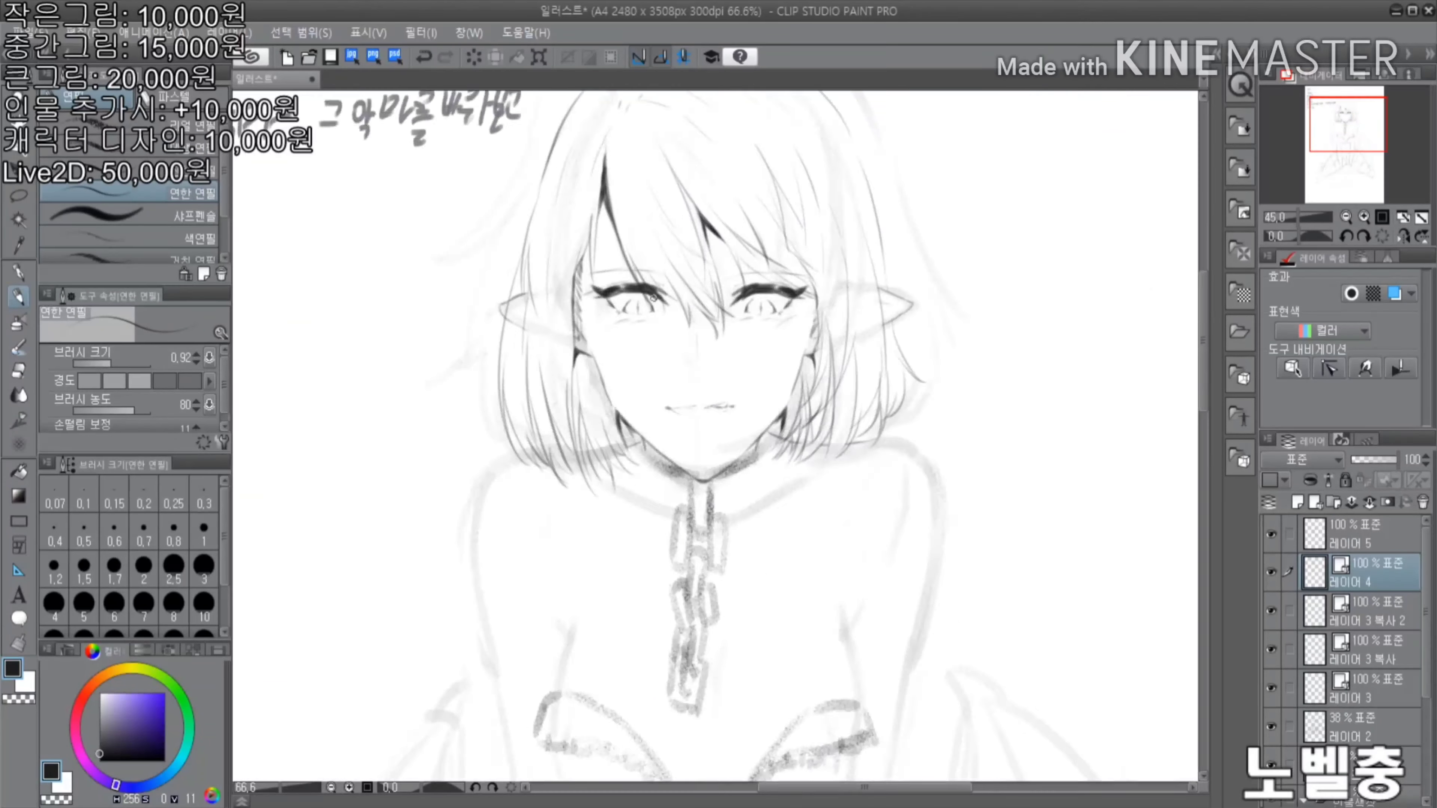
{"action": "scroll", "coordinate": [539, 294], "scroll_direction": "up", "scroll_amount": 3}
{"action": "scroll", "coordinate": [547, 233], "scroll_direction": "down", "scroll_amount": 3}
{"action": "scroll", "coordinate": [744, 375], "scroll_direction": "up", "scroll_amount": 3}
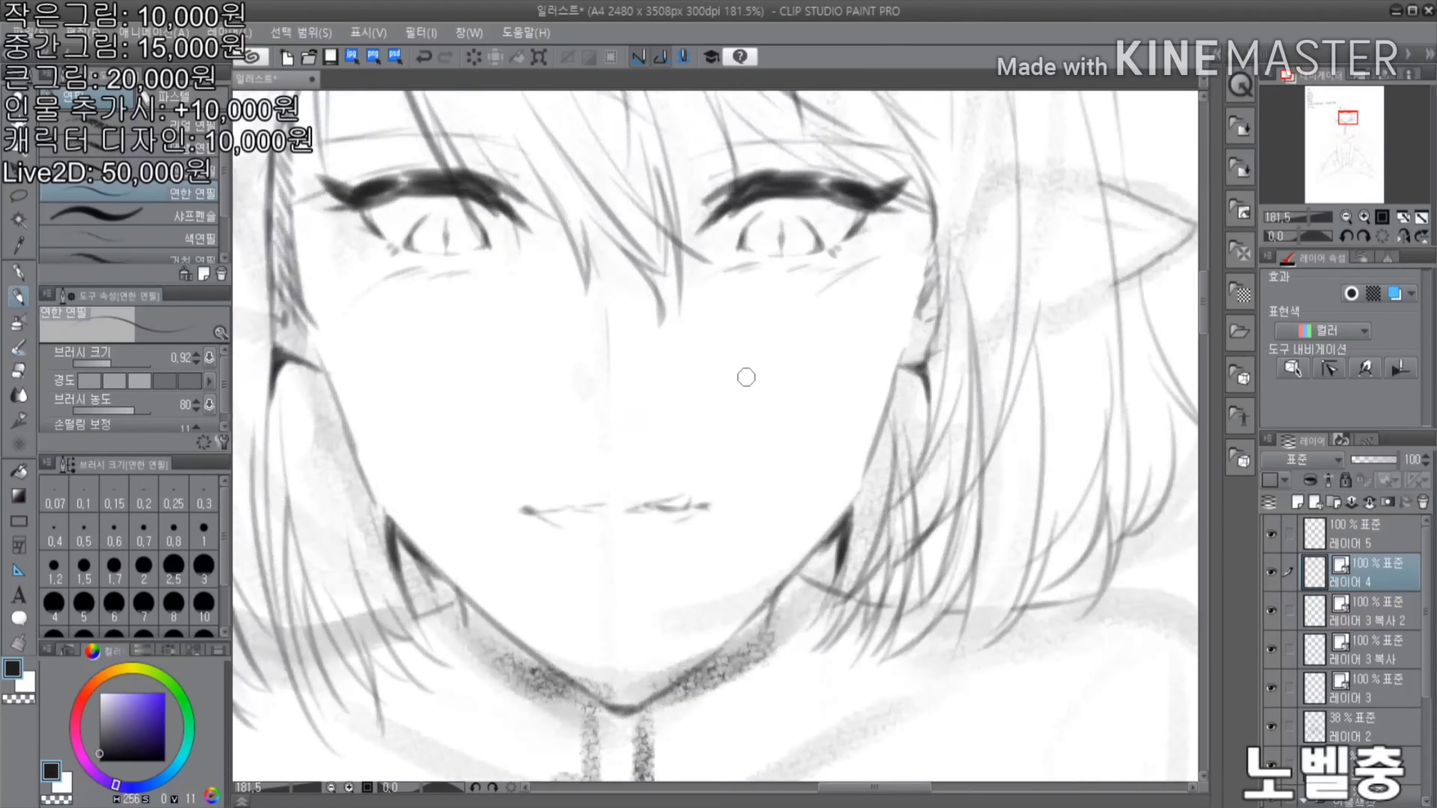
{"action": "scroll", "coordinate": [744, 375], "scroll_direction": "down", "scroll_amount": 3}
{"action": "scroll", "coordinate": [846, 386], "scroll_direction": "up", "scroll_amount": 3}
{"action": "scroll", "coordinate": [846, 385], "scroll_direction": "down", "scroll_amount": 2}
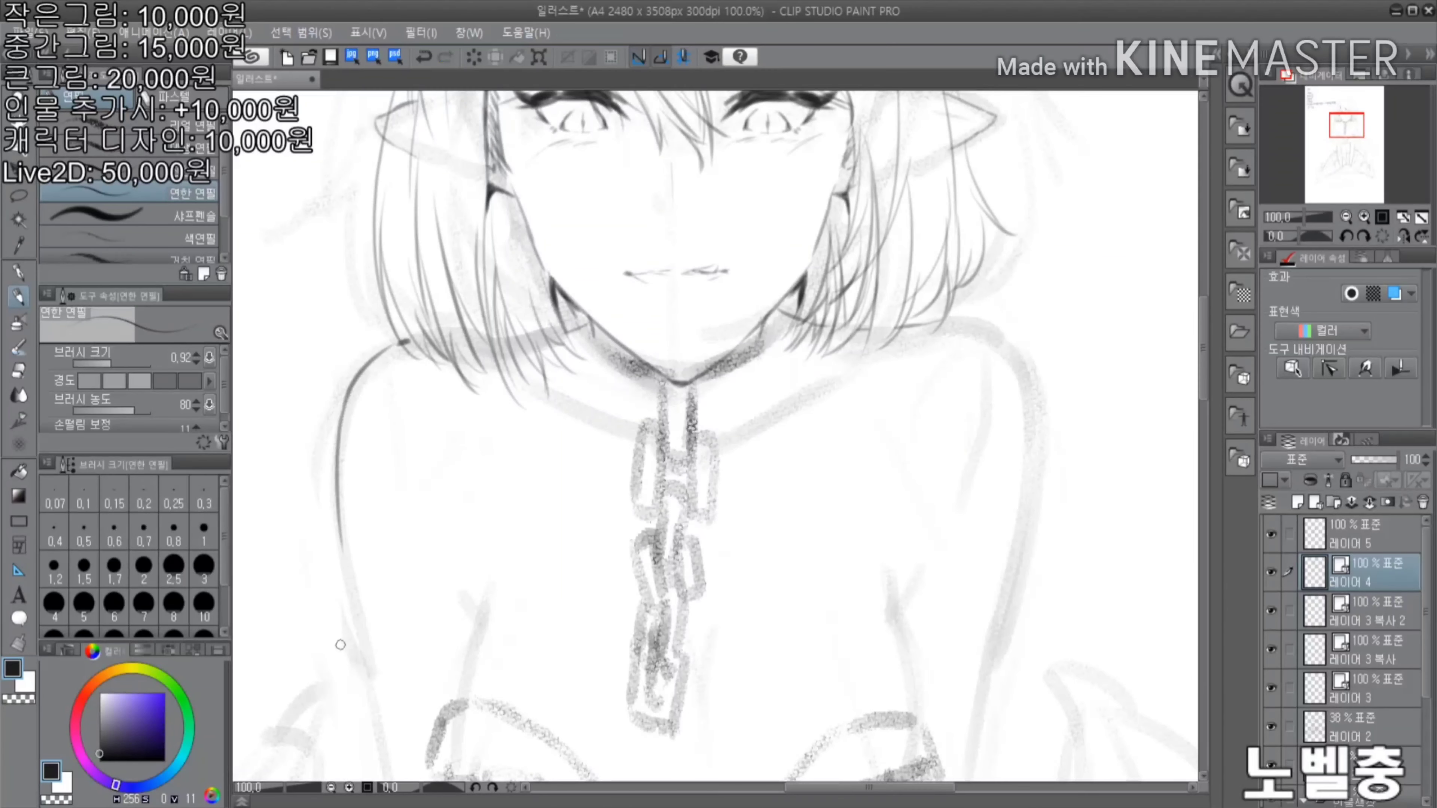
{"action": "scroll", "coordinate": [536, 312], "scroll_direction": "down", "scroll_amount": 2}
{"action": "scroll", "coordinate": [536, 312], "scroll_direction": "up", "scroll_amount": 2}
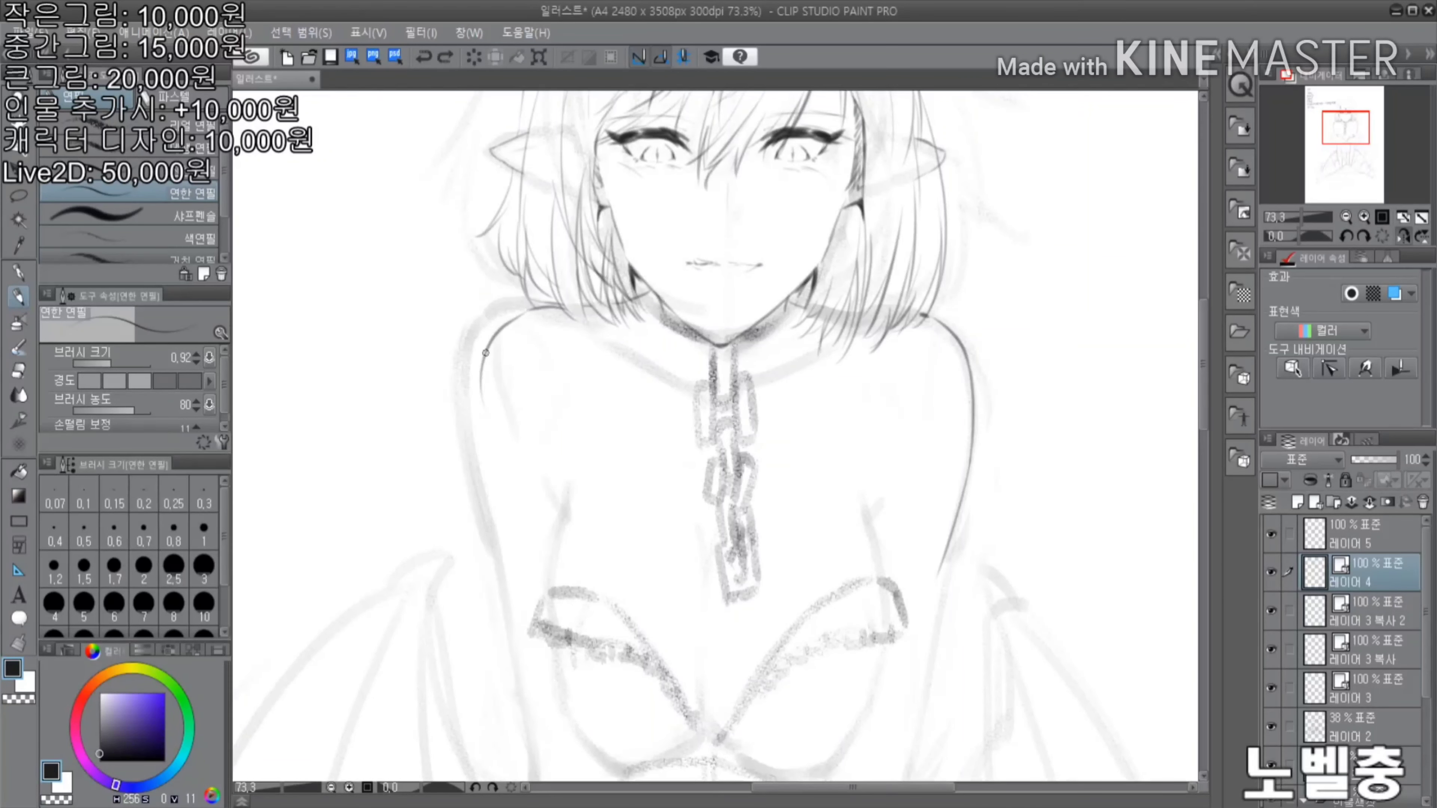
Line the outer edge of the character's left shoulder and upper arm over the sketch
{"action": "left_click_drag", "start_coordinate": [486, 352], "coordinate": [523, 716]}
{"action": "scroll", "coordinate": [622, 453], "scroll_direction": "down", "scroll_amount": 3}
{"action": "scroll", "coordinate": [814, 371], "scroll_direction": "down", "scroll_amount": 2}
{"action": "scroll", "coordinate": [814, 371], "scroll_direction": "up", "scroll_amount": 2}
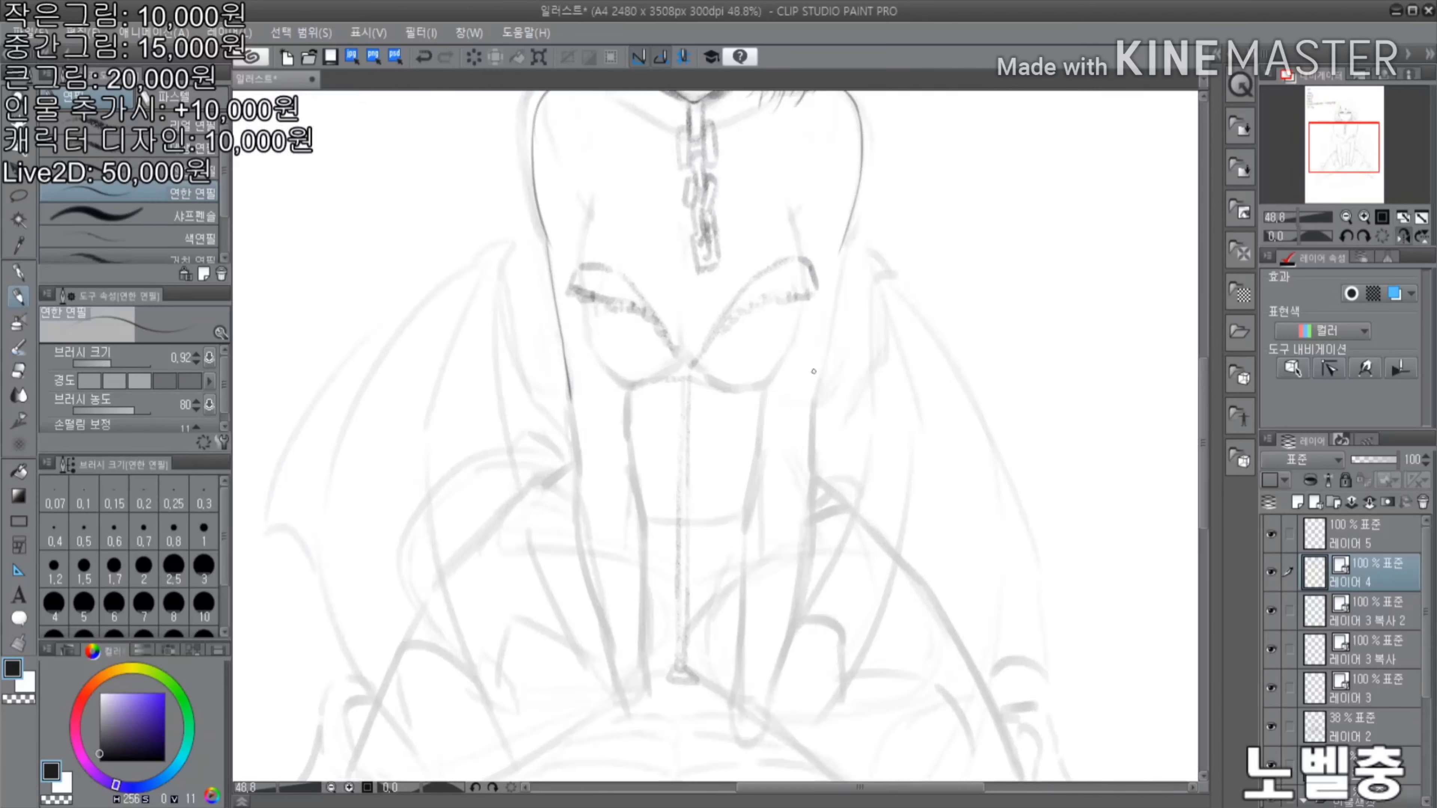
Line the outer and inner edges of the character's left forearm down to the wrist
{"action": "scroll", "coordinate": [813, 371], "scroll_direction": "down", "scroll_amount": 3}
{"action": "scroll", "coordinate": [579, 437], "scroll_direction": "up", "scroll_amount": 4}
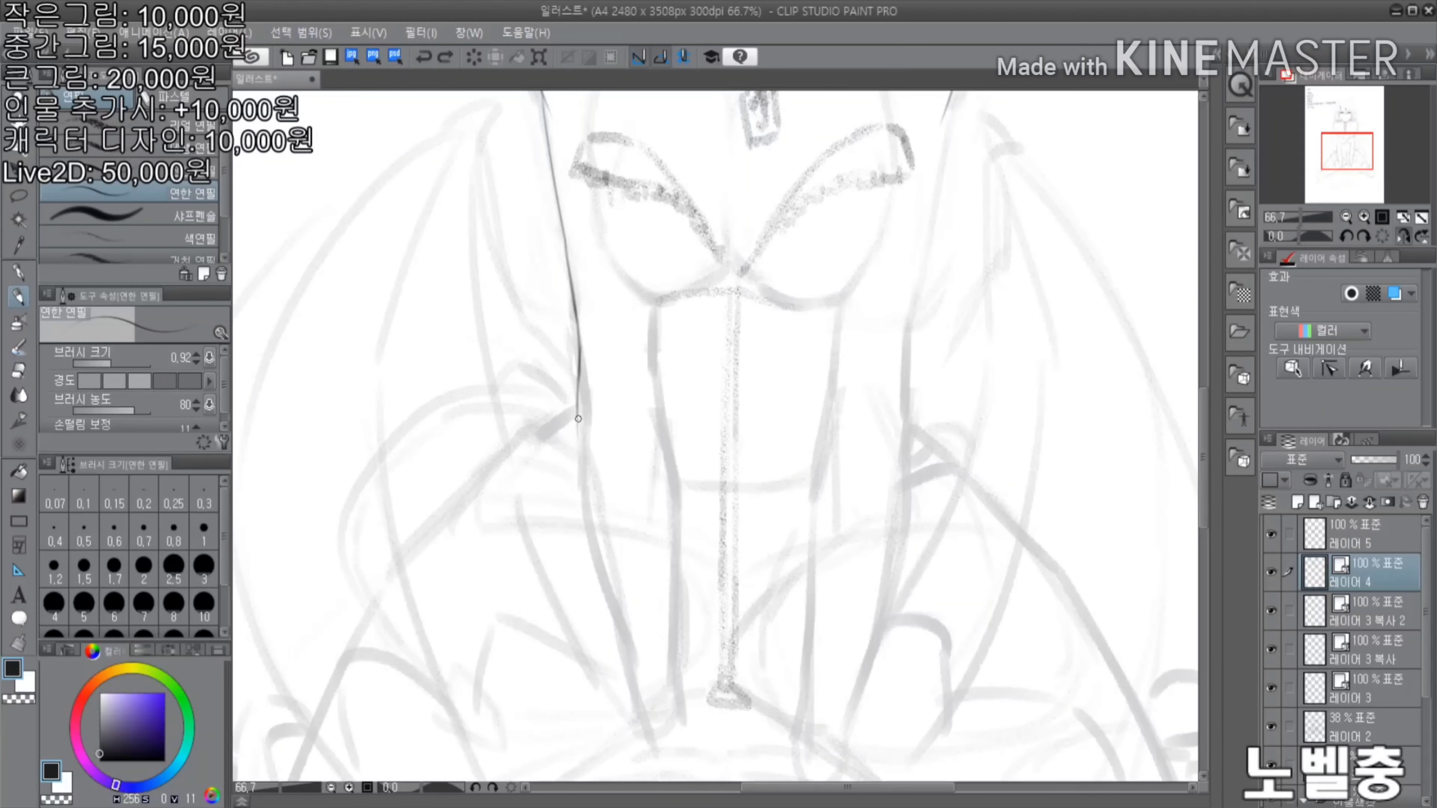
{"action": "left_click_drag", "start_coordinate": [578, 418], "coordinate": [662, 727]}
{"action": "left_click_drag", "start_coordinate": [665, 459], "coordinate": [690, 708]}
{"action": "scroll", "coordinate": [622, 509], "scroll_direction": "down", "scroll_amount": 3}
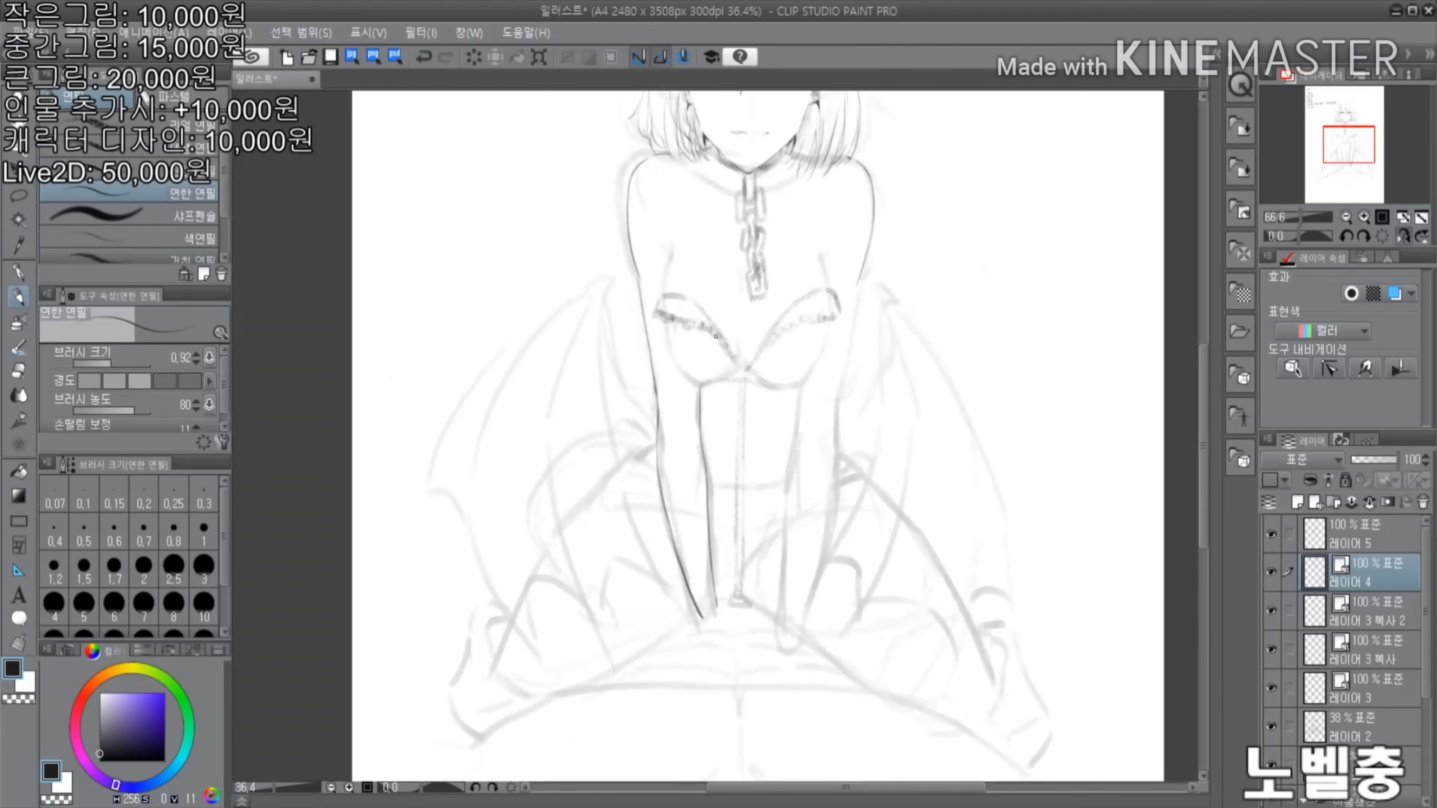
Draw the left armpit crease and chest side, and line the upper edge and outer end of the left cup
{"action": "scroll", "coordinate": [568, 459], "scroll_direction": "up", "scroll_amount": 4}
{"action": "scroll", "coordinate": [567, 459], "scroll_direction": "up", "scroll_amount": 3}
{"action": "left_click_drag", "start_coordinate": [467, 423], "coordinate": [478, 462]}
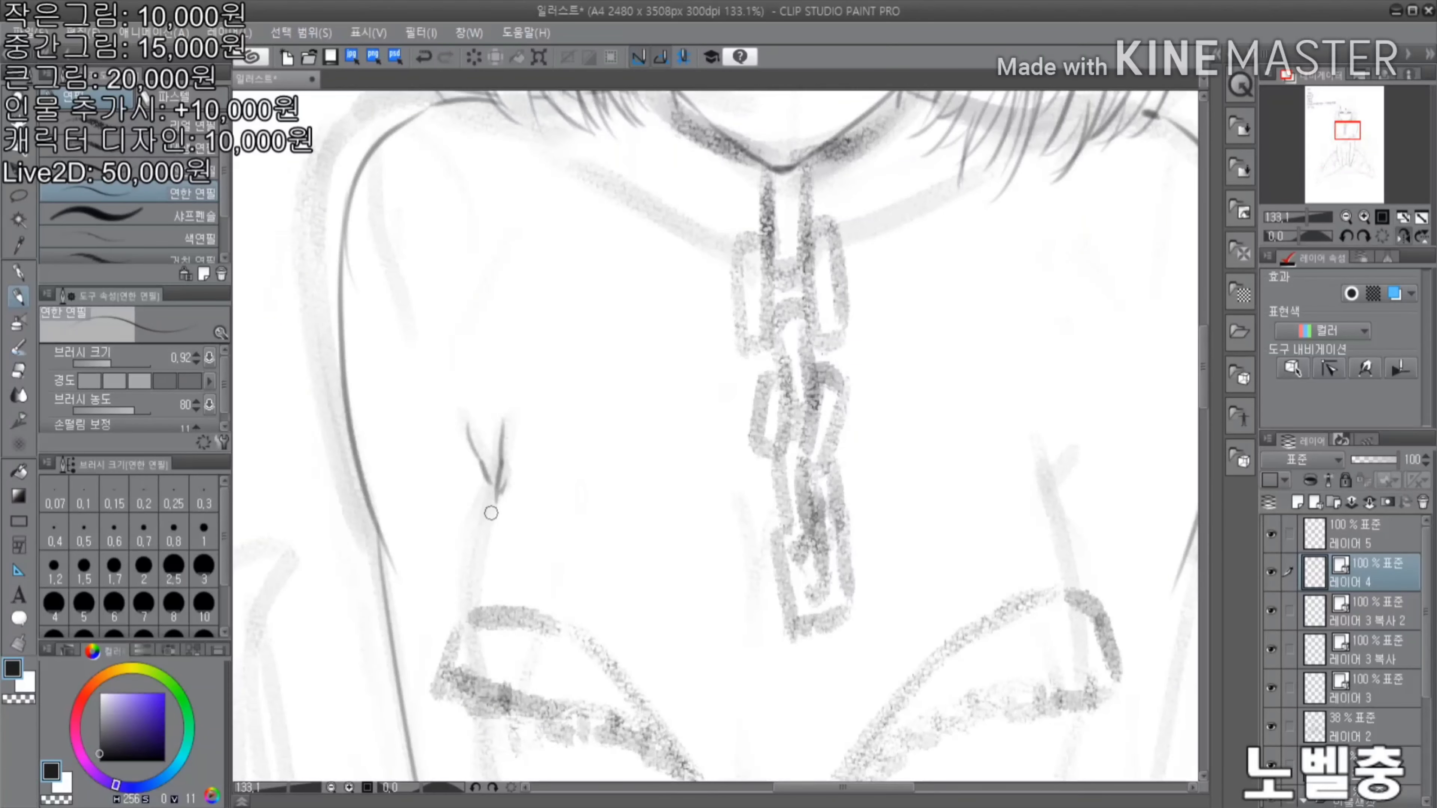
{"action": "left_click_drag", "start_coordinate": [468, 608], "coordinate": [651, 720]}
{"action": "scroll", "coordinate": [651, 720], "scroll_direction": "down", "scroll_amount": 3}
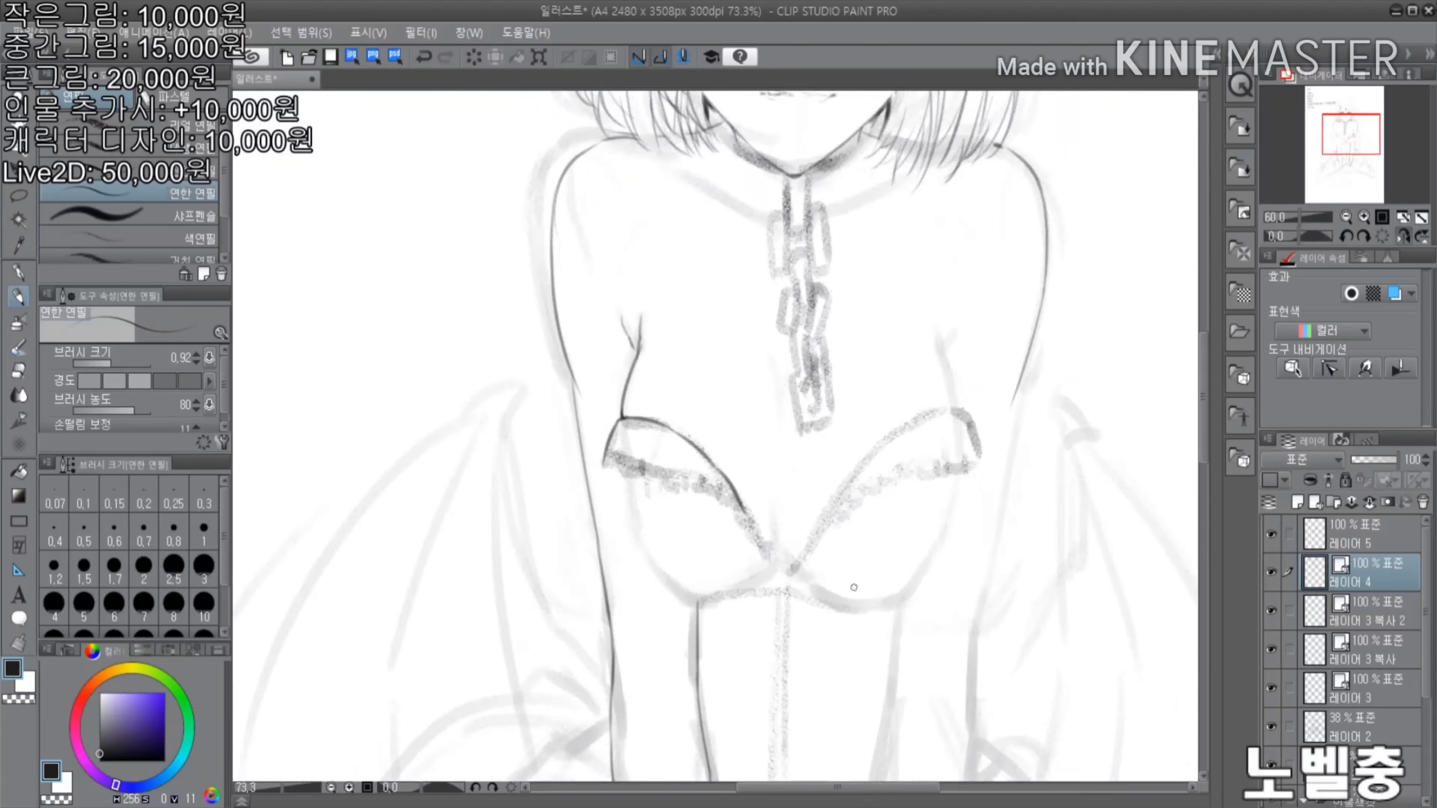
{"action": "scroll", "coordinate": [672, 456], "scroll_direction": "up", "scroll_amount": 3}
{"action": "mouse_move", "coordinate": [672, 456]}
{"action": "left_mouse_down"}
{"action": "mouse_move", "coordinate": [730, 548]}
{"action": "mouse_move", "coordinate": [738, 600]}
{"action": "left_mouse_up"}
Line the lower edge of the left cup's trim down to the centre and set 레이어 5's opacity to 38%
{"action": "scroll", "coordinate": [674, 279], "scroll_direction": "up", "scroll_amount": 5}
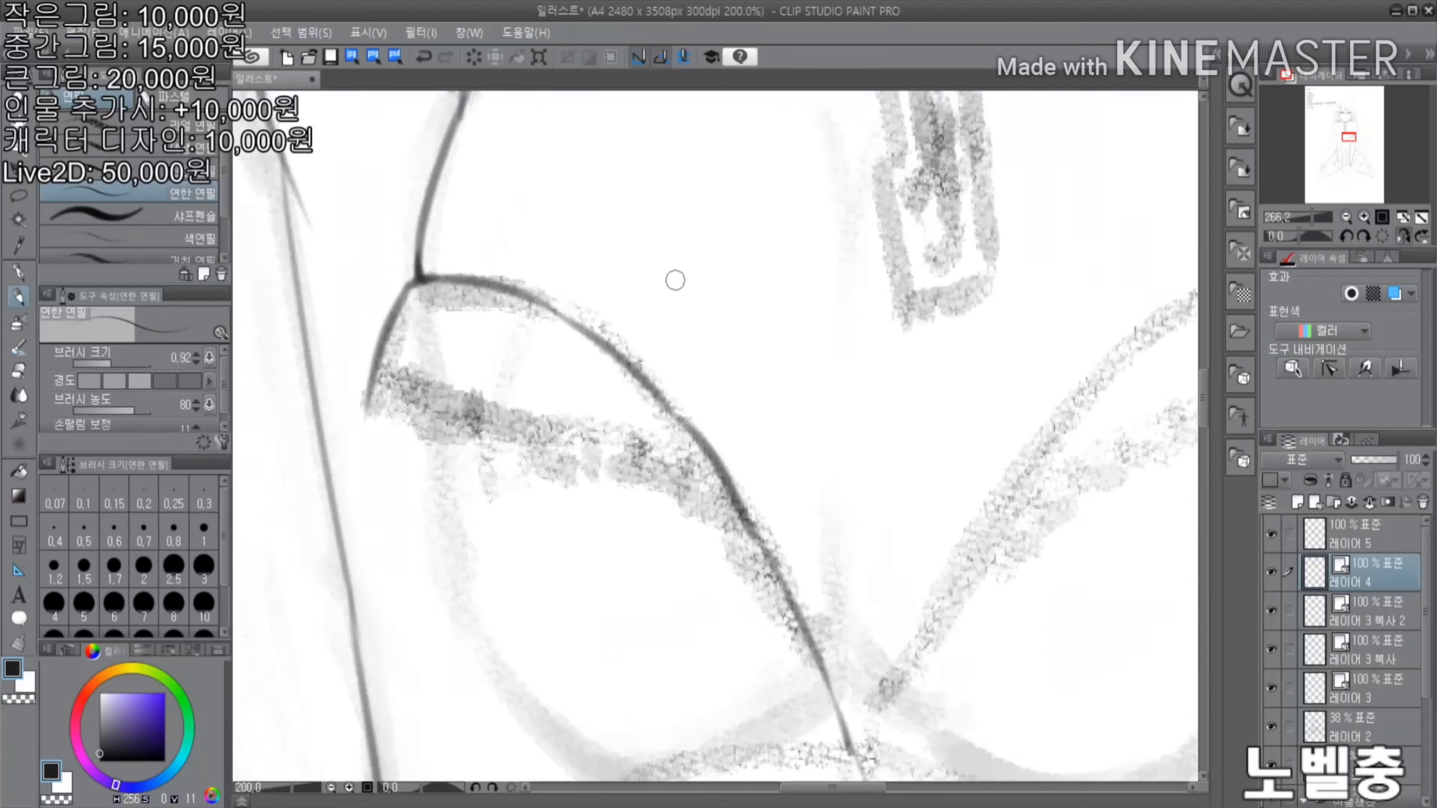
{"action": "mouse_move", "coordinate": [354, 387]}
{"action": "left_mouse_down"}
{"action": "mouse_move", "coordinate": [412, 352]}
{"action": "mouse_move", "coordinate": [643, 411]}
{"action": "mouse_move", "coordinate": [839, 508]}
{"action": "mouse_move", "coordinate": [885, 565]}
{"action": "left_mouse_up"}
{"action": "scroll", "coordinate": [884, 565], "scroll_direction": "down", "scroll_amount": 3}
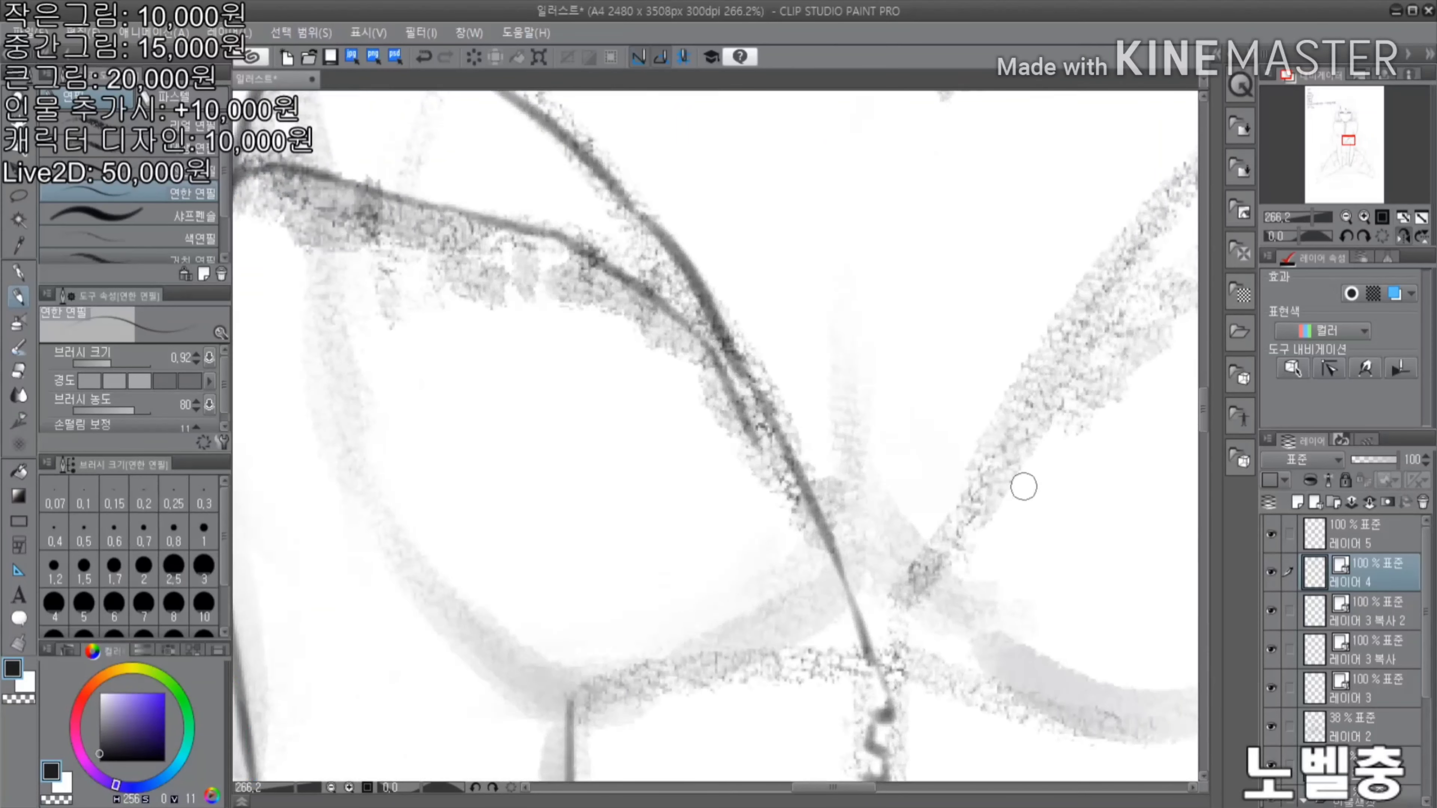
{"action": "scroll", "coordinate": [444, 465], "scroll_direction": "up", "scroll_amount": 2}
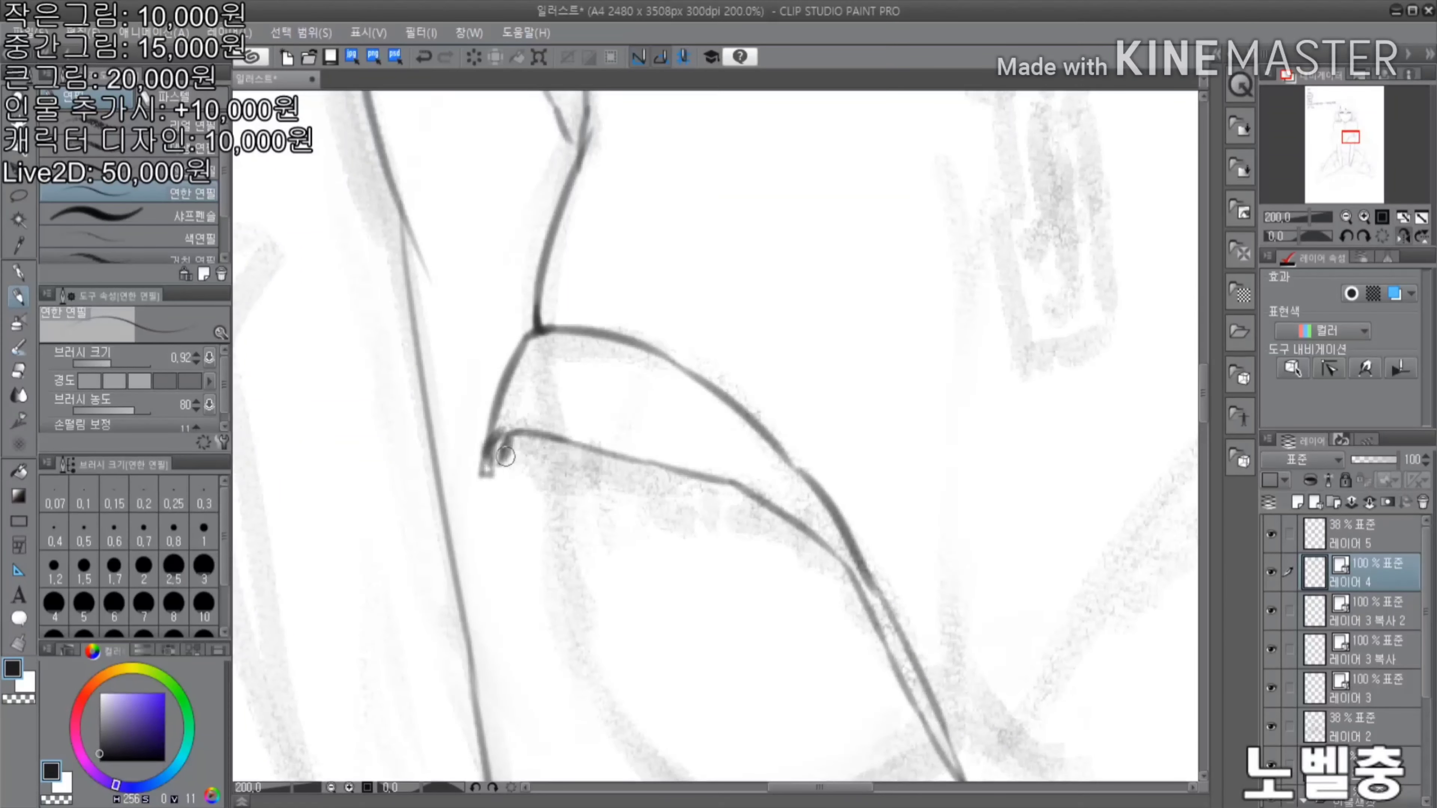
Draw a row of small ruffles under the outer part of the left cup's trim
{"action": "scroll", "coordinate": [543, 457], "scroll_direction": "down", "scroll_amount": 5}
{"action": "scroll", "coordinate": [543, 457], "scroll_direction": "up", "scroll_amount": 4}
{"action": "scroll", "coordinate": [566, 441], "scroll_direction": "down", "scroll_amount": 4}
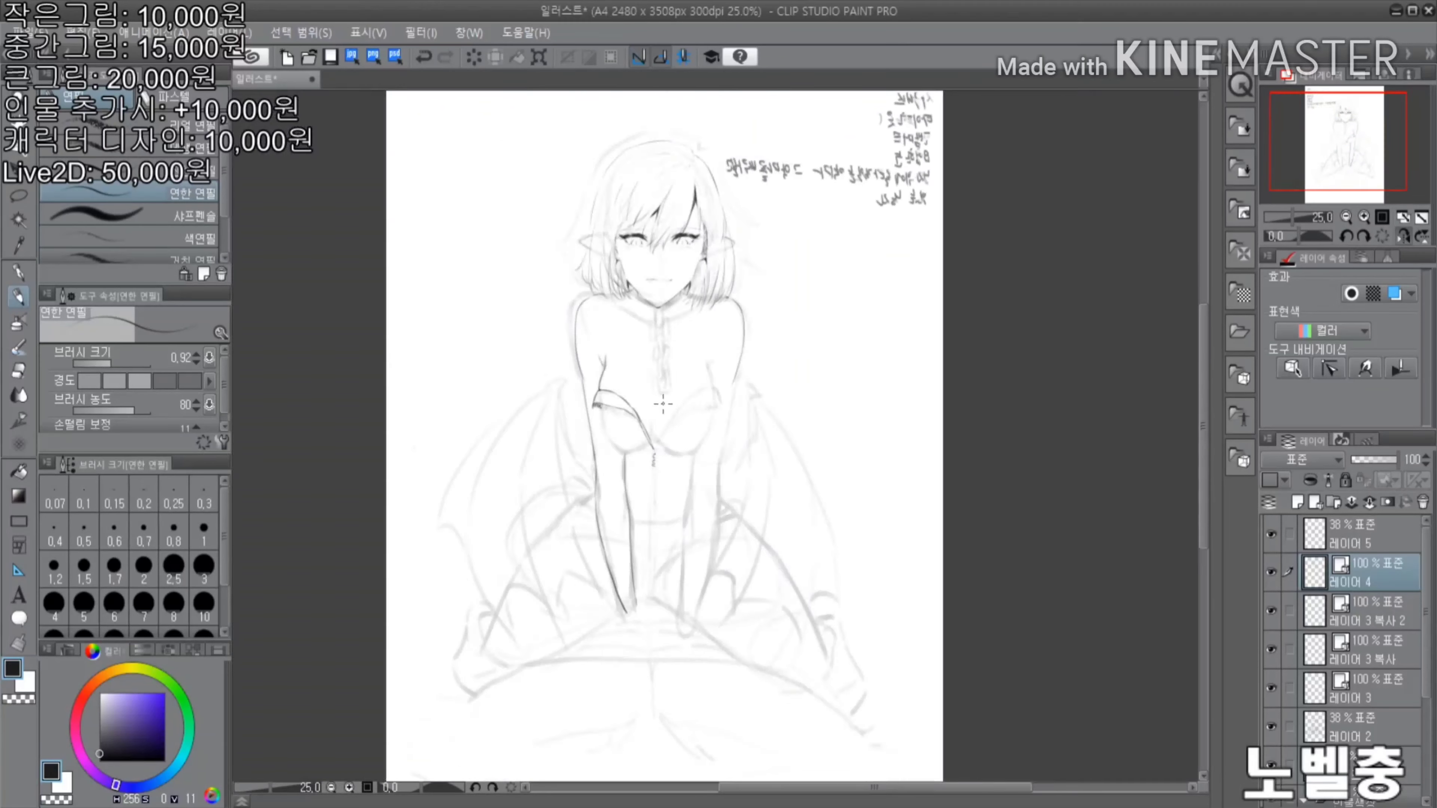
{"action": "scroll", "coordinate": [617, 416], "scroll_direction": "up", "scroll_amount": 5}
{"action": "scroll", "coordinate": [617, 416], "scroll_direction": "up", "scroll_amount": 2}
{"action": "mouse_move", "coordinate": [390, 346]}
{"action": "left_mouse_down"}
{"action": "mouse_move", "coordinate": [423, 370]}
{"action": "mouse_move", "coordinate": [479, 357]}
{"action": "mouse_move", "coordinate": [489, 383]}
{"action": "mouse_move", "coordinate": [495, 368]}
{"action": "mouse_move", "coordinate": [578, 386]}
{"action": "mouse_move", "coordinate": [639, 422]}
{"action": "left_mouse_up"}
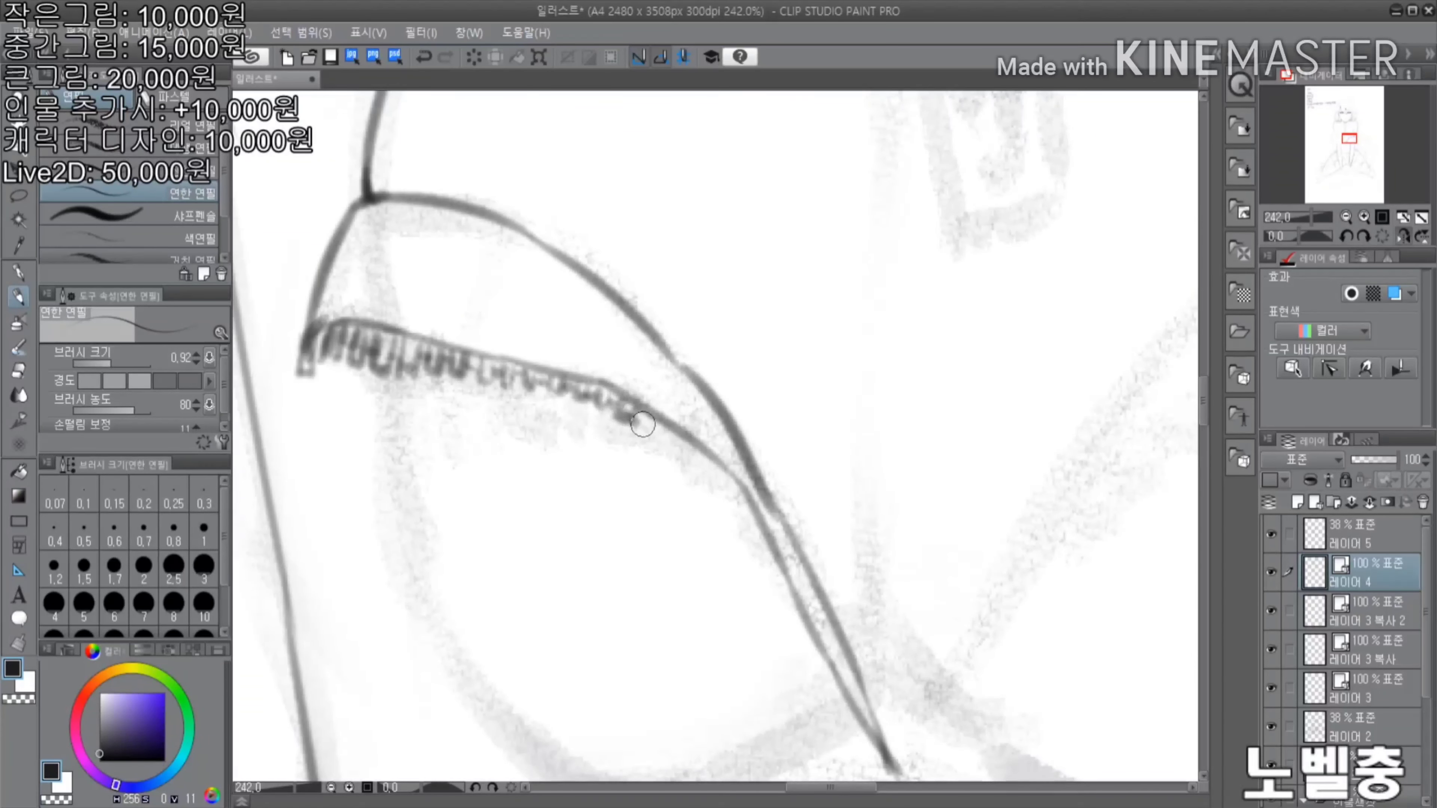
{"action": "scroll", "coordinate": [639, 422], "scroll_direction": "down", "scroll_amount": 2}
{"action": "scroll", "coordinate": [588, 322], "scroll_direction": "up", "scroll_amount": 4}
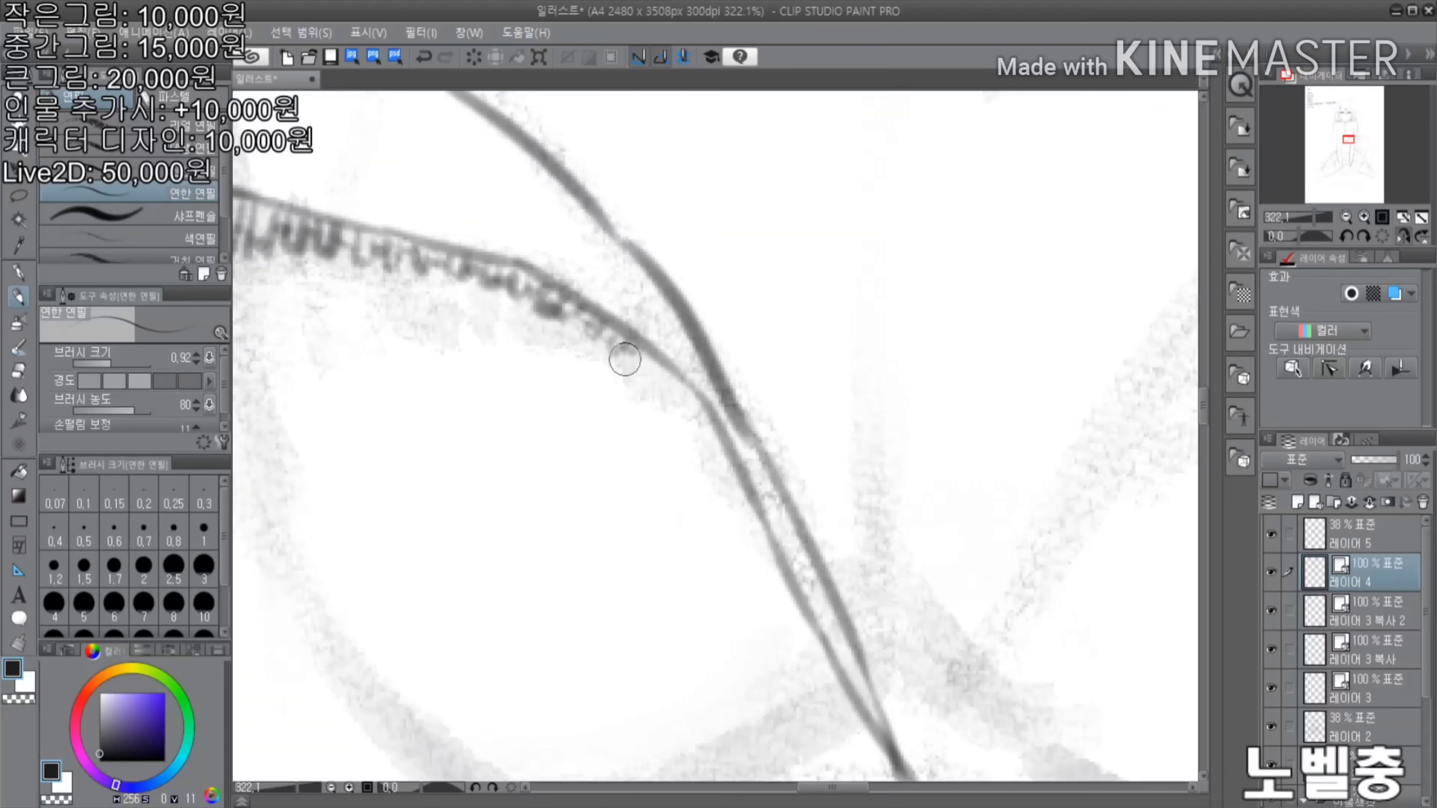
Extend the ruffles along the inner curve of the left cup's trim and undo the last stroke
{"action": "mouse_move", "coordinate": [625, 360]}
{"action": "left_mouse_down"}
{"action": "mouse_move", "coordinate": [681, 408]}
{"action": "mouse_move", "coordinate": [607, 407]}
{"action": "mouse_move", "coordinate": [643, 531]}
{"action": "mouse_move", "coordinate": [646, 513]}
{"action": "mouse_move", "coordinate": [862, 580]}
{"action": "left_mouse_up"}
{"action": "scroll", "coordinate": [677, 404], "scroll_direction": "down", "scroll_amount": 5}
{"action": "scroll", "coordinate": [806, 535], "scroll_direction": "up", "scroll_amount": 3}
{"action": "scroll", "coordinate": [807, 534], "scroll_direction": "up", "scroll_amount": 3}
{"action": "key", "text": "ctrl+z"}
Outline the side and underside of the left cup and add broken crease lines towards the centre
{"action": "scroll", "coordinate": [862, 580], "scroll_direction": "up", "scroll_amount": 2}
{"action": "left_click_drag", "start_coordinate": [628, 569], "coordinate": [683, 552]}
{"action": "left_click_drag", "start_coordinate": [772, 552], "coordinate": [806, 561]}
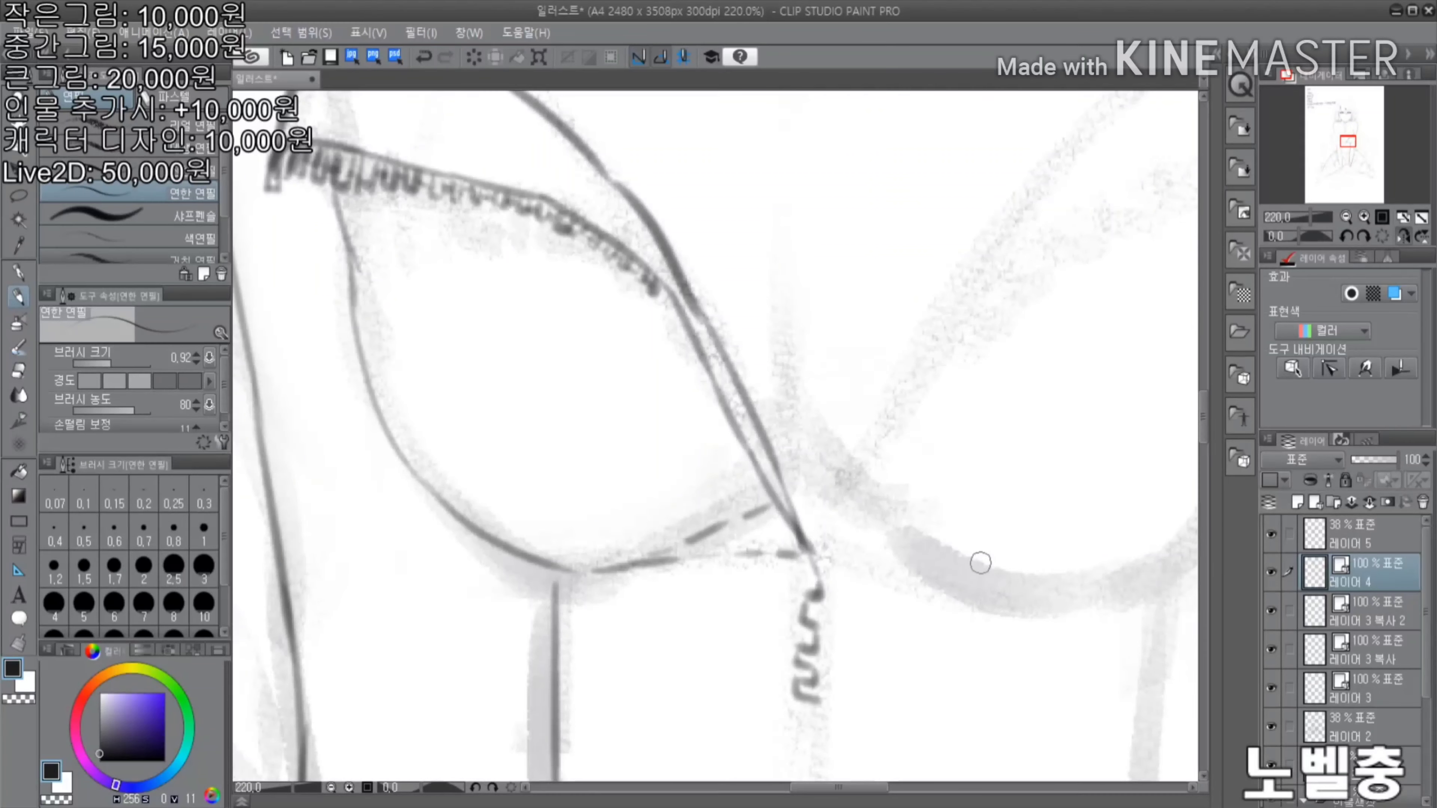
{"action": "scroll", "coordinate": [866, 567], "scroll_direction": "down", "scroll_amount": 2}
{"action": "scroll", "coordinate": [653, 244], "scroll_direction": "down", "scroll_amount": 3}
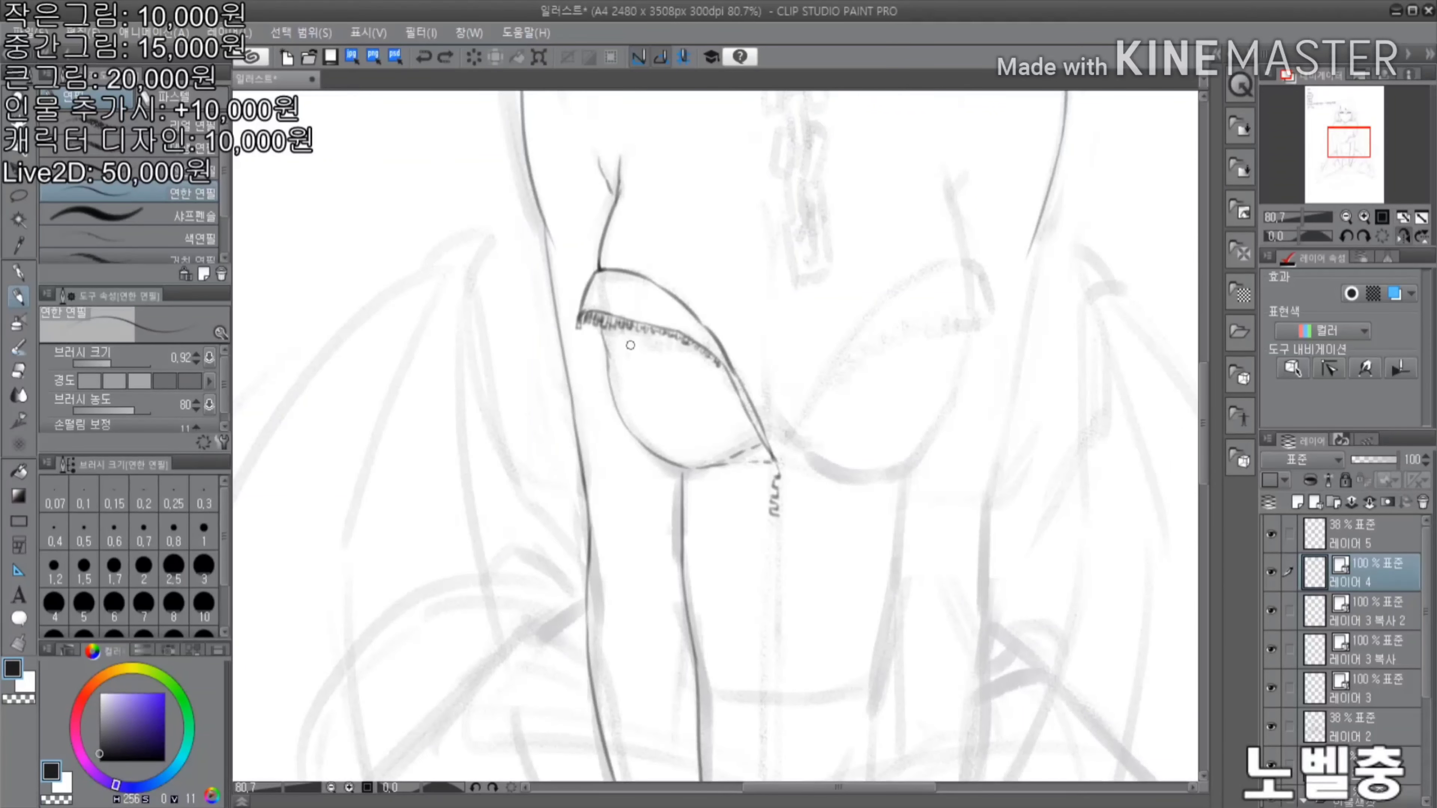
Line the upper and lower edges of the trim on the character's right cup, redoing the first stroke
{"action": "scroll", "coordinate": [630, 345], "scroll_direction": "up", "scroll_amount": 2}
{"action": "key", "text": "h"}
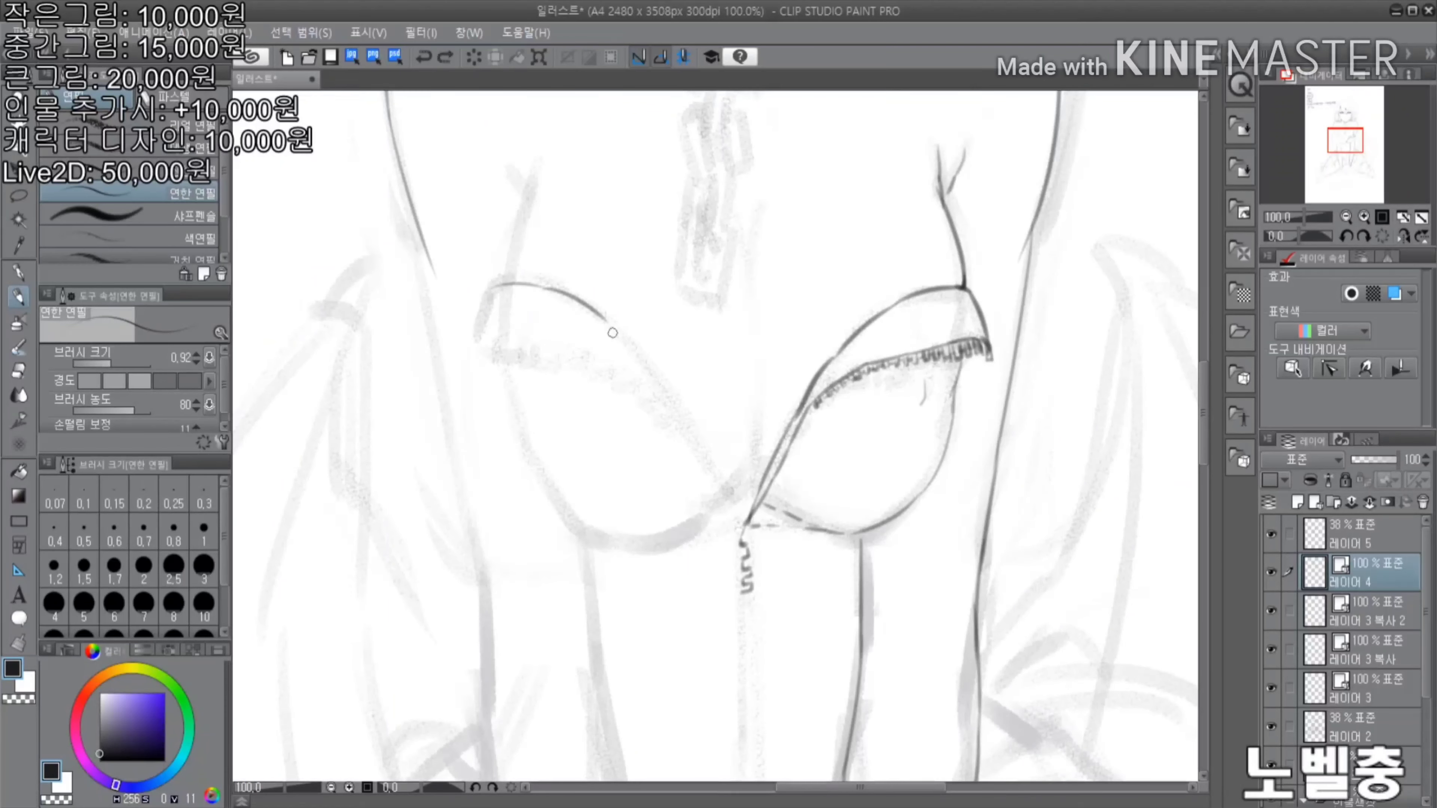
{"action": "key", "text": "ctrl+z"}
{"action": "left_click_drag", "start_coordinate": [458, 344], "coordinate": [662, 423]}
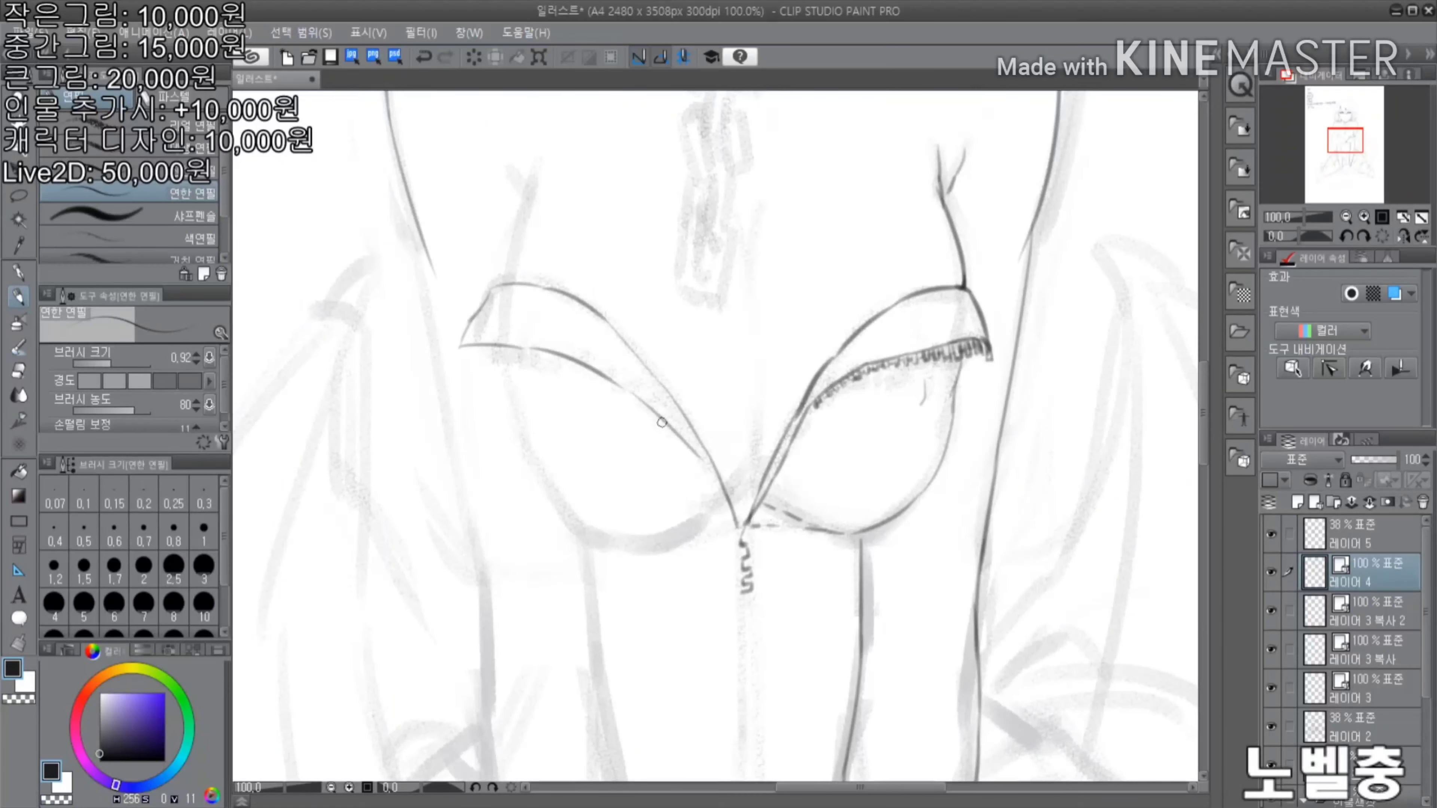
Draw the broken centre line of the chest and the dark notch where the two cups meet
{"action": "scroll", "coordinate": [718, 508], "scroll_direction": "down", "scroll_amount": 2}
{"action": "scroll", "coordinate": [753, 453], "scroll_direction": "up", "scroll_amount": 4}
{"action": "left_click_drag", "start_coordinate": [756, 438], "coordinate": [750, 508]}
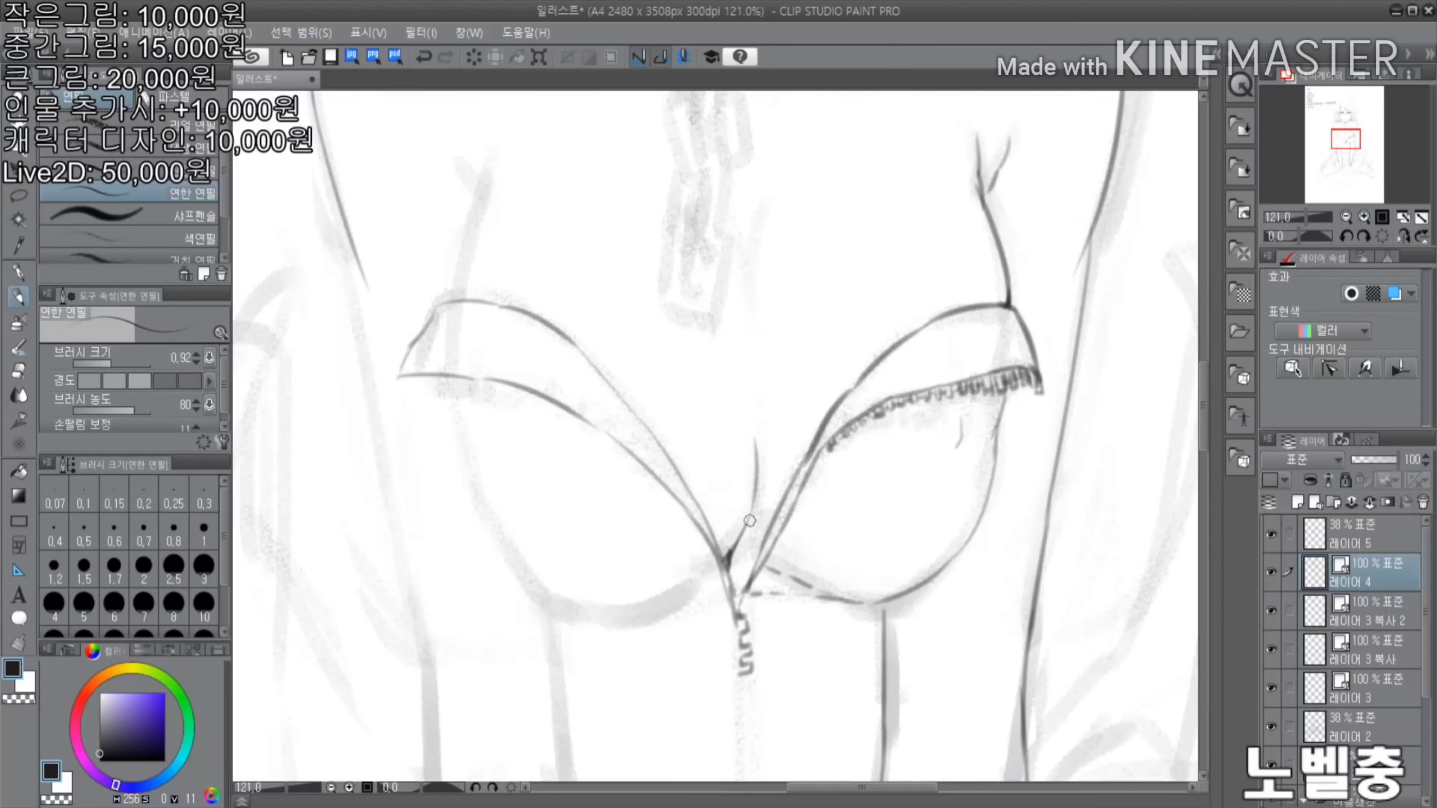
{"action": "key", "text": "h"}
{"action": "left_click_drag", "start_coordinate": [686, 234], "coordinate": [729, 327]}
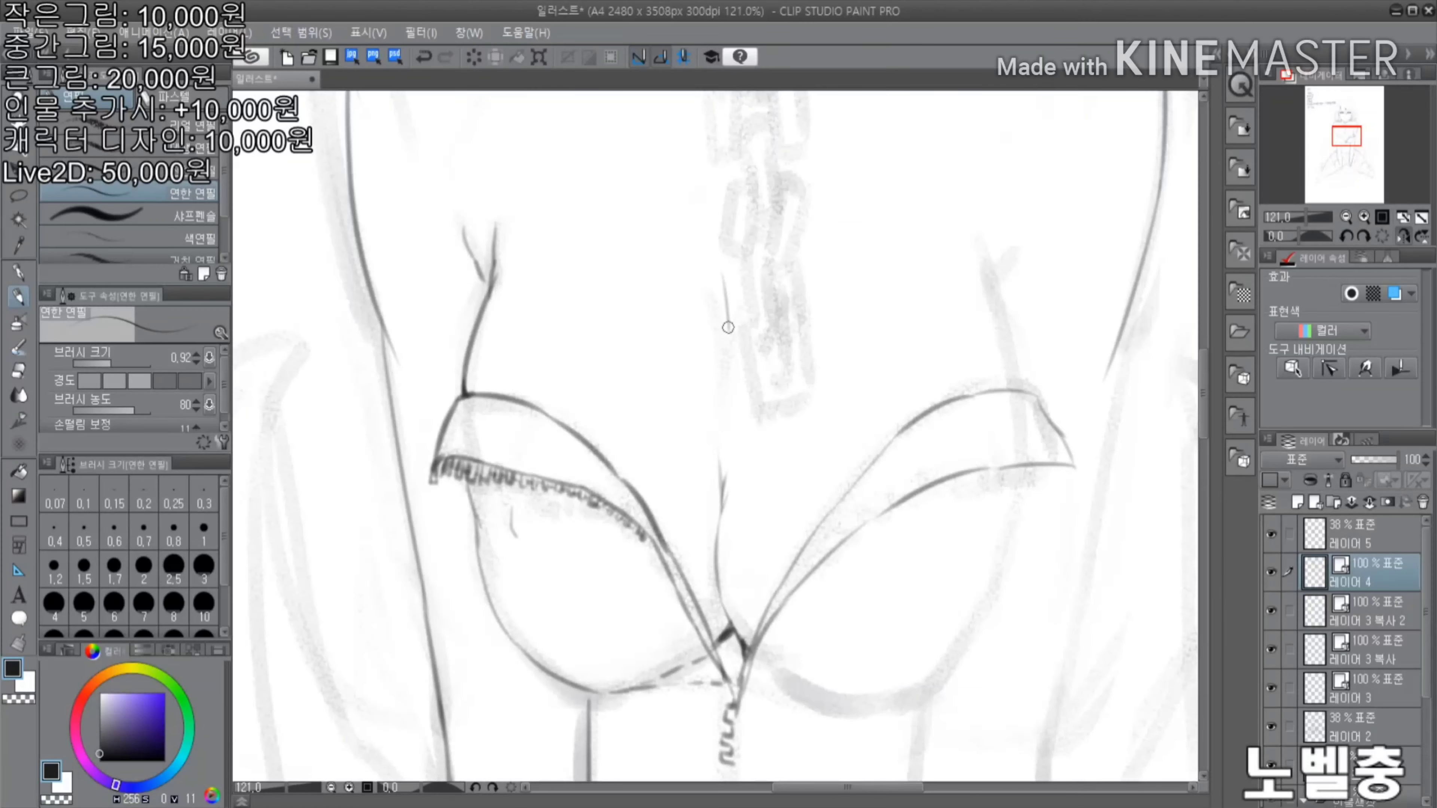
{"action": "scroll", "coordinate": [721, 388], "scroll_direction": "down", "scroll_amount": 3}
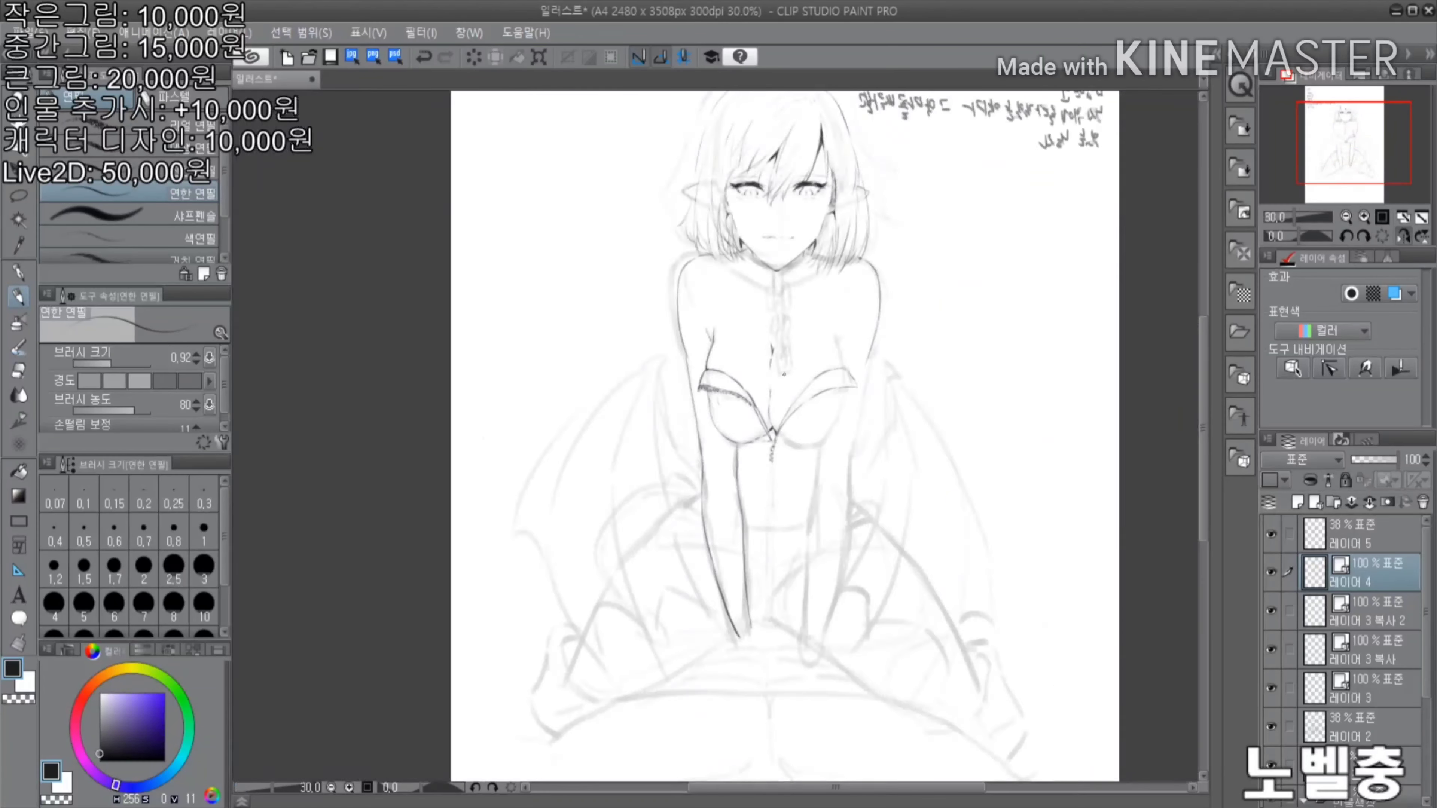
{"action": "scroll", "coordinate": [721, 389], "scroll_direction": "up", "scroll_amount": 4}
Line the right armpit crease and chest side, and darken the corner where they meet the right cup
{"action": "left_click", "coordinate": [1401, 237]}
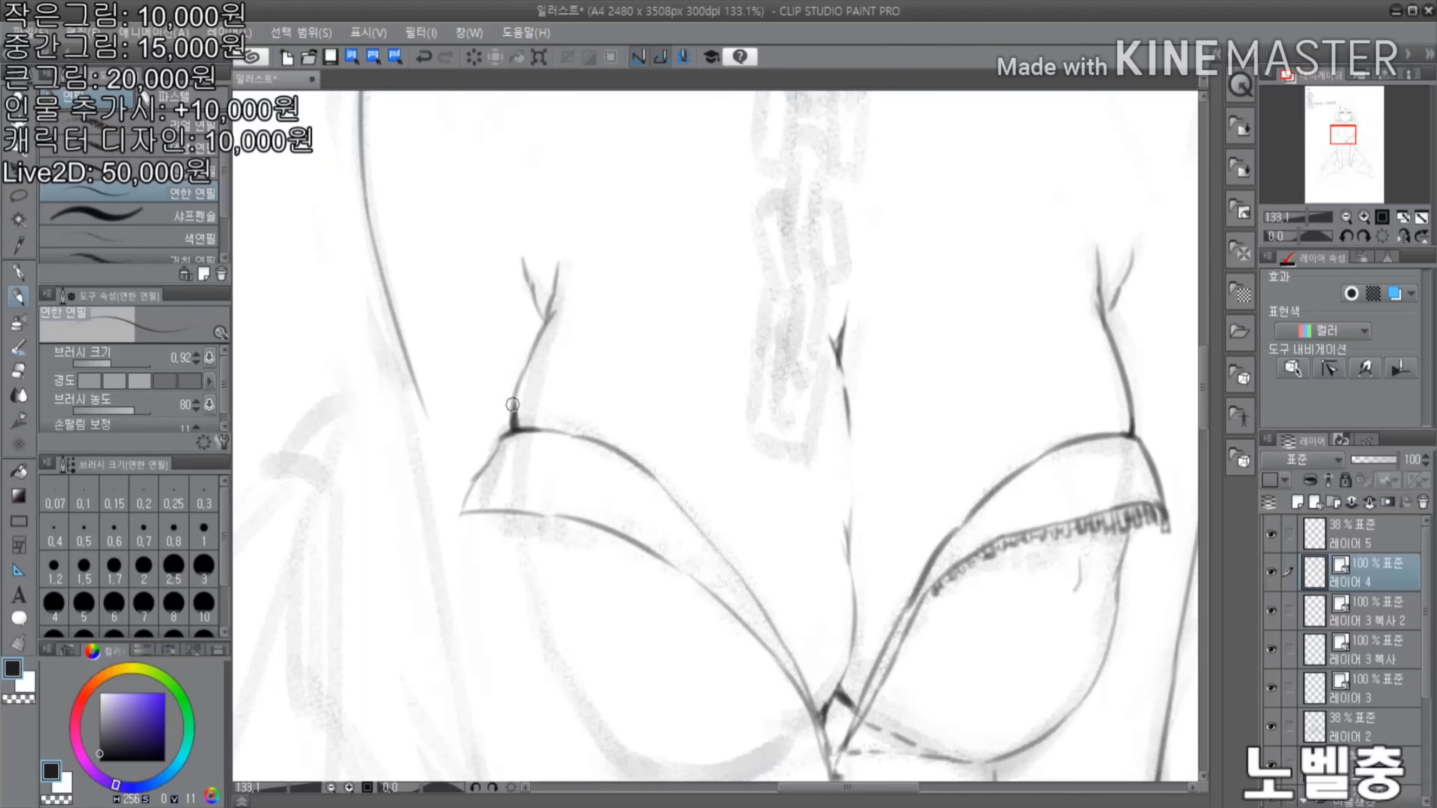
{"action": "scroll", "coordinate": [509, 432], "scroll_direction": "down", "scroll_amount": 3}
{"action": "scroll", "coordinate": [594, 256], "scroll_direction": "up", "scroll_amount": 3}
{"action": "scroll", "coordinate": [340, 225], "scroll_direction": "up", "scroll_amount": 2}
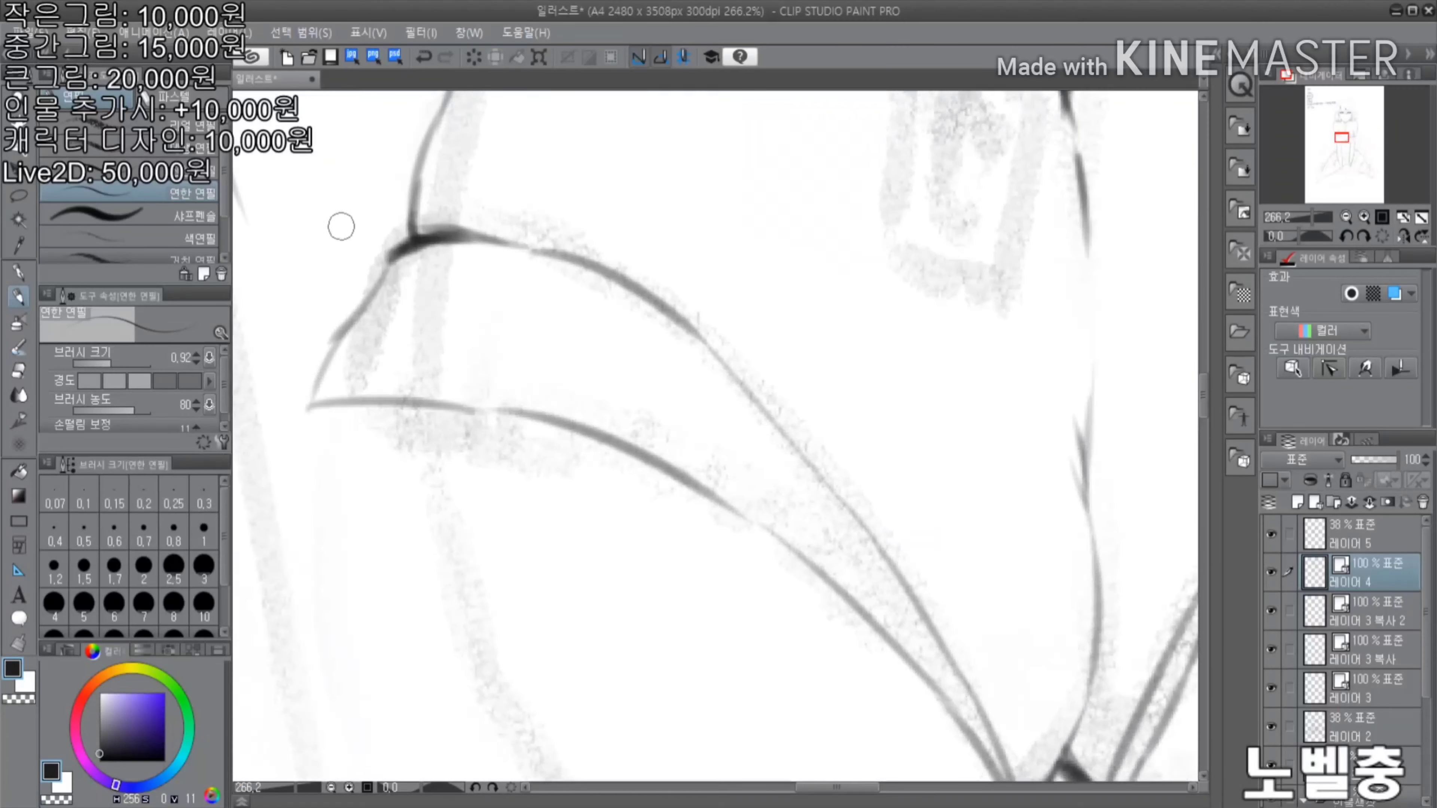
Draw small ruffles under the outer end of the right cup's trim
{"action": "left_click_drag", "start_coordinate": [313, 398], "coordinate": [362, 430]}
{"action": "scroll", "coordinate": [363, 430], "scroll_direction": "down", "scroll_amount": 3}
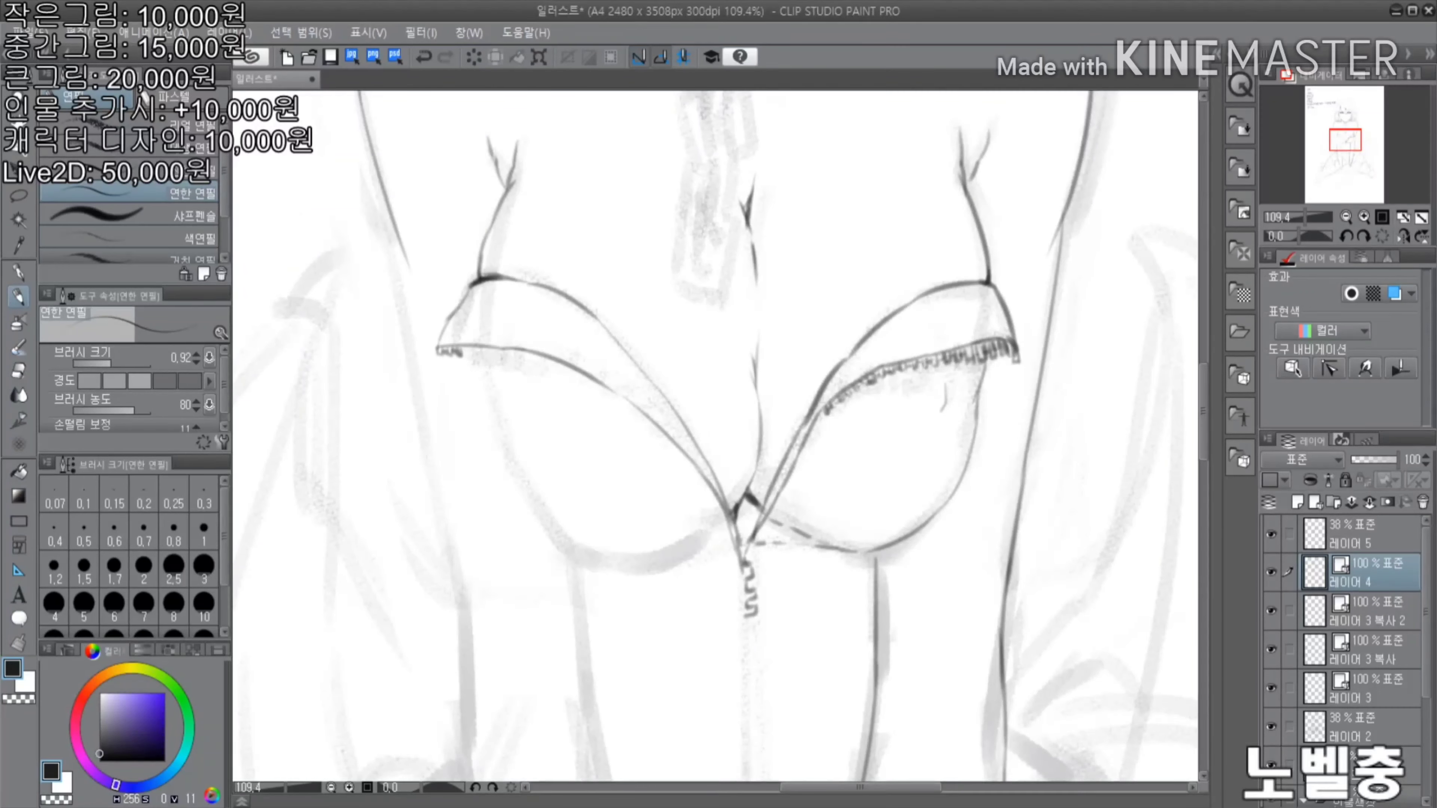
{"action": "scroll", "coordinate": [384, 380], "scroll_direction": "up", "scroll_amount": 3}
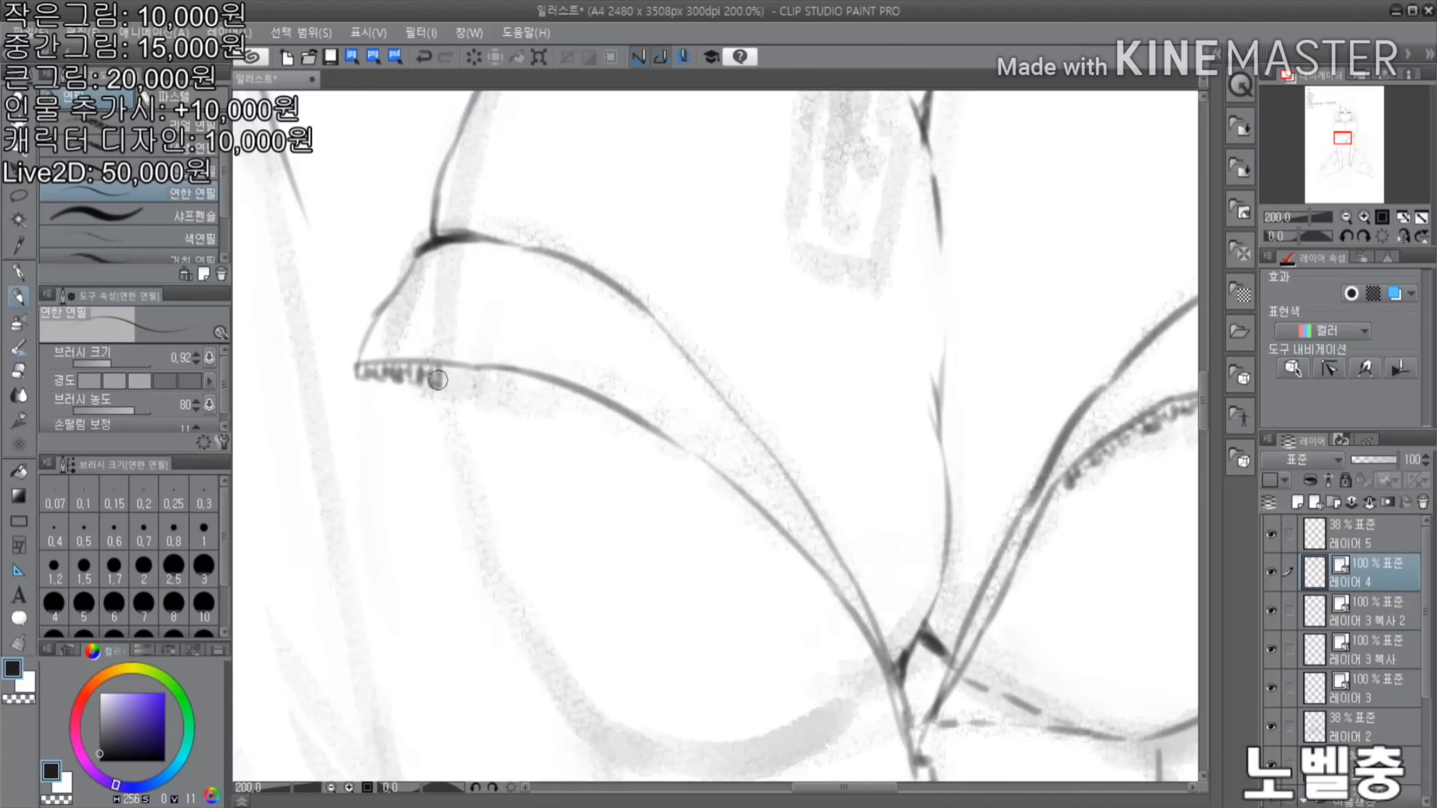
{"action": "scroll", "coordinate": [437, 380], "scroll_direction": "down", "scroll_amount": 4}
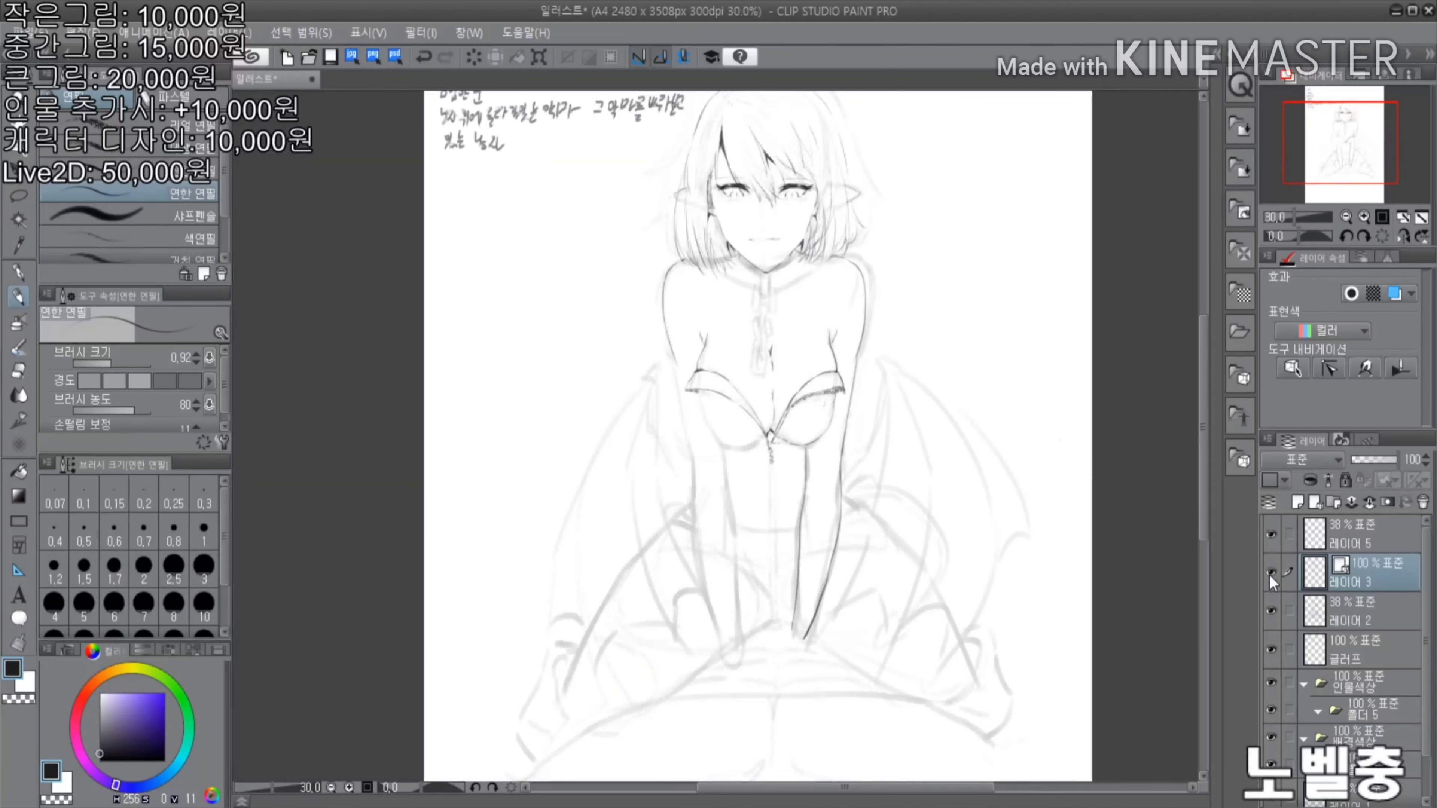
Hide and reshow the rough sketch layer as a check, and line the left cup's outer curve with a dashed seam along its lower edge
{"action": "left_click", "coordinate": [1271, 612]}
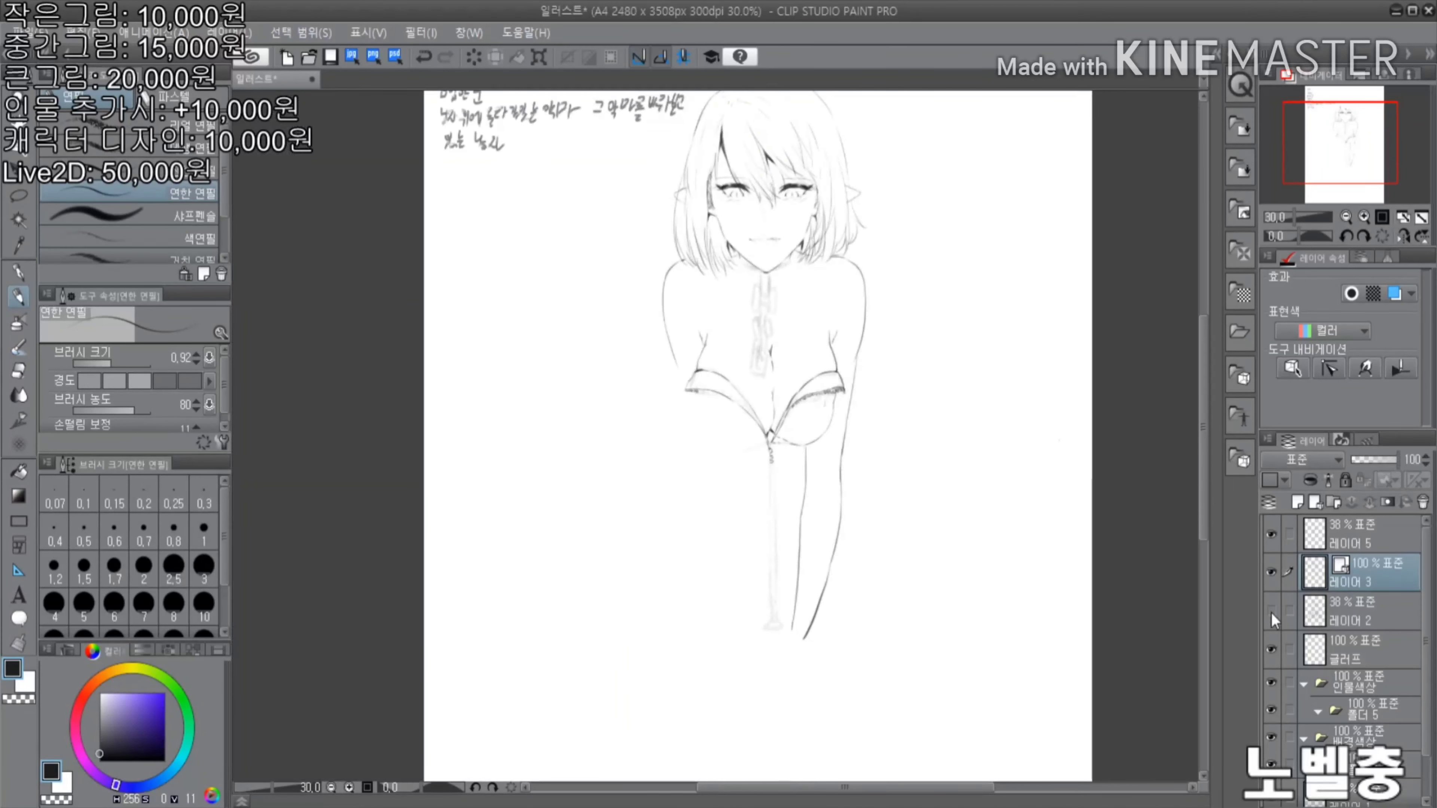
{"action": "left_click", "coordinate": [1271, 611]}
{"action": "scroll", "coordinate": [760, 395], "scroll_direction": "up", "scroll_amount": 5}
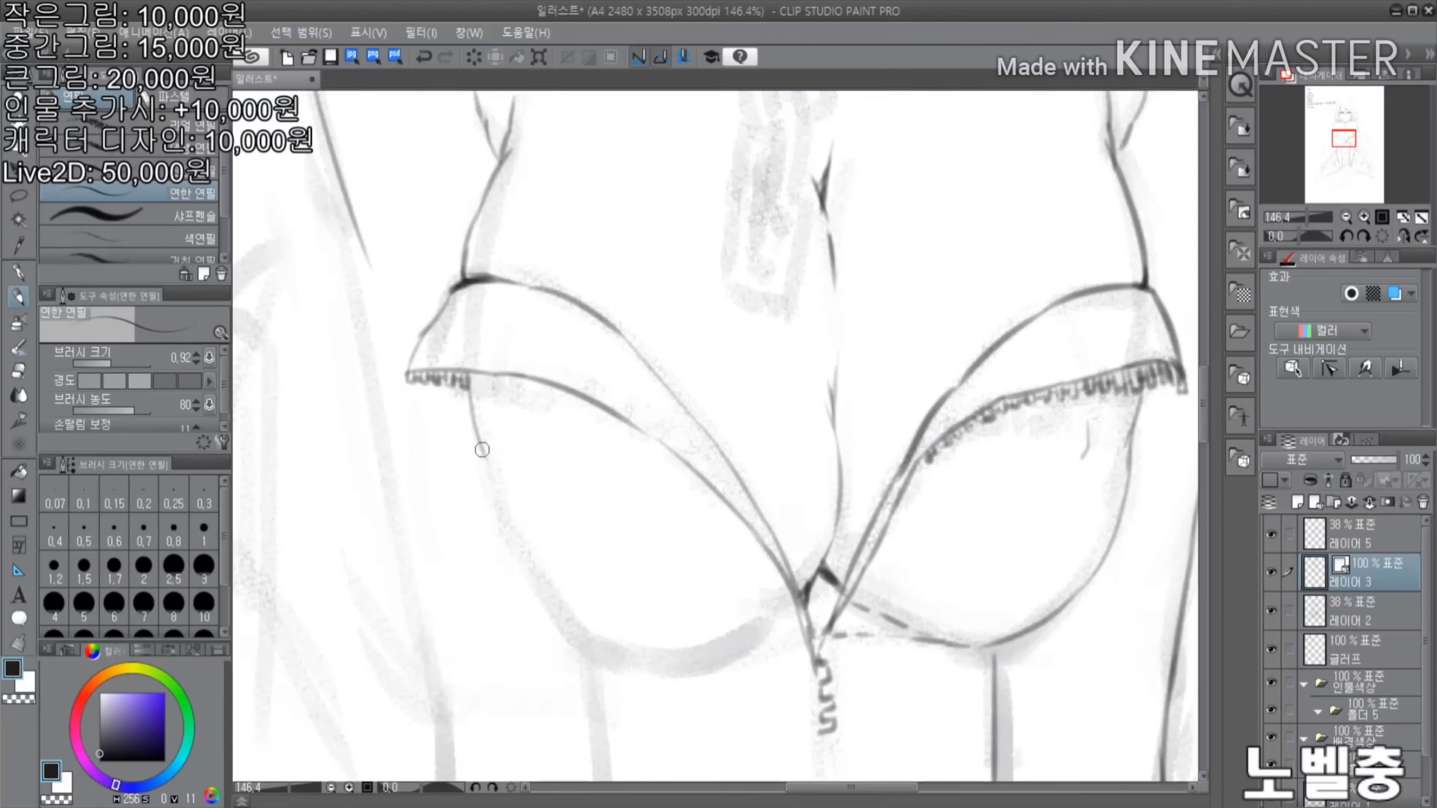
{"action": "left_click_drag", "start_coordinate": [482, 449], "coordinate": [489, 501]}
{"action": "left_click_drag", "start_coordinate": [569, 626], "coordinate": [674, 658]}
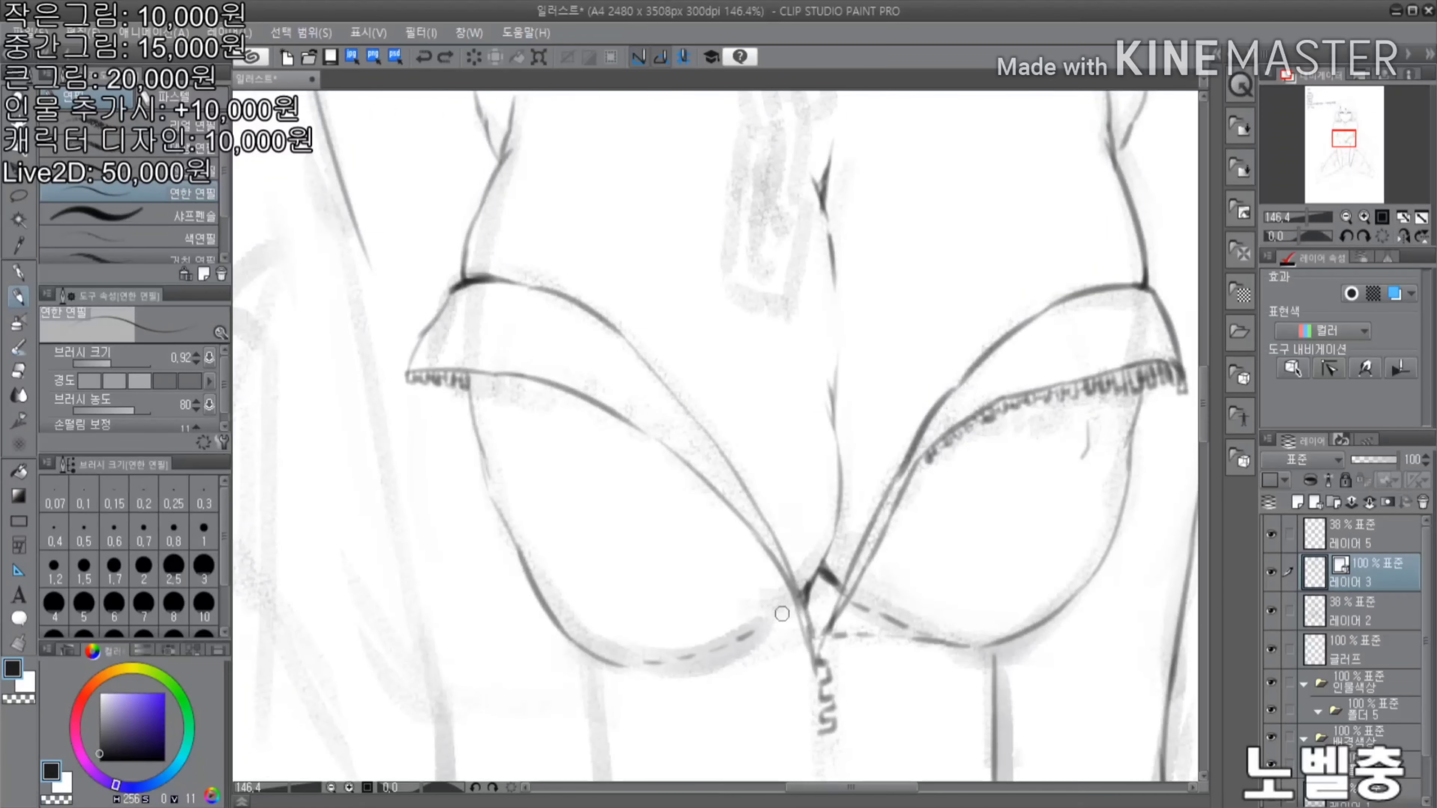
Add dashed seam lines inside the cups and down both sides of the bodice, and extend the left arm's outer line toward the elbow
{"action": "scroll", "coordinate": [741, 418], "scroll_direction": "down", "scroll_amount": 3}
{"action": "scroll", "coordinate": [632, 449], "scroll_direction": "down", "scroll_amount": 1}
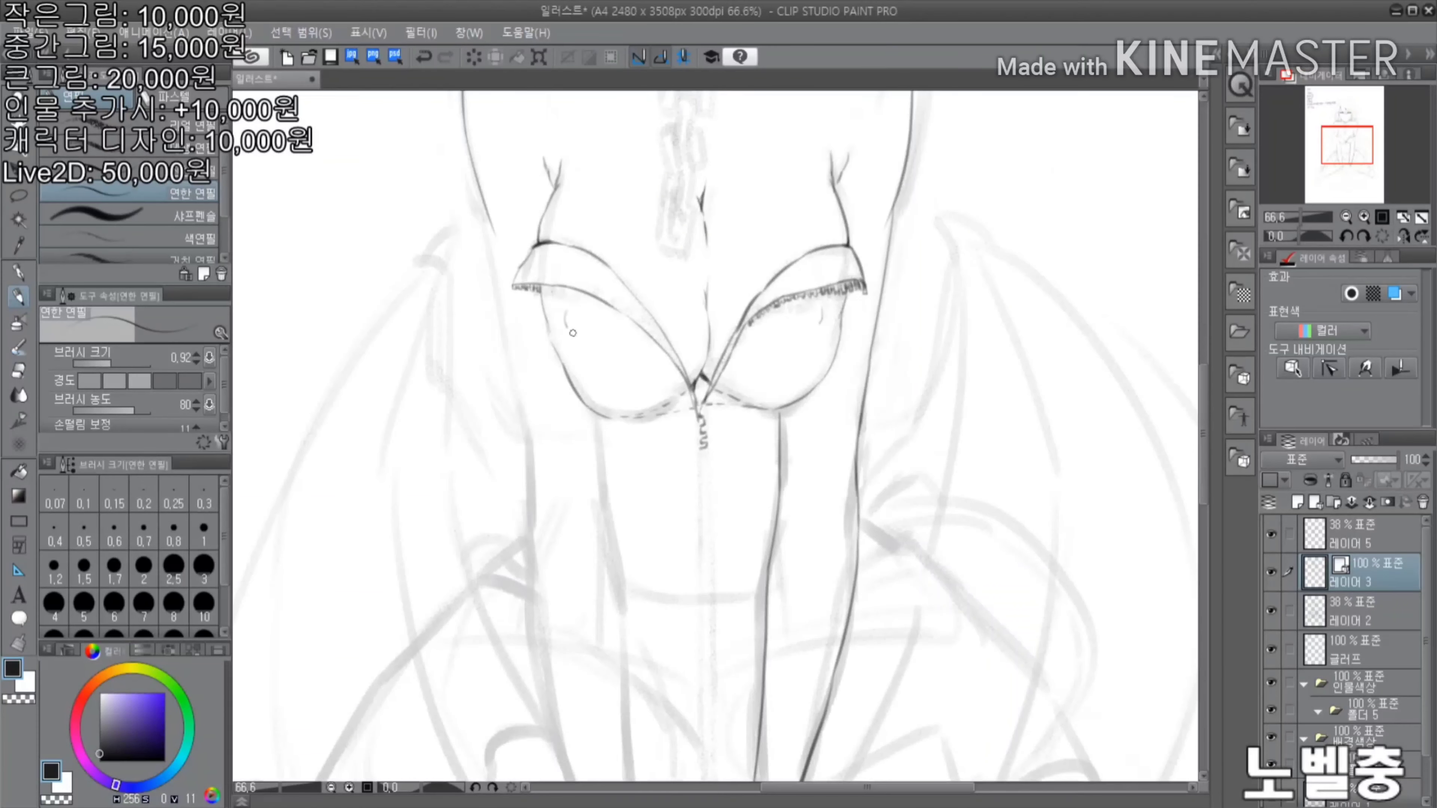
{"action": "scroll", "coordinate": [614, 512], "scroll_direction": "down", "scroll_amount": 3}
{"action": "scroll", "coordinate": [492, 231], "scroll_direction": "up", "scroll_amount": 4}
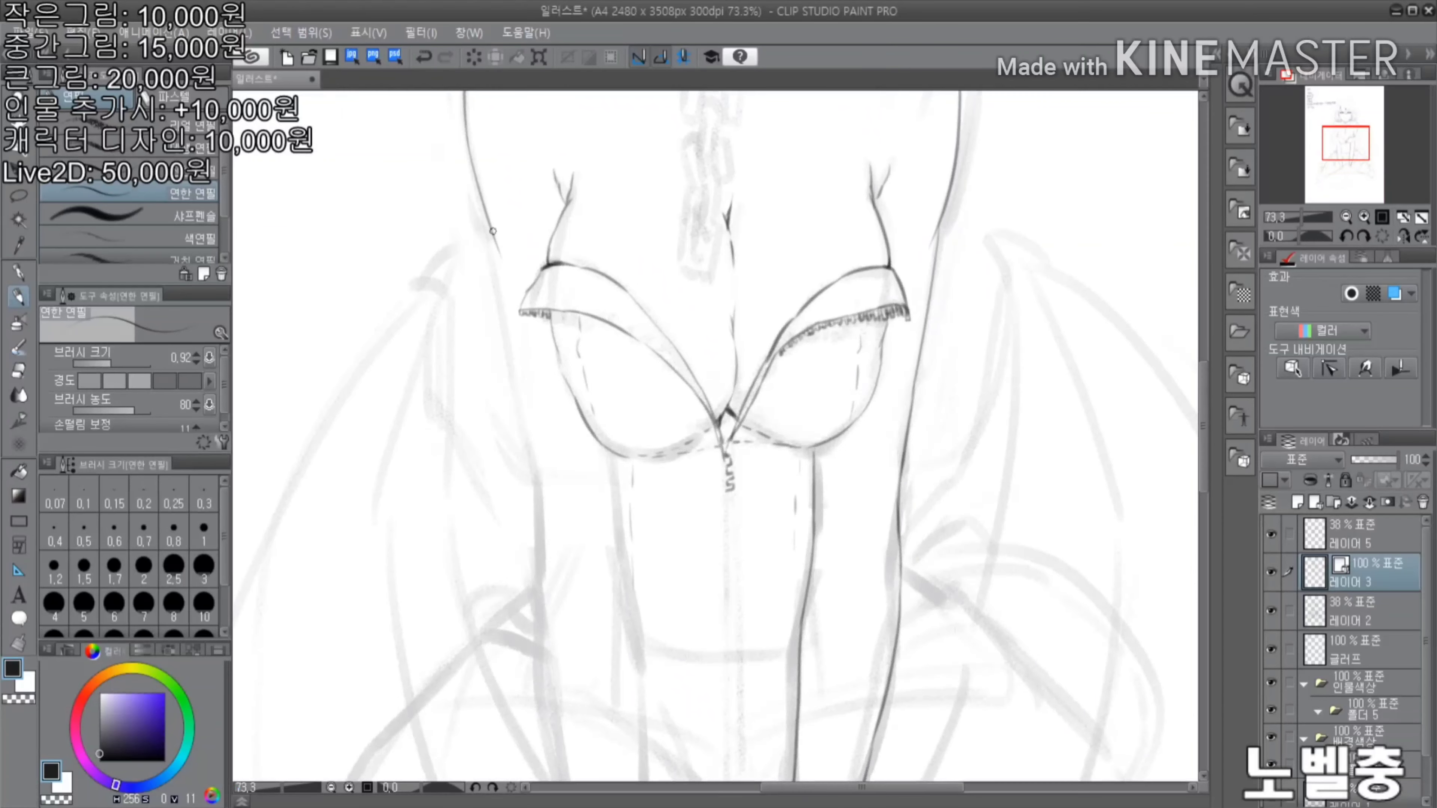
{"action": "scroll", "coordinate": [537, 527], "scroll_direction": "down", "scroll_amount": 4}
{"action": "scroll", "coordinate": [678, 396], "scroll_direction": "up", "scroll_amount": 4}
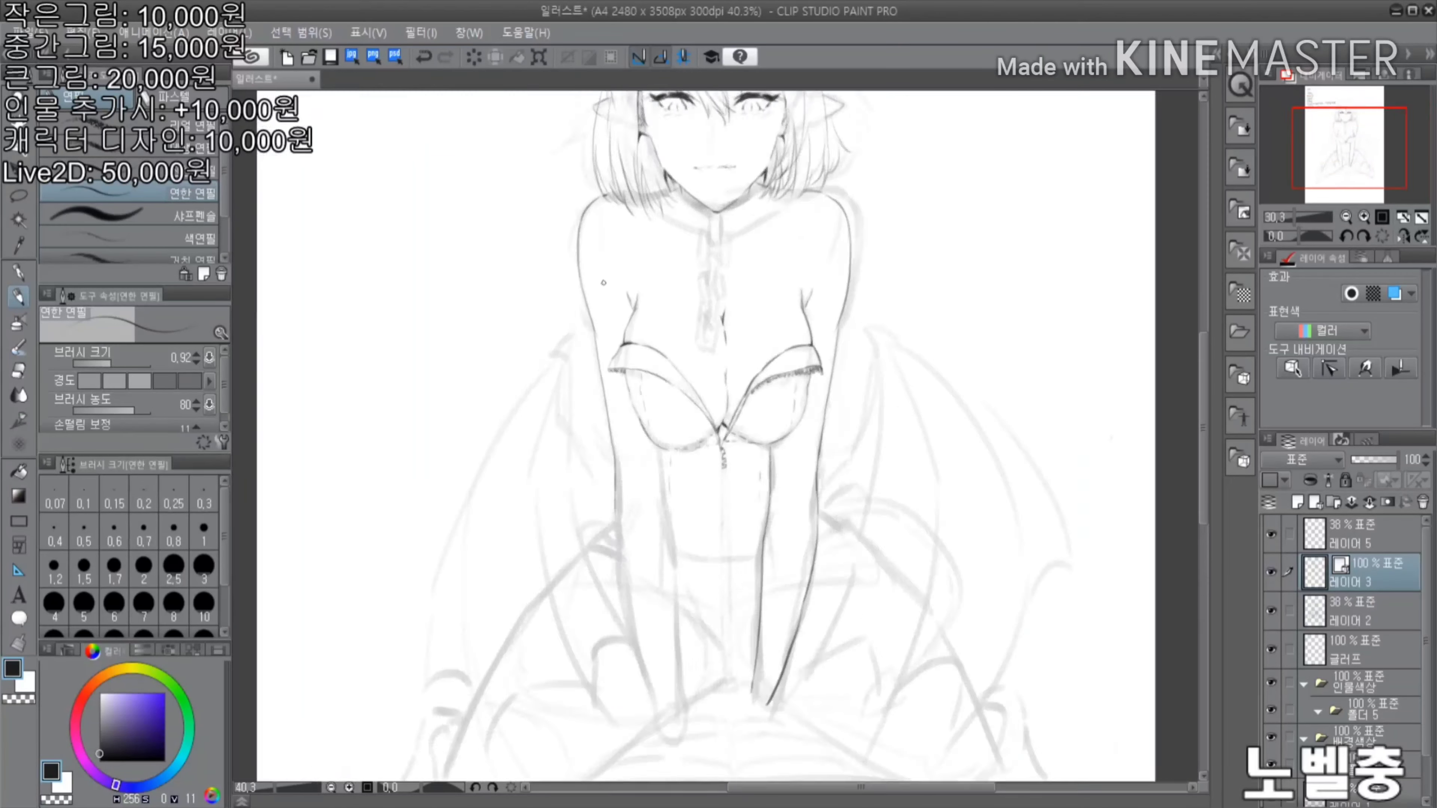
{"action": "scroll", "coordinate": [763, 536], "scroll_direction": "down", "scroll_amount": 4}
Line the sides and lower edge of the collar beneath the chin, undoing a stray stroke
{"action": "scroll", "coordinate": [753, 218], "scroll_direction": "up", "scroll_amount": 7}
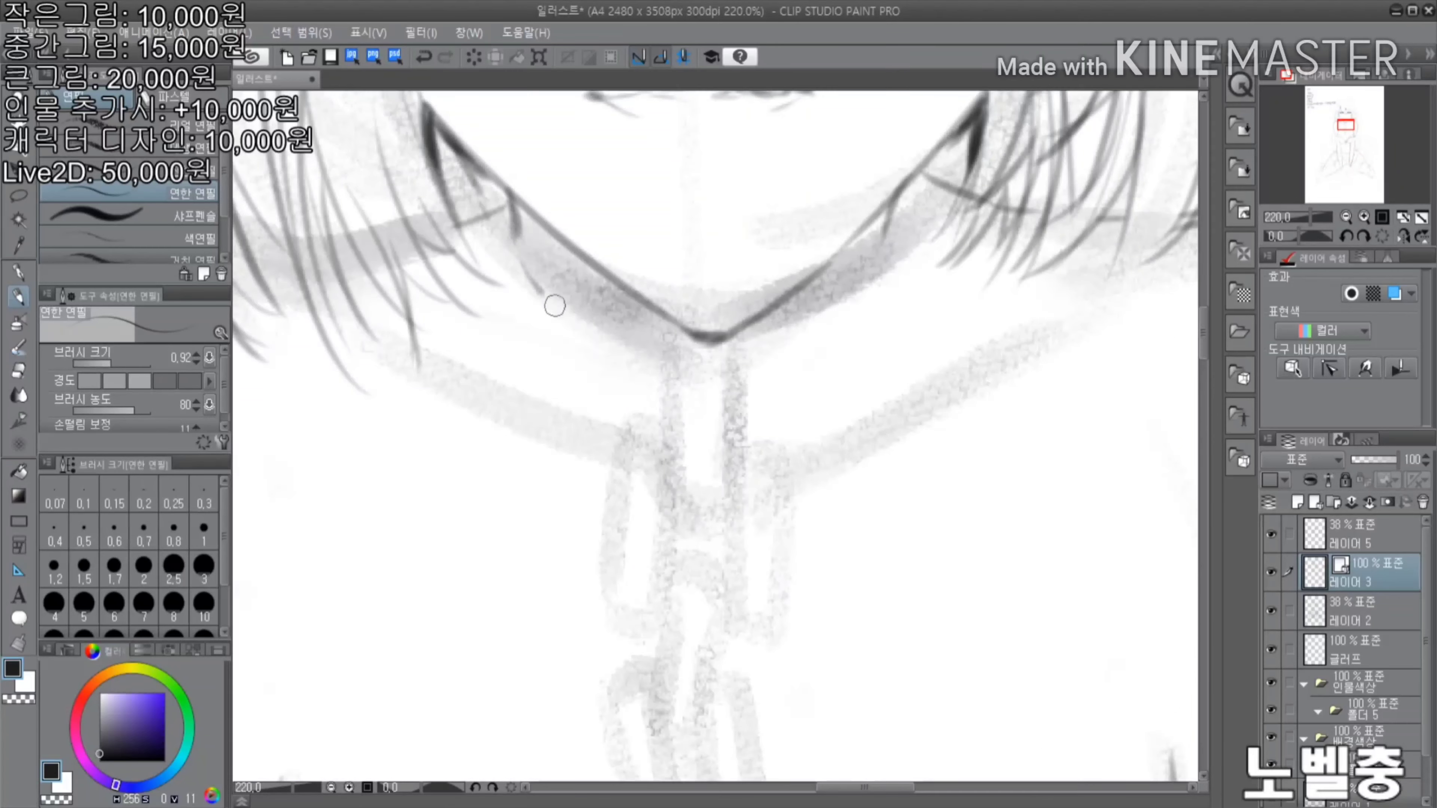
{"action": "left_click_drag", "start_coordinate": [738, 363], "coordinate": [802, 356]}
{"action": "scroll", "coordinate": [552, 234], "scroll_direction": "up", "scroll_amount": 1}
{"action": "left_click_drag", "start_coordinate": [552, 234], "coordinate": [648, 352]}
{"action": "scroll", "coordinate": [706, 369], "scroll_direction": "up", "scroll_amount": 1}
{"action": "left_click_drag", "start_coordinate": [583, 223], "coordinate": [619, 332]}
{"action": "key", "text": "ctrl+z"}
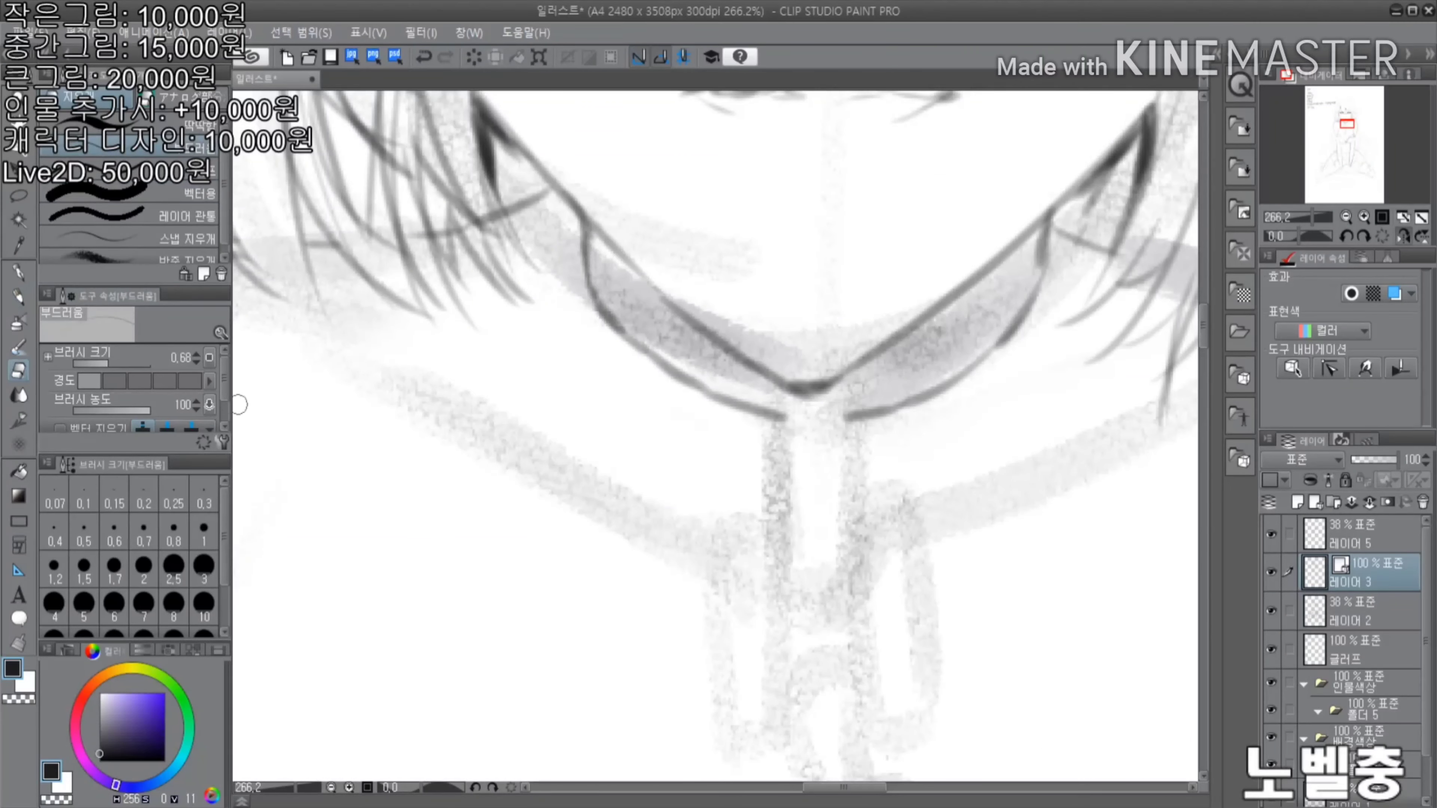
Draw the narrow link hanging from the collar's front, with small brackets on either side of its top
{"action": "left_click_drag", "start_coordinate": [784, 390], "coordinate": [784, 453]}
{"action": "mouse_move", "coordinate": [843, 391]}
{"action": "left_mouse_down"}
{"action": "mouse_move", "coordinate": [847, 452]}
{"action": "mouse_move", "coordinate": [783, 444]}
{"action": "left_mouse_up"}
{"action": "left_click_drag", "start_coordinate": [846, 509], "coordinate": [832, 594]}
{"action": "mouse_move", "coordinate": [780, 393]}
{"action": "left_mouse_down"}
{"action": "mouse_move", "coordinate": [761, 399]}
{"action": "mouse_move", "coordinate": [781, 436]}
{"action": "left_mouse_up"}
{"action": "left_click_drag", "start_coordinate": [852, 387], "coordinate": [872, 436]}
{"action": "scroll", "coordinate": [759, 357], "scroll_direction": "down", "scroll_amount": 5}
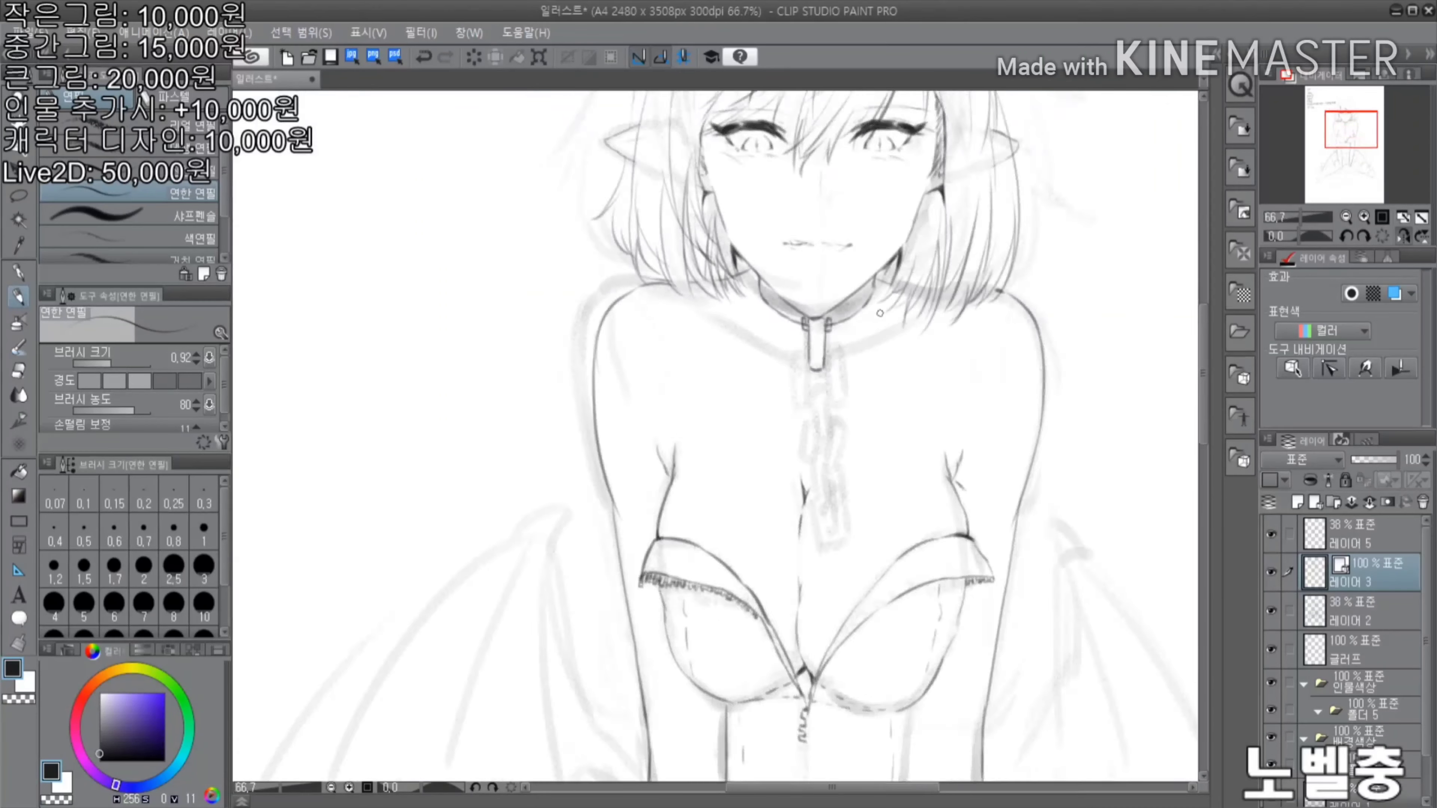
Draw the first wide square chain link below the collar and start the narrow slanted link passing through it
{"action": "scroll", "coordinate": [706, 292], "scroll_direction": "up", "scroll_amount": 4}
{"action": "mouse_move", "coordinate": [710, 309]}
{"action": "left_mouse_down"}
{"action": "mouse_move", "coordinate": [820, 297]}
{"action": "mouse_move", "coordinate": [820, 396]}
{"action": "left_mouse_up"}
{"action": "mouse_move", "coordinate": [713, 297]}
{"action": "left_mouse_down"}
{"action": "mouse_move", "coordinate": [735, 418]}
{"action": "mouse_move", "coordinate": [798, 447]}
{"action": "left_mouse_up"}
{"action": "mouse_move", "coordinate": [746, 394]}
{"action": "left_mouse_down"}
{"action": "mouse_move", "coordinate": [769, 462]}
{"action": "mouse_move", "coordinate": [820, 389]}
{"action": "left_mouse_up"}
{"action": "scroll", "coordinate": [647, 454], "scroll_direction": "down", "scroll_amount": 1}
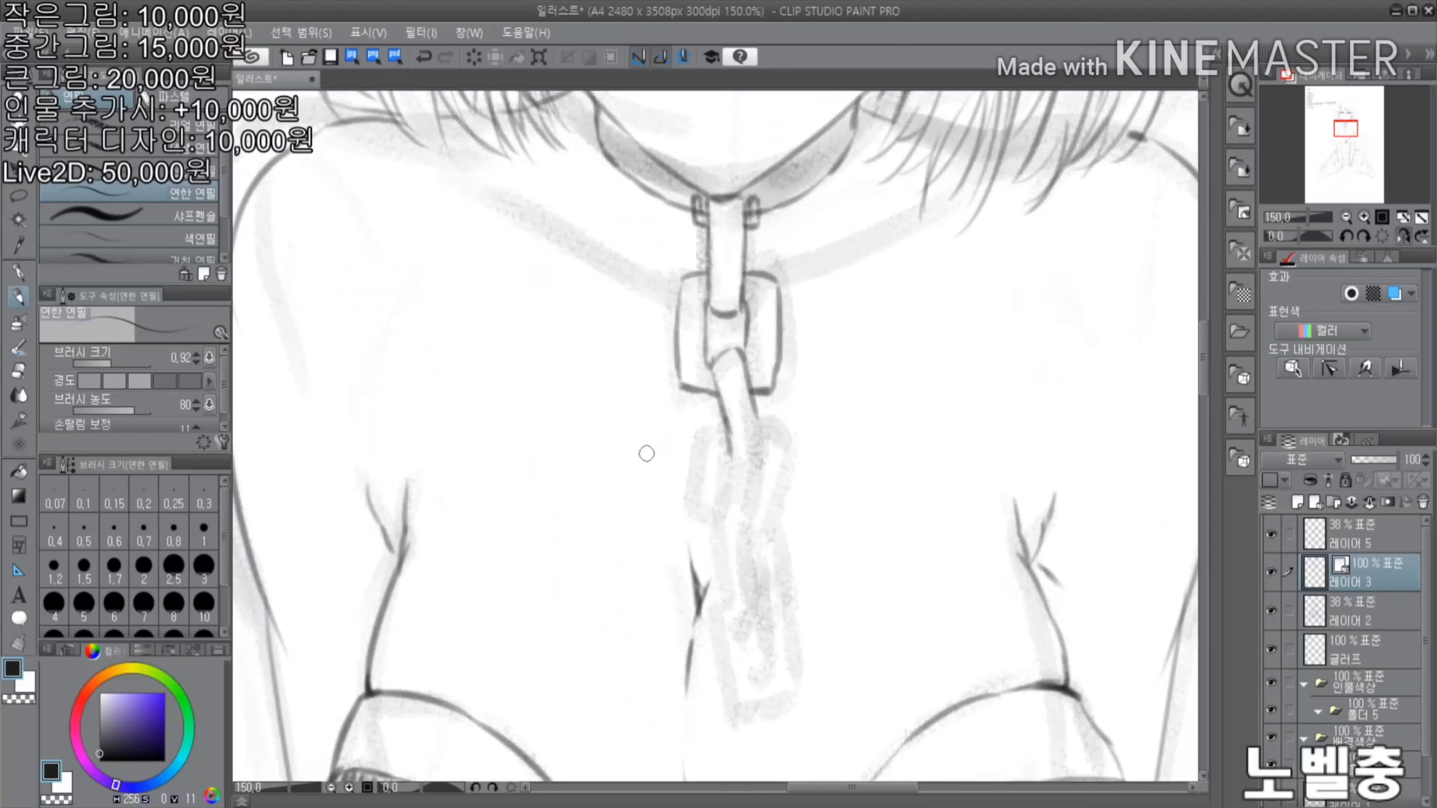
Finish the slanted link and draw the second wide chain link with a narrow link hanging from it
{"action": "mouse_move", "coordinate": [694, 529]}
{"action": "left_mouse_down"}
{"action": "mouse_move", "coordinate": [729, 433]}
{"action": "mouse_move", "coordinate": [772, 523]}
{"action": "left_mouse_up"}
{"action": "left_click_drag", "start_coordinate": [762, 461], "coordinate": [755, 578]}
{"action": "mouse_move", "coordinate": [722, 507]}
{"action": "left_mouse_down"}
{"action": "mouse_move", "coordinate": [727, 613]}
{"action": "mouse_move", "coordinate": [757, 566]}
{"action": "left_mouse_up"}
{"action": "scroll", "coordinate": [713, 538], "scroll_direction": "up", "scroll_amount": 3}
{"action": "left_click_drag", "start_coordinate": [673, 386], "coordinate": [683, 453]}
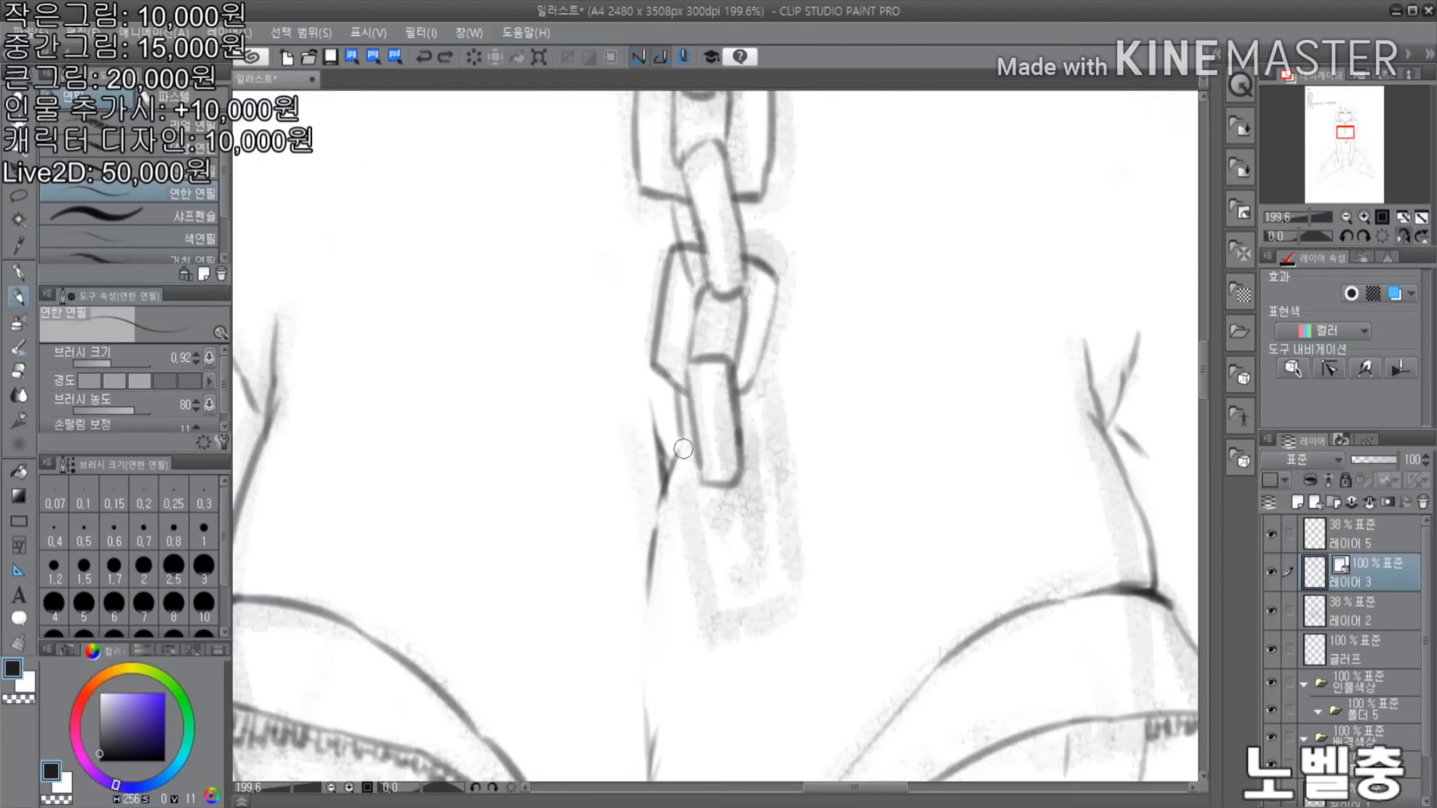
Draw the outer and inner outlines of the wide link at the chain's lower end
{"action": "left_click_drag", "start_coordinate": [771, 471], "coordinate": [708, 599]}
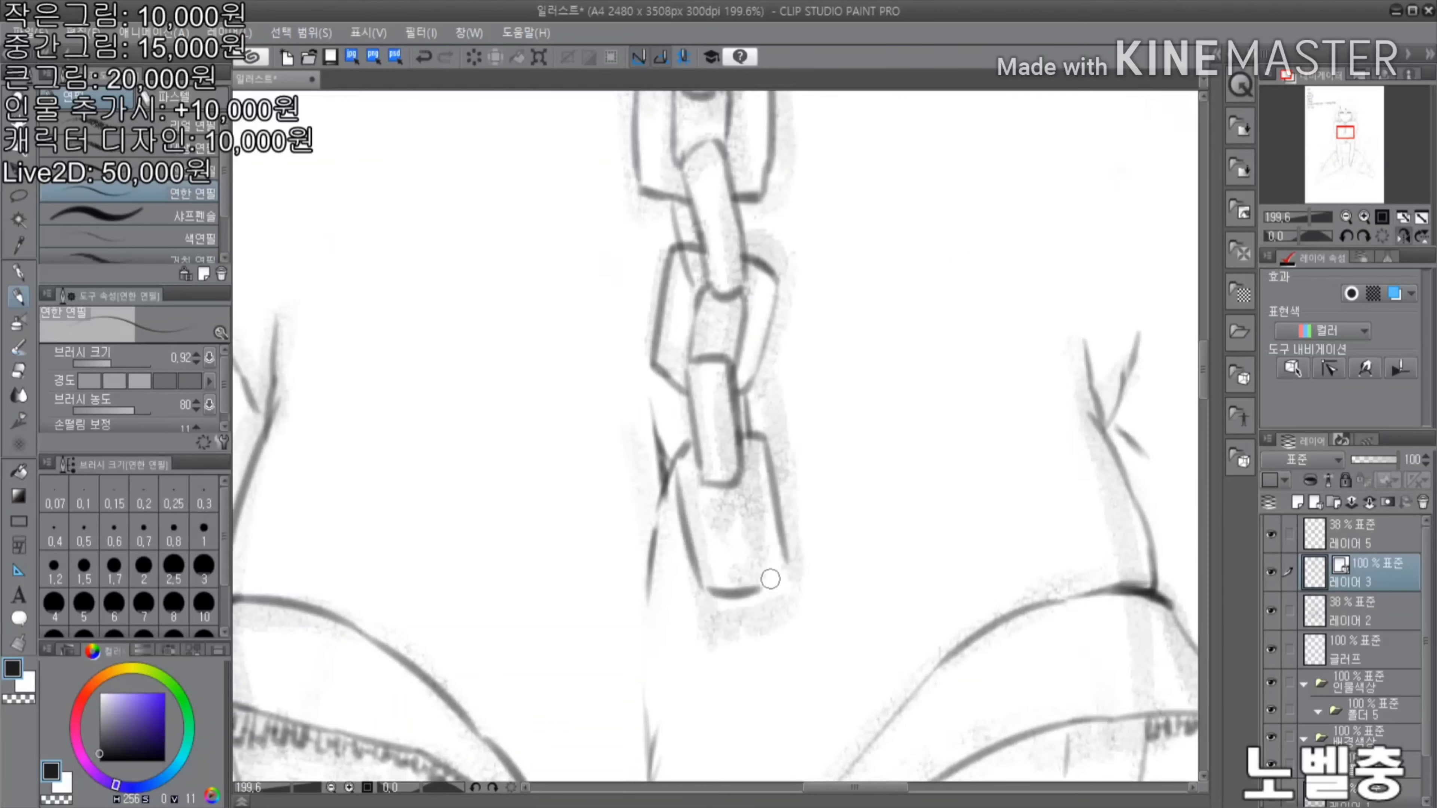
{"action": "mouse_move", "coordinate": [699, 475]}
{"action": "left_mouse_down"}
{"action": "mouse_move", "coordinate": [719, 552]}
{"action": "mouse_move", "coordinate": [756, 566]}
{"action": "left_mouse_up"}
{"action": "scroll", "coordinate": [735, 509], "scroll_direction": "down", "scroll_amount": 3}
{"action": "scroll", "coordinate": [743, 376], "scroll_direction": "up", "scroll_amount": 3}
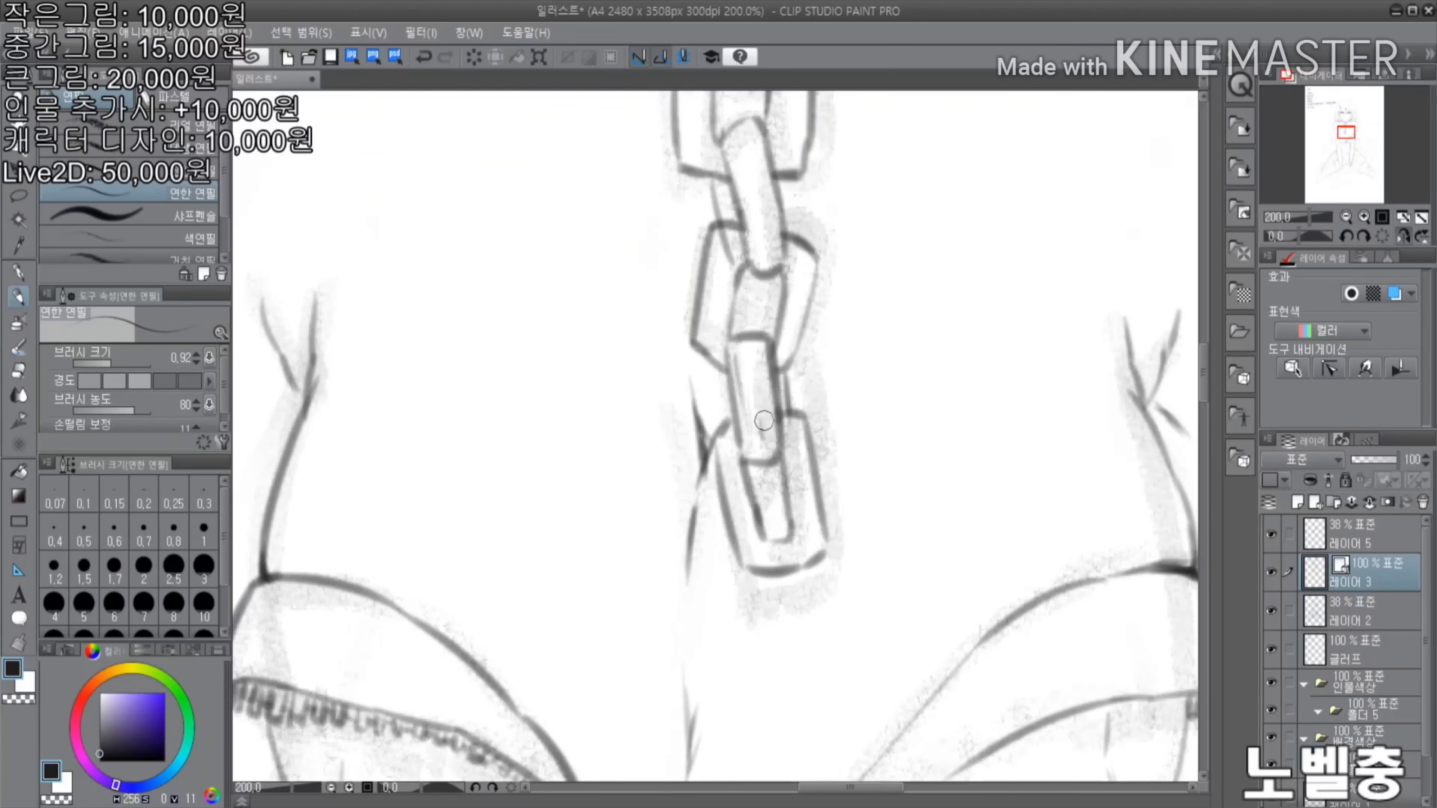
Add short broken crease lines at the inner elbows of both arms
{"action": "scroll", "coordinate": [725, 452], "scroll_direction": "down", "scroll_amount": 8}
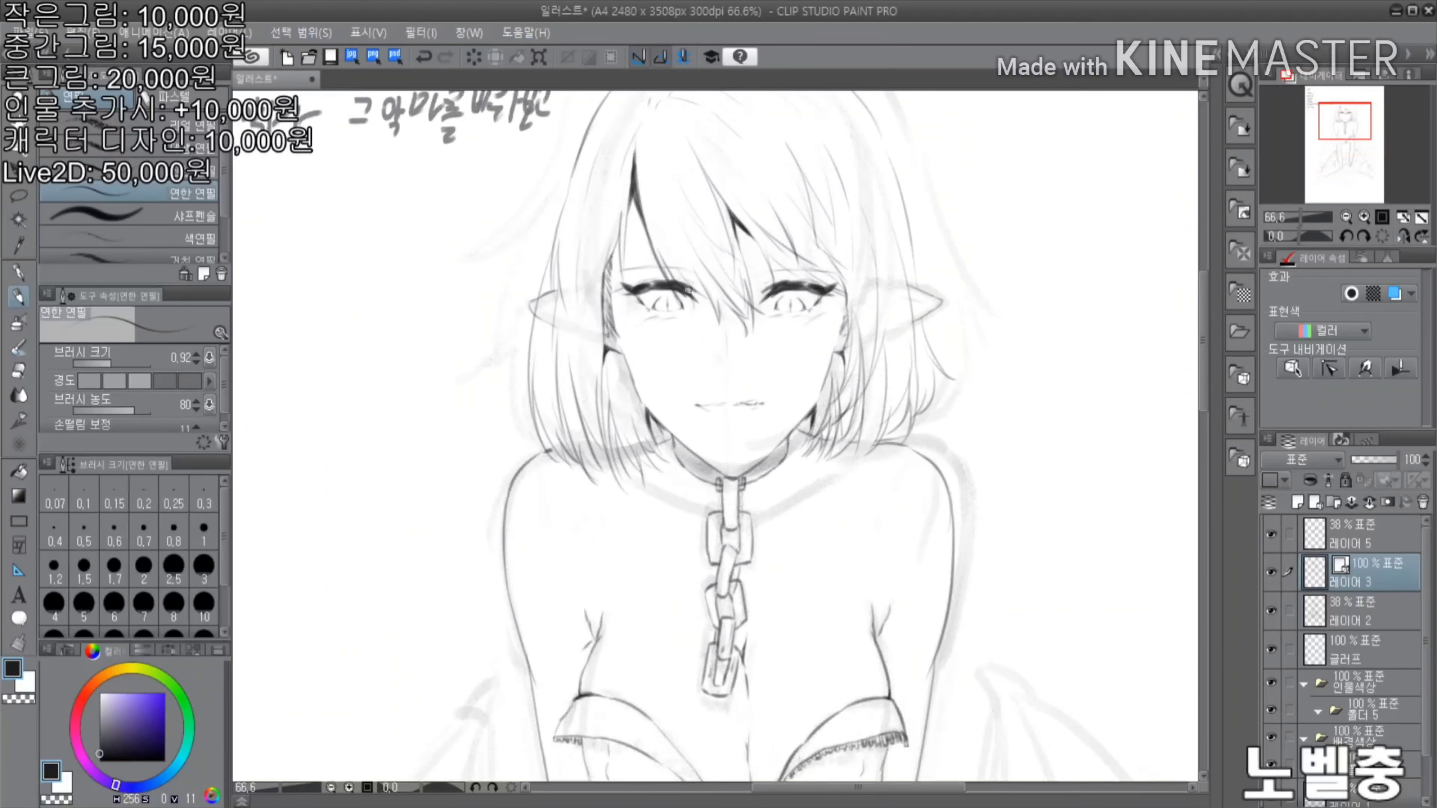
{"action": "scroll", "coordinate": [800, 284], "scroll_direction": "up", "scroll_amount": 5}
{"action": "scroll", "coordinate": [905, 293], "scroll_direction": "down", "scroll_amount": 5}
{"action": "scroll", "coordinate": [905, 292], "scroll_direction": "up", "scroll_amount": 2}
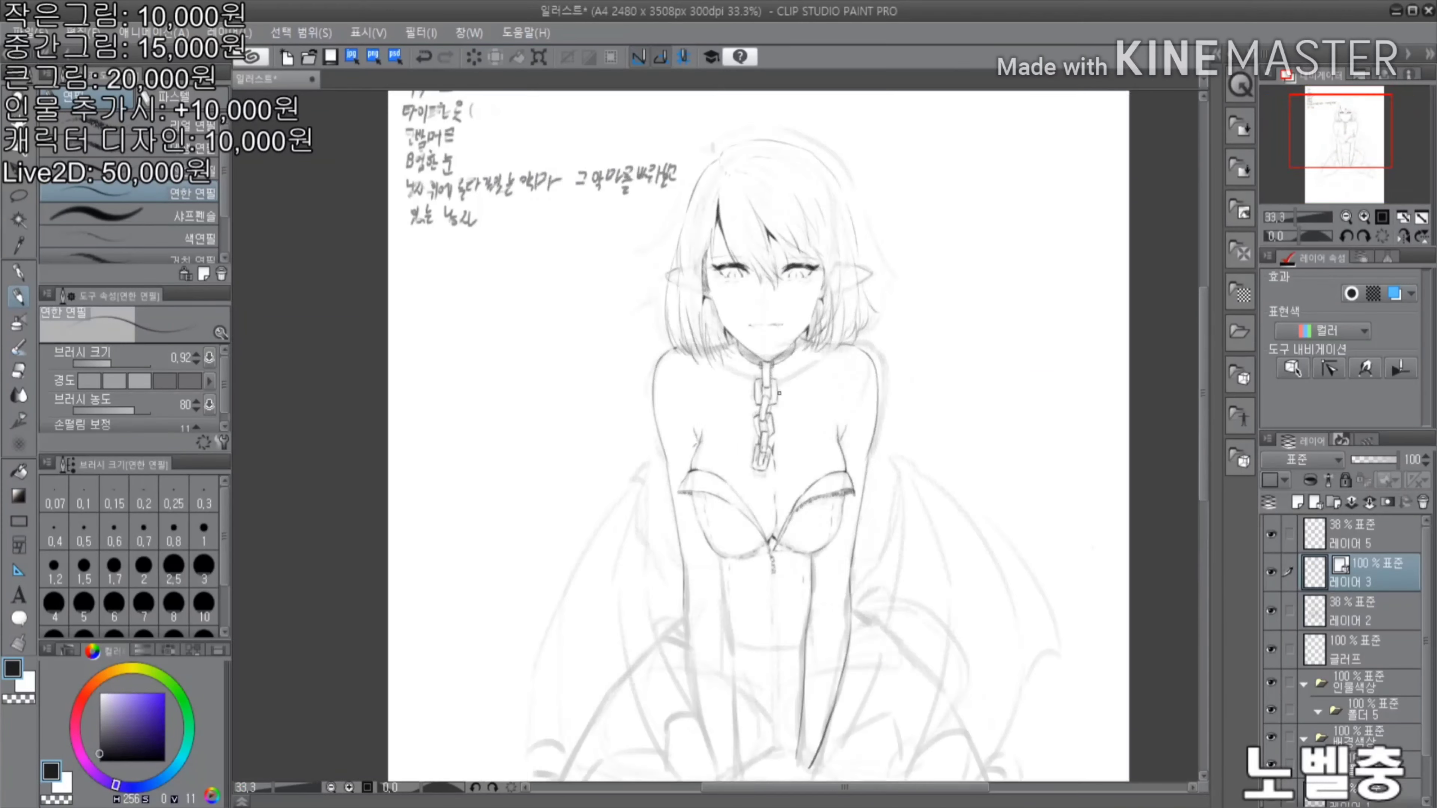
{"action": "scroll", "coordinate": [695, 551], "scroll_direction": "up", "scroll_amount": 4}
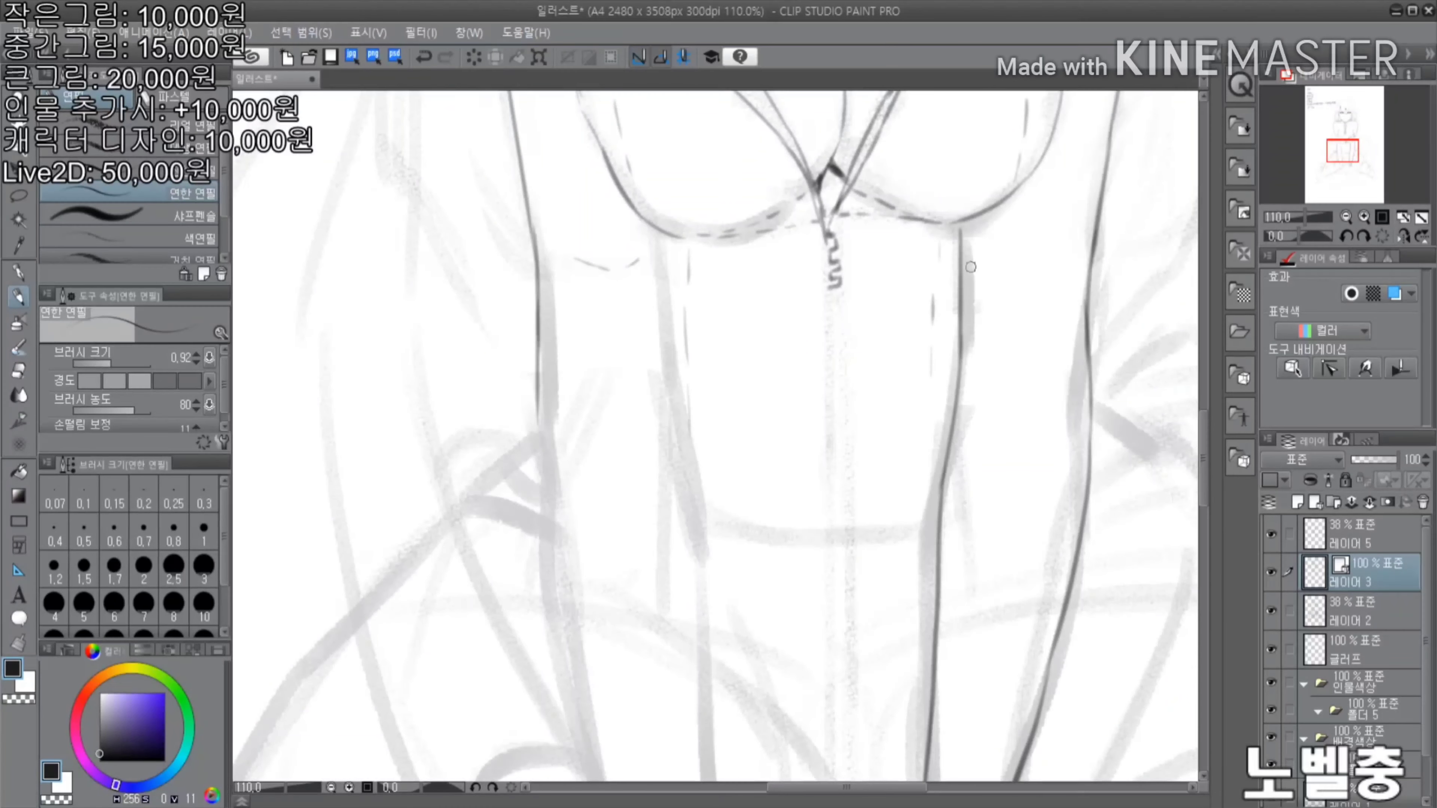
{"action": "mouse_move", "coordinate": [971, 266]}
{"action": "left_mouse_down"}
{"action": "mouse_move", "coordinate": [754, 331]}
{"action": "mouse_move", "coordinate": [876, 344]}
{"action": "left_mouse_up"}
{"action": "scroll", "coordinate": [512, 300], "scroll_direction": "down", "scroll_amount": 3}
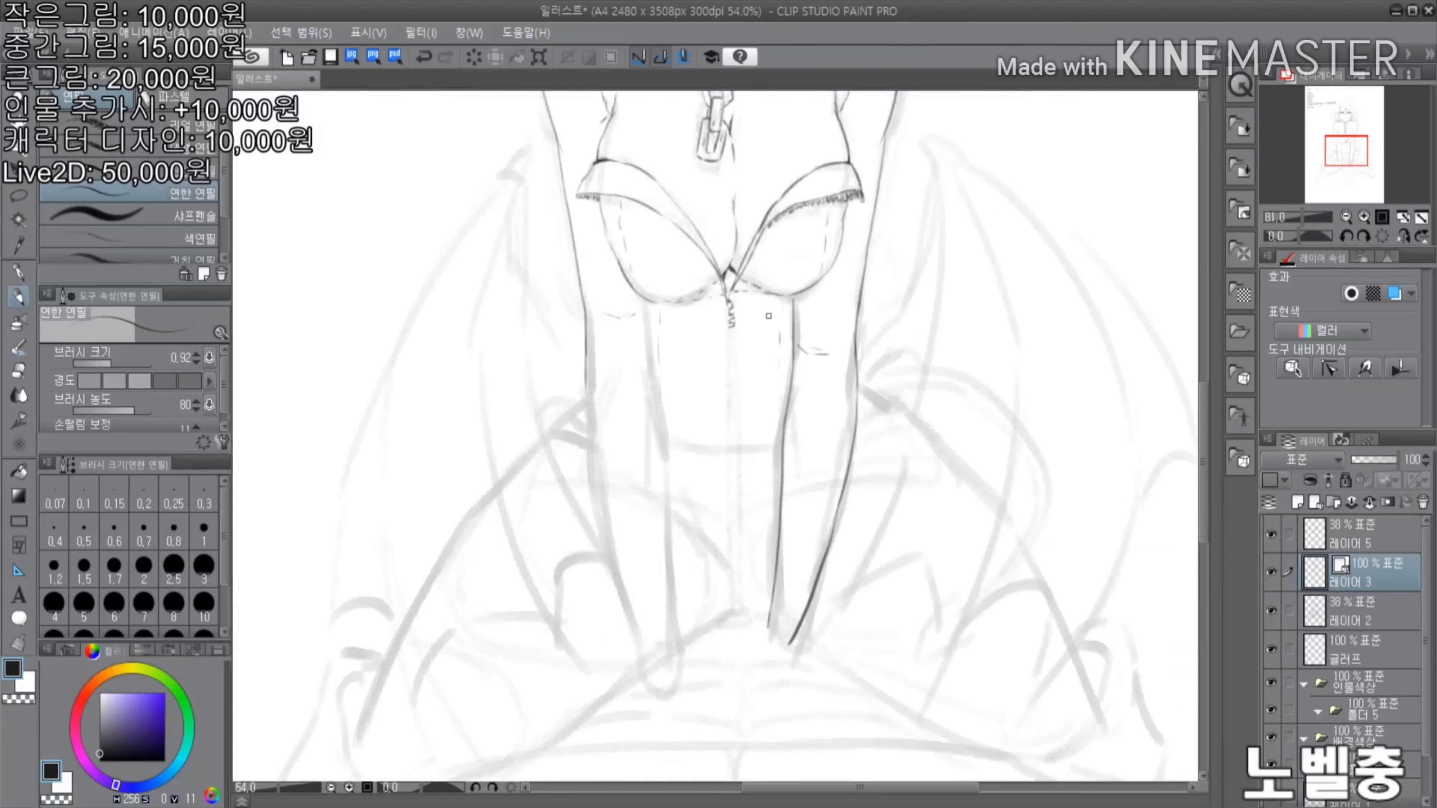
Line the inner and outer edges of the left arm down to the wrist
{"action": "scroll", "coordinate": [512, 300], "scroll_direction": "up", "scroll_amount": 3}
{"action": "left_click_drag", "start_coordinate": [509, 266], "coordinate": [525, 391]}
{"action": "key", "text": "ctrl+minus"}
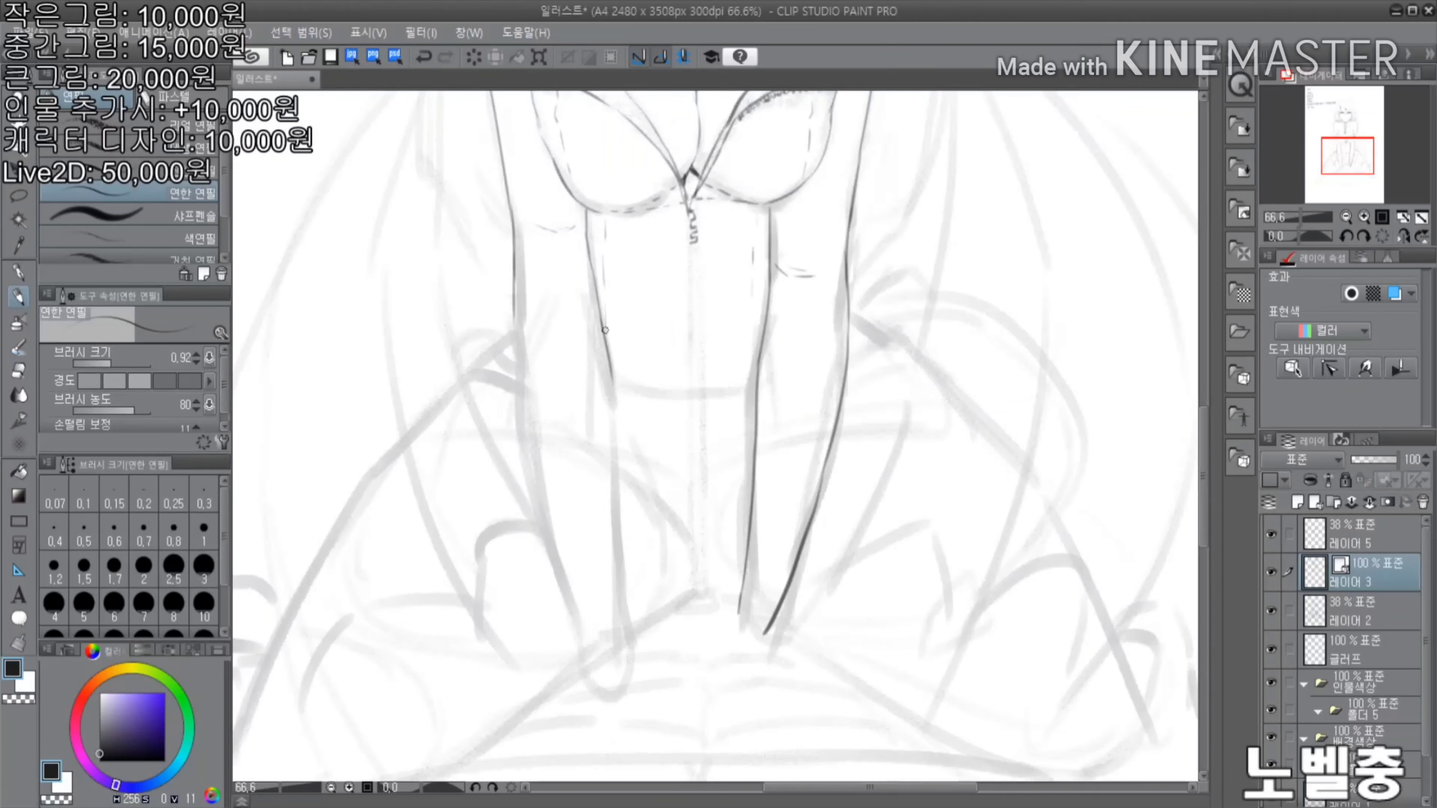
{"action": "left_click_drag", "start_coordinate": [513, 315], "coordinate": [582, 646]}
{"action": "key", "text": "ctrl+minus"}
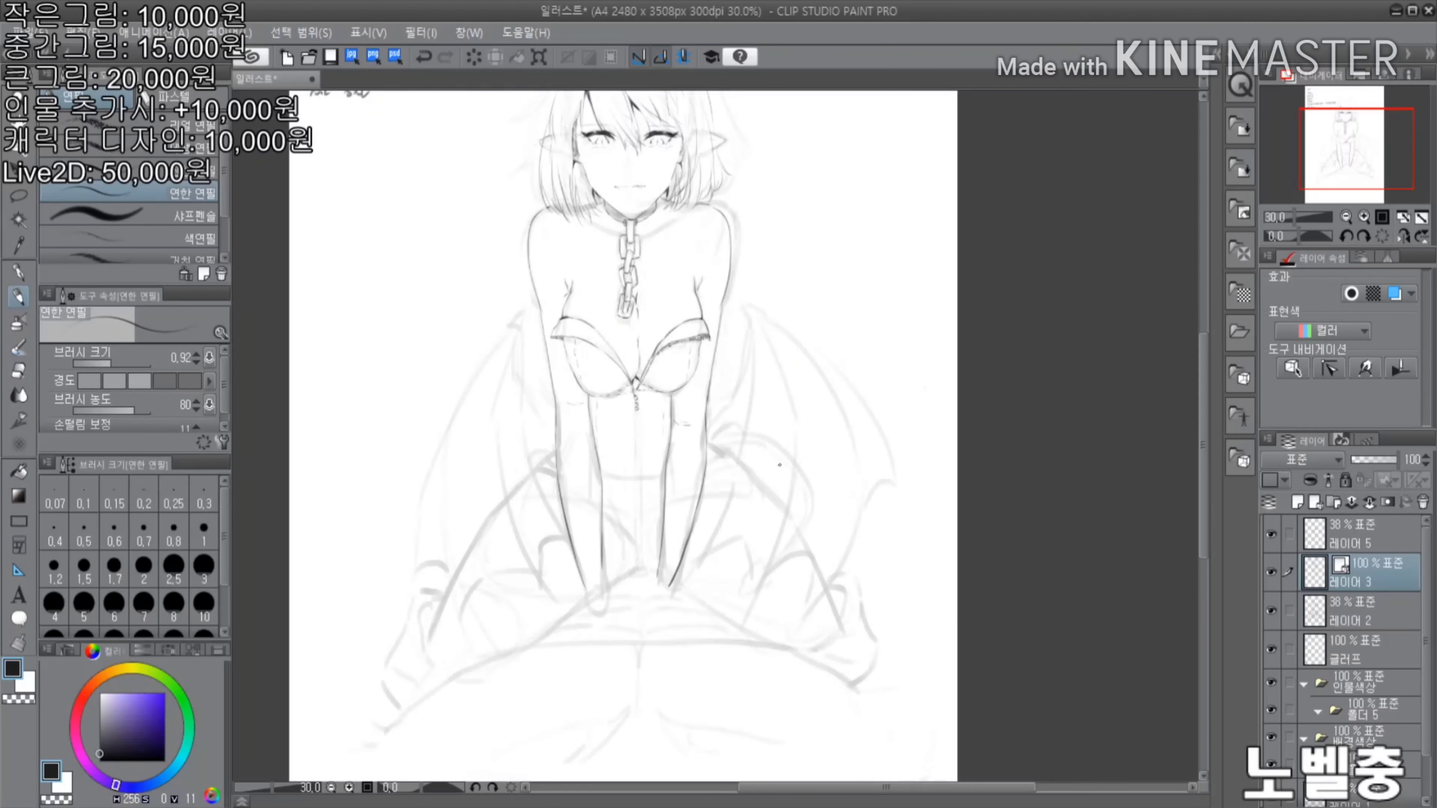
Line the hip contours emerging from behind both arms
{"action": "scroll", "coordinate": [780, 465], "scroll_direction": "up", "scroll_amount": 5}
{"action": "left_click_drag", "start_coordinate": [474, 449], "coordinate": [436, 514]}
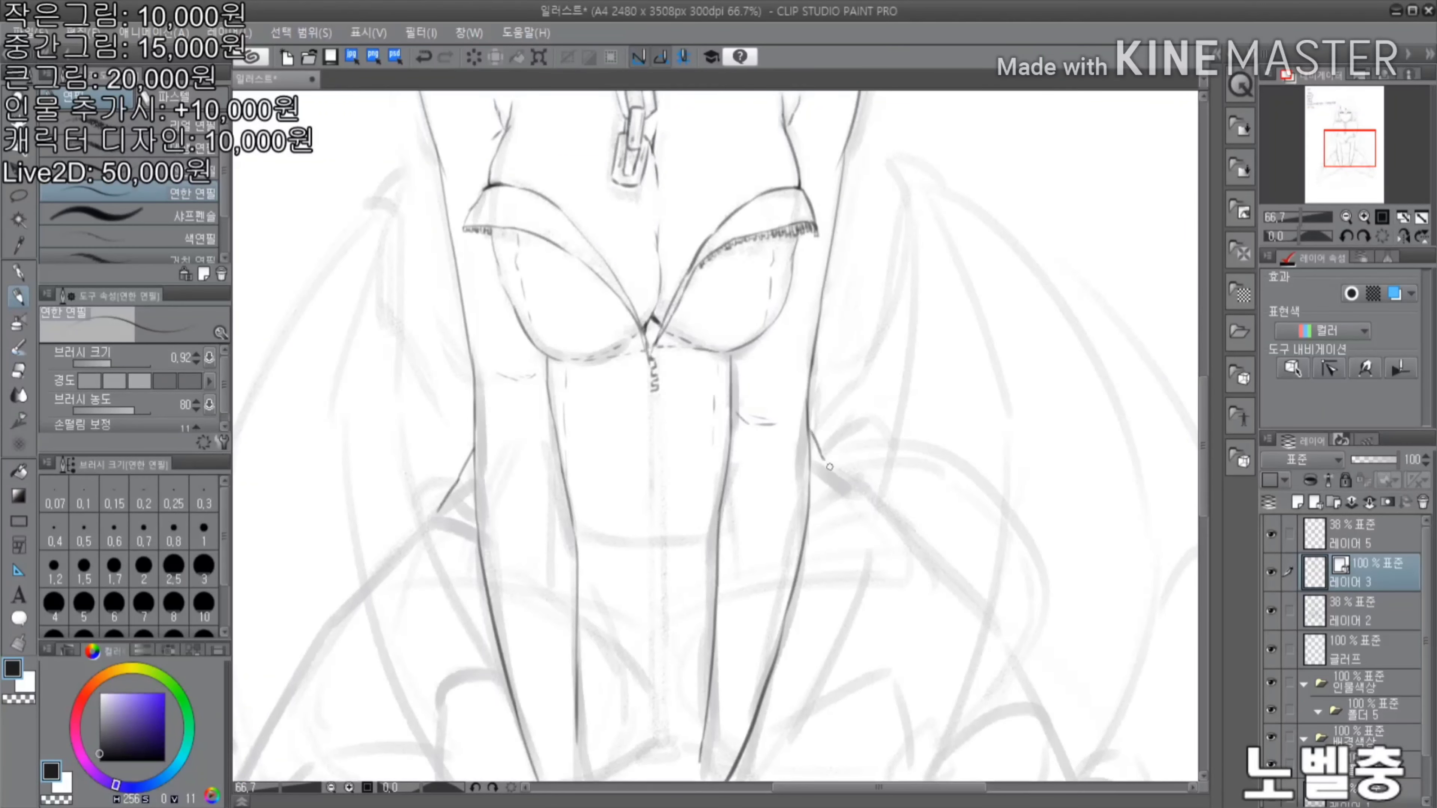
{"action": "scroll", "coordinate": [854, 488], "scroll_direction": "down", "scroll_amount": 5}
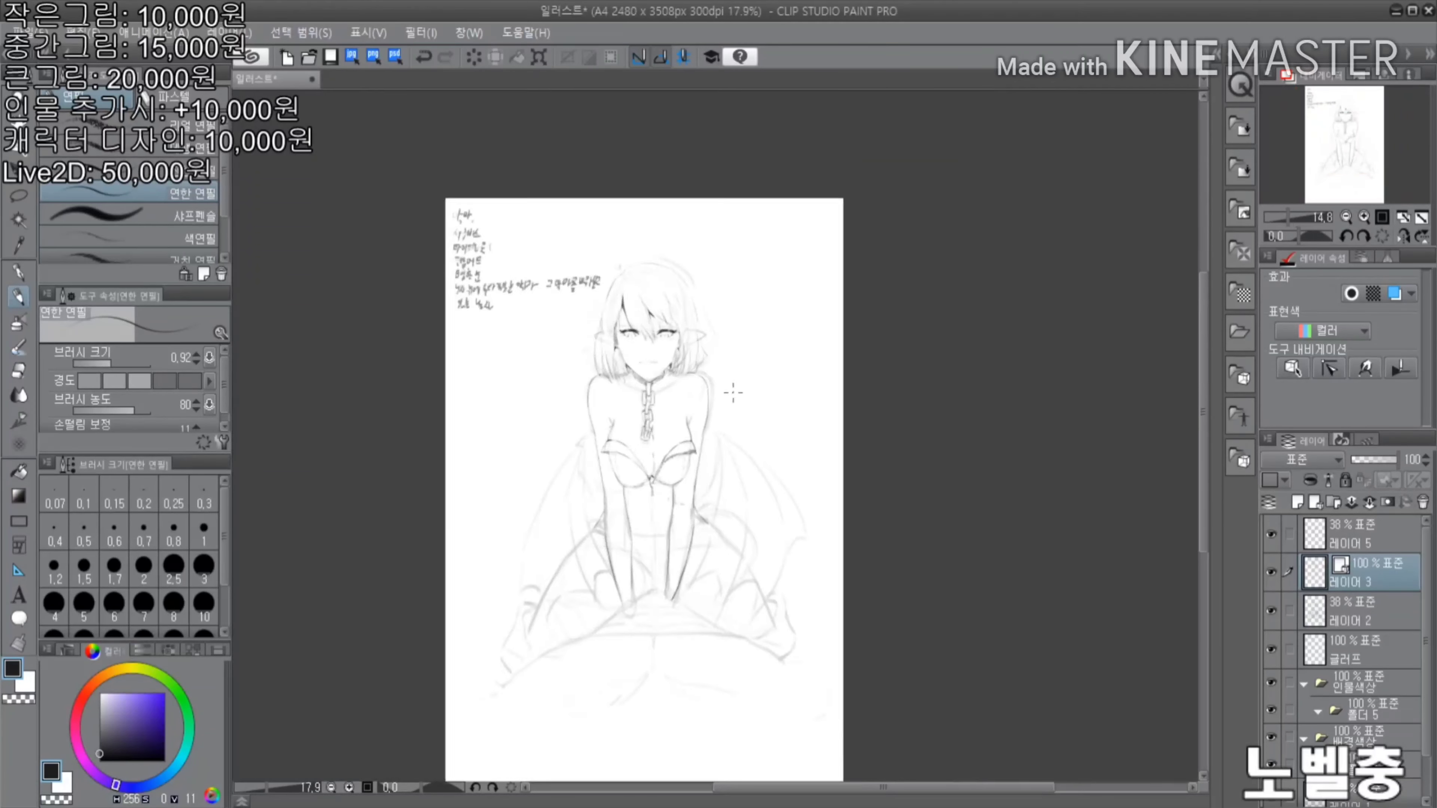
Line the left leg opening and lower hem of the outfit between the arms, adding short seam strokes above the hem
{"action": "scroll", "coordinate": [757, 626], "scroll_direction": "up", "scroll_amount": 6}
{"action": "key", "text": "ctrl+z"}
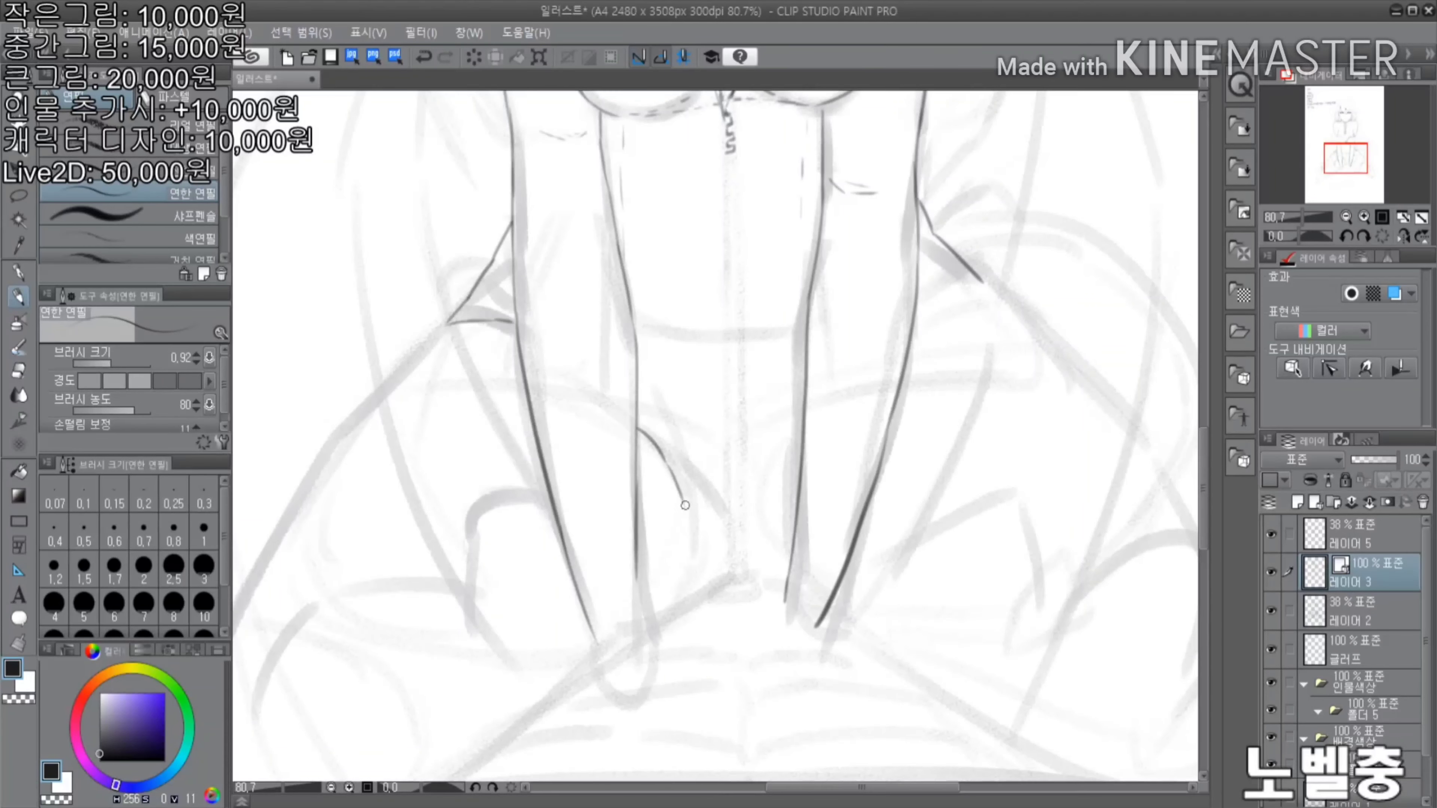
{"action": "scroll", "coordinate": [779, 603], "scroll_direction": "down", "scroll_amount": 2}
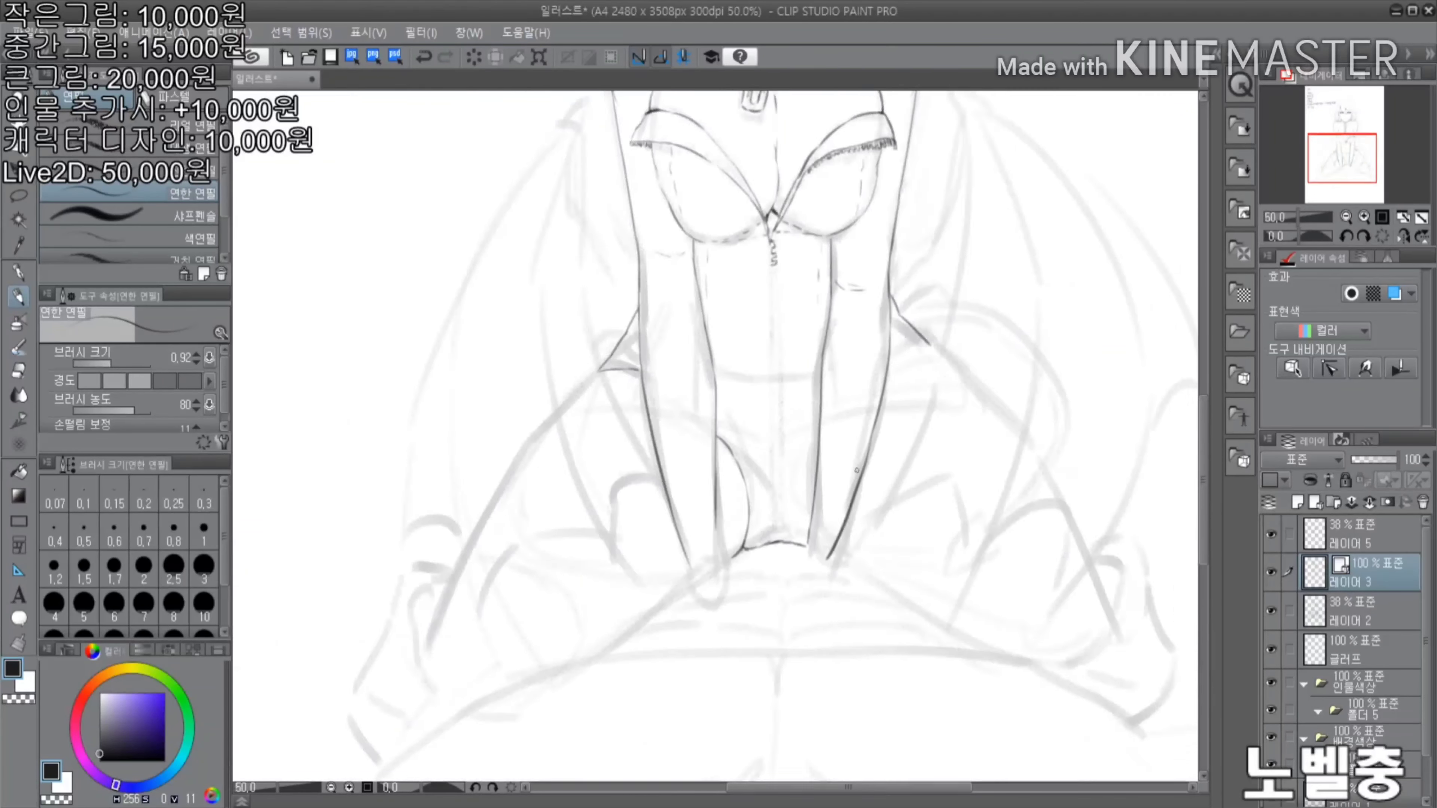
{"action": "scroll", "coordinate": [670, 409], "scroll_direction": "up", "scroll_amount": 4}
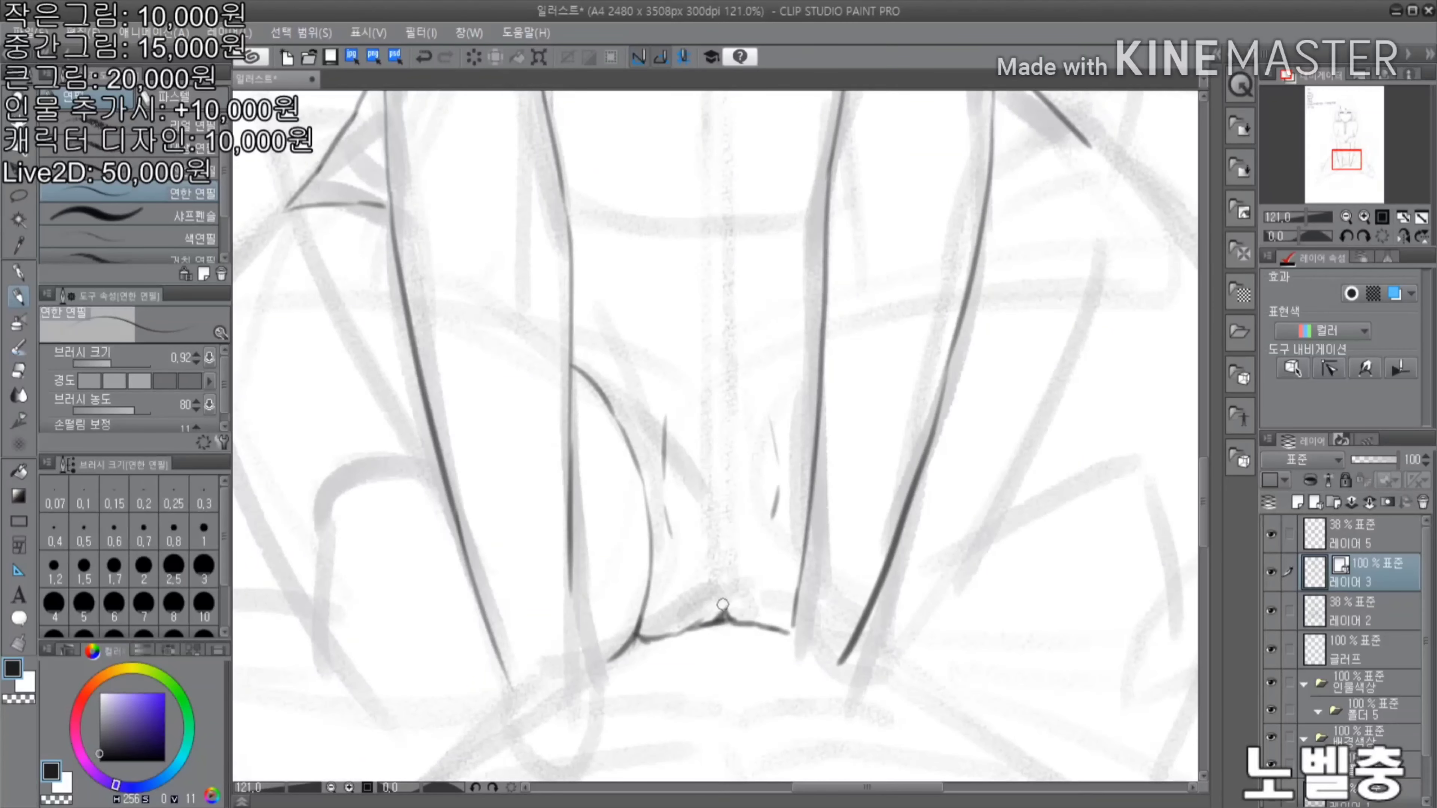
Draw the zipper teeth down the centre of the outfit from the cups to the hem, ending with a pull tab
{"action": "scroll", "coordinate": [722, 604], "scroll_direction": "down", "scroll_amount": 4}
{"action": "scroll", "coordinate": [759, 144], "scroll_direction": "up", "scroll_amount": 3}
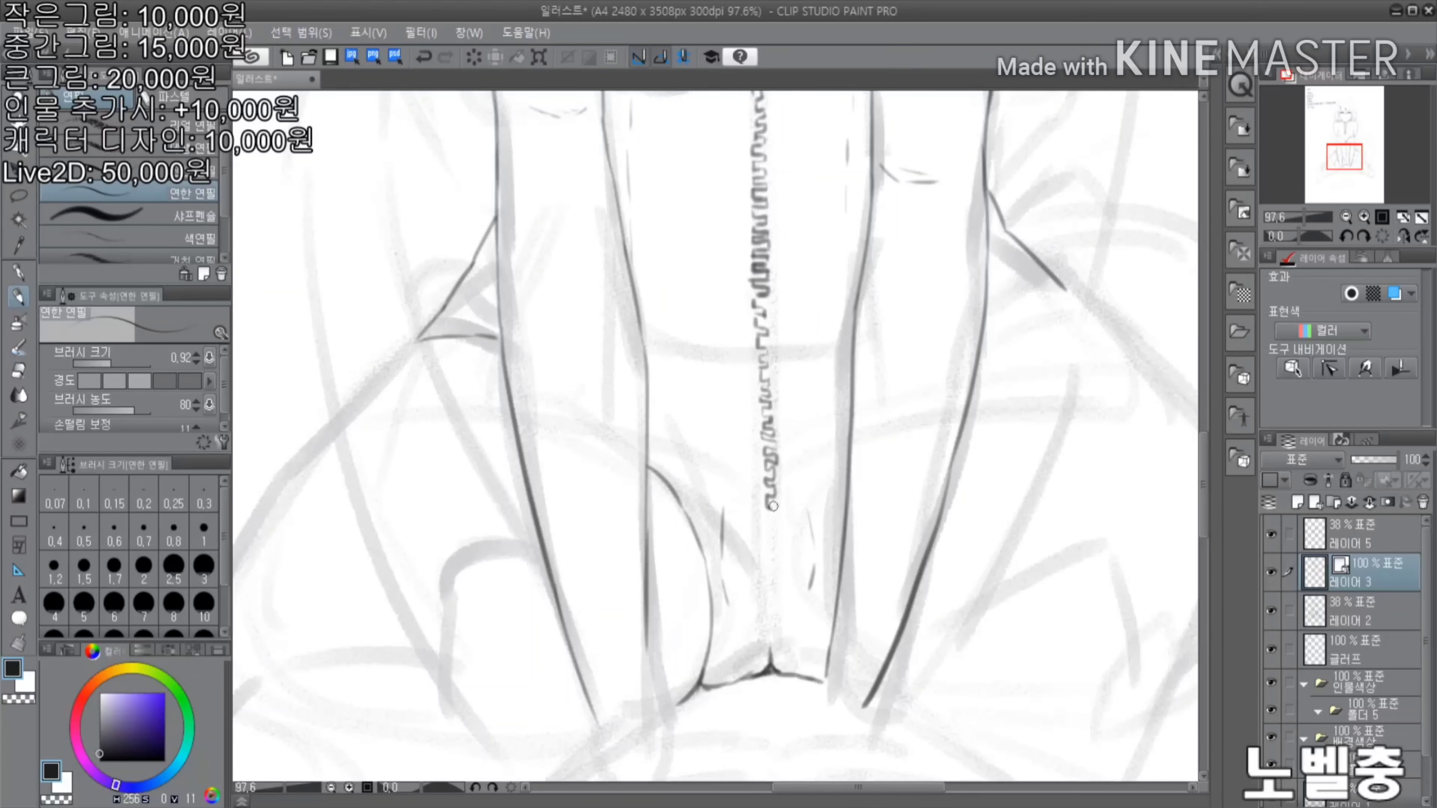
{"action": "scroll", "coordinate": [773, 506], "scroll_direction": "down", "scroll_amount": 3}
{"action": "scroll", "coordinate": [744, 481], "scroll_direction": "up", "scroll_amount": 5}
{"action": "mouse_move", "coordinate": [744, 478]}
{"action": "left_mouse_down"}
{"action": "mouse_move", "coordinate": [731, 533]}
{"action": "mouse_move", "coordinate": [746, 600]}
{"action": "mouse_move", "coordinate": [730, 634]}
{"action": "mouse_move", "coordinate": [750, 695]}
{"action": "left_mouse_up"}
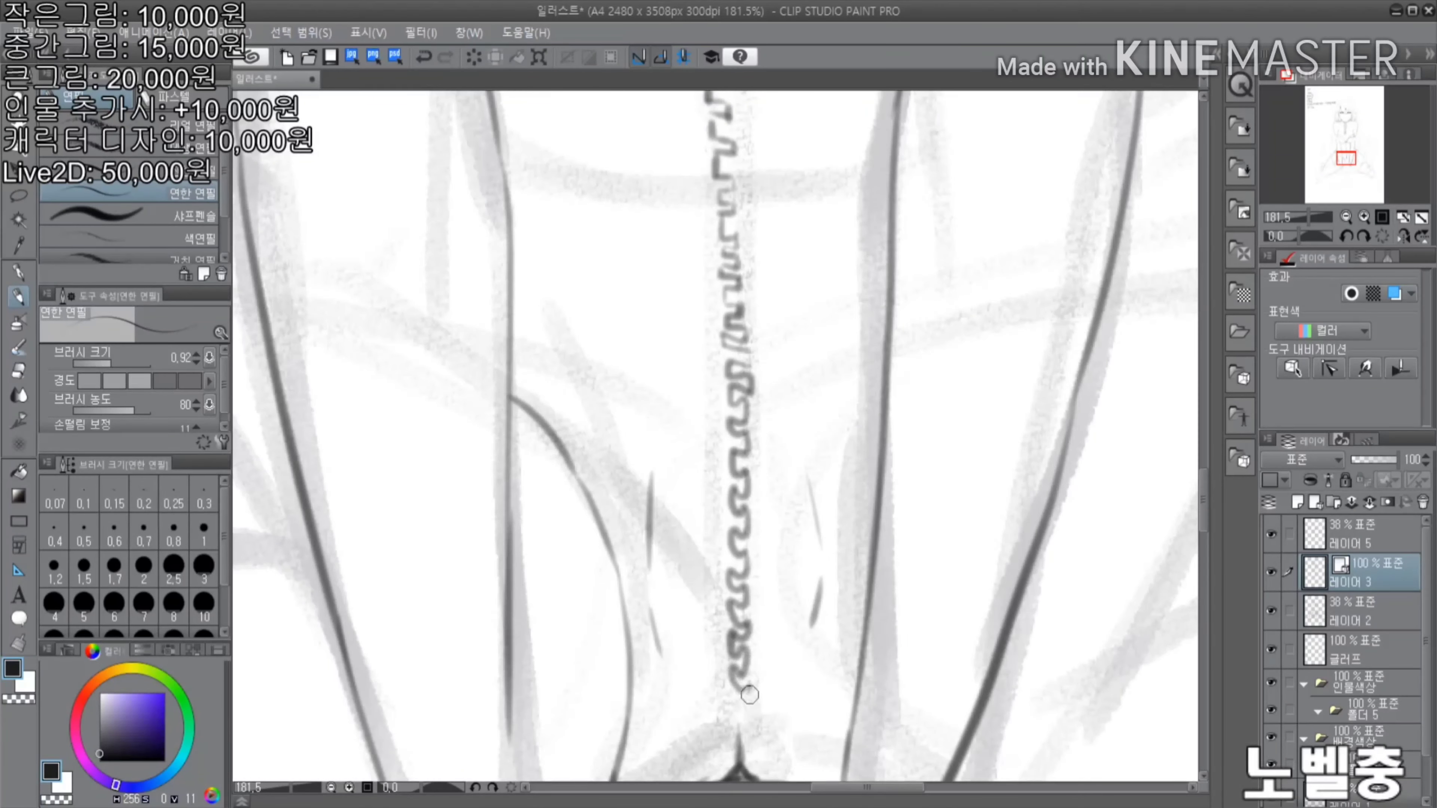
{"action": "scroll", "coordinate": [750, 695], "scroll_direction": "down", "scroll_amount": 3}
{"action": "scroll", "coordinate": [741, 510], "scroll_direction": "up", "scroll_amount": 4}
{"action": "mouse_move", "coordinate": [734, 286]}
{"action": "left_mouse_down"}
{"action": "mouse_move", "coordinate": [742, 651]}
{"action": "mouse_move", "coordinate": [747, 702]}
{"action": "left_mouse_up"}
{"action": "scroll", "coordinate": [884, 547], "scroll_direction": "down", "scroll_amount": 5}
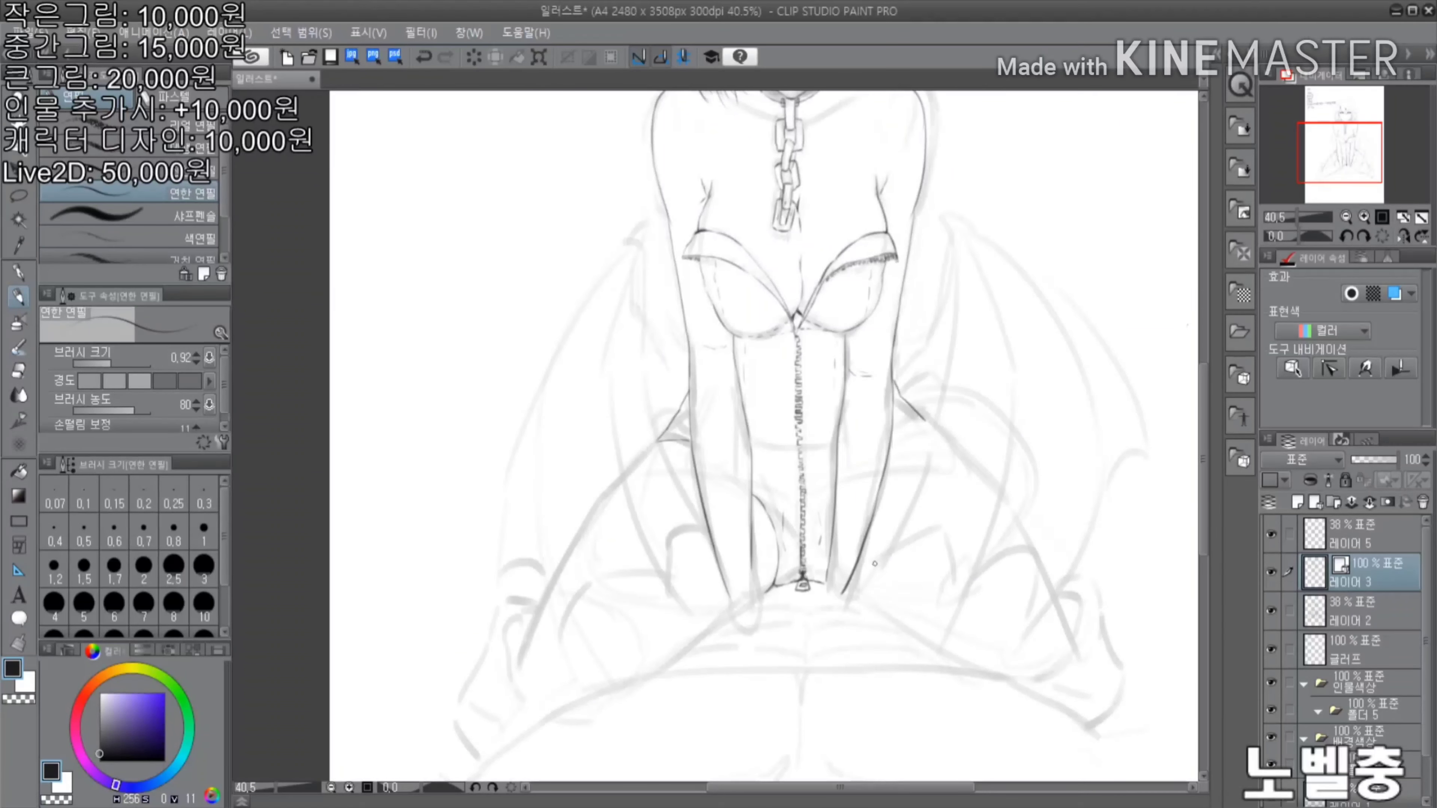
Undo the last stroke and mirror the canvas view to check the figure's proportions
{"action": "scroll", "coordinate": [909, 461], "scroll_direction": "up", "scroll_amount": 2}
{"action": "key", "text": "ctrl+z"}
{"action": "key", "text": "h"}
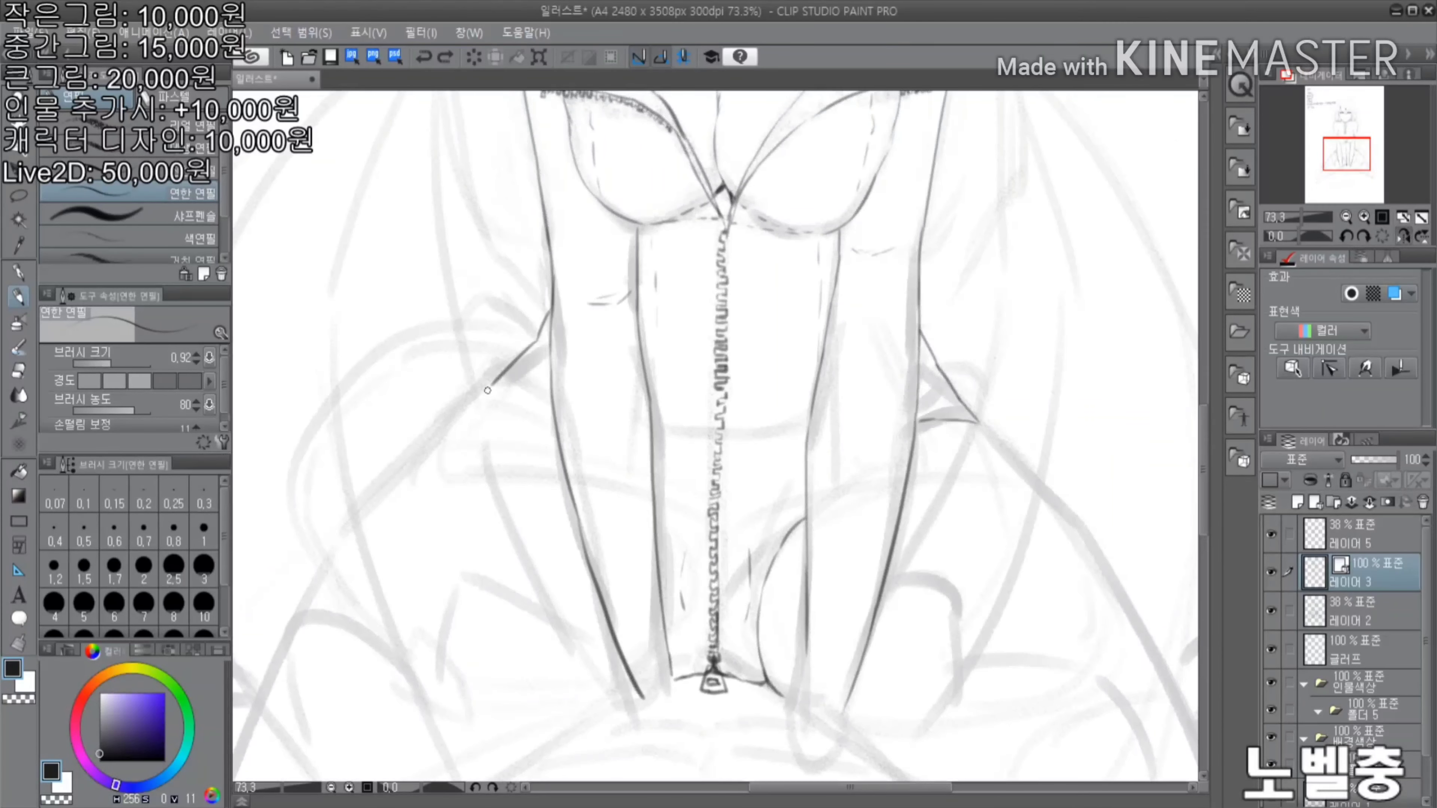
Darken the upper lashes of both eyes and add fine lash strokes at their outer corners
{"action": "scroll", "coordinate": [965, 409], "scroll_direction": "up", "scroll_amount": 4}
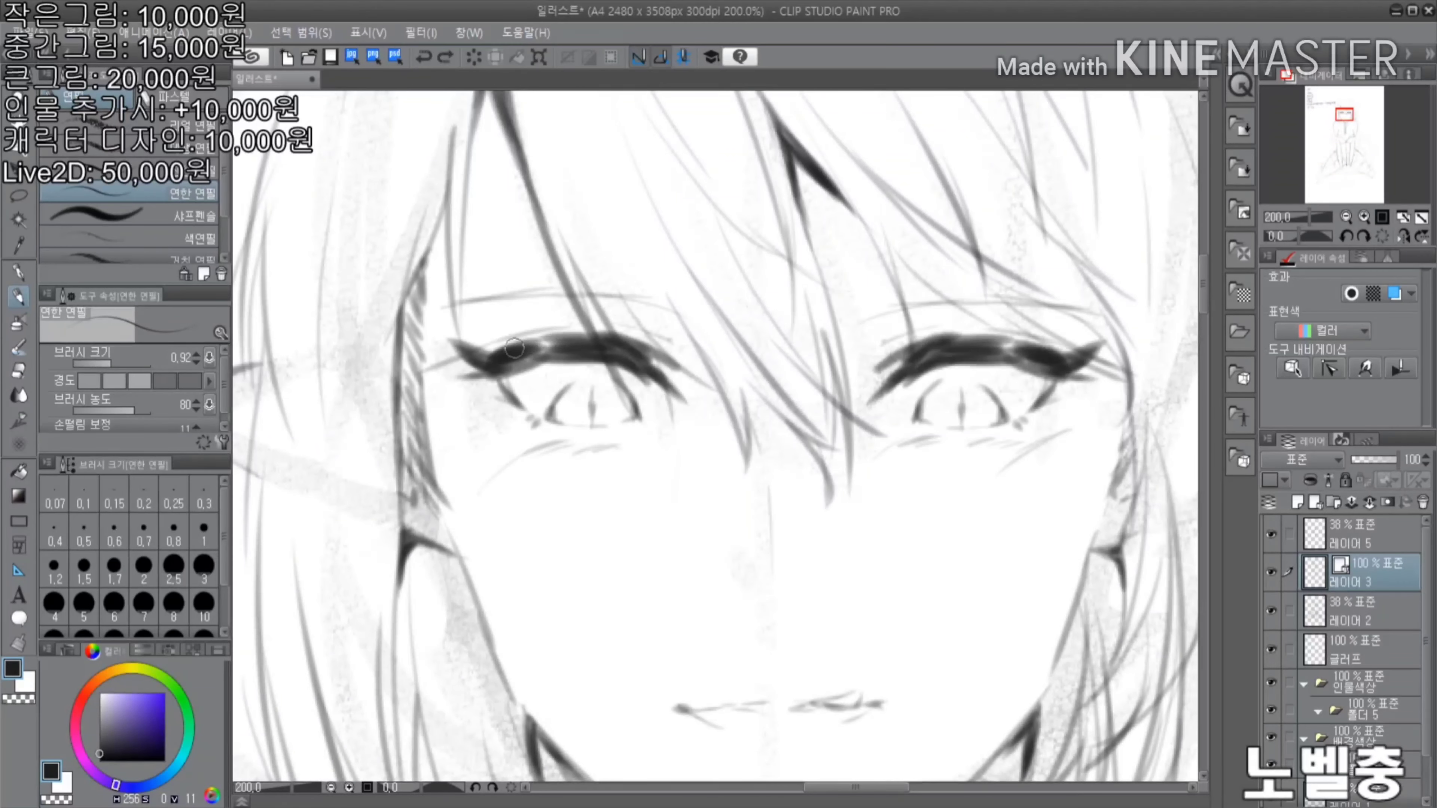
{"action": "left_click_drag", "start_coordinate": [514, 348], "coordinate": [566, 327]}
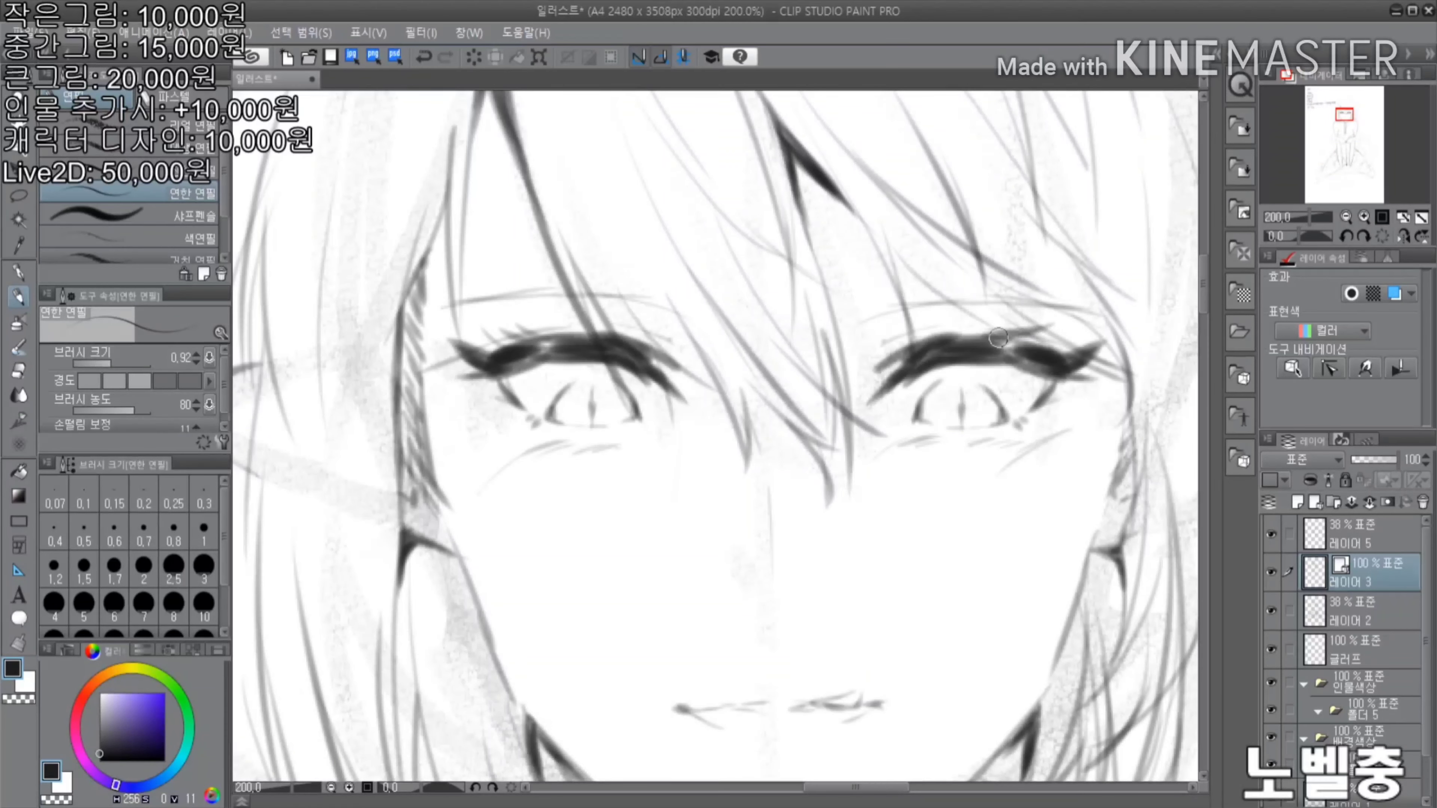
{"action": "scroll", "coordinate": [620, 333], "scroll_direction": "up", "scroll_amount": 2}
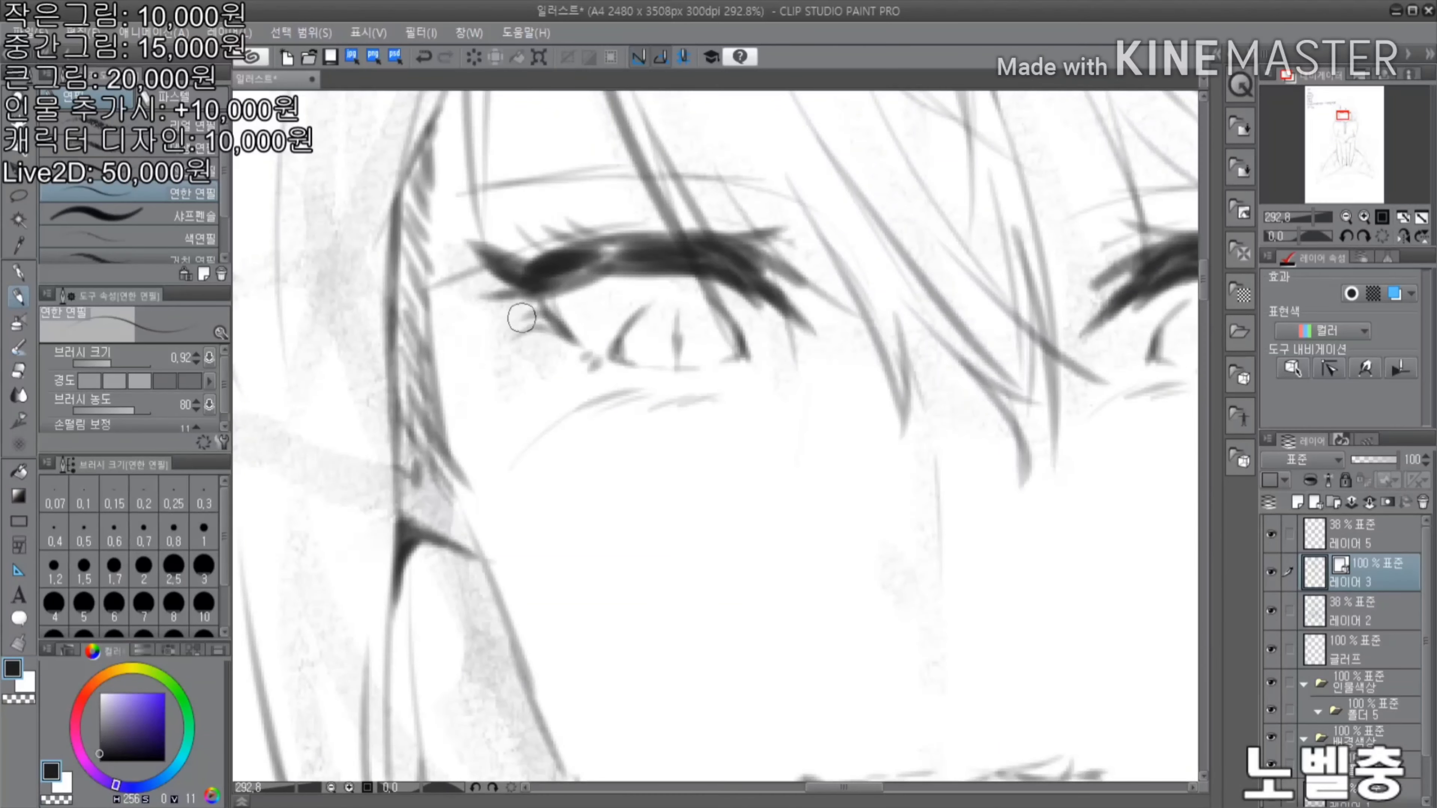
{"action": "scroll", "coordinate": [405, 253], "scroll_direction": "down", "scroll_amount": 1}
{"action": "scroll", "coordinate": [462, 322], "scroll_direction": "down", "scroll_amount": 3}
{"action": "scroll", "coordinate": [822, 317], "scroll_direction": "up", "scroll_amount": 3}
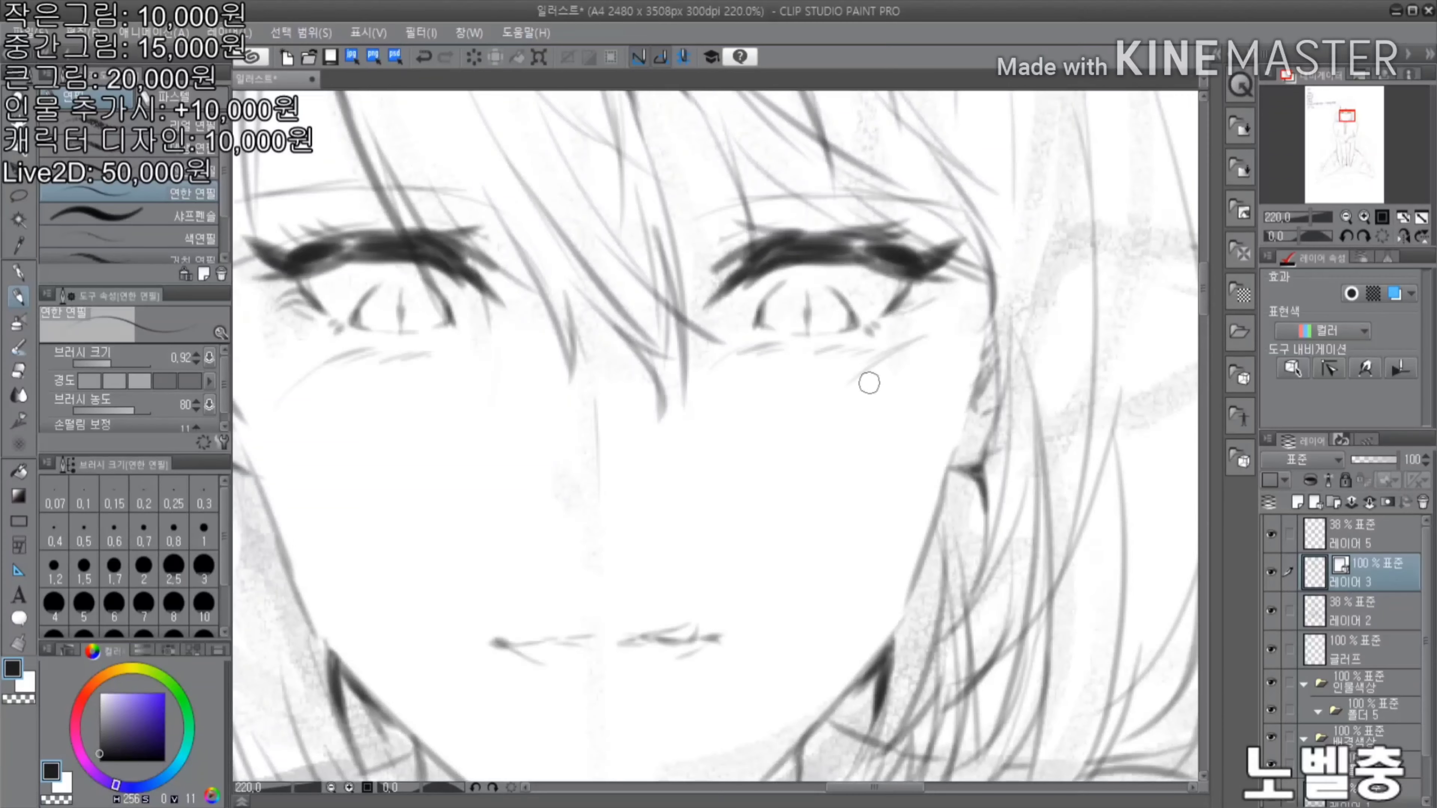
{"action": "left_click_drag", "start_coordinate": [822, 638], "coordinate": [822, 458]}
{"action": "left_click_drag", "start_coordinate": [608, 431], "coordinate": [813, 412]}
{"action": "scroll", "coordinate": [844, 421], "scroll_direction": "down", "scroll_amount": 3}
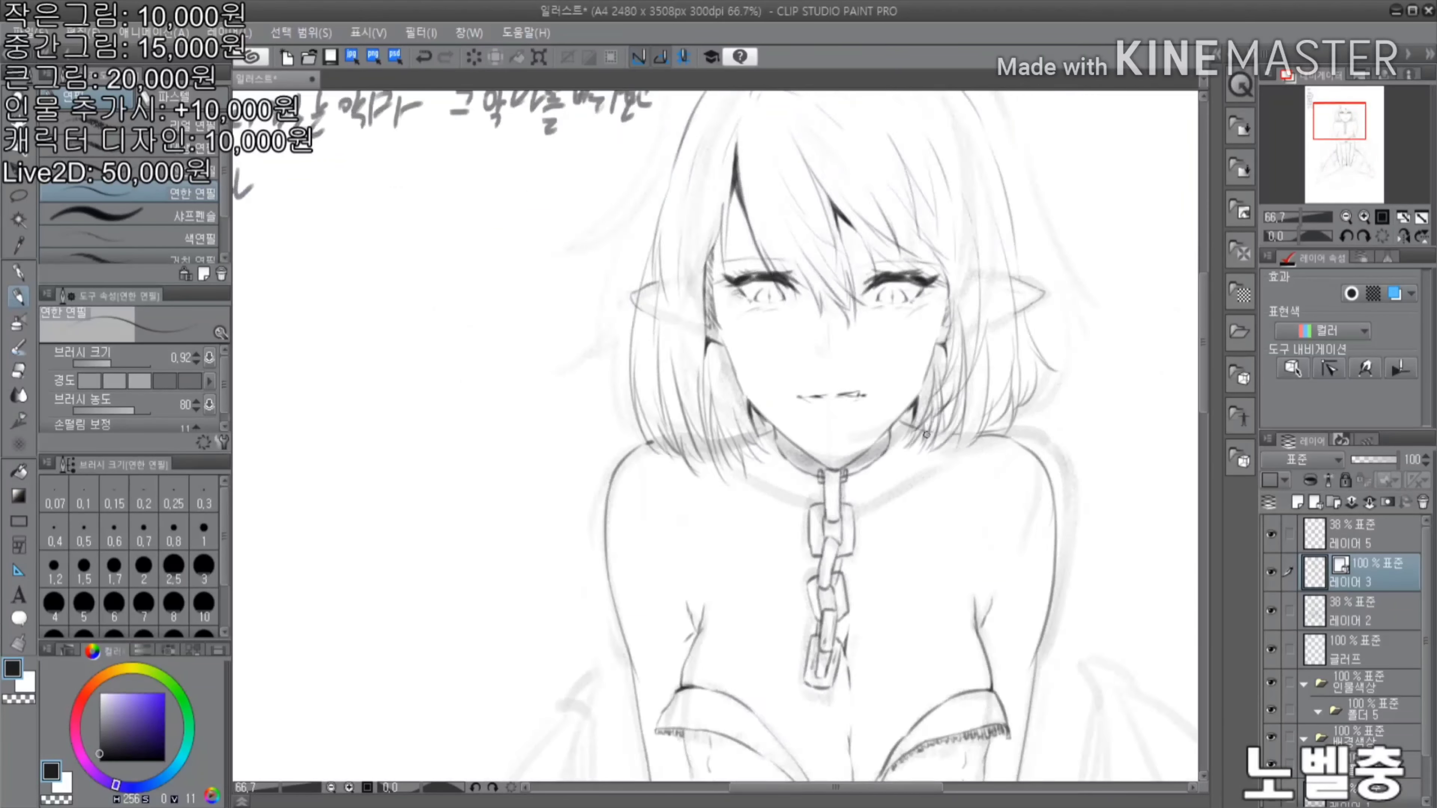
Draw the collarbone lines on both sides of the chain, following the sketched slopes below the collar
{"action": "scroll", "coordinate": [760, 363], "scroll_direction": "up", "scroll_amount": 3}
{"action": "scroll", "coordinate": [760, 363], "scroll_direction": "down", "scroll_amount": 3}
{"action": "left_click_drag", "start_coordinate": [760, 492], "coordinate": [761, 328]}
{"action": "scroll", "coordinate": [760, 363], "scroll_direction": "up", "scroll_amount": 1}
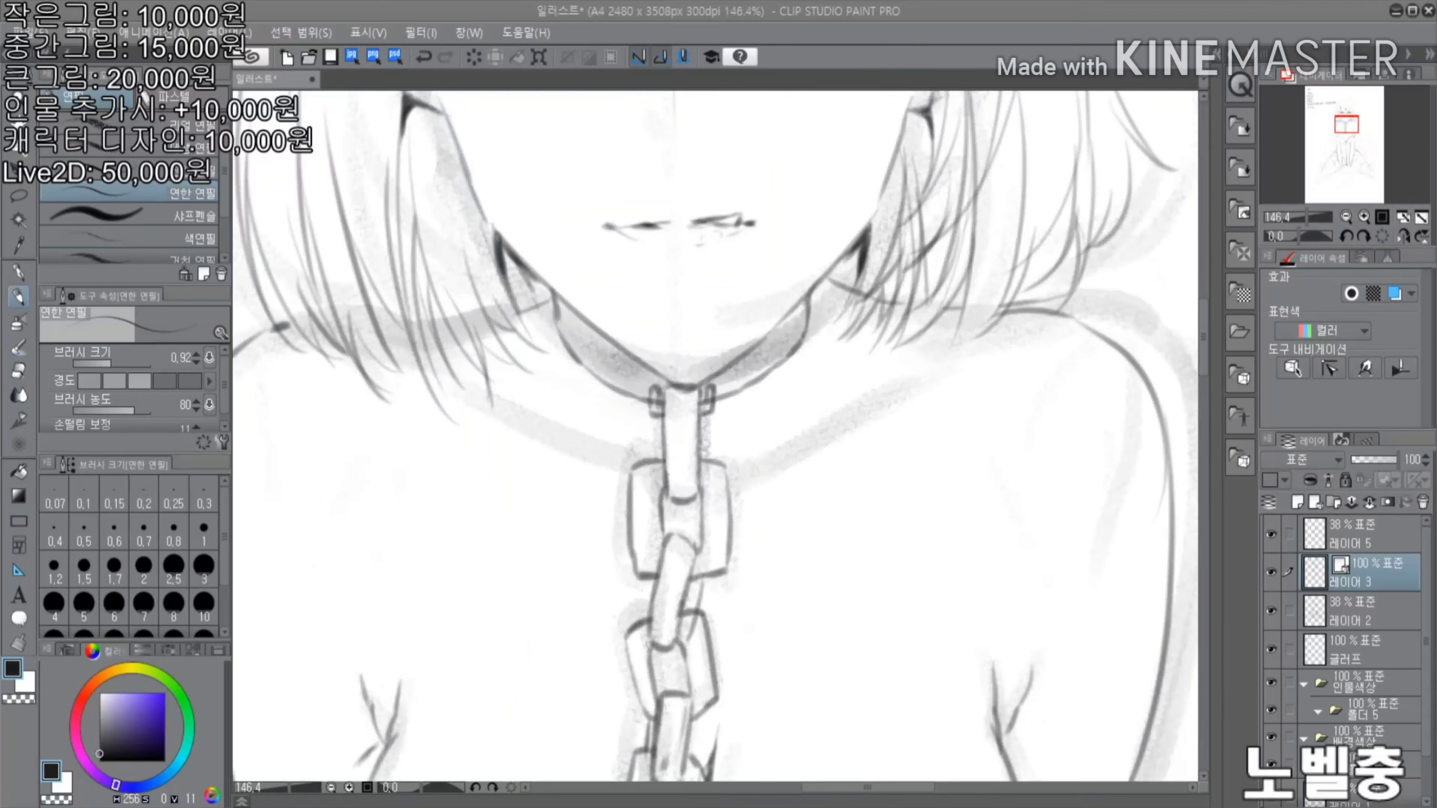
{"action": "mouse_move", "coordinate": [822, 427]}
{"action": "left_mouse_down"}
{"action": "mouse_move", "coordinate": [921, 376]}
{"action": "mouse_move", "coordinate": [772, 451]}
{"action": "left_mouse_up"}
{"action": "key", "text": "ctrl+z"}
{"action": "scroll", "coordinate": [795, 401], "scroll_direction": "down", "scroll_amount": 3}
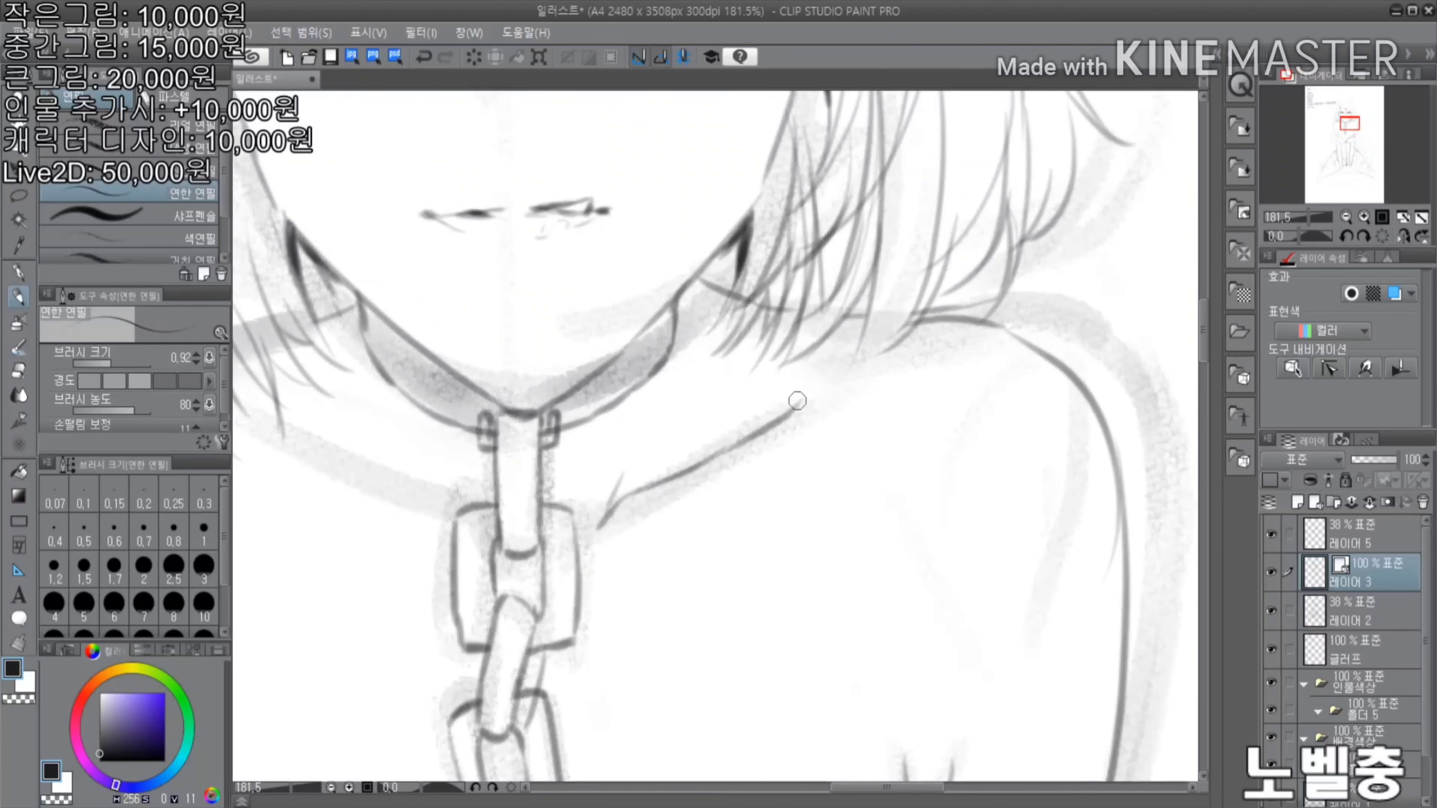
{"action": "scroll", "coordinate": [885, 361], "scroll_direction": "up", "scroll_amount": 4}
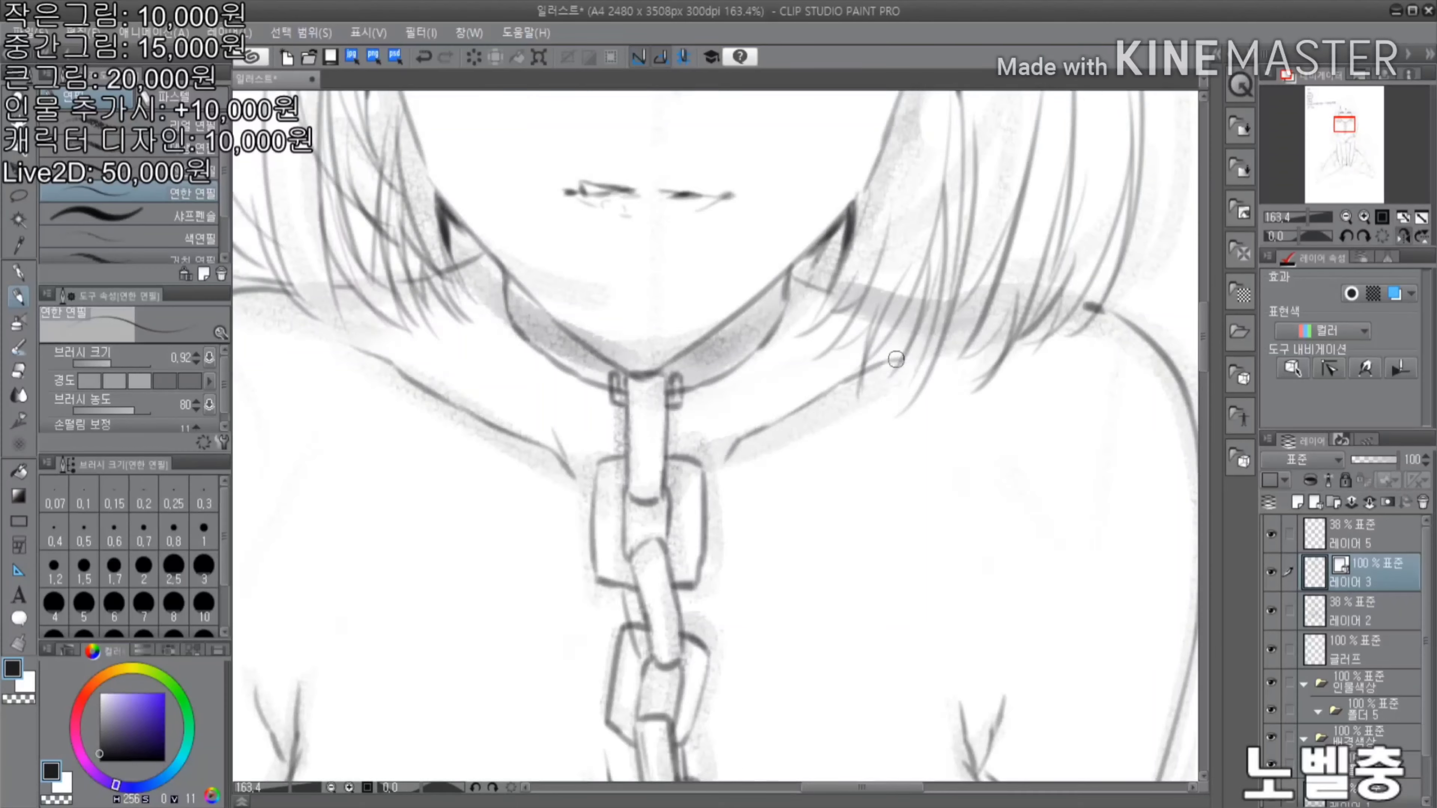
{"action": "scroll", "coordinate": [896, 359], "scroll_direction": "down", "scroll_amount": 3}
Line the right-hand thigh's top crease, inner curve and outer contour over the sketch
{"action": "scroll", "coordinate": [799, 547], "scroll_direction": "up", "scroll_amount": 2}
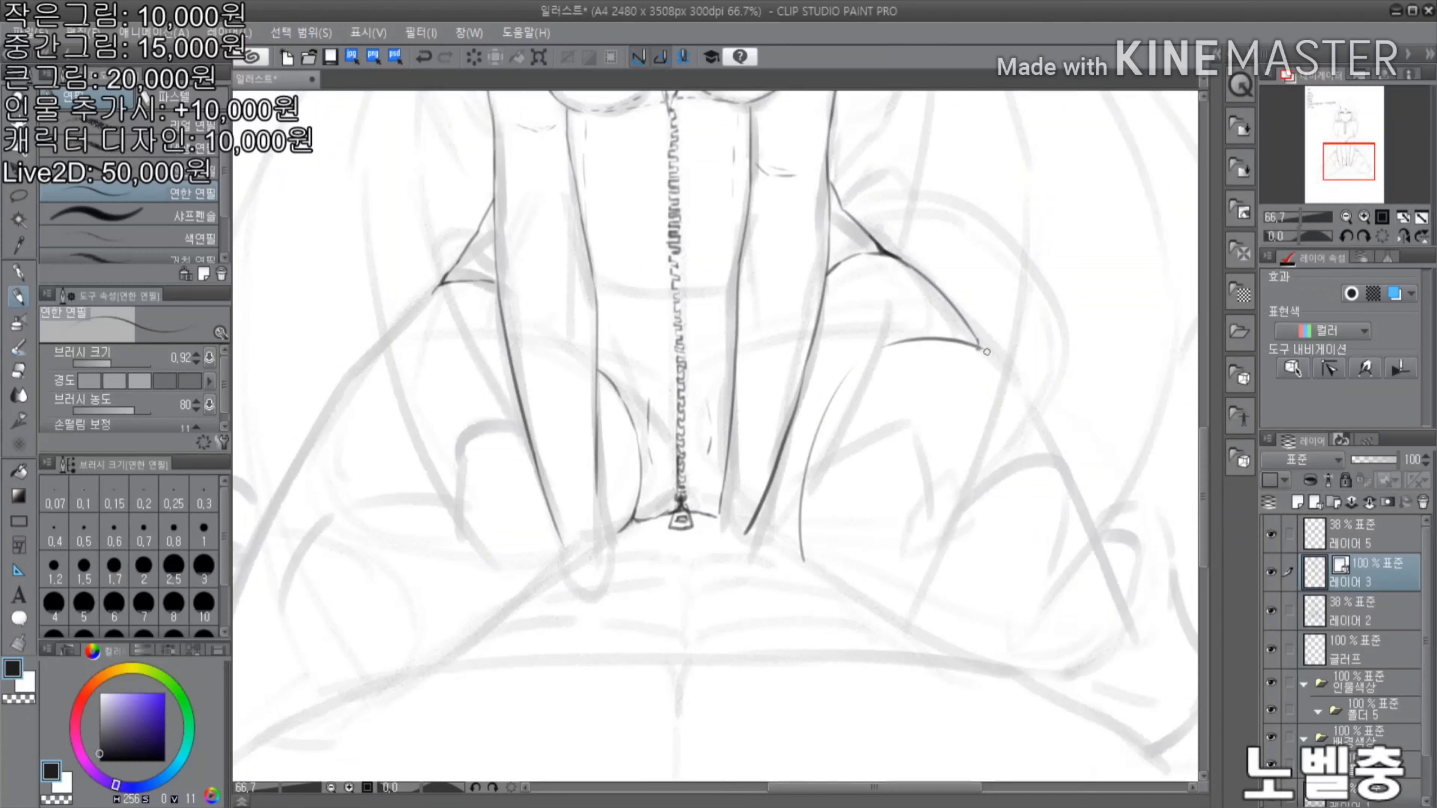
{"action": "scroll", "coordinate": [1010, 363], "scroll_direction": "down", "scroll_amount": 3}
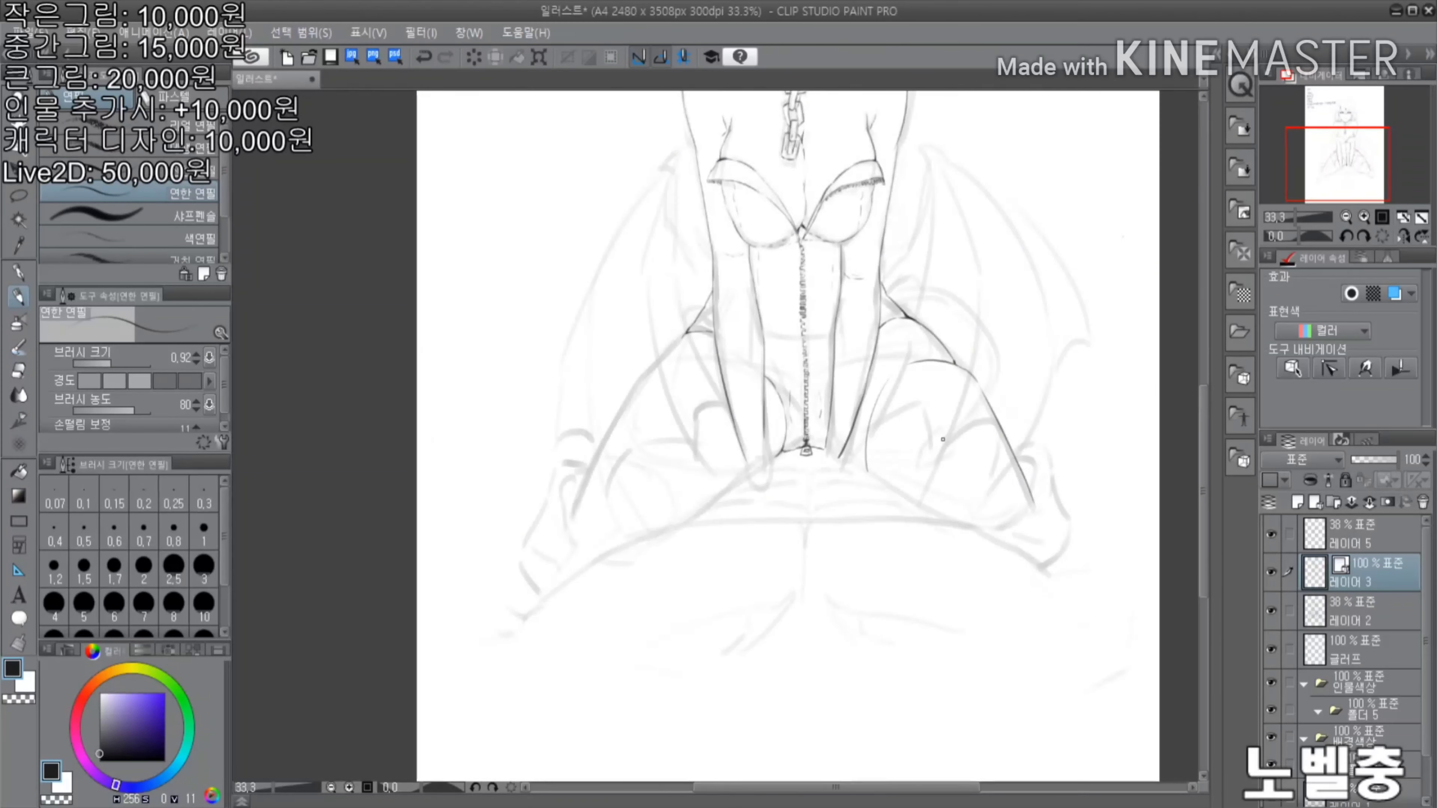
{"action": "scroll", "coordinate": [459, 334], "scroll_direction": "up", "scroll_amount": 1}
{"action": "scroll", "coordinate": [459, 333], "scroll_direction": "up", "scroll_amount": 2}
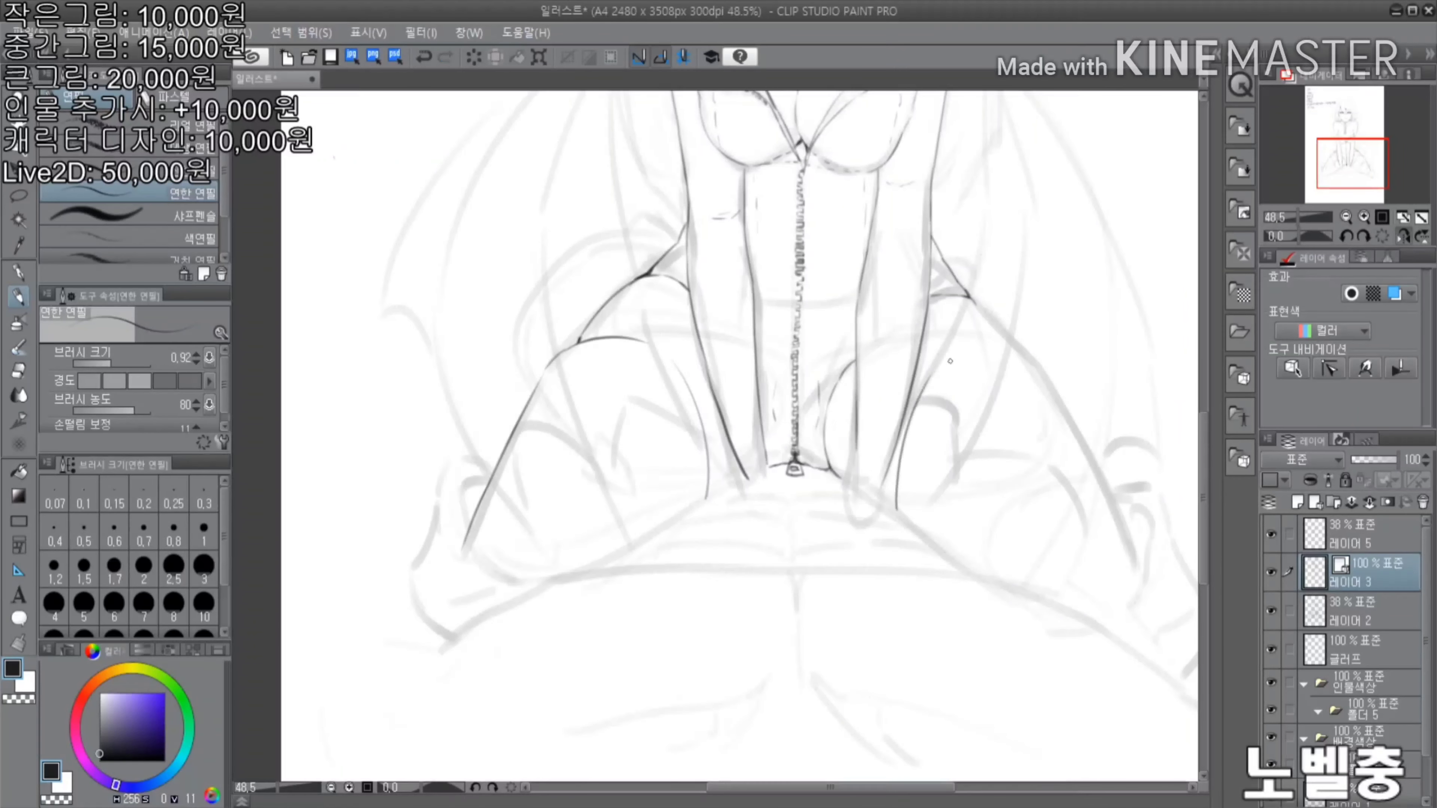
Line the left-hand thigh's top crease and inner curve, and draw the undersides of both thighs outward from the hands
{"action": "scroll", "coordinate": [1038, 352], "scroll_direction": "down", "scroll_amount": 2}
{"action": "scroll", "coordinate": [632, 480], "scroll_direction": "up", "scroll_amount": 3}
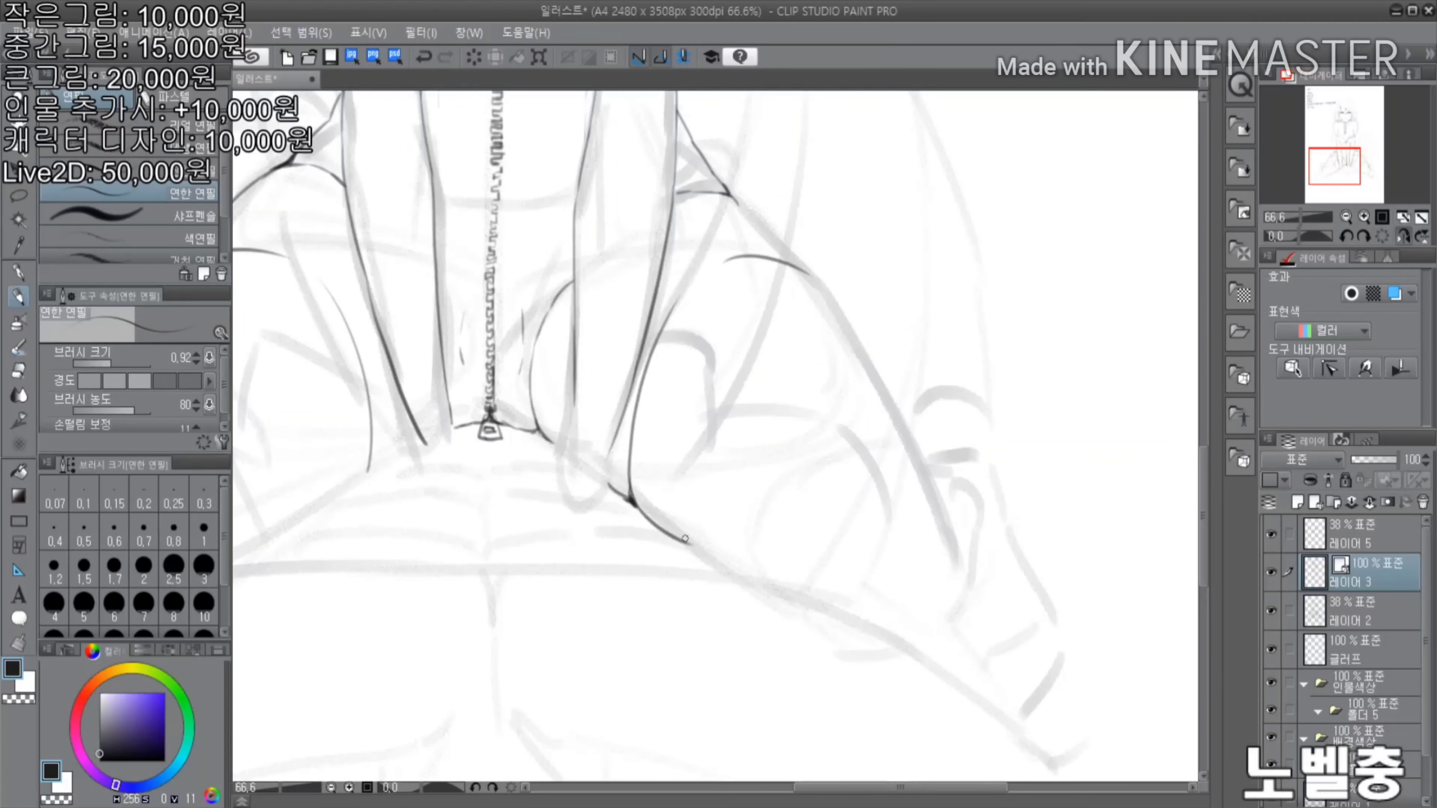
{"action": "scroll", "coordinate": [685, 538], "scroll_direction": "down", "scroll_amount": 3}
{"action": "scroll", "coordinate": [810, 383], "scroll_direction": "up", "scroll_amount": 4}
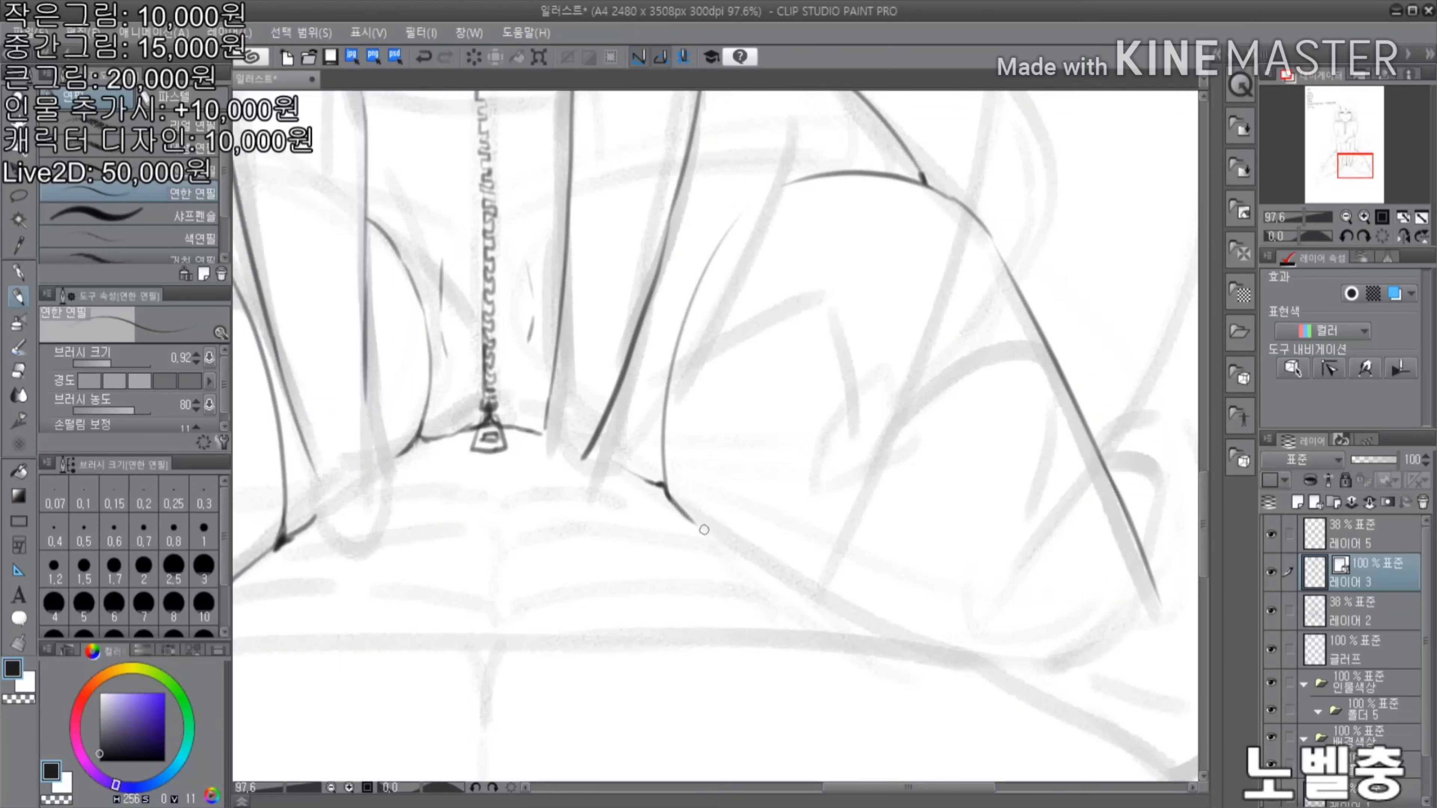
{"action": "left_click_drag", "start_coordinate": [703, 530], "coordinate": [818, 597]}
{"action": "scroll", "coordinate": [818, 598], "scroll_direction": "down", "scroll_amount": 4}
{"action": "scroll", "coordinate": [557, 345], "scroll_direction": "up", "scroll_amount": 3}
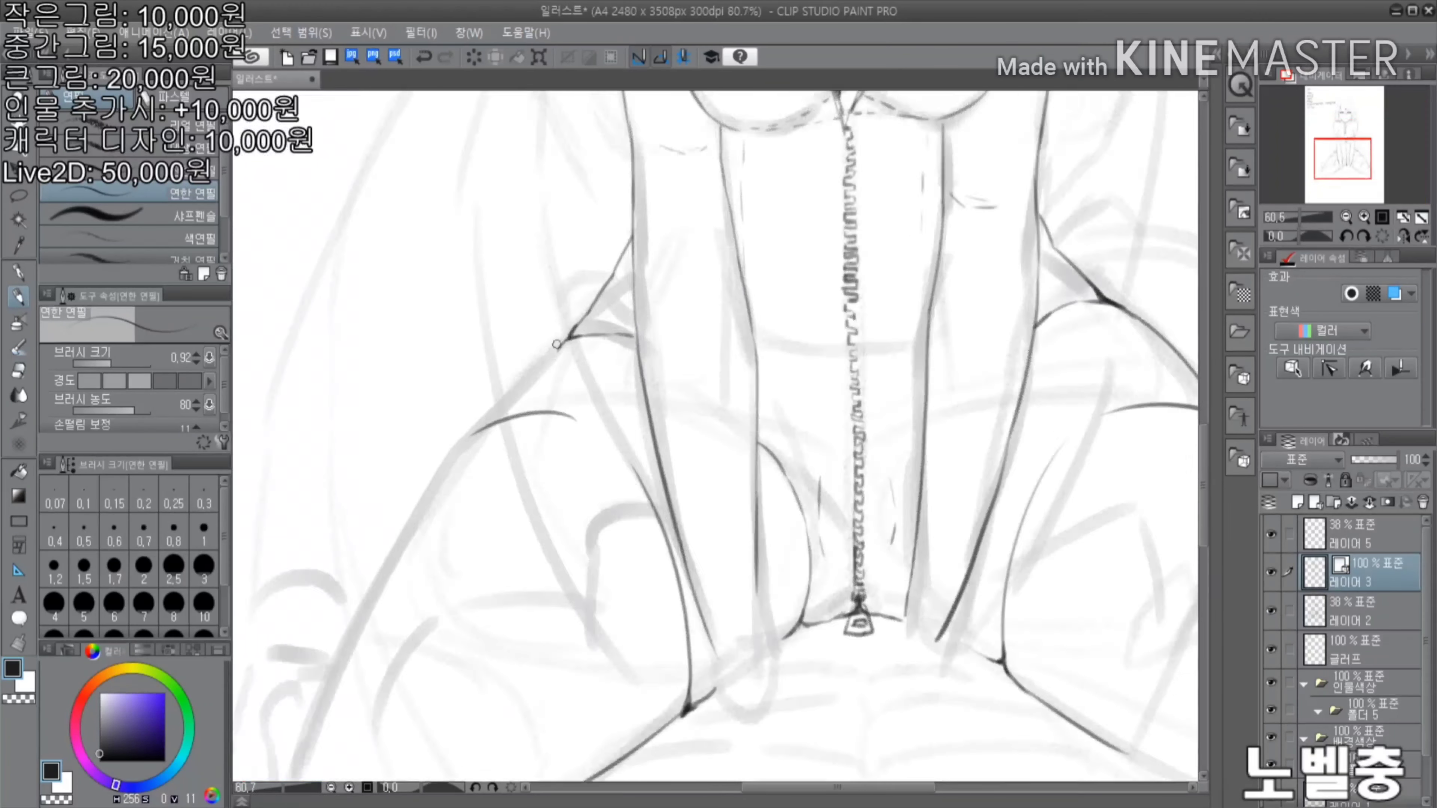
Draw the left-hand thigh's outer contour from the hip creases down to the knee, darkening the crease junctions
{"action": "scroll", "coordinate": [557, 344], "scroll_direction": "up", "scroll_amount": 3}
{"action": "left_click_drag", "start_coordinate": [492, 404], "coordinate": [348, 581]}
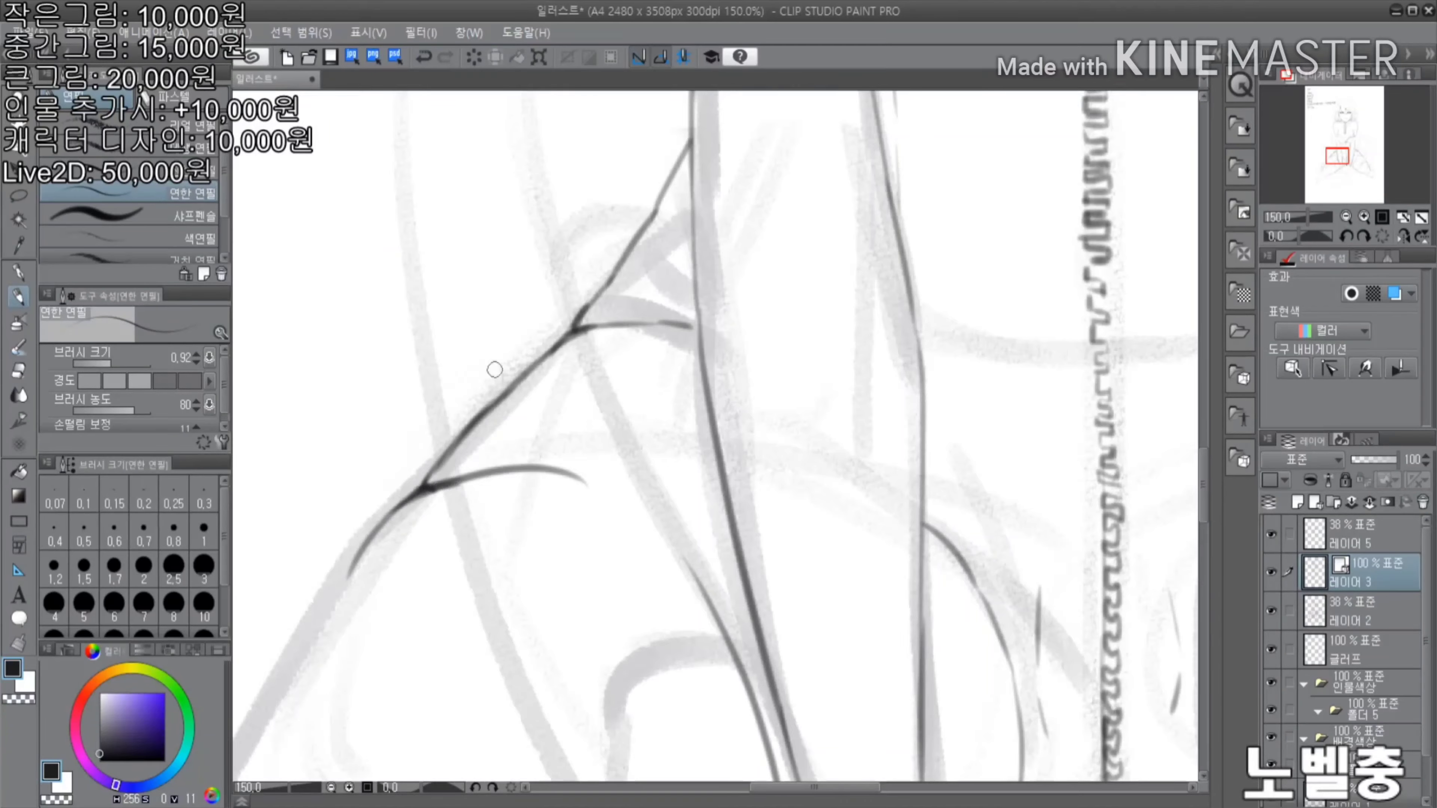
{"action": "scroll", "coordinate": [494, 369], "scroll_direction": "down", "scroll_amount": 5}
{"action": "scroll", "coordinate": [765, 278], "scroll_direction": "down", "scroll_amount": 2}
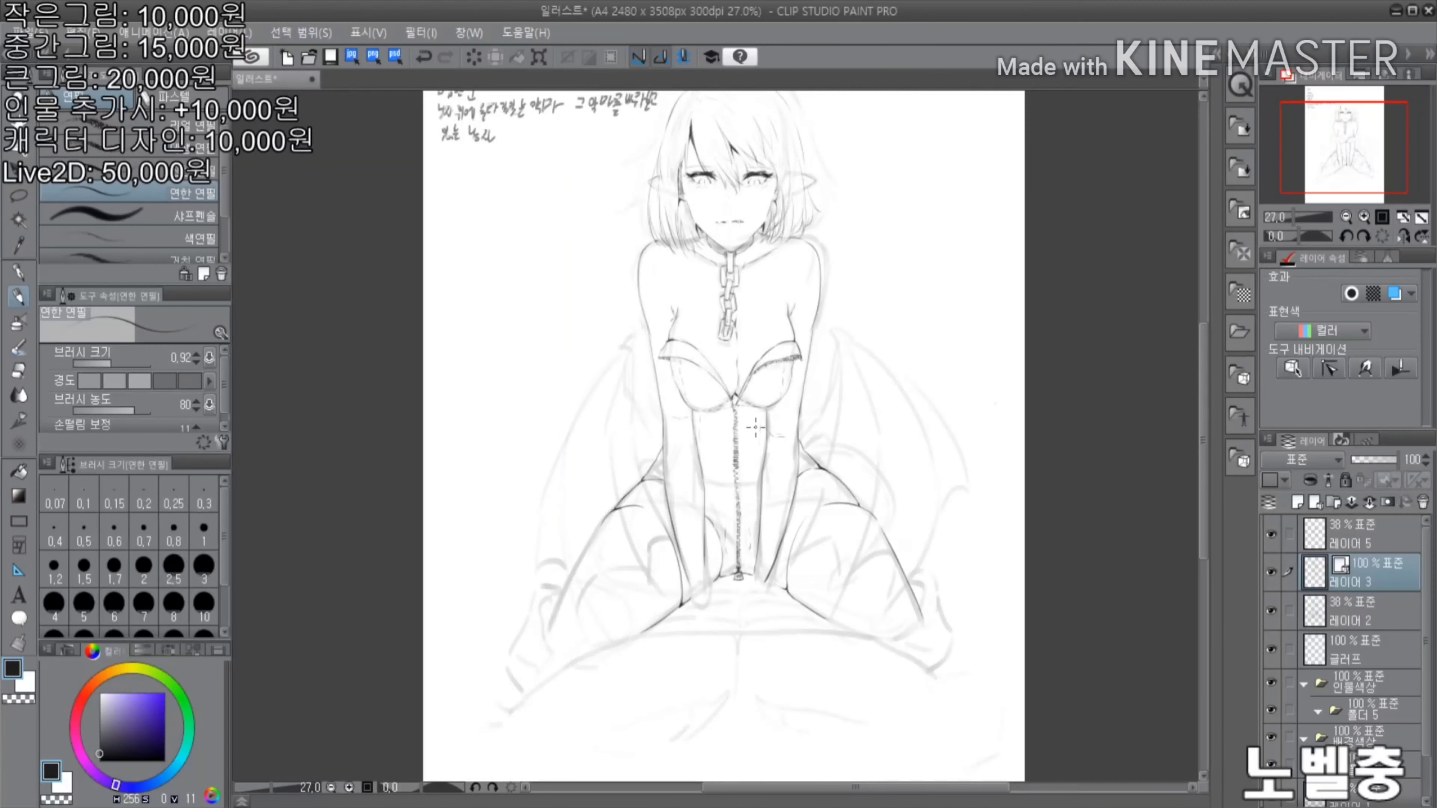
{"action": "scroll", "coordinate": [700, 259], "scroll_direction": "up", "scroll_amount": 3}
{"action": "left_click_drag", "start_coordinate": [712, 227], "coordinate": [600, 453]}
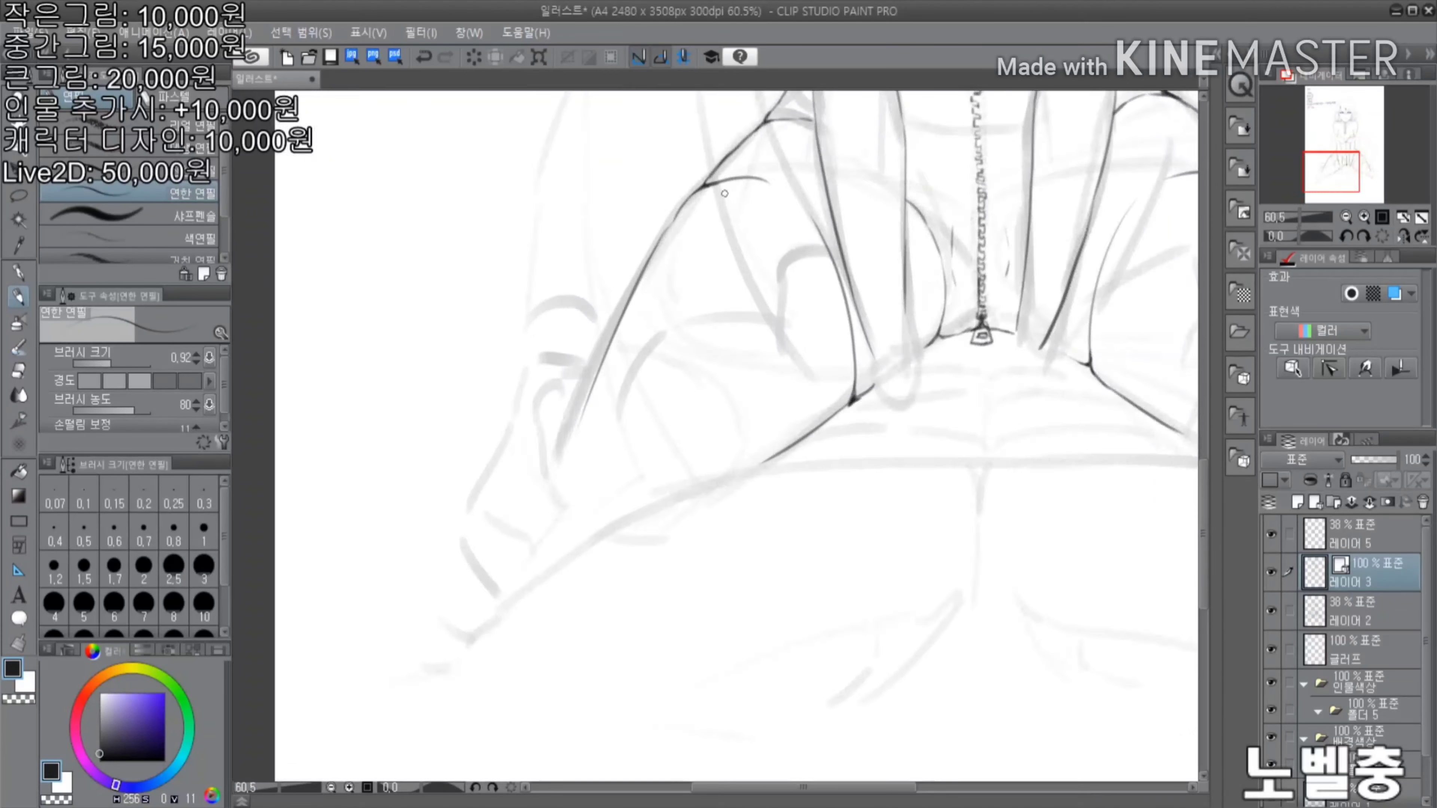
{"action": "scroll", "coordinate": [777, 396], "scroll_direction": "down", "scroll_amount": 4}
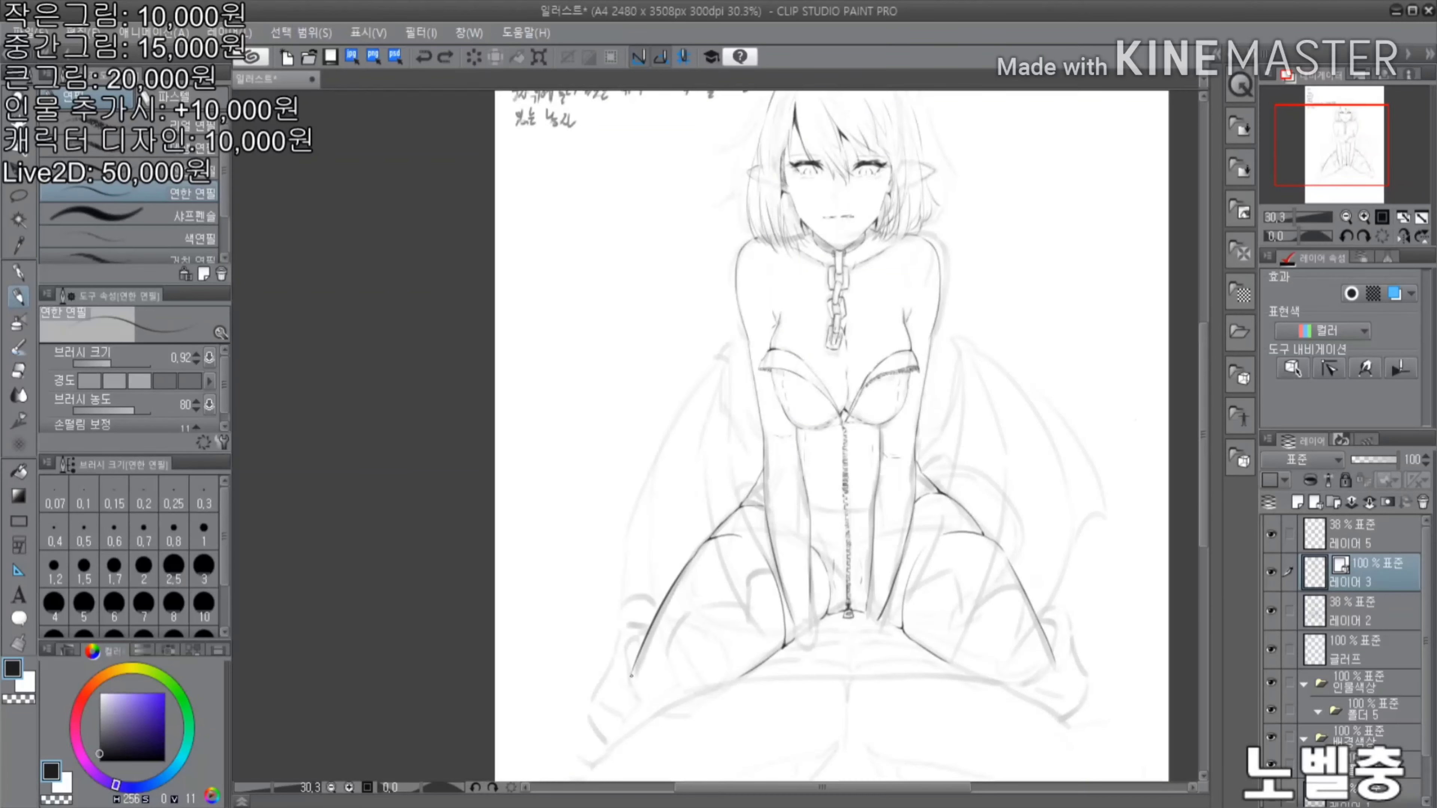
{"action": "scroll", "coordinate": [840, 396], "scroll_direction": "down", "scroll_amount": 2}
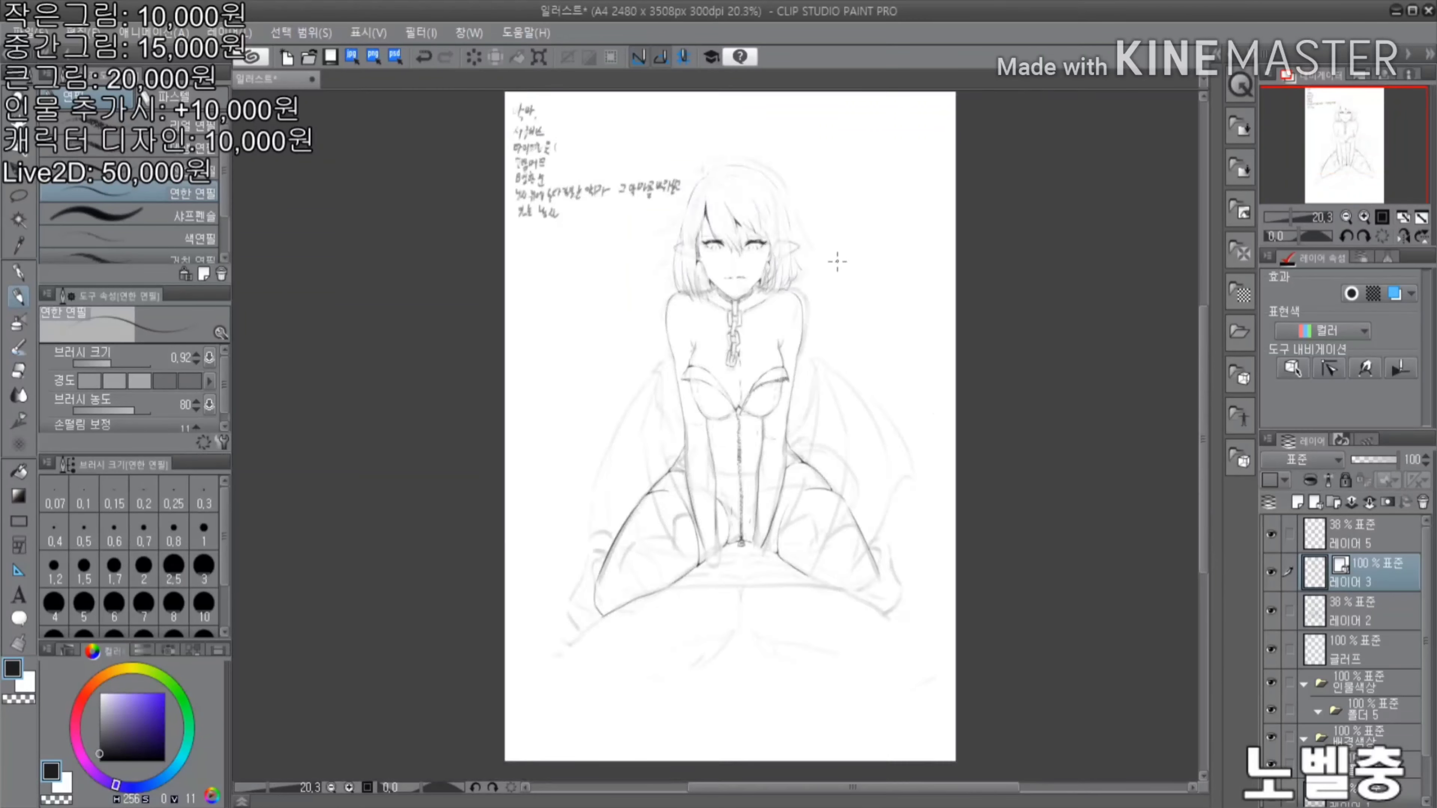
Close the knee ends of both legs by joining the outer contours to the underside lines
{"action": "scroll", "coordinate": [840, 396], "scroll_direction": "up", "scroll_amount": 4}
{"action": "scroll", "coordinate": [840, 396], "scroll_direction": "down", "scroll_amount": 2}
{"action": "scroll", "coordinate": [962, 614], "scroll_direction": "down", "scroll_amount": 2}
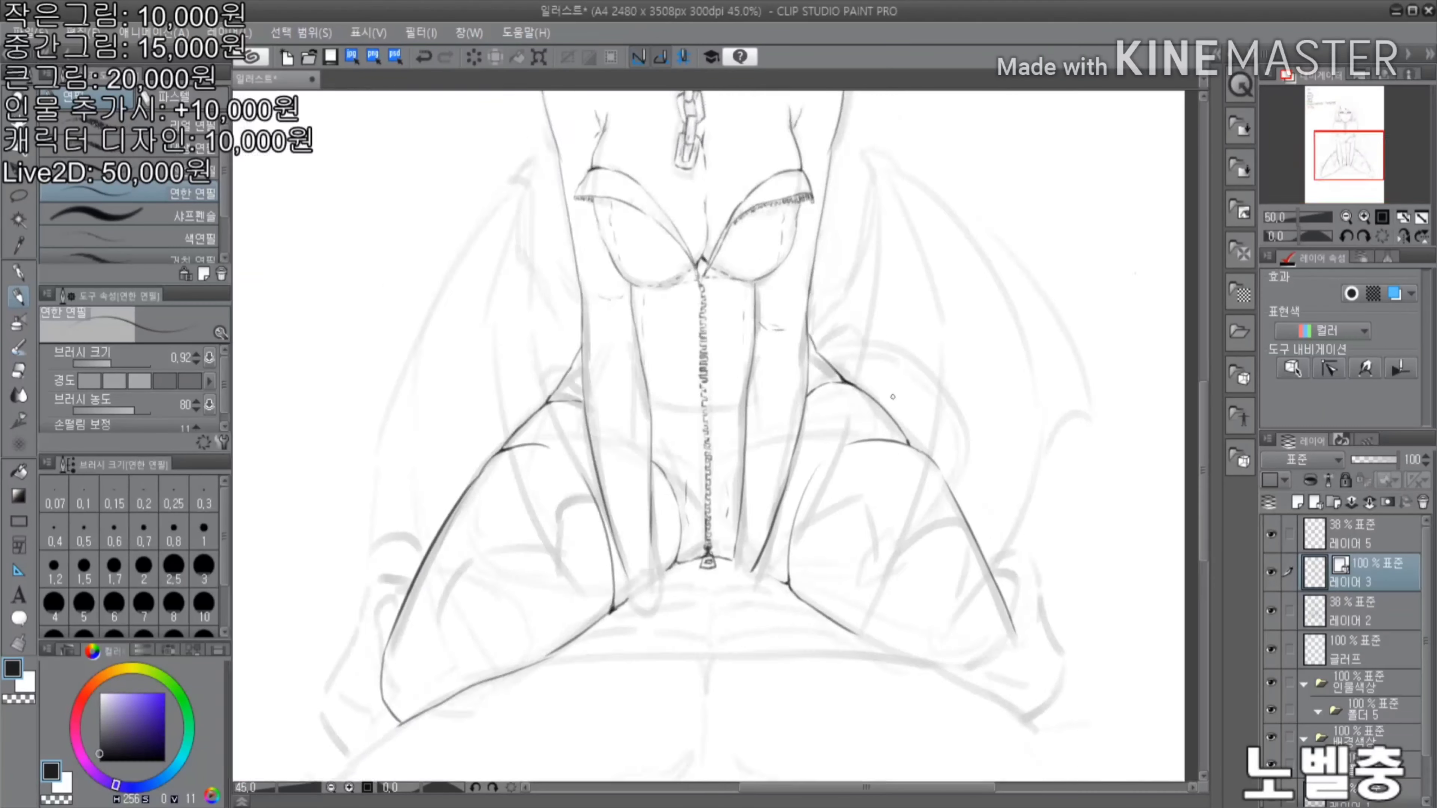
{"action": "scroll", "coordinate": [1004, 594], "scroll_direction": "up", "scroll_amount": 5}
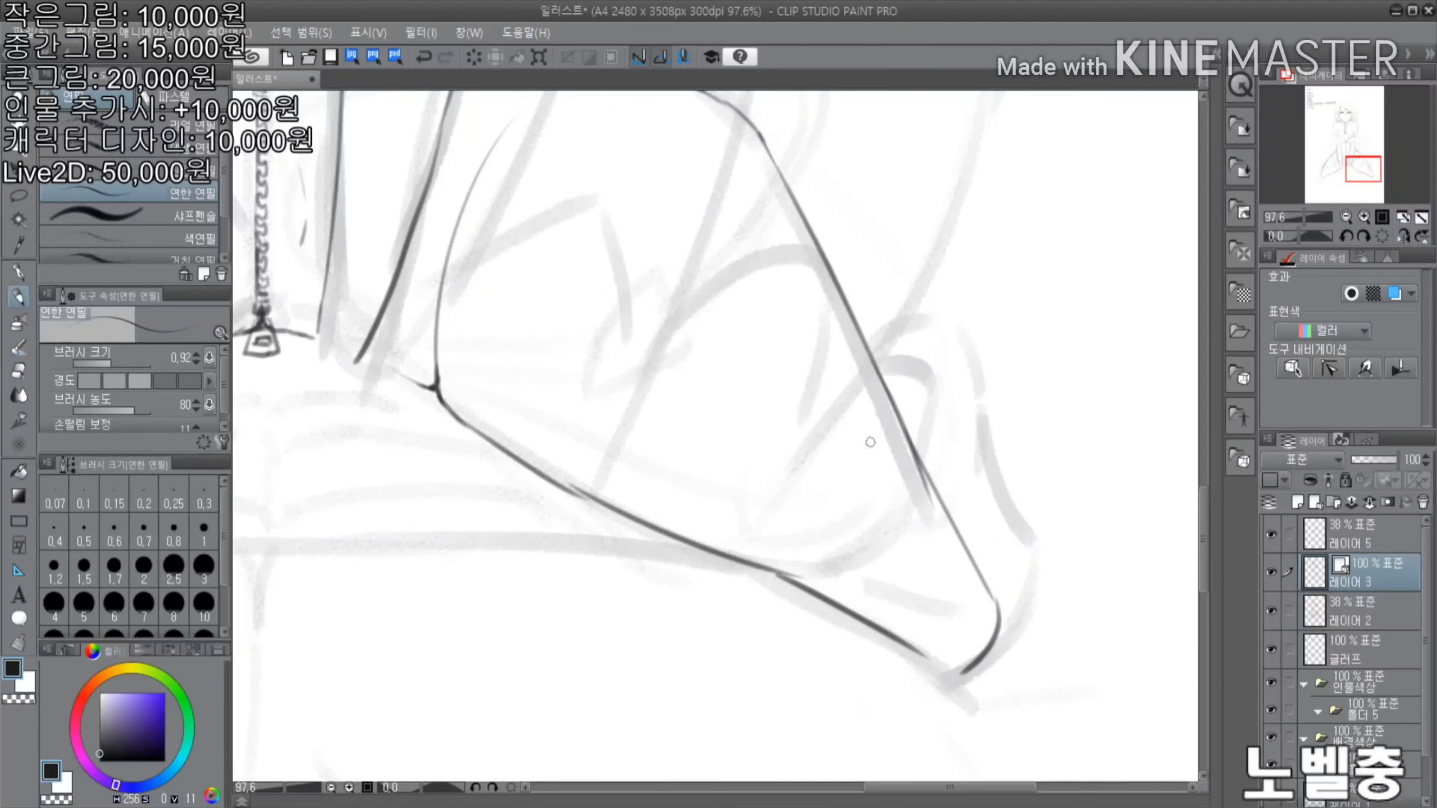
{"action": "scroll", "coordinate": [970, 662], "scroll_direction": "down", "scroll_amount": 5}
Draw a narrow pointed foot behind the right-hand knee, undoing and redrawing its outline strokes
{"action": "scroll", "coordinate": [874, 358], "scroll_direction": "up", "scroll_amount": 4}
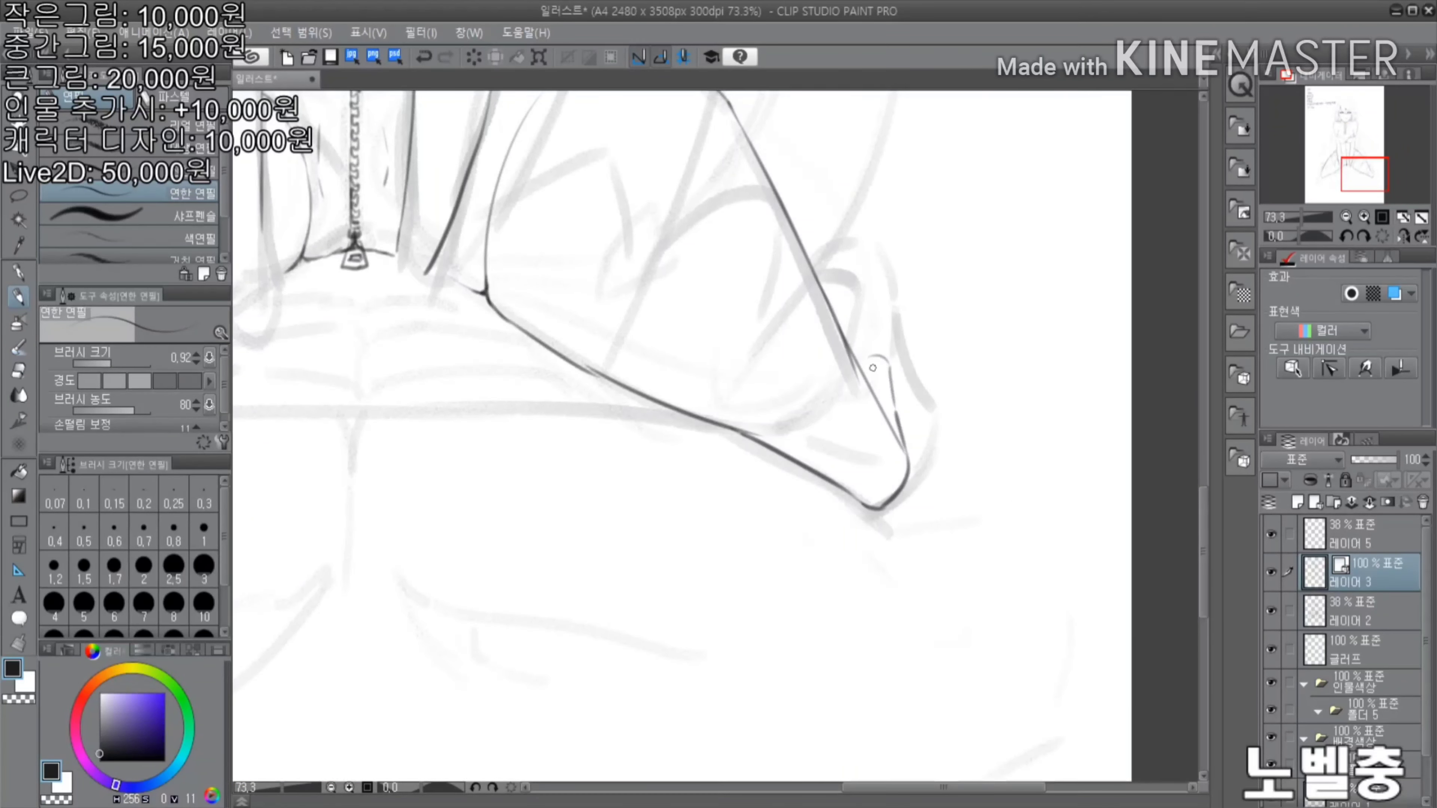
{"action": "scroll", "coordinate": [874, 367], "scroll_direction": "down", "scroll_amount": 4}
{"action": "scroll", "coordinate": [961, 336], "scroll_direction": "up", "scroll_amount": 5}
{"action": "key", "text": "ctrl+z"}
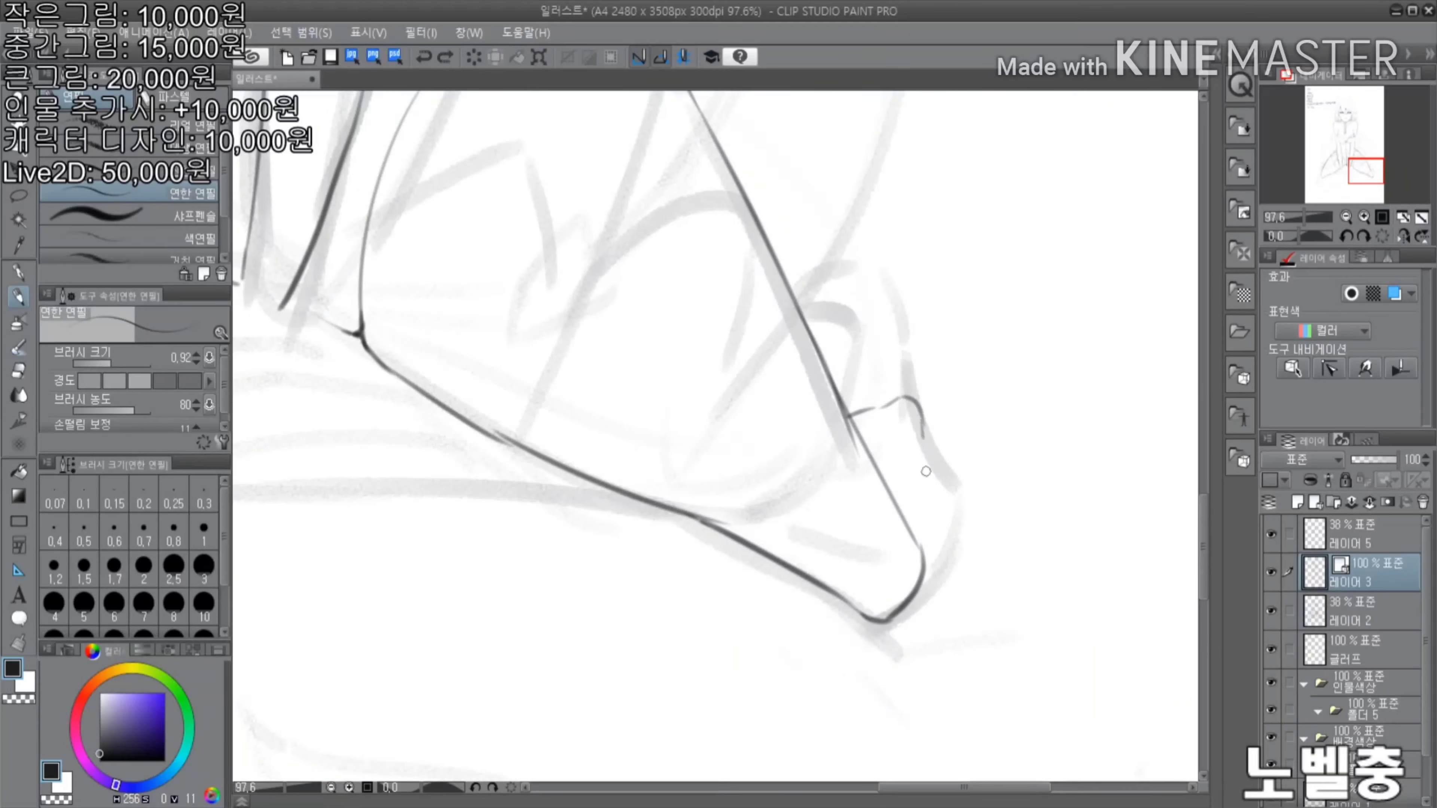
{"action": "scroll", "coordinate": [925, 471], "scroll_direction": "up", "scroll_amount": 2}
{"action": "left_click_drag", "start_coordinate": [936, 315], "coordinate": [973, 526]}
{"action": "scroll", "coordinate": [973, 527], "scroll_direction": "down", "scroll_amount": 5}
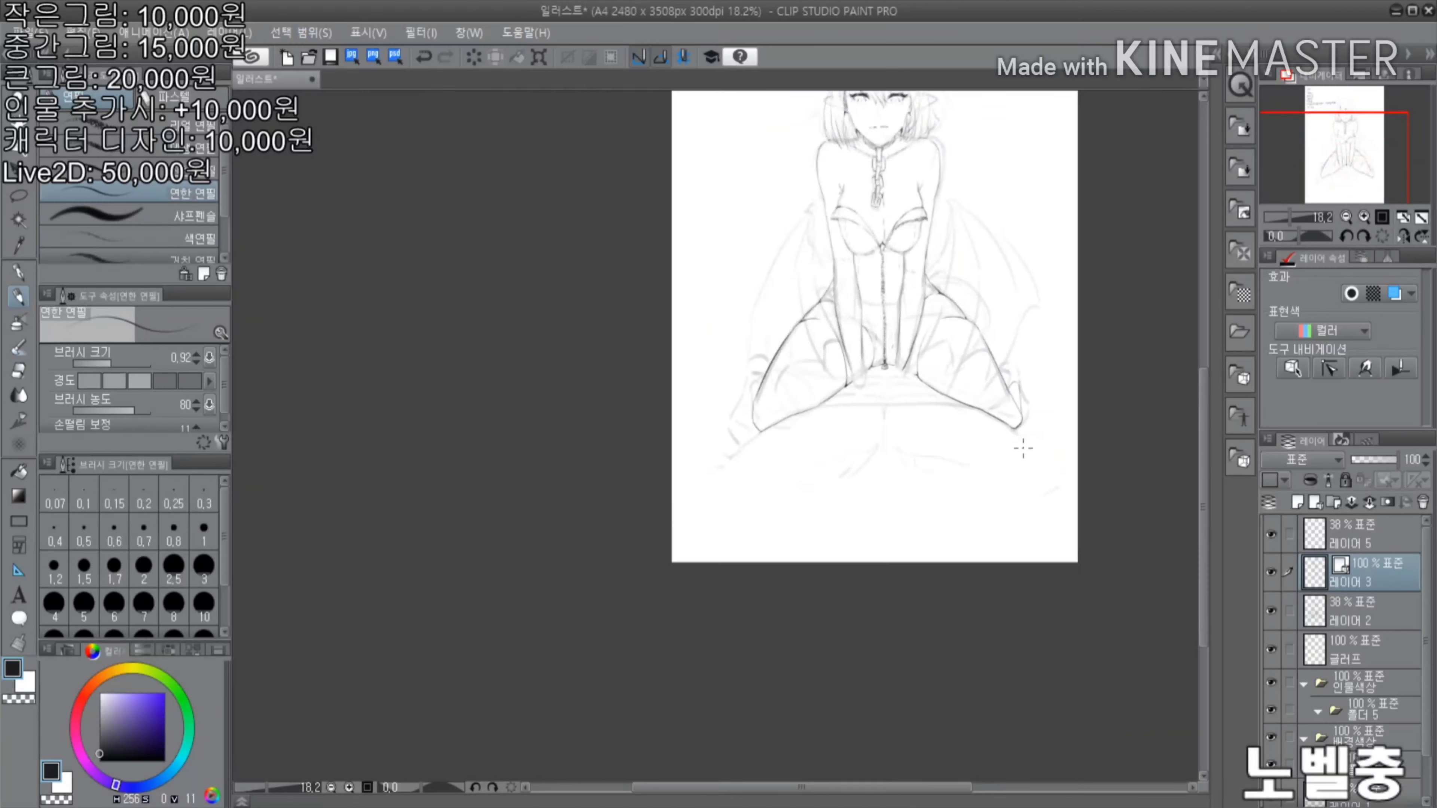
{"action": "scroll", "coordinate": [953, 282], "scroll_direction": "up", "scroll_amount": 5}
{"action": "key", "text": "ctrl+z"}
{"action": "left_click_drag", "start_coordinate": [980, 265], "coordinate": [986, 408]}
{"action": "scroll", "coordinate": [1018, 266], "scroll_direction": "up", "scroll_amount": 4}
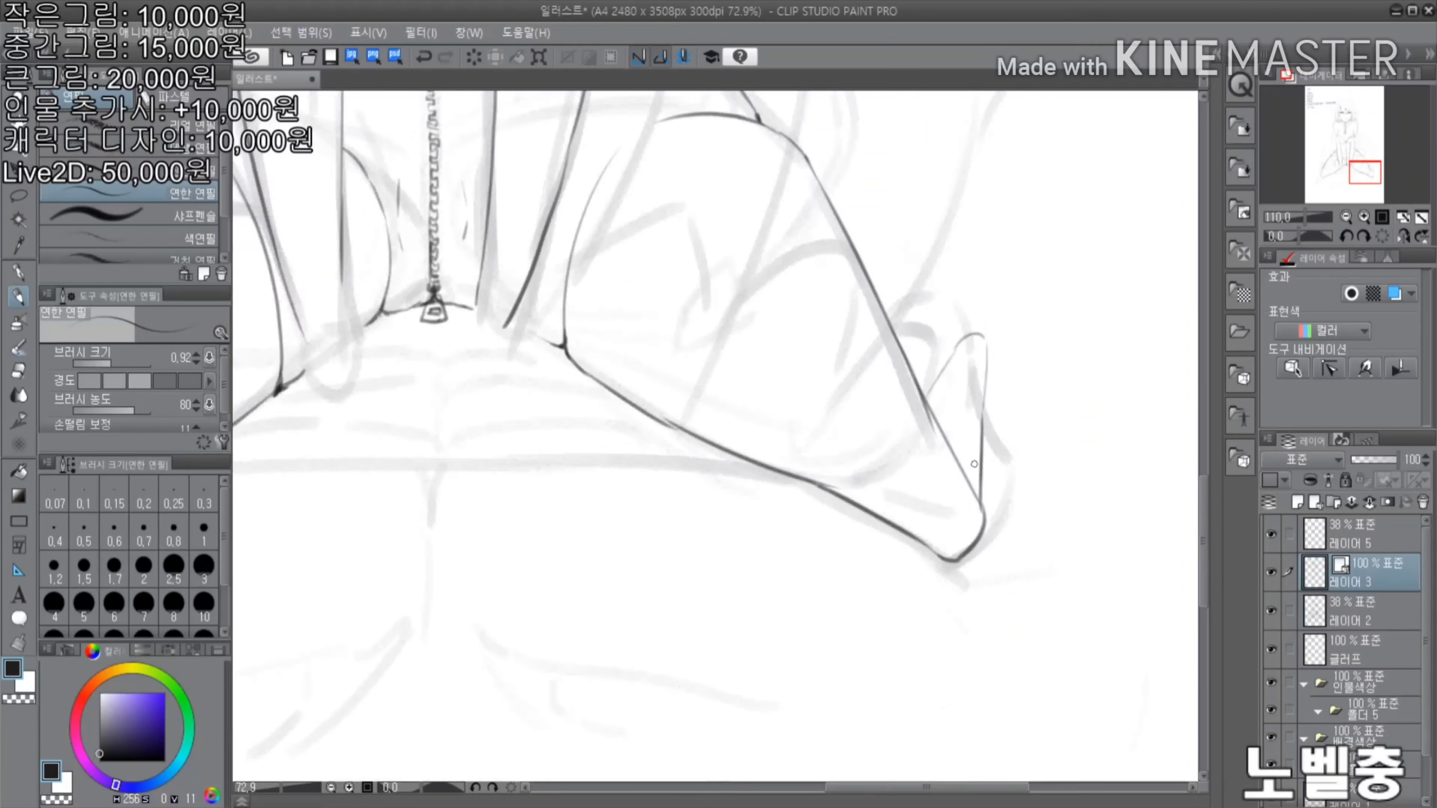
Draw a matching foot behind the left-hand knee and refine the lines where the feet meet the legs
{"action": "mouse_move", "coordinate": [863, 320]}
{"action": "left_mouse_down"}
{"action": "mouse_move", "coordinate": [770, 459]}
{"action": "mouse_move", "coordinate": [797, 504]}
{"action": "mouse_move", "coordinate": [832, 408]}
{"action": "mouse_move", "coordinate": [897, 373]}
{"action": "mouse_move", "coordinate": [867, 592]}
{"action": "left_mouse_up"}
{"action": "scroll", "coordinate": [797, 504], "scroll_direction": "down", "scroll_amount": 5}
{"action": "scroll", "coordinate": [928, 417], "scroll_direction": "up", "scroll_amount": 3}
{"action": "key", "text": "ctrl+z"}
{"action": "scroll", "coordinate": [867, 592], "scroll_direction": "down", "scroll_amount": 4}
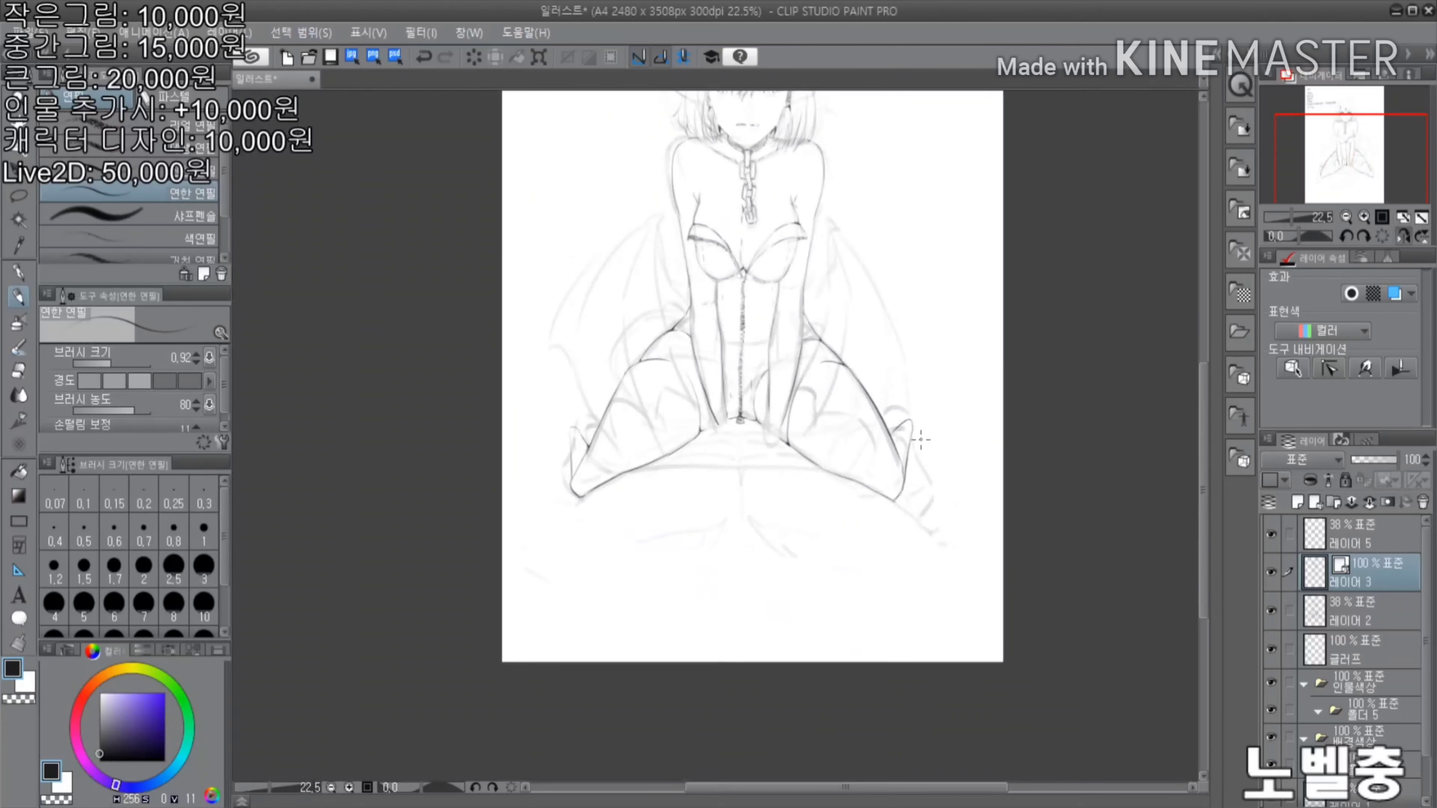
{"action": "scroll", "coordinate": [680, 391], "scroll_direction": "up", "scroll_amount": 4}
{"action": "scroll", "coordinate": [736, 283], "scroll_direction": "down", "scroll_amount": 3}
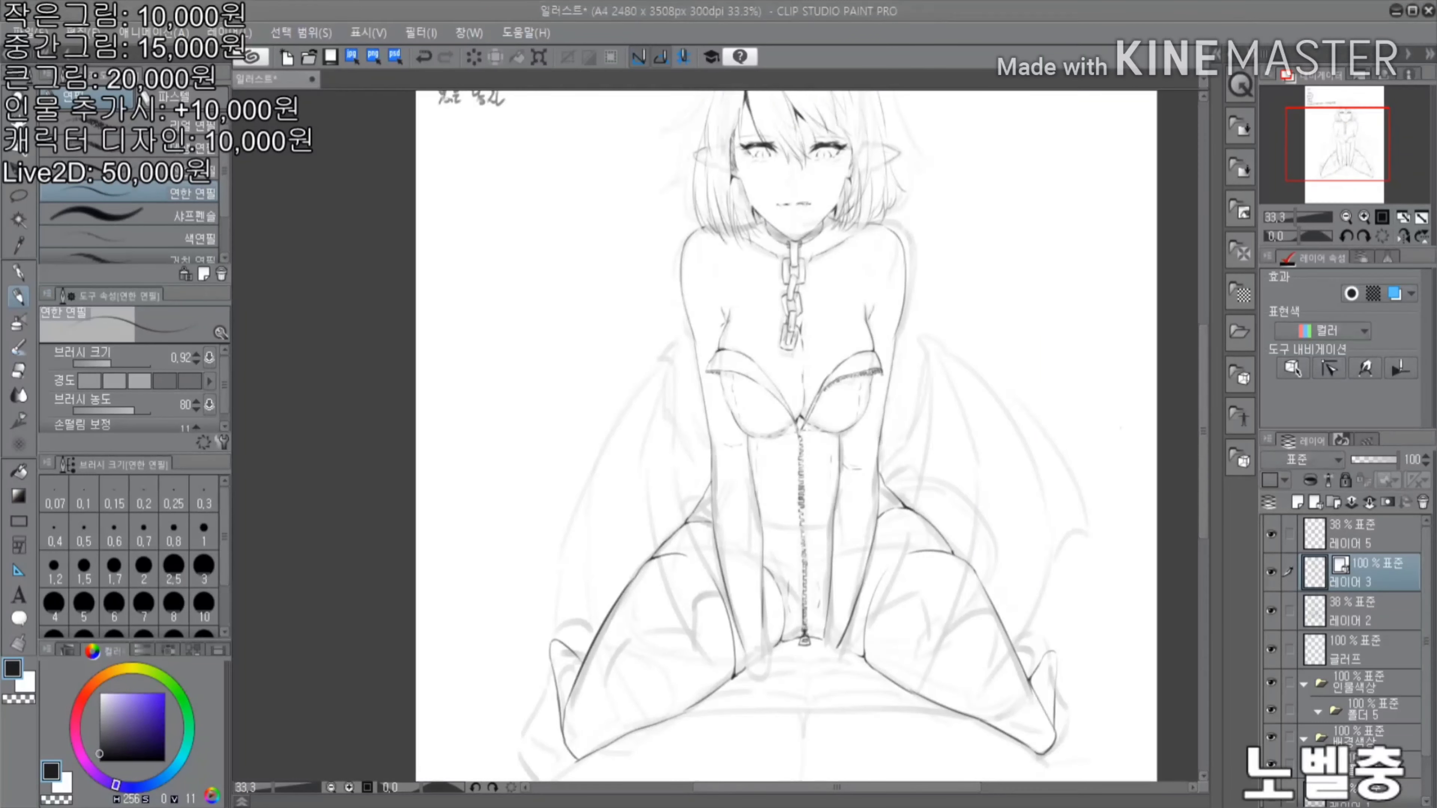
{"action": "scroll", "coordinate": [764, 398], "scroll_direction": "up", "scroll_amount": 4}
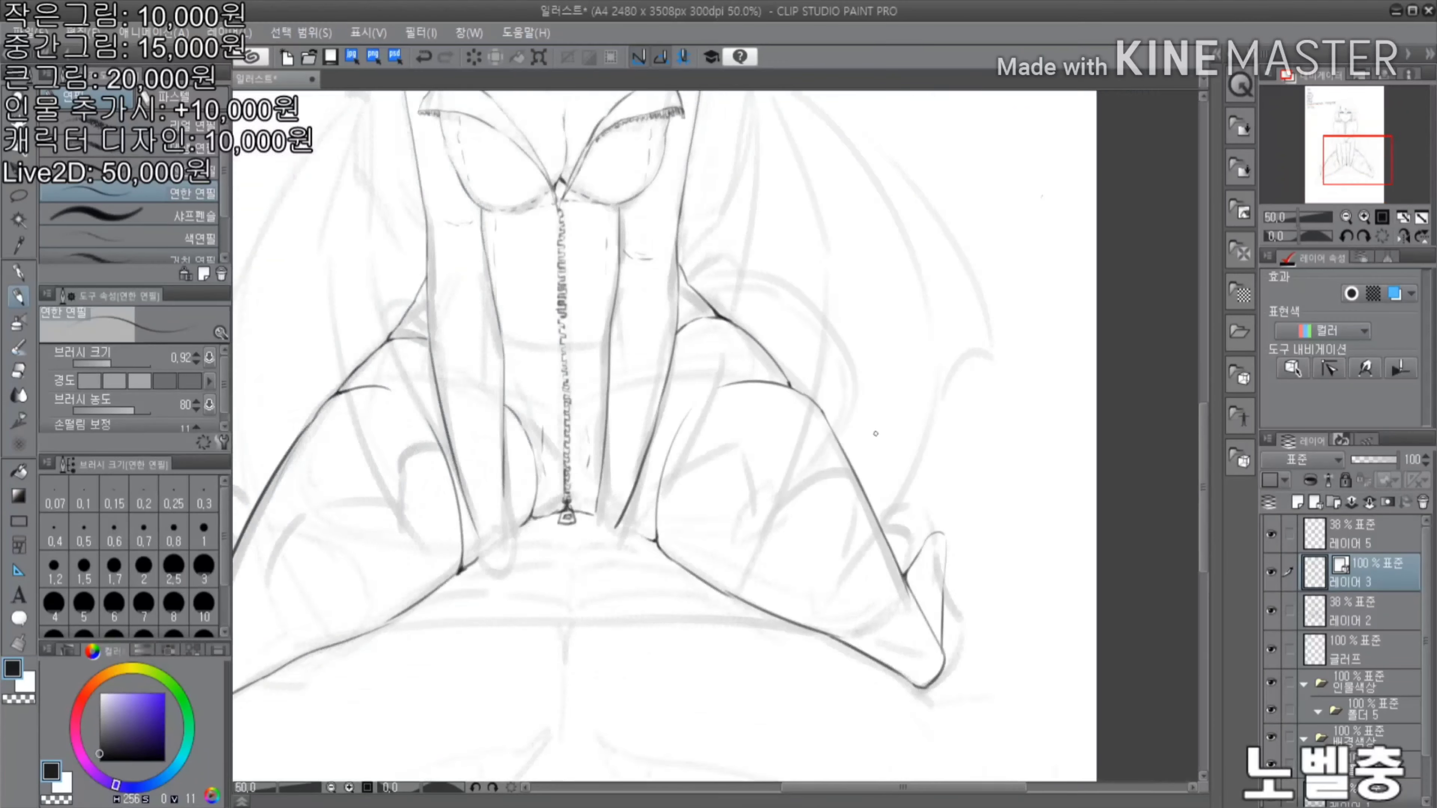
{"action": "key", "text": "ctrl+z"}
{"action": "scroll", "coordinate": [849, 564], "scroll_direction": "down", "scroll_amount": 4}
{"action": "scroll", "coordinate": [605, 317], "scroll_direction": "up", "scroll_amount": 2}
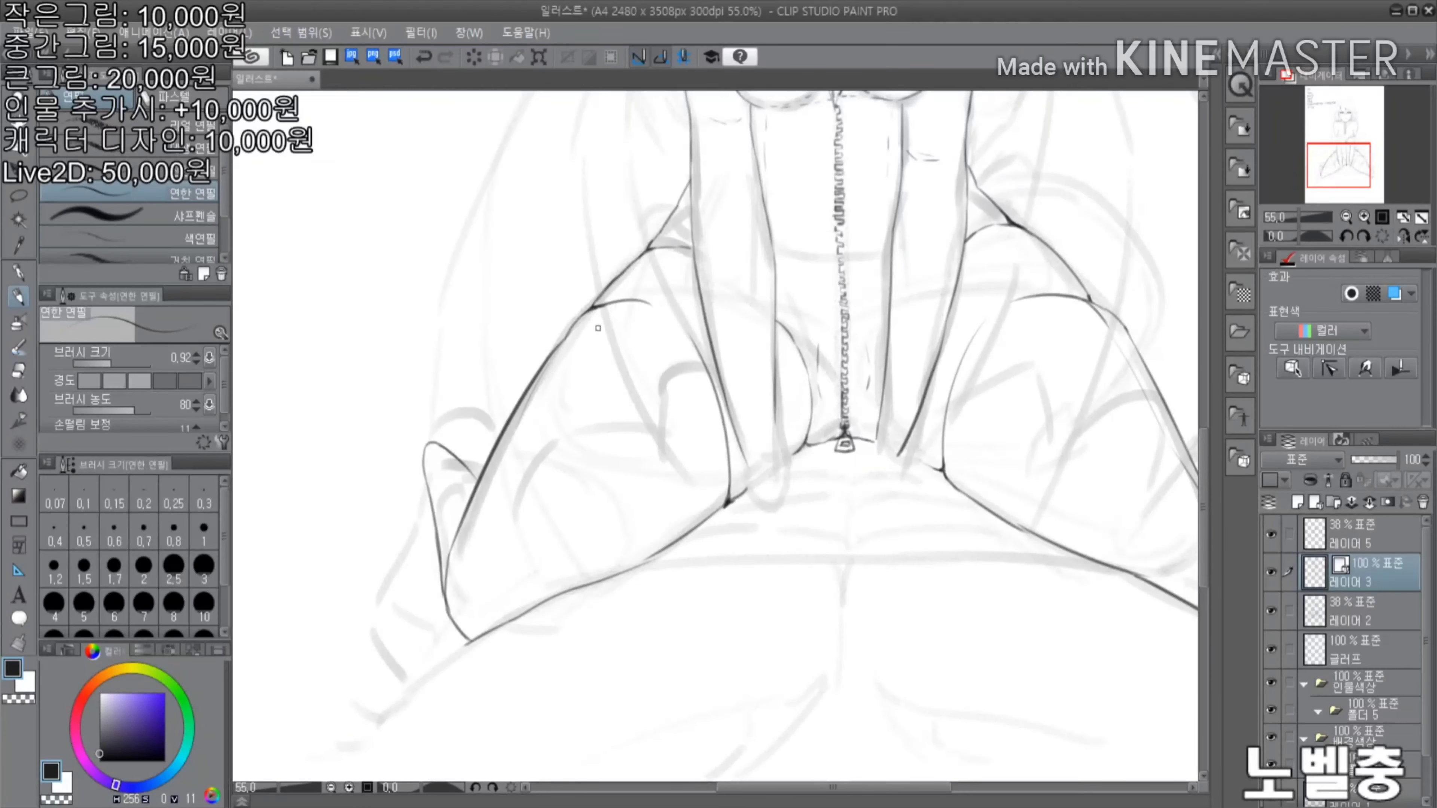
Hide the rough sketch layer 레이어 2 and retouch the underarm crease lines above both cups
{"action": "scroll", "coordinate": [573, 399], "scroll_direction": "down", "scroll_amount": 3}
{"action": "scroll", "coordinate": [808, 291], "scroll_direction": "down", "scroll_amount": 1}
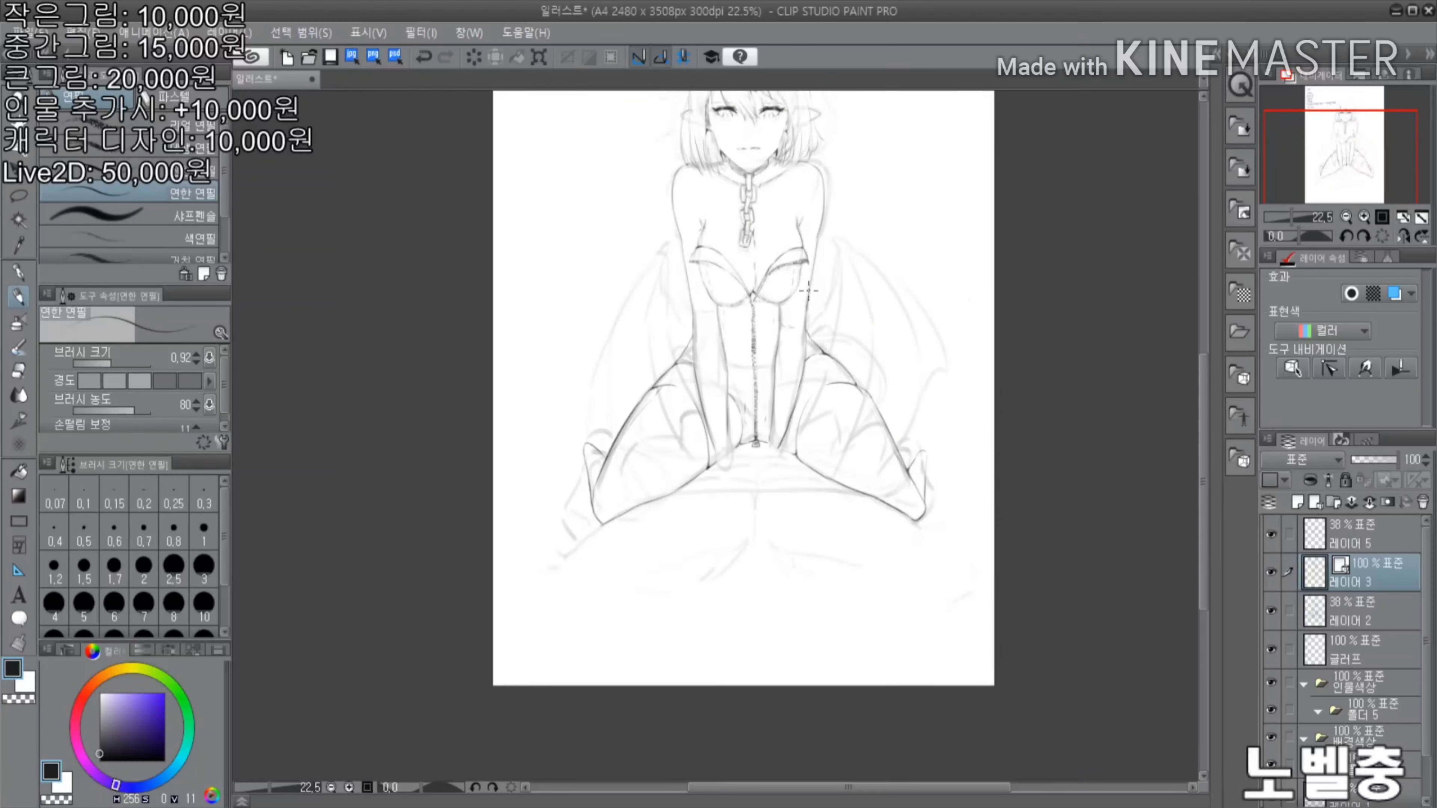
{"action": "left_click", "coordinate": [1271, 612]}
{"action": "scroll", "coordinate": [753, 170], "scroll_direction": "up", "scroll_amount": 3}
{"action": "scroll", "coordinate": [849, 282], "scroll_direction": "down", "scroll_amount": 3}
{"action": "scroll", "coordinate": [937, 427], "scroll_direction": "up", "scroll_amount": 10}
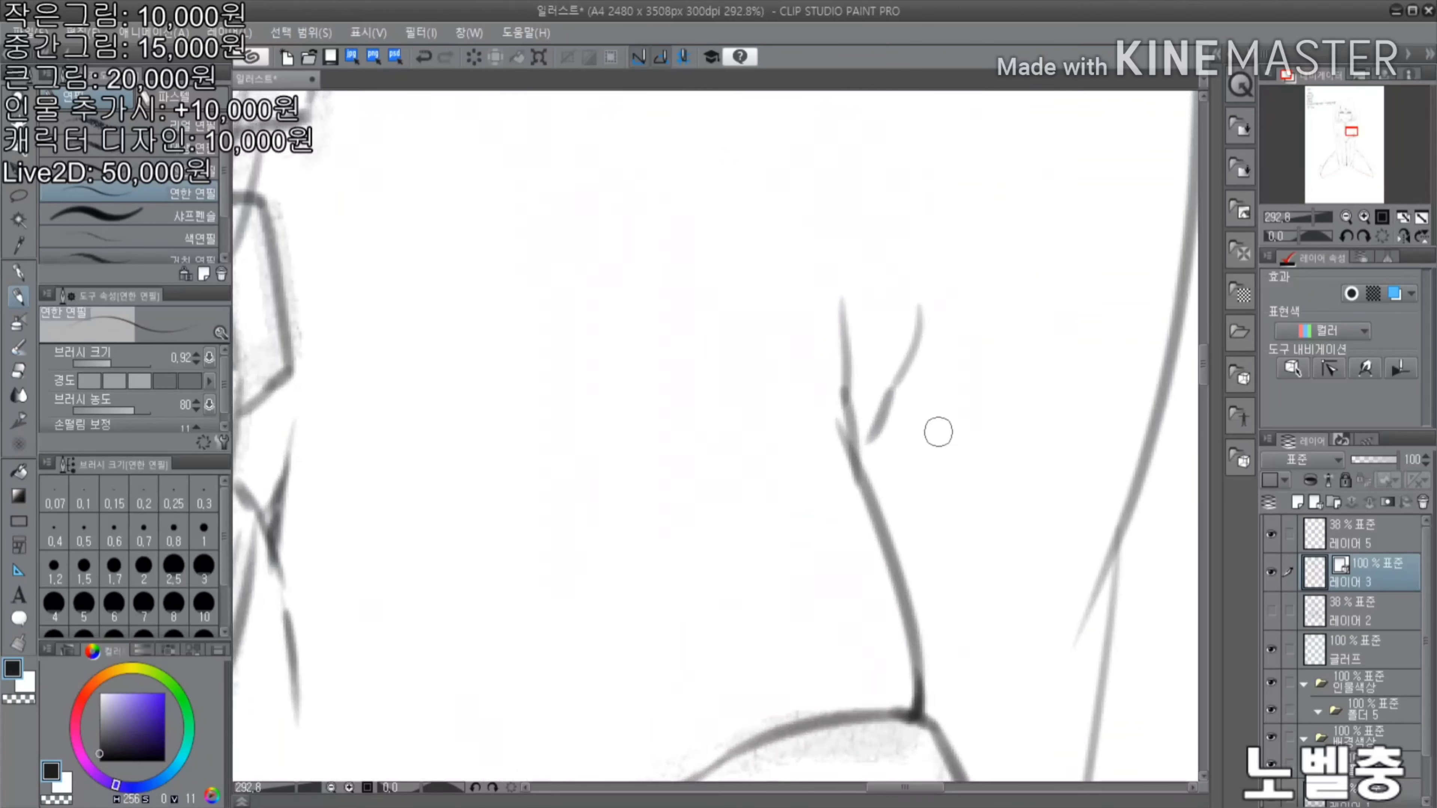
{"action": "scroll", "coordinate": [651, 311], "scroll_direction": "down", "scroll_amount": 3}
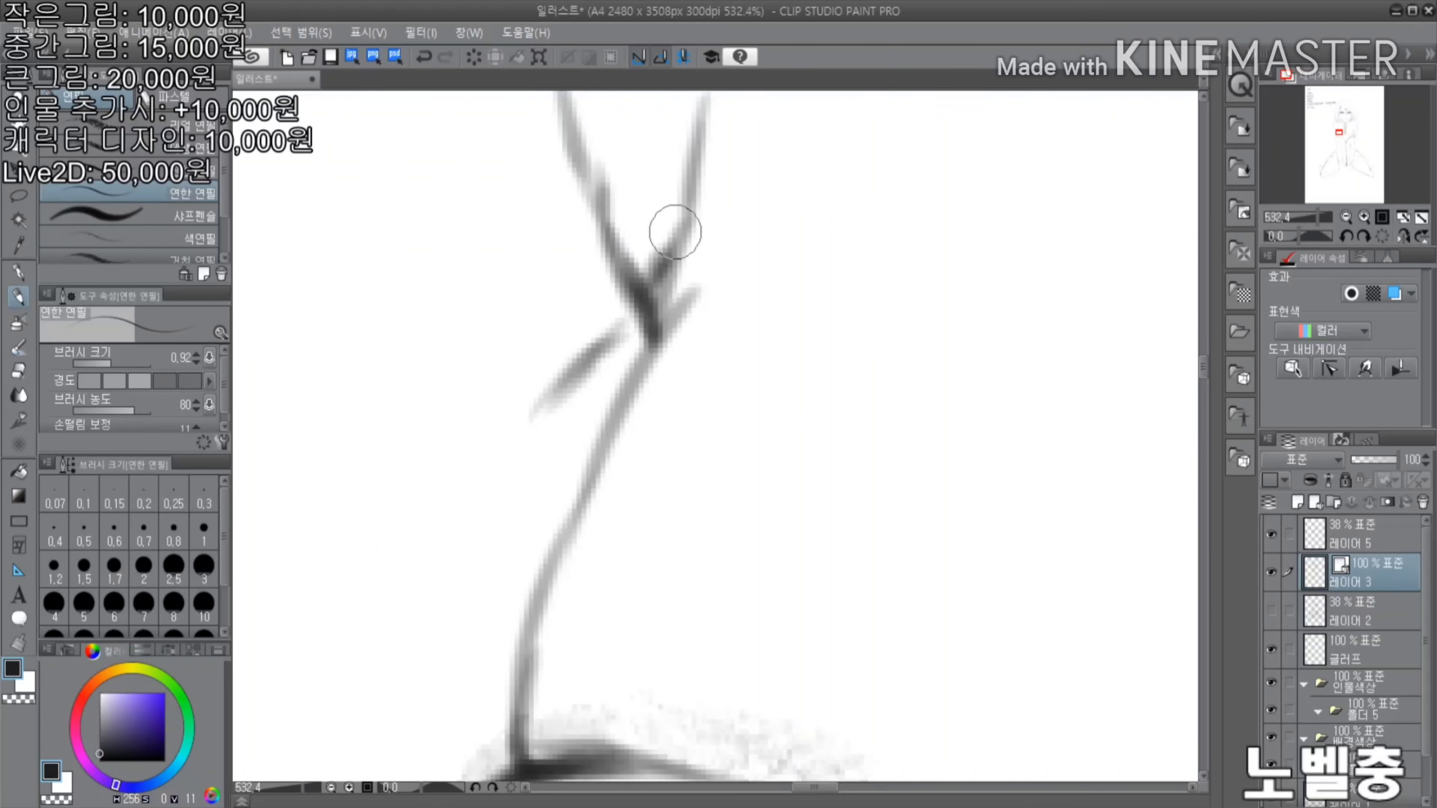
{"action": "scroll", "coordinate": [634, 261], "scroll_direction": "down", "scroll_amount": 2}
Reinforce the small diamond-shaped join between the cups at the top of the zipper
{"action": "scroll", "coordinate": [771, 385], "scroll_direction": "up", "scroll_amount": 7}
{"action": "mouse_move", "coordinate": [770, 385]}
{"action": "left_mouse_down"}
{"action": "mouse_move", "coordinate": [741, 563]}
{"action": "mouse_move", "coordinate": [782, 466]}
{"action": "left_mouse_up"}
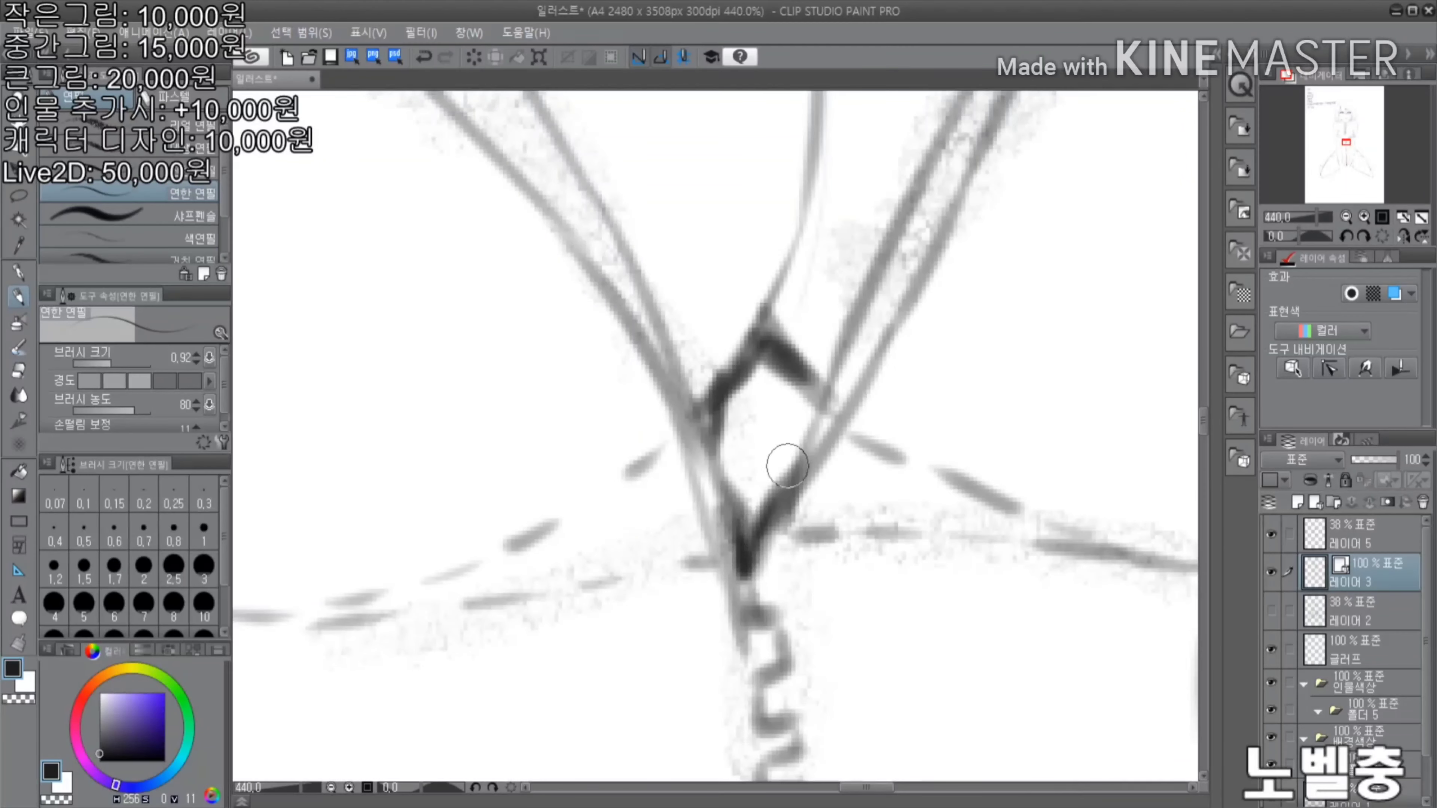
{"action": "scroll", "coordinate": [783, 465], "scroll_direction": "down", "scroll_amount": 4}
{"action": "scroll", "coordinate": [799, 288], "scroll_direction": "up", "scroll_amount": 4}
{"action": "left_click_drag", "start_coordinate": [752, 266], "coordinate": [760, 417]}
{"action": "scroll", "coordinate": [867, 331], "scroll_direction": "down", "scroll_amount": 10}
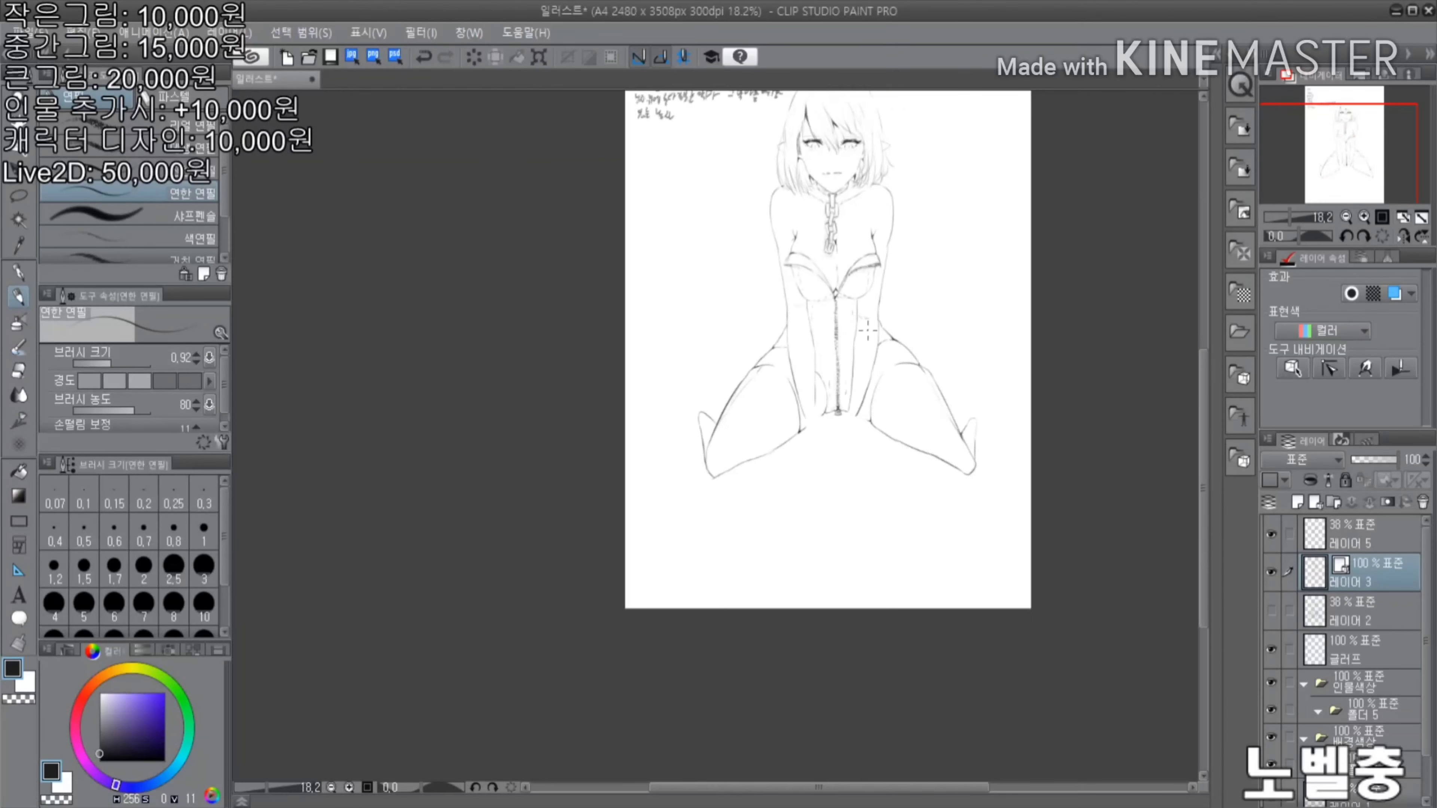
Try roughing in a longer foot above the right-hand knee on 레이어 5 with the 데생 연필 brush
{"action": "scroll", "coordinate": [974, 411], "scroll_direction": "up", "scroll_amount": 5}
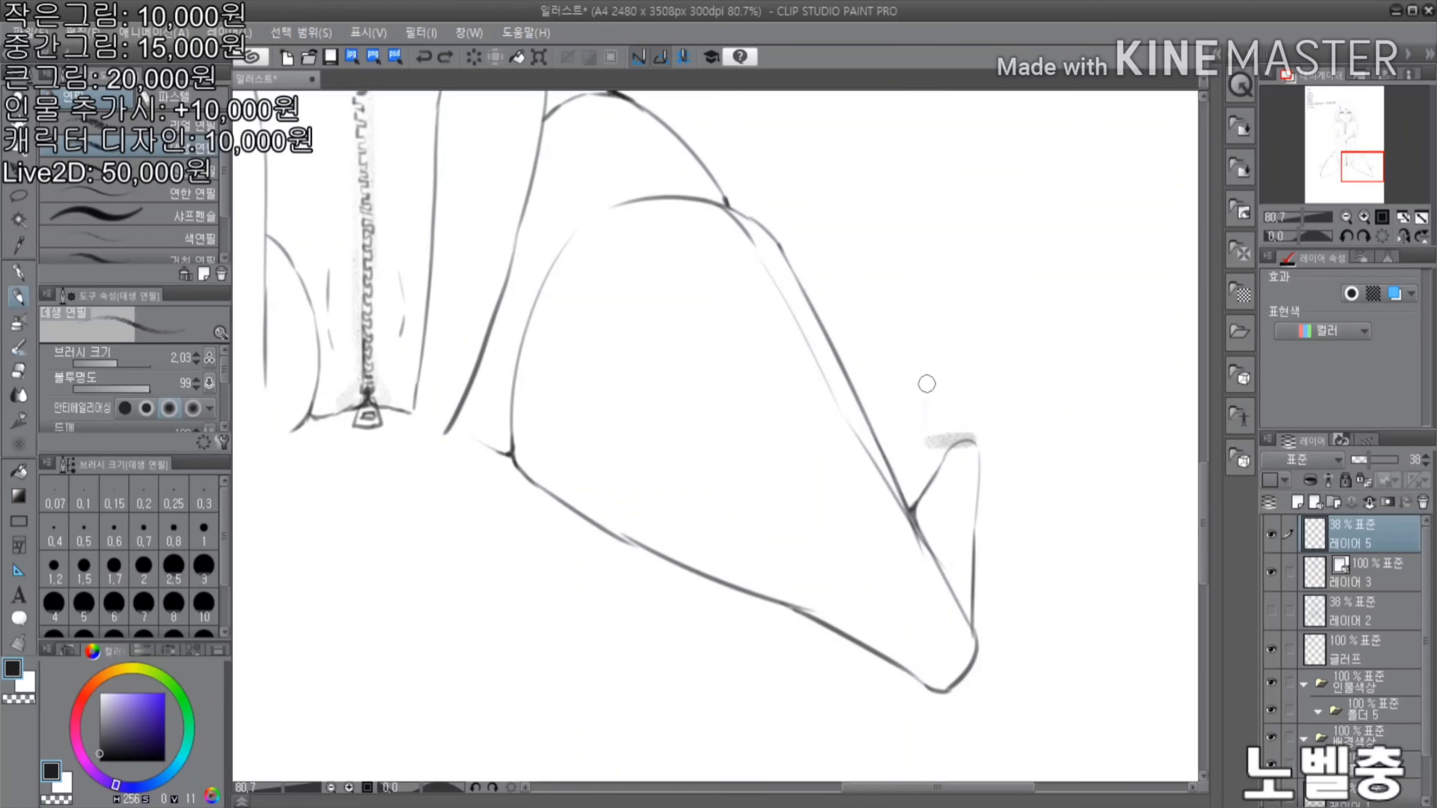
{"action": "left_click_drag", "start_coordinate": [926, 384], "coordinate": [928, 347]}
{"action": "scroll", "coordinate": [969, 360], "scroll_direction": "down", "scroll_amount": 3}
{"action": "scroll", "coordinate": [983, 410], "scroll_direction": "up", "scroll_amount": 2}
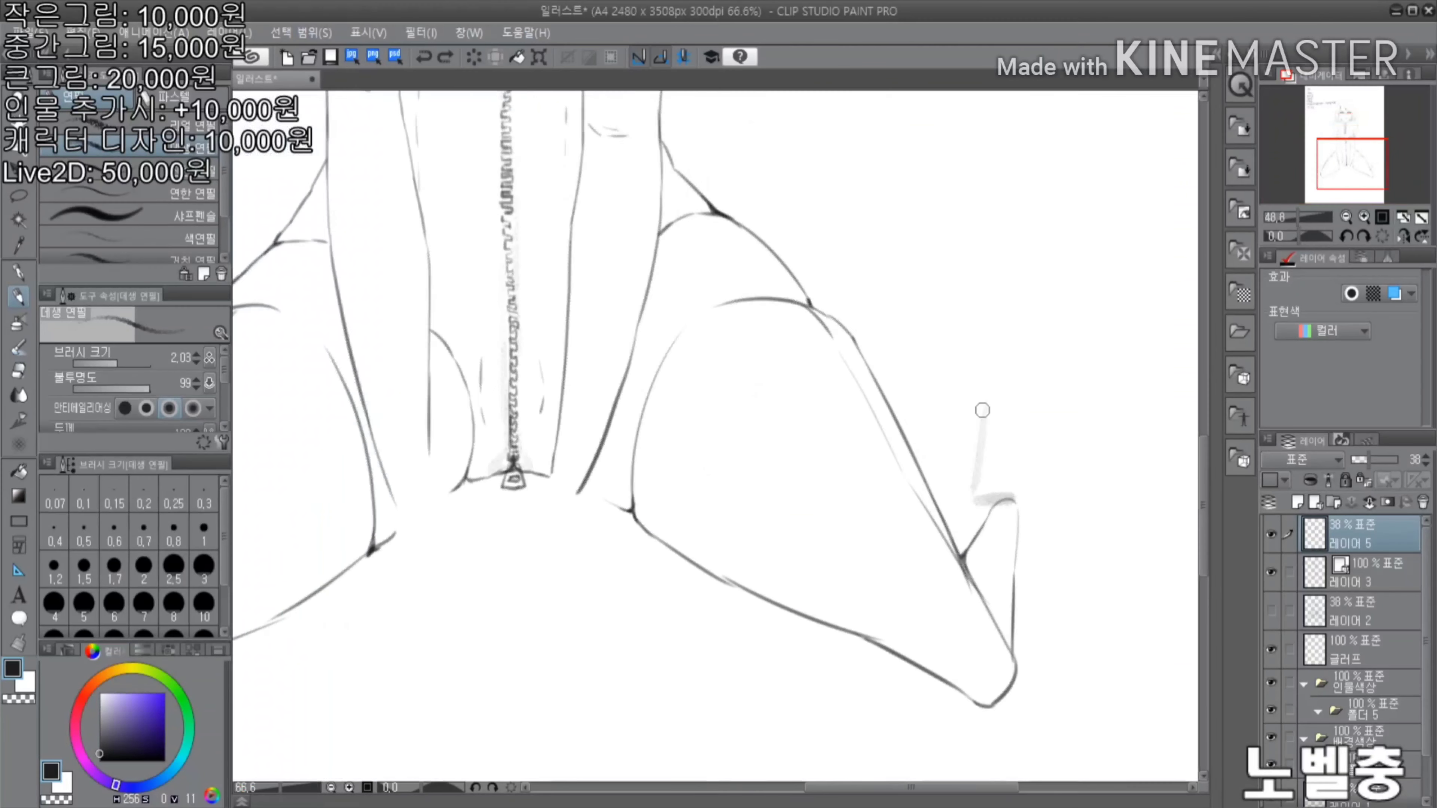
{"action": "scroll", "coordinate": [982, 409], "scroll_direction": "down", "scroll_amount": 4}
Show the rough sketch layer 레이어 2 again and erase both feet from the line art on 레이어 3
{"action": "left_click", "coordinate": [1271, 611]}
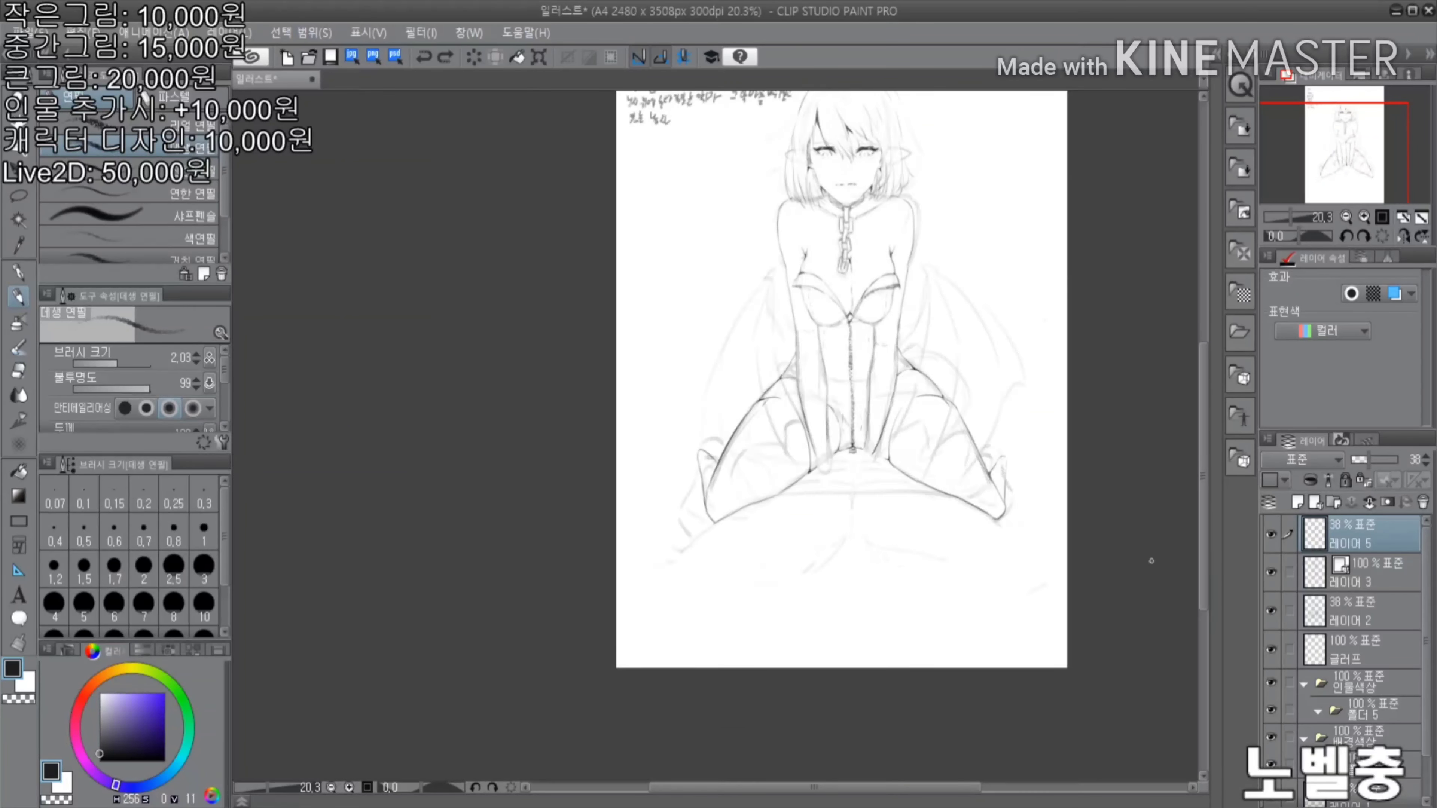
{"action": "scroll", "coordinate": [1050, 383], "scroll_direction": "up", "scroll_amount": 2}
{"action": "key", "text": "e"}
{"action": "left_click", "coordinate": [1370, 572]}
{"action": "key", "text": "p"}
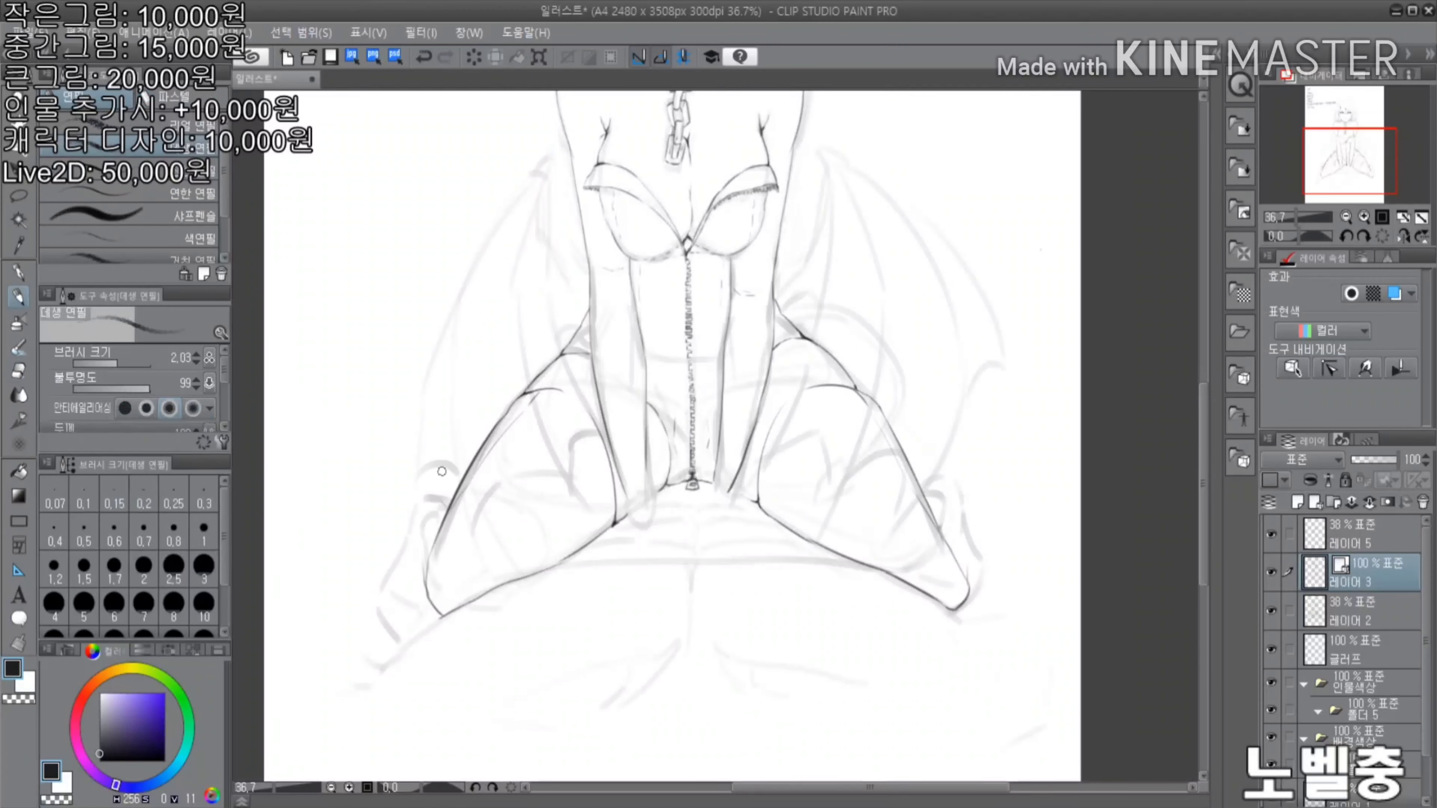
Draw narrow upright foot outlines behind the outer edges of both thighs on 레이어 3 with the 진한 연필 brush
{"action": "left_click_drag", "start_coordinate": [457, 453], "coordinate": [442, 506]}
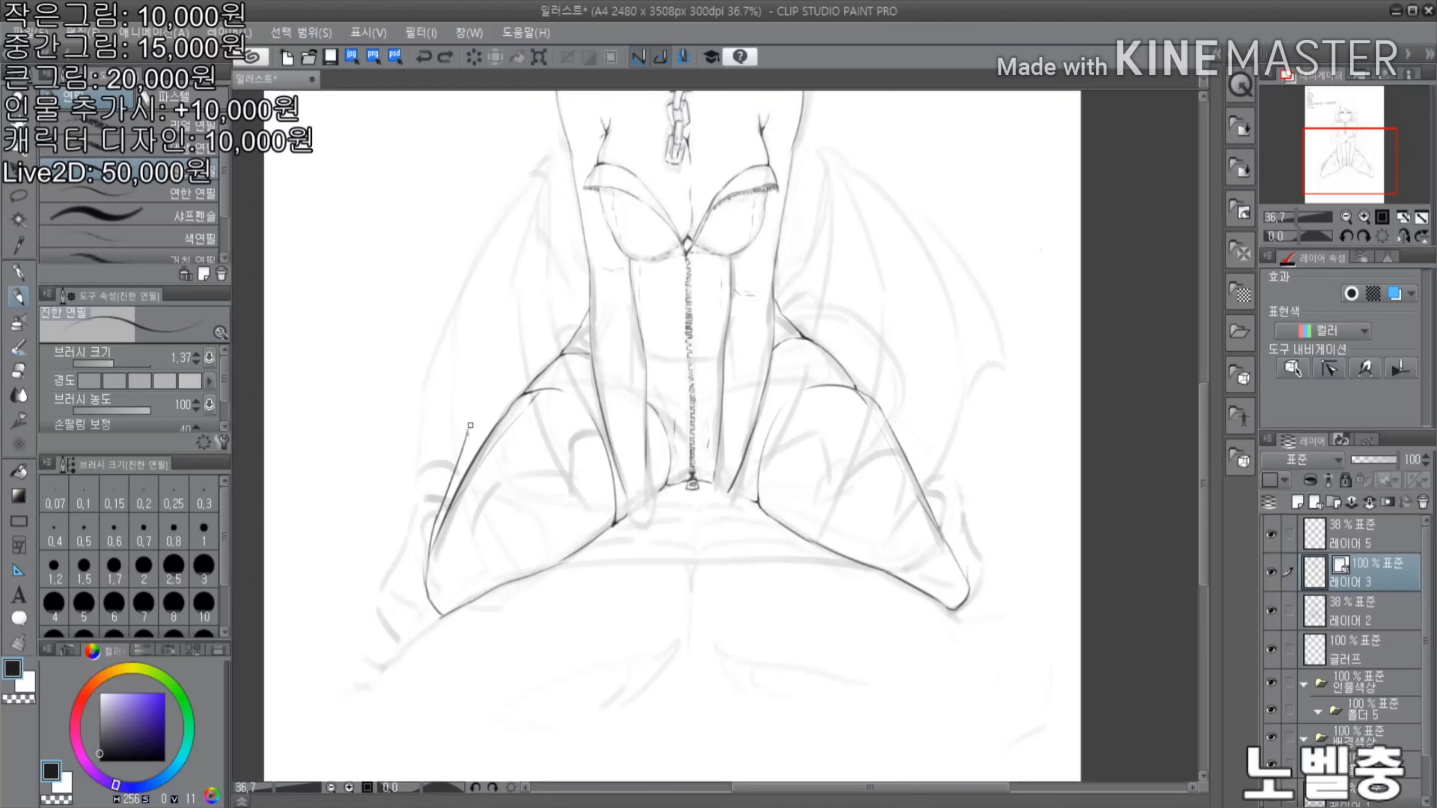
{"action": "scroll", "coordinate": [1032, 490], "scroll_direction": "up", "scroll_amount": 2}
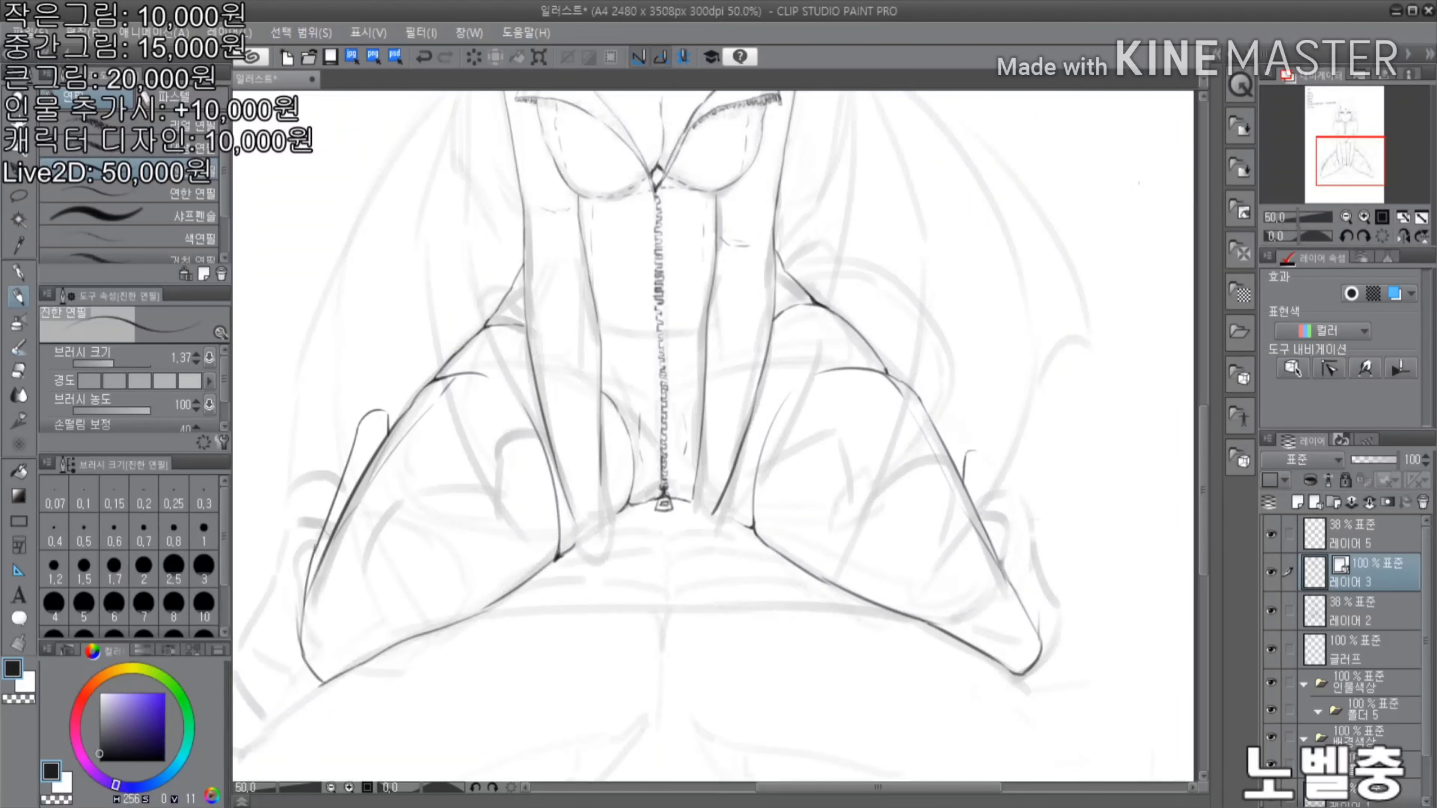
{"action": "scroll", "coordinate": [1030, 586], "scroll_direction": "down", "scroll_amount": 4}
{"action": "scroll", "coordinate": [1039, 490], "scroll_direction": "up", "scroll_amount": 3}
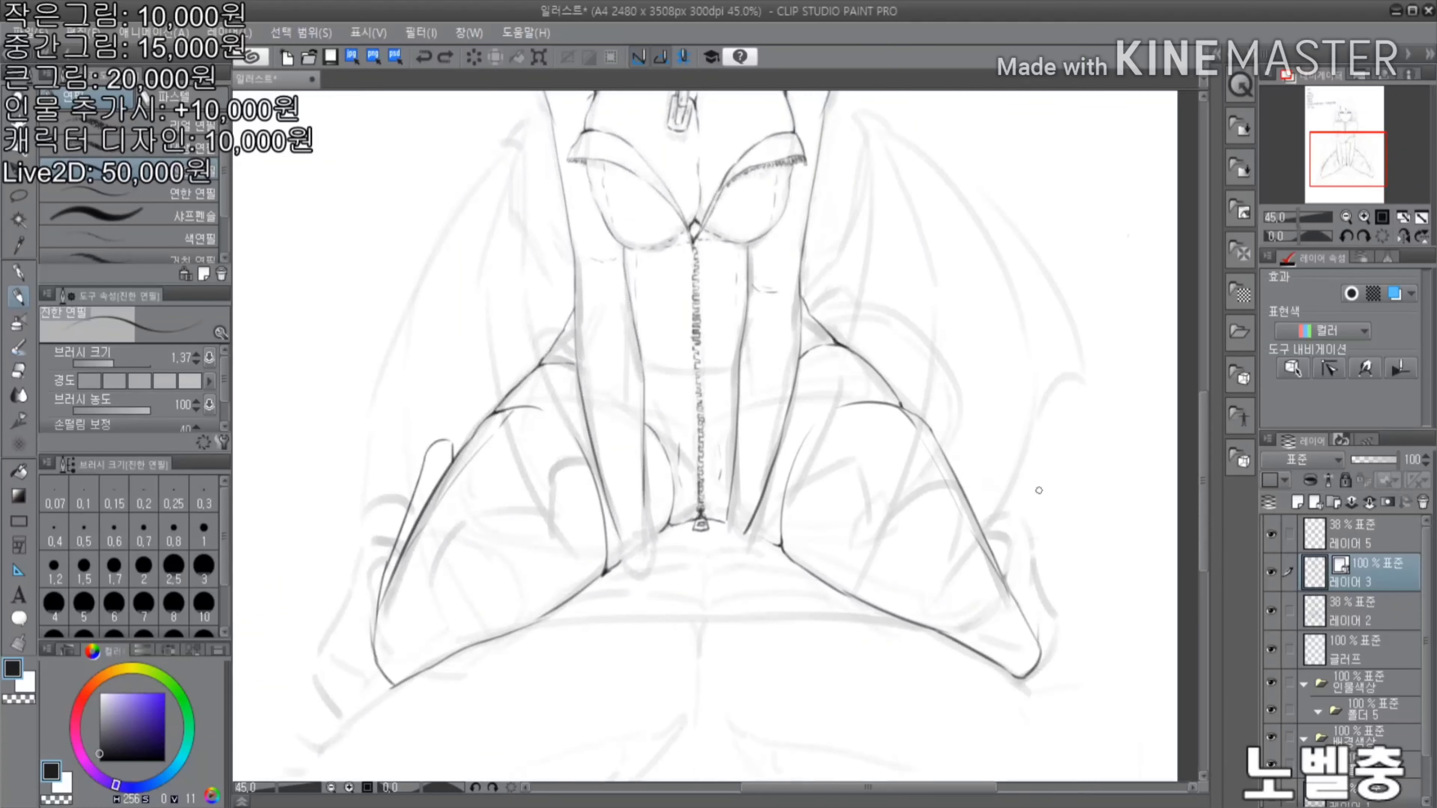
{"action": "scroll", "coordinate": [1037, 637], "scroll_direction": "down", "scroll_amount": 2}
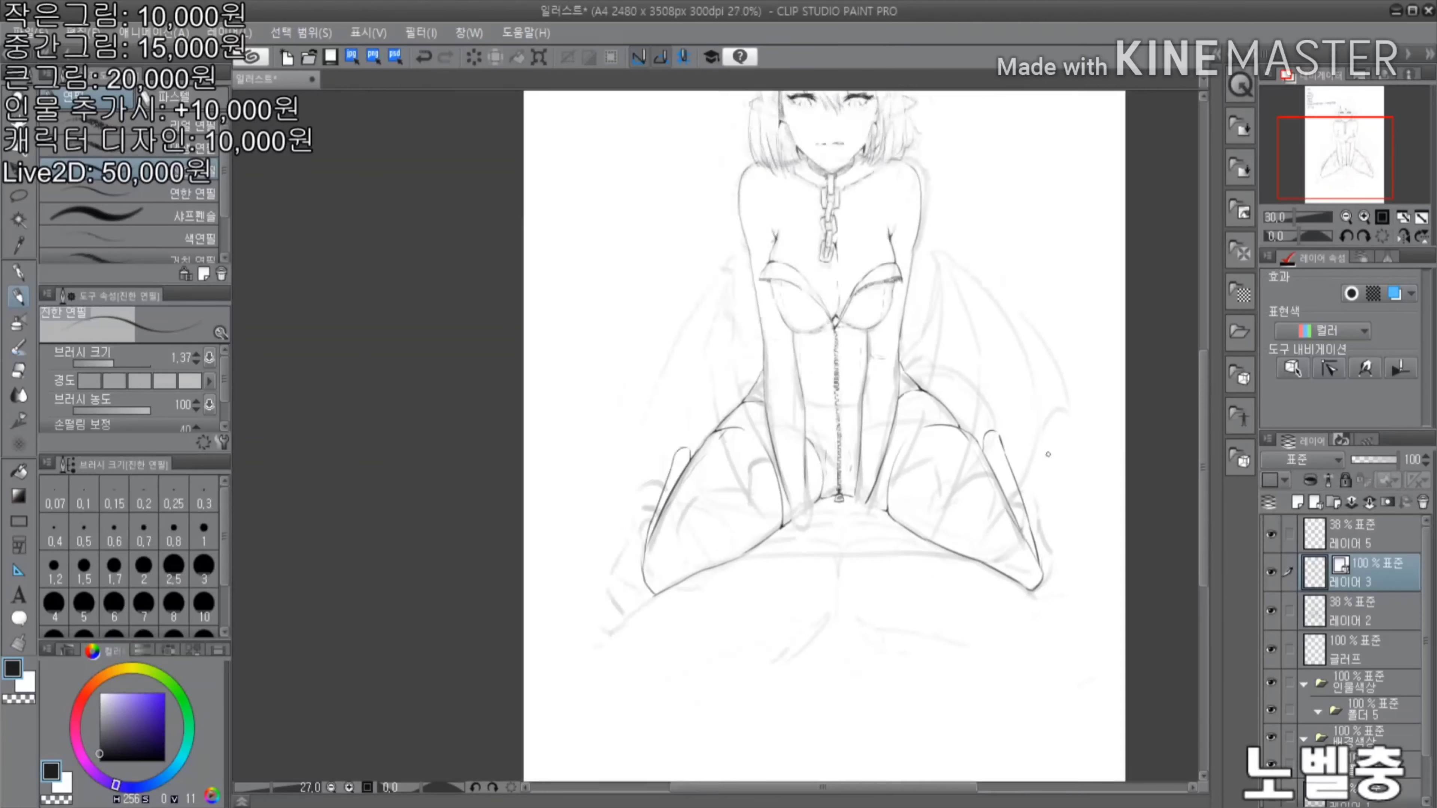
Erase the foot and outer thigh line of the left-hand leg in the mirrored view and redraw the thigh contour
{"action": "scroll", "coordinate": [446, 385], "scroll_direction": "up", "scroll_amount": 3}
{"action": "key", "text": "e"}
{"action": "key", "text": "p"}
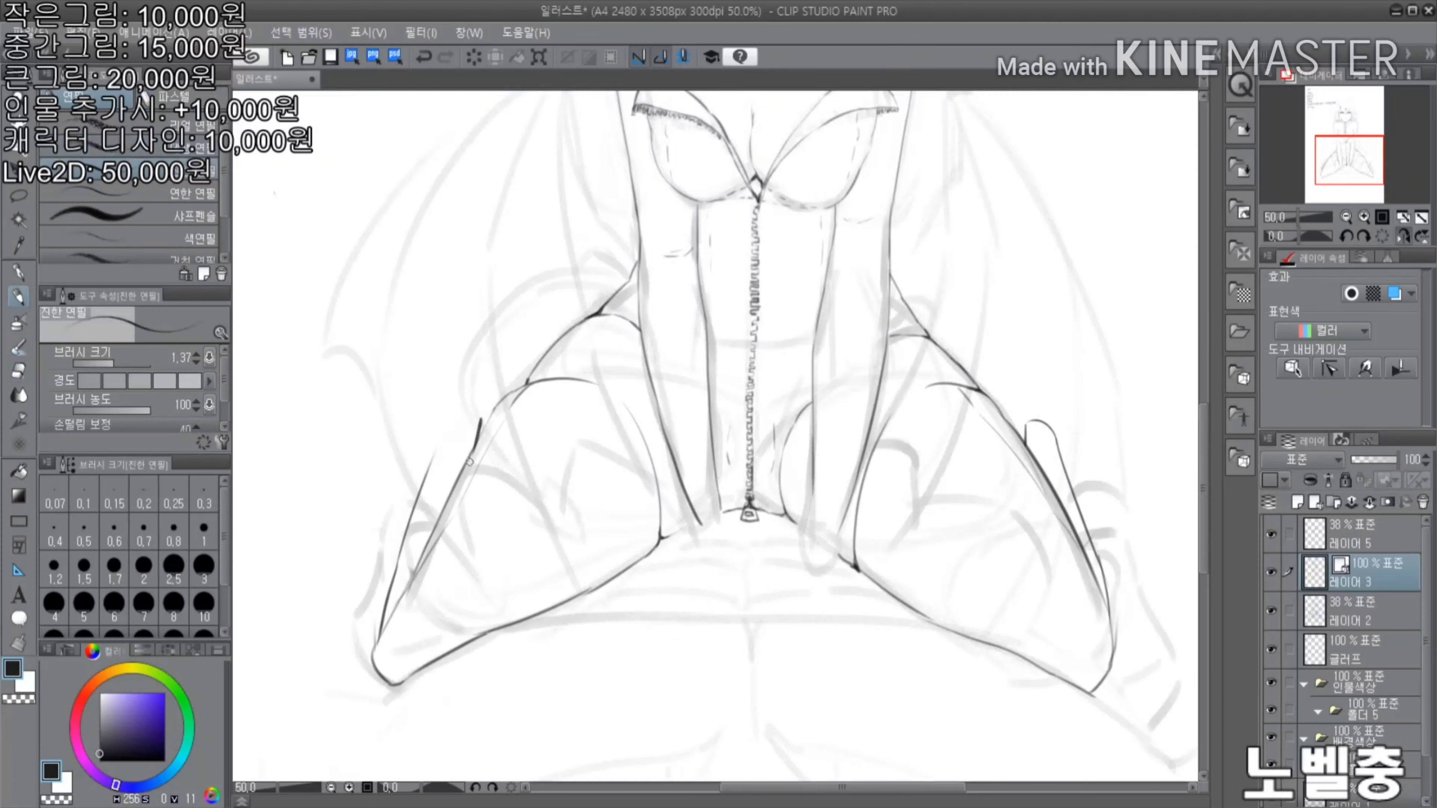
{"action": "key", "text": "p"}
{"action": "scroll", "coordinate": [396, 413], "scroll_direction": "up", "scroll_amount": 2}
{"action": "key", "text": "e"}
{"action": "left_click_drag", "start_coordinate": [552, 411], "coordinate": [548, 321]}
{"action": "key", "text": "p"}
{"action": "left_click_drag", "start_coordinate": [518, 433], "coordinate": [672, 187]}
{"action": "scroll", "coordinate": [518, 403], "scroll_direction": "down", "scroll_amount": 2}
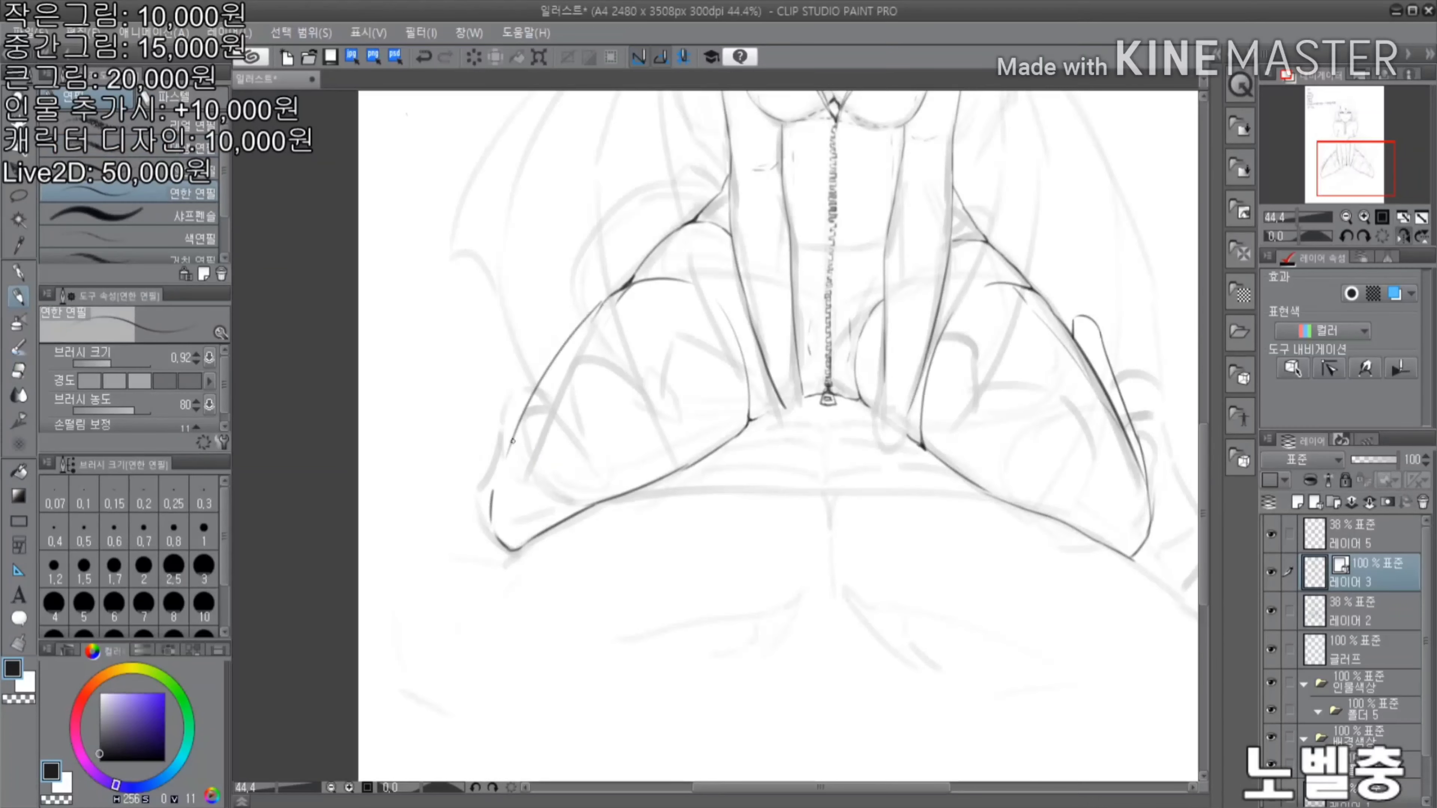
Close the same leg's outer knee line and redraw its narrow foot with the 연한 연필 brush
{"action": "scroll", "coordinate": [512, 440], "scroll_direction": "down", "scroll_amount": 2}
{"action": "scroll", "coordinate": [513, 440], "scroll_direction": "up", "scroll_amount": 3}
{"action": "scroll", "coordinate": [800, 511], "scroll_direction": "down", "scroll_amount": 3}
{"action": "scroll", "coordinate": [800, 511], "scroll_direction": "up", "scroll_amount": 2}
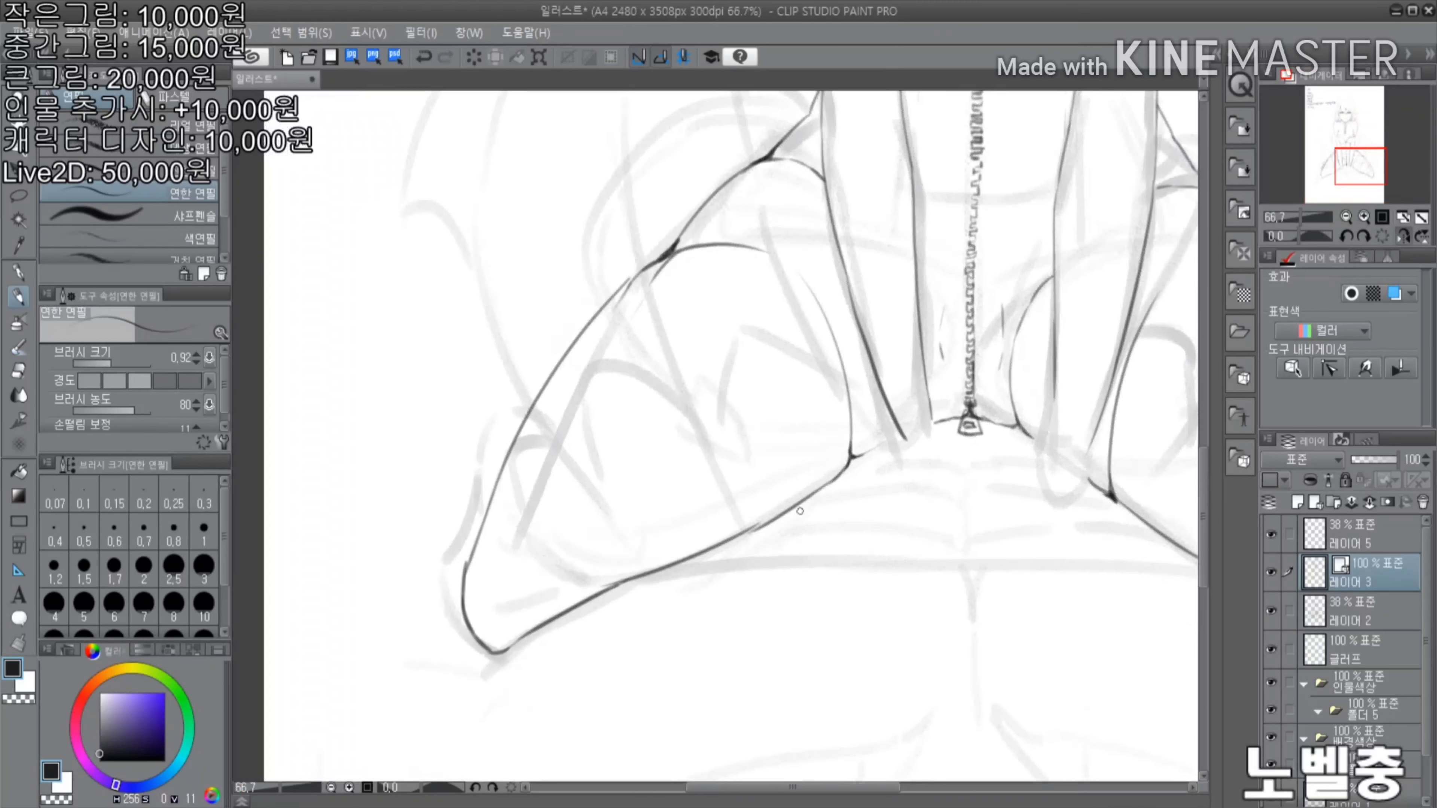
{"action": "scroll", "coordinate": [800, 511], "scroll_direction": "down", "scroll_amount": 2}
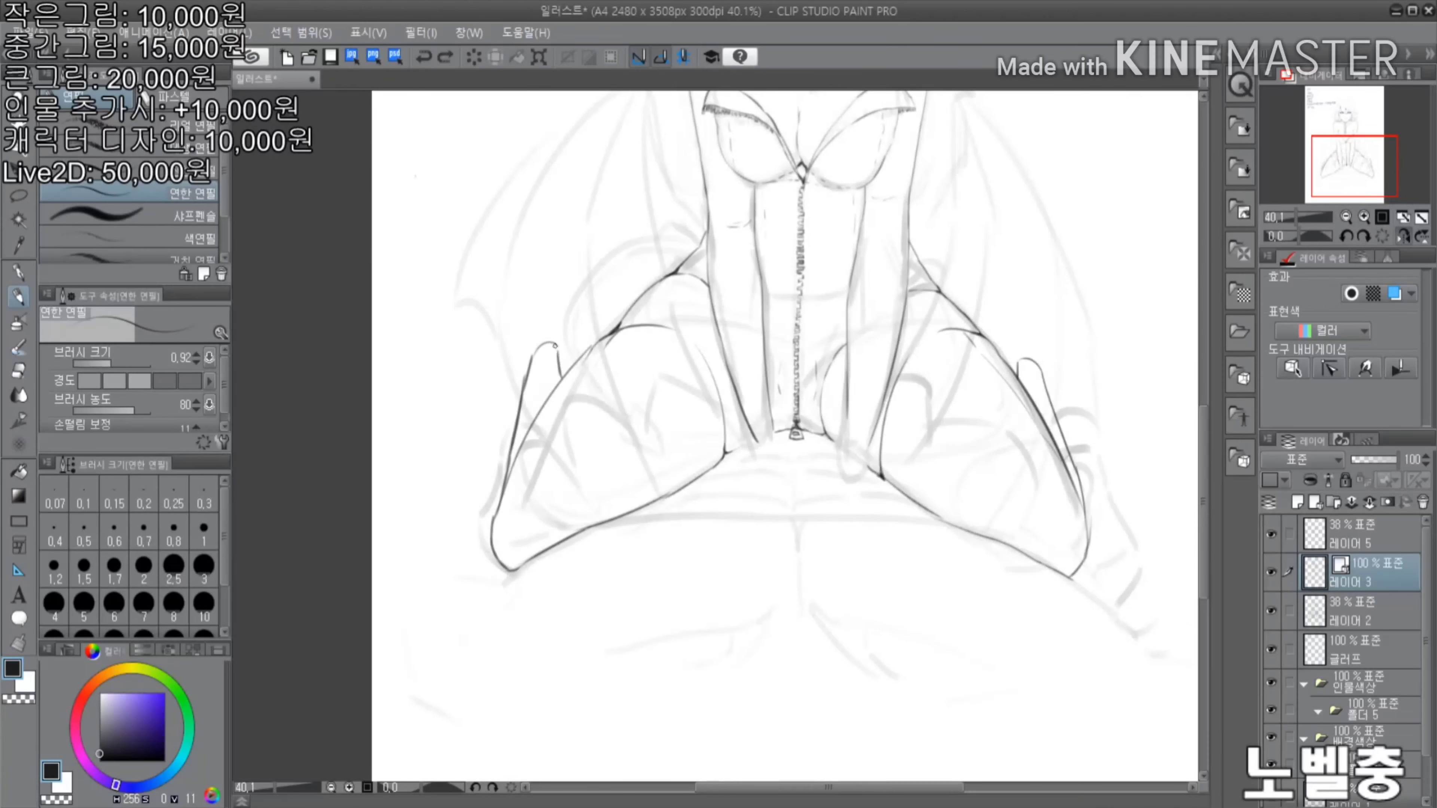
Hide and show the rough sketch layer 레이어 2 to examine the legs and feet in the line art
{"action": "scroll", "coordinate": [800, 512], "scroll_direction": "down", "scroll_amount": 3}
{"action": "left_click", "coordinate": [1270, 573]}
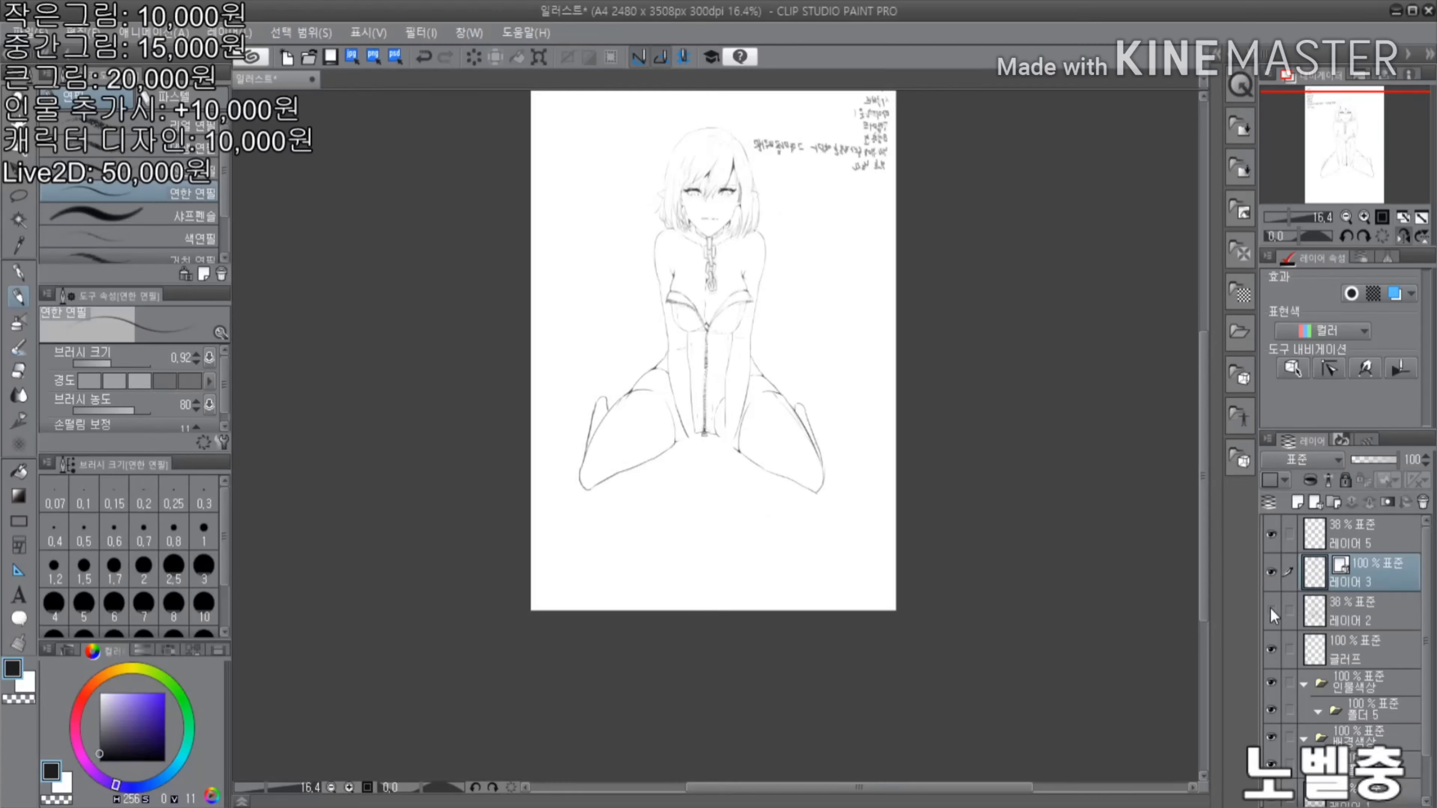
{"action": "left_click", "coordinate": [1271, 573]}
{"action": "scroll", "coordinate": [651, 311], "scroll_direction": "up", "scroll_amount": 5}
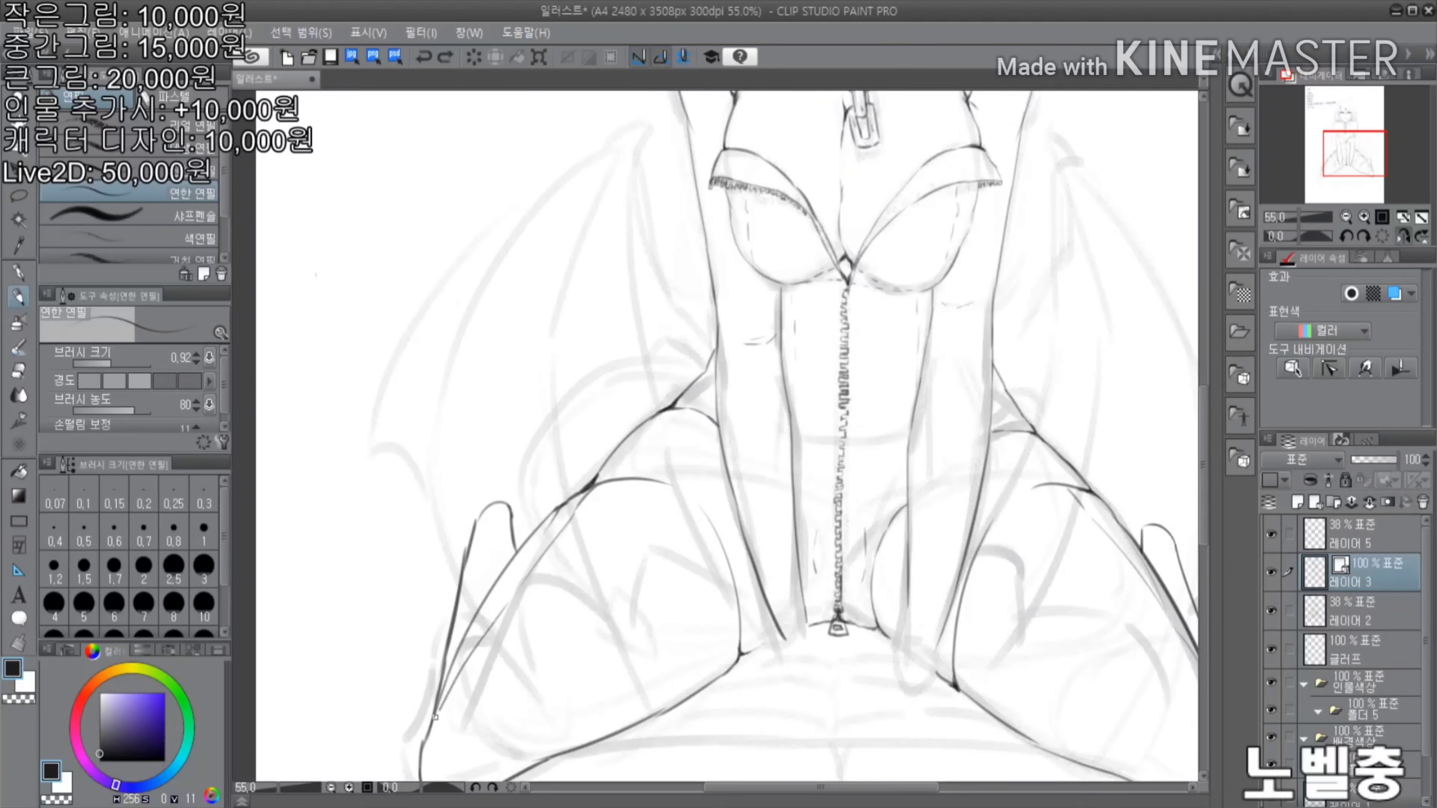
Lasso the right-hand hip and upper thigh lines, distort them to reshape the hip contour, and retouch the junction
{"action": "scroll", "coordinate": [930, 350], "scroll_direction": "down", "scroll_amount": 2}
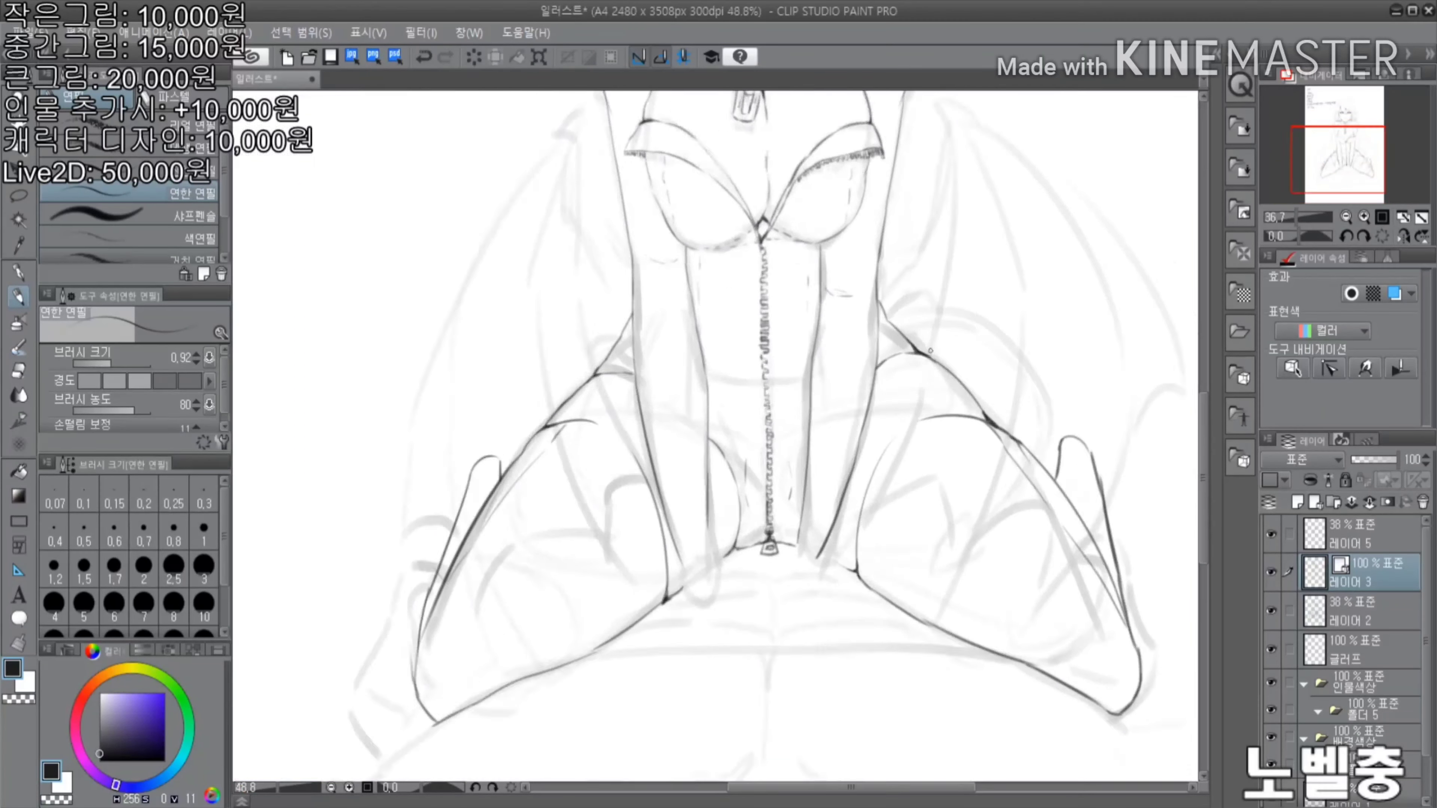
{"action": "scroll", "coordinate": [930, 350], "scroll_direction": "down", "scroll_amount": 4}
{"action": "scroll", "coordinate": [930, 350], "scroll_direction": "up", "scroll_amount": 5}
{"action": "key", "text": "m"}
{"action": "left_click_drag", "start_coordinate": [857, 334], "coordinate": [863, 362]}
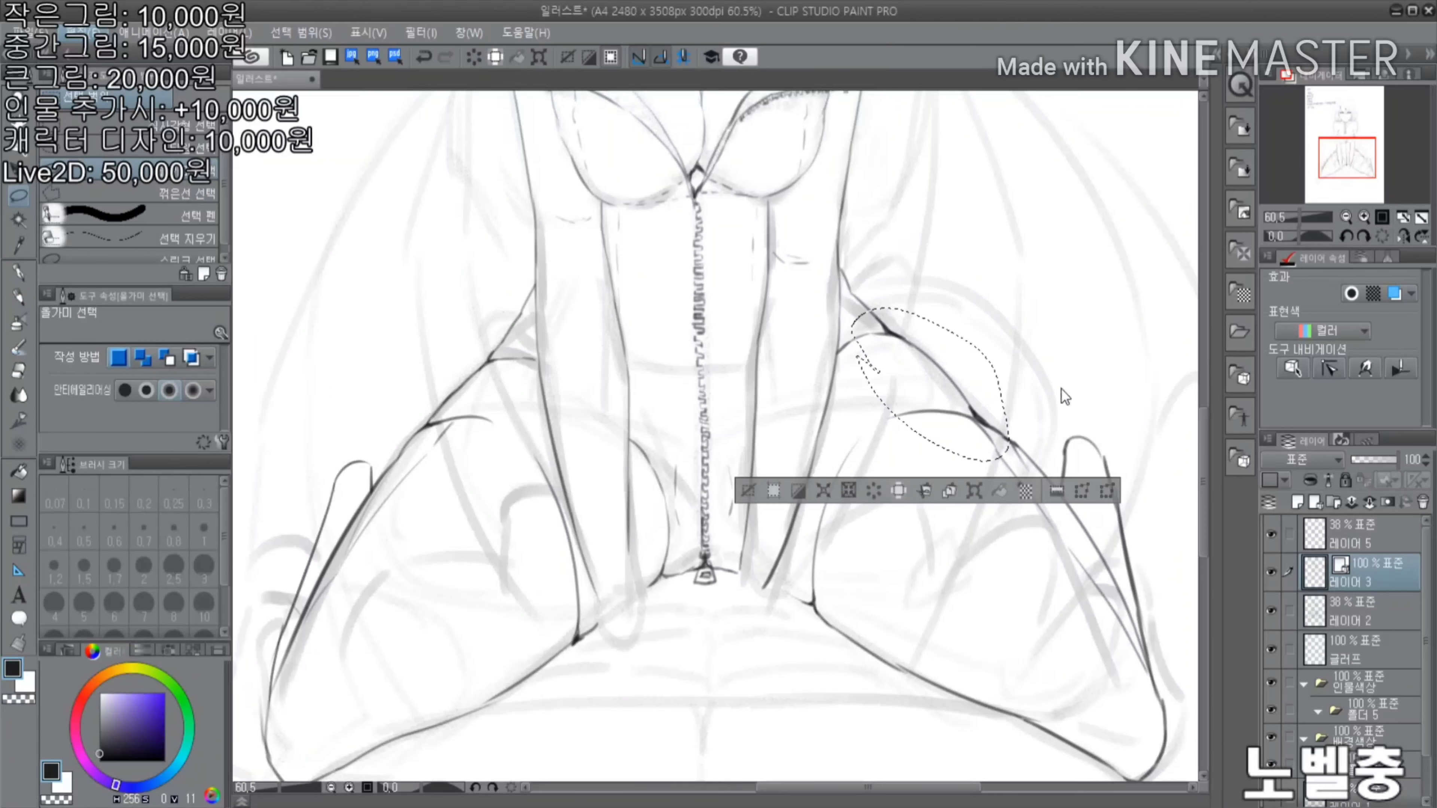
{"action": "key", "text": "ctrl+shift+t"}
{"action": "left_click_drag", "start_coordinate": [1010, 308], "coordinate": [1000, 363]}
{"action": "left_click_drag", "start_coordinate": [845, 312], "coordinate": [858, 307]}
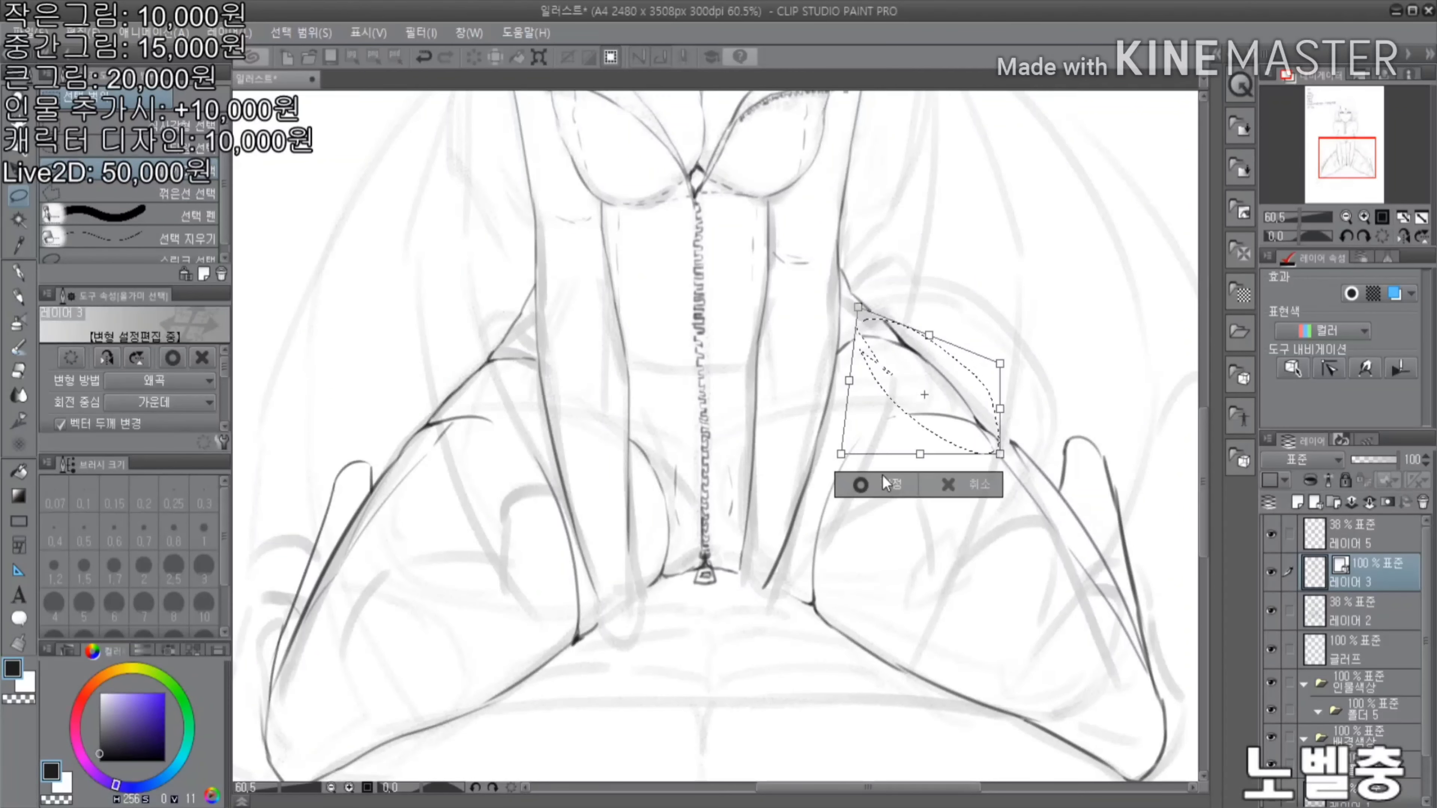
{"action": "left_click", "coordinate": [882, 475]}
{"action": "scroll", "coordinate": [930, 350], "scroll_direction": "up", "scroll_amount": 3}
{"action": "key", "text": "p"}
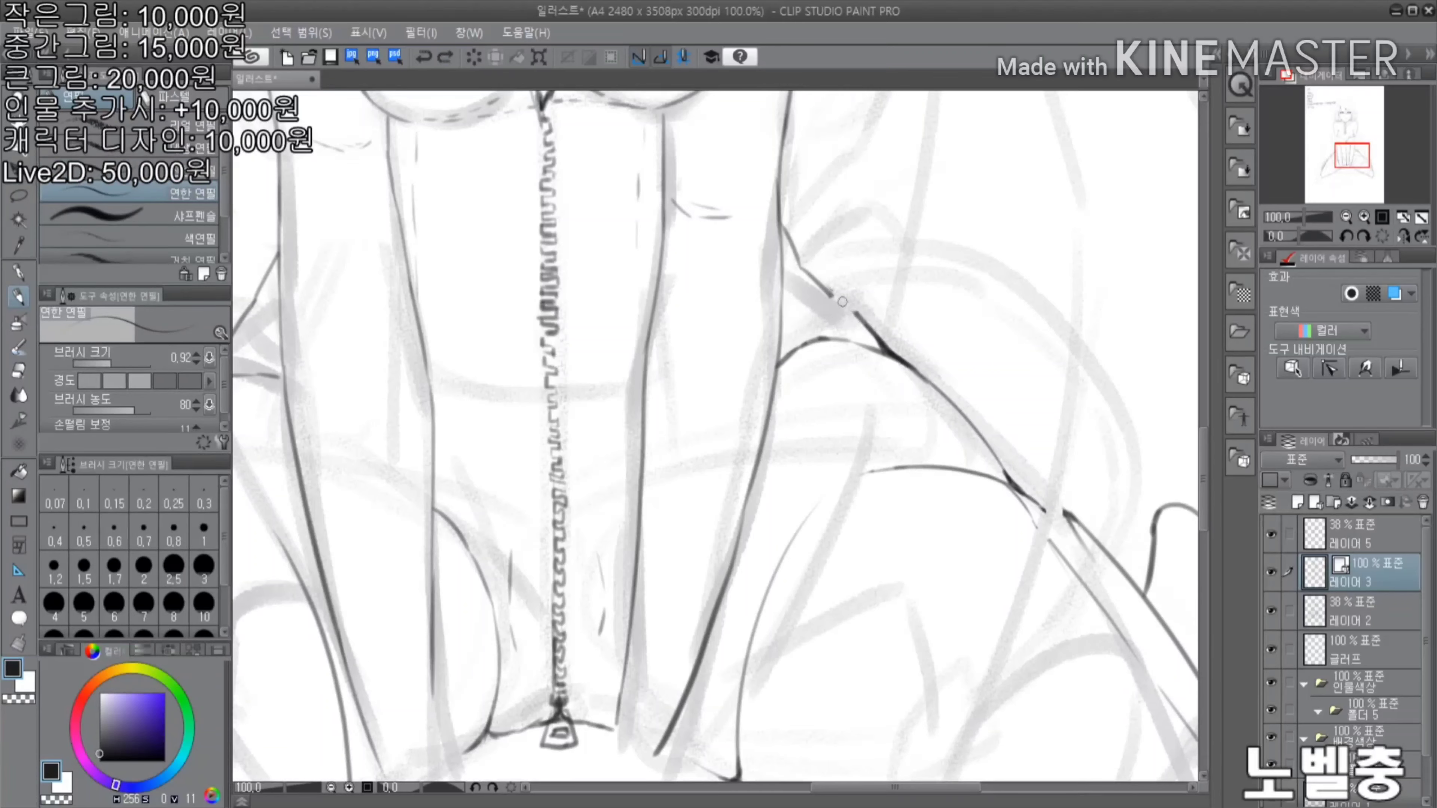
Erase the outer edge of the right-hand knee and redraw it down to the knee tip
{"action": "scroll", "coordinate": [842, 302], "scroll_direction": "down", "scroll_amount": 4}
{"action": "key", "text": "m"}
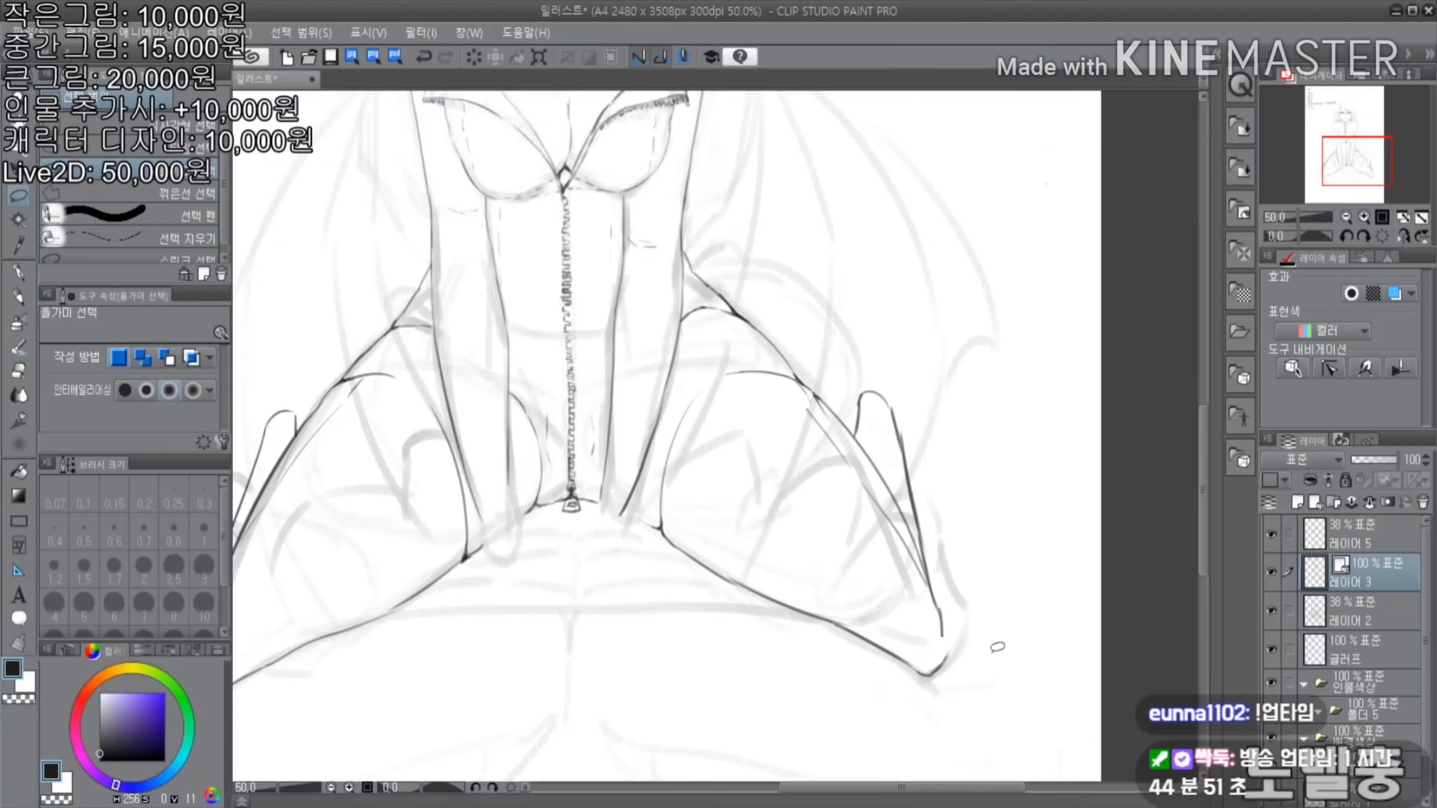
{"action": "scroll", "coordinate": [940, 753], "scroll_direction": "up", "scroll_amount": 3}
{"action": "key", "text": "j"}
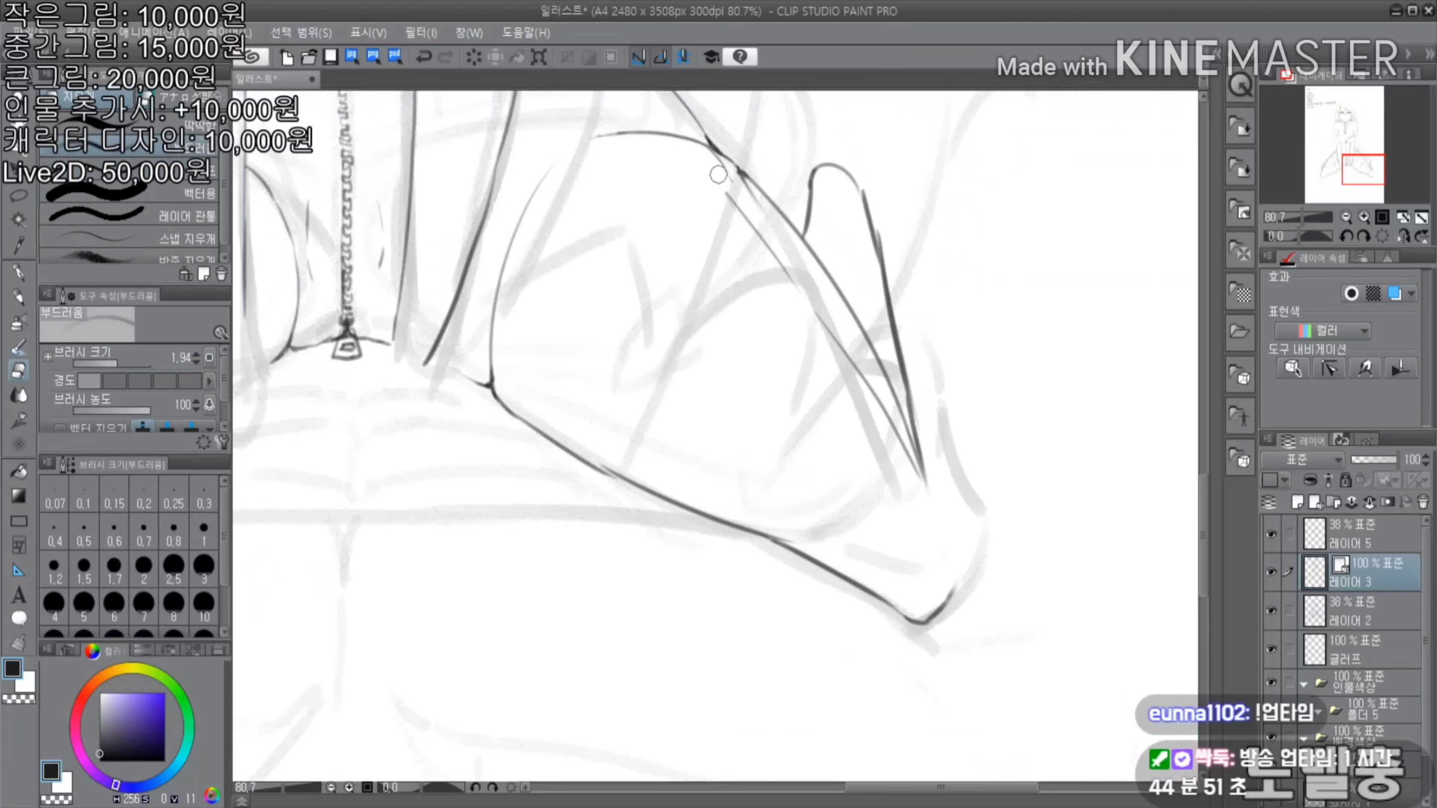
{"action": "left_click", "coordinate": [20, 295]}
{"action": "scroll", "coordinate": [972, 474], "scroll_direction": "down", "scroll_amount": 8}
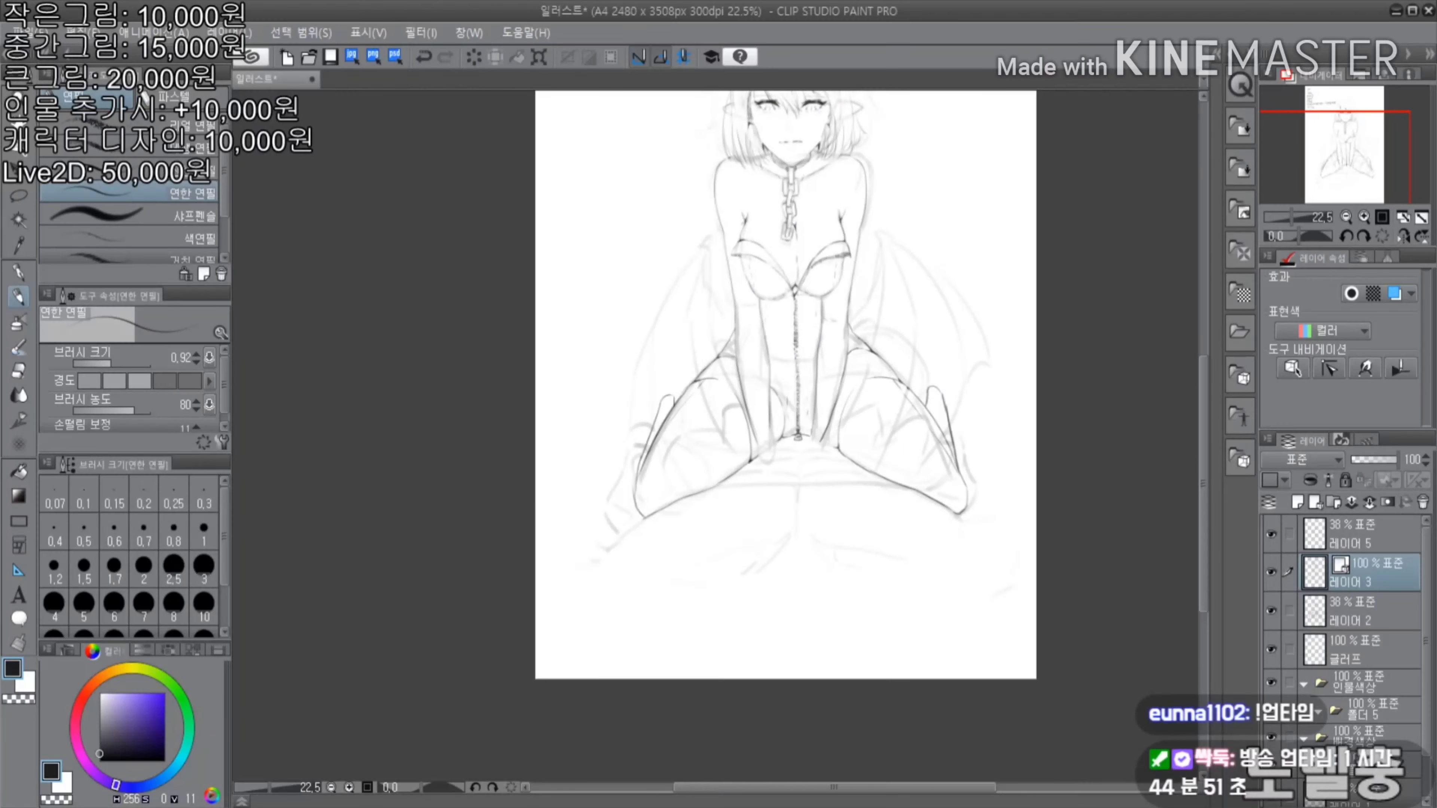
Add the outer shoe contour and a thin pointed heel tip to both feet with the 연한 연필 brush
{"action": "scroll", "coordinate": [720, 389], "scroll_direction": "up", "scroll_amount": 5}
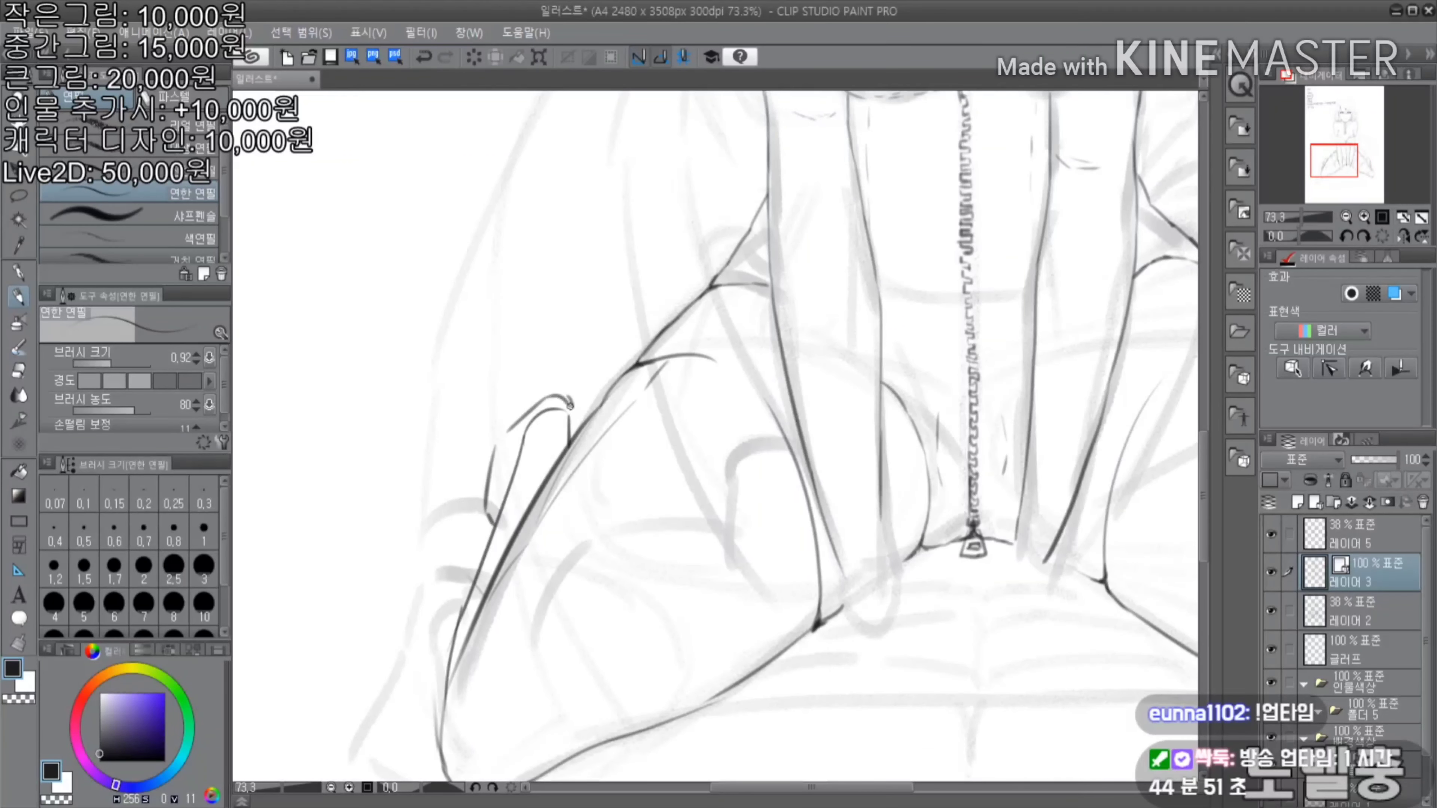
{"action": "scroll", "coordinate": [569, 404], "scroll_direction": "down", "scroll_amount": 4}
{"action": "scroll", "coordinate": [812, 250], "scroll_direction": "up", "scroll_amount": 2}
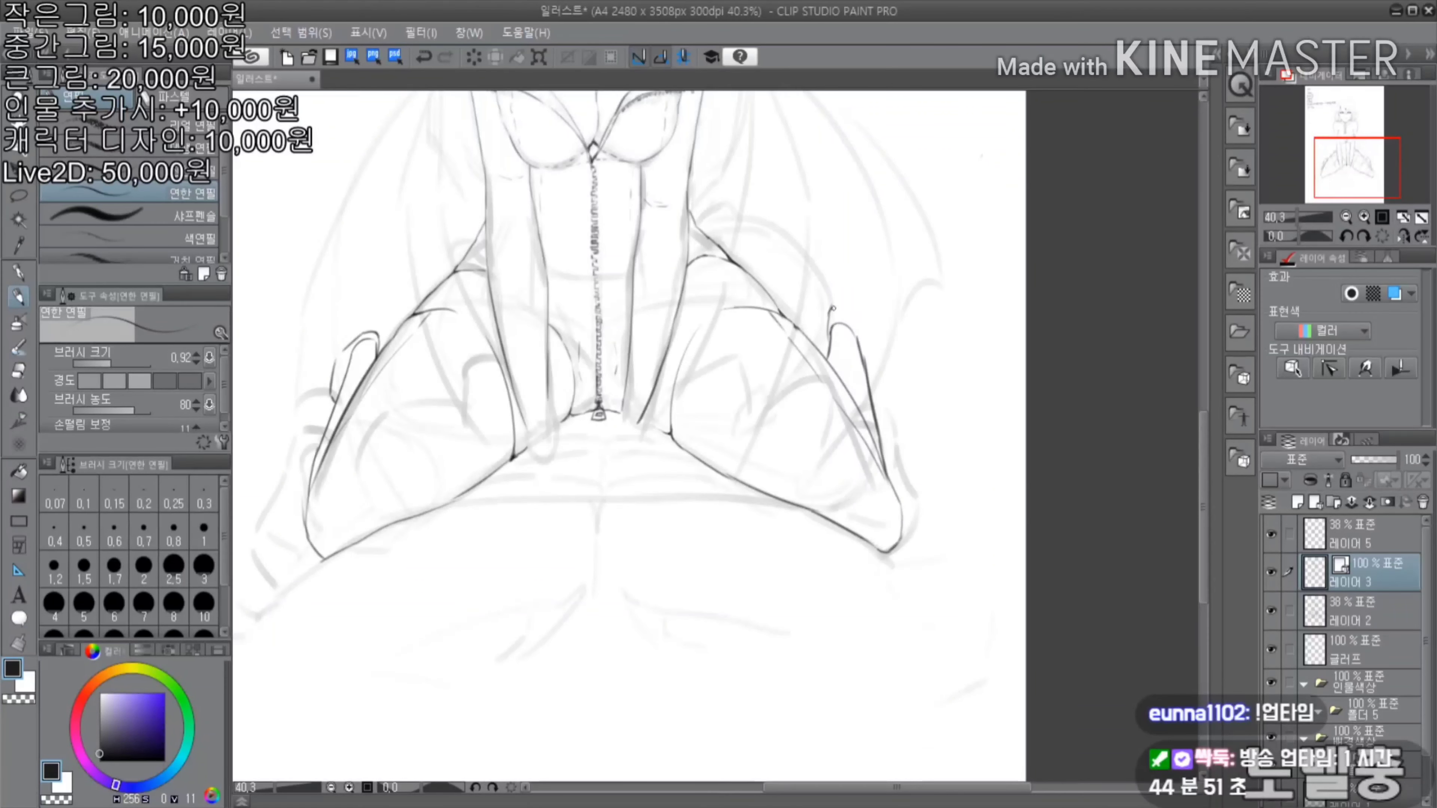
{"action": "scroll", "coordinate": [563, 342], "scroll_direction": "up", "scroll_amount": 3}
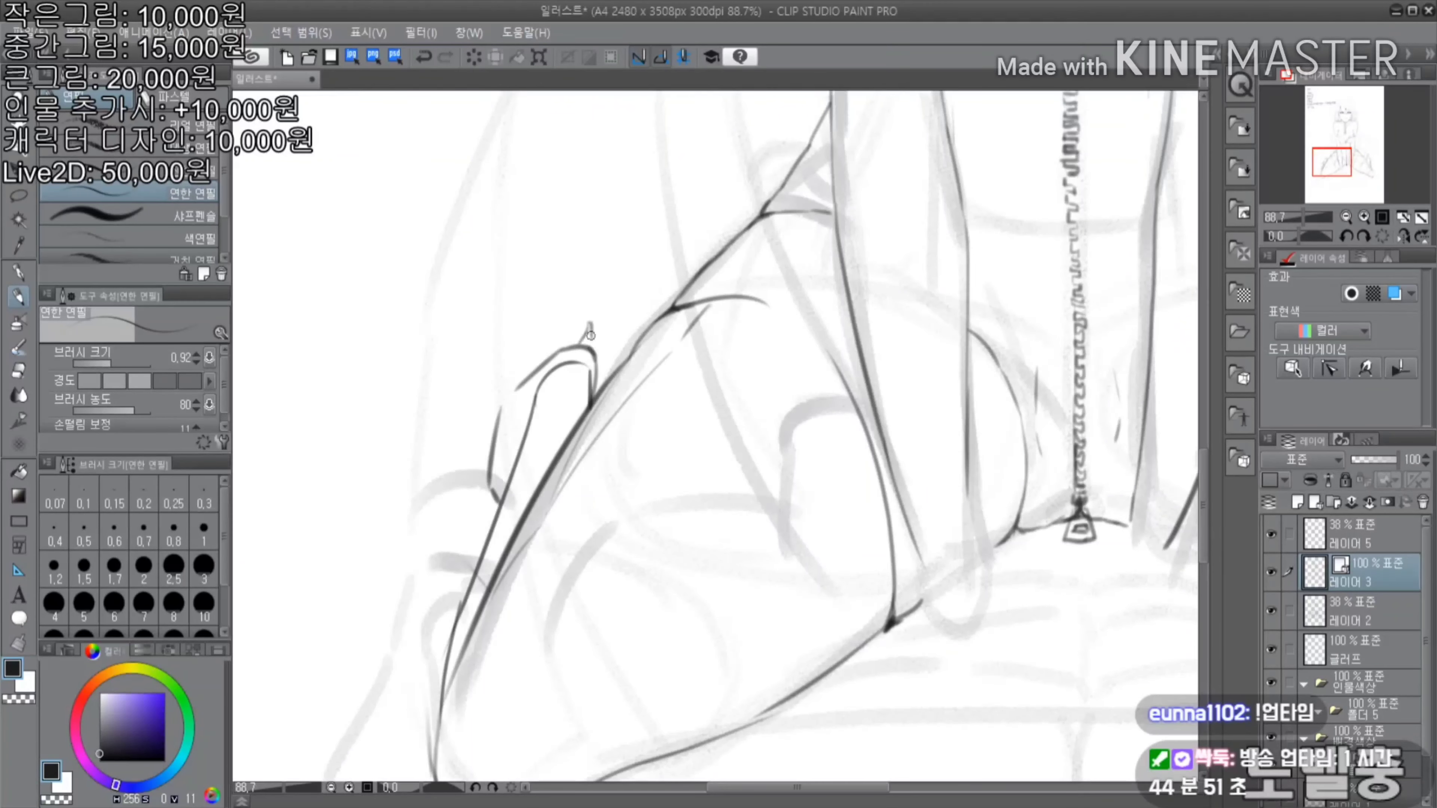
{"action": "scroll", "coordinate": [518, 429], "scroll_direction": "down", "scroll_amount": 4}
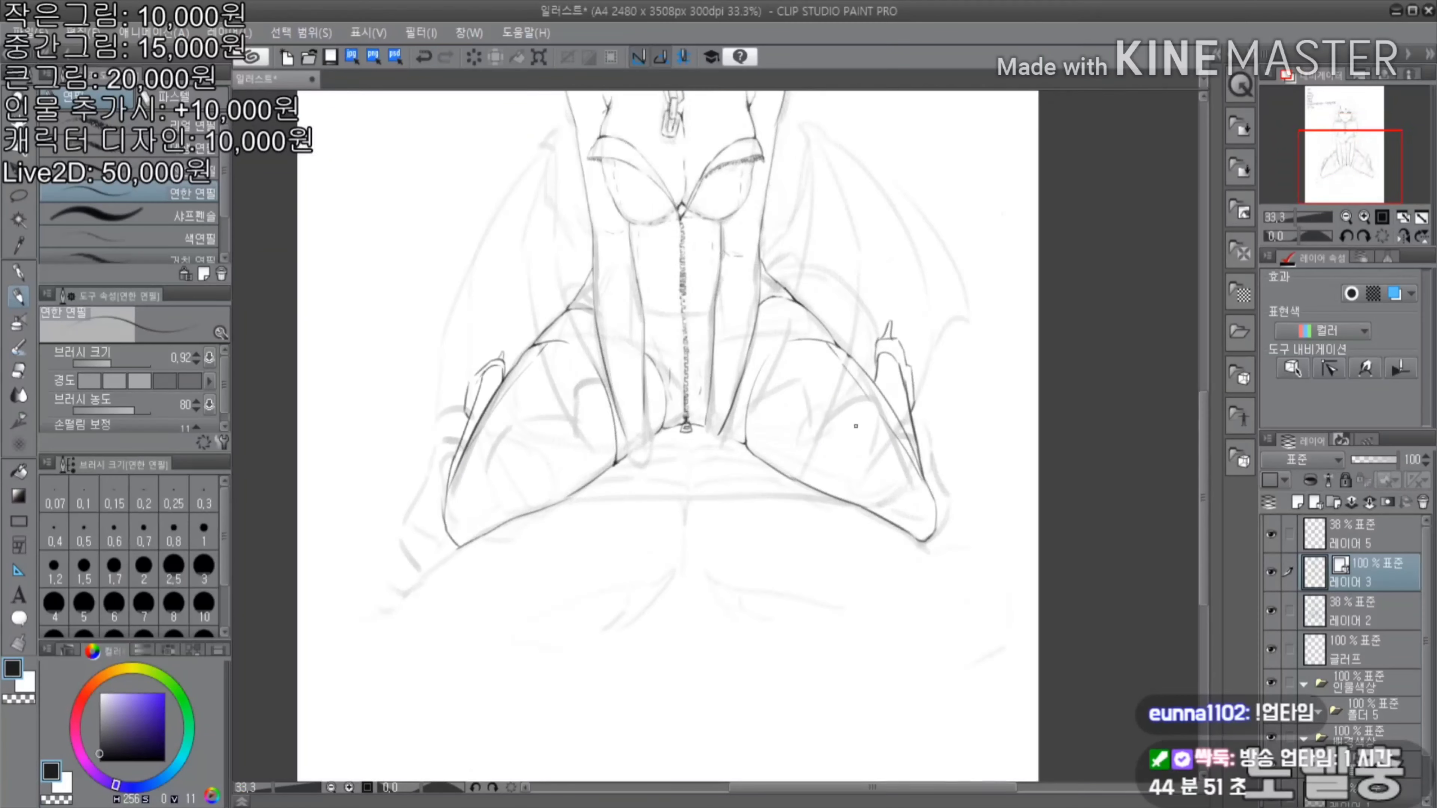
{"action": "scroll", "coordinate": [566, 397], "scroll_direction": "up", "scroll_amount": 4}
{"action": "scroll", "coordinate": [631, 491], "scroll_direction": "down", "scroll_amount": 3}
Darken the junctions where both forearms meet the hip lines
{"action": "scroll", "coordinate": [631, 492], "scroll_direction": "up", "scroll_amount": 5}
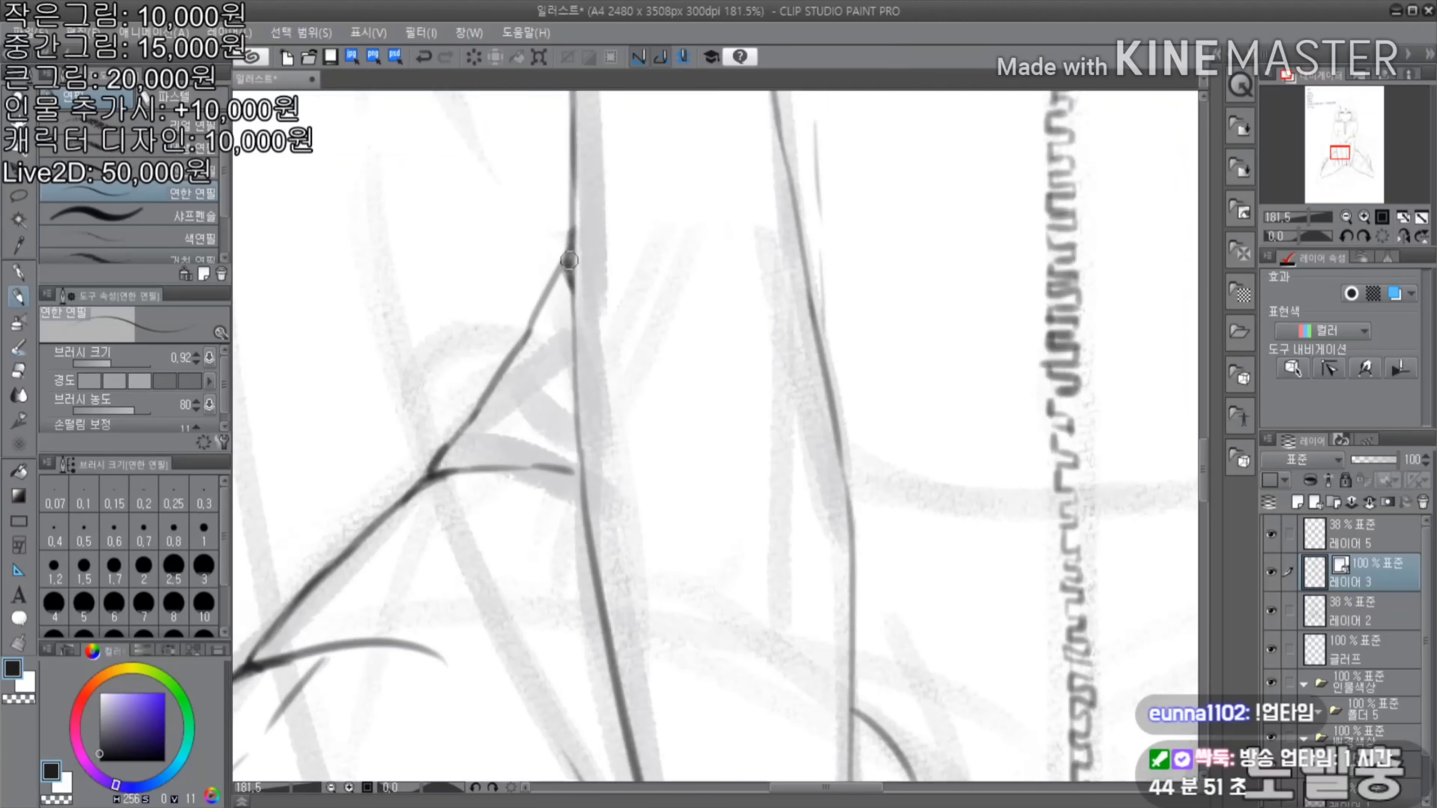
{"action": "left_click_drag", "start_coordinate": [570, 260], "coordinate": [573, 368]}
{"action": "scroll", "coordinate": [573, 368], "scroll_direction": "down", "scroll_amount": 5}
{"action": "scroll", "coordinate": [758, 223], "scroll_direction": "up", "scroll_amount": 5}
{"action": "left_click_drag", "start_coordinate": [750, 187], "coordinate": [759, 226]}
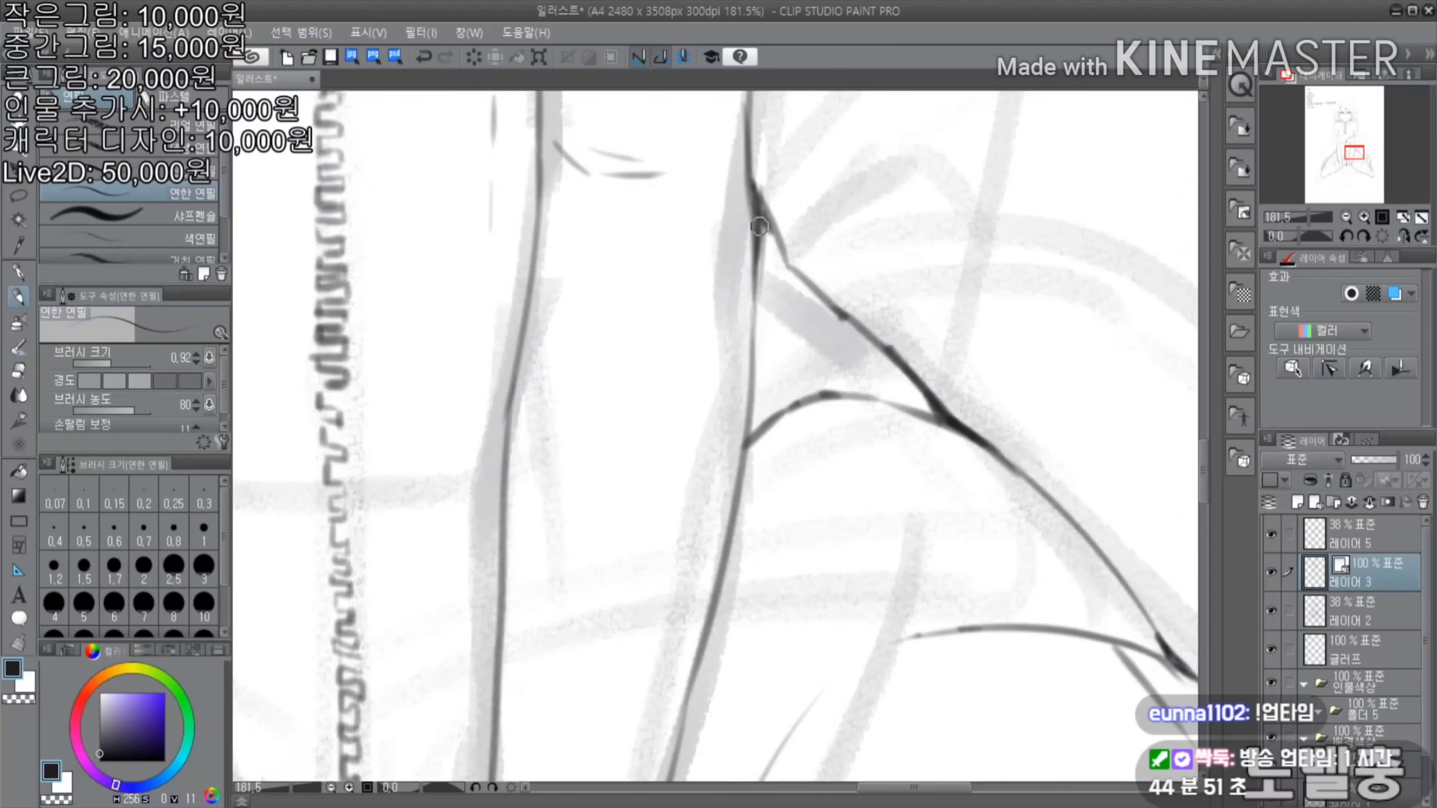
{"action": "scroll", "coordinate": [760, 227], "scroll_direction": "down", "scroll_amount": 5}
Inspect the whole figure without the rough sketch layer 레이어 2 and show that layer again
{"action": "scroll", "coordinate": [571, 281], "scroll_direction": "up", "scroll_amount": 4}
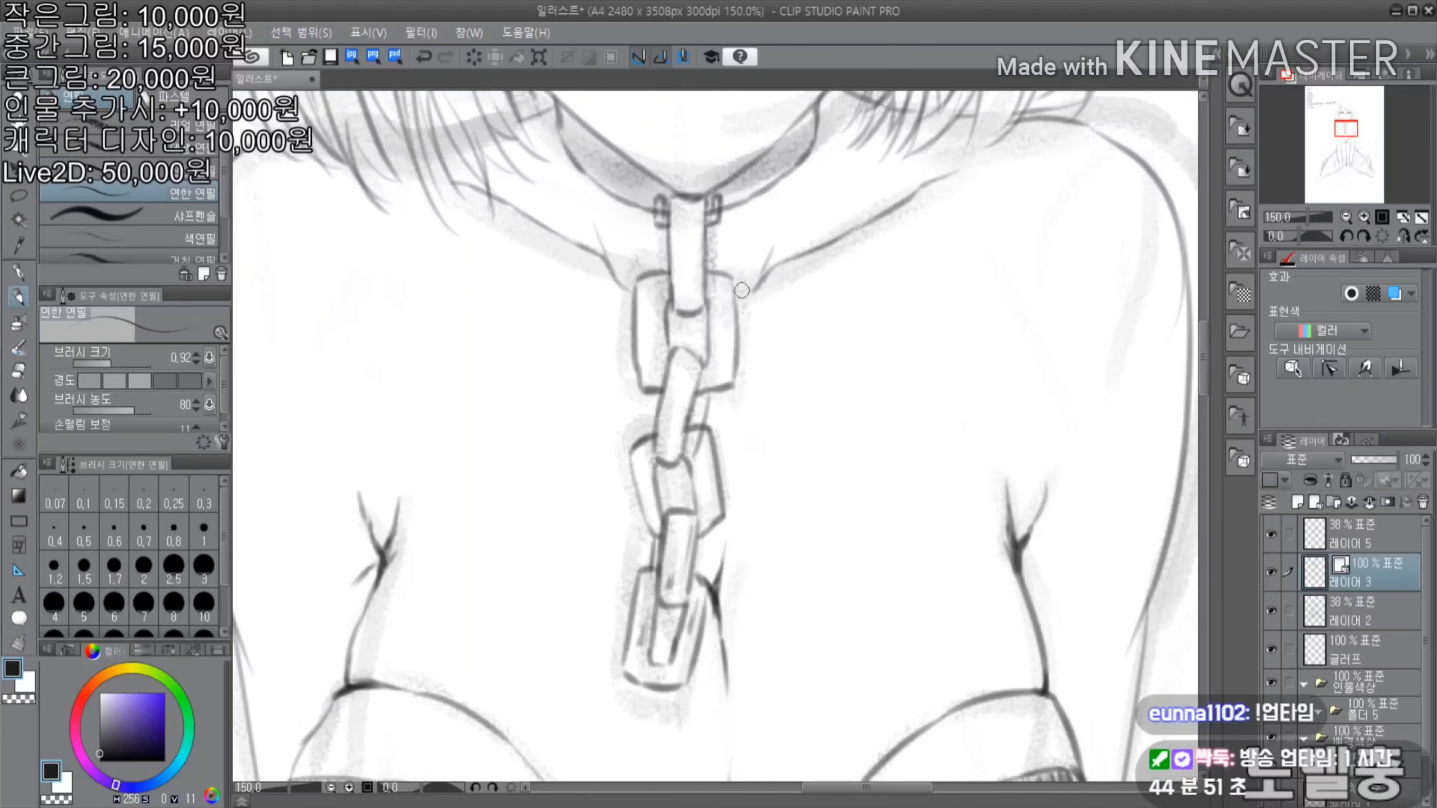
{"action": "scroll", "coordinate": [741, 290], "scroll_direction": "down", "scroll_amount": 6}
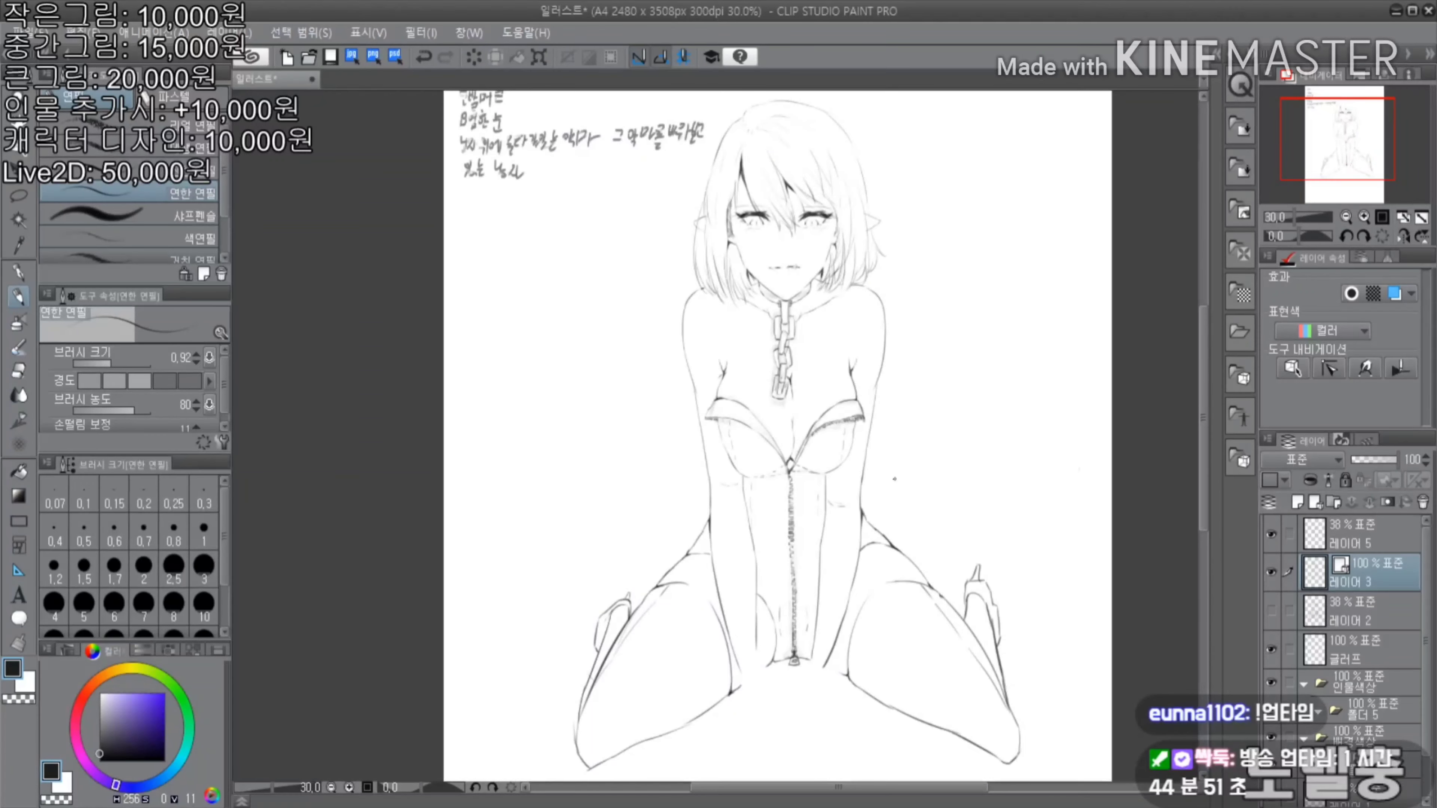
{"action": "left_click", "coordinate": [1271, 611]}
Erase the hair strands crossing the pointed ears and draw the inner ear lines
{"action": "scroll", "coordinate": [866, 306], "scroll_direction": "up", "scroll_amount": 6}
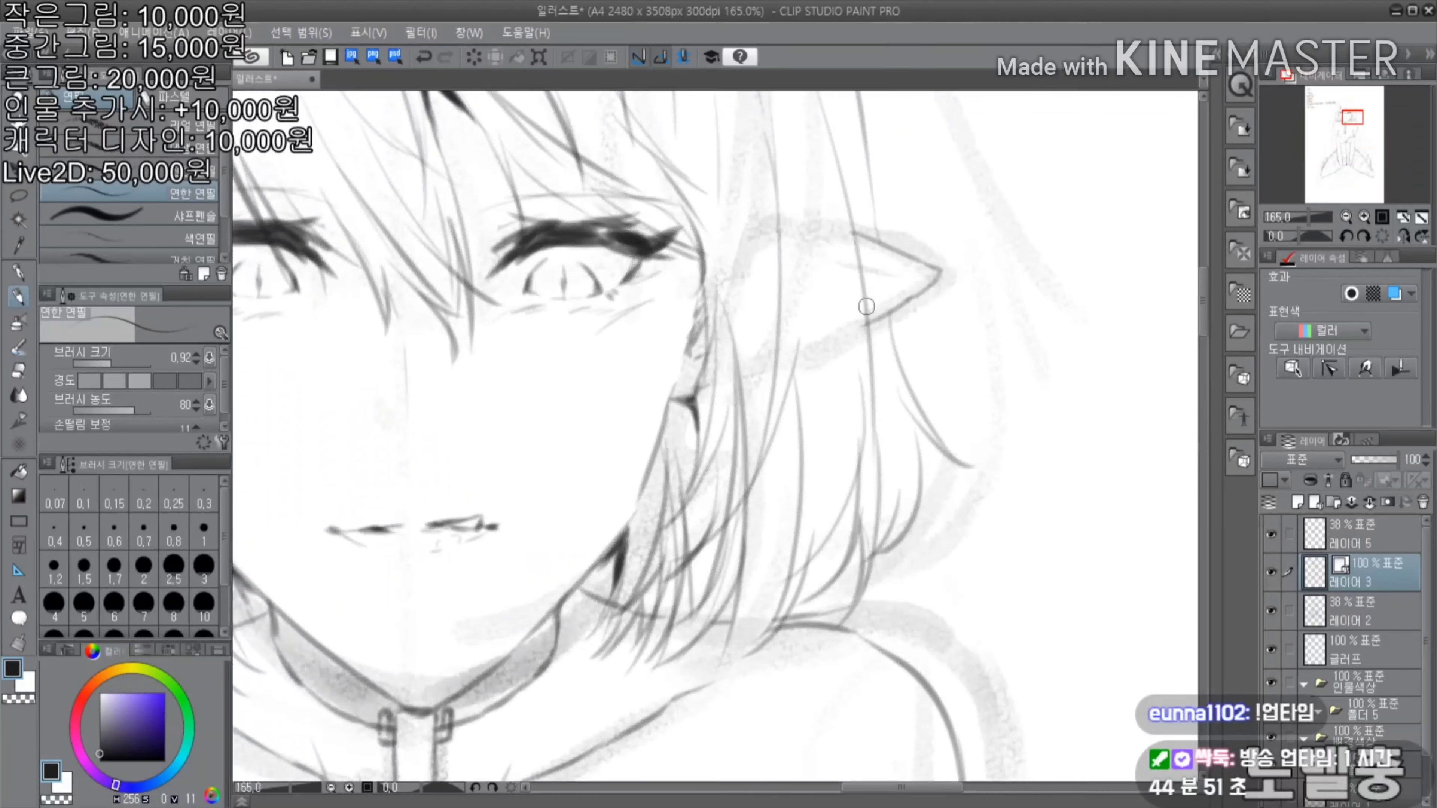
{"action": "scroll", "coordinate": [911, 286], "scroll_direction": "down", "scroll_amount": 3}
{"action": "scroll", "coordinate": [433, 417], "scroll_direction": "up", "scroll_amount": 5}
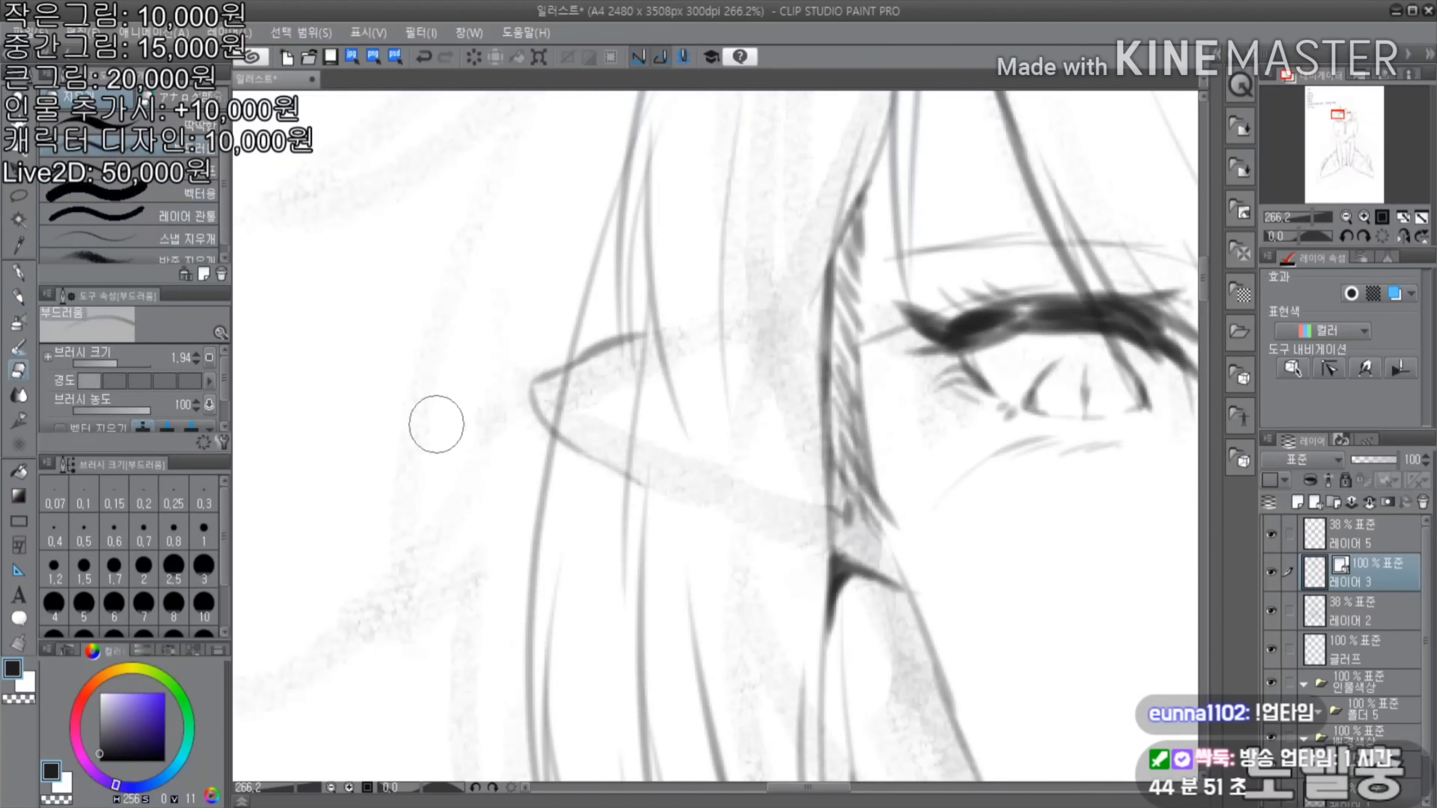
{"action": "mouse_move", "coordinate": [548, 389]}
{"action": "left_mouse_down"}
{"action": "mouse_move", "coordinate": [572, 388]}
{"action": "mouse_move", "coordinate": [619, 443]}
{"action": "left_mouse_up"}
{"action": "mouse_move", "coordinate": [623, 385]}
{"action": "left_mouse_down"}
{"action": "mouse_move", "coordinate": [560, 447]}
{"action": "mouse_move", "coordinate": [600, 436]}
{"action": "left_mouse_up"}
{"action": "scroll", "coordinate": [611, 413], "scroll_direction": "down", "scroll_amount": 5}
{"action": "scroll", "coordinate": [671, 218], "scroll_direction": "up", "scroll_amount": 4}
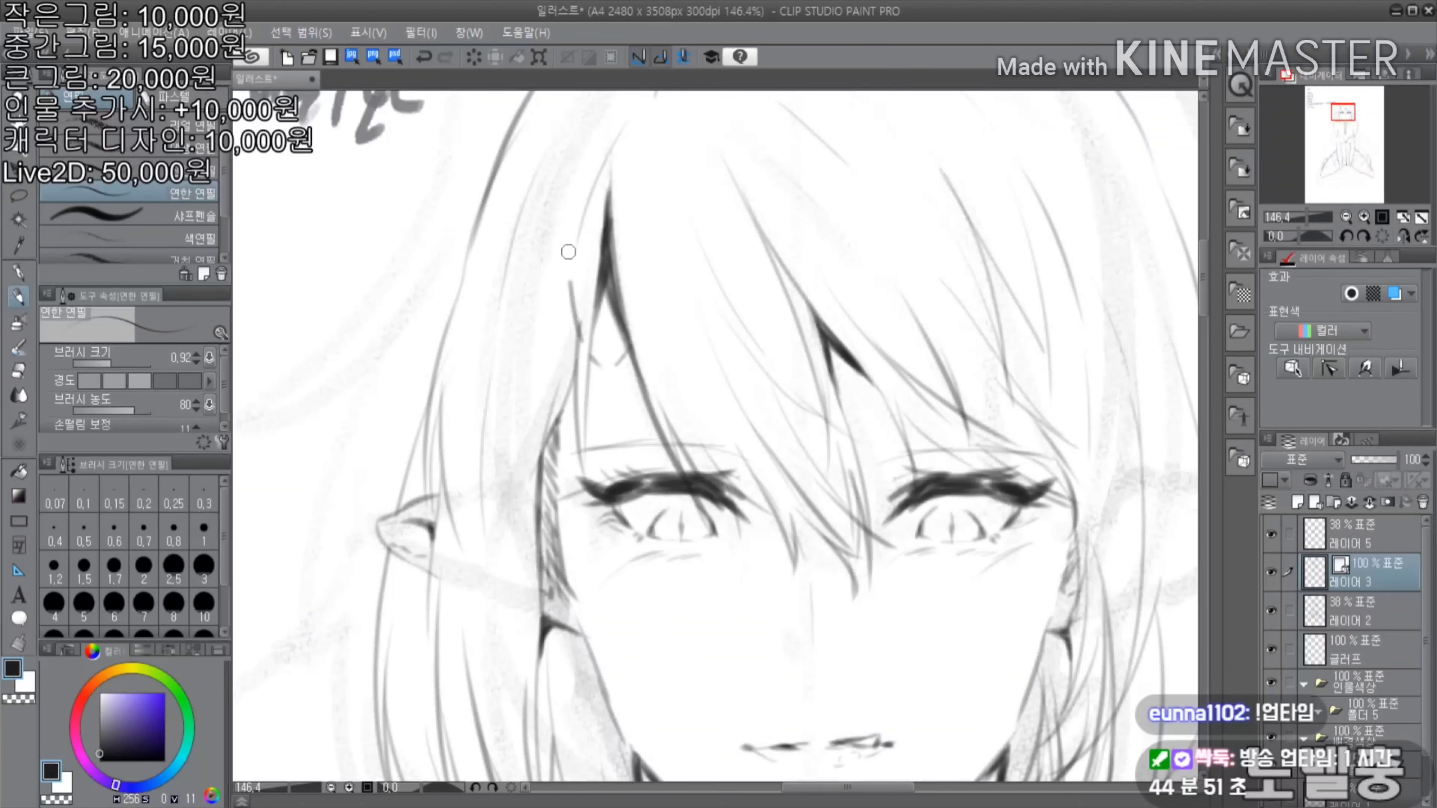
Outline a braided lock beside the left-hand bangs and erase the hair lines inside it with a smaller eraser
{"action": "left_click_drag", "start_coordinate": [583, 123], "coordinate": [632, 307]}
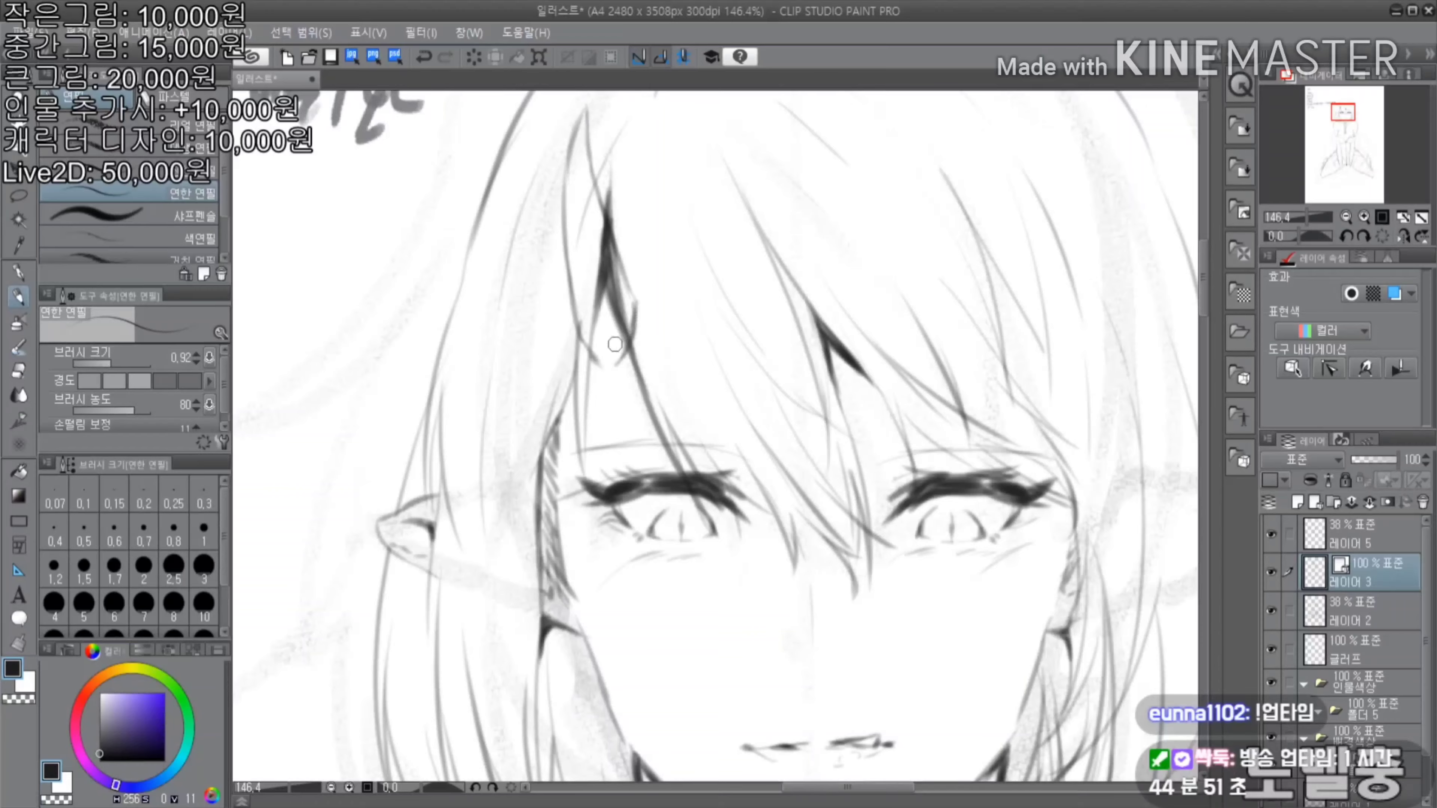
{"action": "scroll", "coordinate": [615, 344], "scroll_direction": "up", "scroll_amount": 1}
{"action": "scroll", "coordinate": [816, 444], "scroll_direction": "up", "scroll_amount": 2}
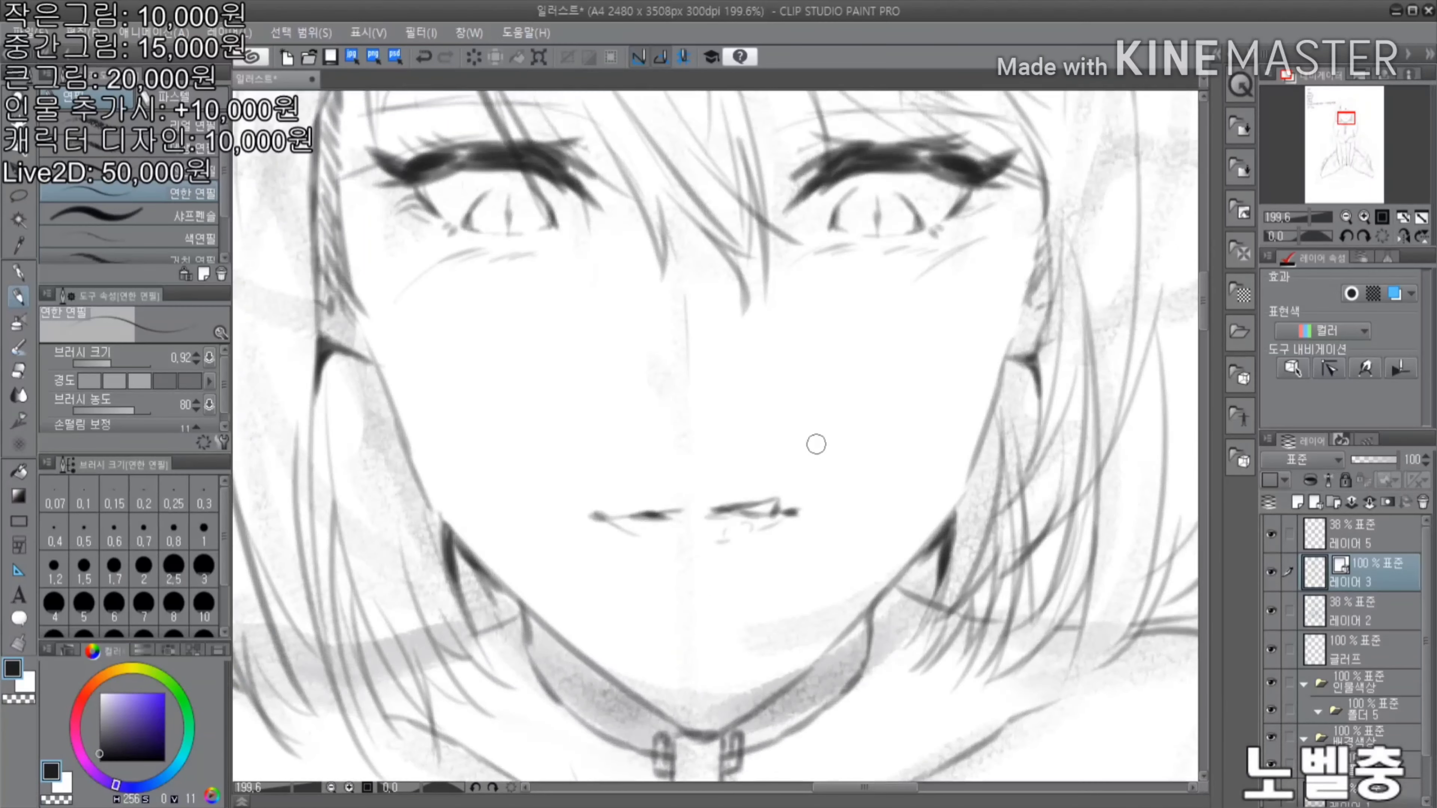
{"action": "scroll", "coordinate": [816, 444], "scroll_direction": "down", "scroll_amount": 5}
{"action": "scroll", "coordinate": [617, 221], "scroll_direction": "up", "scroll_amount": 5}
{"action": "key", "text": "e"}
{"action": "mouse_move", "coordinate": [651, 385]}
{"action": "left_mouse_down"}
{"action": "mouse_move", "coordinate": [659, 251]}
{"action": "mouse_move", "coordinate": [702, 368]}
{"action": "left_mouse_up"}
{"action": "key", "text": "bracketleft"}
{"action": "key", "text": "bracketleft"}
{"action": "key", "text": "bracketleft"}
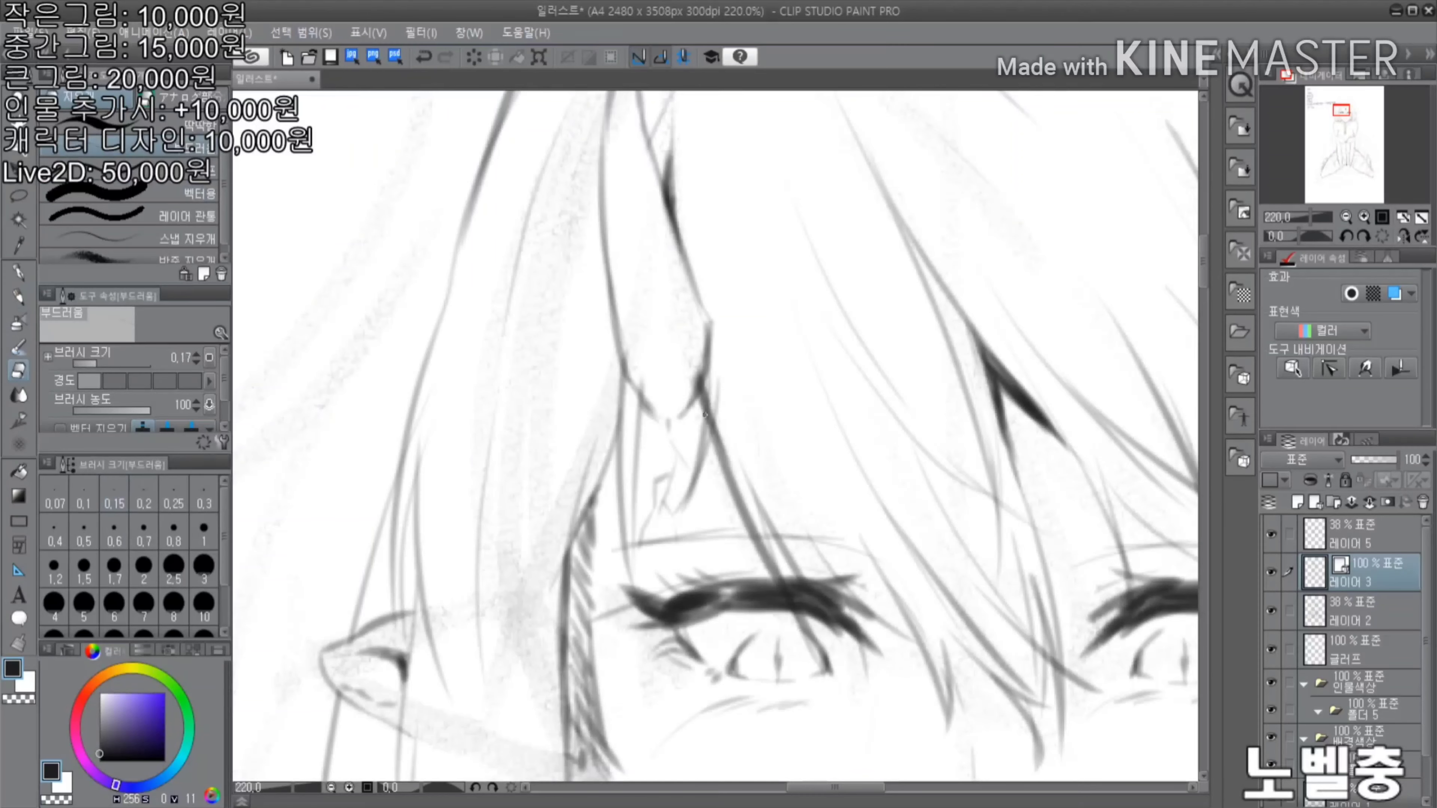
Draw the small overlapping strand segments and fine detail lines along the braided lock
{"action": "scroll", "coordinate": [716, 404], "scroll_direction": "down", "scroll_amount": 5}
{"action": "scroll", "coordinate": [745, 231], "scroll_direction": "up", "scroll_amount": 5}
{"action": "key", "text": "p"}
{"action": "scroll", "coordinate": [632, 234], "scroll_direction": "down", "scroll_amount": 5}
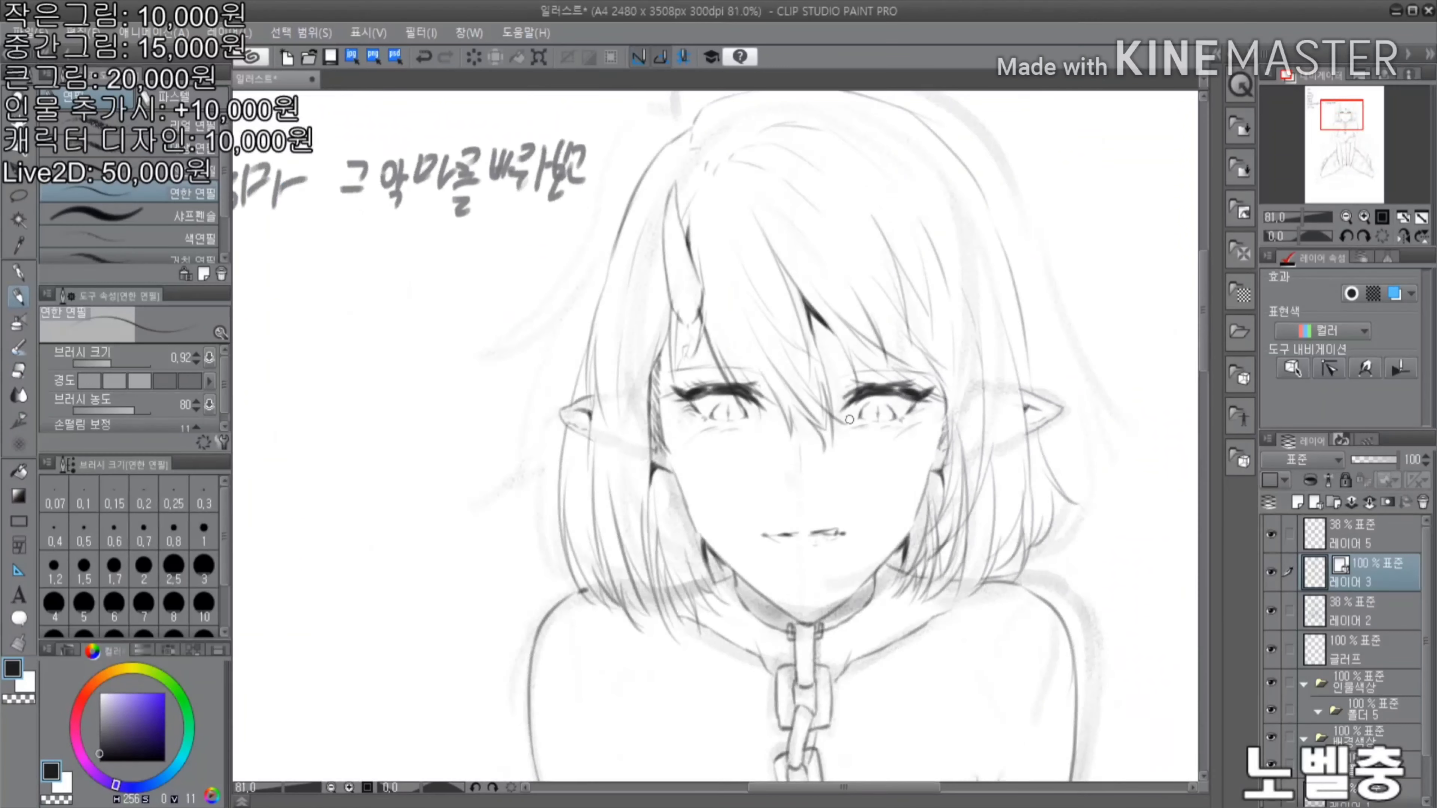
{"action": "scroll", "coordinate": [678, 366], "scroll_direction": "up", "scroll_amount": 4}
{"action": "scroll", "coordinate": [678, 365], "scroll_direction": "down", "scroll_amount": 4}
{"action": "scroll", "coordinate": [614, 274], "scroll_direction": "up", "scroll_amount": 4}
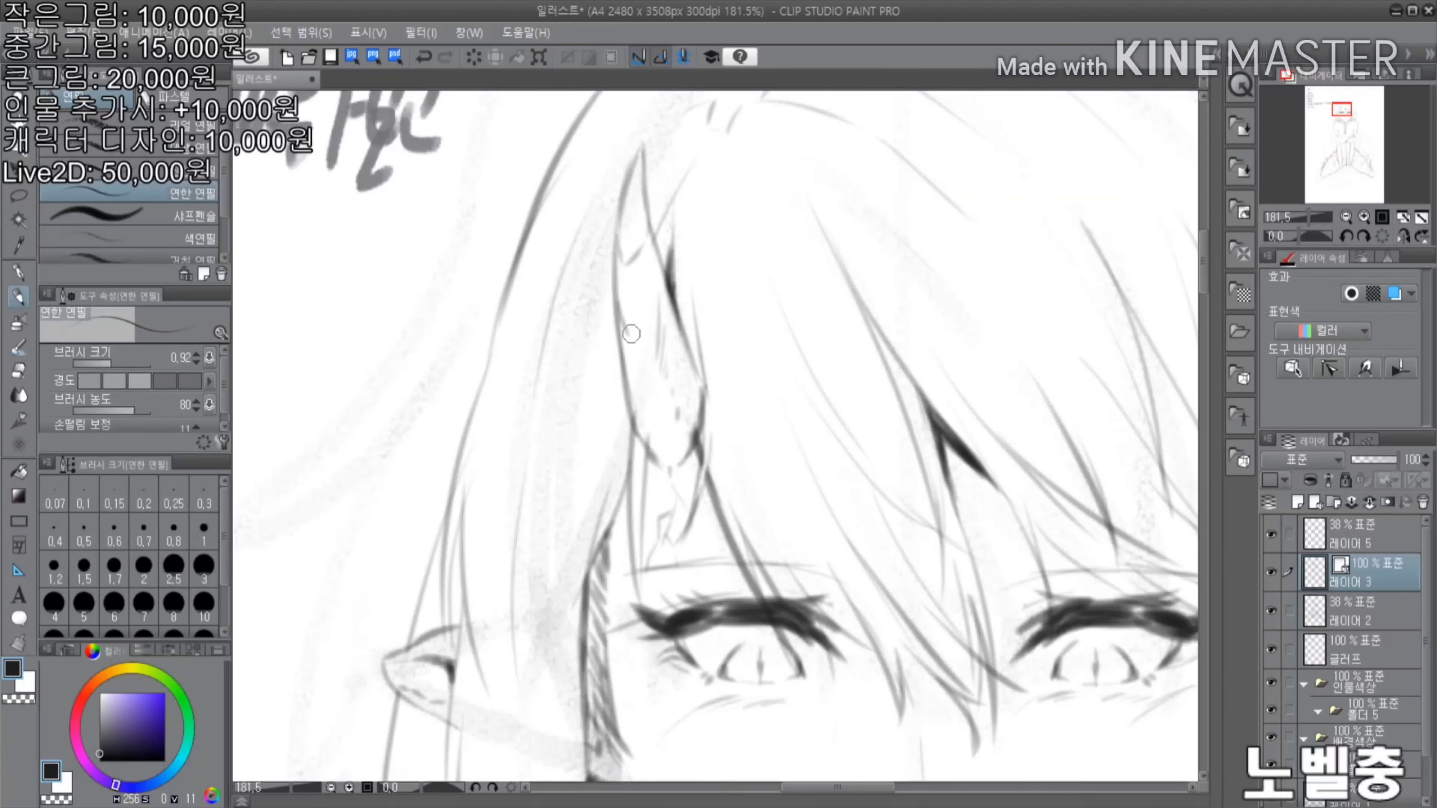
{"action": "scroll", "coordinate": [638, 426], "scroll_direction": "down", "scroll_amount": 4}
{"action": "scroll", "coordinate": [638, 426], "scroll_direction": "up", "scroll_amount": 2}
{"action": "scroll", "coordinate": [927, 322], "scroll_direction": "down", "scroll_amount": 5}
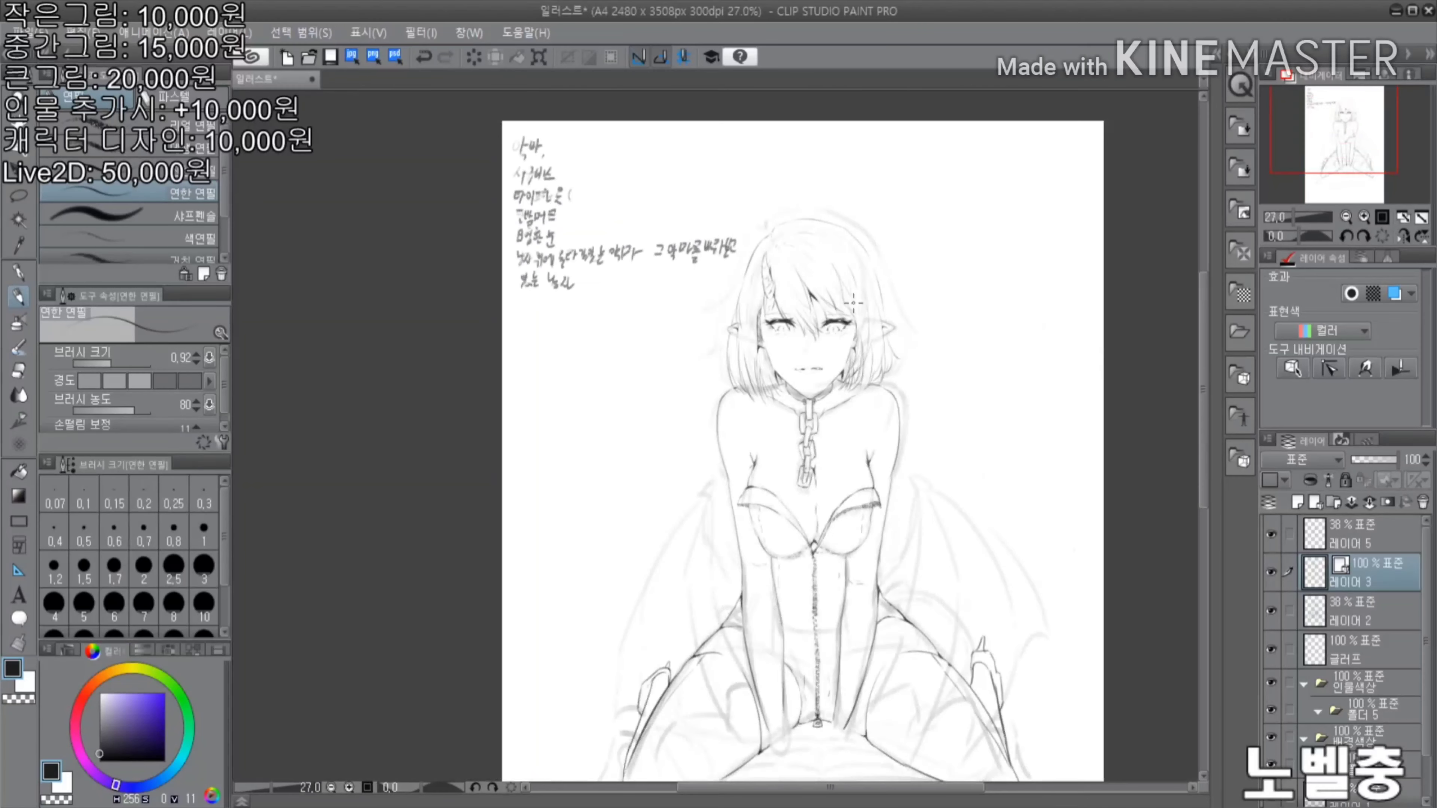
Add a new vector layer above 레이어 3 and draw the tail curling around the right-hand thigh
{"action": "key", "text": "ctrl+shift+n"}
{"action": "scroll", "coordinate": [934, 572], "scroll_direction": "up", "scroll_amount": 3}
{"action": "left_click_drag", "start_coordinate": [784, 407], "coordinate": [912, 422]}
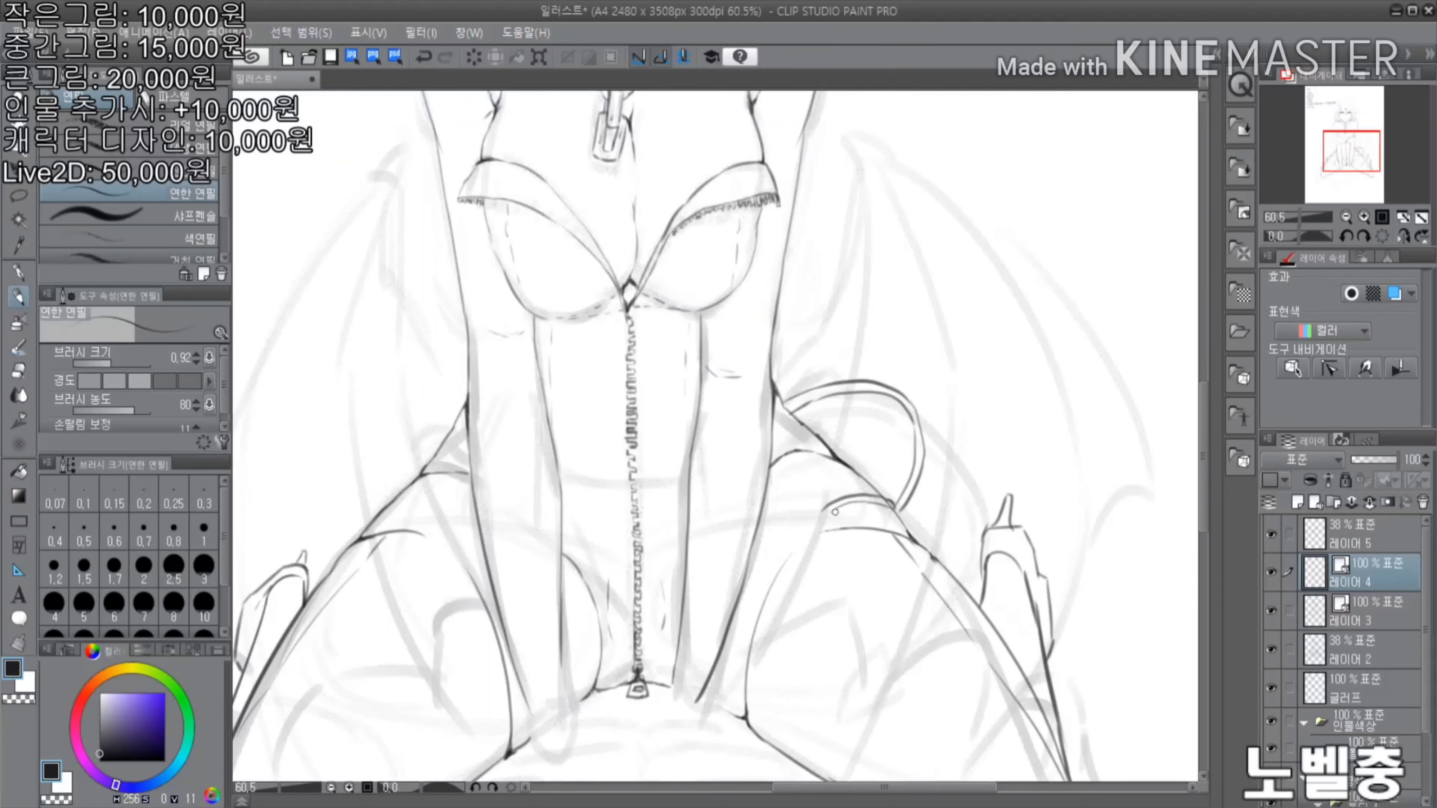
Draw the pointed tail tip on the right-hand thigh and erase the leg lines it overlaps on 레이어 3
{"action": "scroll", "coordinate": [850, 486], "scroll_direction": "up", "scroll_amount": 4}
{"action": "key", "text": "e"}
{"action": "key", "text": "ctrl+["}
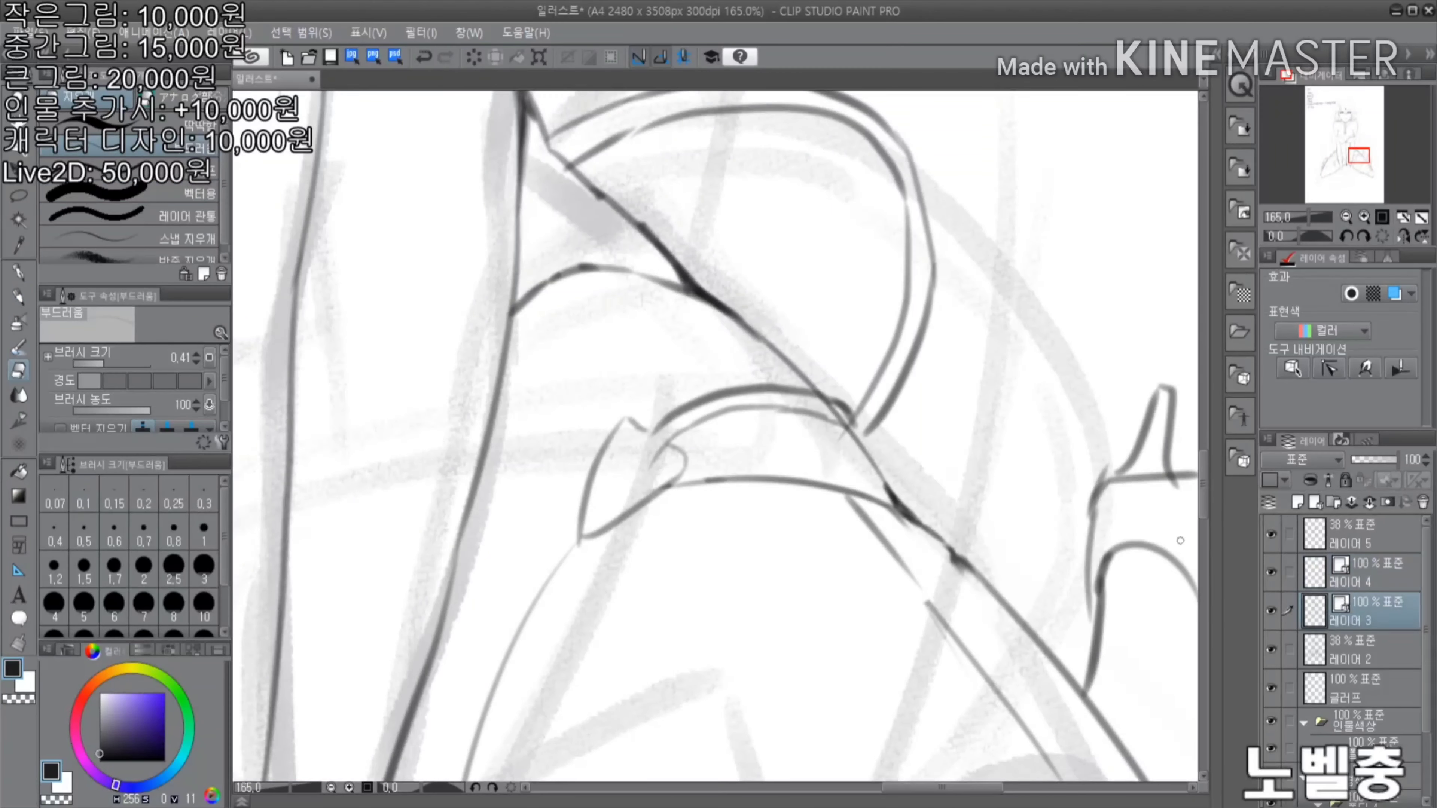
{"action": "key", "text": "ctrl+]"}
{"action": "key", "text": "p"}
{"action": "scroll", "coordinate": [902, 436], "scroll_direction": "down", "scroll_amount": 5}
{"action": "scroll", "coordinate": [757, 375], "scroll_direction": "up", "scroll_amount": 4}
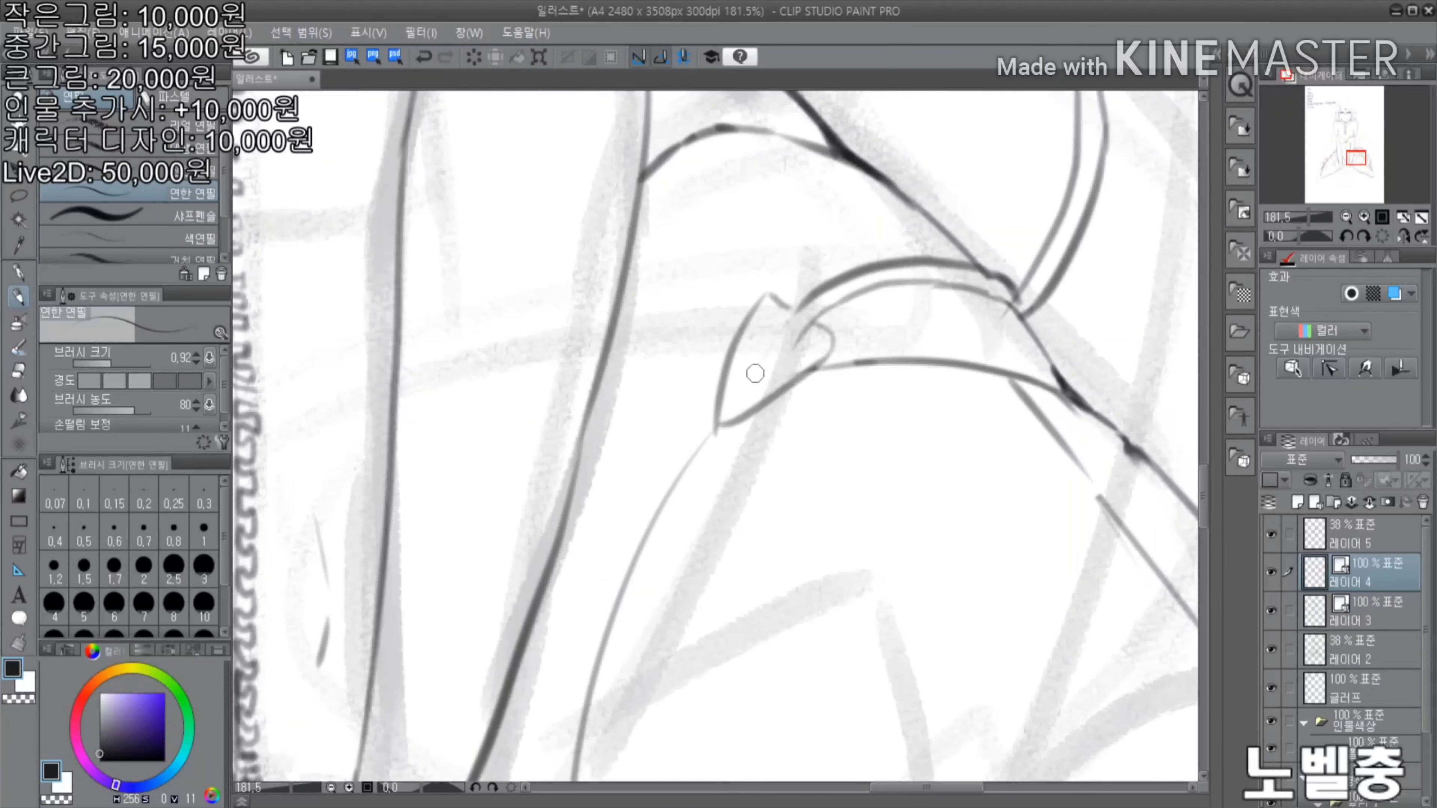
Sketch the rough palms and wrists of both hands on the rough sketch layer 레이어 2, undoing the last strokes
{"action": "scroll", "coordinate": [834, 426], "scroll_direction": "down", "scroll_amount": 5}
{"action": "key", "text": "ctrl+["}
{"action": "key", "text": "ctrl+["}
{"action": "scroll", "coordinate": [834, 426], "scroll_direction": "up", "scroll_amount": 5}
{"action": "key", "text": "p"}
{"action": "left_click_drag", "start_coordinate": [651, 351], "coordinate": [565, 397]}
{"action": "left_click_drag", "start_coordinate": [603, 262], "coordinate": [624, 326]}
{"action": "left_click_drag", "start_coordinate": [732, 309], "coordinate": [773, 320]}
{"action": "left_click_drag", "start_coordinate": [568, 331], "coordinate": [593, 401]}
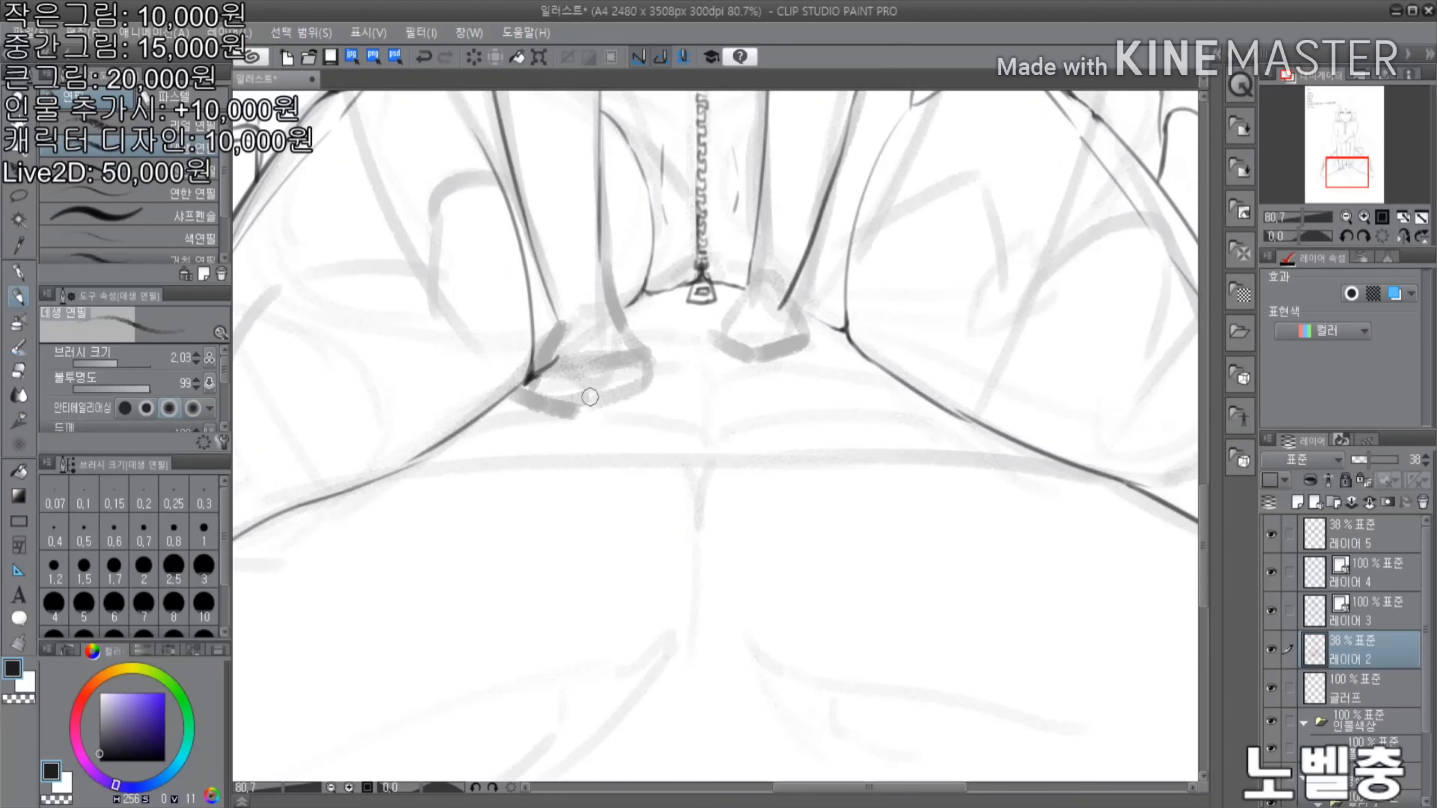
{"action": "key", "text": "ctrl+z"}
{"action": "key", "text": "ctrl+z"}
Rework the rough palm of the right-hand hand and sketch the finger direction lines of both hands
{"action": "left_click_drag", "start_coordinate": [792, 317], "coordinate": [745, 369]}
{"action": "left_click_drag", "start_coordinate": [736, 283], "coordinate": [722, 388]}
{"action": "scroll", "coordinate": [722, 388], "scroll_direction": "down", "scroll_amount": 1}
{"action": "scroll", "coordinate": [722, 388], "scroll_direction": "up", "scroll_amount": 3}
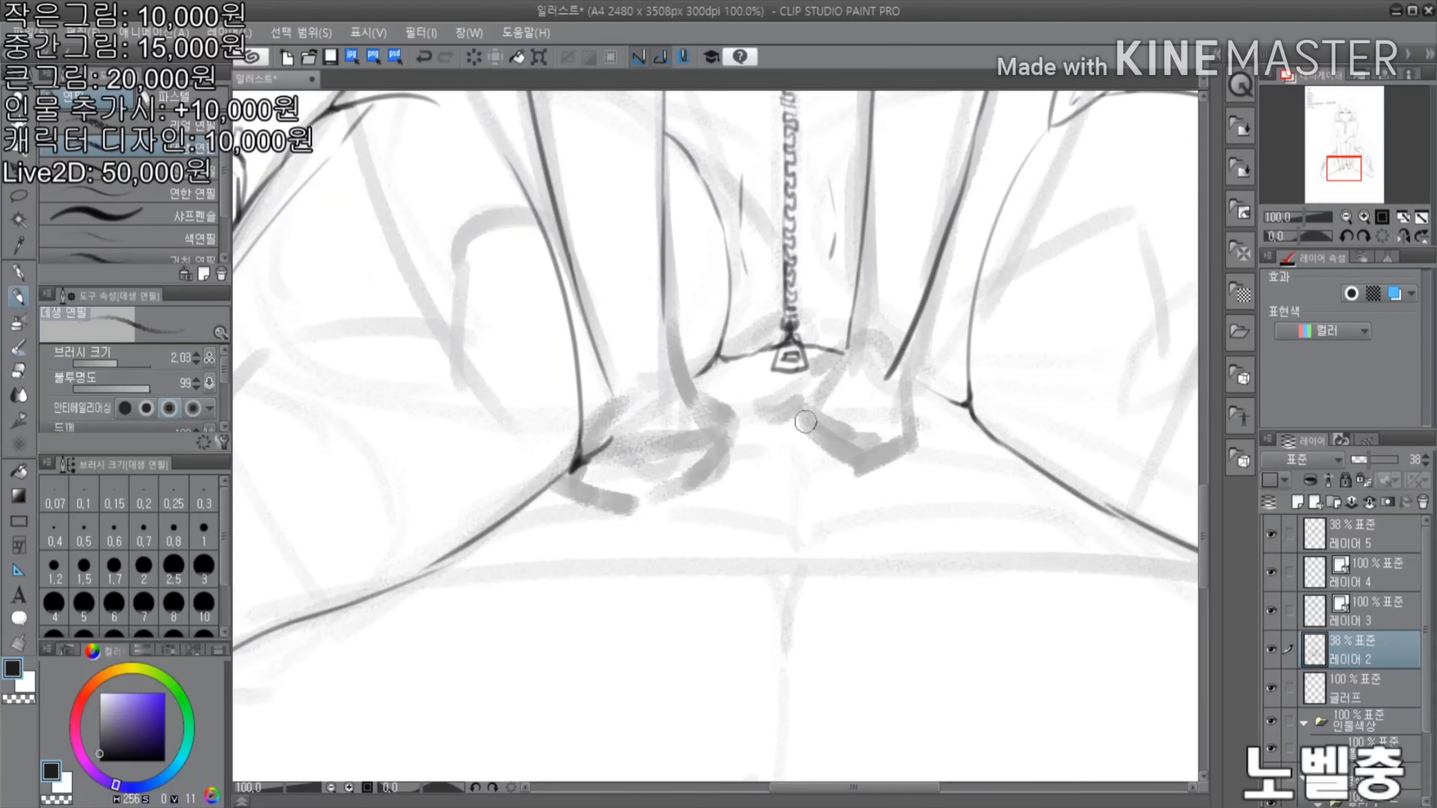
{"action": "mouse_move", "coordinate": [853, 485]}
{"action": "left_mouse_down"}
{"action": "mouse_move", "coordinate": [780, 500]}
{"action": "mouse_move", "coordinate": [609, 498]}
{"action": "mouse_move", "coordinate": [780, 481]}
{"action": "left_mouse_up"}
{"action": "scroll", "coordinate": [840, 446], "scroll_direction": "down", "scroll_amount": 10}
{"action": "scroll", "coordinate": [839, 446], "scroll_direction": "down", "scroll_amount": 2}
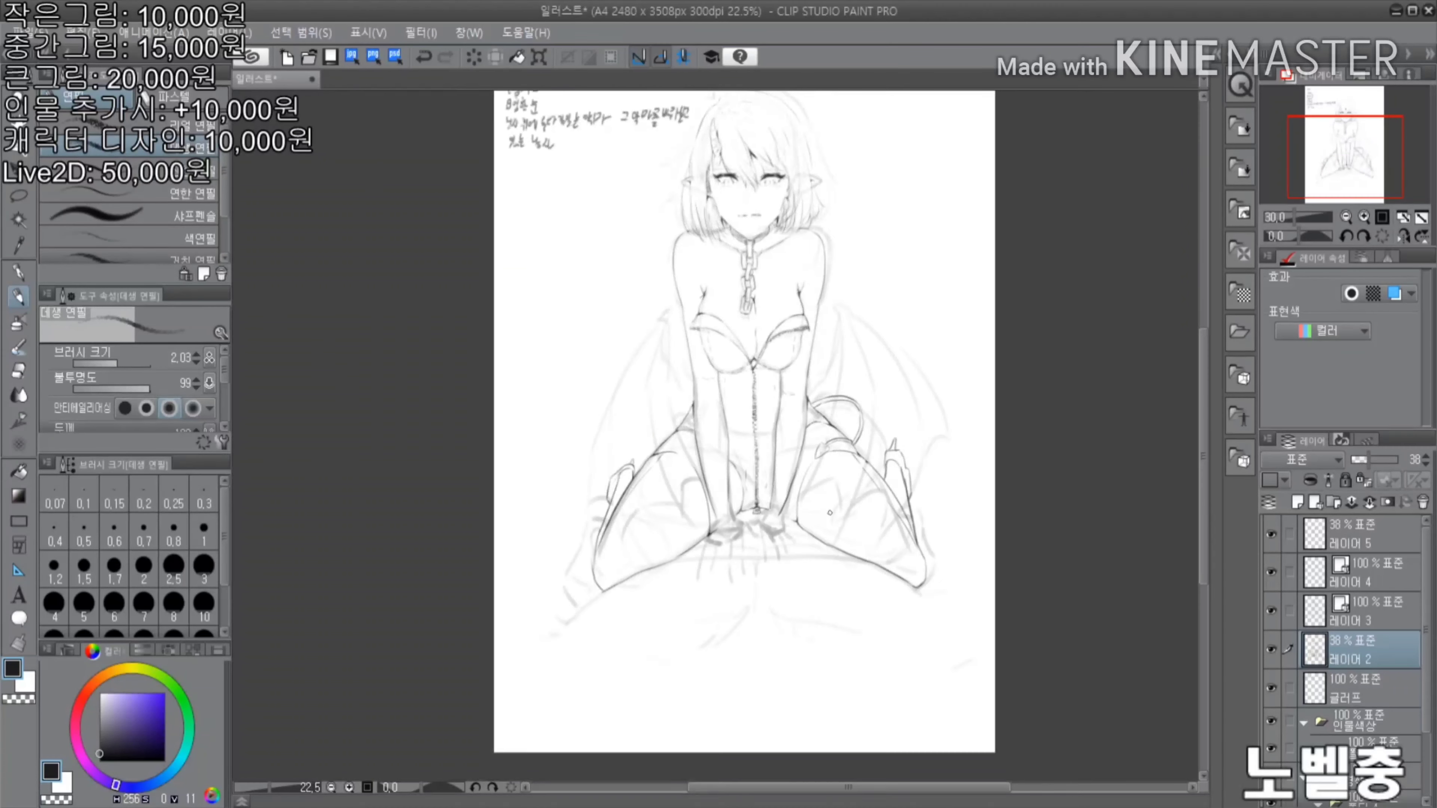
On 레이어 3, start the clean wrist and thumb outline of the left-hand hand with the 연한 연필 pencil
{"action": "left_click", "coordinate": [1369, 612]}
{"action": "left_click", "coordinate": [170, 193]}
{"action": "scroll", "coordinate": [661, 244], "scroll_direction": "up", "scroll_amount": 10}
{"action": "scroll", "coordinate": [661, 244], "scroll_direction": "down", "scroll_amount": 8}
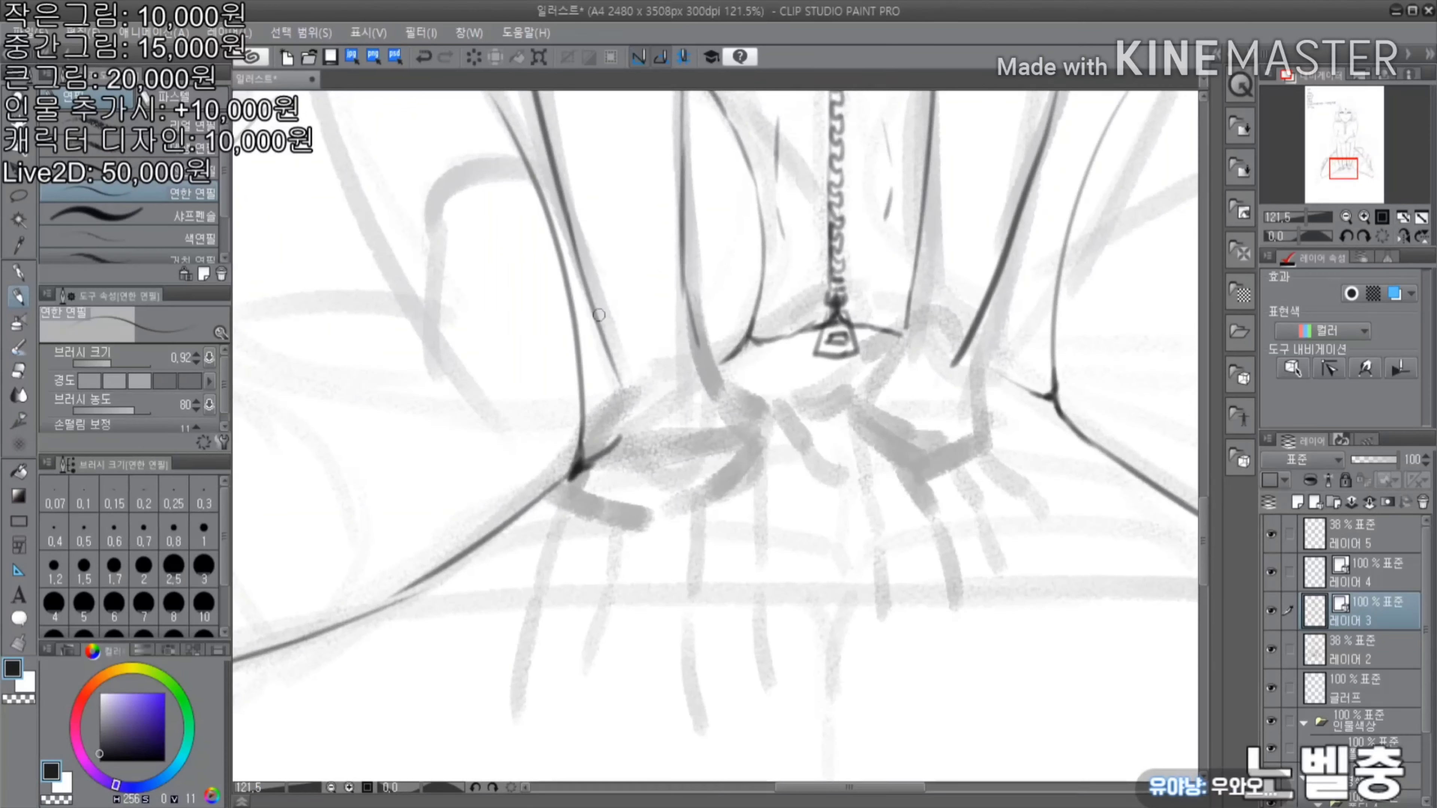
{"action": "scroll", "coordinate": [672, 344], "scroll_direction": "up", "scroll_amount": 8}
{"action": "mouse_move", "coordinate": [672, 343]}
{"action": "left_mouse_down"}
{"action": "mouse_move", "coordinate": [757, 425]}
{"action": "mouse_move", "coordinate": [735, 389]}
{"action": "mouse_move", "coordinate": [808, 486]}
{"action": "mouse_move", "coordinate": [779, 509]}
{"action": "mouse_move", "coordinate": [751, 507]}
{"action": "mouse_move", "coordinate": [822, 530]}
{"action": "left_mouse_up"}
{"action": "key", "text": "ctrl+z"}
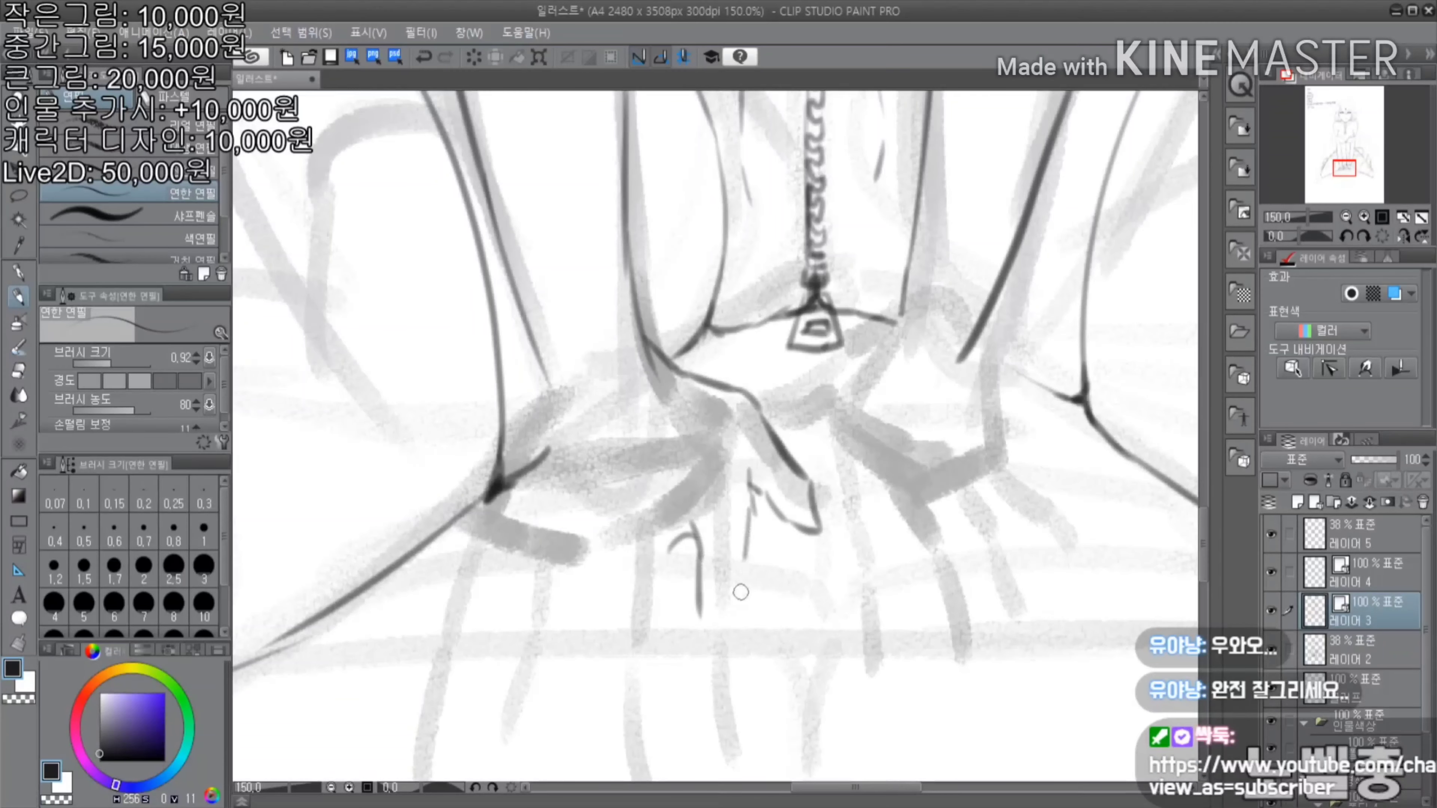
Undo the rejected strokes and redraw the thumb outline and thumb tip of the left-hand hand
{"action": "scroll", "coordinate": [713, 452], "scroll_direction": "down", "scroll_amount": 3}
{"action": "key", "text": "ctrl+z"}
{"action": "key", "text": "ctrl+z"}
{"action": "left_click_drag", "start_coordinate": [739, 241], "coordinate": [815, 379]}
{"action": "left_click_drag", "start_coordinate": [746, 341], "coordinate": [818, 391]}
{"action": "left_click_drag", "start_coordinate": [559, 249], "coordinate": [509, 416]}
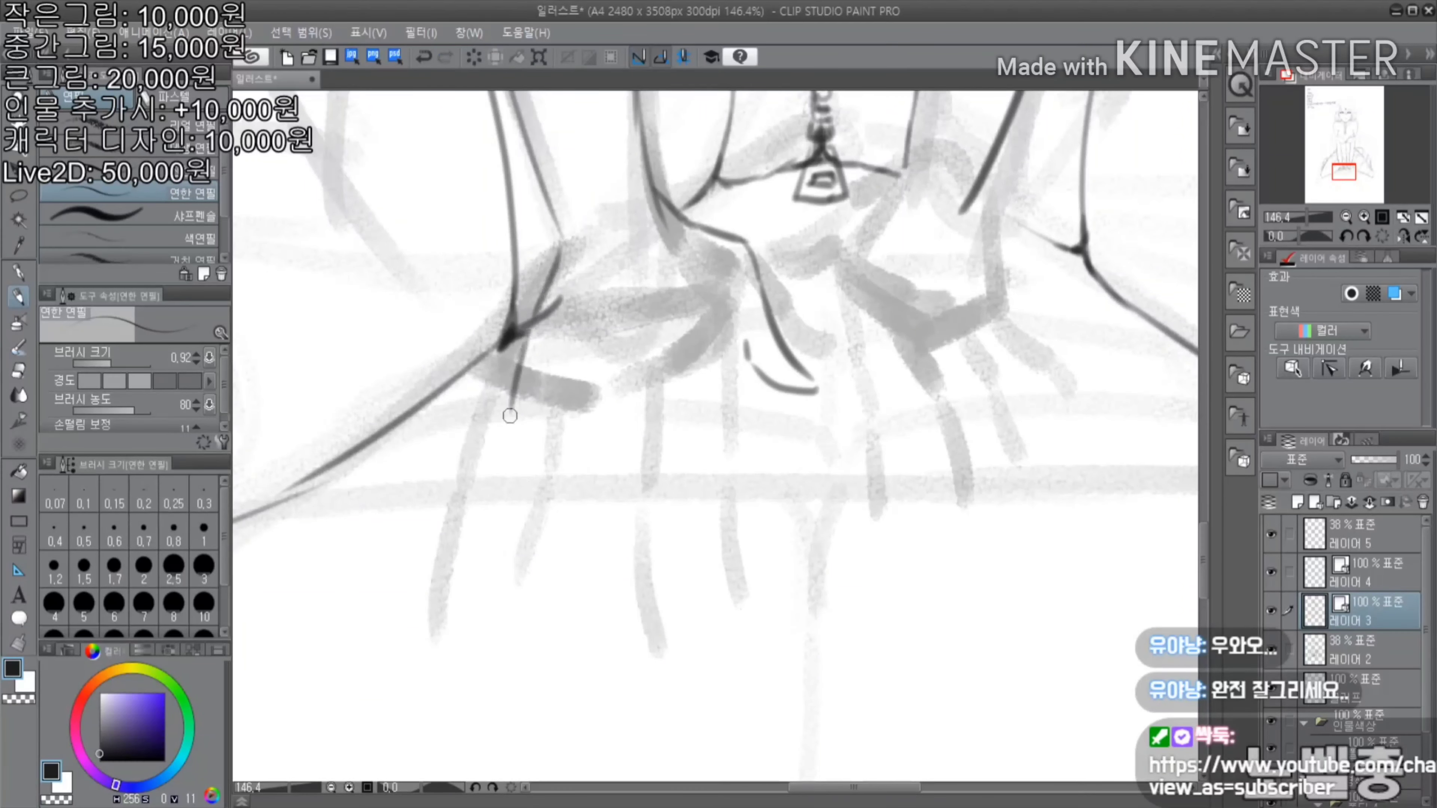
{"action": "key", "text": "ctrl+z"}
Outline the index, middle and ring fingers of the left-hand hand
{"action": "scroll", "coordinate": [707, 469], "scroll_direction": "down", "scroll_amount": 4}
{"action": "scroll", "coordinate": [696, 442], "scroll_direction": "up", "scroll_amount": 5}
{"action": "mouse_move", "coordinate": [659, 410]}
{"action": "left_mouse_down"}
{"action": "mouse_move", "coordinate": [705, 405]}
{"action": "mouse_move", "coordinate": [693, 442]}
{"action": "left_mouse_up"}
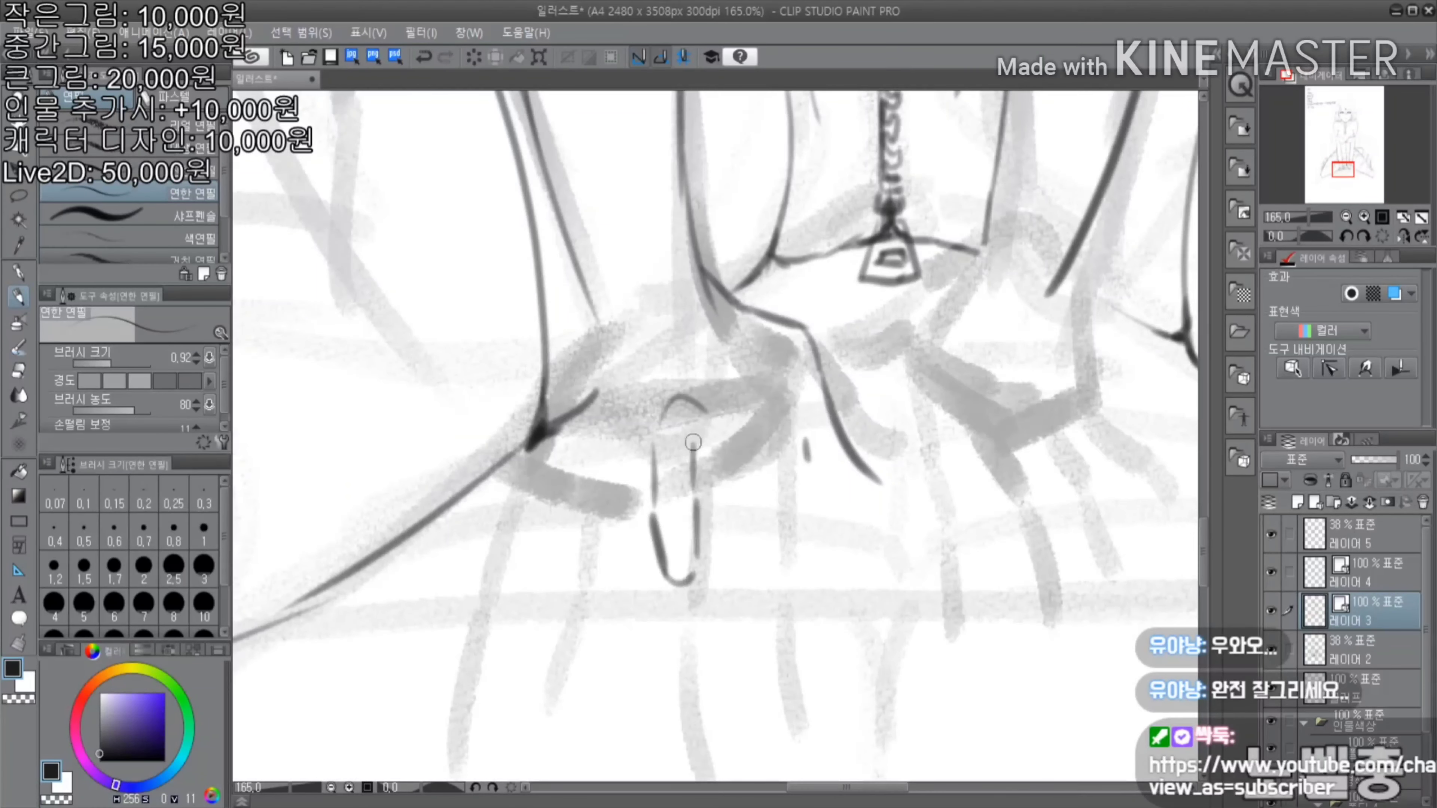
{"action": "left_click_drag", "start_coordinate": [776, 417], "coordinate": [808, 546]}
{"action": "left_click_drag", "start_coordinate": [739, 438], "coordinate": [815, 546]}
{"action": "left_click_drag", "start_coordinate": [589, 430], "coordinate": [571, 560]}
{"action": "left_click_drag", "start_coordinate": [583, 487], "coordinate": [608, 589]}
{"action": "left_click_drag", "start_coordinate": [644, 472], "coordinate": [605, 566]}
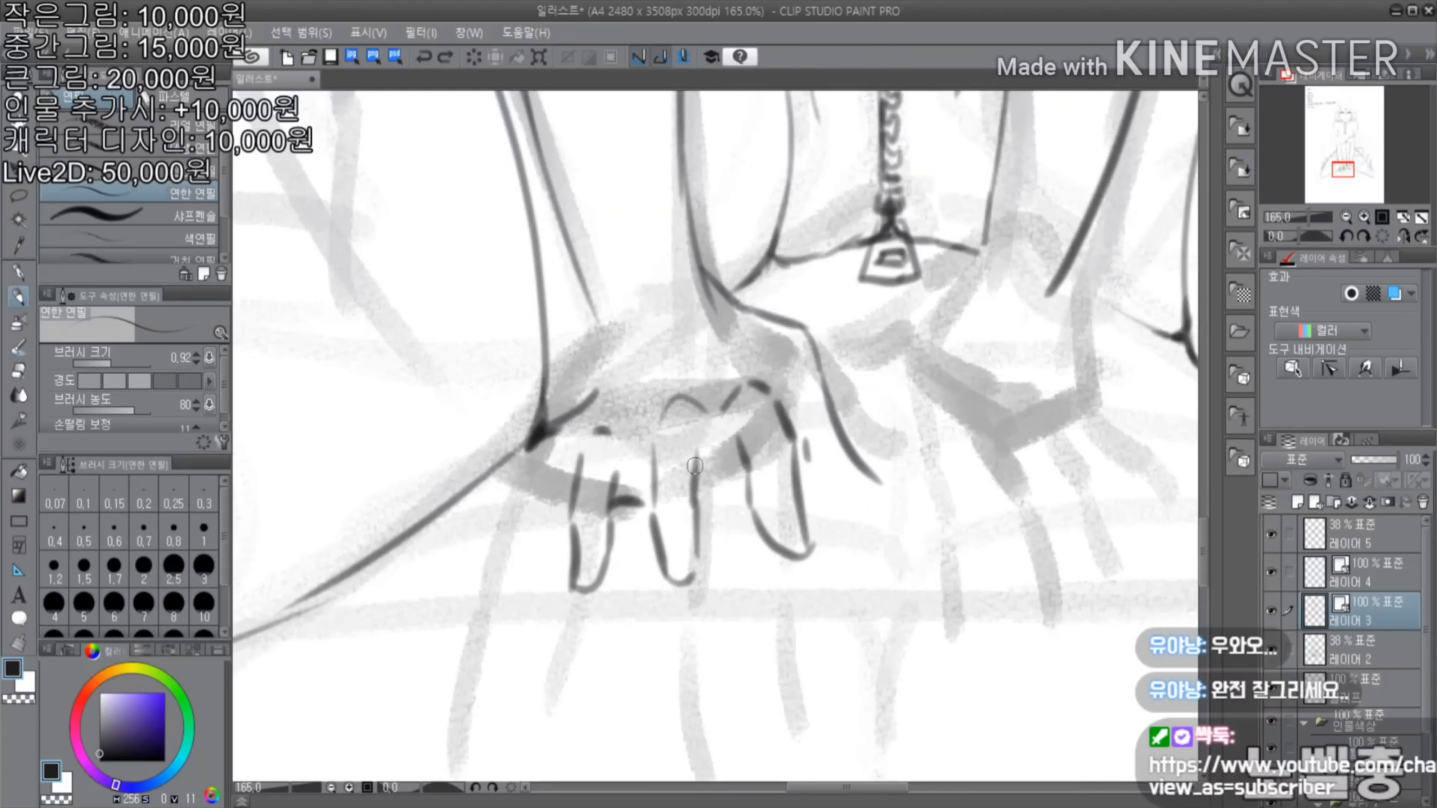
Draw the lines between the left-hand fingers, the little finger and the outer wrist line
{"action": "left_click_drag", "start_coordinate": [736, 444], "coordinate": [688, 473]}
{"action": "left_click_drag", "start_coordinate": [653, 467], "coordinate": [632, 501]}
{"action": "scroll", "coordinate": [632, 501], "scroll_direction": "down", "scroll_amount": 2}
{"action": "left_click_drag", "start_coordinate": [678, 410], "coordinate": [631, 518]}
{"action": "mouse_move", "coordinate": [692, 331]}
{"action": "left_mouse_down"}
{"action": "mouse_move", "coordinate": [667, 428]}
{"action": "mouse_move", "coordinate": [706, 288]}
{"action": "left_mouse_up"}
{"action": "key", "text": "e"}
{"action": "key", "text": "p"}
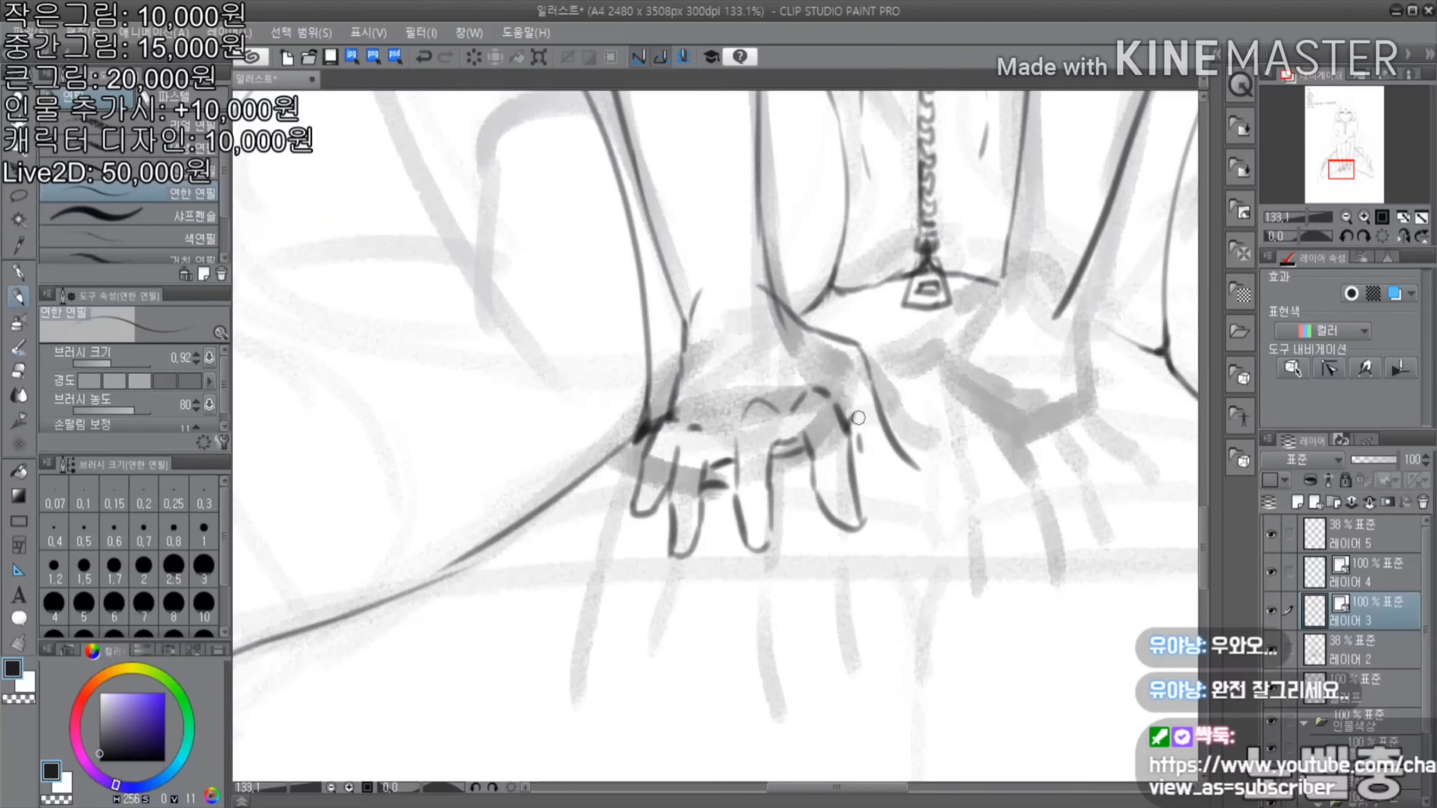
Outline the thumb, outer wrist edge and little finger of the right-hand hand, undoing the last two strokes
{"action": "scroll", "coordinate": [858, 418], "scroll_direction": "down", "scroll_amount": 3}
{"action": "scroll", "coordinate": [858, 417], "scroll_direction": "up", "scroll_amount": 5}
{"action": "left_click_drag", "start_coordinate": [781, 266], "coordinate": [707, 271]}
{"action": "left_click_drag", "start_coordinate": [701, 317], "coordinate": [696, 399]}
{"action": "left_click_drag", "start_coordinate": [900, 268], "coordinate": [861, 334]}
{"action": "mouse_move", "coordinate": [888, 351]}
{"action": "left_mouse_down"}
{"action": "mouse_move", "coordinate": [881, 509]}
{"action": "mouse_move", "coordinate": [886, 481]}
{"action": "left_mouse_up"}
{"action": "left_click_drag", "start_coordinate": [894, 519], "coordinate": [886, 619]}
{"action": "mouse_move", "coordinate": [859, 522]}
{"action": "left_mouse_down"}
{"action": "mouse_move", "coordinate": [860, 582]}
{"action": "mouse_move", "coordinate": [886, 612]}
{"action": "left_mouse_up"}
{"action": "left_click_drag", "start_coordinate": [849, 458], "coordinate": [803, 605]}
{"action": "left_click_drag", "start_coordinate": [832, 489], "coordinate": [814, 623]}
{"action": "key", "text": "ctrl+z"}
{"action": "key", "text": "ctrl+z"}
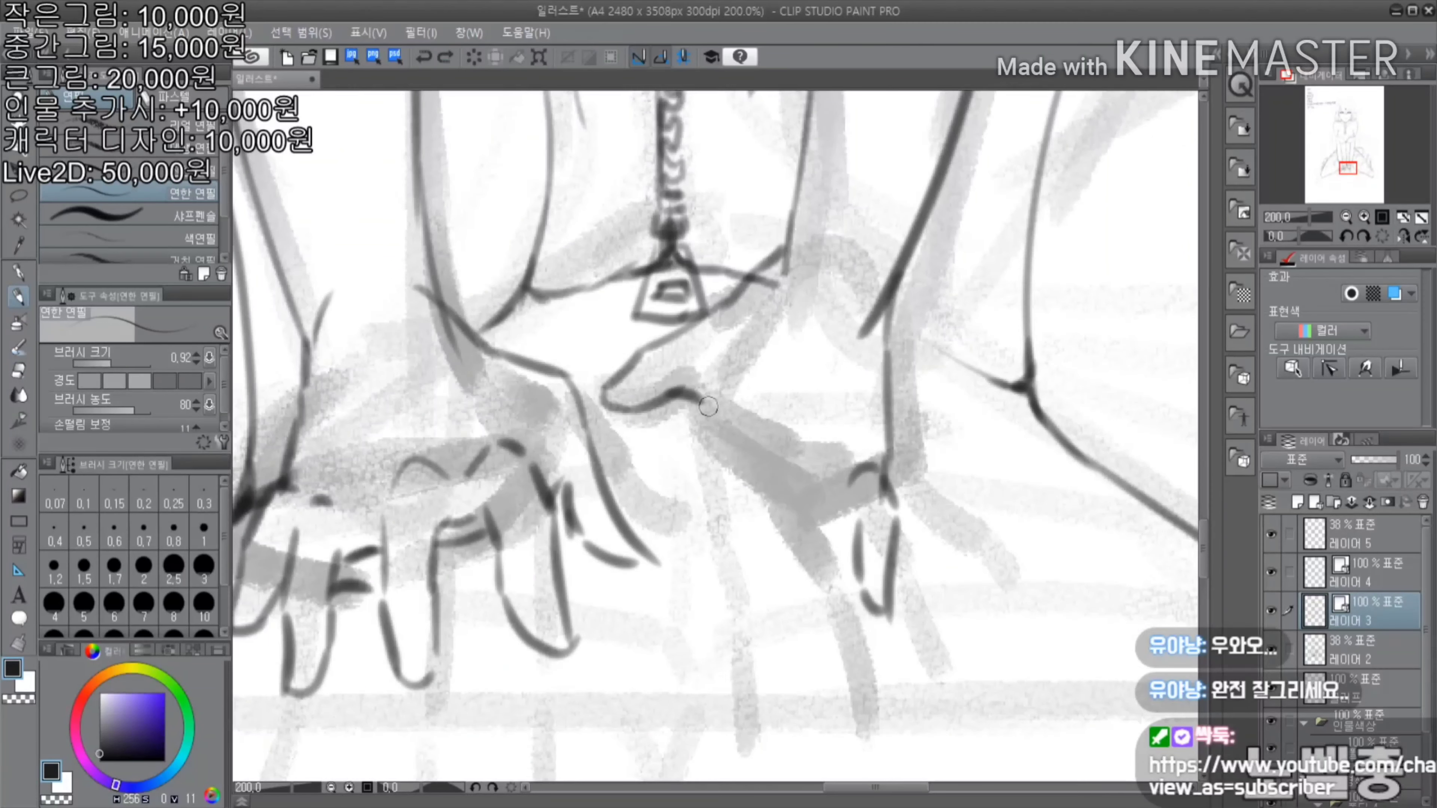
Draw the remaining fingers of the right-hand hand between its thumb and little finger
{"action": "left_click_drag", "start_coordinate": [773, 399], "coordinate": [780, 521]}
{"action": "left_click_drag", "start_coordinate": [735, 459], "coordinate": [786, 560]}
{"action": "left_click_drag", "start_coordinate": [702, 436], "coordinate": [735, 469]}
Clean up the overlapping finger lines of the right-hand hand with the eraser and redraw its knuckles and palm edge
{"action": "key", "text": "e"}
{"action": "scroll", "coordinate": [950, 417], "scroll_direction": "down", "scroll_amount": 3}
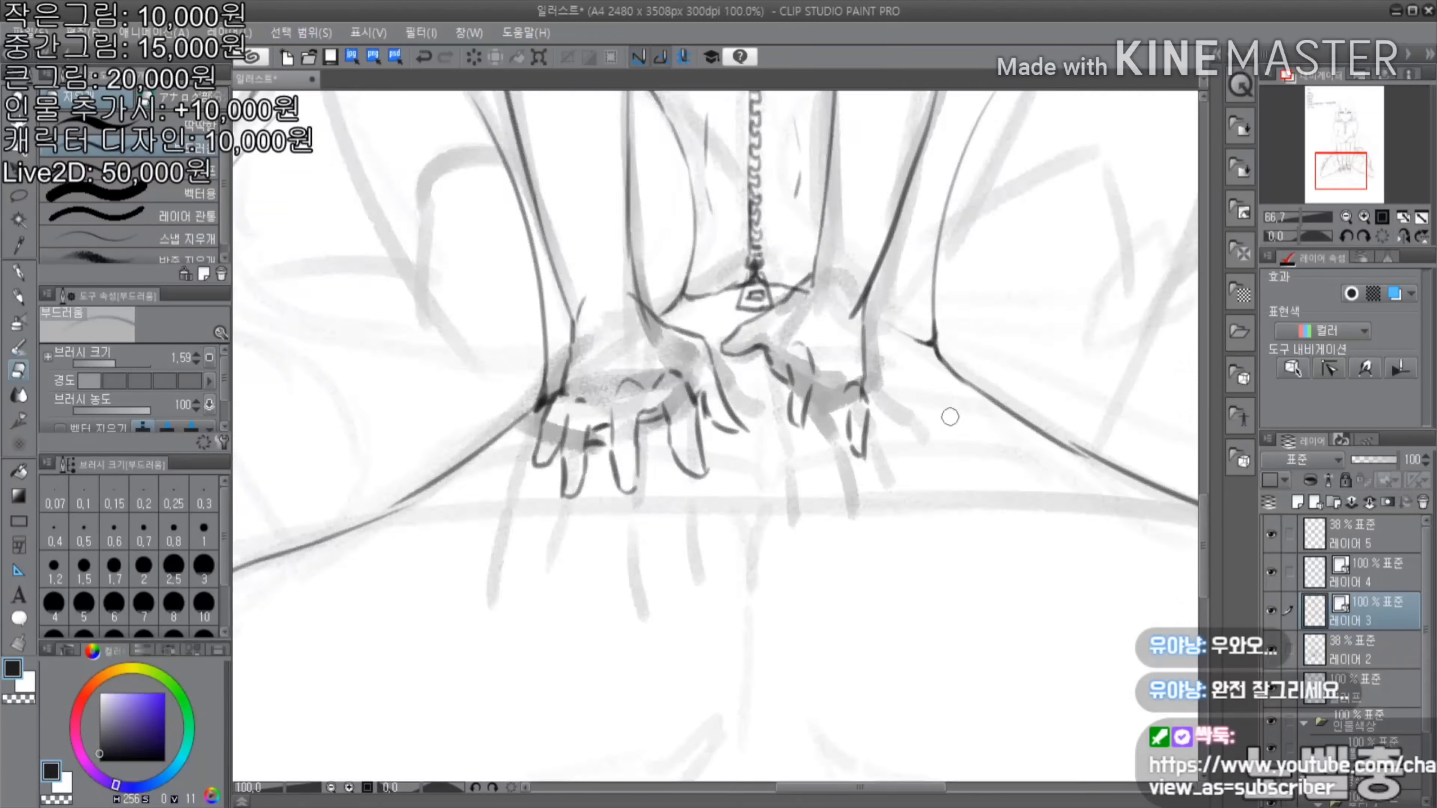
{"action": "scroll", "coordinate": [950, 418], "scroll_direction": "up", "scroll_amount": 2}
{"action": "scroll", "coordinate": [799, 482], "scroll_direction": "up", "scroll_amount": 1}
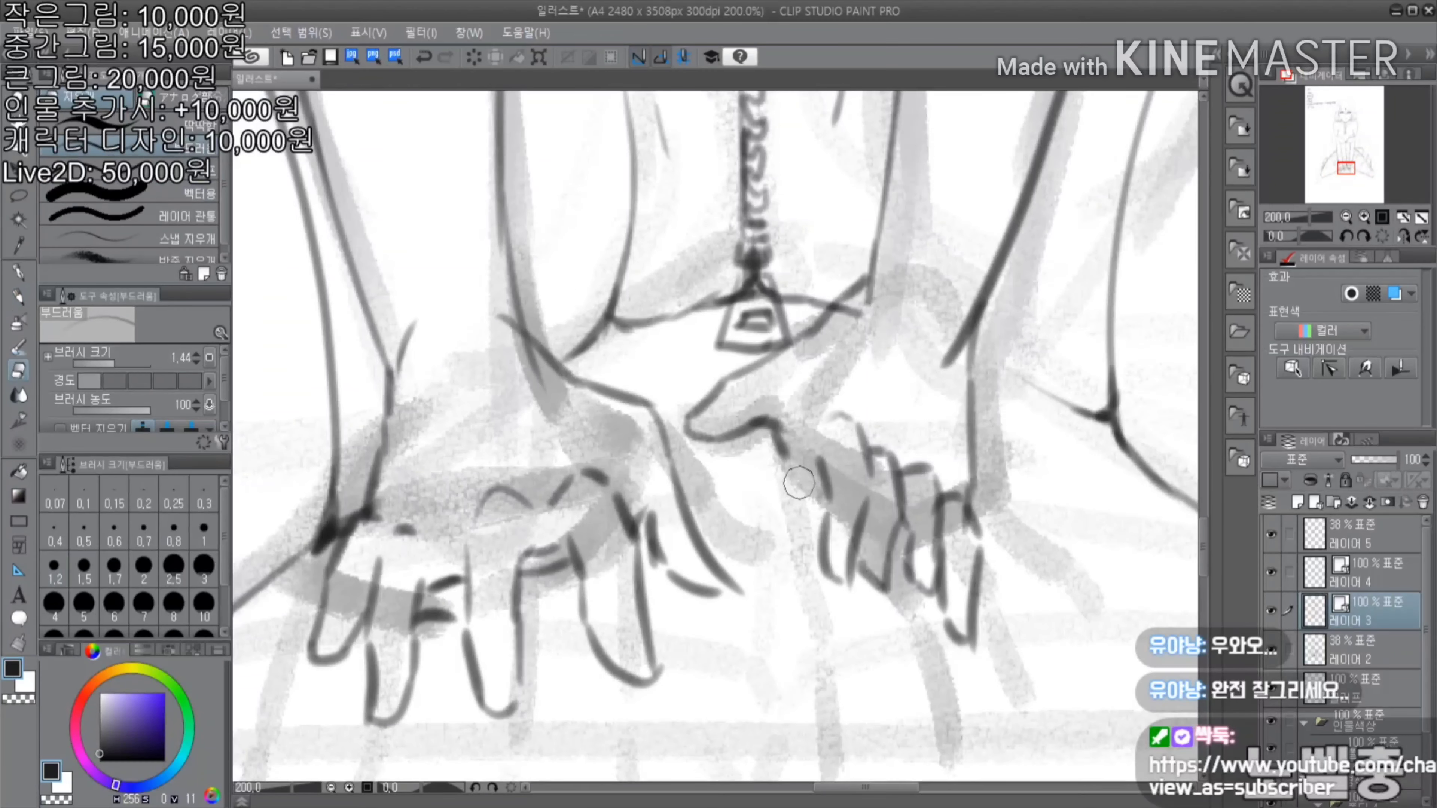
{"action": "key", "text": "p"}
{"action": "left_click_drag", "start_coordinate": [908, 428], "coordinate": [927, 504]}
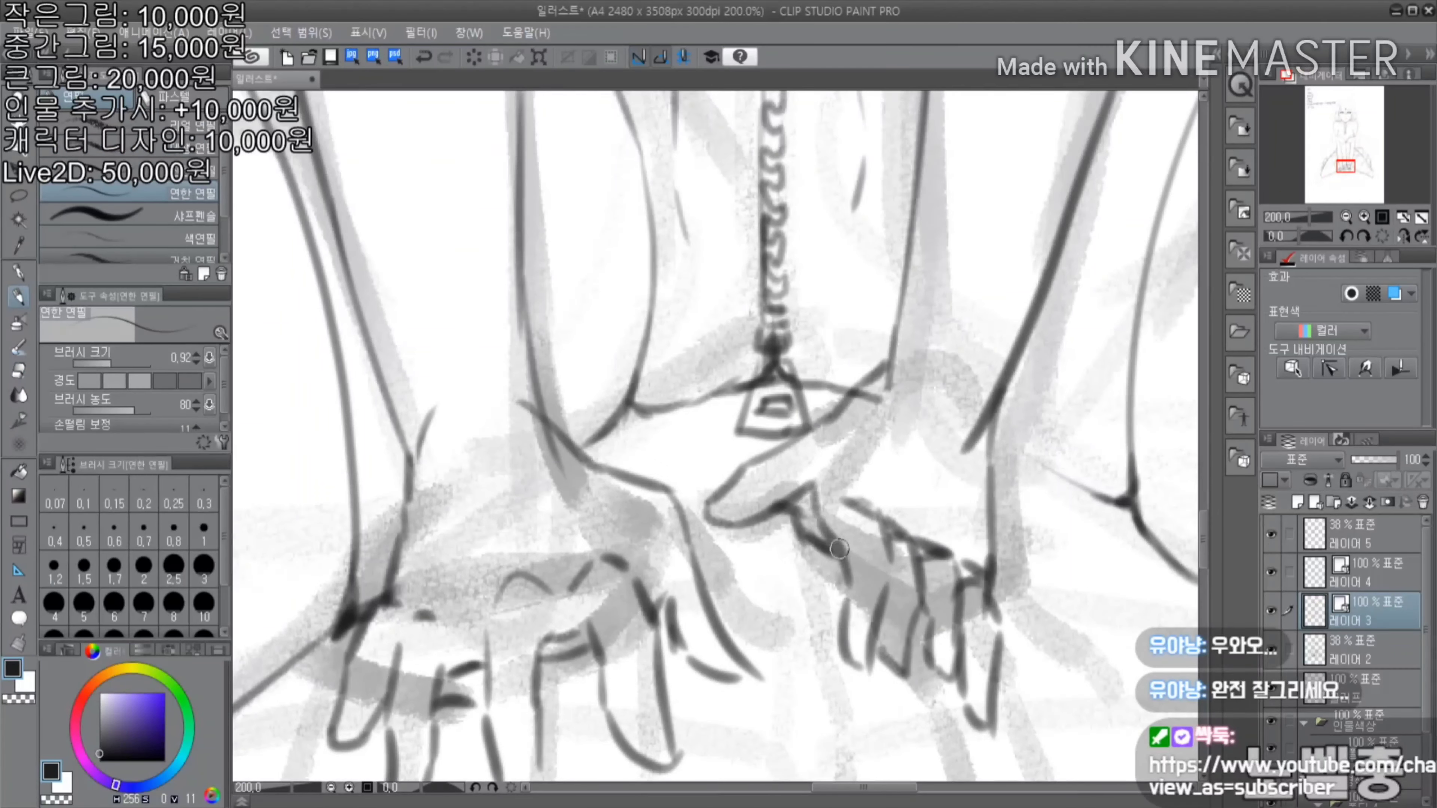
{"action": "key", "text": "e"}
{"action": "scroll", "coordinate": [861, 510], "scroll_direction": "down", "scroll_amount": 3}
{"action": "scroll", "coordinate": [924, 565], "scroll_direction": "up", "scroll_amount": 3}
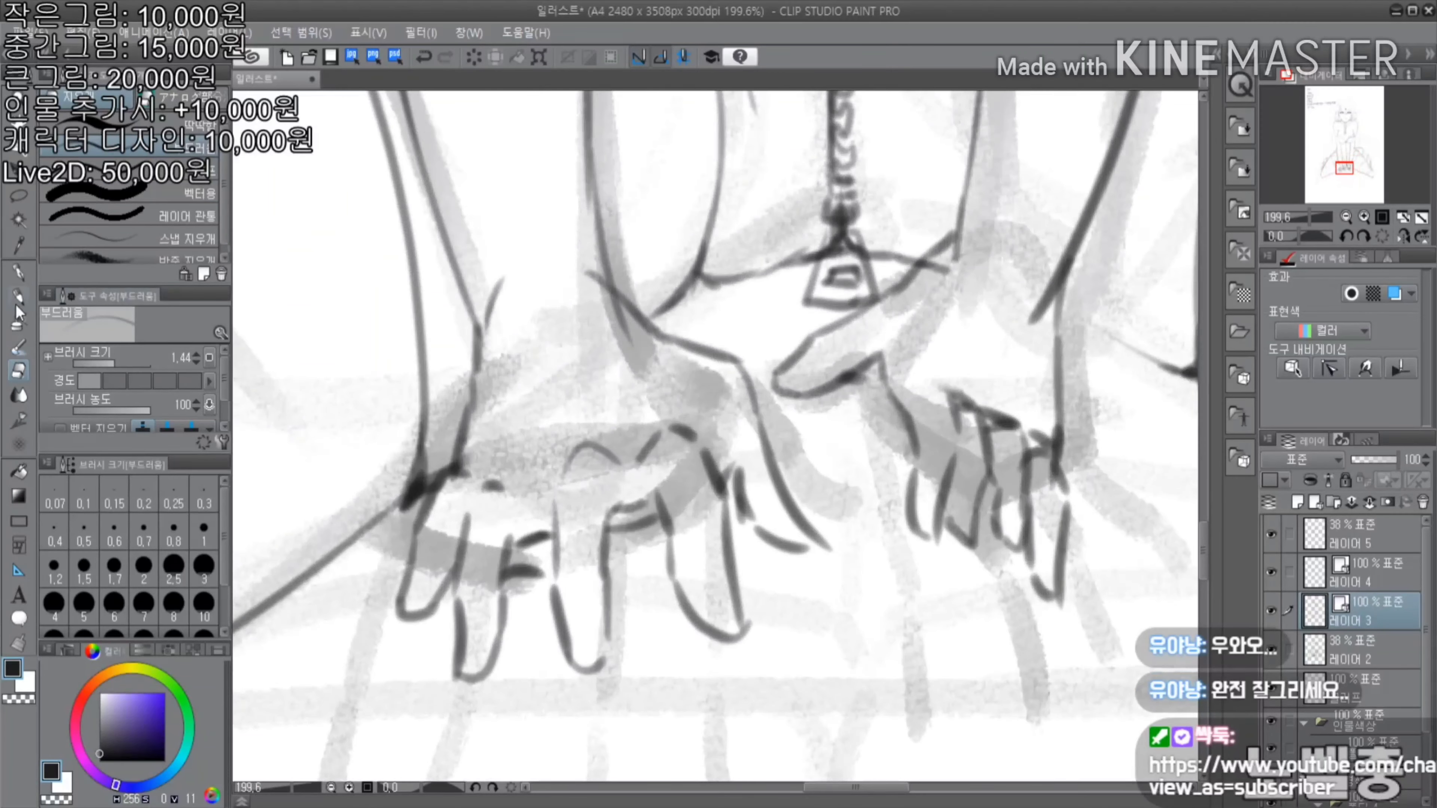
Close the left-hand thumb tip and add fingernails to the fingers of both hands
{"action": "key", "text": "p"}
{"action": "scroll", "coordinate": [883, 527], "scroll_direction": "down", "scroll_amount": 4}
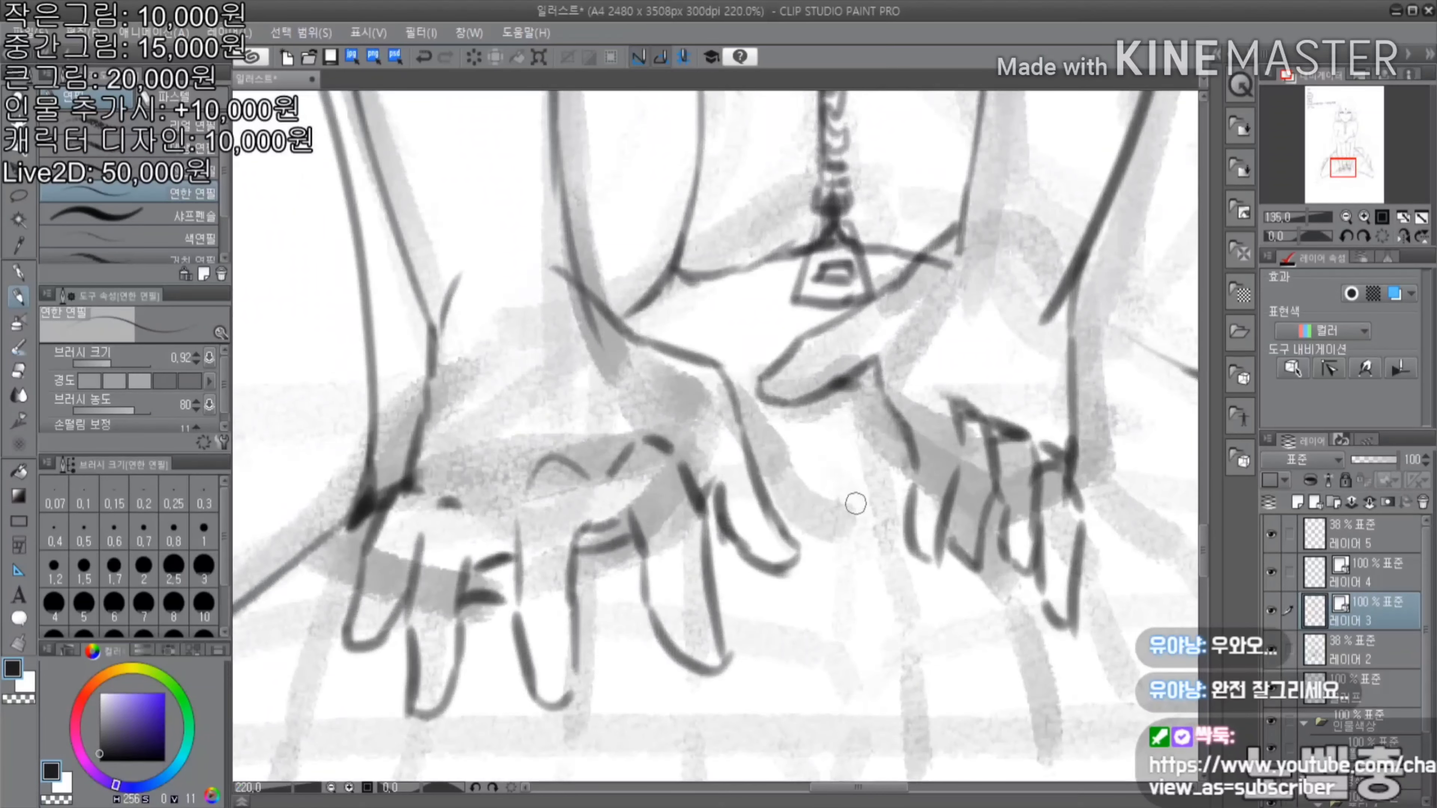
{"action": "scroll", "coordinate": [802, 562], "scroll_direction": "up", "scroll_amount": 3}
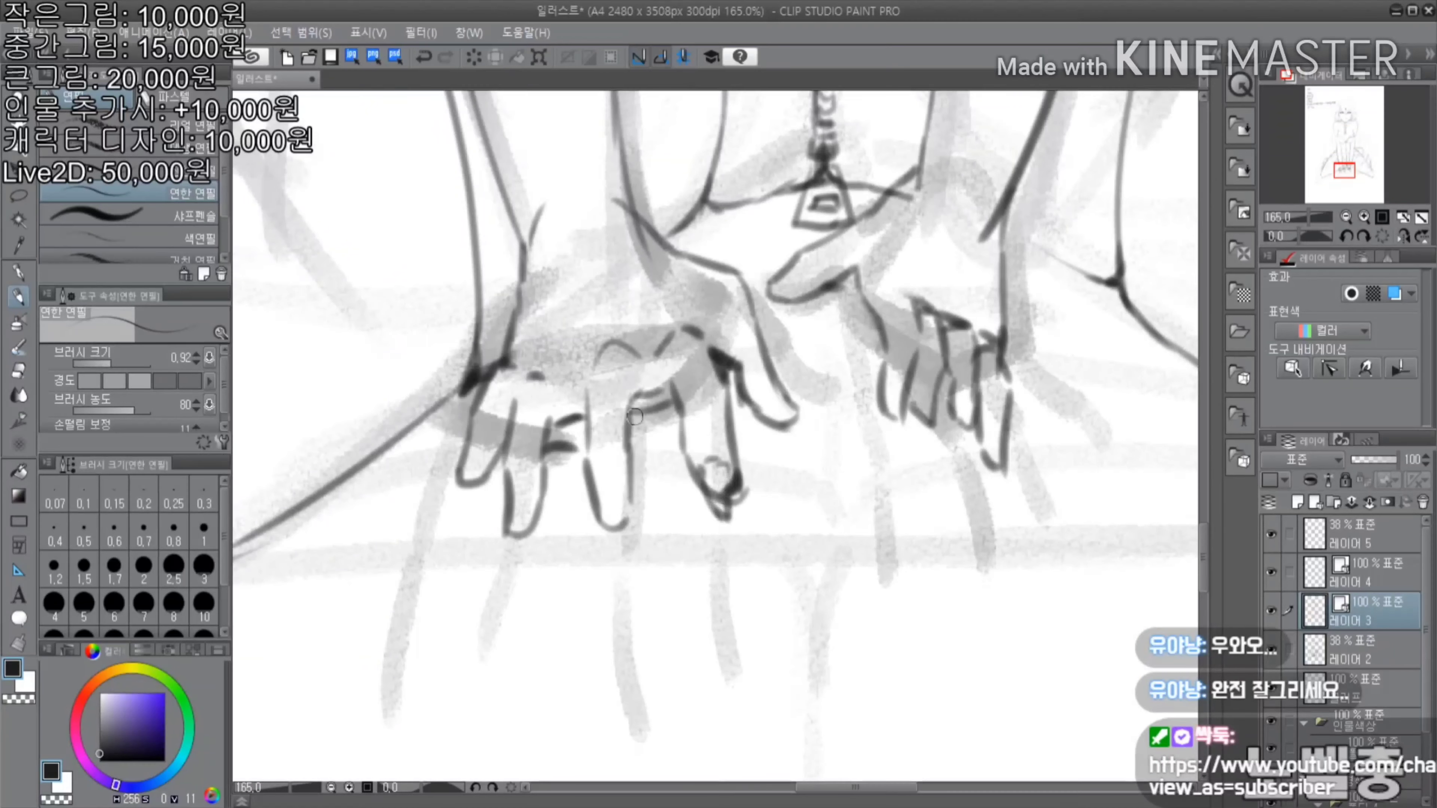
{"action": "scroll", "coordinate": [624, 519], "scroll_direction": "down", "scroll_amount": 3}
{"action": "scroll", "coordinate": [833, 482], "scroll_direction": "up", "scroll_amount": 4}
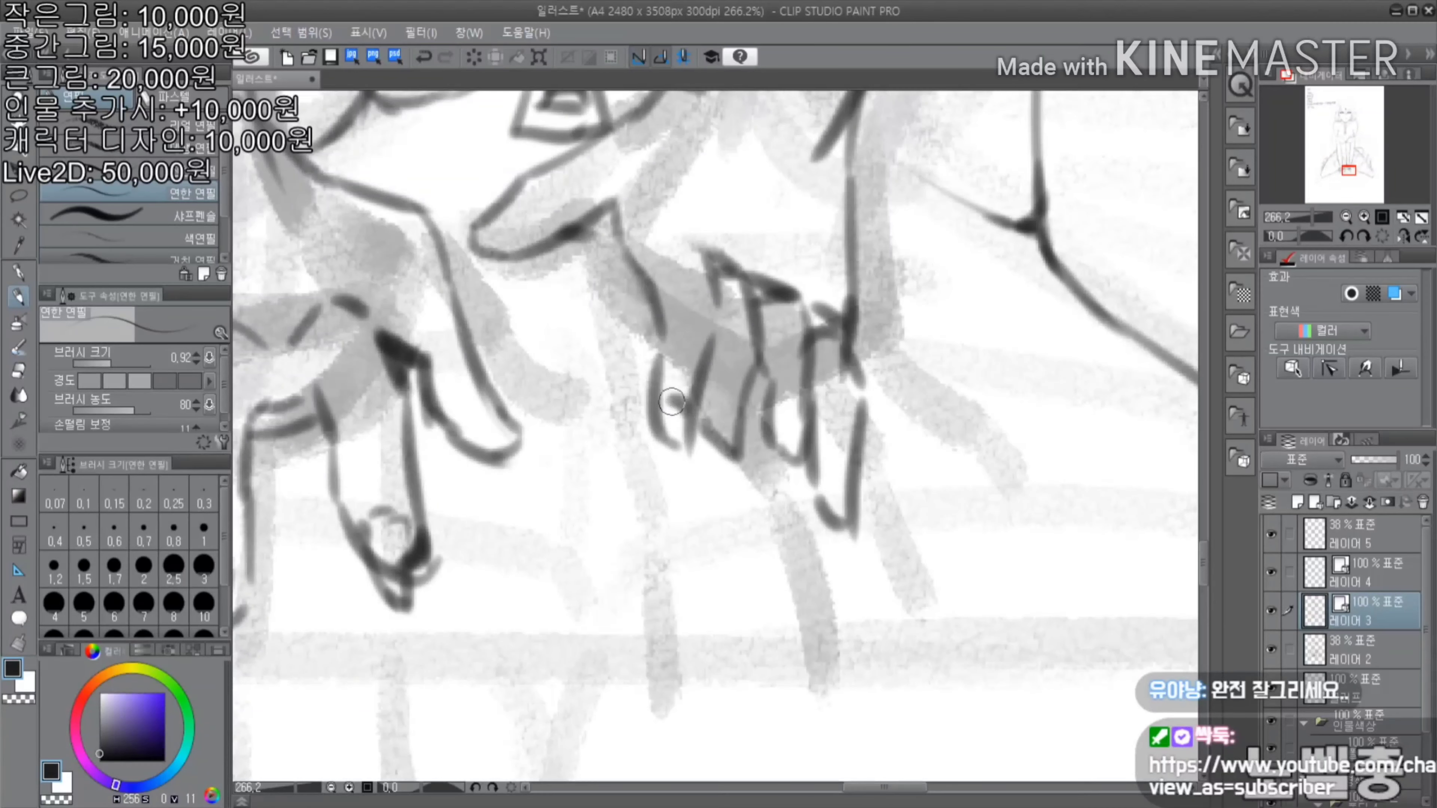
{"action": "scroll", "coordinate": [833, 482], "scroll_direction": "down", "scroll_amount": 3}
{"action": "scroll", "coordinate": [754, 519], "scroll_direction": "up", "scroll_amount": 3}
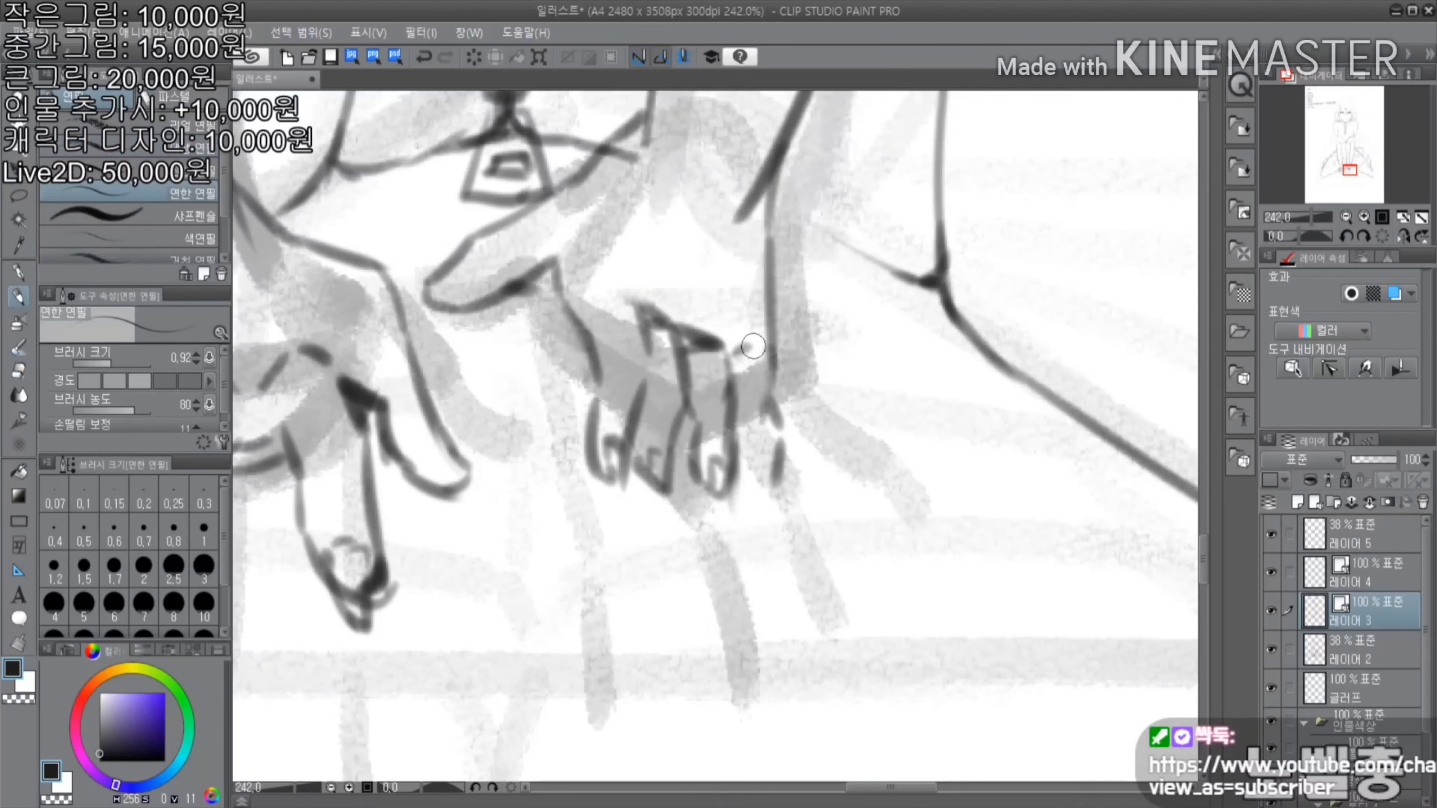
Erase and redraw the little finger of the right-hand hand, including its knuckle and inner lines
{"action": "mouse_move", "coordinate": [736, 353]}
{"action": "left_mouse_down"}
{"action": "mouse_move", "coordinate": [788, 362]}
{"action": "mouse_move", "coordinate": [777, 481]}
{"action": "mouse_move", "coordinate": [774, 399]}
{"action": "mouse_move", "coordinate": [780, 430]}
{"action": "left_mouse_up"}
{"action": "key", "text": "e"}
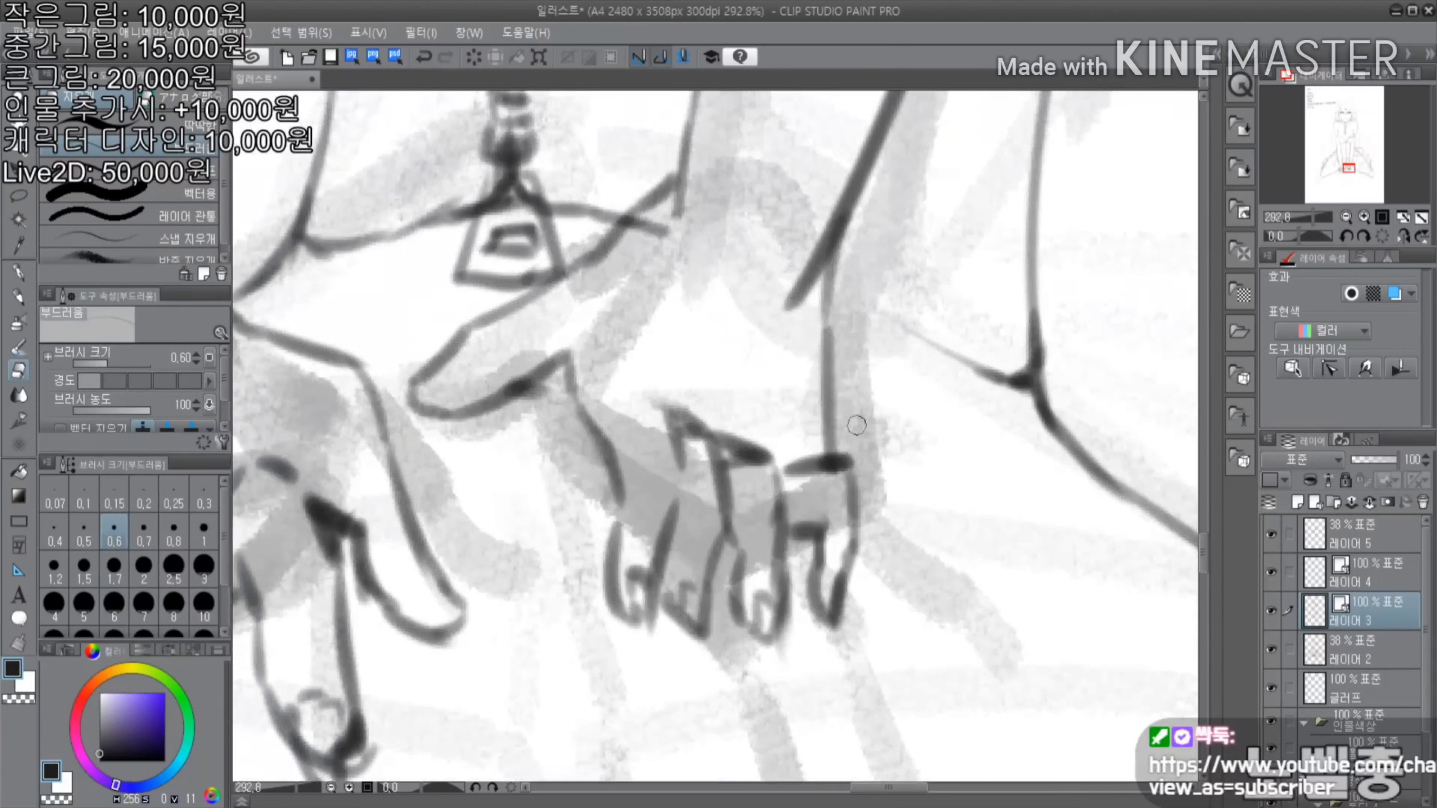
{"action": "scroll", "coordinate": [853, 417], "scroll_direction": "up", "scroll_amount": 1}
{"action": "key", "text": "p"}
{"action": "left_click_drag", "start_coordinate": [843, 497], "coordinate": [807, 532]}
{"action": "left_click_drag", "start_coordinate": [834, 526], "coordinate": [815, 564]}
{"action": "scroll", "coordinate": [828, 638], "scroll_direction": "down", "scroll_amount": 2}
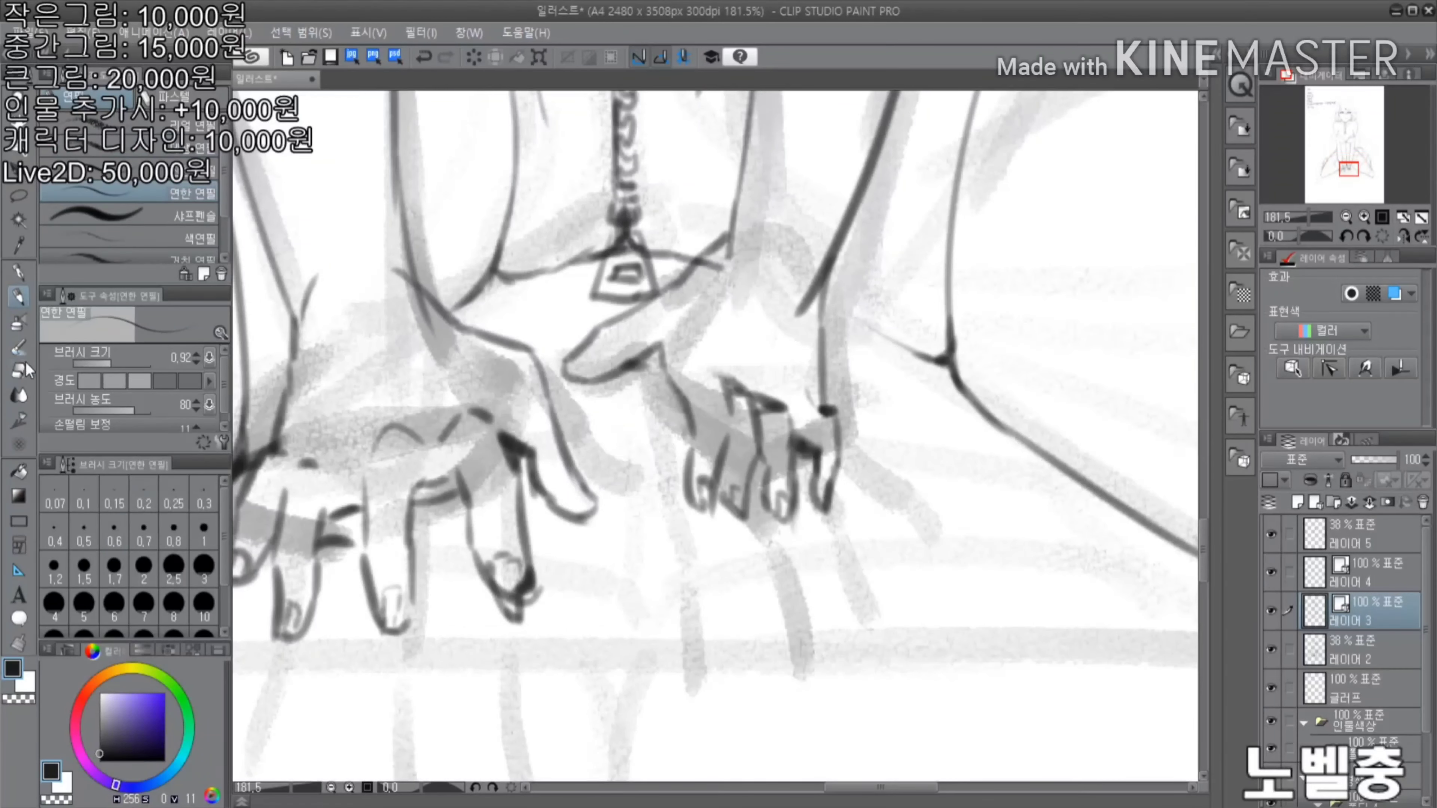
Hide the rough sketch layer 레이어 2, lasso the right-hand hand and adjust its shape and placement with a free transform
{"action": "left_click", "coordinate": [1271, 650]}
{"action": "scroll", "coordinate": [734, 403], "scroll_direction": "down", "scroll_amount": 3}
{"action": "scroll", "coordinate": [734, 403], "scroll_direction": "up", "scroll_amount": 2}
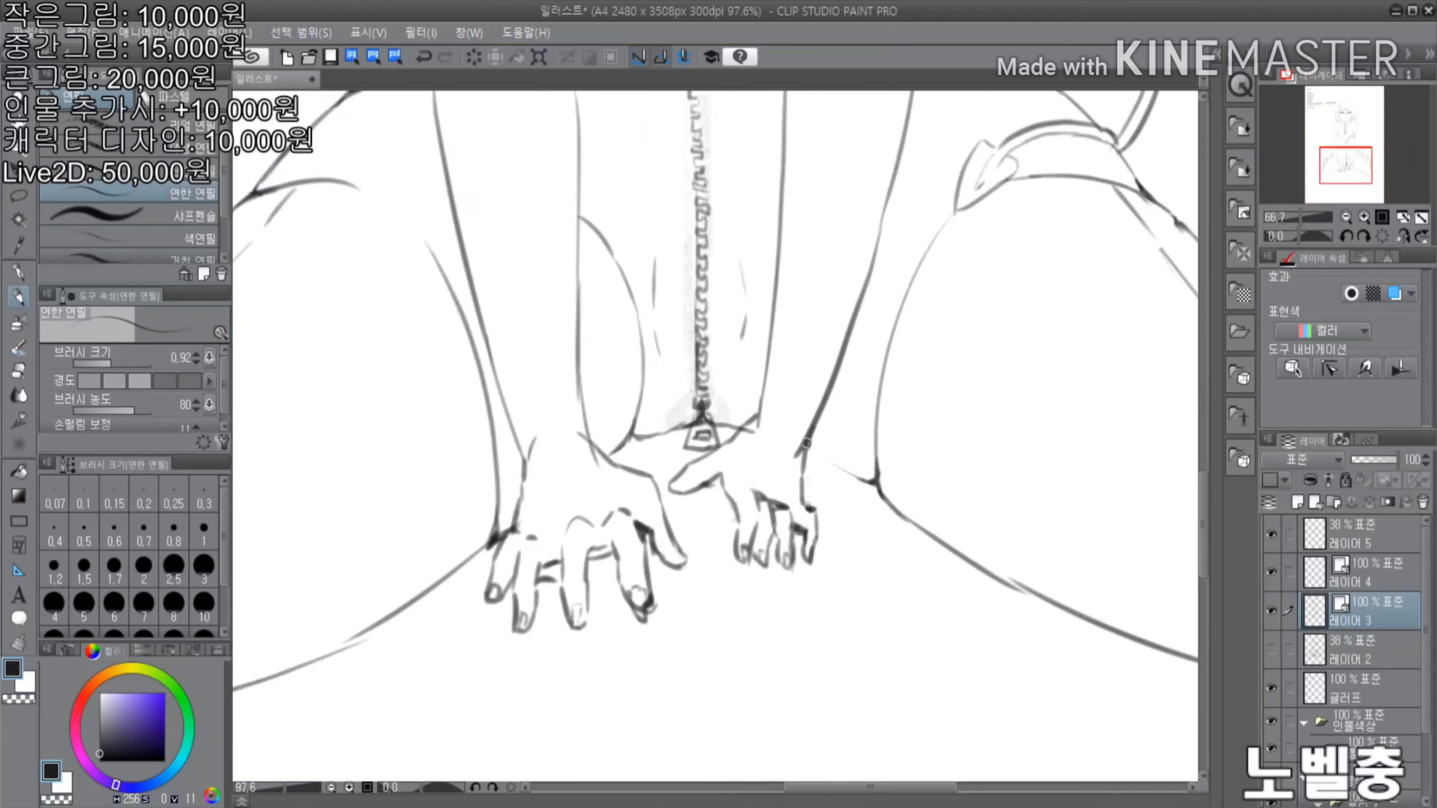
{"action": "key", "text": "m"}
{"action": "scroll", "coordinate": [734, 403], "scroll_direction": "down", "scroll_amount": 3}
{"action": "scroll", "coordinate": [734, 403], "scroll_direction": "up", "scroll_amount": 2}
{"action": "mouse_move", "coordinate": [747, 560]}
{"action": "left_mouse_down"}
{"action": "mouse_move", "coordinate": [826, 461]}
{"action": "mouse_move", "coordinate": [749, 564]}
{"action": "left_mouse_up"}
{"action": "key", "text": "ctrl+t"}
{"action": "left_click_drag", "start_coordinate": [940, 572], "coordinate": [960, 599]}
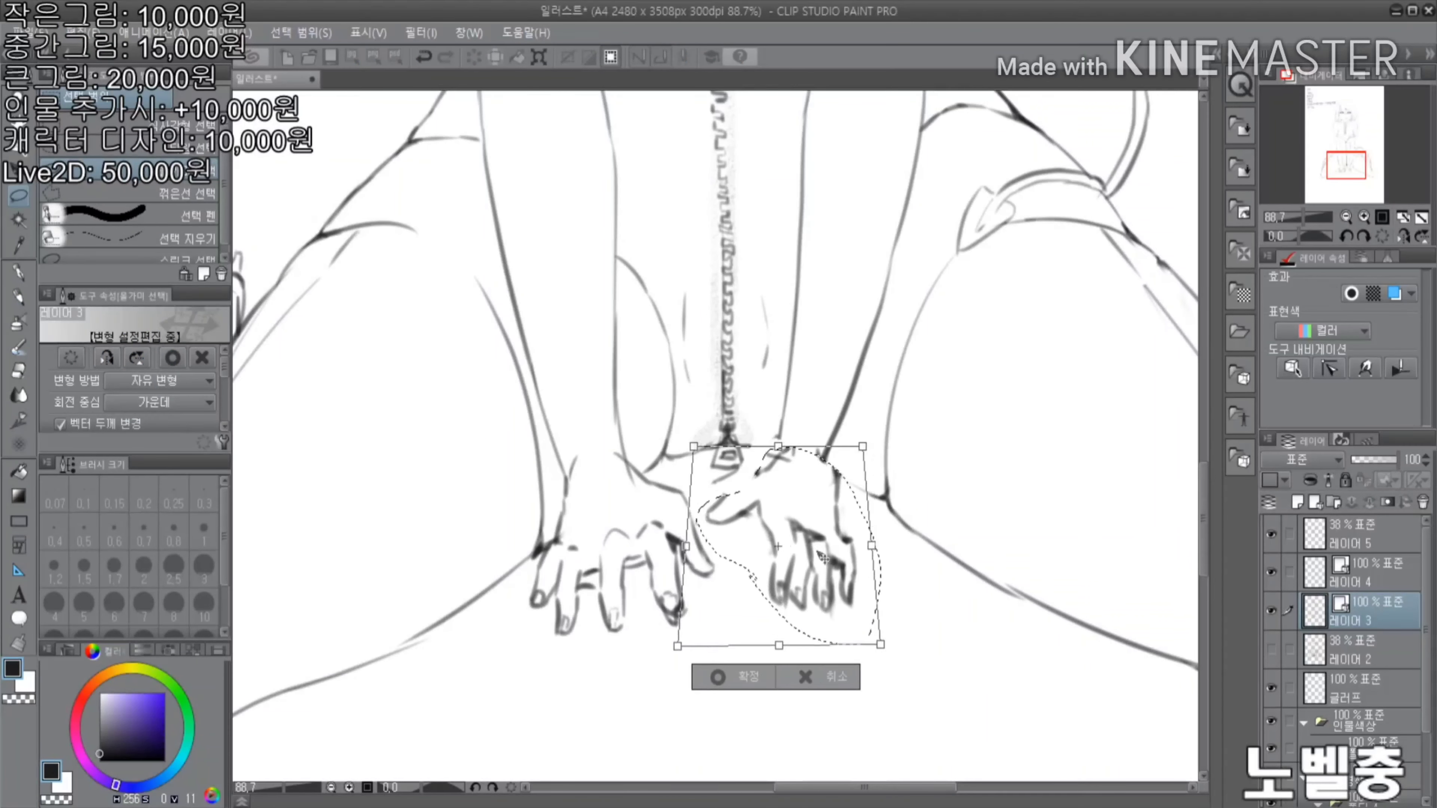
{"action": "key", "text": "Return"}
{"action": "key", "text": "ctrl+d"}
Show the rough sketch layer 레이어 2 again and add a layer folder named 남자 above 레이어 4
{"action": "scroll", "coordinate": [960, 599], "scroll_direction": "up", "scroll_amount": 1}
{"action": "key", "text": "p"}
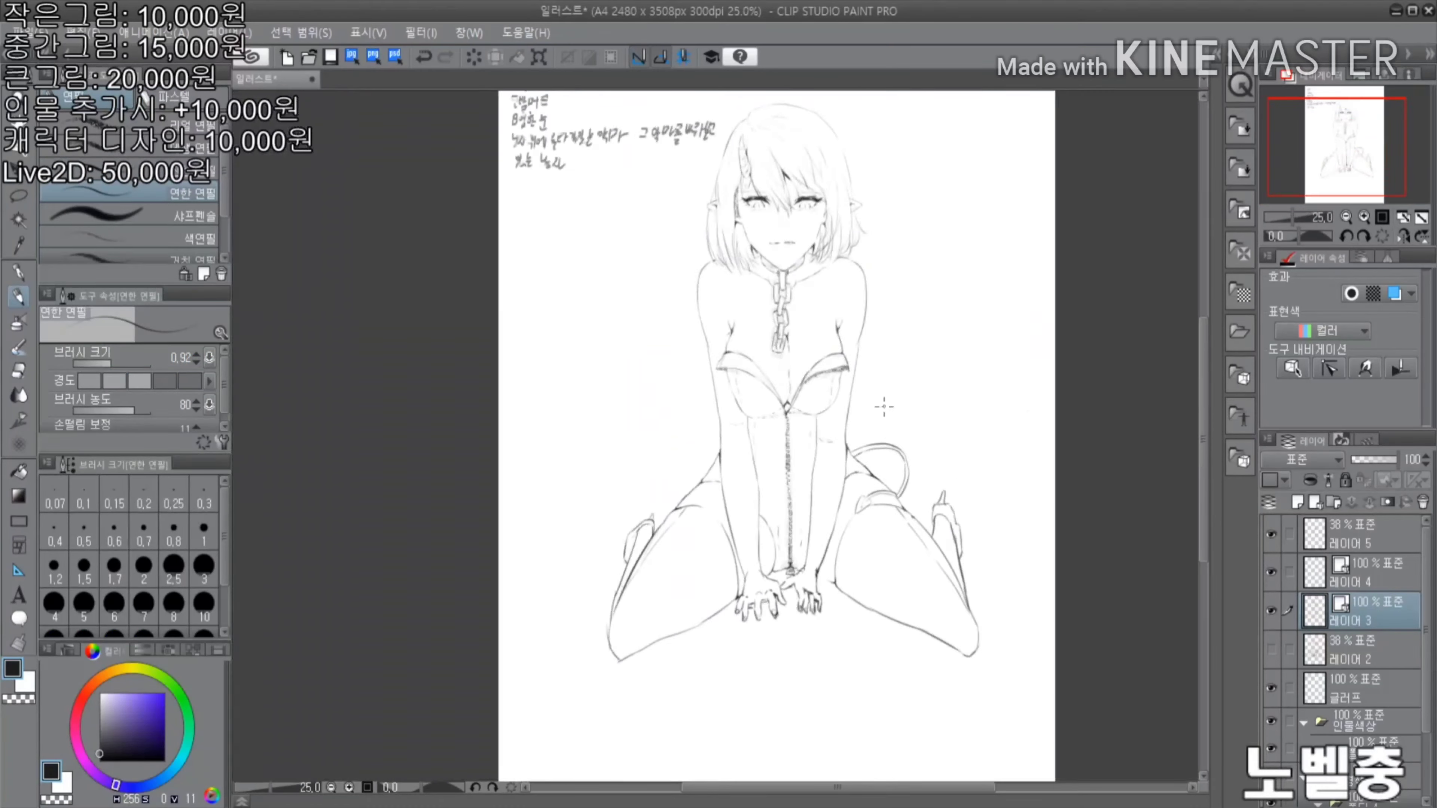
{"action": "key", "text": "ctrl+0"}
{"action": "left_click", "coordinate": [1271, 649]}
{"action": "left_click", "coordinate": [1352, 583]}
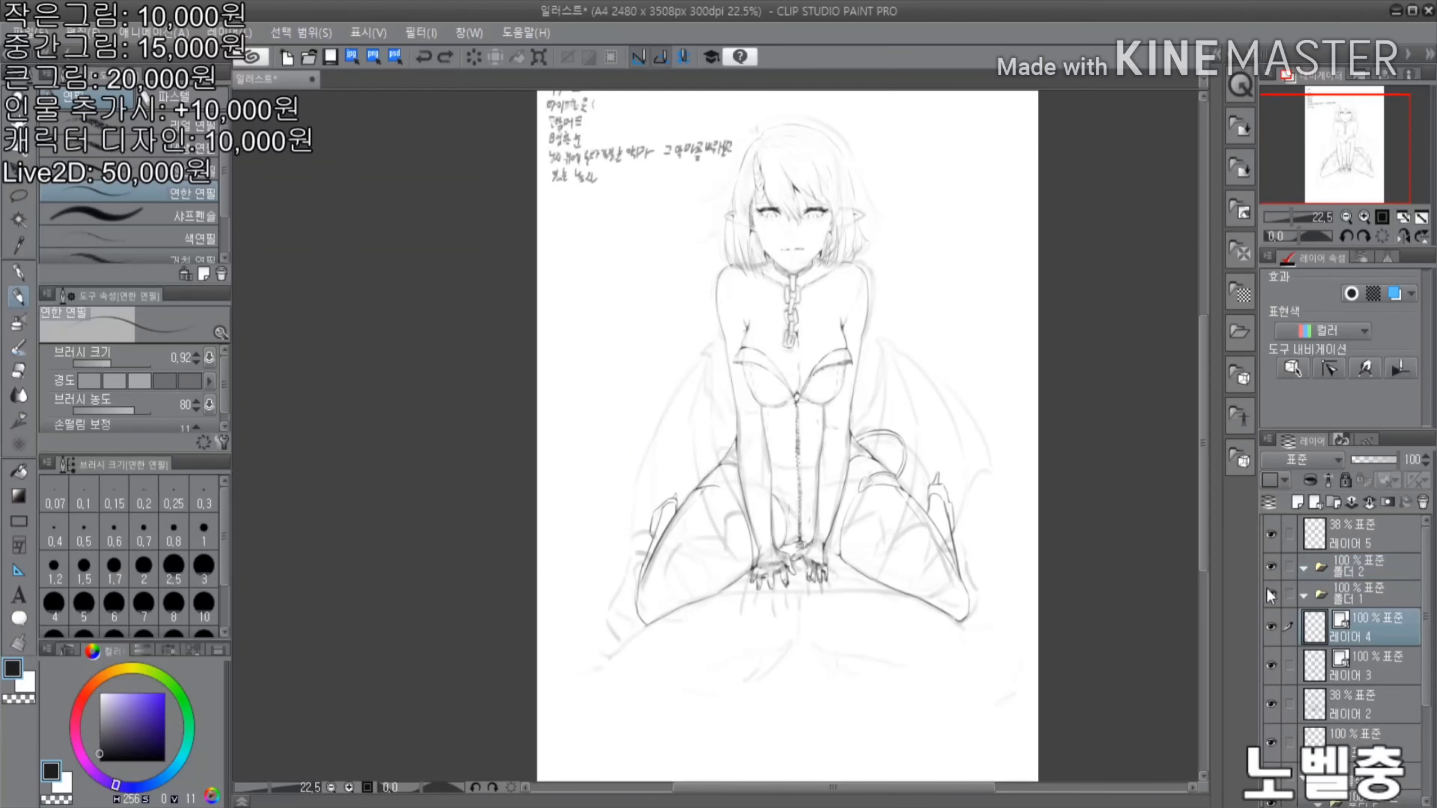
{"action": "key", "text": "ctrl+y"}
{"action": "scroll", "coordinate": [1011, 665], "scroll_direction": "up", "scroll_amount": 3}
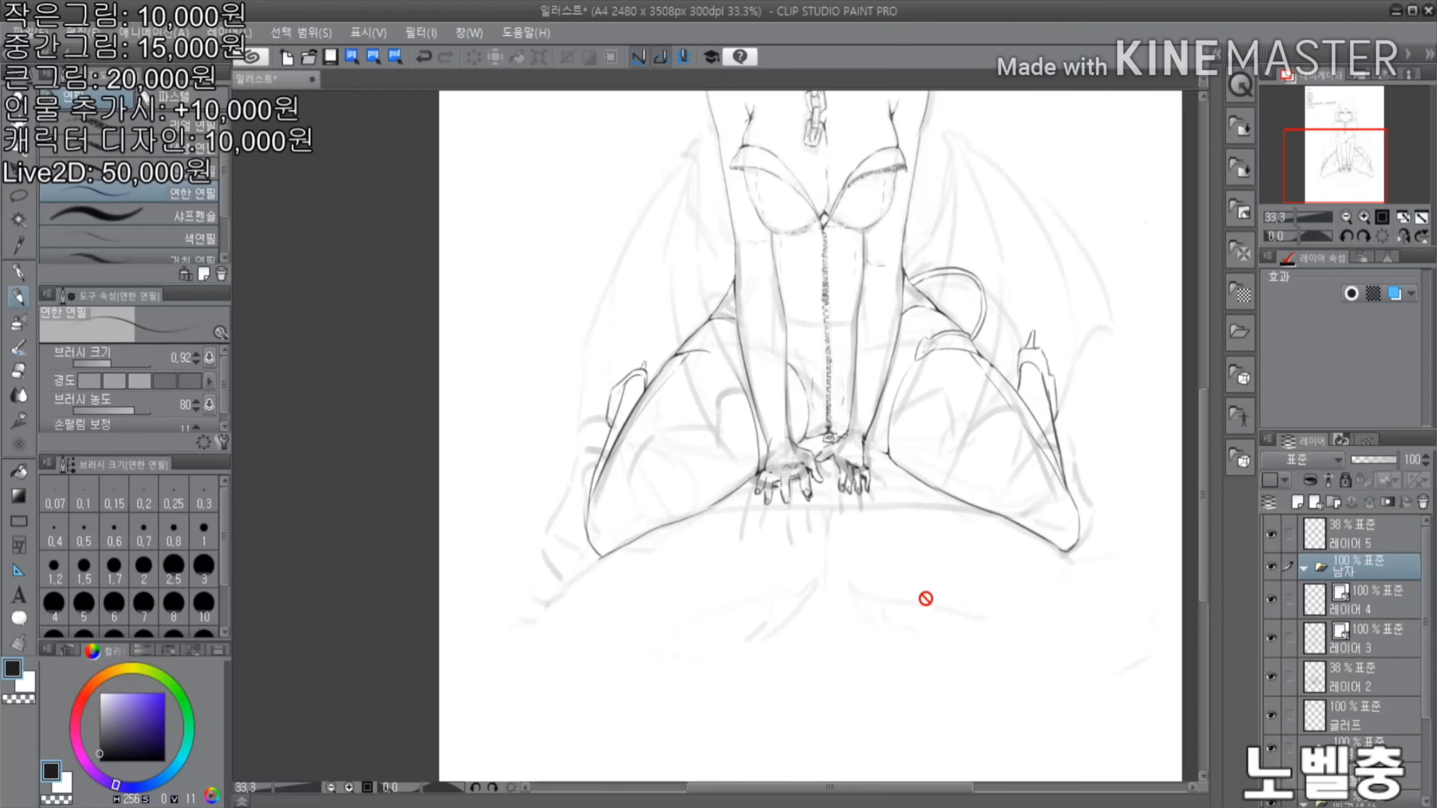
Add a vector layer inside the 남자 folder and draw the reclining figure's torso outline with its central clothing folds
{"action": "scroll", "coordinate": [924, 598], "scroll_direction": "down", "scroll_amount": 3}
{"action": "left_click", "coordinate": [1297, 502]}
{"action": "scroll", "coordinate": [1059, 337], "scroll_direction": "up", "scroll_amount": 2}
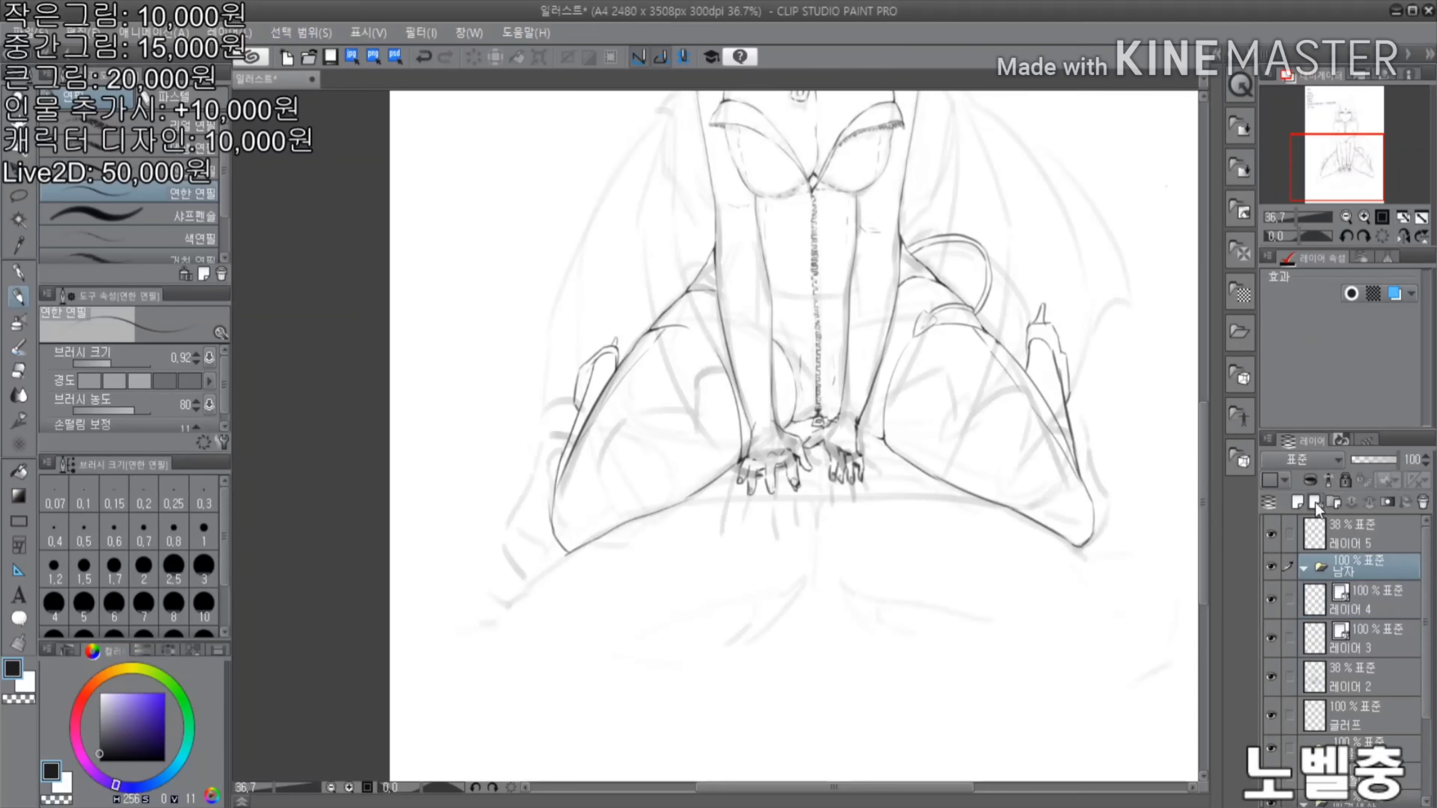
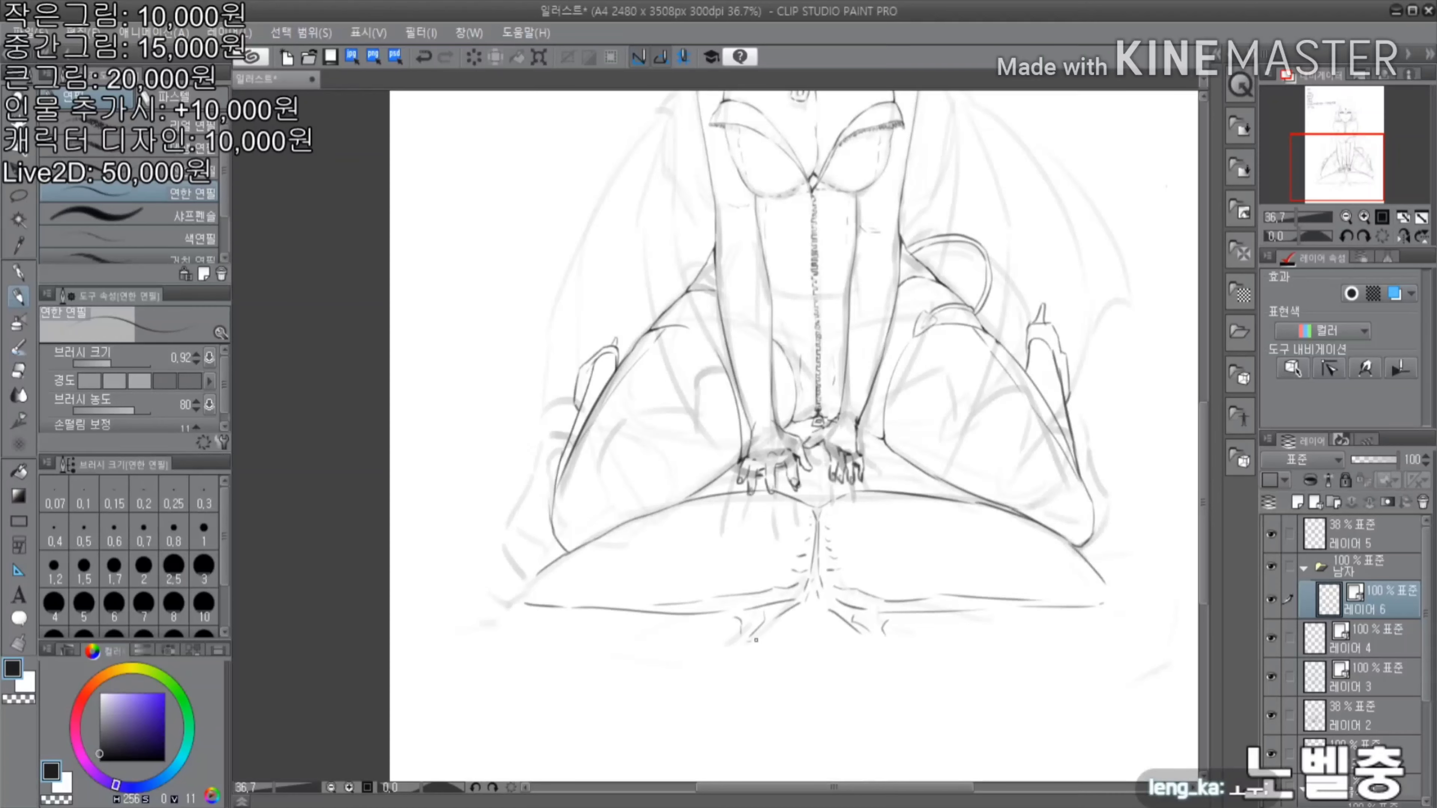
Draw the cloth fold lines beneath and beside both hands on the reclining figure's torso
{"action": "scroll", "coordinate": [756, 640], "scroll_direction": "down", "scroll_amount": 3}
{"action": "scroll", "coordinate": [664, 490], "scroll_direction": "up", "scroll_amount": 5}
{"action": "key", "text": "ctrl+z"}
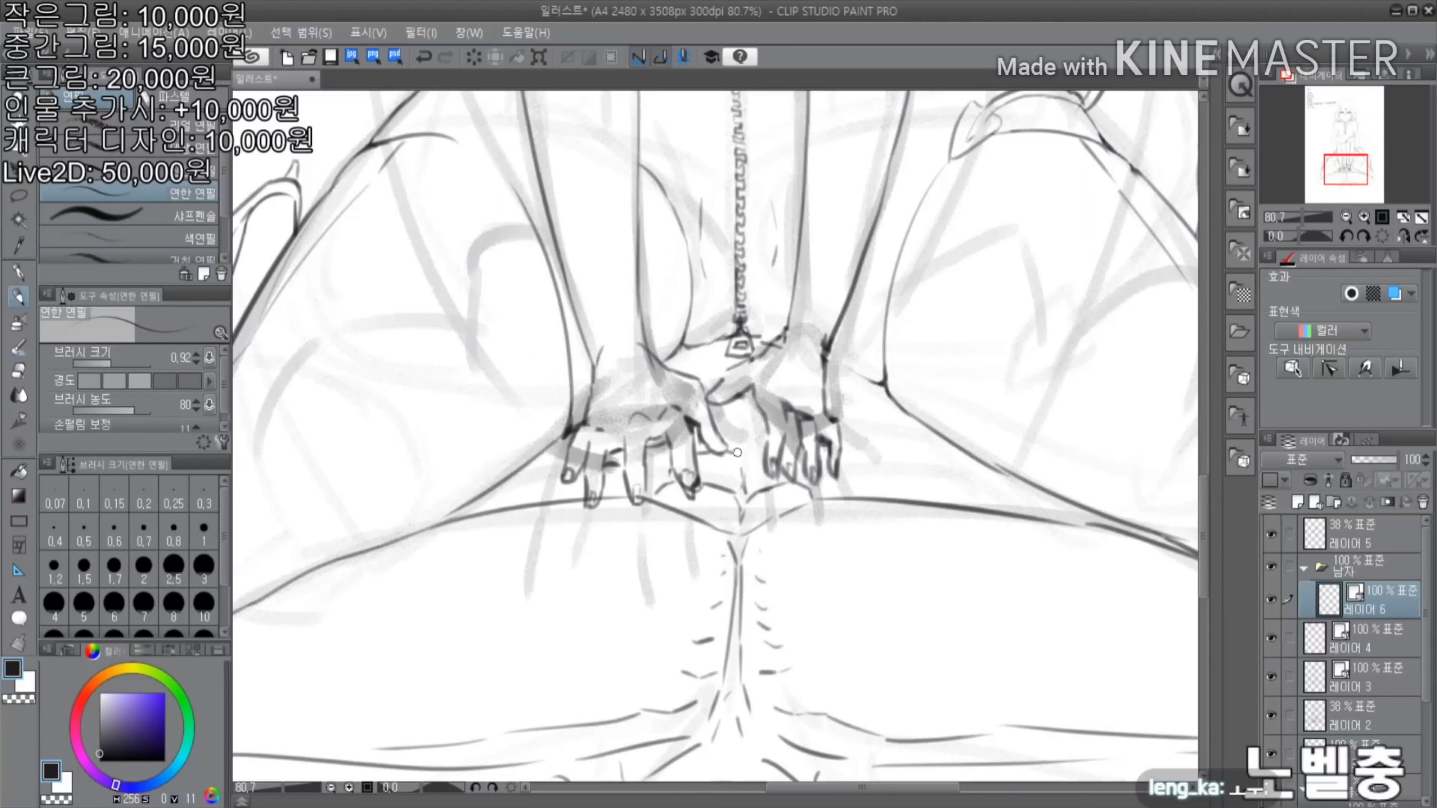
{"action": "scroll", "coordinate": [737, 406], "scroll_direction": "down", "scroll_amount": 3}
{"action": "scroll", "coordinate": [730, 338], "scroll_direction": "up", "scroll_amount": 5}
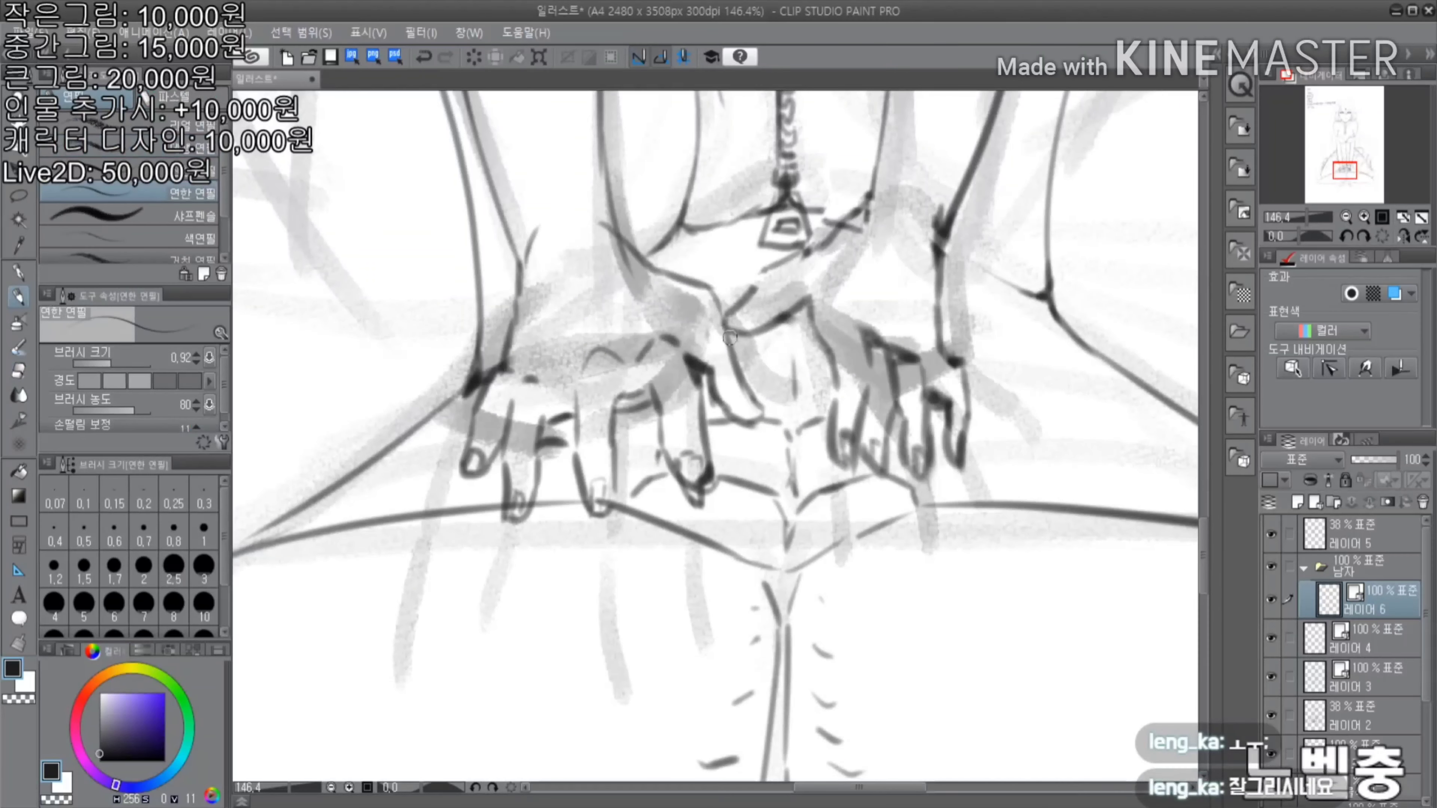
{"action": "scroll", "coordinate": [789, 424], "scroll_direction": "down", "scroll_amount": 3}
{"action": "scroll", "coordinate": [804, 362], "scroll_direction": "up", "scroll_amount": 3}
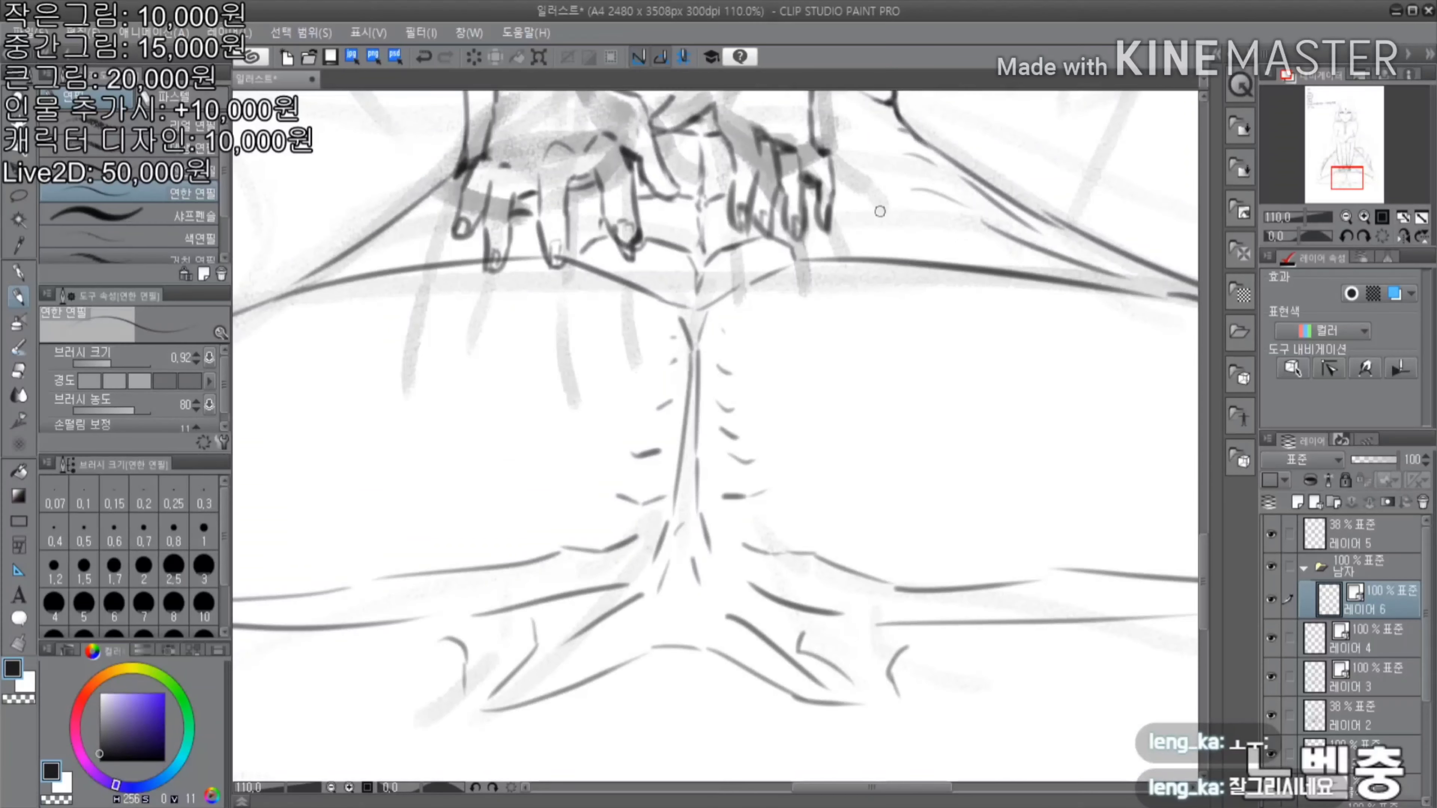
Draw the outer side contours and light inner fold lines on both sides of the reclining figure's torso
{"action": "scroll", "coordinate": [873, 208], "scroll_direction": "down", "scroll_amount": 3}
{"action": "scroll", "coordinate": [459, 454], "scroll_direction": "down", "scroll_amount": 1}
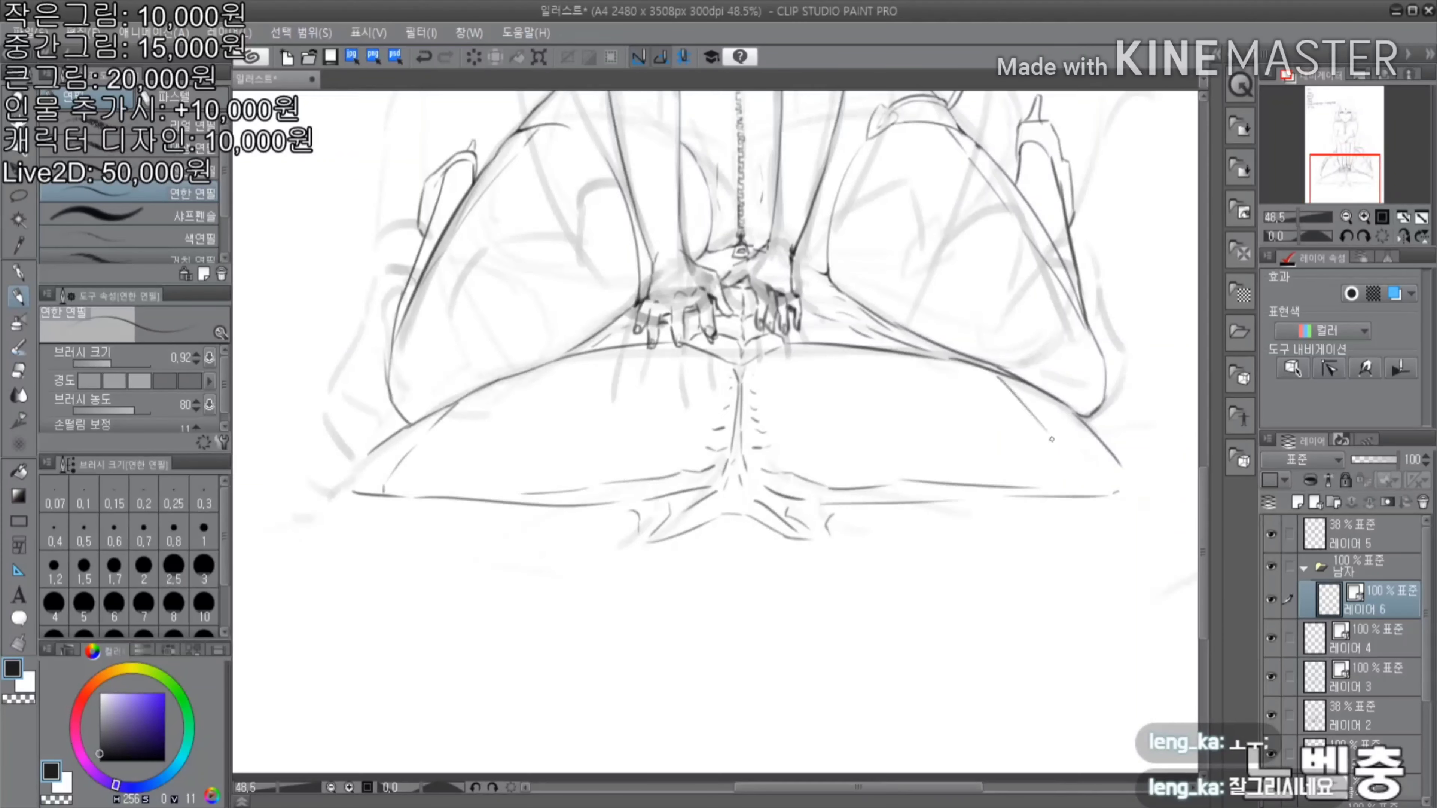
{"action": "scroll", "coordinate": [817, 387], "scroll_direction": "up", "scroll_amount": 2}
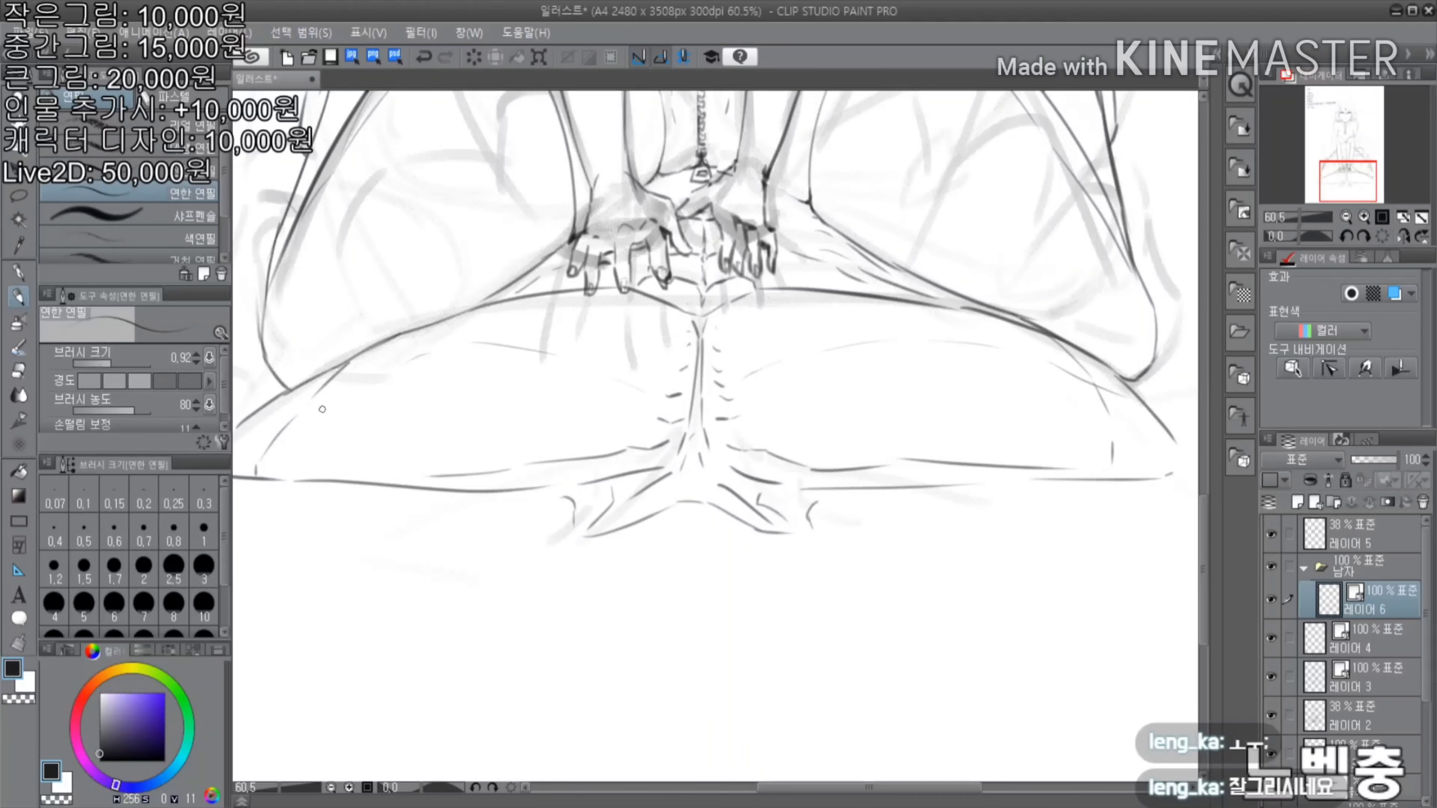
{"action": "scroll", "coordinate": [779, 465], "scroll_direction": "down", "scroll_amount": 7}
Select the character's line layer 레이어 4 and draw an ornate heart-shaped mark on the chest behind the end of the chain
{"action": "left_click", "coordinate": [874, 333], "text": "ctrl+shift"}
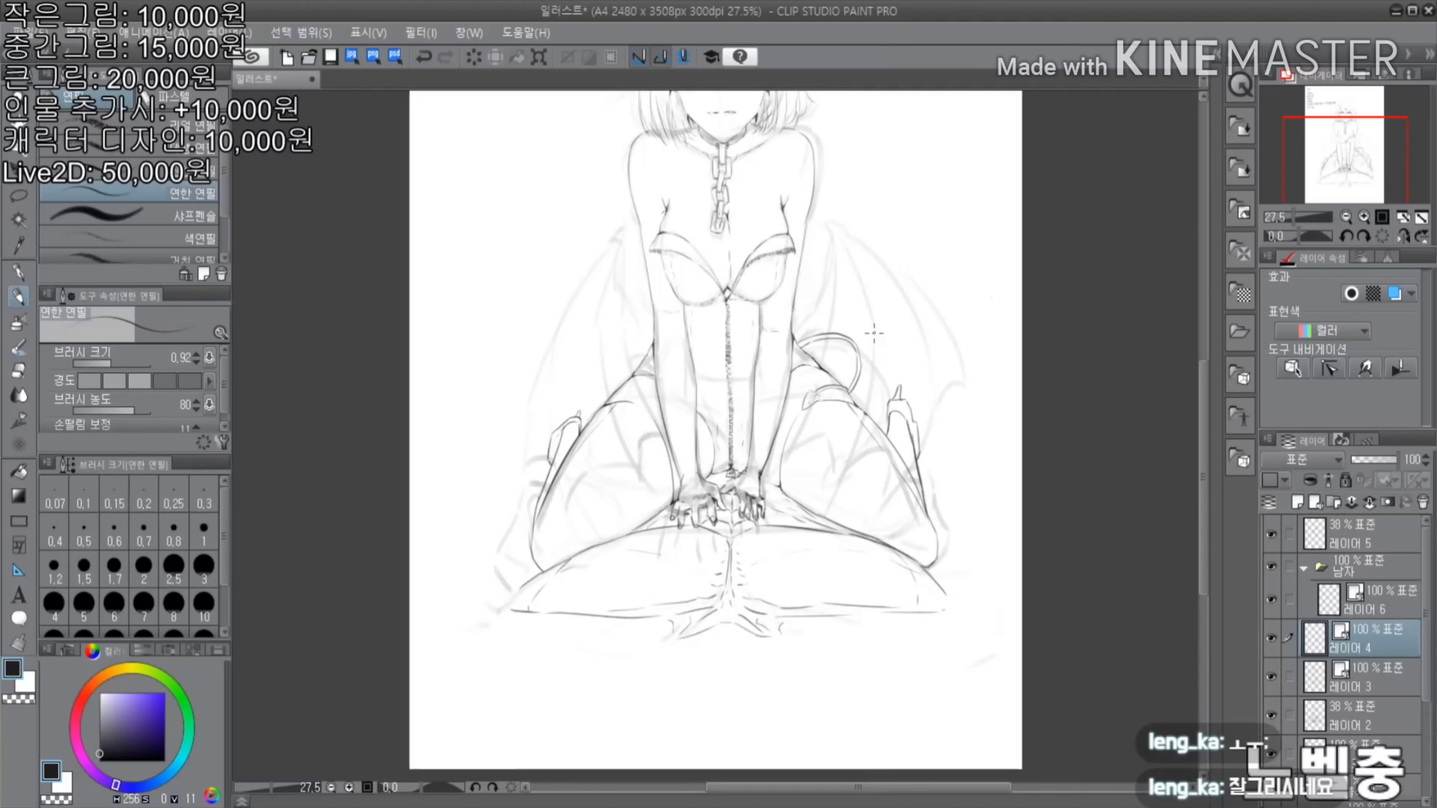
{"action": "scroll", "coordinate": [874, 333], "scroll_direction": "down", "scroll_amount": 3}
{"action": "scroll", "coordinate": [590, 159], "scroll_direction": "up", "scroll_amount": 10}
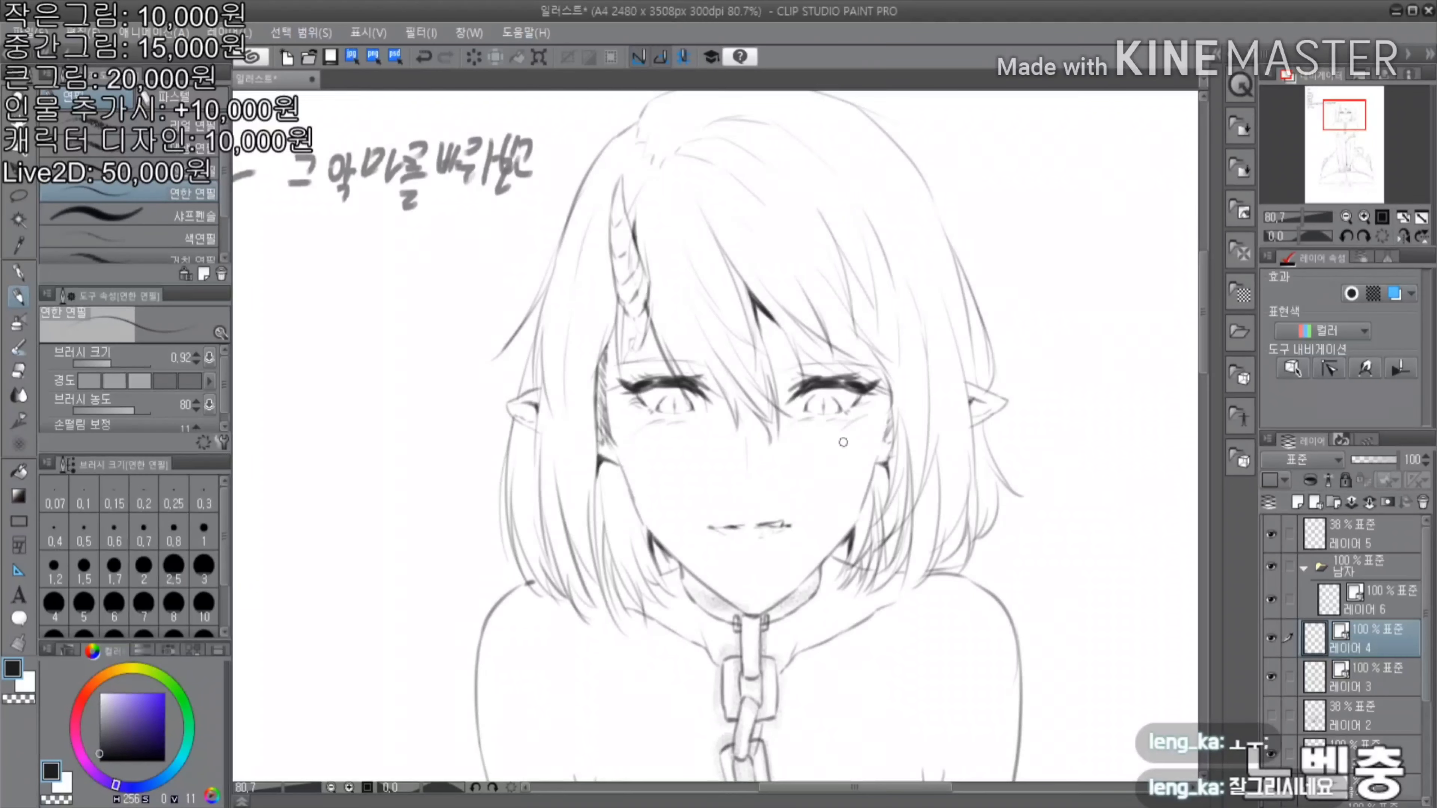
{"action": "scroll", "coordinate": [843, 442], "scroll_direction": "down", "scroll_amount": 4}
{"action": "scroll", "coordinate": [656, 303], "scroll_direction": "up", "scroll_amount": 5}
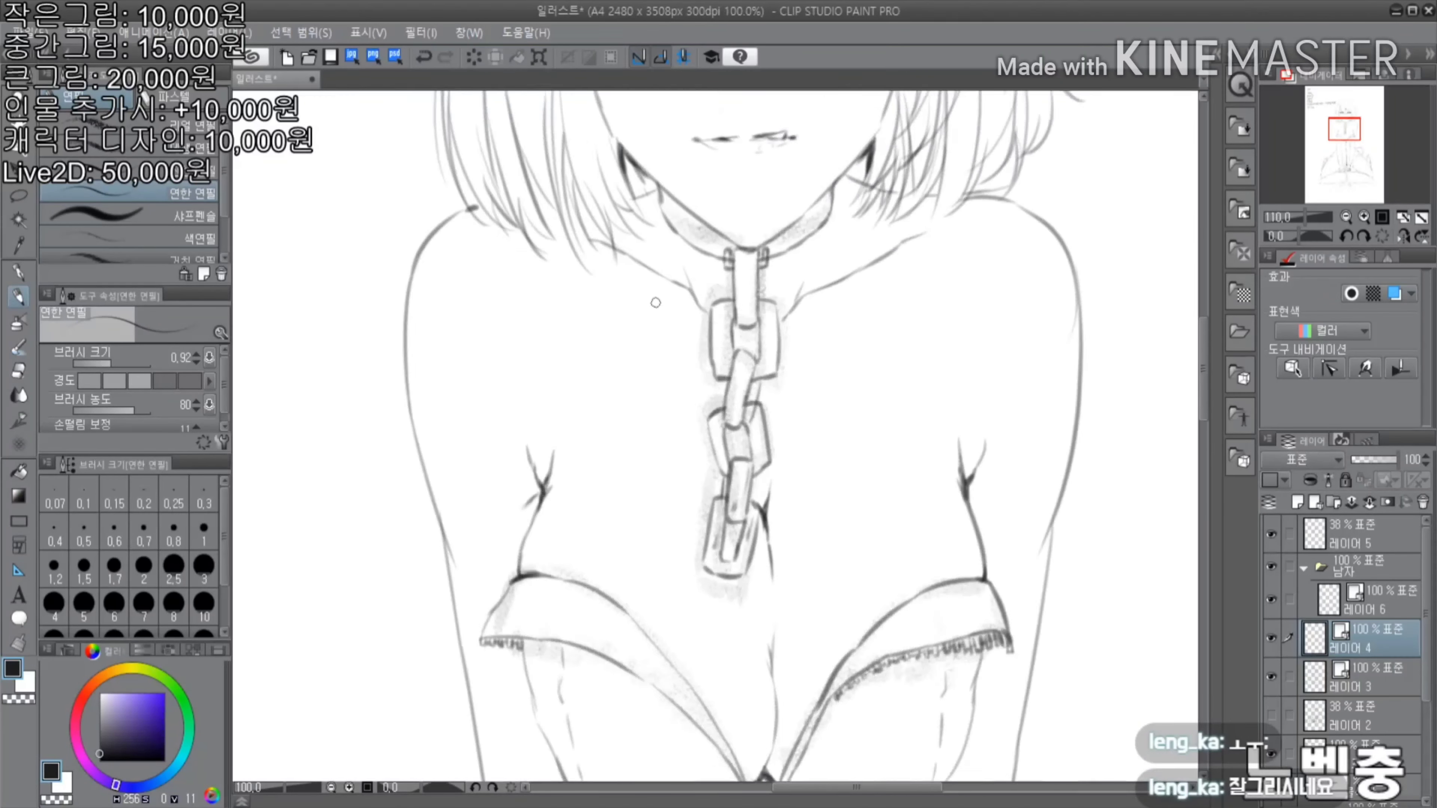
{"action": "scroll", "coordinate": [673, 620], "scroll_direction": "up", "scroll_amount": 1}
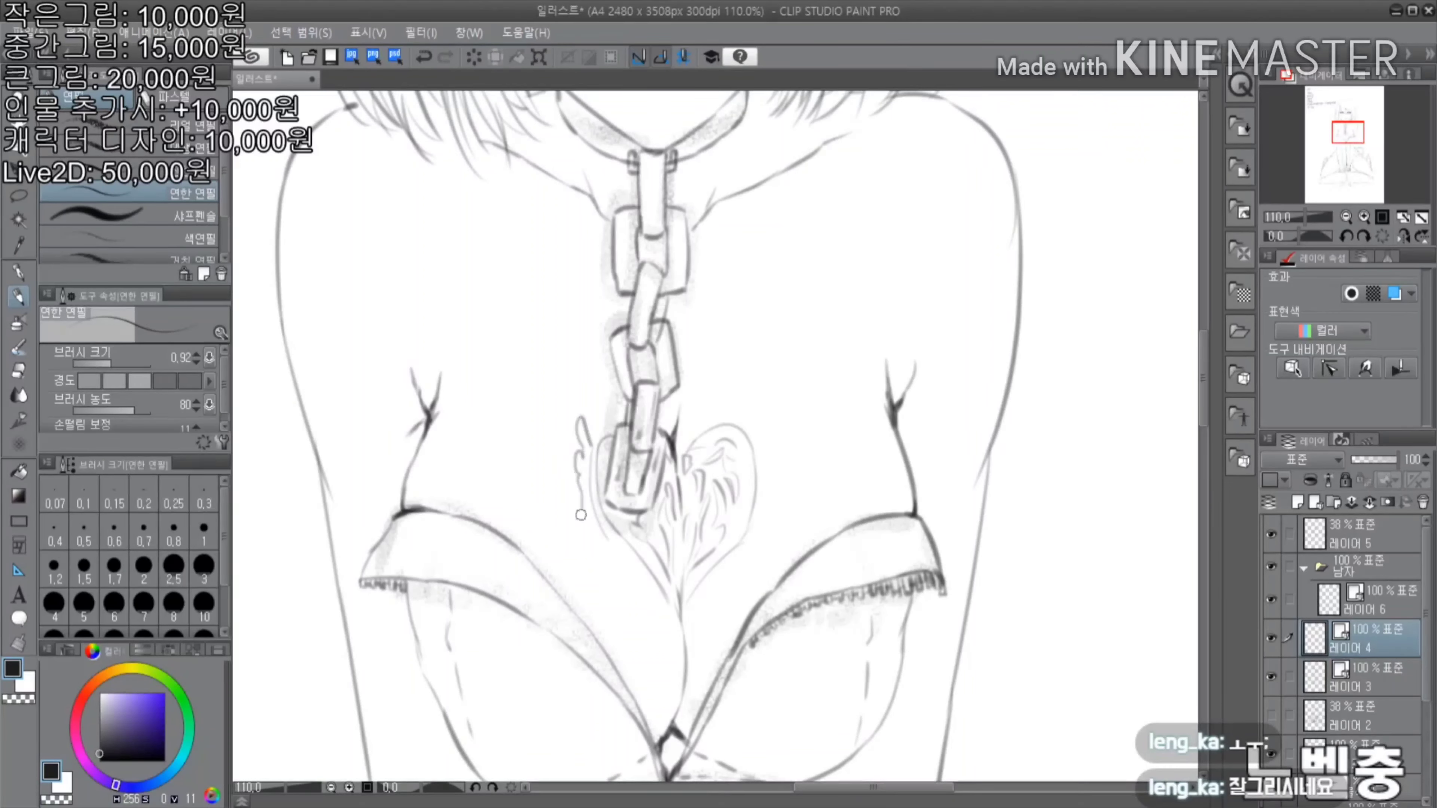
{"action": "scroll", "coordinate": [591, 436], "scroll_direction": "down", "scroll_amount": 5}
{"action": "scroll", "coordinate": [725, 283], "scroll_direction": "up", "scroll_amount": 4}
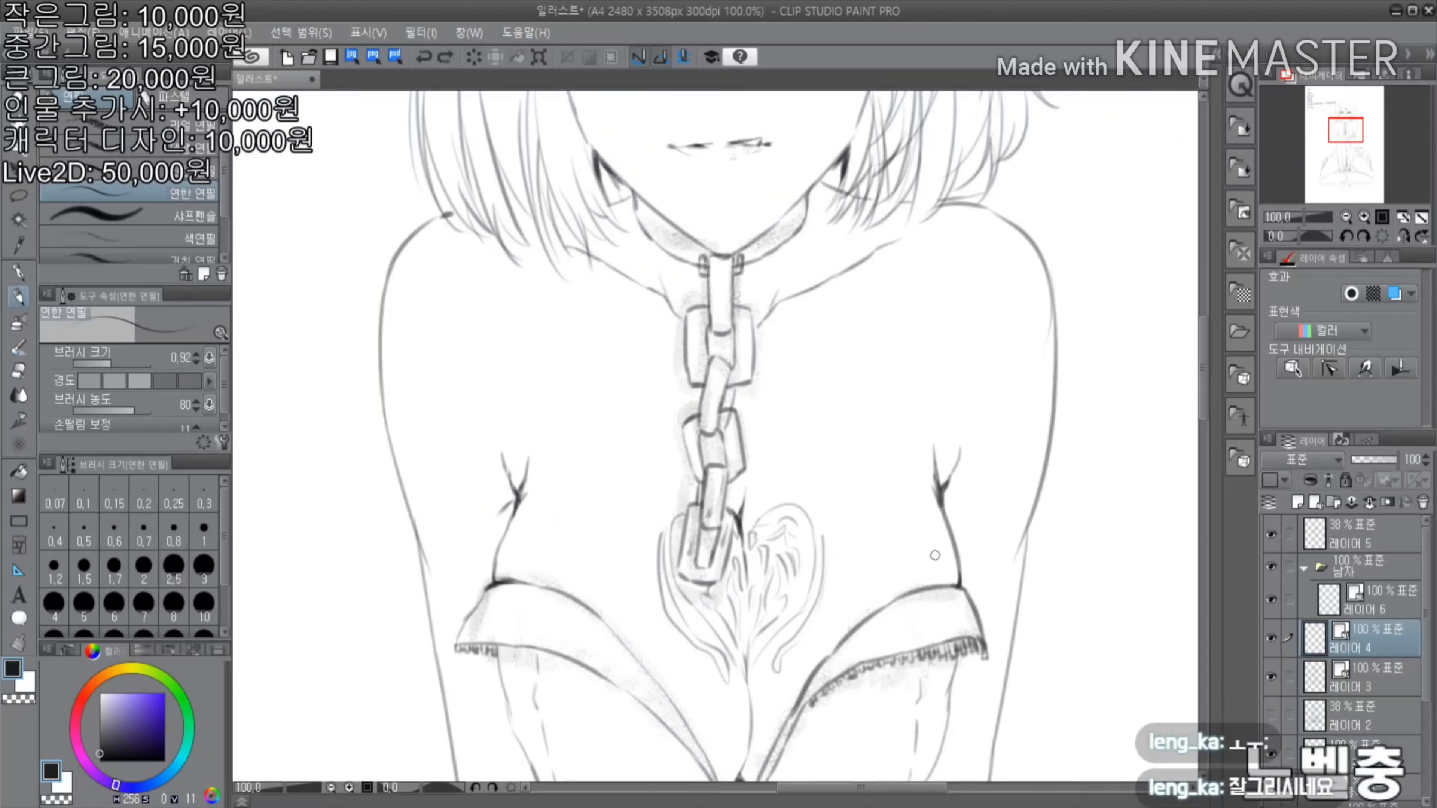
Hide the rough sketch layer 레이어 2 and check the drawing's balance with the canvas view mirrored, restoring its normal orientation
{"action": "scroll", "coordinate": [724, 283], "scroll_direction": "up", "scroll_amount": 2}
{"action": "scroll", "coordinate": [609, 321], "scroll_direction": "up", "scroll_amount": 3}
{"action": "scroll", "coordinate": [609, 321], "scroll_direction": "down", "scroll_amount": 5}
{"action": "scroll", "coordinate": [577, 314], "scroll_direction": "up", "scroll_amount": 5}
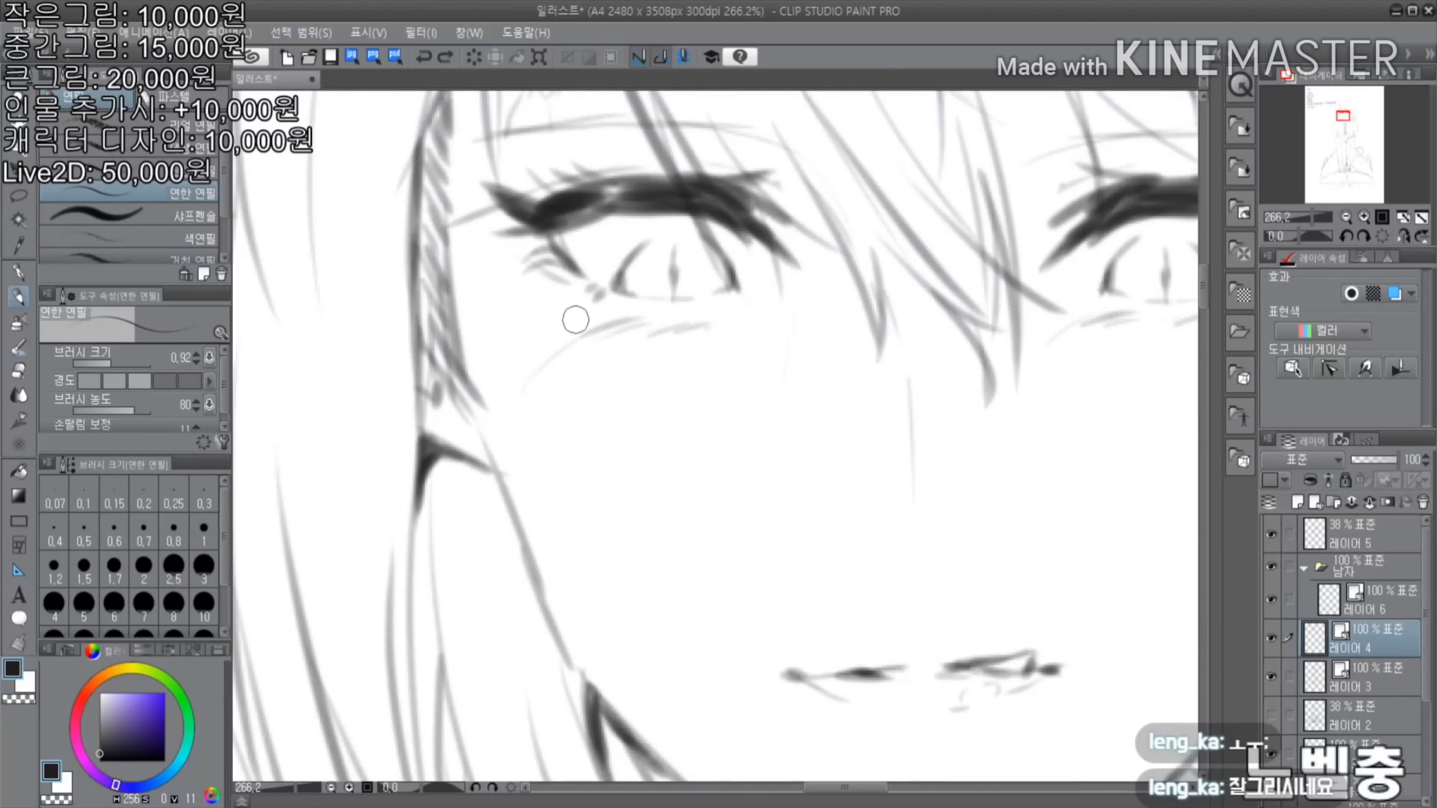
{"action": "scroll", "coordinate": [762, 485], "scroll_direction": "down", "scroll_amount": 8}
{"action": "scroll", "coordinate": [899, 575], "scroll_direction": "down", "scroll_amount": 3}
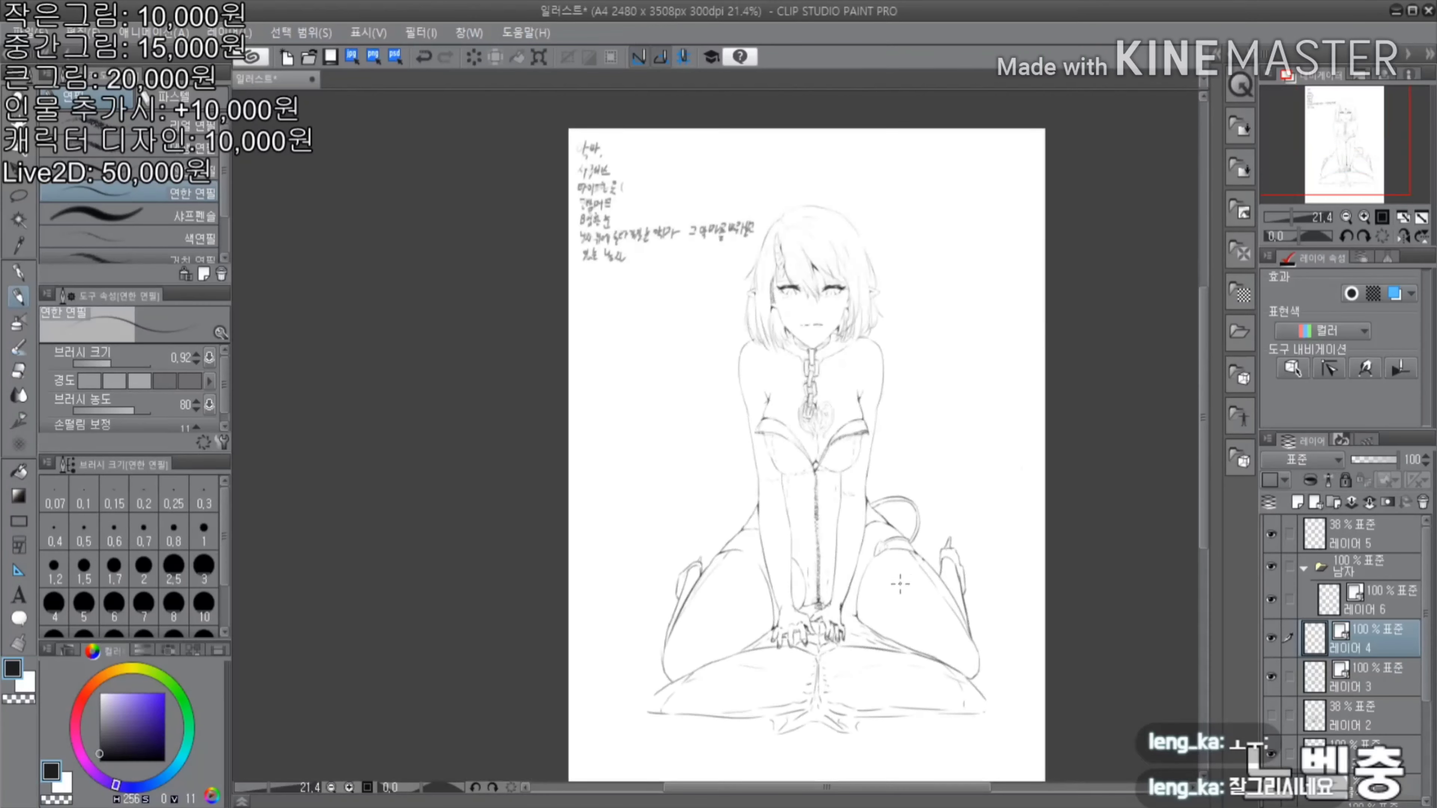
{"action": "scroll", "coordinate": [905, 572], "scroll_direction": "up", "scroll_amount": 3}
{"action": "left_click", "coordinate": [1404, 235]}
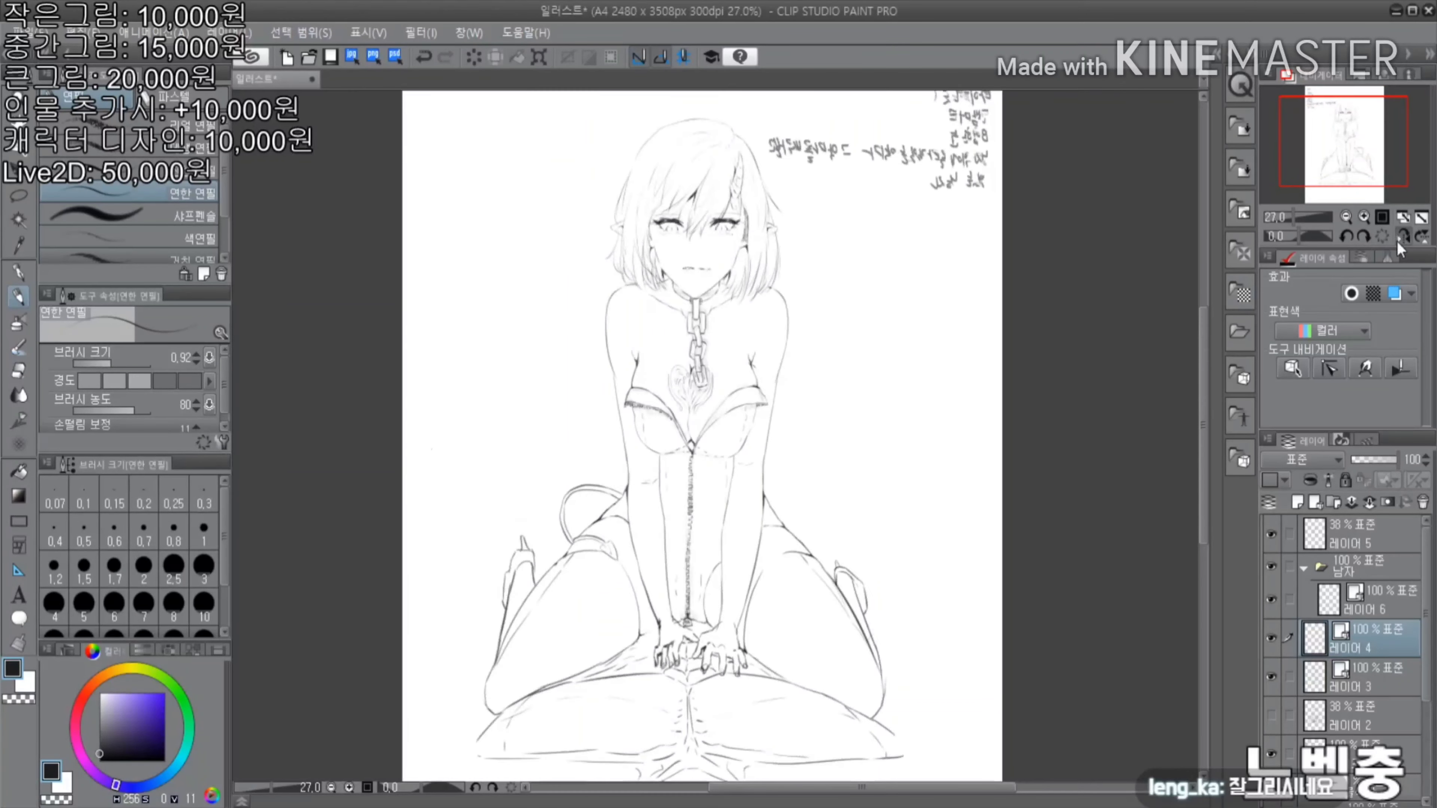
{"action": "left_click", "coordinate": [1404, 236]}
Select the line layer 레이어 3 and erase stray line ends along the outer contour of the hair
{"action": "scroll", "coordinate": [594, 708], "scroll_direction": "up", "scroll_amount": 6}
{"action": "key", "text": "e"}
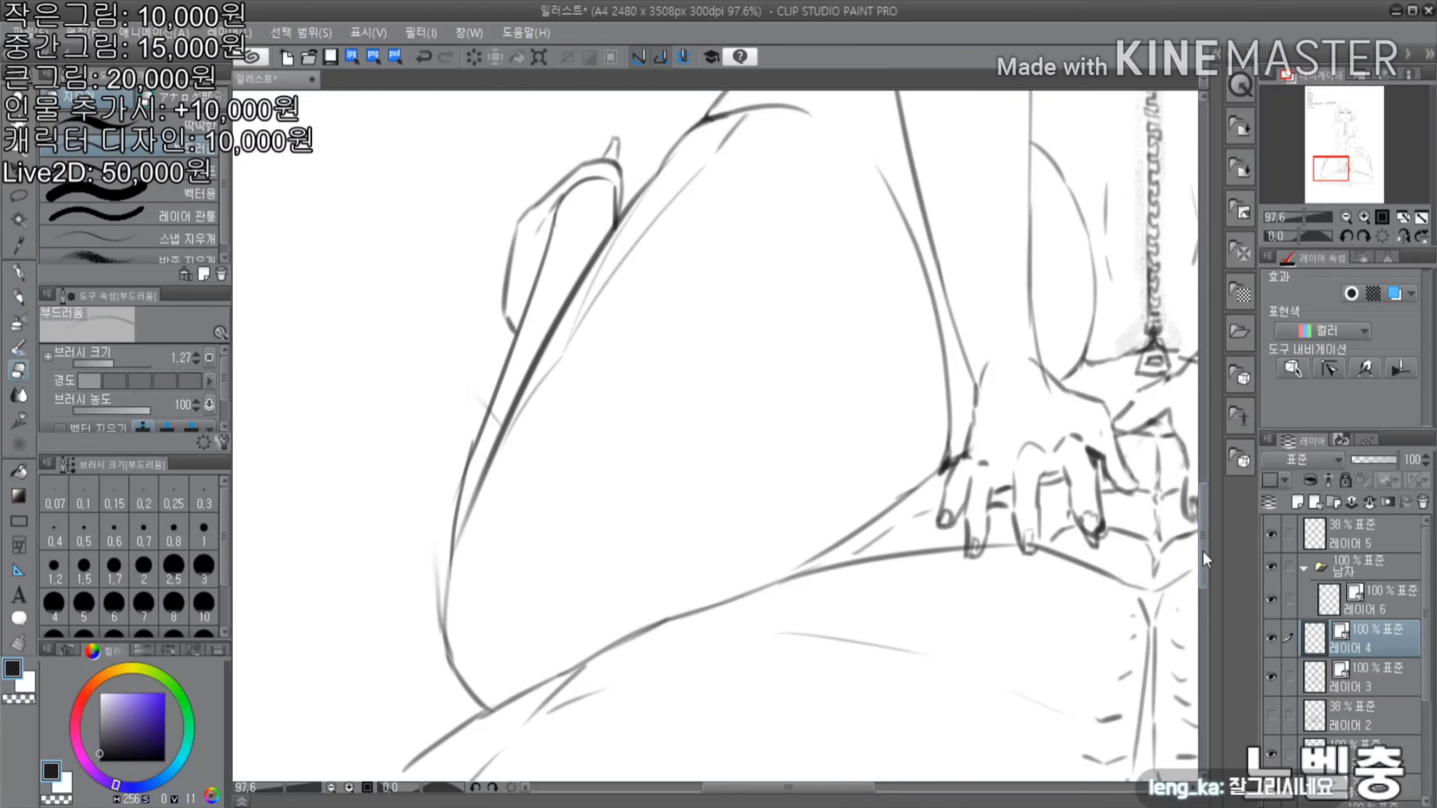
{"action": "key", "text": "alt+bracketleft"}
{"action": "scroll", "coordinate": [417, 552], "scroll_direction": "down", "scroll_amount": 6}
{"action": "scroll", "coordinate": [747, 566], "scroll_direction": "up", "scroll_amount": 2}
{"action": "scroll", "coordinate": [735, 170], "scroll_direction": "up", "scroll_amount": 10}
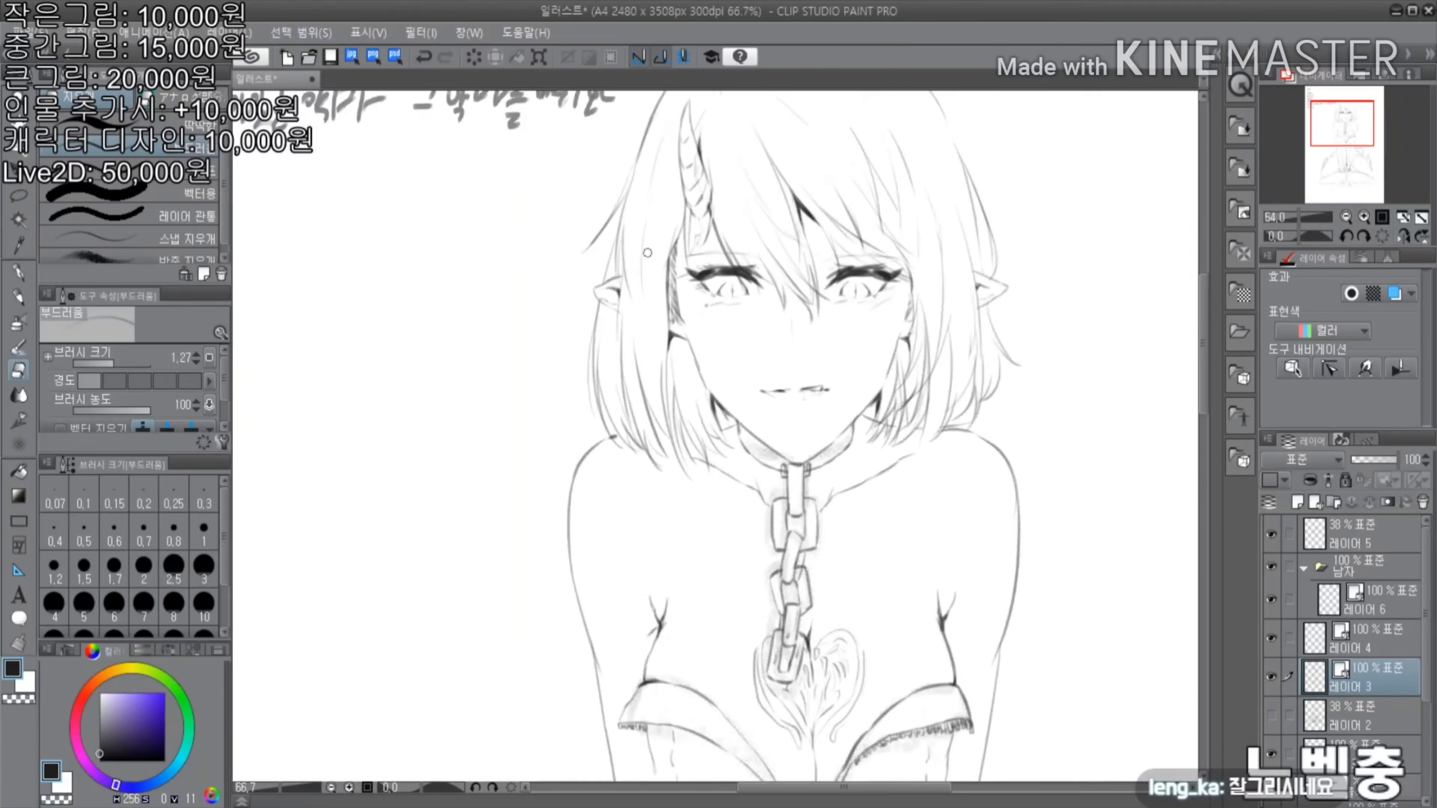
Redraw the outer hair contour with the pencil, bringing a strand down in front of the pointed ear
{"action": "key", "text": "p"}
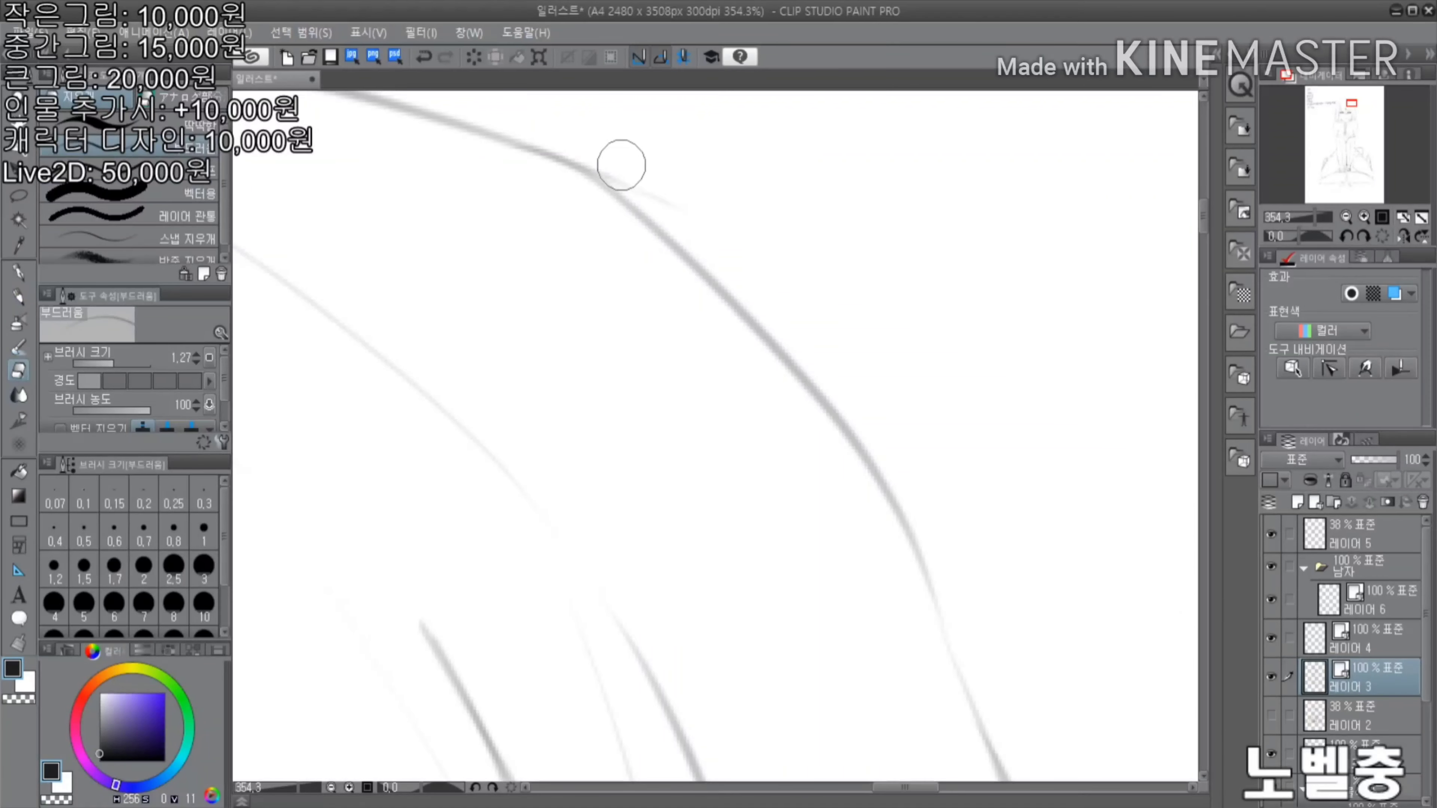
{"action": "scroll", "coordinate": [707, 176], "scroll_direction": "down", "scroll_amount": 3}
{"action": "scroll", "coordinate": [794, 339], "scroll_direction": "up", "scroll_amount": 4}
{"action": "scroll", "coordinate": [803, 301], "scroll_direction": "down", "scroll_amount": 2}
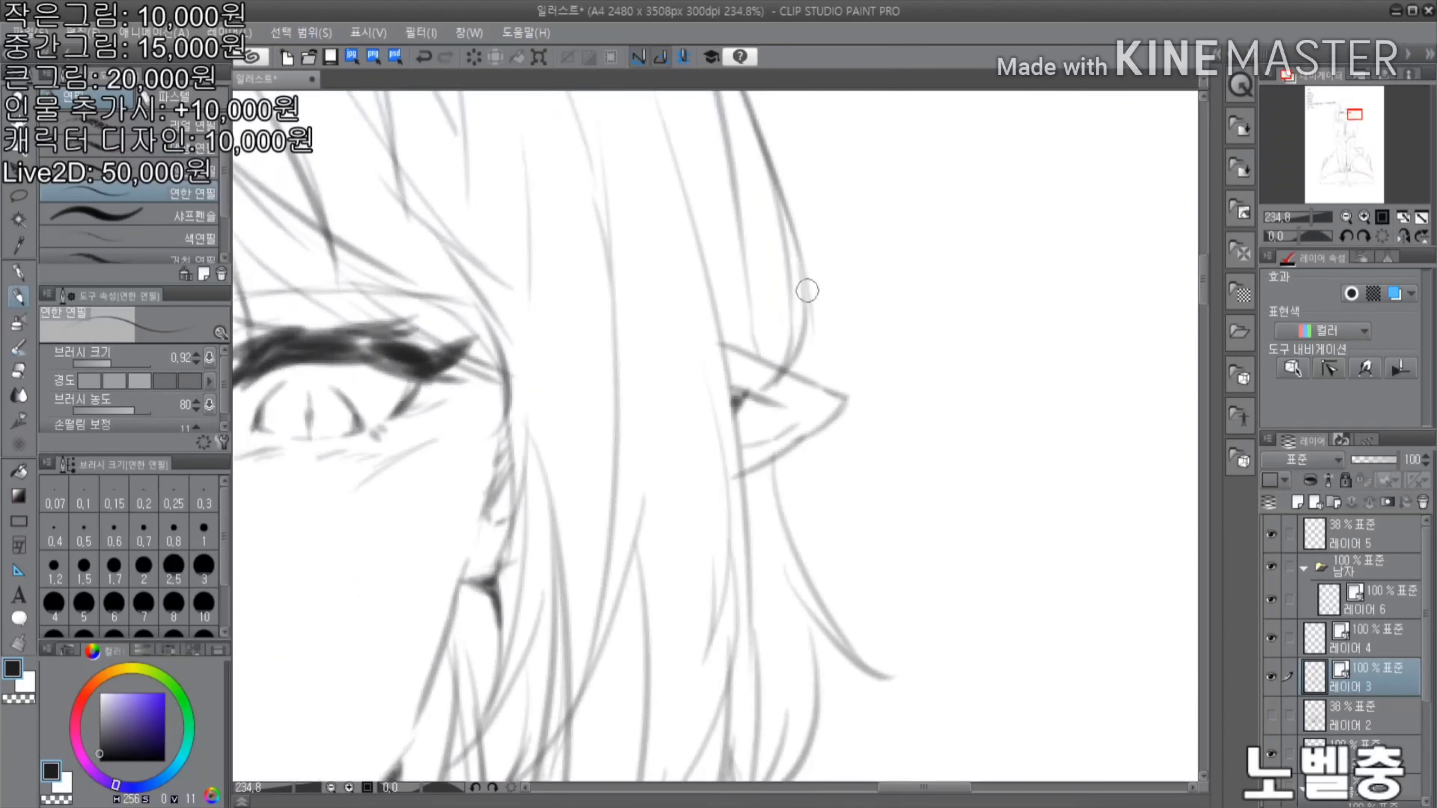
Extend the shoulder and neck lines to meet the hair tips on both sides, erasing the overlap at the right-hand shoulder
{"action": "scroll", "coordinate": [734, 501], "scroll_direction": "up", "scroll_amount": 3}
{"action": "scroll", "coordinate": [391, 552], "scroll_direction": "up", "scroll_amount": 2}
{"action": "scroll", "coordinate": [499, 408], "scroll_direction": "down", "scroll_amount": 1}
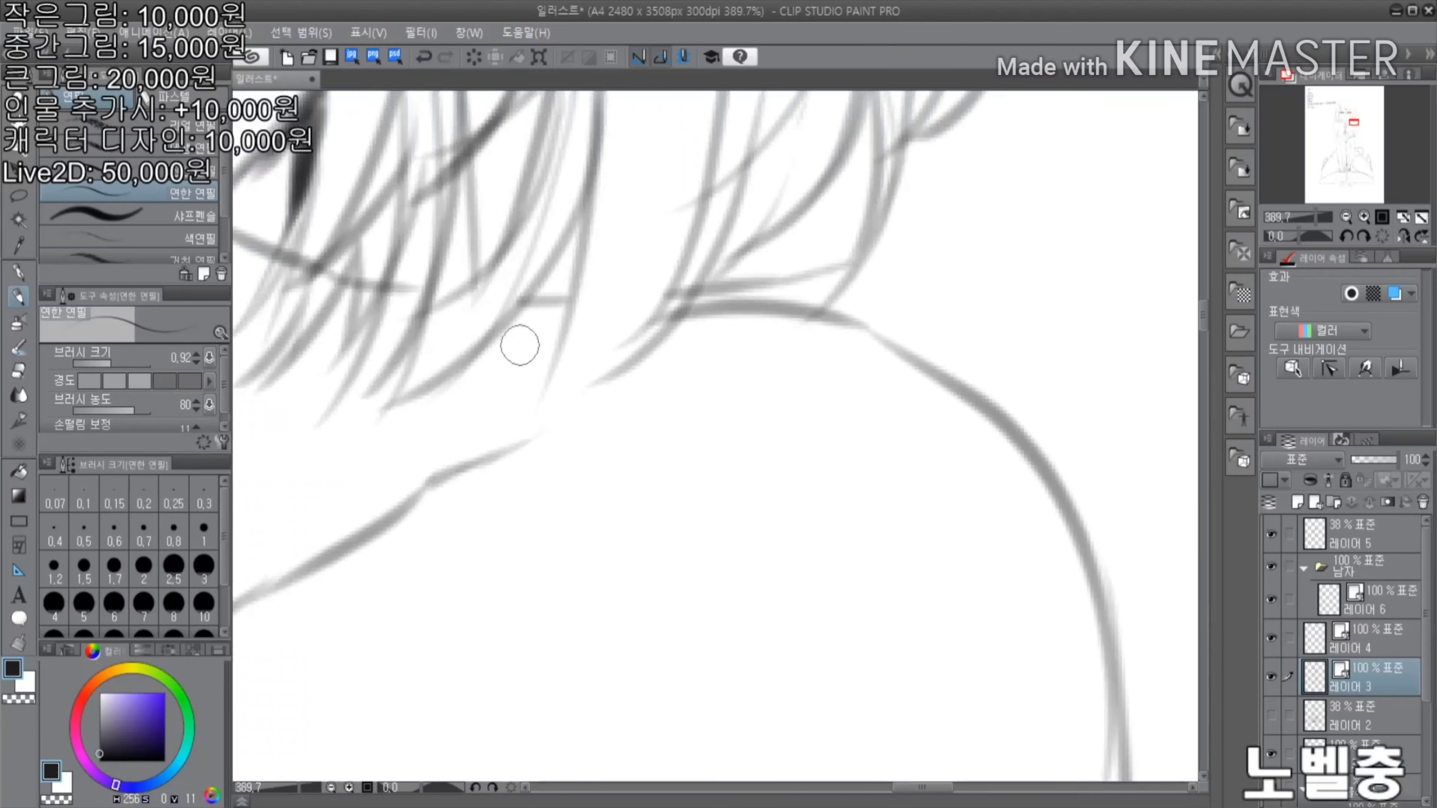
{"action": "scroll", "coordinate": [860, 314], "scroll_direction": "down", "scroll_amount": 2}
{"action": "scroll", "coordinate": [485, 315], "scroll_direction": "up", "scroll_amount": 2}
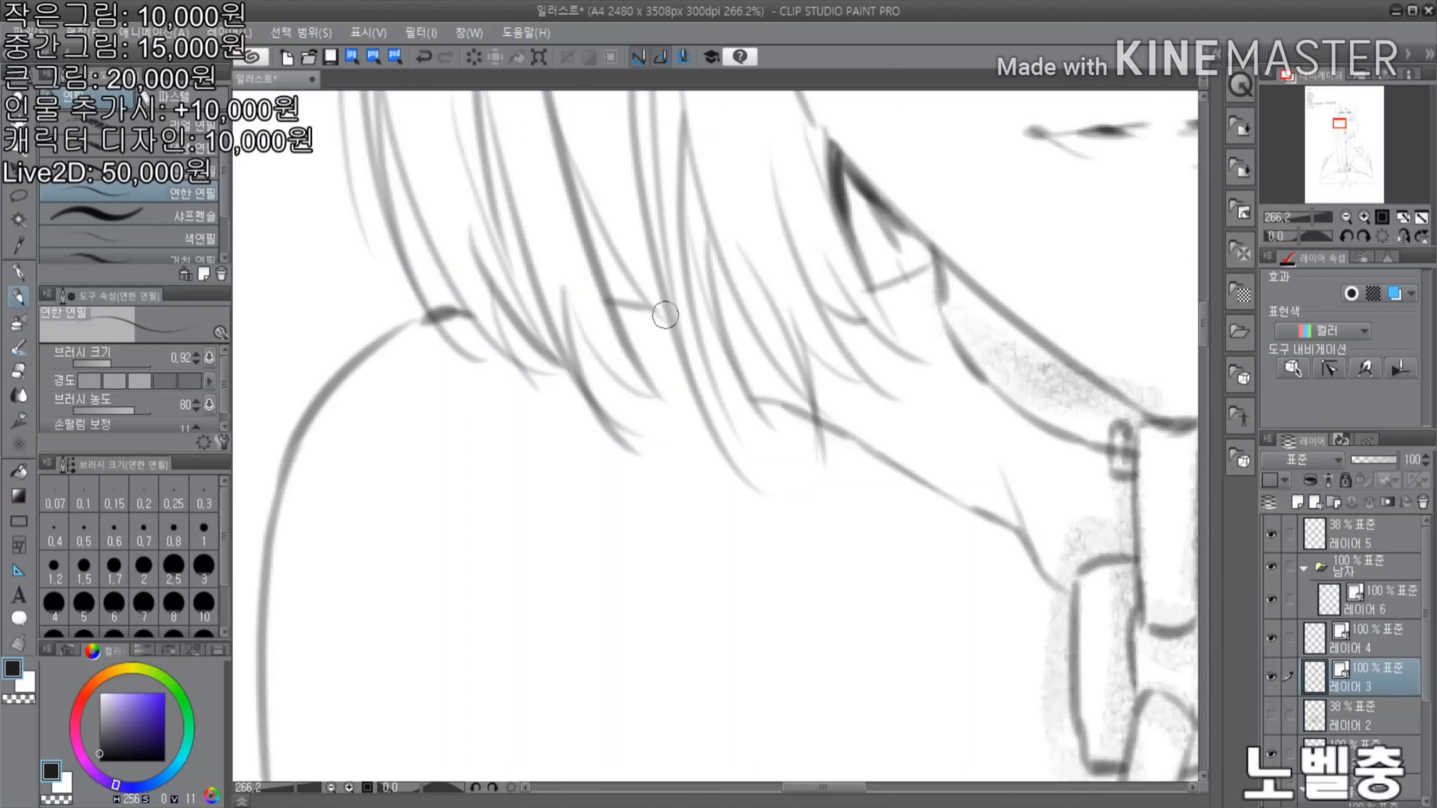
{"action": "scroll", "coordinate": [665, 315], "scroll_direction": "down", "scroll_amount": 2}
{"action": "scroll", "coordinate": [988, 321], "scroll_direction": "up", "scroll_amount": 2}
{"action": "scroll", "coordinate": [962, 351], "scroll_direction": "down", "scroll_amount": 2}
{"action": "key", "text": "e"}
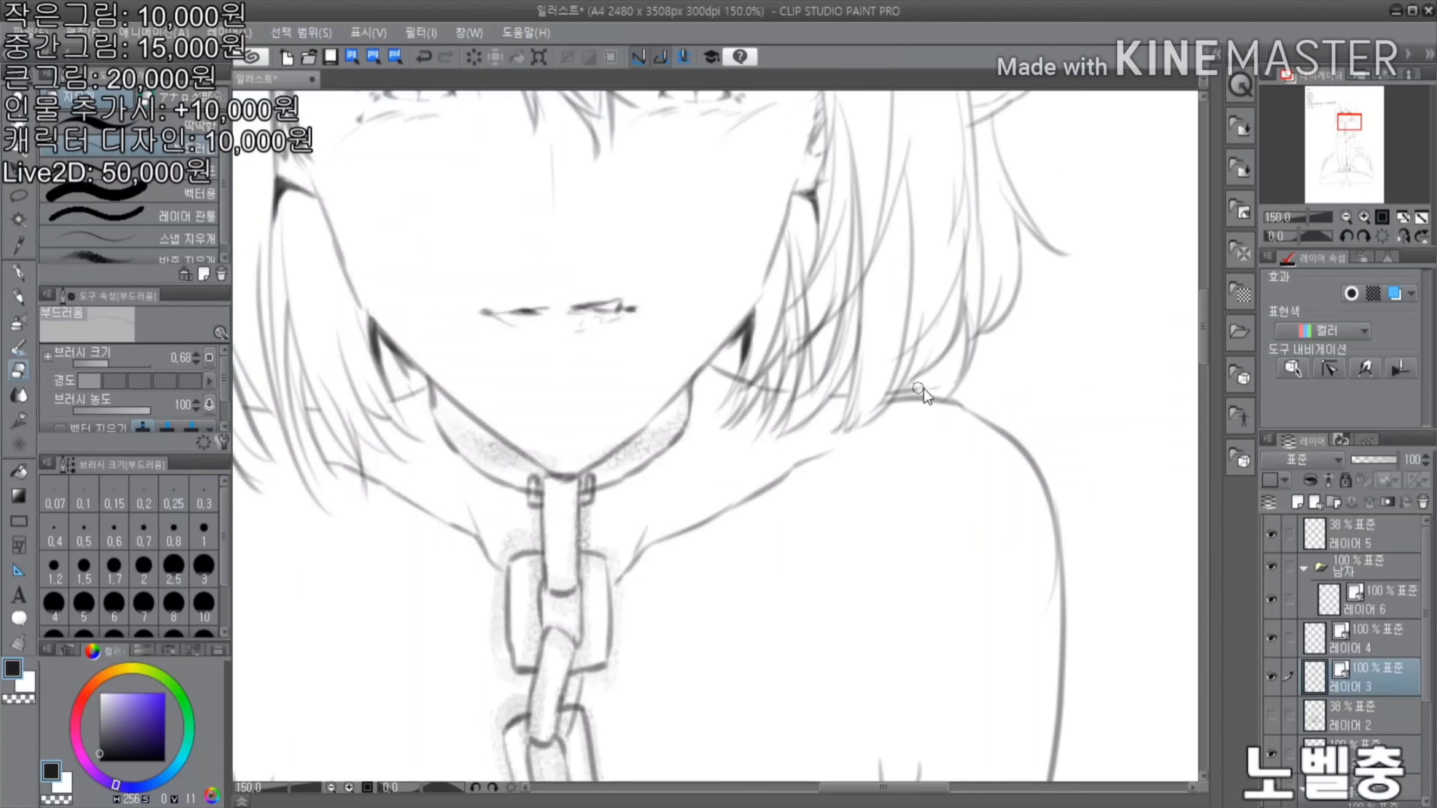
{"action": "key", "text": "p"}
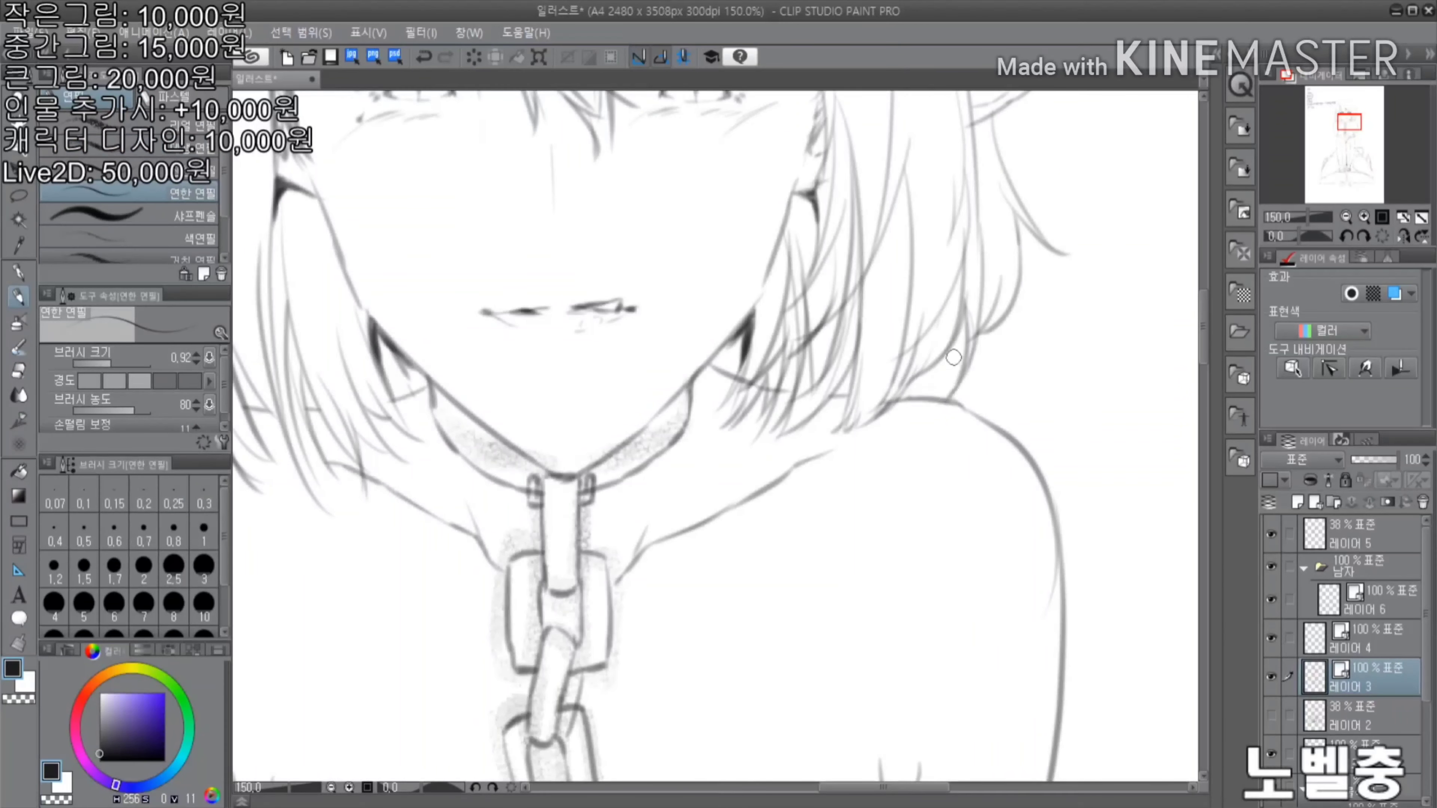
Hide the sketch layer 레이어 5 and check the line art of the chest and torso
{"action": "scroll", "coordinate": [953, 357], "scroll_direction": "up", "scroll_amount": 1}
{"action": "scroll", "coordinate": [687, 213], "scroll_direction": "up", "scroll_amount": 2}
{"action": "scroll", "coordinate": [669, 300], "scroll_direction": "down", "scroll_amount": 5}
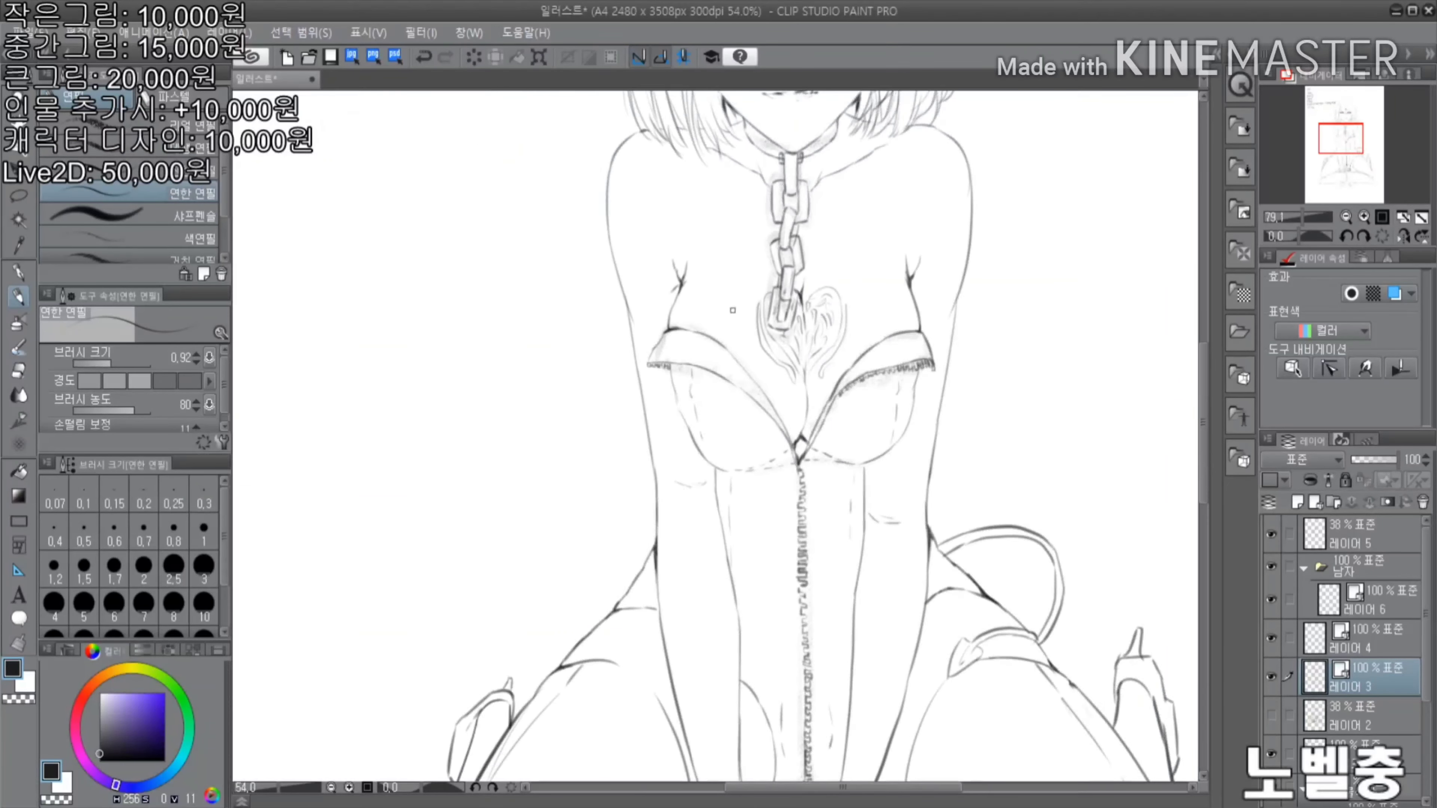
{"action": "scroll", "coordinate": [669, 300], "scroll_direction": "up", "scroll_amount": 4}
{"action": "scroll", "coordinate": [669, 300], "scroll_direction": "down", "scroll_amount": 5}
Clean up the outer contour of the left-hand folded leg, erasing stray lines between thigh and calf
{"action": "scroll", "coordinate": [658, 490], "scroll_direction": "up", "scroll_amount": 4}
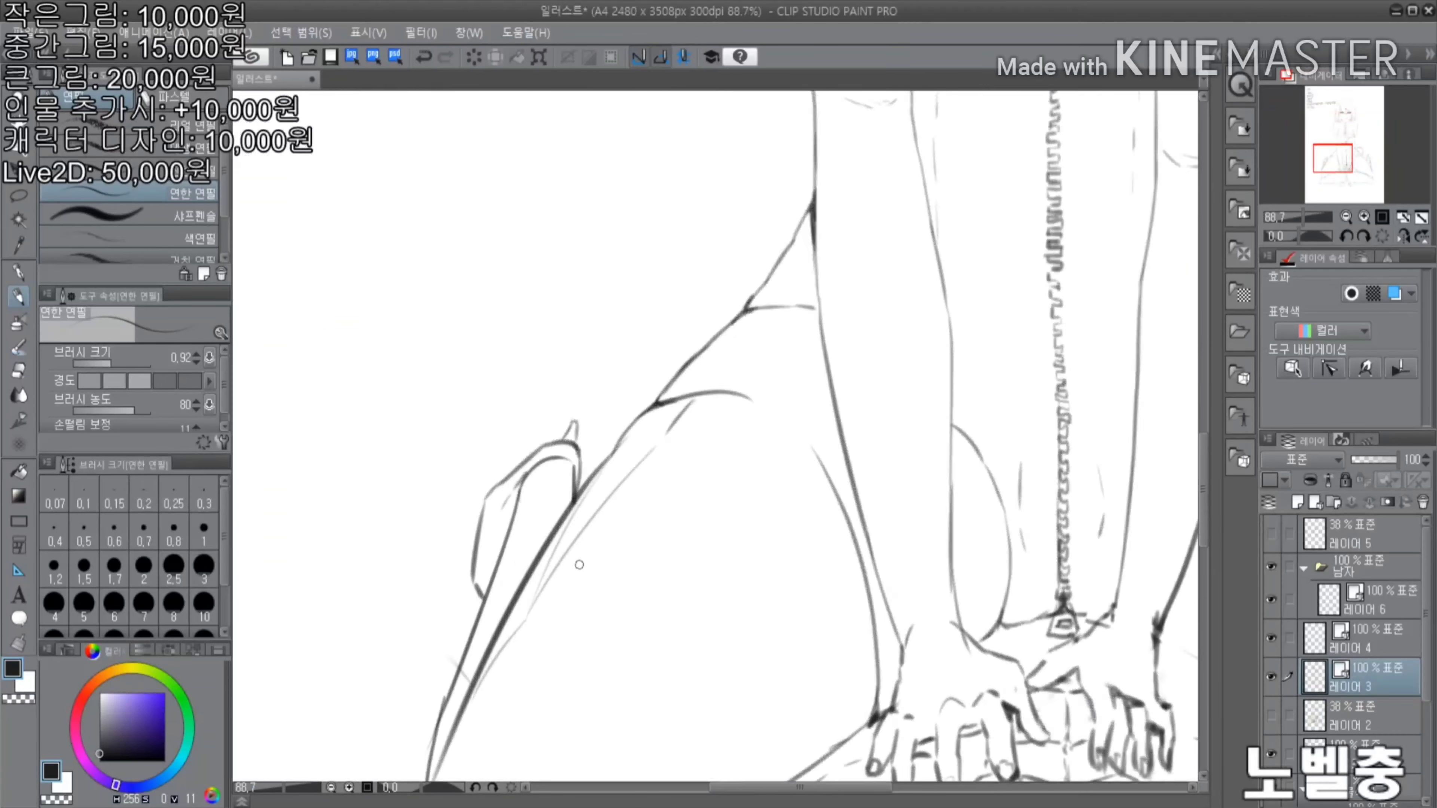
{"action": "scroll", "coordinate": [658, 490], "scroll_direction": "down", "scroll_amount": 2}
{"action": "scroll", "coordinate": [491, 249], "scroll_direction": "up", "scroll_amount": 2}
{"action": "key", "text": "e"}
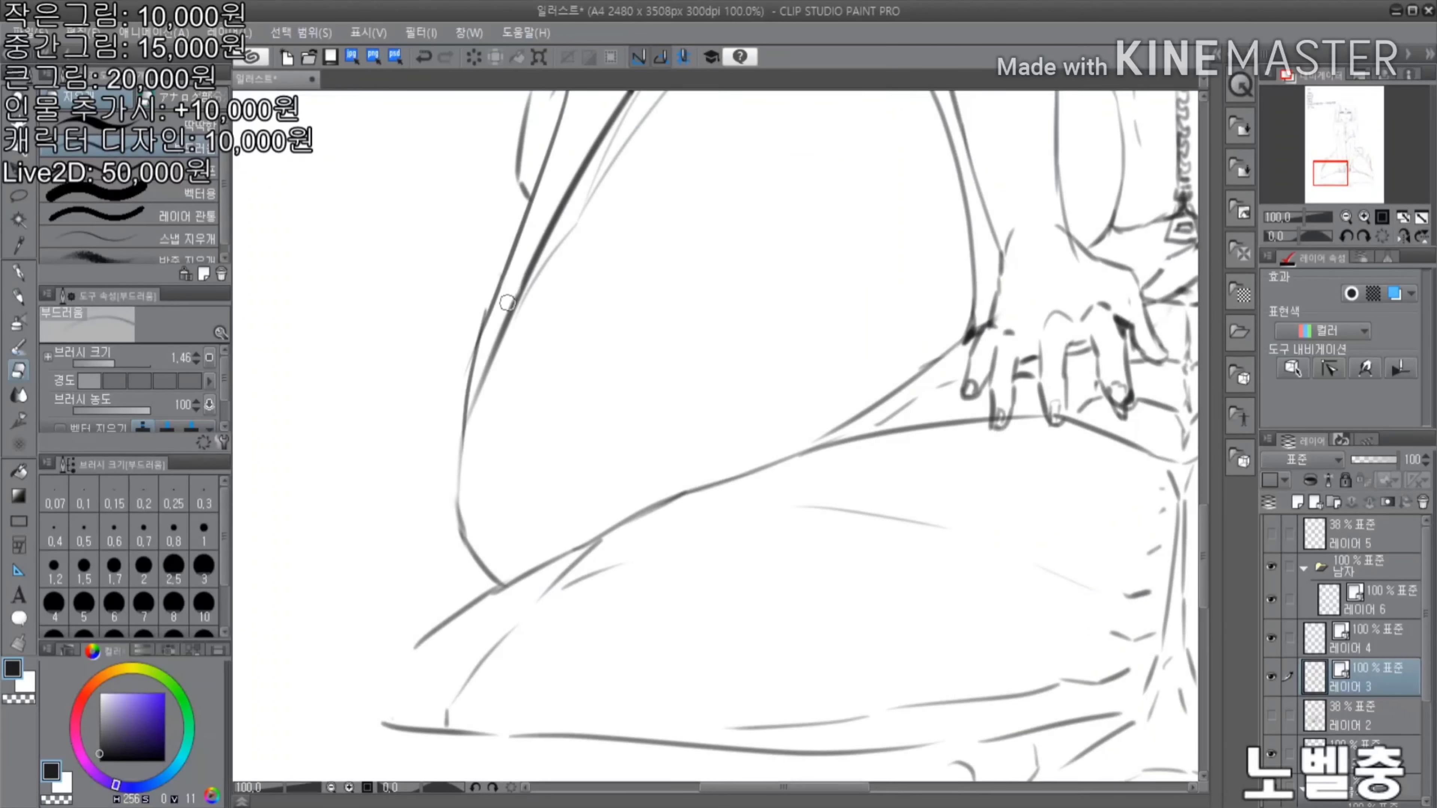
Clean up the heel outline of the foot on the right side of the figure with the eraser and light pencil
{"action": "scroll", "coordinate": [509, 294], "scroll_direction": "up", "scroll_amount": 1}
{"action": "scroll", "coordinate": [577, 255], "scroll_direction": "up", "scroll_amount": 1}
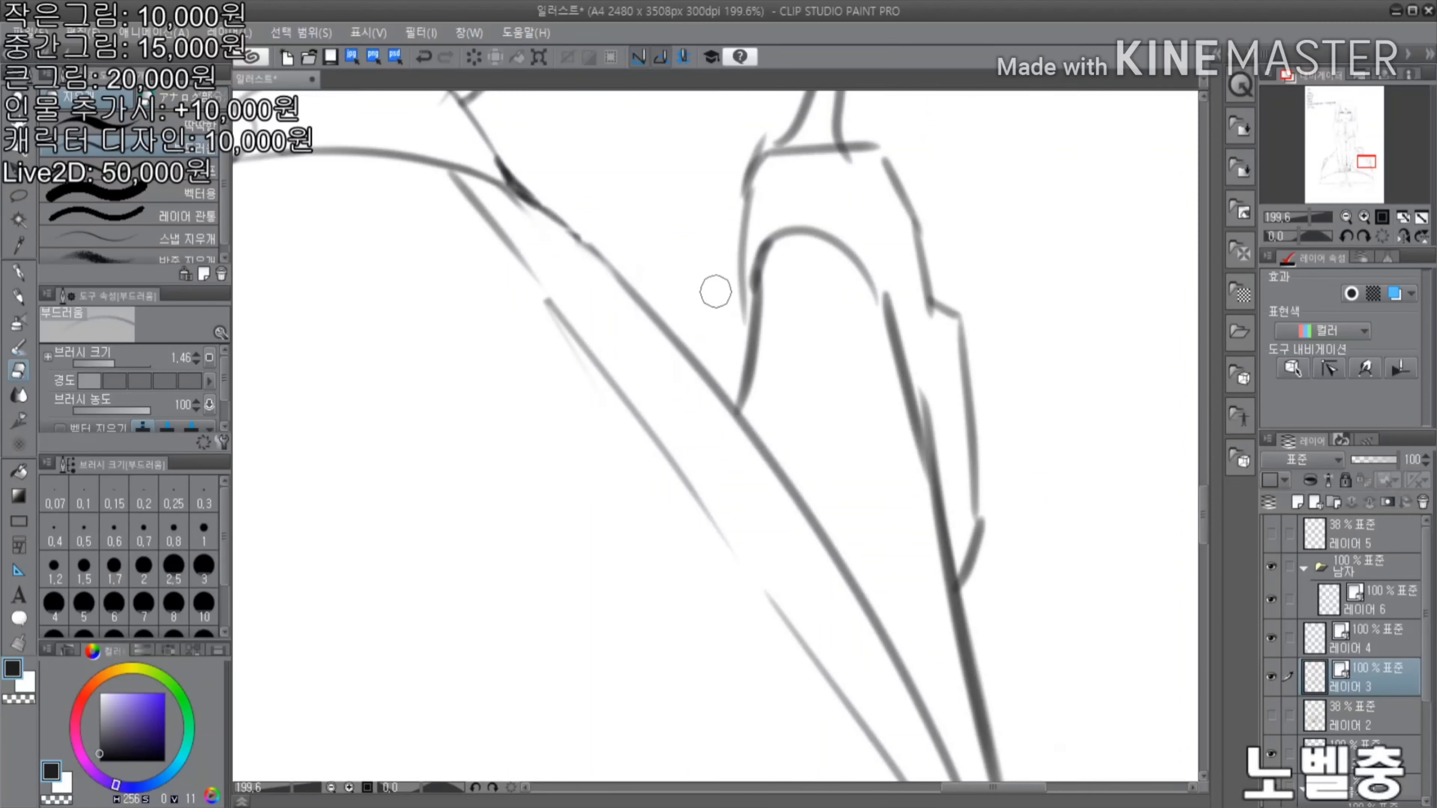
{"action": "scroll", "coordinate": [715, 291], "scroll_direction": "down", "scroll_amount": 1}
{"action": "key", "text": "p"}
{"action": "key", "text": "e"}
{"action": "left_click_drag", "start_coordinate": [740, 183], "coordinate": [738, 187]}
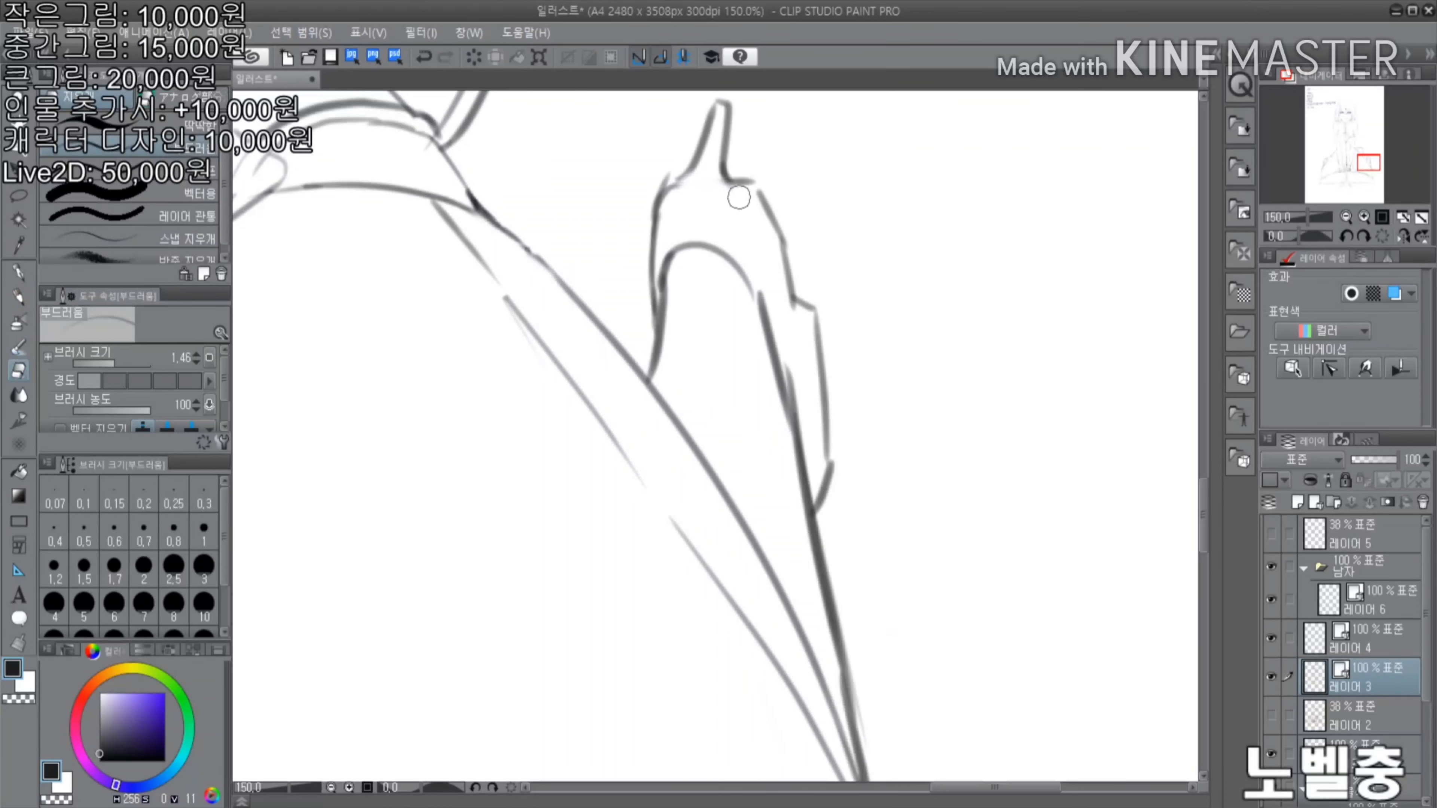
{"action": "scroll", "coordinate": [600, 215], "scroll_direction": "up", "scroll_amount": 2}
{"action": "scroll", "coordinate": [600, 215], "scroll_direction": "down", "scroll_amount": 5}
{"action": "scroll", "coordinate": [969, 231], "scroll_direction": "up", "scroll_amount": 4}
{"action": "key", "text": "p"}
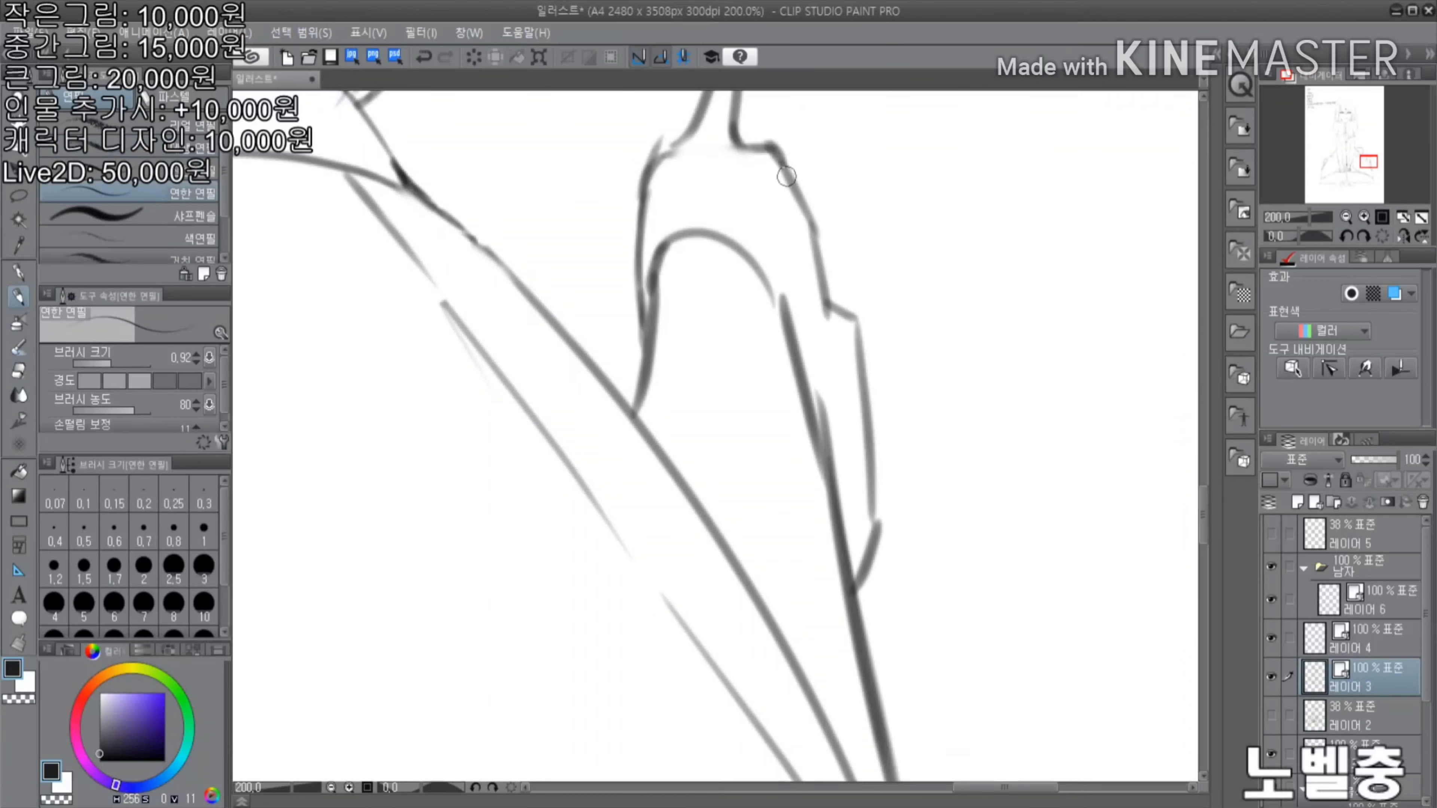
Close the left end of the lower leg outline with a curved pencil stroke
{"action": "scroll", "coordinate": [609, 423], "scroll_direction": "down", "scroll_amount": 5}
{"action": "scroll", "coordinate": [992, 463], "scroll_direction": "up", "scroll_amount": 3}
{"action": "scroll", "coordinate": [993, 463], "scroll_direction": "down", "scroll_amount": 3}
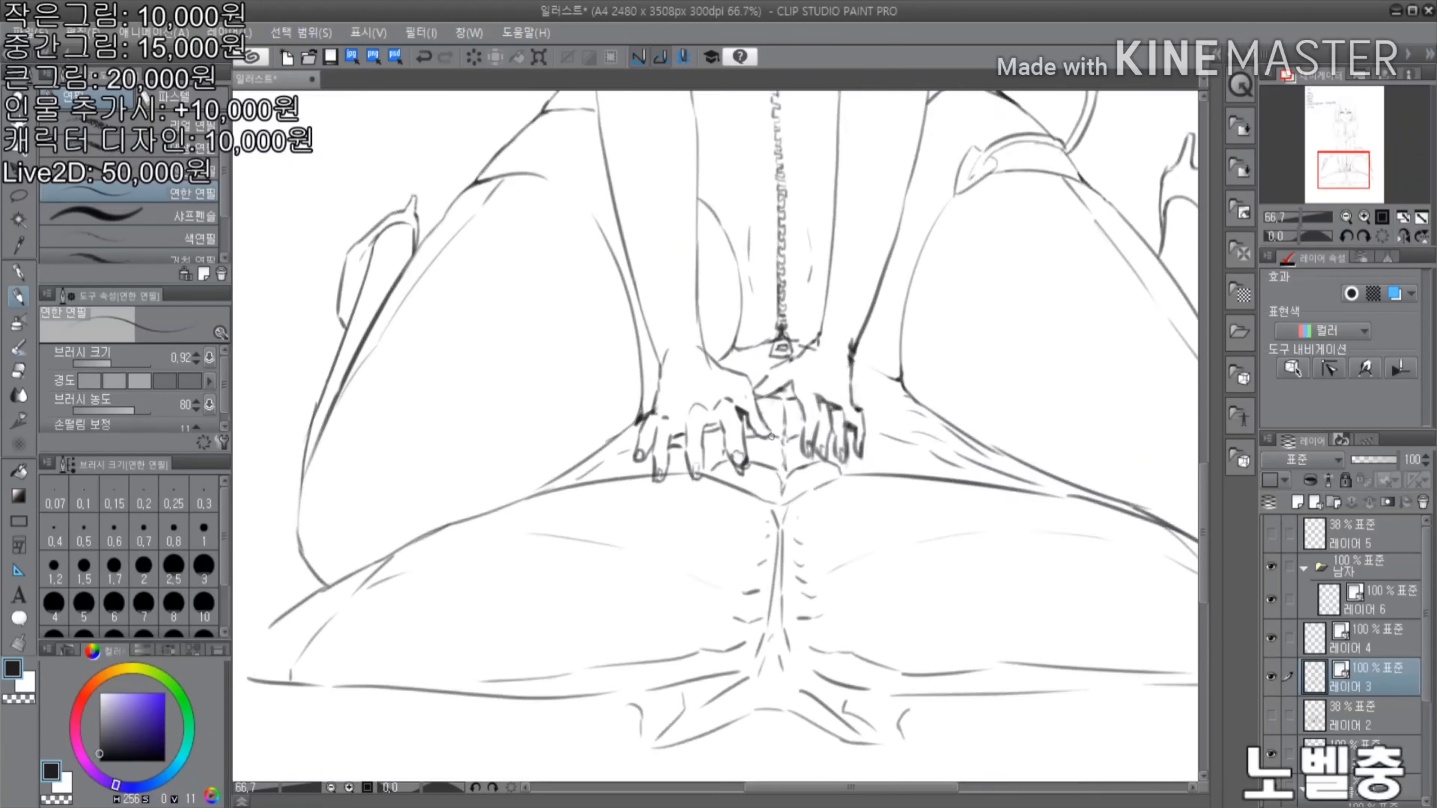
{"action": "scroll", "coordinate": [449, 571], "scroll_direction": "up", "scroll_amount": 4}
{"action": "scroll", "coordinate": [341, 555], "scroll_direction": "up", "scroll_amount": 1}
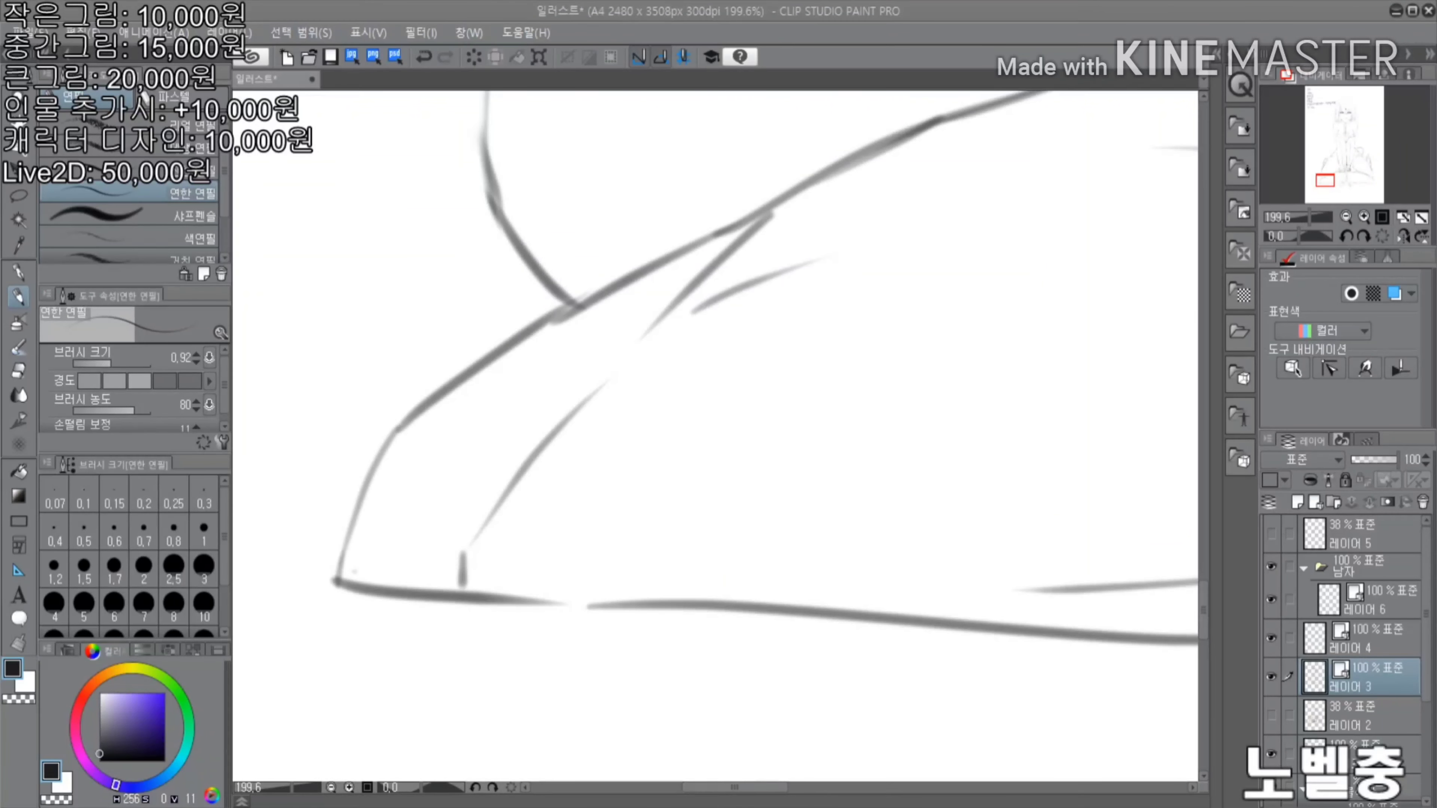
{"action": "scroll", "coordinate": [821, 327], "scroll_direction": "down", "scroll_amount": 2}
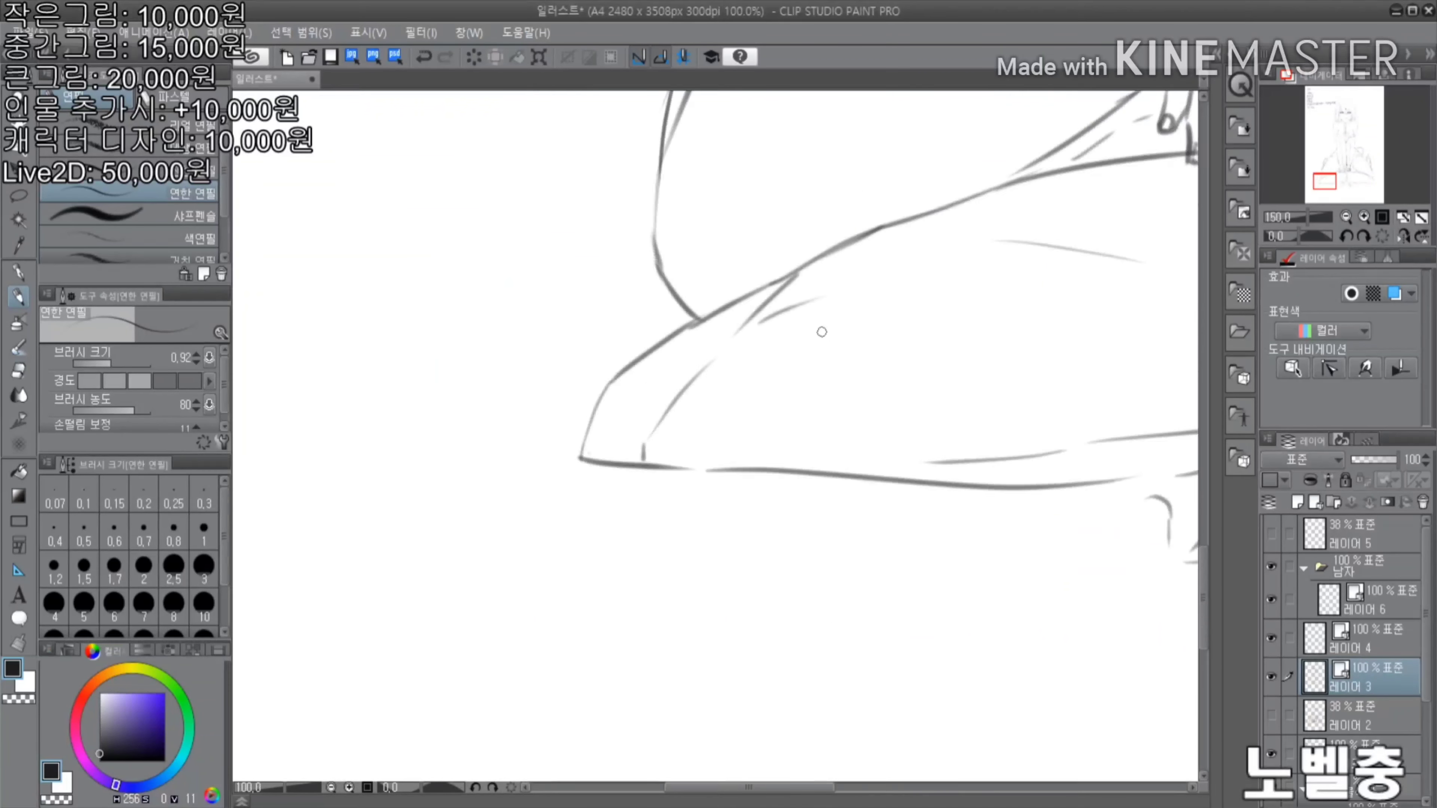
Join the fold lines beneath the figure to the leg line and close the right end of the lower leg outline
{"action": "mouse_move", "coordinate": [821, 327]}
{"action": "left_mouse_down"}
{"action": "mouse_move", "coordinate": [699, 347]}
{"action": "mouse_move", "coordinate": [849, 240]}
{"action": "left_mouse_up"}
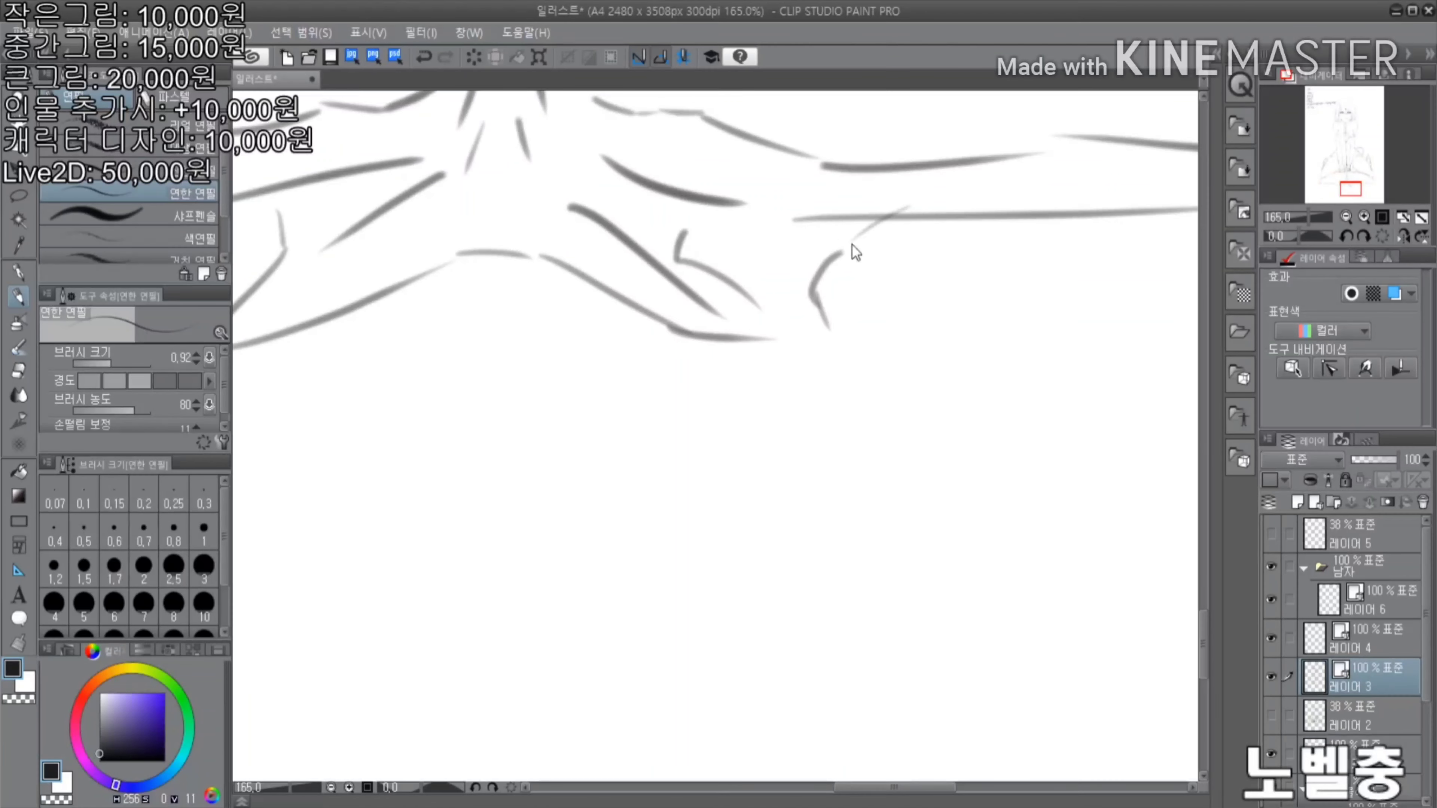
{"action": "scroll", "coordinate": [700, 298], "scroll_direction": "up", "scroll_amount": 2}
{"action": "scroll", "coordinate": [513, 346], "scroll_direction": "down", "scroll_amount": 2}
{"action": "scroll", "coordinate": [459, 311], "scroll_direction": "up", "scroll_amount": 3}
{"action": "scroll", "coordinate": [458, 311], "scroll_direction": "down", "scroll_amount": 3}
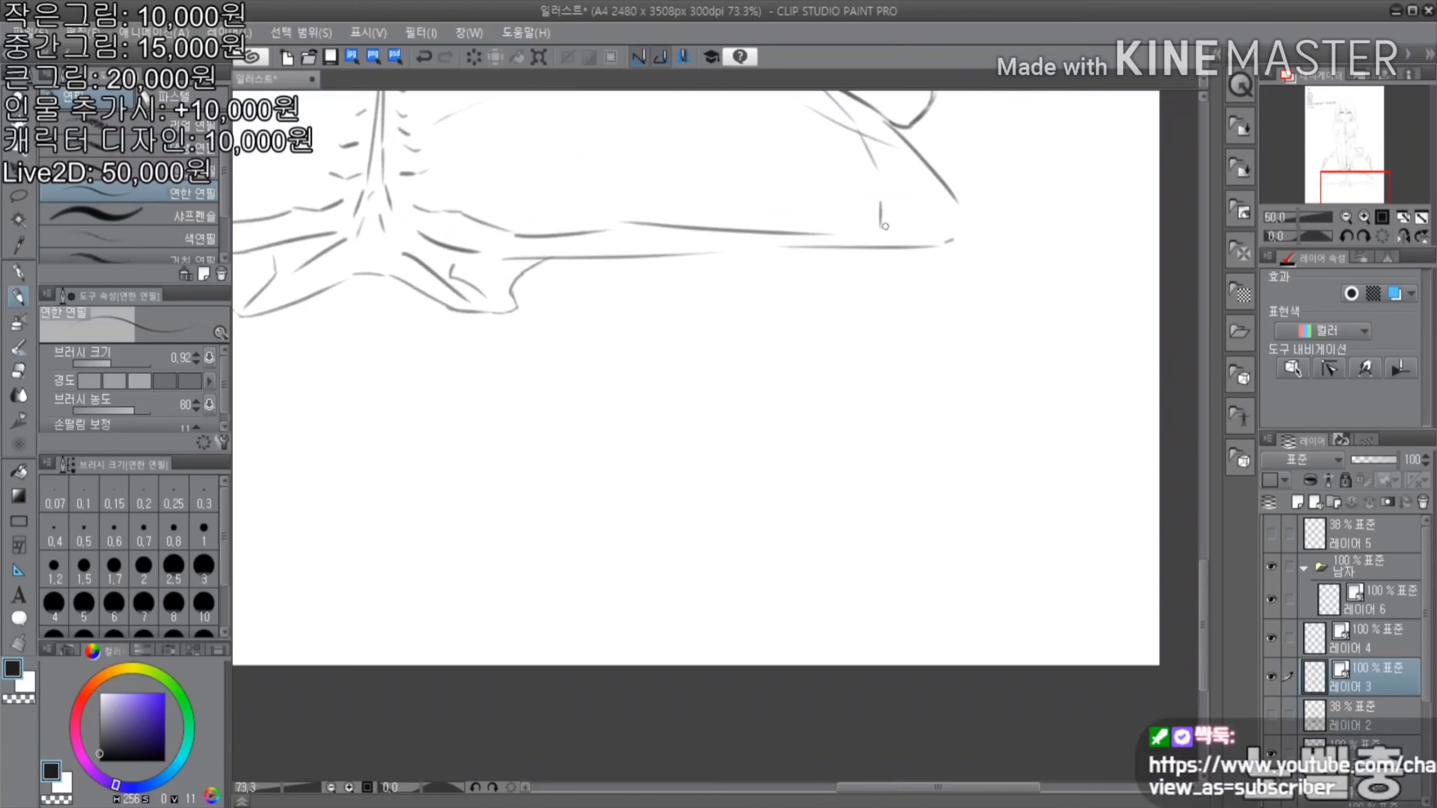
{"action": "scroll", "coordinate": [975, 212], "scroll_direction": "down", "scroll_amount": 1}
{"action": "scroll", "coordinate": [975, 211], "scroll_direction": "down", "scroll_amount": 3}
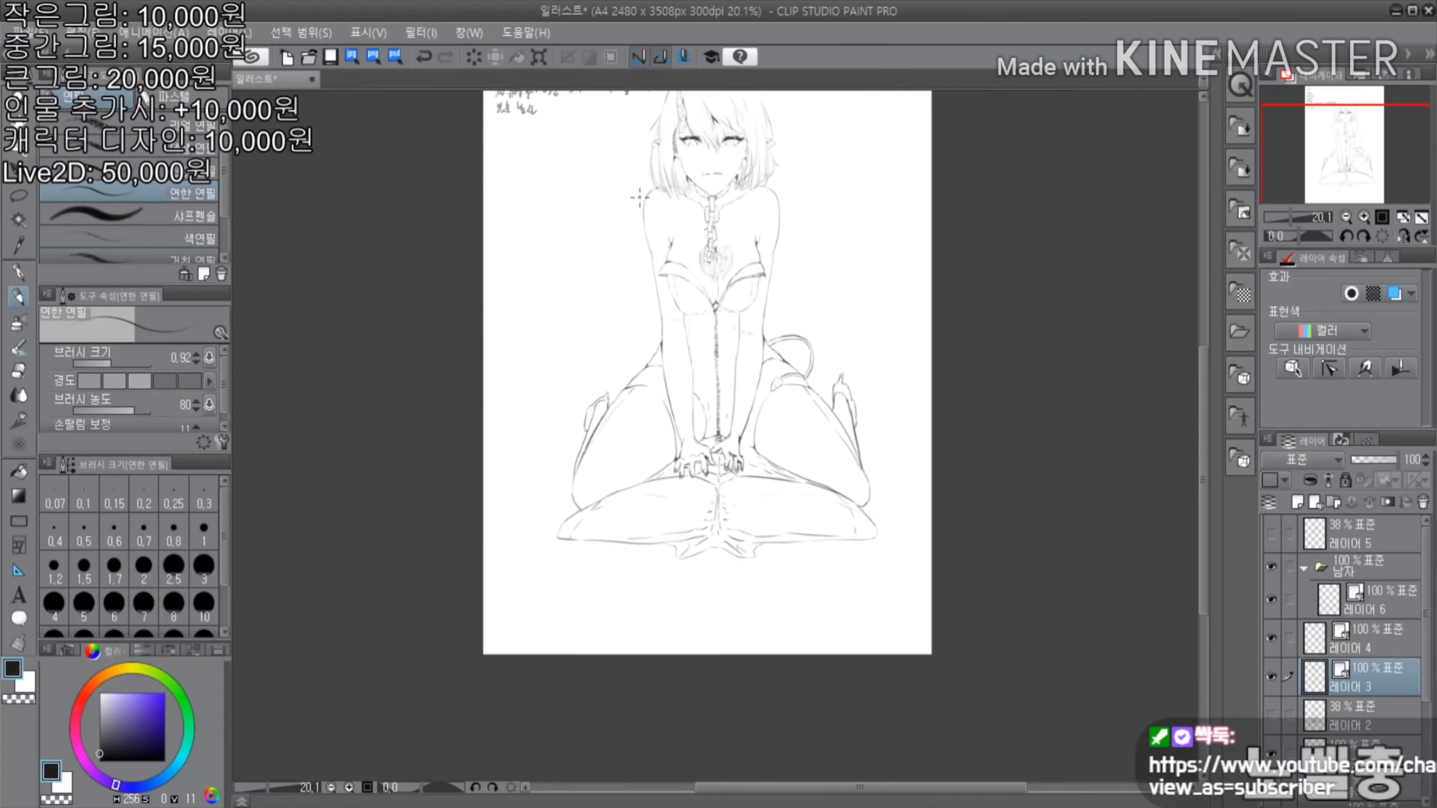
Set up a separate layer below the line art for sketching the background
{"action": "scroll", "coordinate": [905, 255], "scroll_direction": "up", "scroll_amount": 2}
{"action": "scroll", "coordinate": [834, 283], "scroll_direction": "down", "scroll_amount": 2}
{"action": "scroll", "coordinate": [757, 192], "scroll_direction": "up", "scroll_amount": 2}
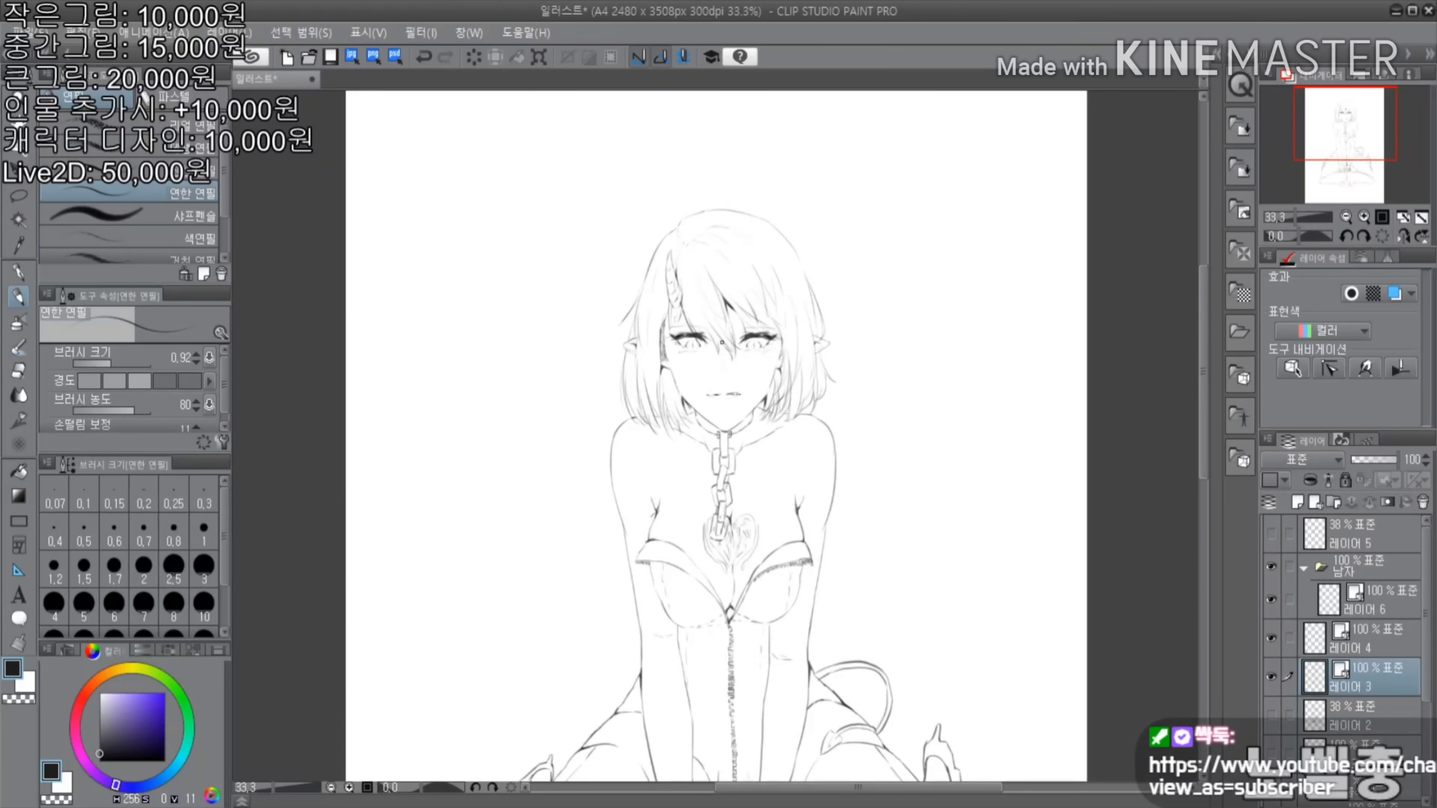
{"action": "scroll", "coordinate": [722, 342], "scroll_direction": "down", "scroll_amount": 1}
{"action": "scroll", "coordinate": [722, 342], "scroll_direction": "up", "scroll_amount": 1}
{"action": "scroll", "coordinate": [722, 342], "scroll_direction": "down", "scroll_amount": 1}
{"action": "left_click", "coordinate": [1296, 560]}
{"action": "scroll", "coordinate": [1299, 543], "scroll_direction": "down", "scroll_amount": 2}
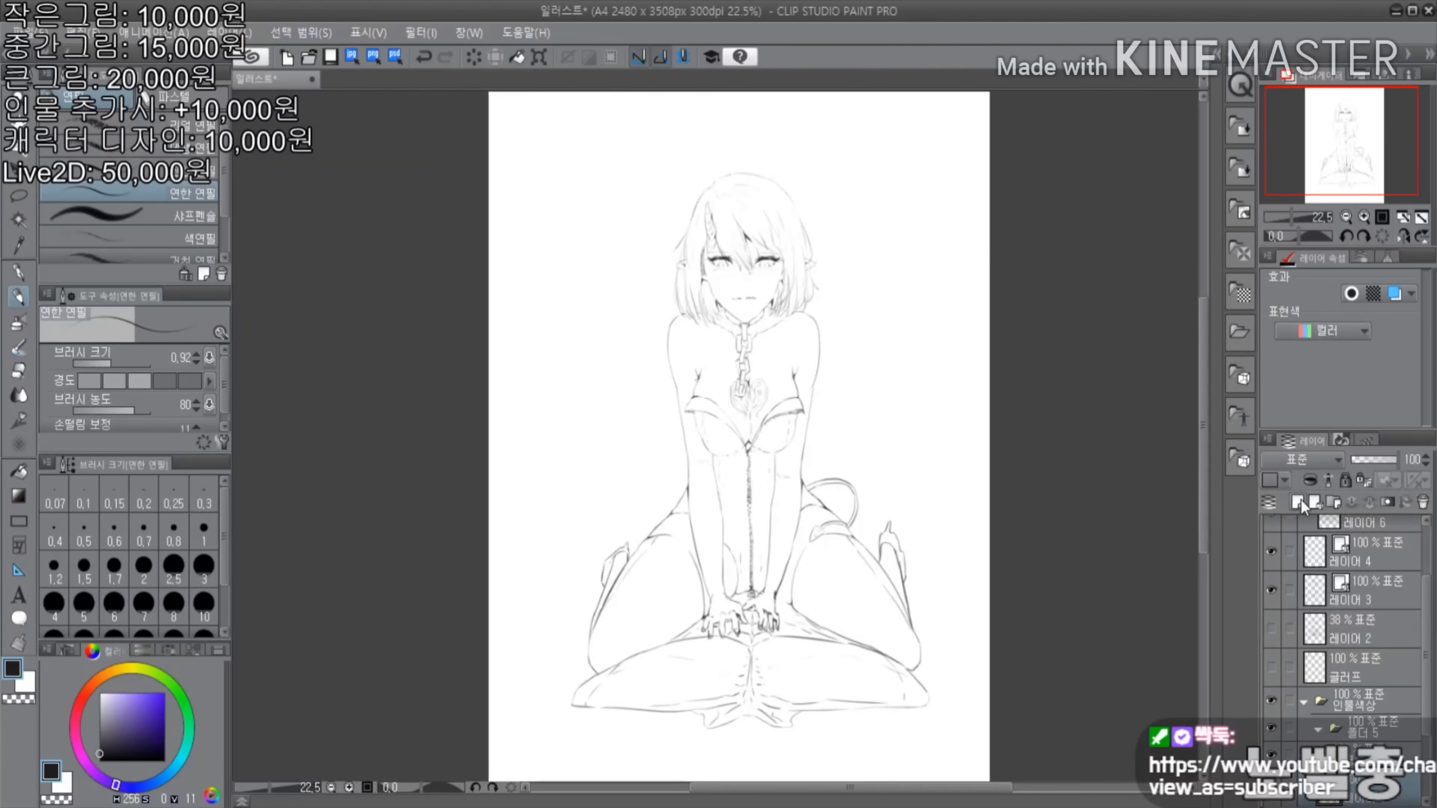
Sketch a tall rectangular window opening behind the character's head and shoulders, ending at chest height
{"action": "scroll", "coordinate": [764, 305], "scroll_direction": "down", "scroll_amount": 1}
{"action": "scroll", "coordinate": [564, 250], "scroll_direction": "up", "scroll_amount": 2}
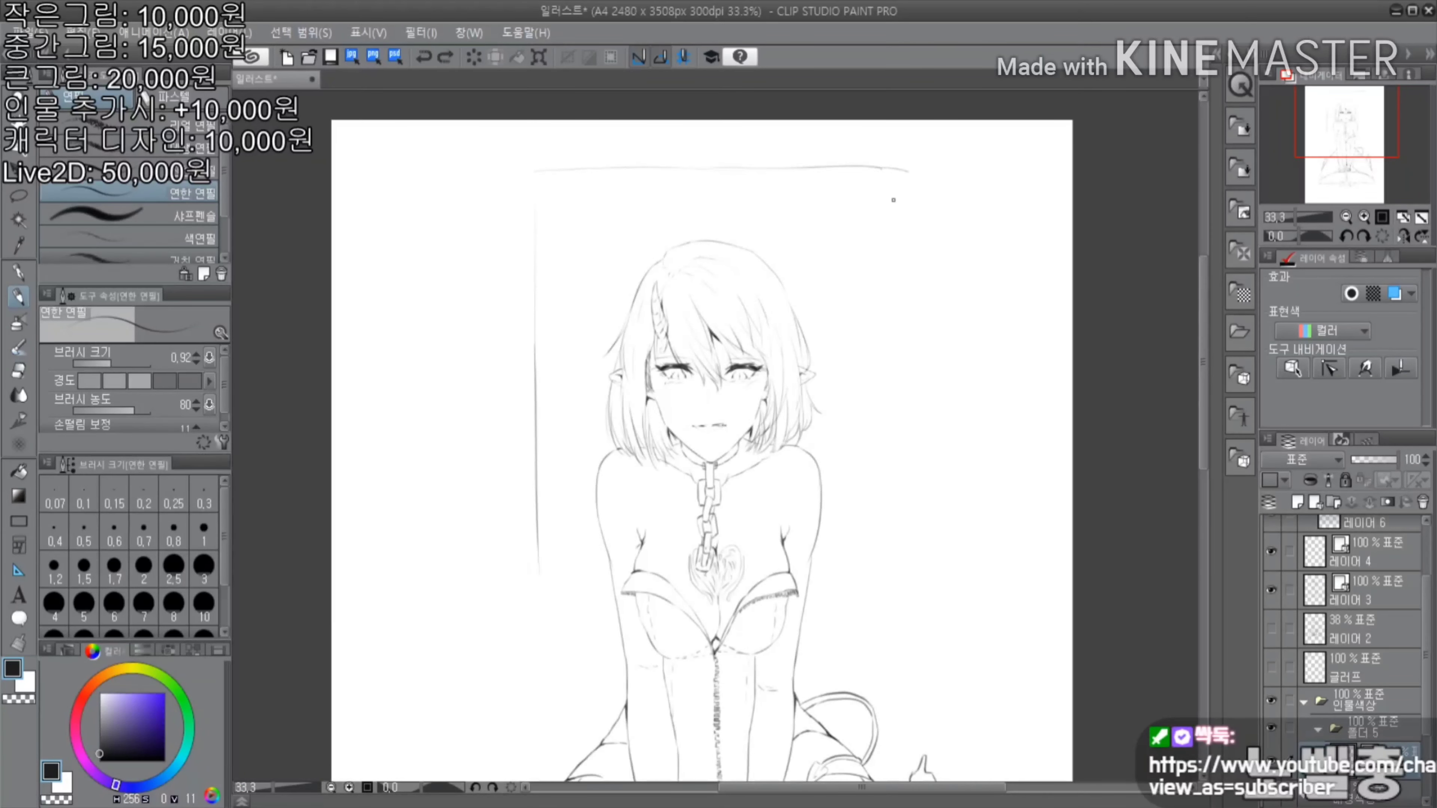
{"action": "left_click_drag", "start_coordinate": [893, 199], "coordinate": [894, 606]}
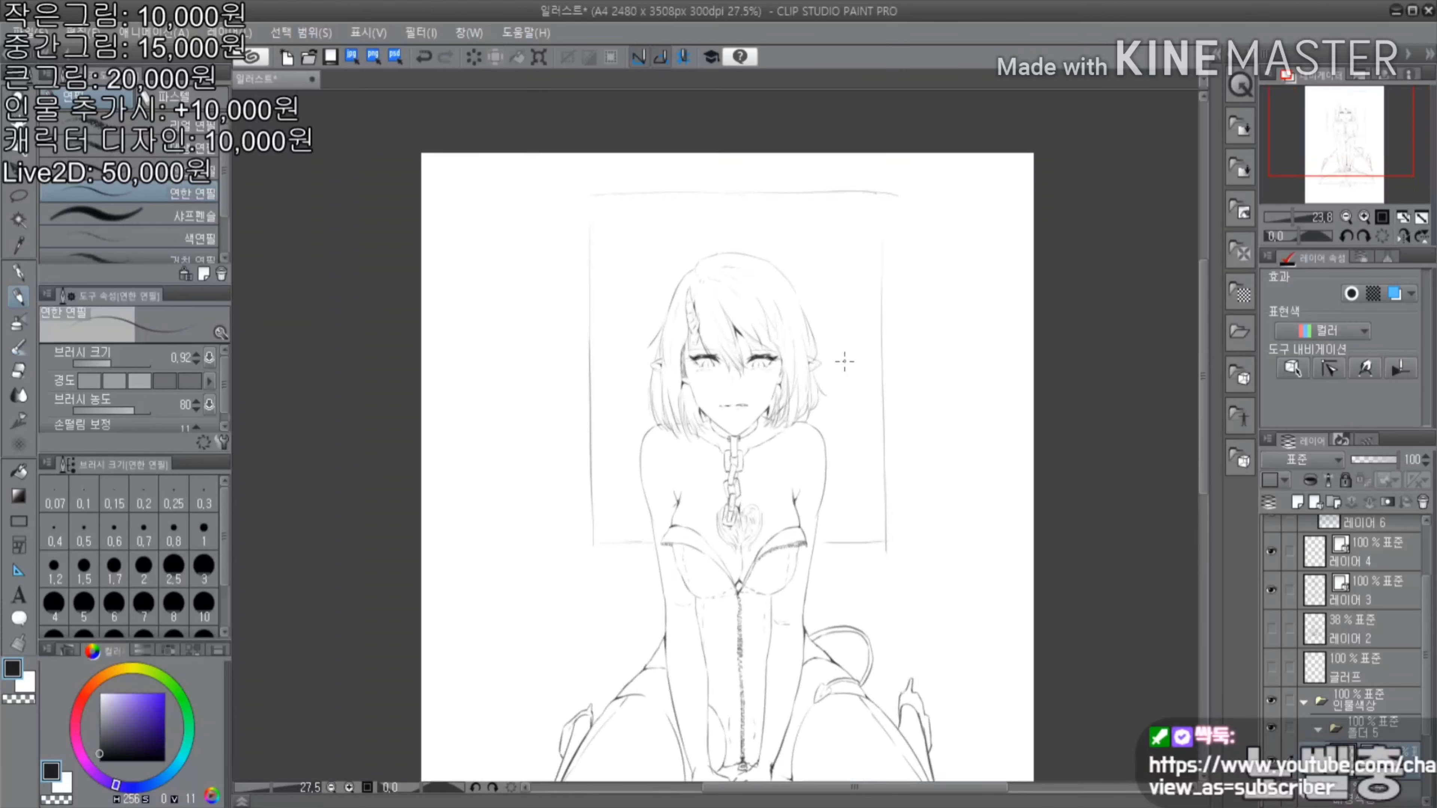
{"action": "scroll", "coordinate": [760, 317], "scroll_direction": "up", "scroll_amount": 1}
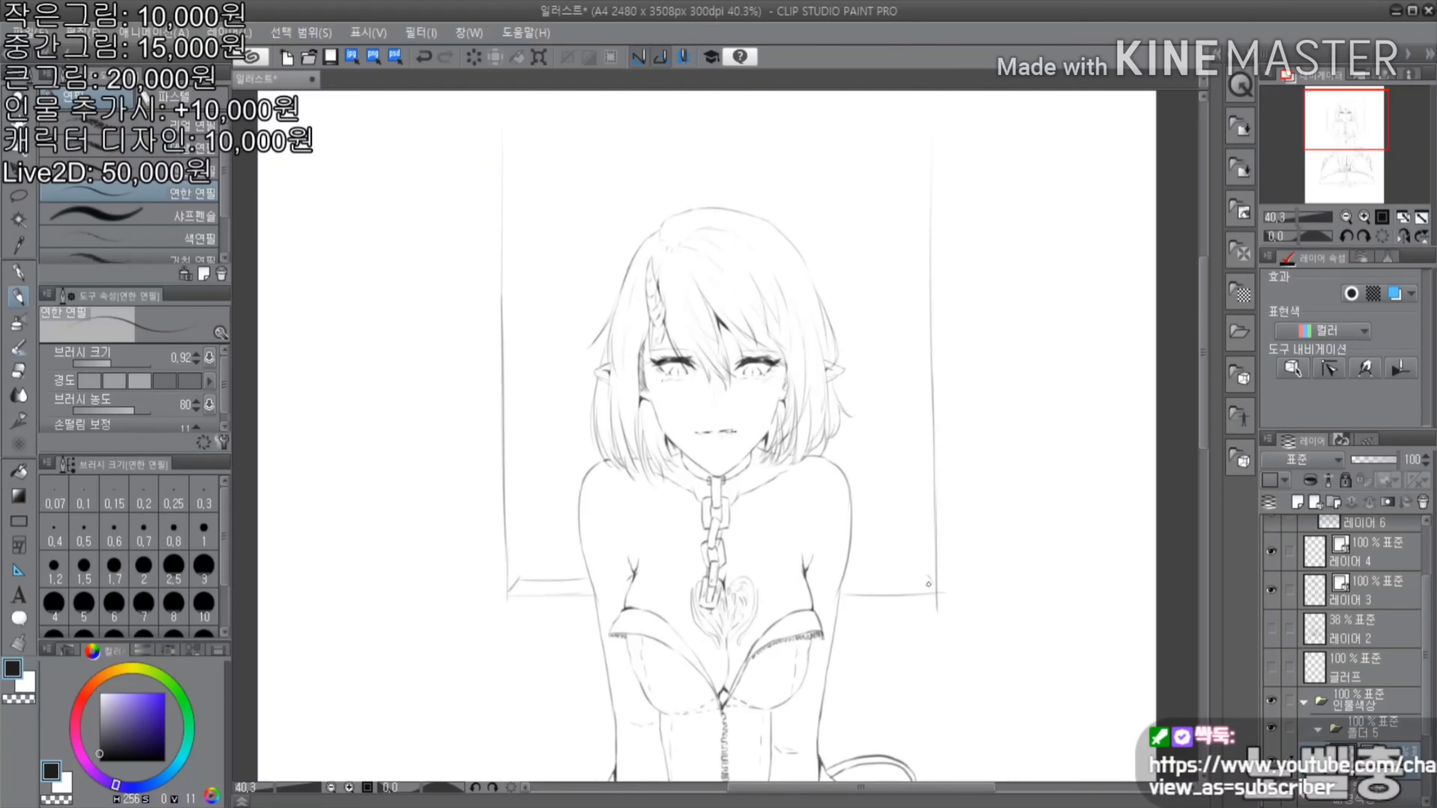
Add parallel sill lines and slanted corner strokes along the window's lower edge on both sides of the character
{"action": "scroll", "coordinate": [650, 621], "scroll_direction": "up", "scroll_amount": 3}
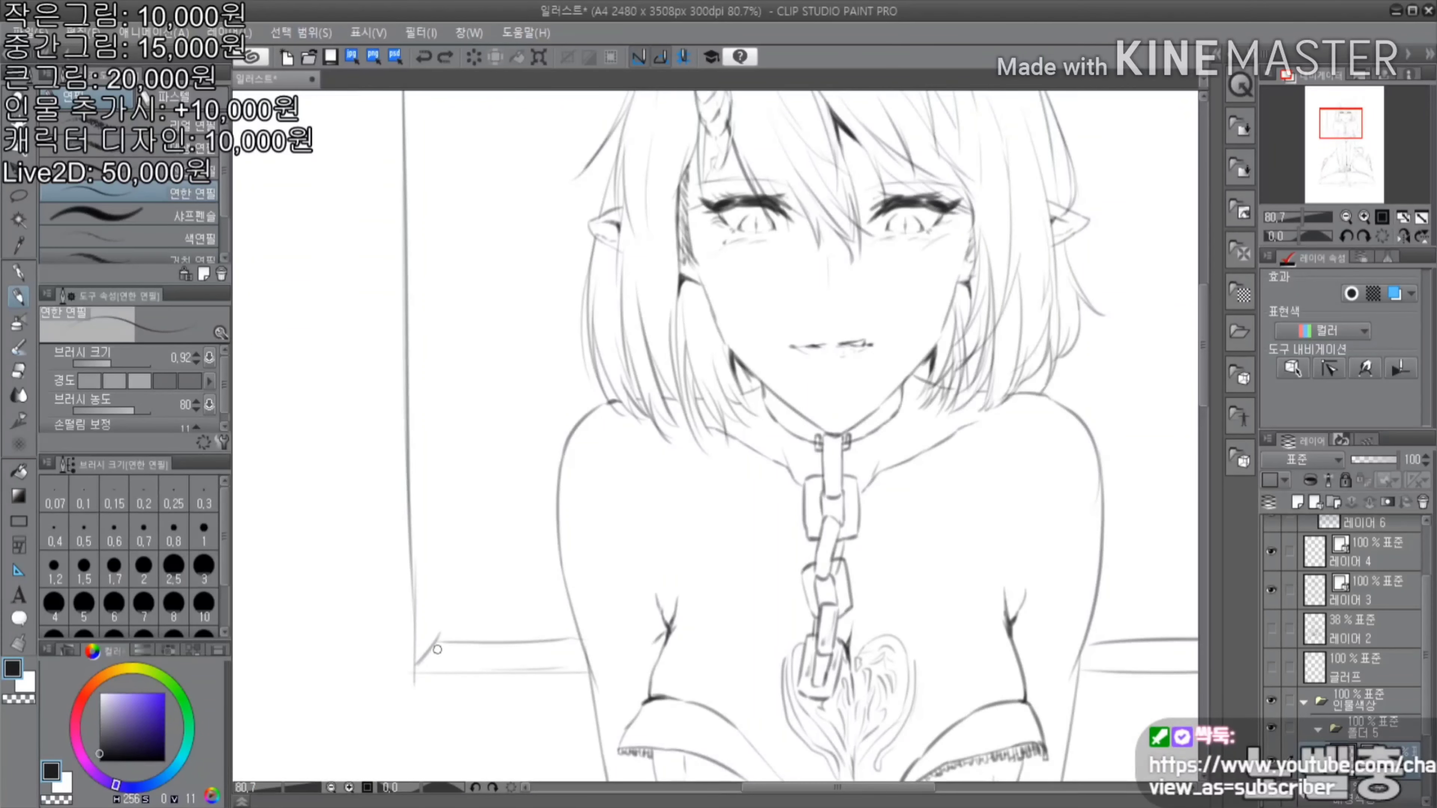
{"action": "scroll", "coordinate": [856, 507], "scroll_direction": "right", "scroll_amount": 5}
{"action": "scroll", "coordinate": [735, 567], "scroll_direction": "up", "scroll_amount": 2}
{"action": "left_click_drag", "start_coordinate": [441, 557], "coordinate": [735, 566]}
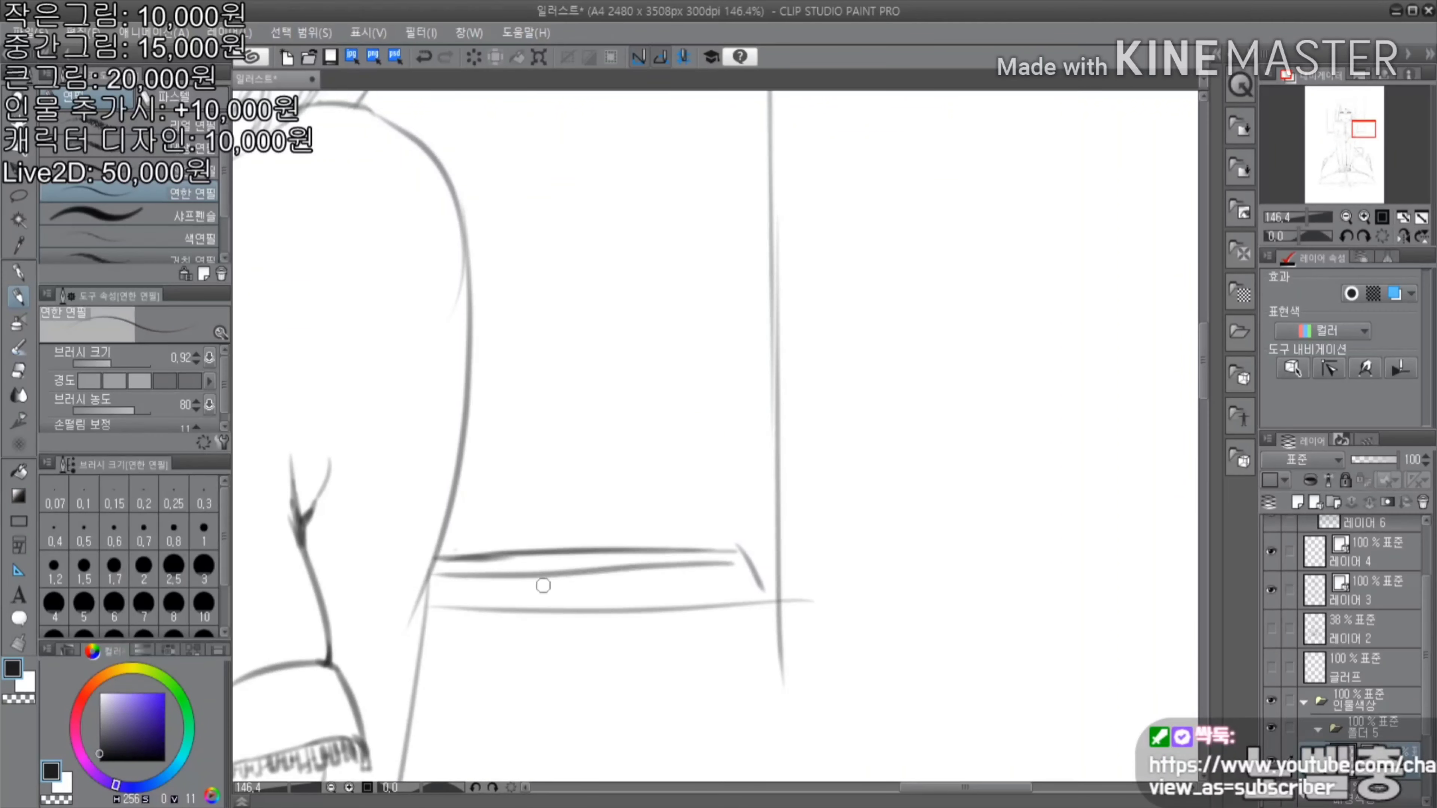
{"action": "left_click_drag", "start_coordinate": [430, 608], "coordinate": [737, 599]}
{"action": "scroll", "coordinate": [725, 573], "scroll_direction": "down", "scroll_amount": 5}
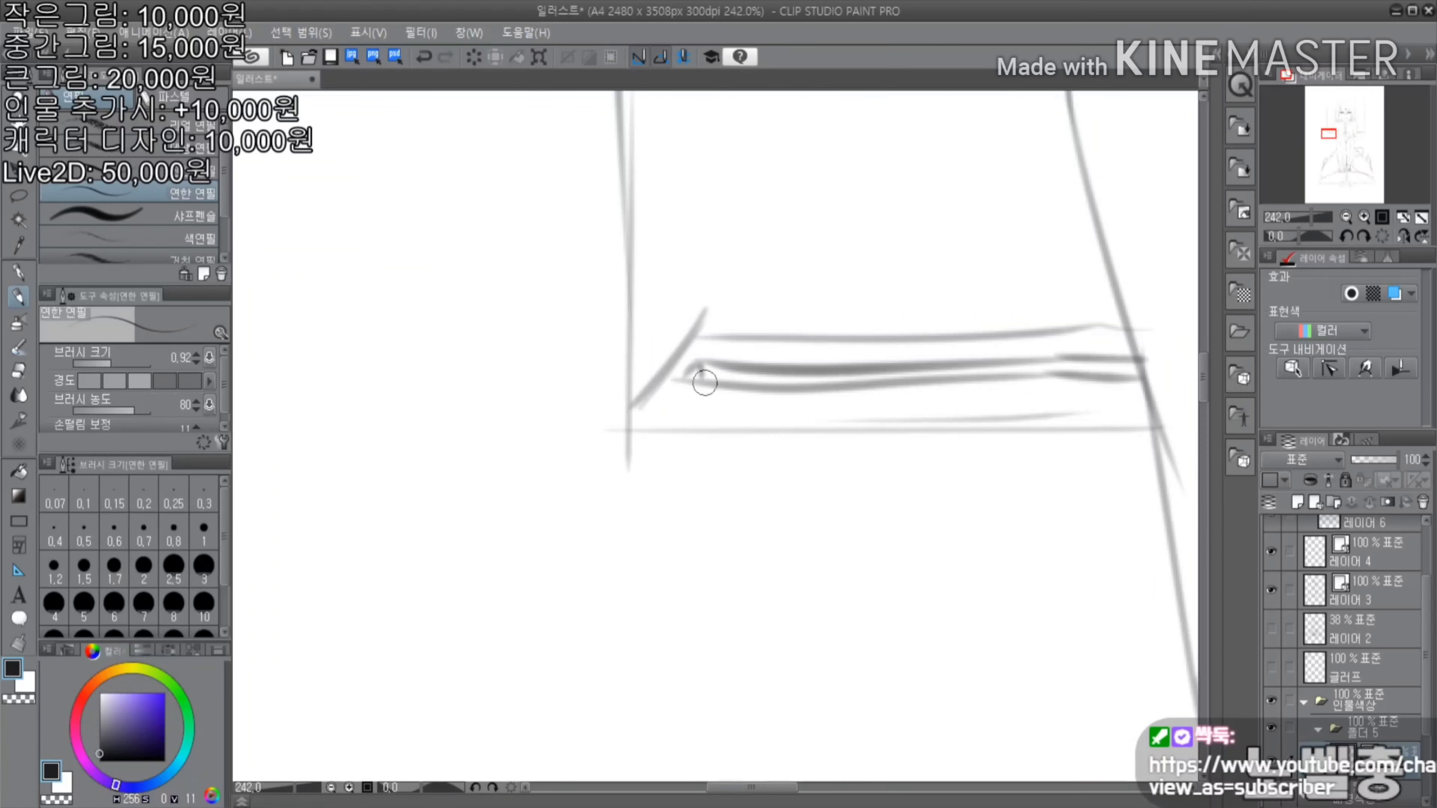
{"action": "scroll", "coordinate": [1026, 357], "scroll_direction": "down", "scroll_amount": 1}
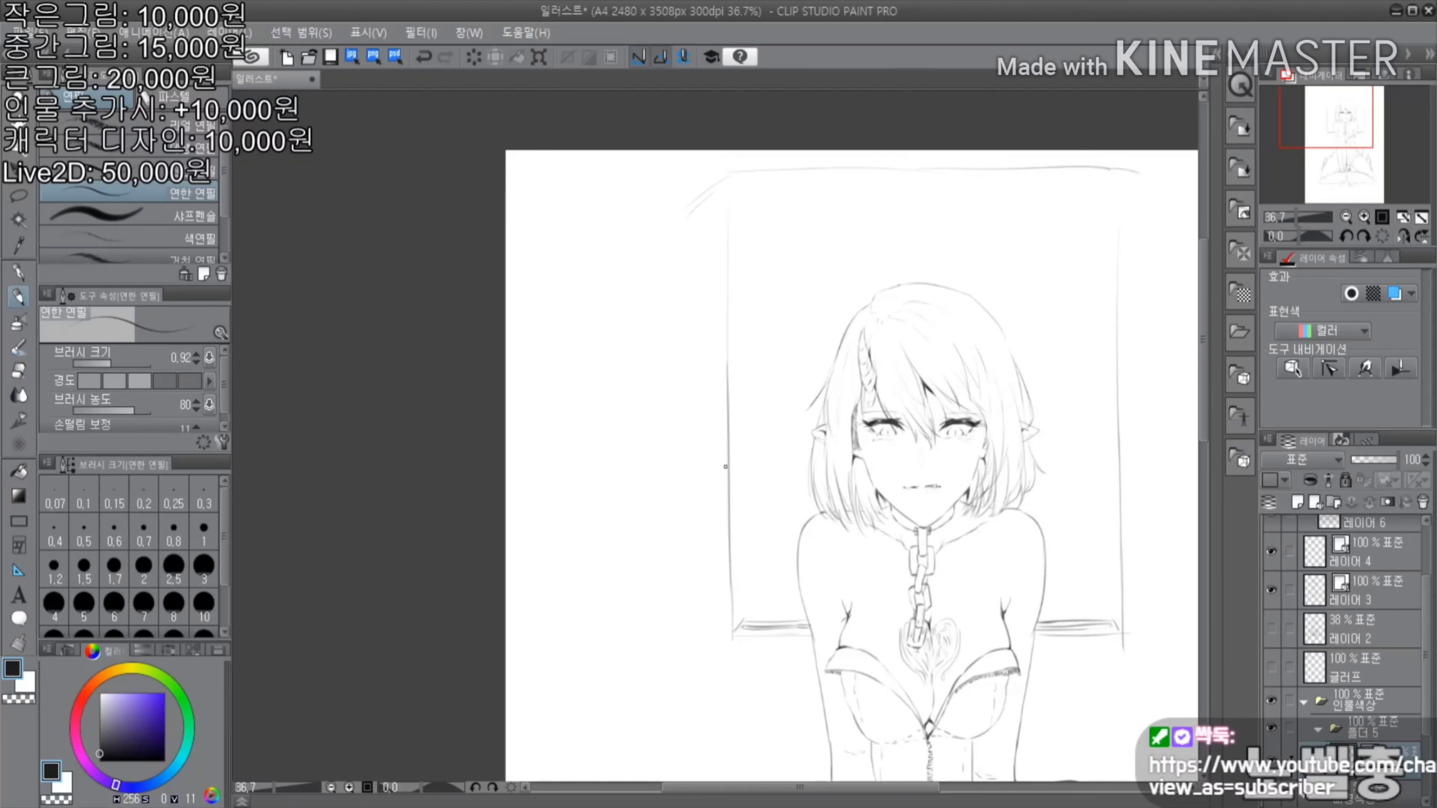
Sketch the left window panel swung open in perspective, with slanted upper and lower edges and a vertical outer edge
{"action": "left_click_drag", "start_coordinate": [714, 178], "coordinate": [595, 244]}
{"action": "left_click_drag", "start_coordinate": [592, 252], "coordinate": [594, 623]}
{"action": "left_click_drag", "start_coordinate": [602, 717], "coordinate": [736, 634]}
{"action": "scroll", "coordinate": [796, 156], "scroll_direction": "down", "scroll_amount": 1}
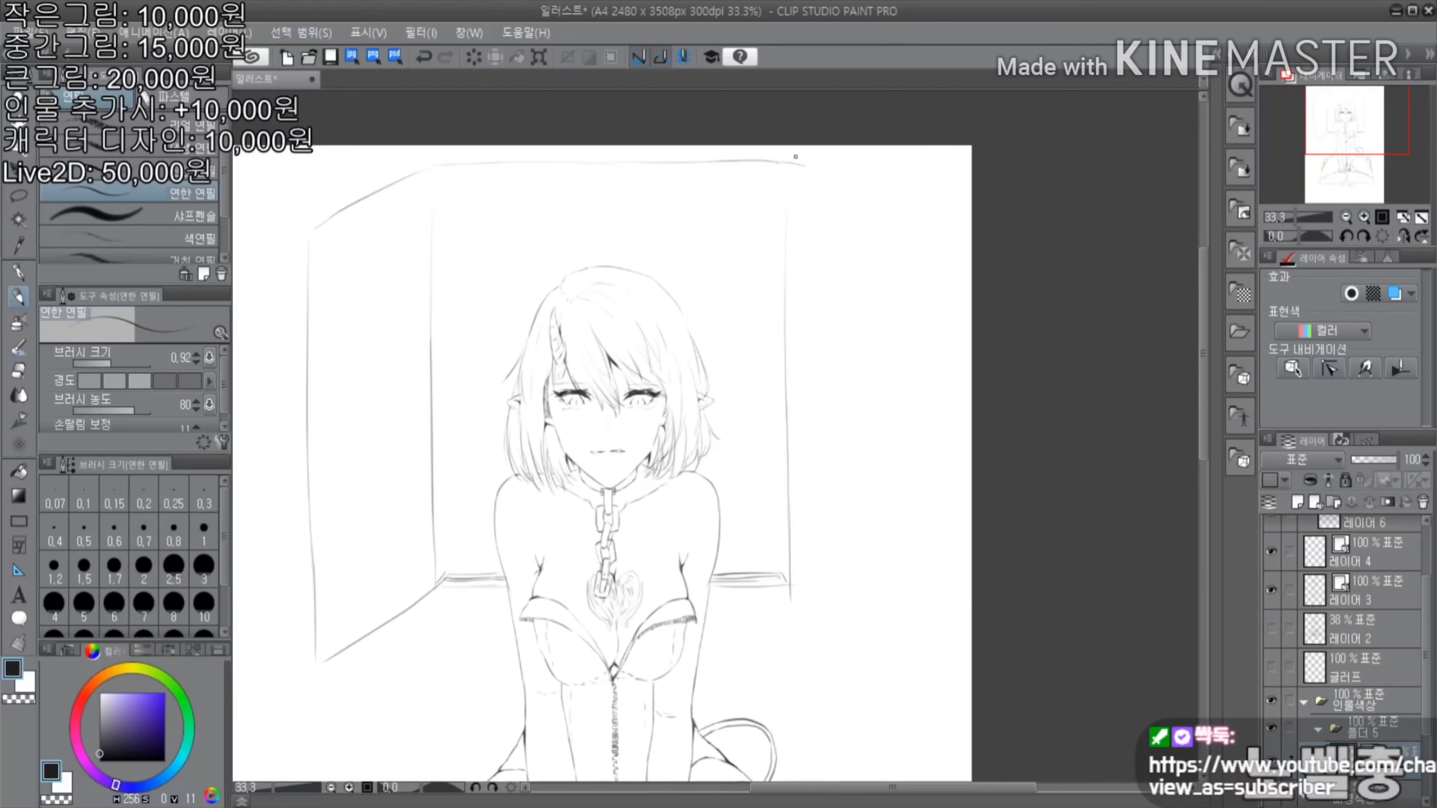
Undo the last stroke and sketch the matching right window panel swung open in perspective
{"action": "key", "text": "ctrl+z"}
{"action": "scroll", "coordinate": [410, 197], "scroll_direction": "up", "scroll_amount": 2}
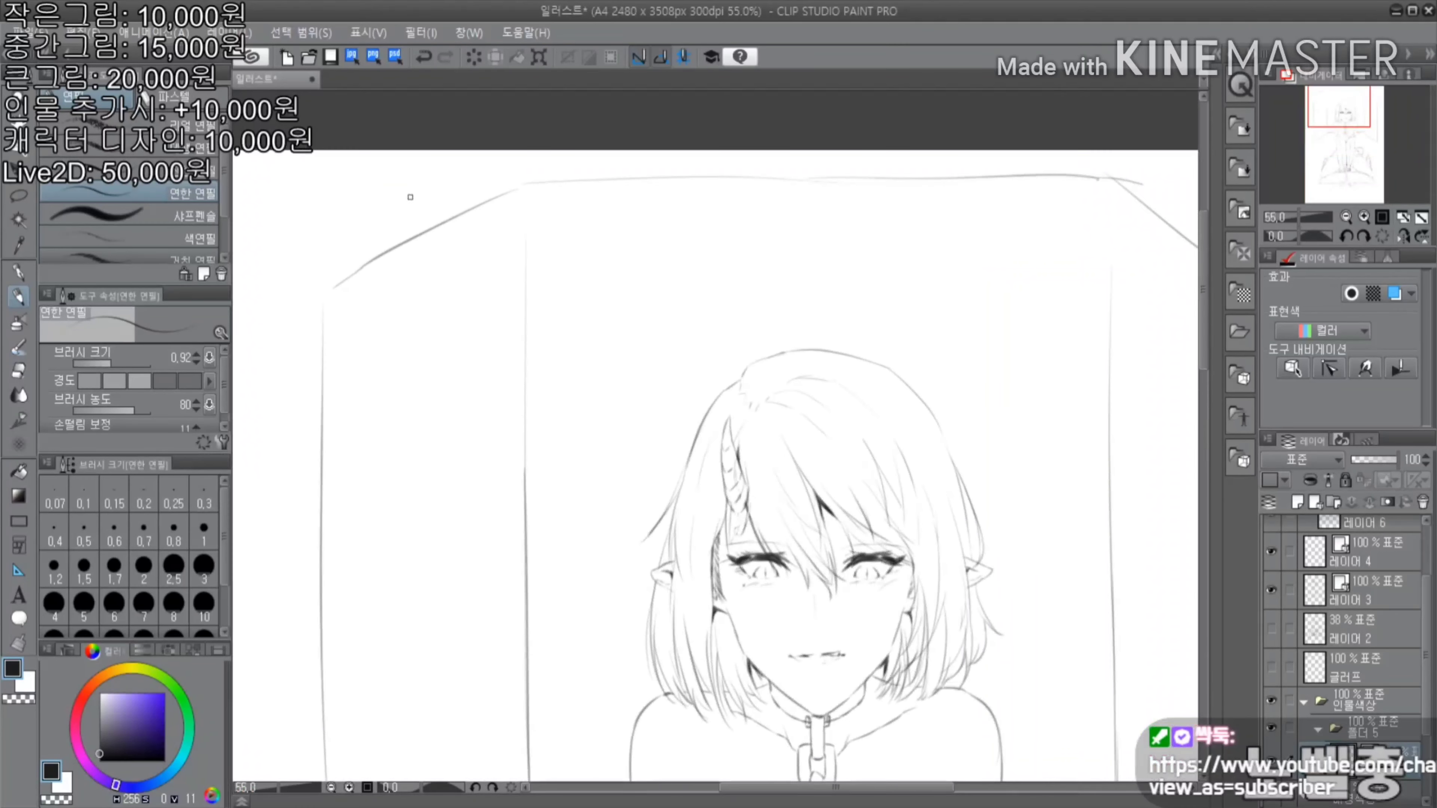
{"action": "scroll", "coordinate": [518, 298], "scroll_direction": "down", "scroll_amount": 5}
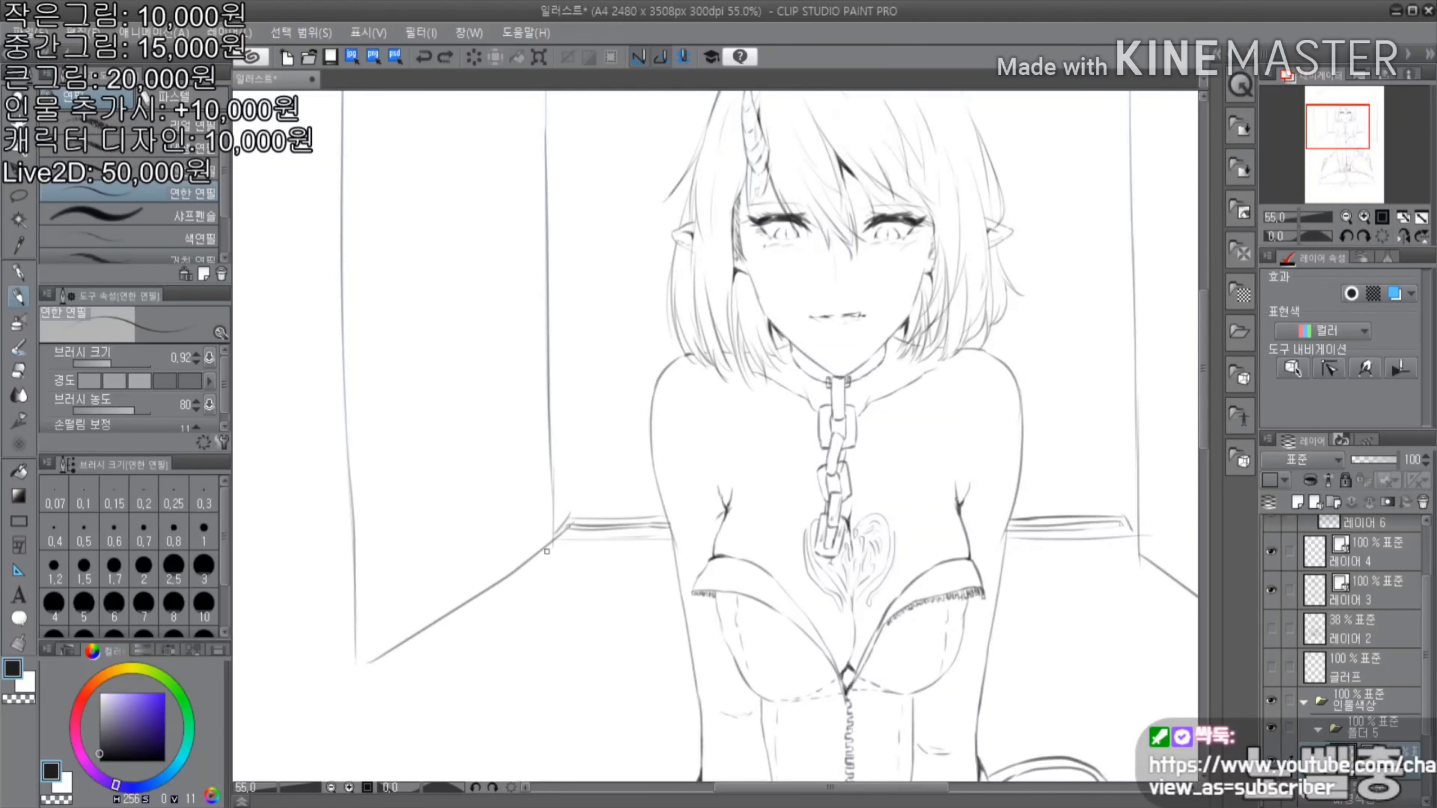
{"action": "scroll", "coordinate": [569, 485], "scroll_direction": "down", "scroll_amount": 2}
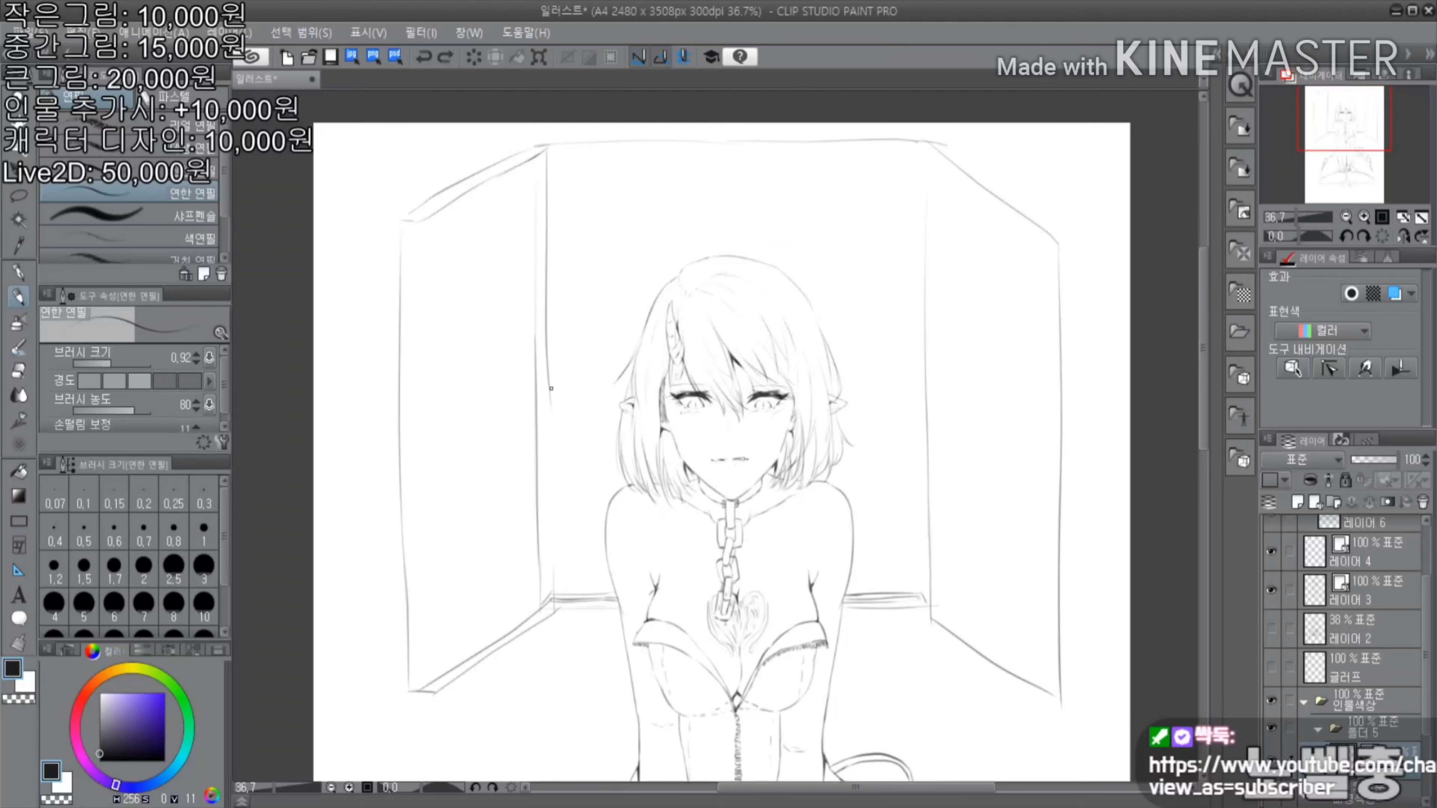
Undo the last stroke and give both open window panels thickness with parallel lines along their edges
{"action": "key", "text": "ctrl+z"}
{"action": "scroll", "coordinate": [406, 187], "scroll_direction": "up", "scroll_amount": 1}
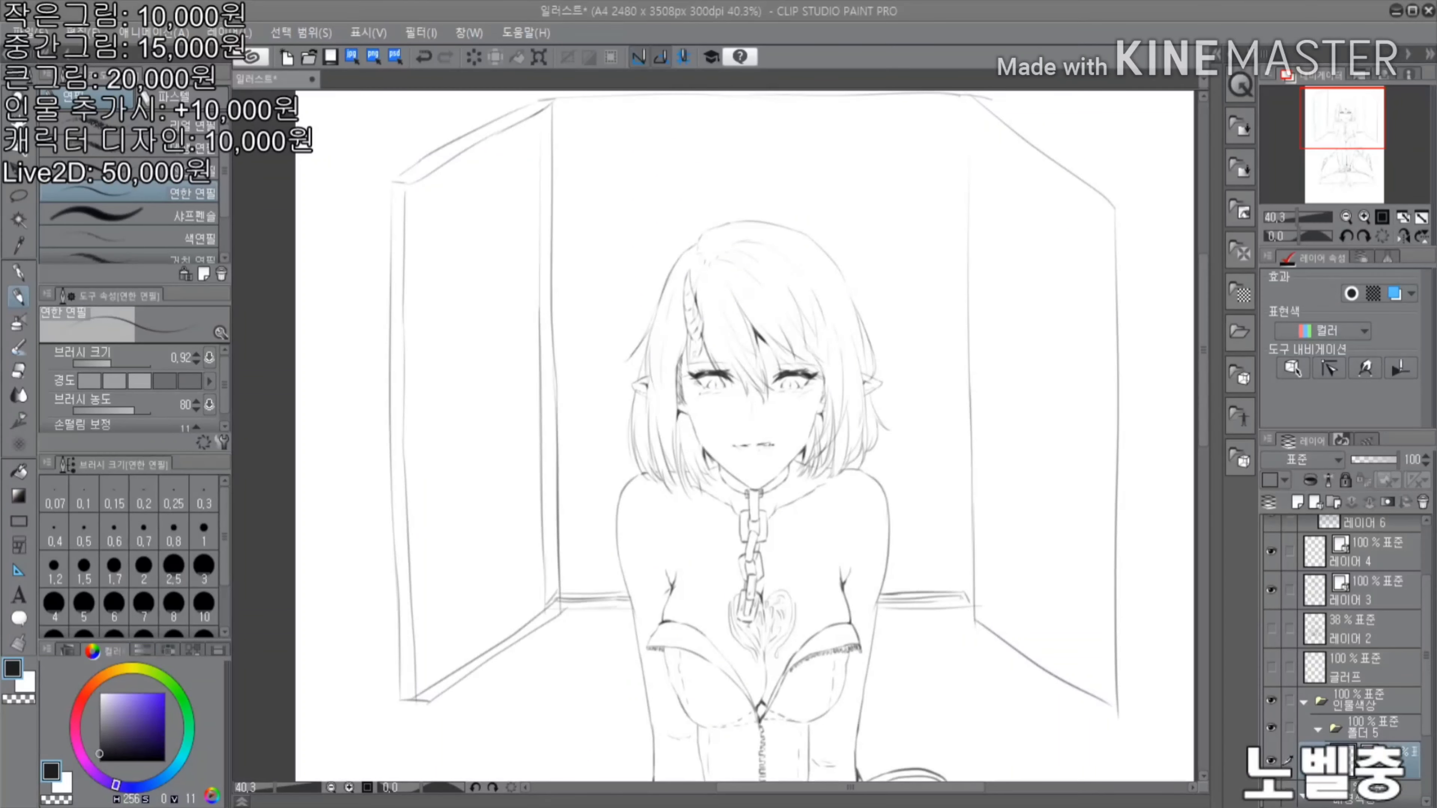
{"action": "scroll", "coordinate": [923, 175], "scroll_direction": "down", "scroll_amount": 1}
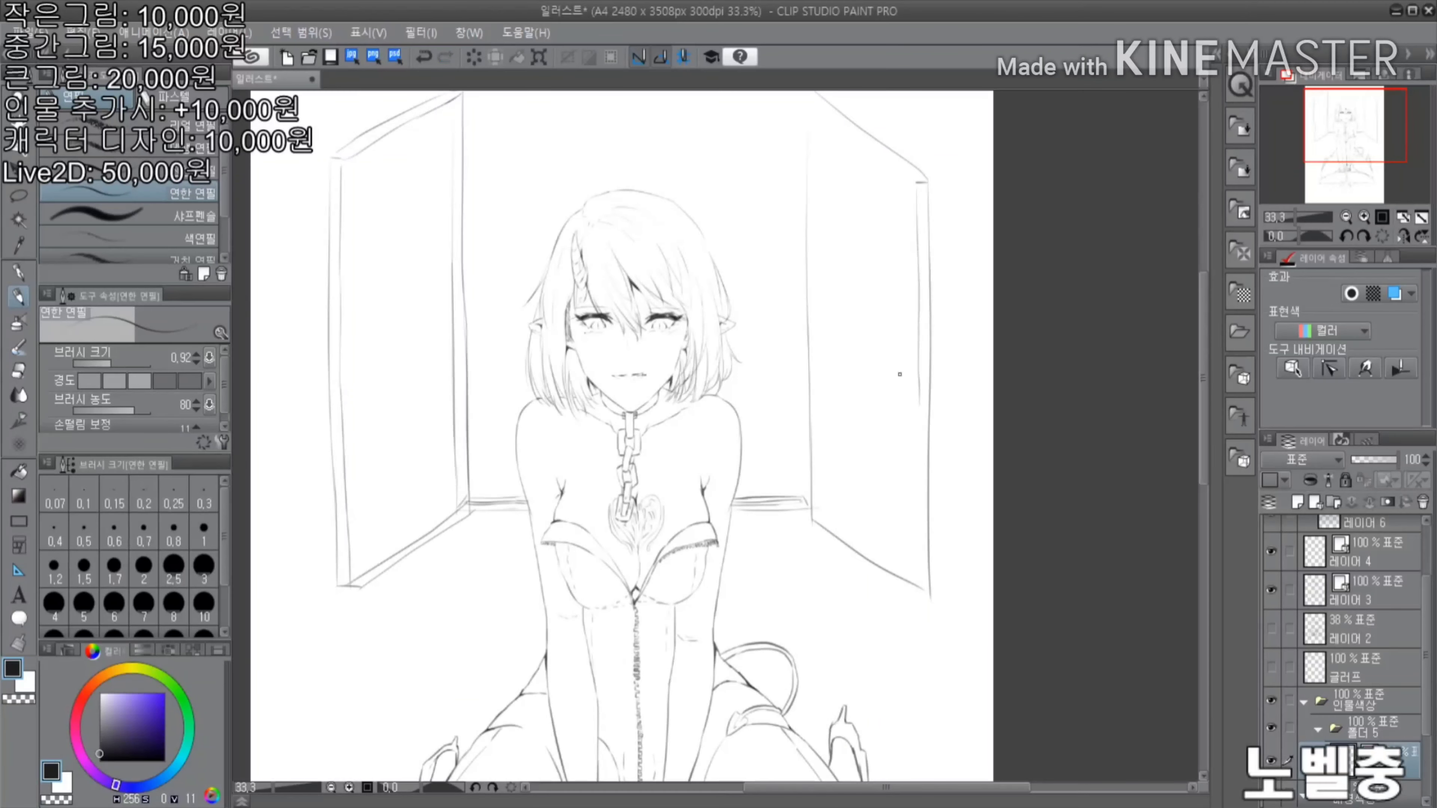
{"action": "scroll", "coordinate": [931, 604], "scroll_direction": "up", "scroll_amount": 1}
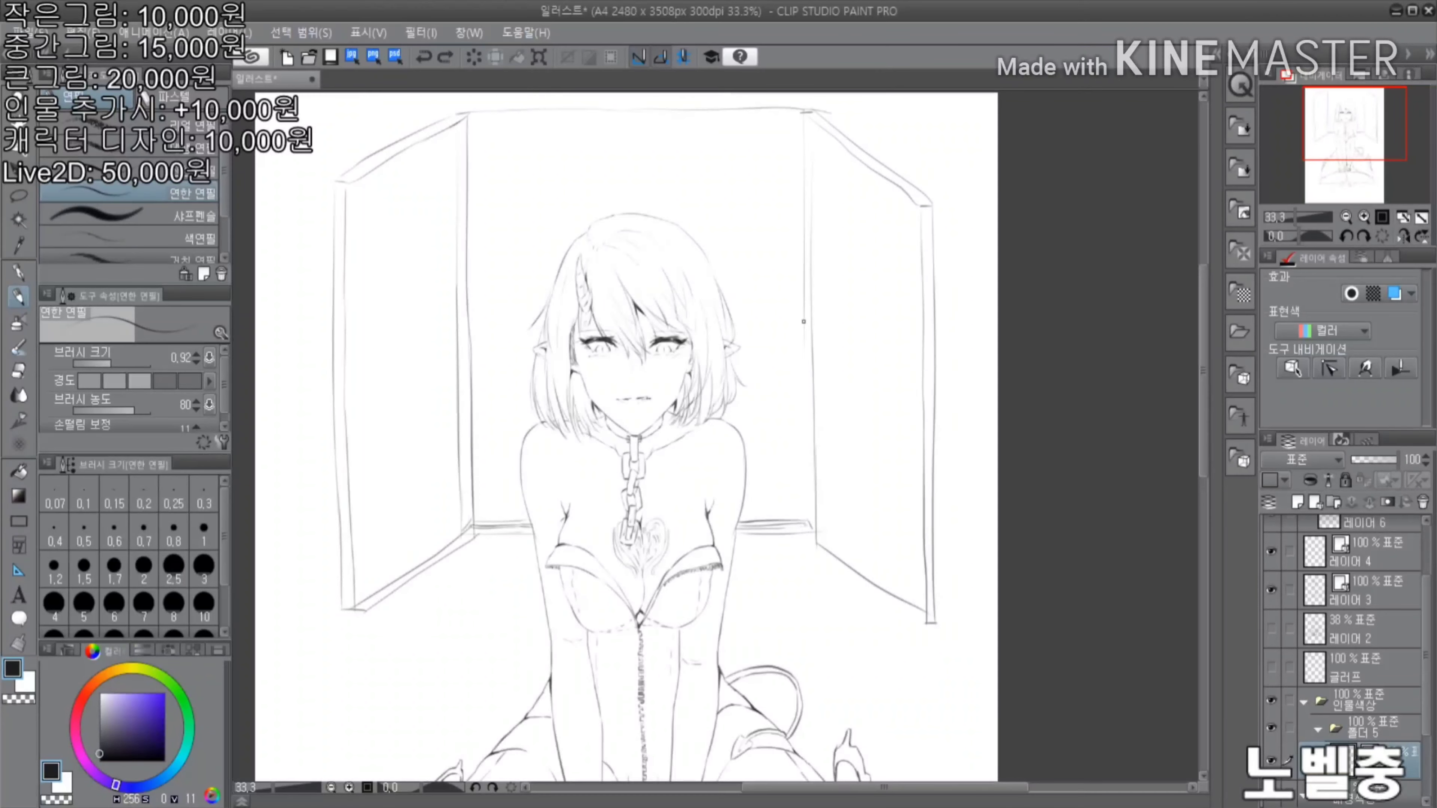
{"action": "scroll", "coordinate": [706, 257], "scroll_direction": "down", "scroll_amount": 1}
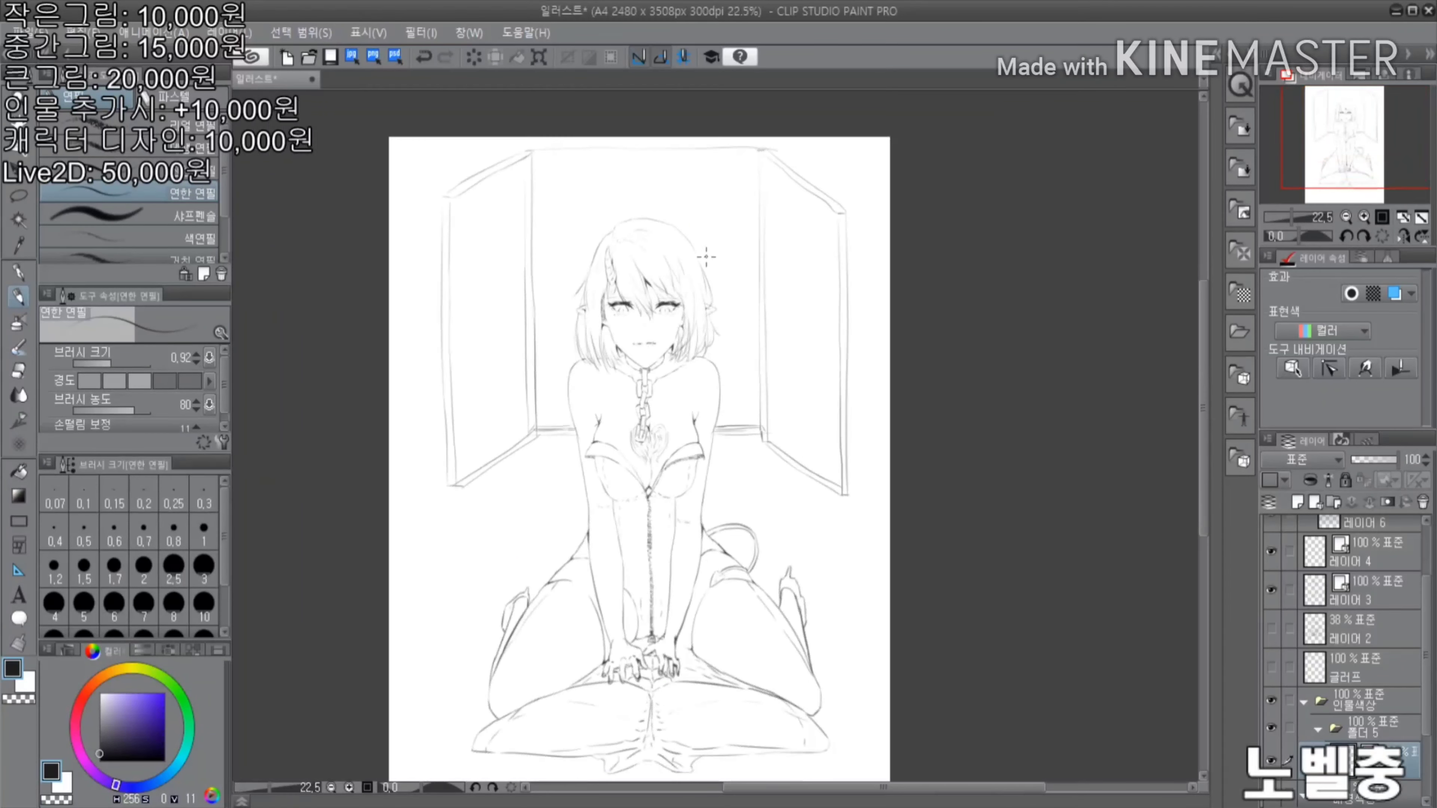
Draw inner frame lines inside the left and right window panels to outline the panes
{"action": "scroll", "coordinate": [399, 189], "scroll_direction": "up", "scroll_amount": 2}
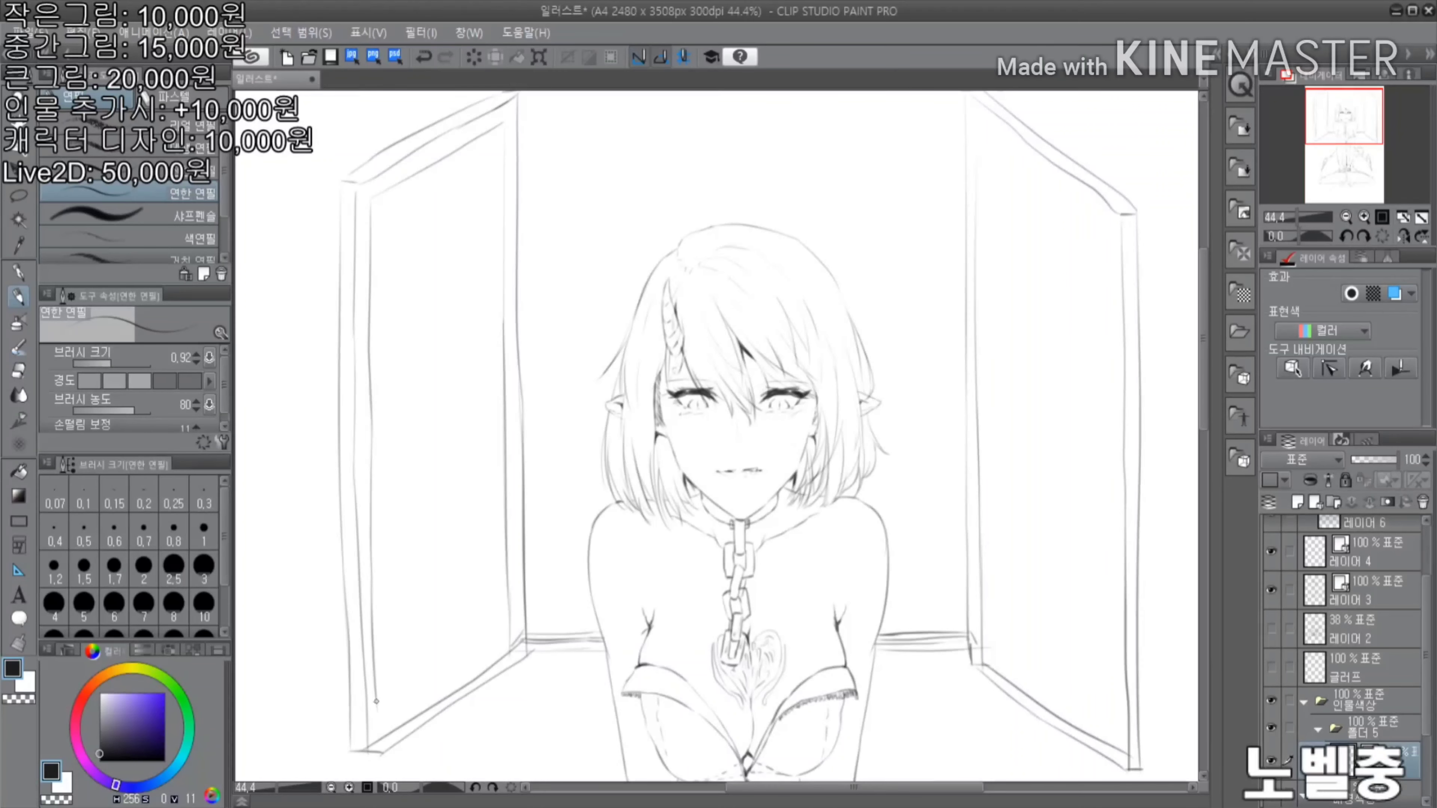
{"action": "scroll", "coordinate": [796, 189], "scroll_direction": "down", "scroll_amount": 1}
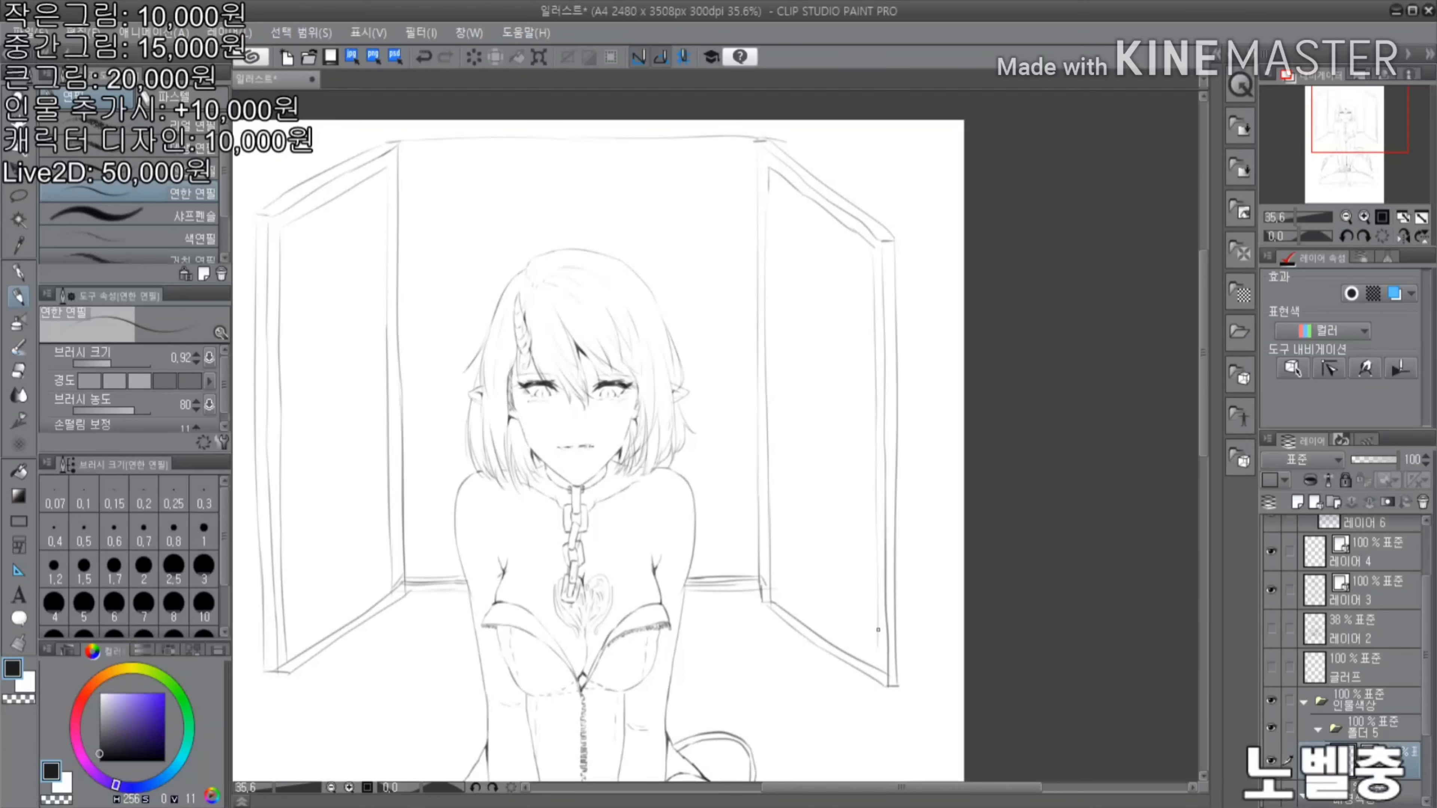
{"action": "scroll", "coordinate": [817, 204], "scroll_direction": "up", "scroll_amount": 1}
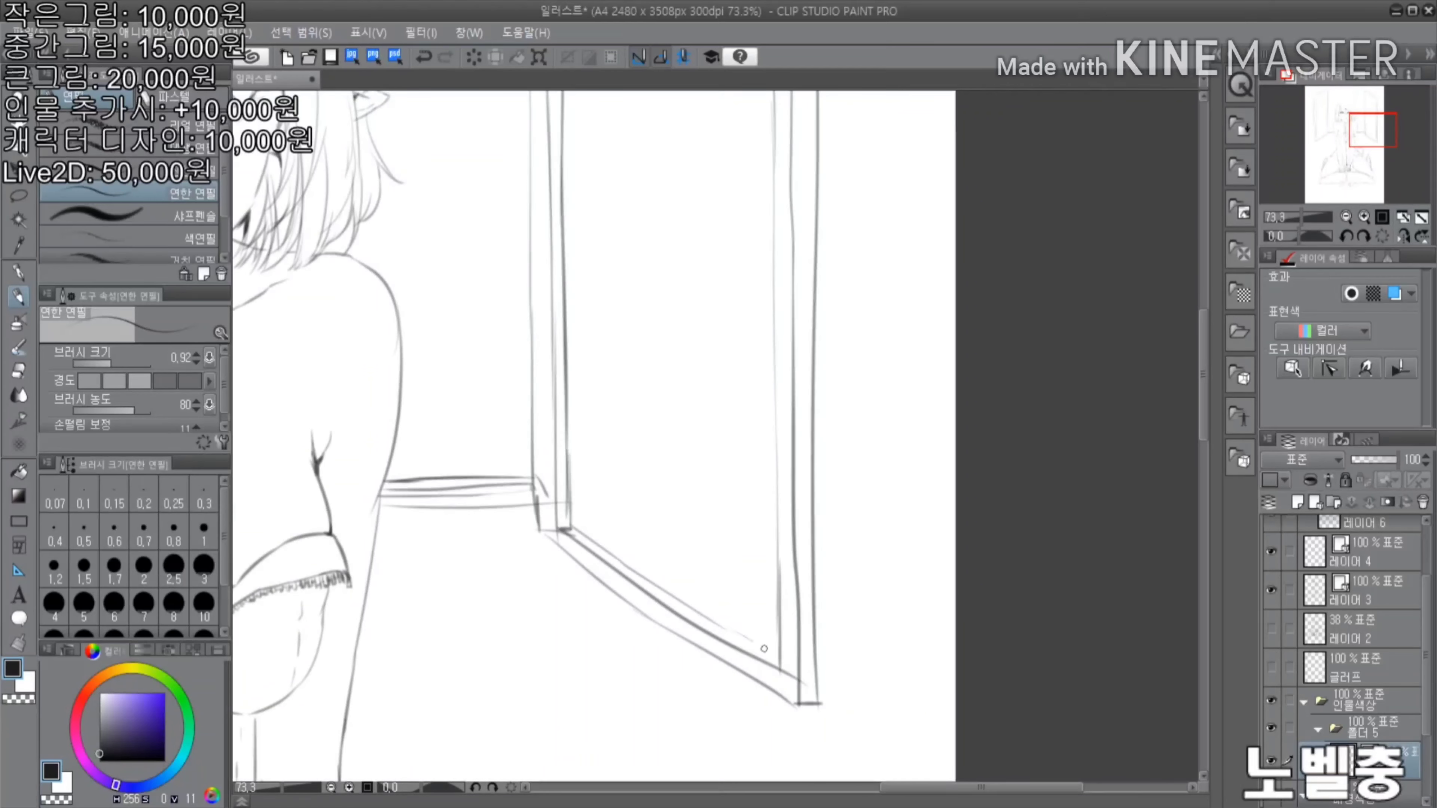
Draw horizontal wall lines on both sides of the window and vertical plank lines between them
{"action": "scroll", "coordinate": [805, 587], "scroll_direction": "down", "scroll_amount": 4}
{"action": "scroll", "coordinate": [998, 515], "scroll_direction": "up", "scroll_amount": 2}
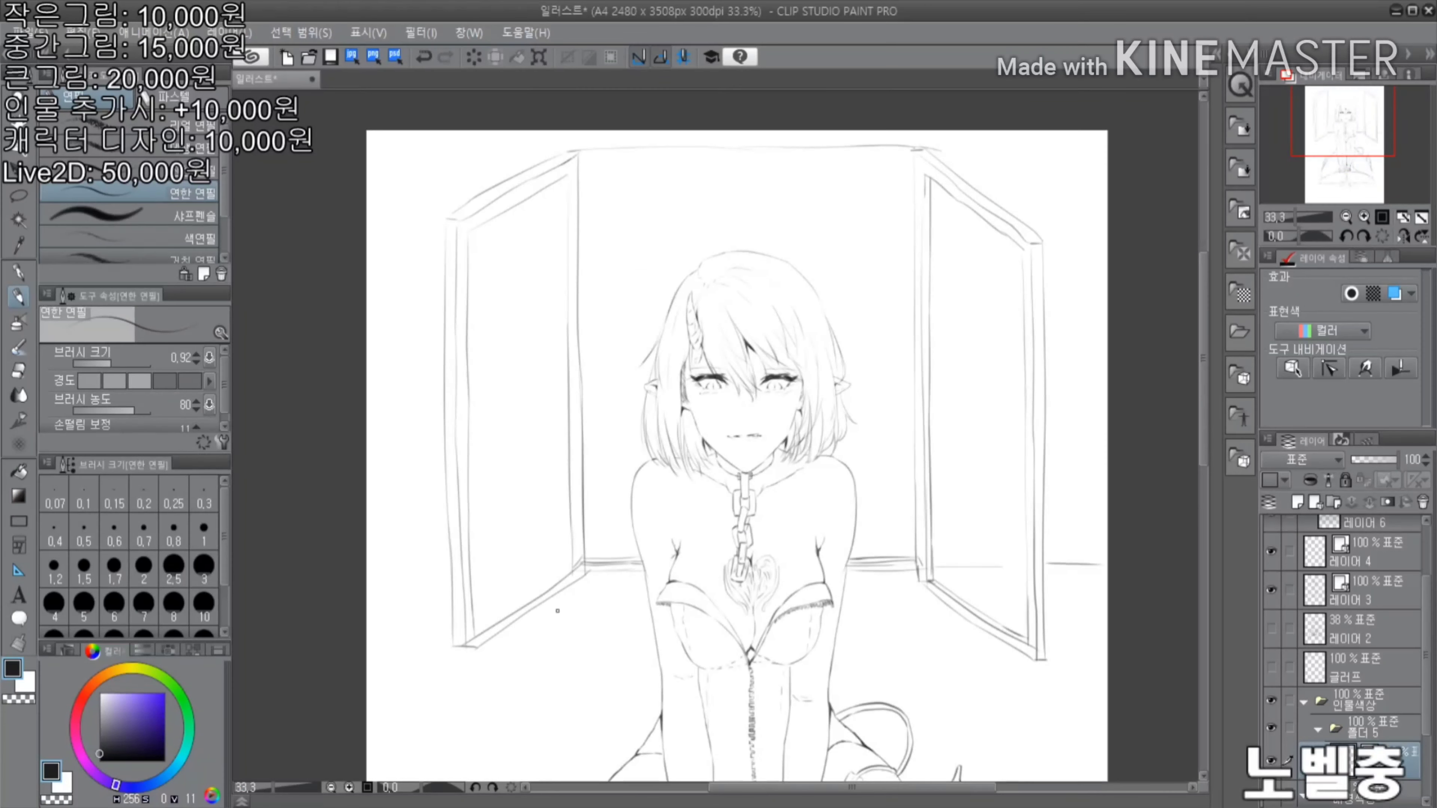
{"action": "left_click_drag", "start_coordinate": [351, 573], "coordinate": [445, 573]}
{"action": "scroll", "coordinate": [599, 554], "scroll_direction": "down", "scroll_amount": 2}
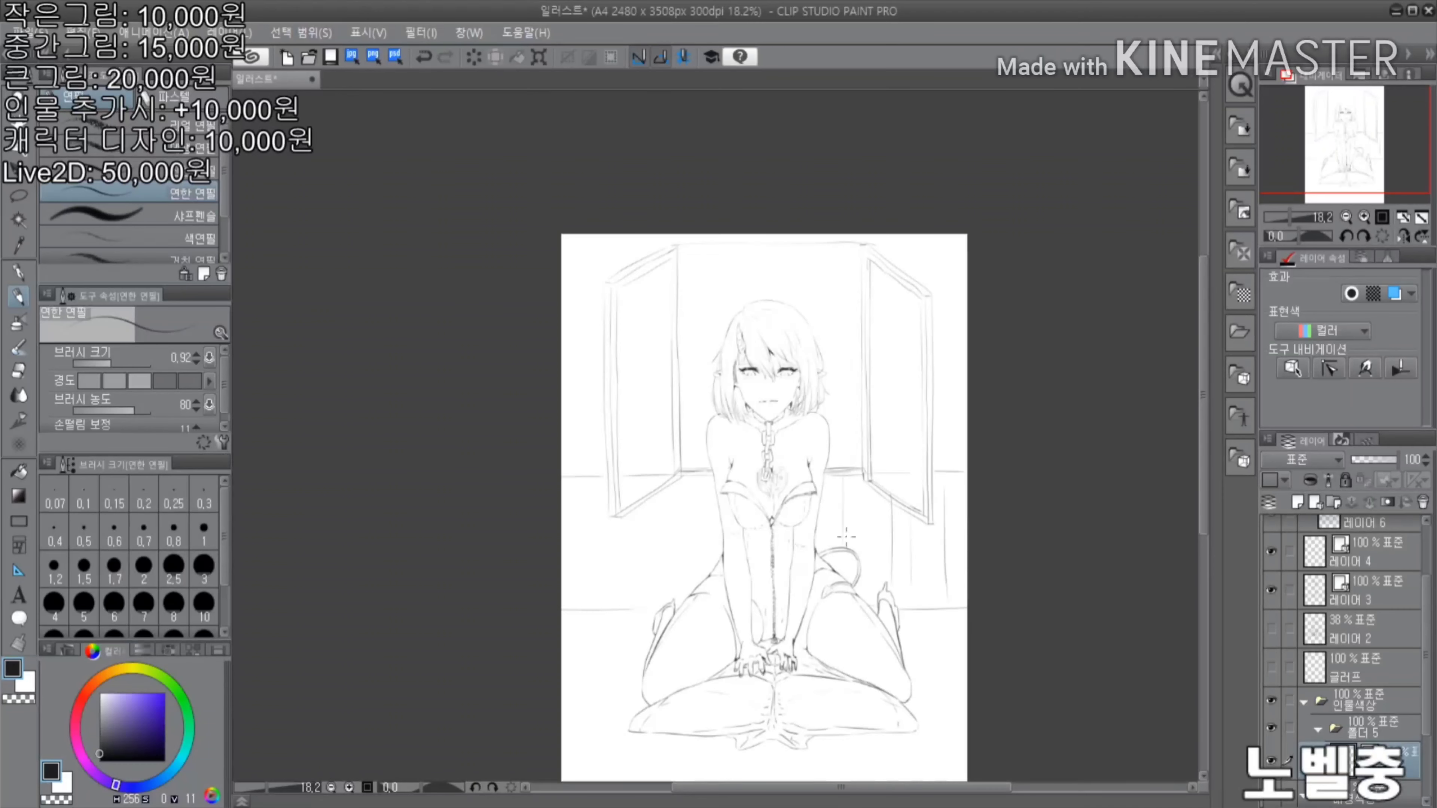
{"action": "scroll", "coordinate": [639, 535], "scroll_direction": "down", "scroll_amount": 1}
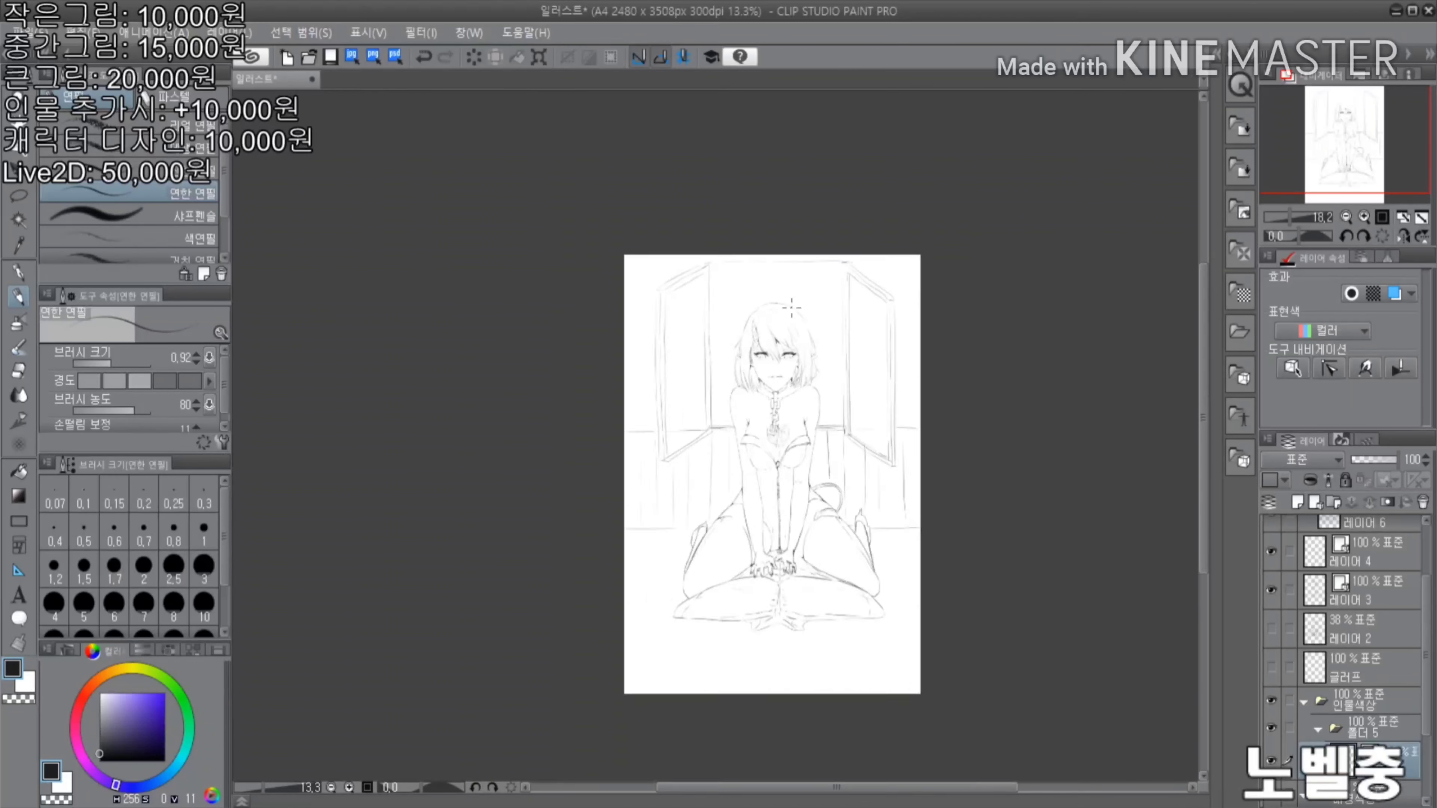
Sketch a horizontal rod above the window opening with small curved caps at both ends
{"action": "scroll", "coordinate": [747, 256], "scroll_direction": "up", "scroll_amount": 4}
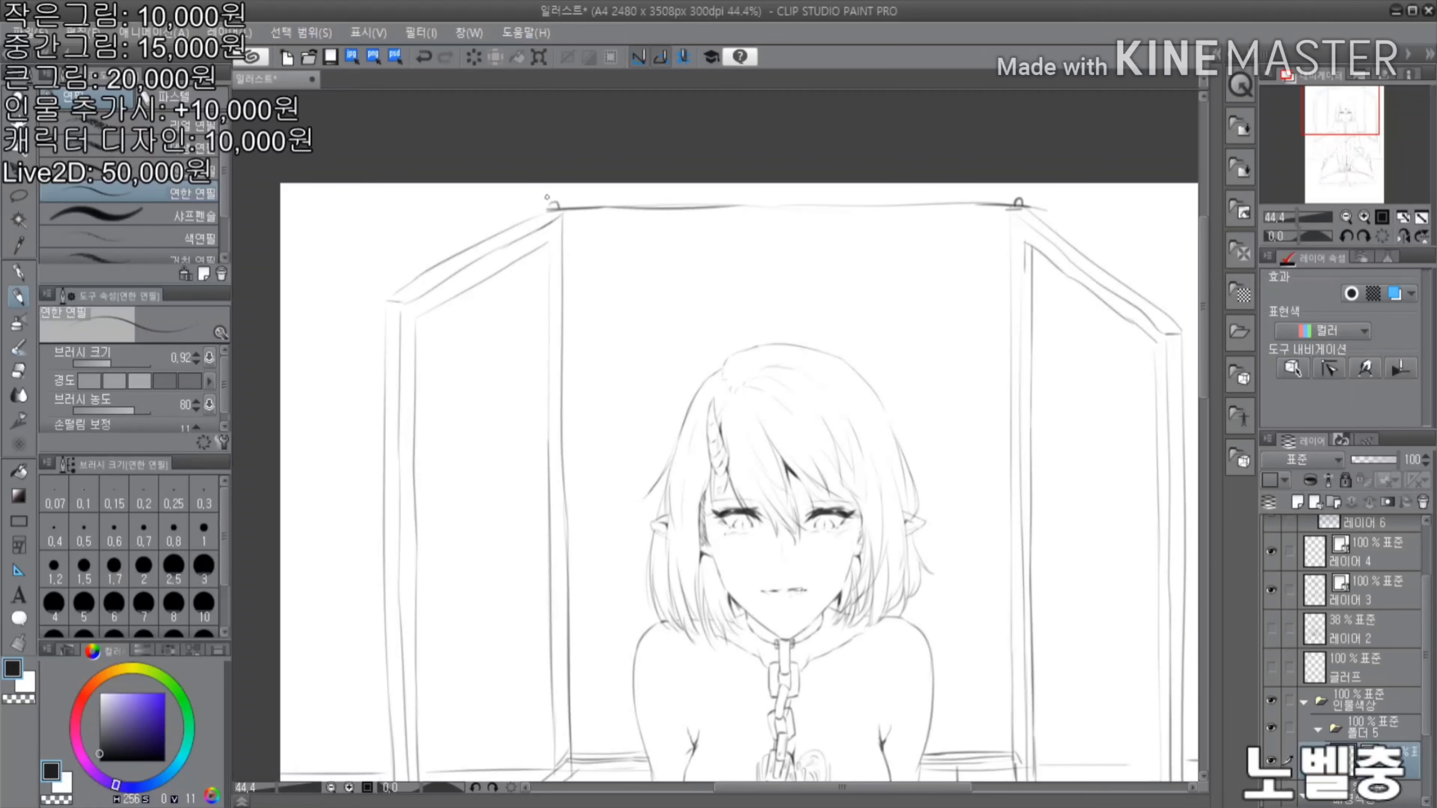
{"action": "scroll", "coordinate": [900, 153], "scroll_direction": "up", "scroll_amount": 2}
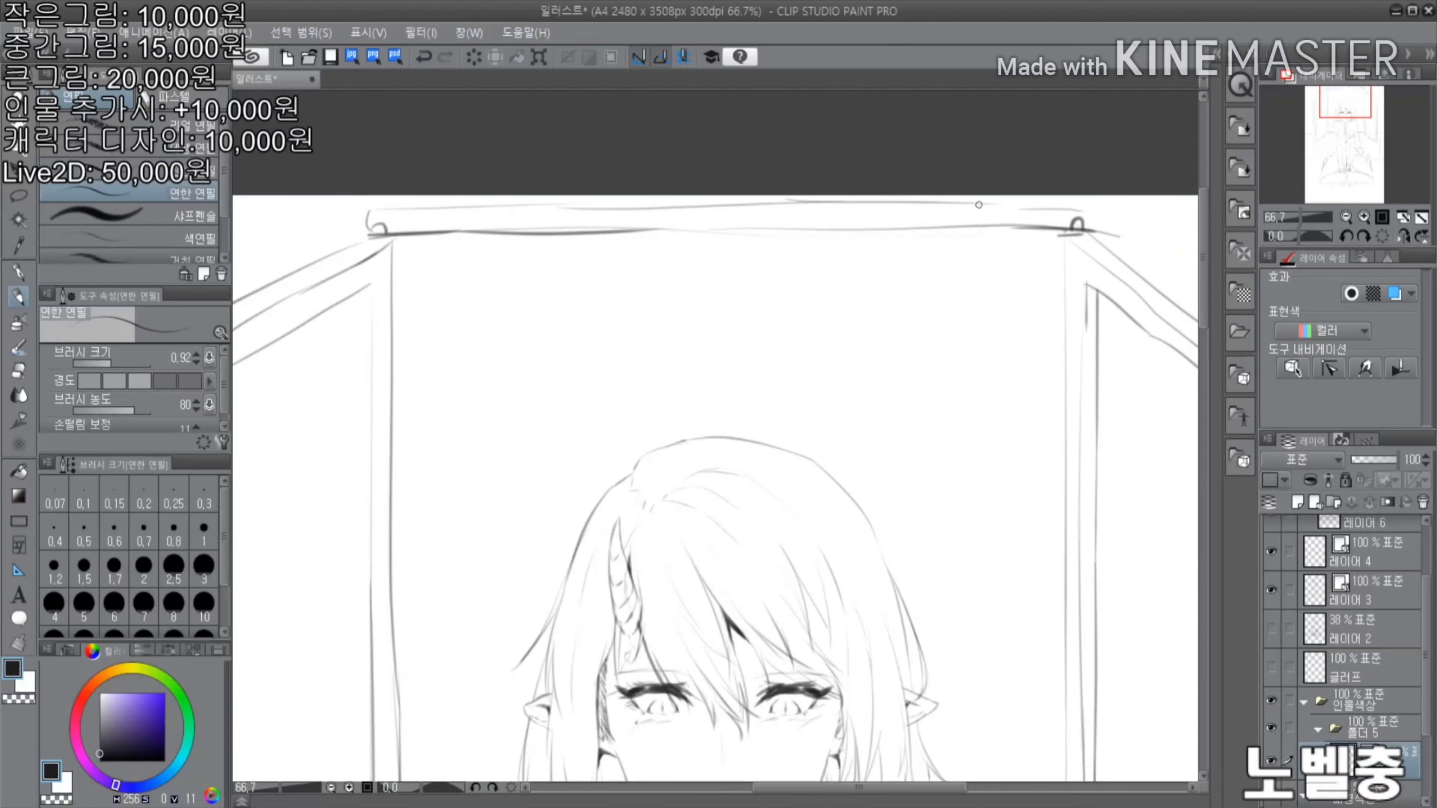
{"action": "scroll", "coordinate": [979, 204], "scroll_direction": "down", "scroll_amount": 2}
{"action": "scroll", "coordinate": [449, 196], "scroll_direction": "up", "scroll_amount": 3}
{"action": "scroll", "coordinate": [850, 199], "scroll_direction": "down", "scroll_amount": 2}
{"action": "scroll", "coordinate": [850, 199], "scroll_direction": "up", "scroll_amount": 2}
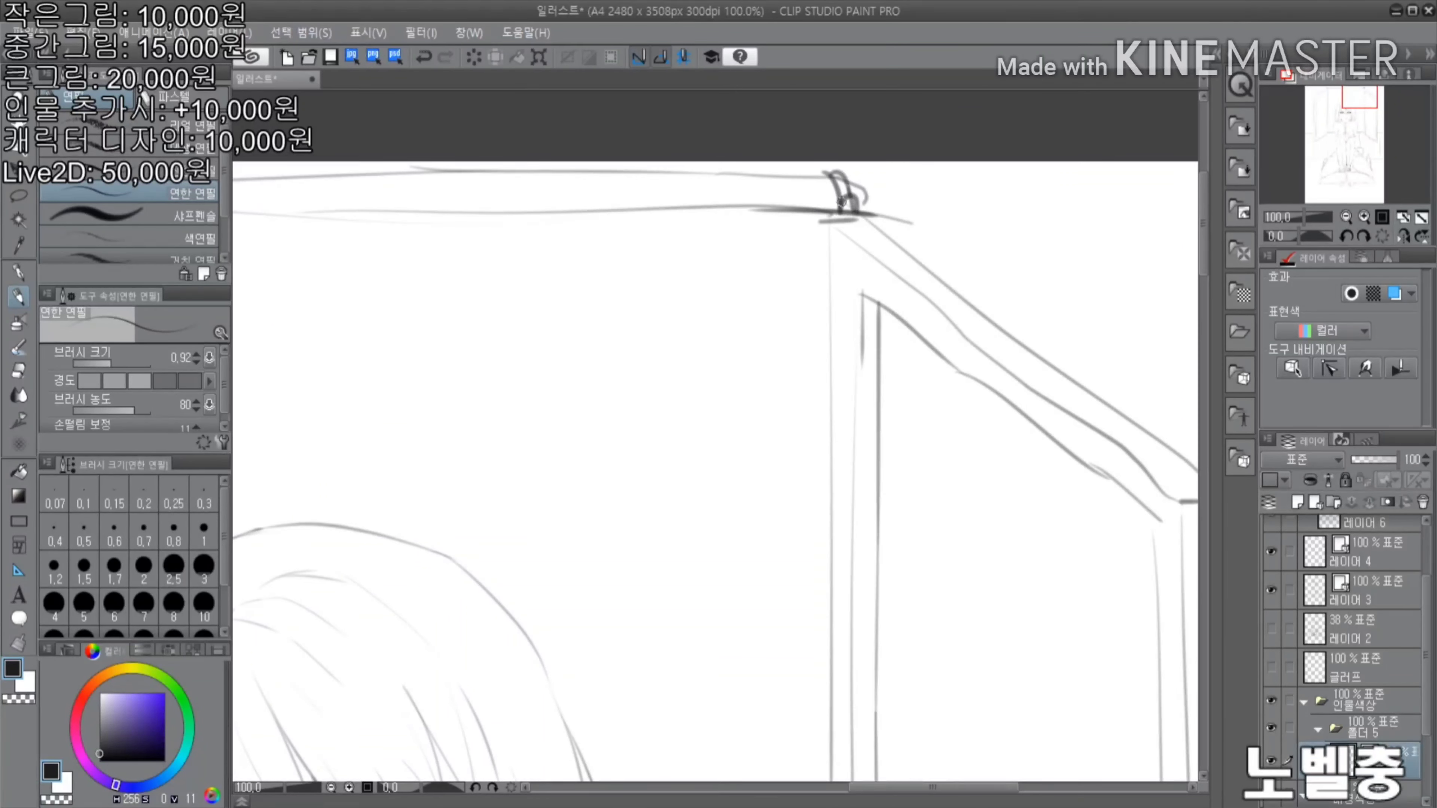
Draw ring bands near both ends of the rod above the window and finish its ends with rounded tips
{"action": "scroll", "coordinate": [841, 201], "scroll_direction": "down", "scroll_amount": 3}
{"action": "scroll", "coordinate": [607, 202], "scroll_direction": "up", "scroll_amount": 2}
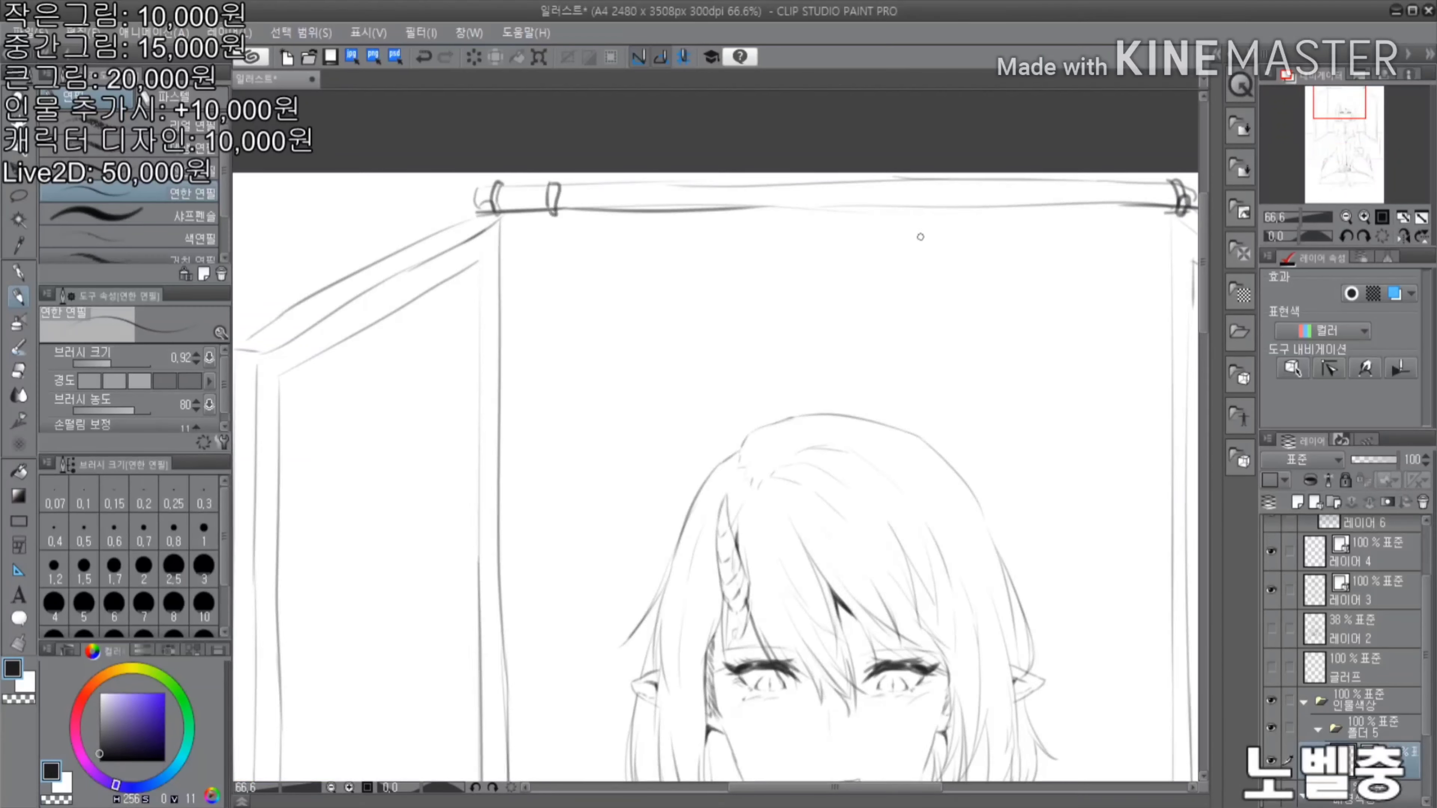
{"action": "scroll", "coordinate": [921, 236], "scroll_direction": "down", "scroll_amount": 1}
{"action": "scroll", "coordinate": [929, 170], "scroll_direction": "down", "scroll_amount": 3}
{"action": "scroll", "coordinate": [600, 177], "scroll_direction": "up", "scroll_amount": 4}
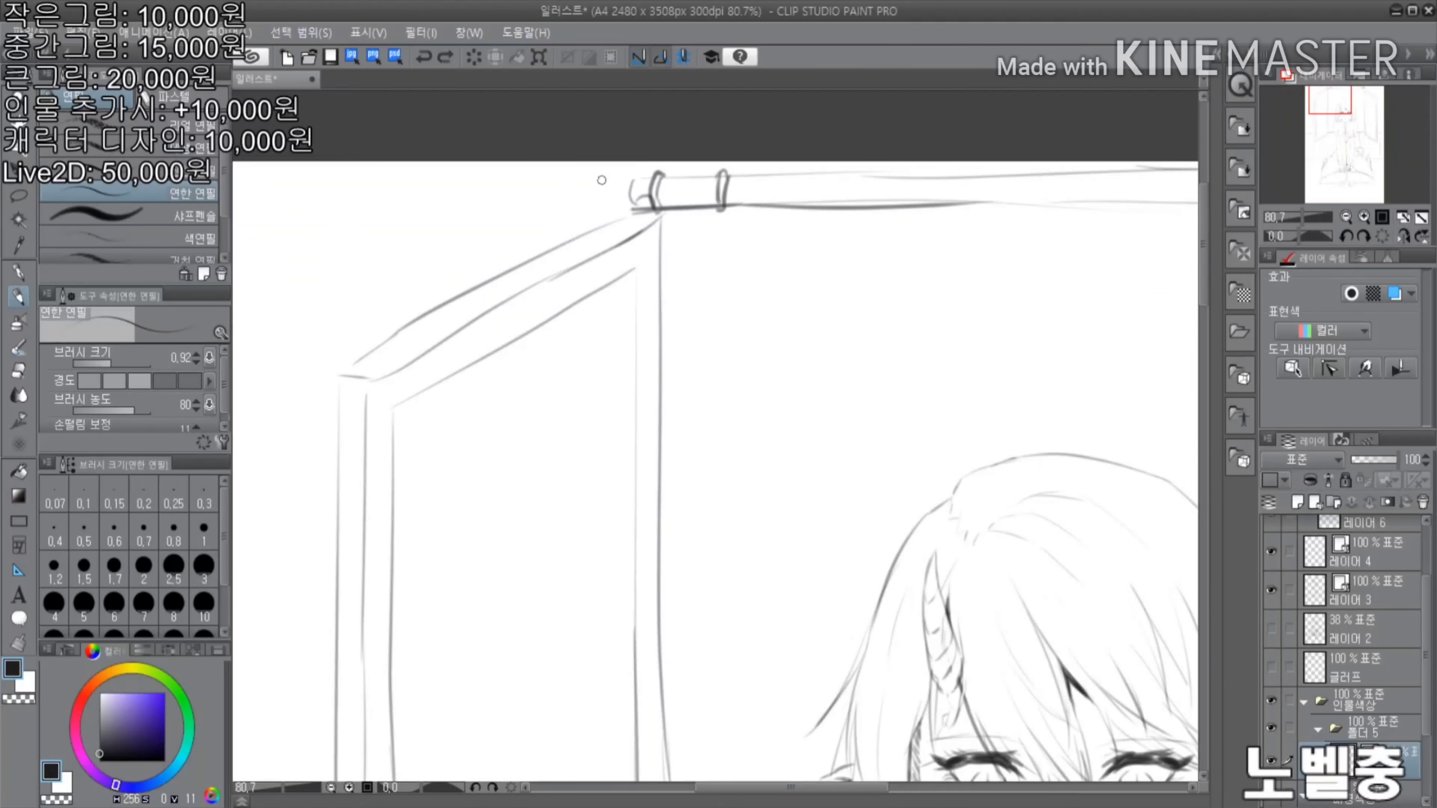
{"action": "scroll", "coordinate": [599, 192], "scroll_direction": "down", "scroll_amount": 2}
{"action": "scroll", "coordinate": [761, 151], "scroll_direction": "up", "scroll_amount": 2}
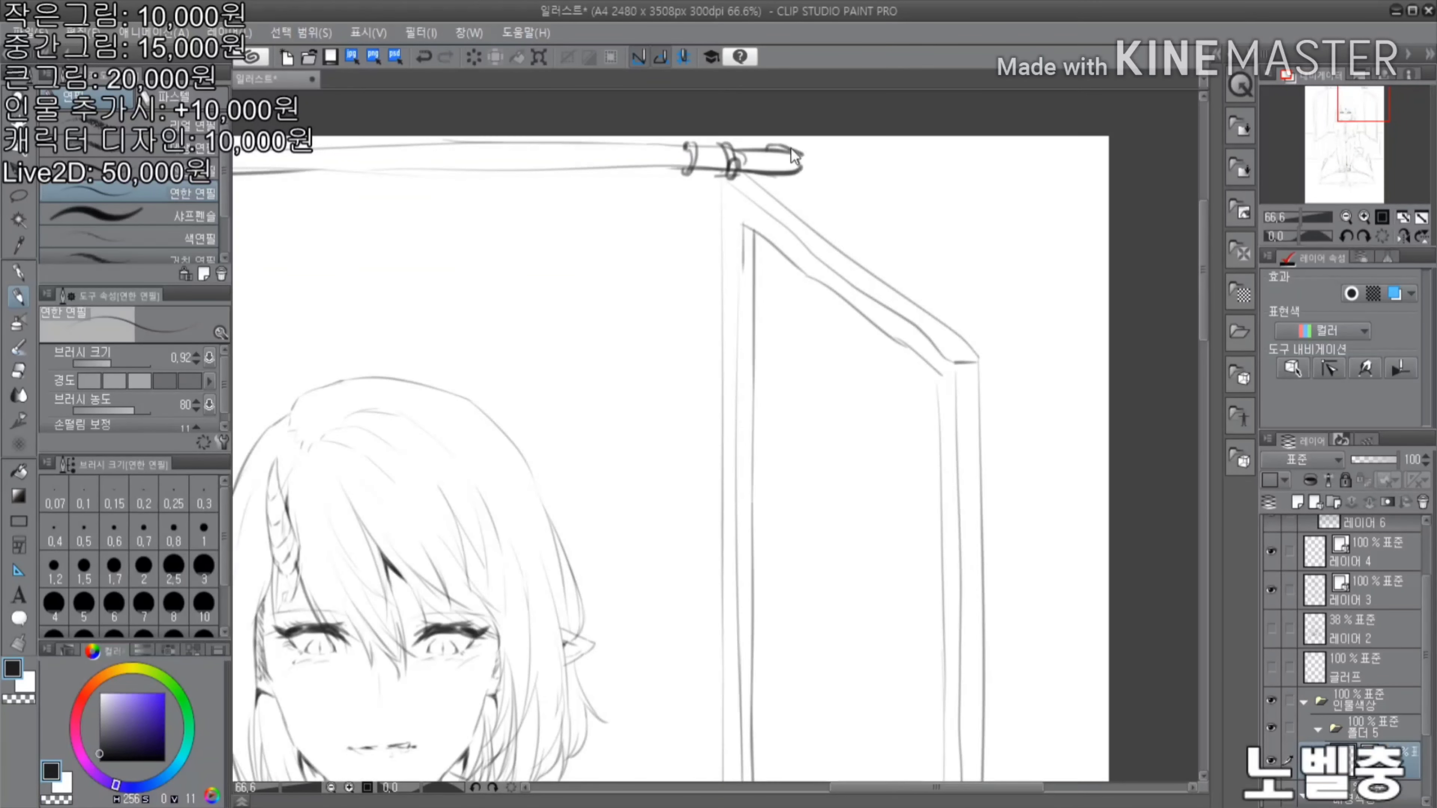
{"action": "scroll", "coordinate": [795, 155], "scroll_direction": "down", "scroll_amount": 2}
{"action": "scroll", "coordinate": [633, 305], "scroll_direction": "down", "scroll_amount": 1}
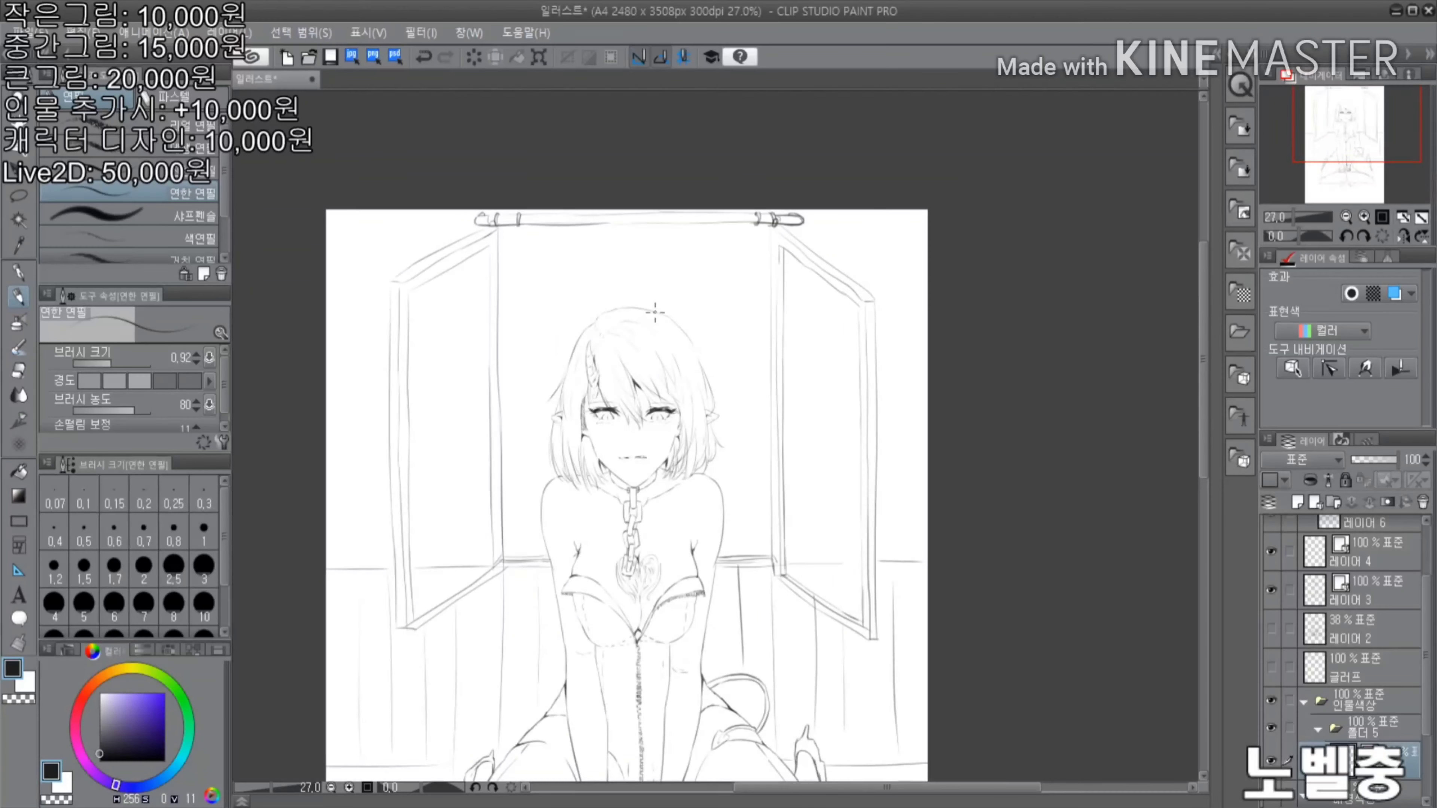
Lasso the two end pieces of the rod one after the other and shift each outward to lengthen it
{"action": "scroll", "coordinate": [654, 312], "scroll_direction": "down", "scroll_amount": 2}
{"action": "scroll", "coordinate": [706, 311], "scroll_direction": "up", "scroll_amount": 1}
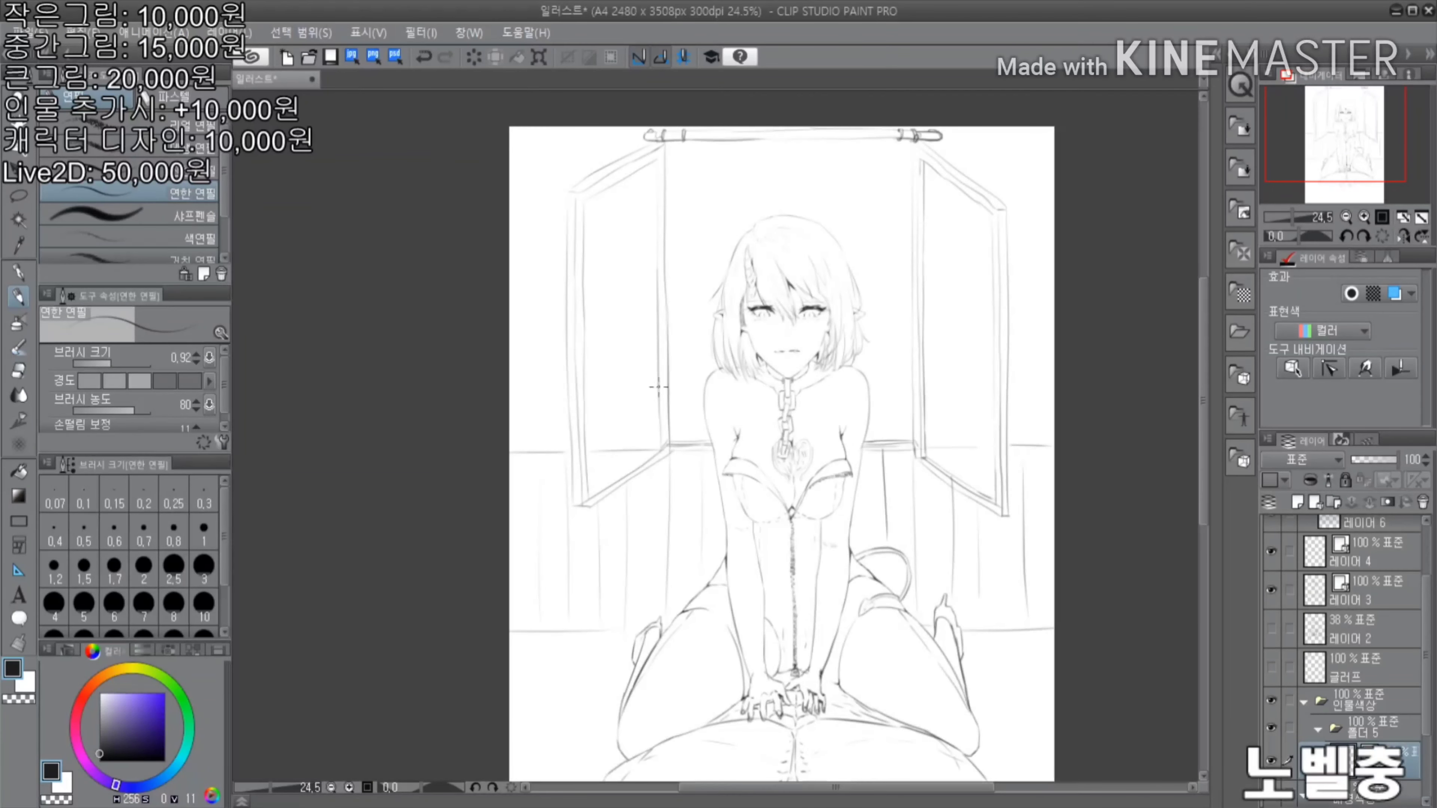
{"action": "scroll", "coordinate": [844, 173], "scroll_direction": "up", "scroll_amount": 2}
{"action": "key", "text": "m"}
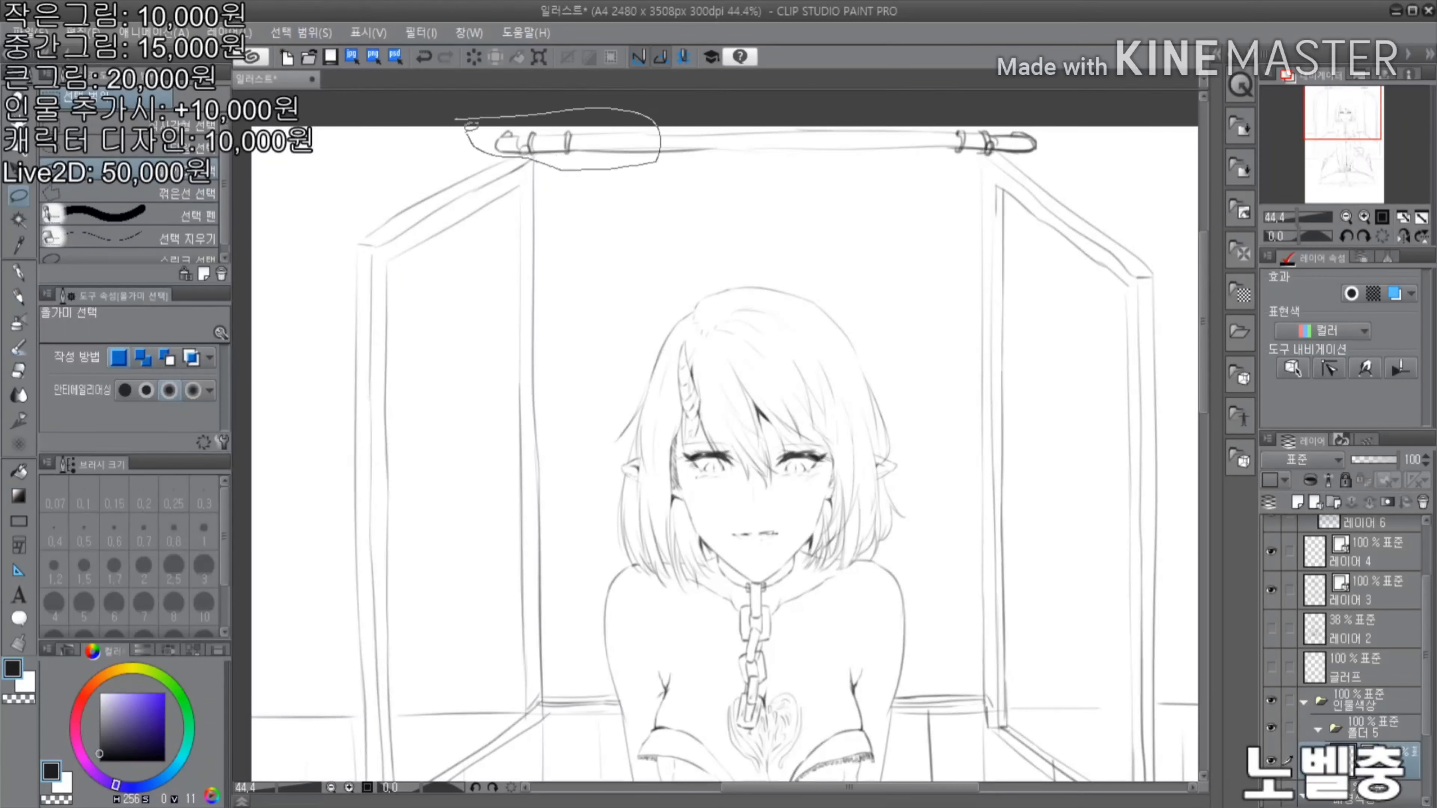
{"action": "left_click_drag", "start_coordinate": [458, 130], "coordinate": [600, 164]}
{"action": "mouse_move", "coordinate": [413, 121]}
{"action": "left_mouse_down"}
{"action": "mouse_move", "coordinate": [543, 147]}
{"action": "mouse_move", "coordinate": [475, 148]}
{"action": "left_mouse_up"}
{"action": "key", "text": "ctrl+d"}
{"action": "left_click_drag", "start_coordinate": [933, 124], "coordinate": [1075, 165]}
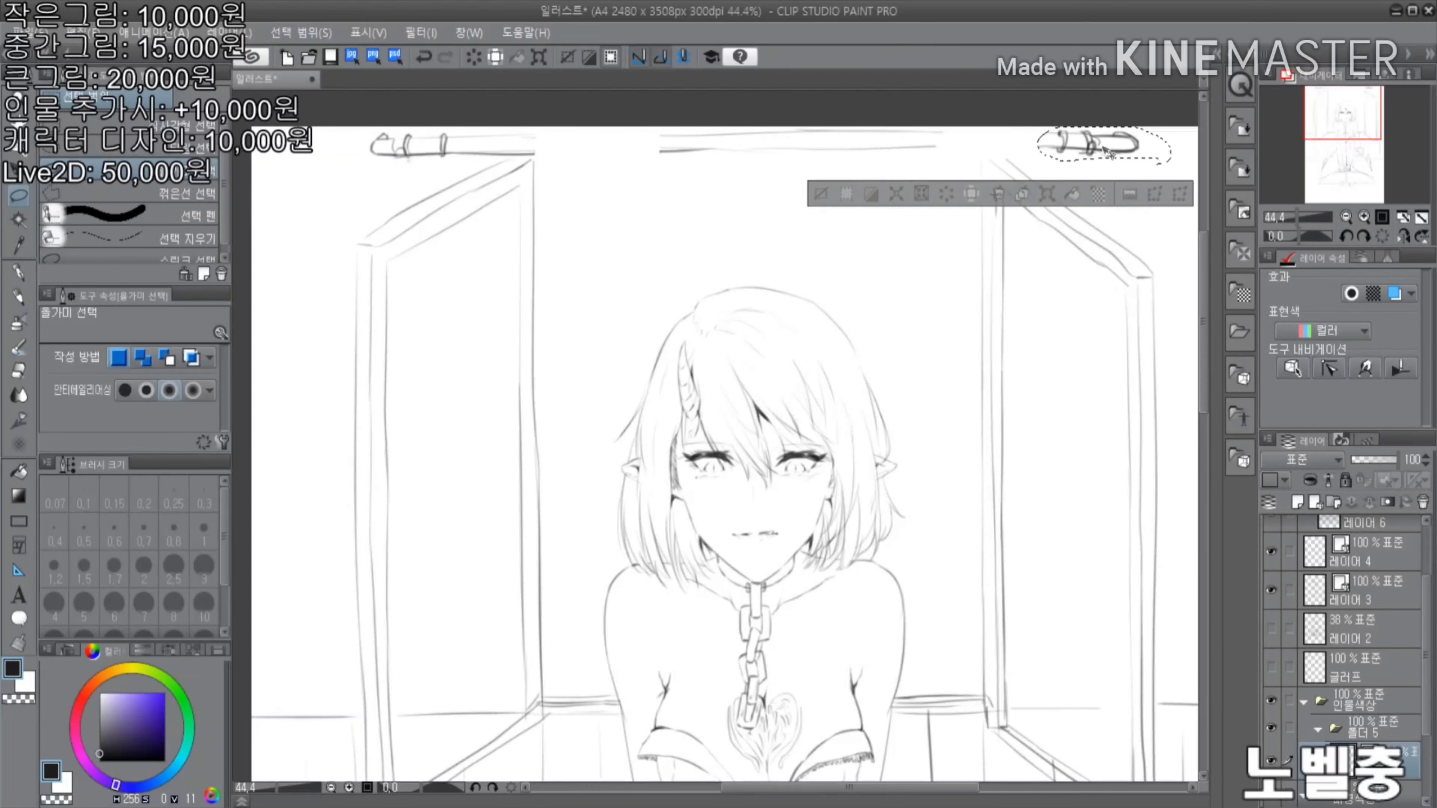
{"action": "left_click_drag", "start_coordinate": [996, 144], "coordinate": [1098, 145]}
{"action": "key", "text": "ctrl+d"}
Redraw the missing rod lines up to the shifted end pieces and erase the stray overlapping strokes along it
{"action": "key", "text": "p"}
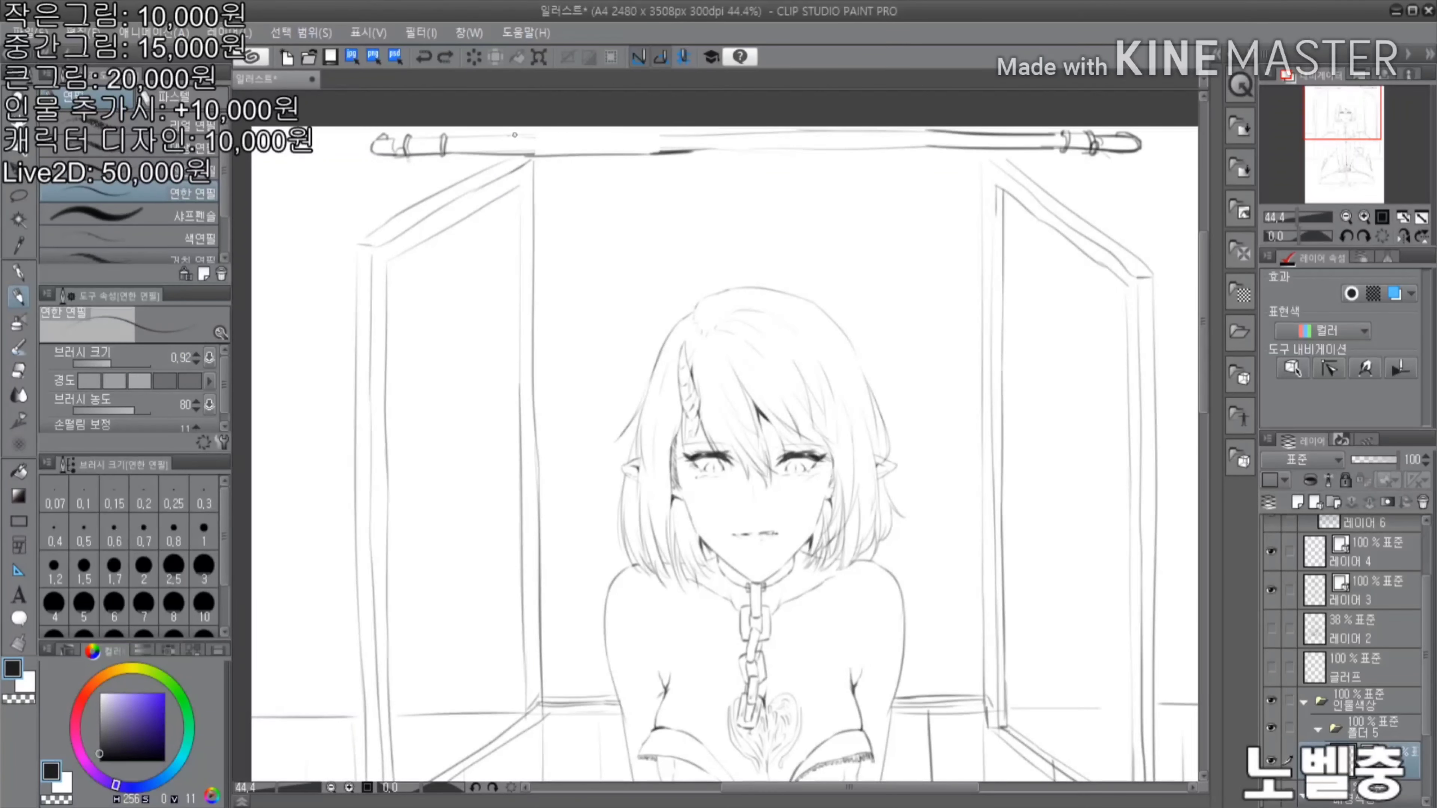
{"action": "scroll", "coordinate": [623, 154], "scroll_direction": "up", "scroll_amount": 4}
{"action": "key", "text": "e"}
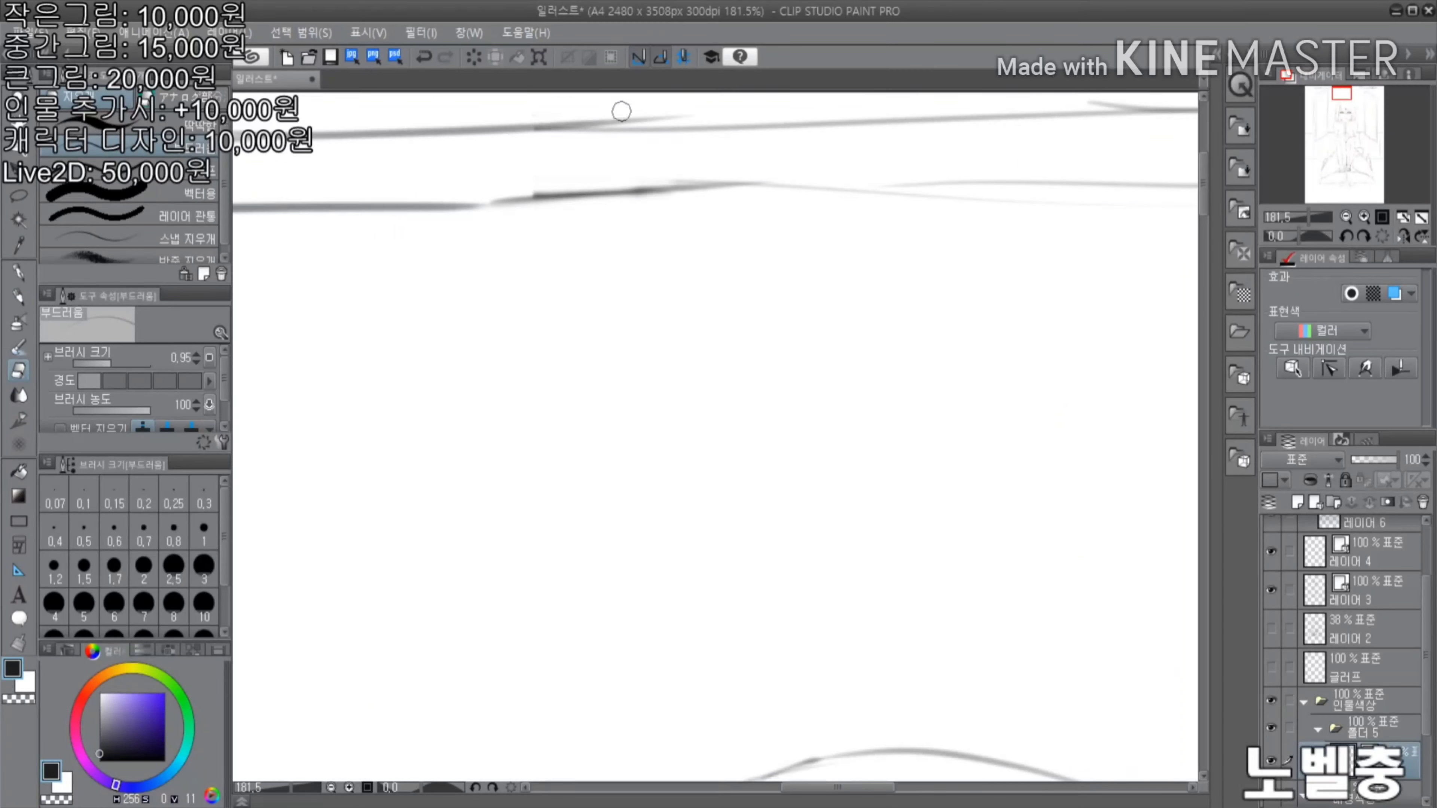
{"action": "scroll", "coordinate": [539, 231], "scroll_direction": "down", "scroll_amount": 2}
{"action": "scroll", "coordinate": [696, 247], "scroll_direction": "up", "scroll_amount": 2}
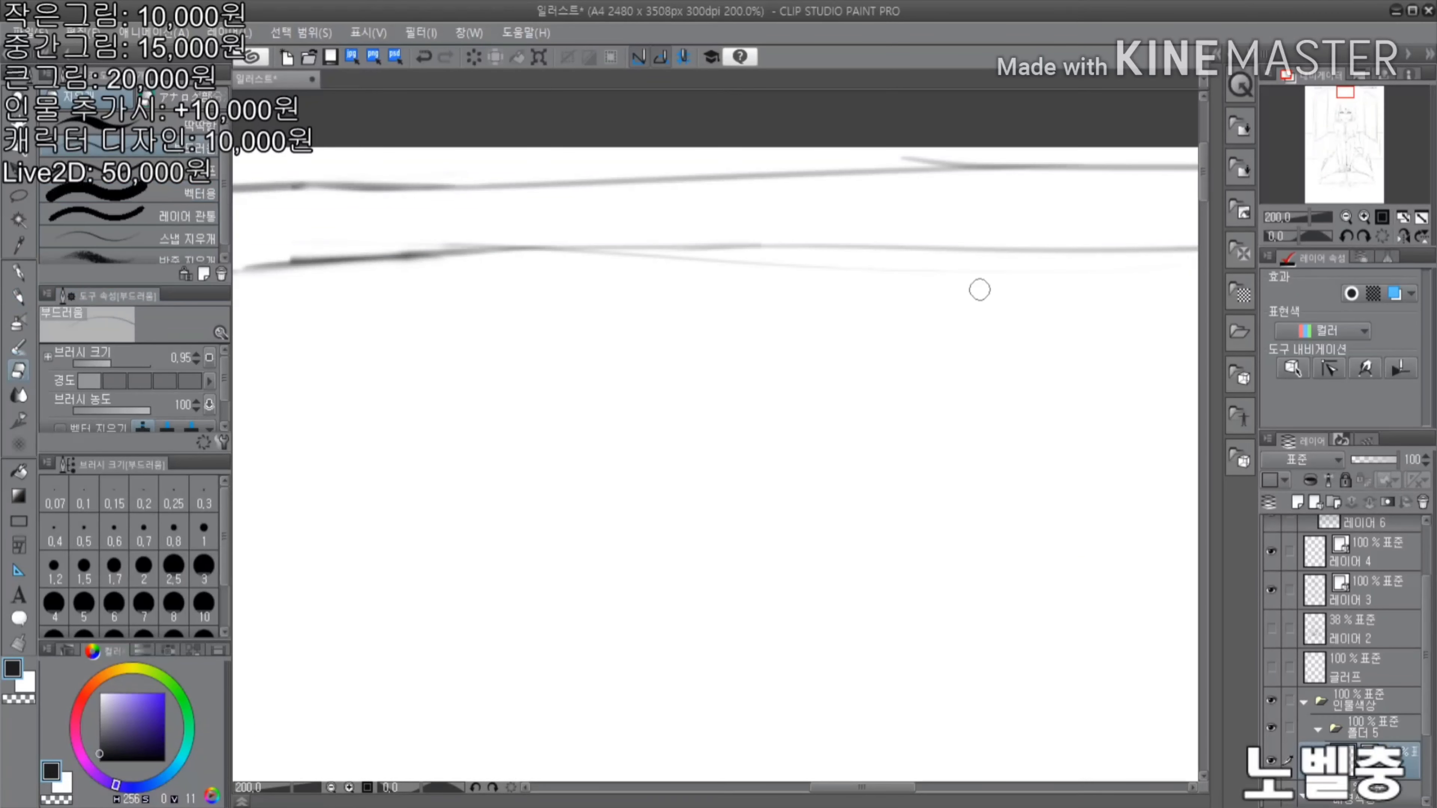
{"action": "scroll", "coordinate": [792, 226], "scroll_direction": "down", "scroll_amount": 5}
{"action": "key", "text": "p"}
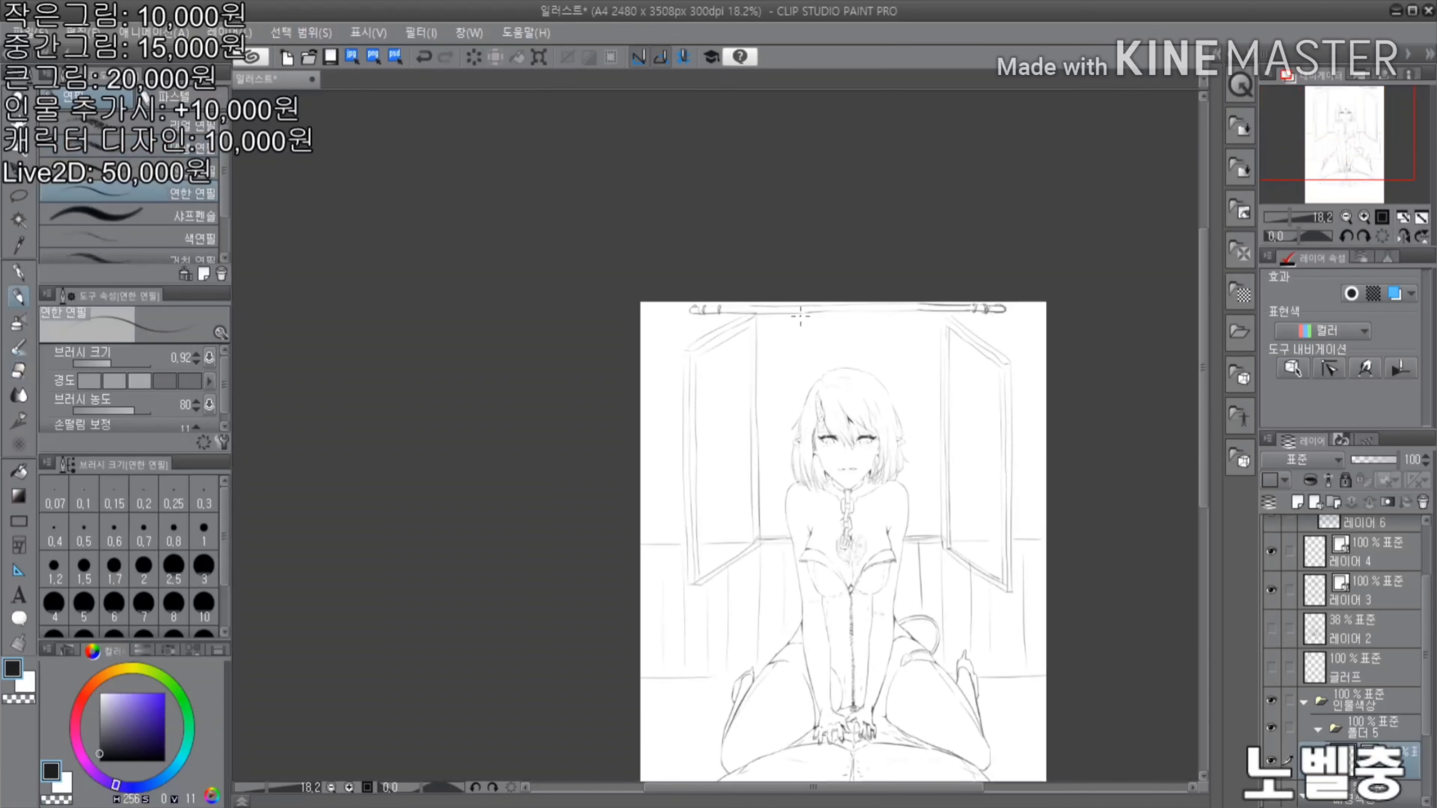
{"action": "scroll", "coordinate": [620, 297], "scroll_direction": "up", "scroll_amount": 4}
{"action": "scroll", "coordinate": [695, 310], "scroll_direction": "down", "scroll_amount": 4}
{"action": "scroll", "coordinate": [656, 289], "scroll_direction": "up", "scroll_amount": 4}
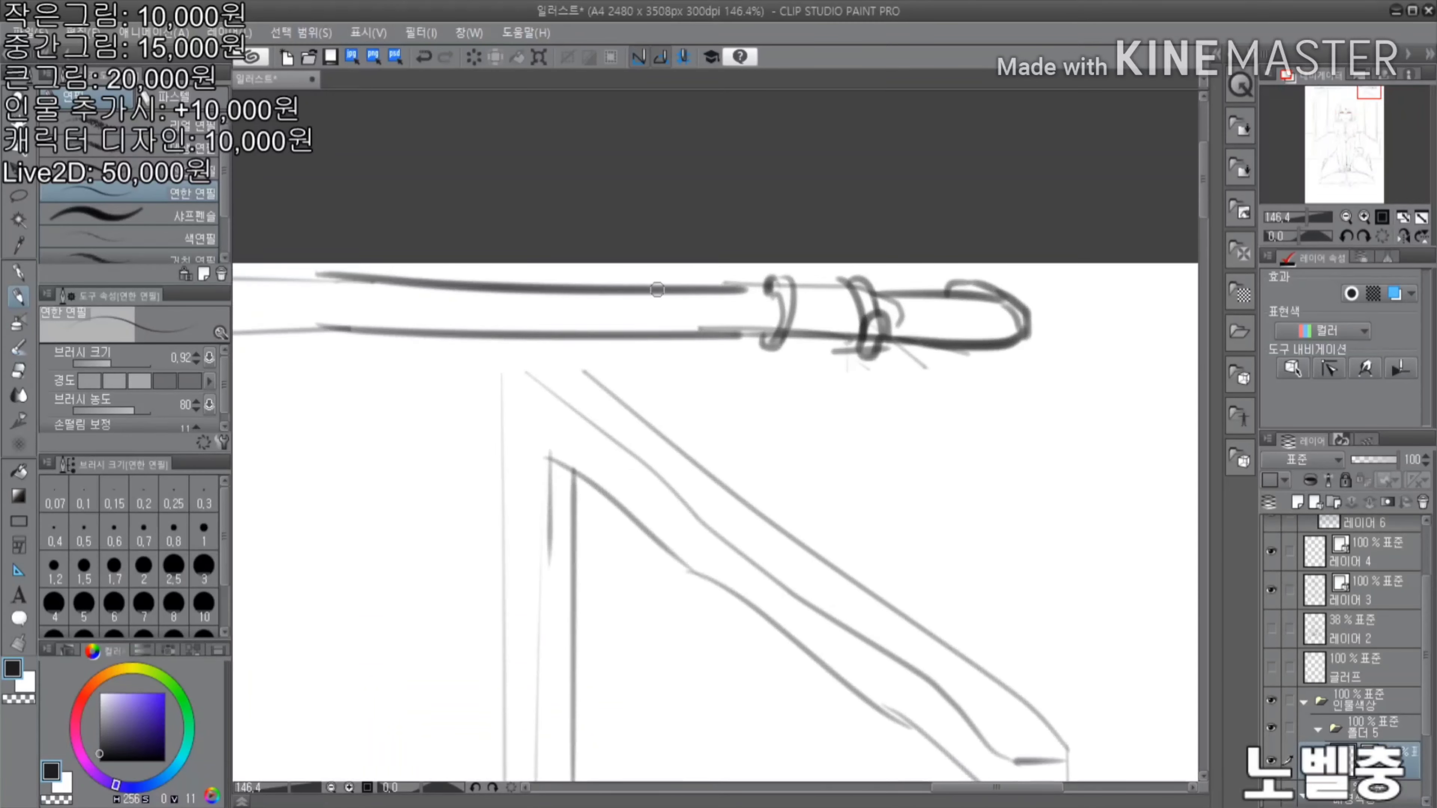
Add an inner vertical line and a lower edge line inside the left window panel, and undo the last stroke
{"action": "scroll", "coordinate": [634, 289], "scroll_direction": "down", "scroll_amount": 5}
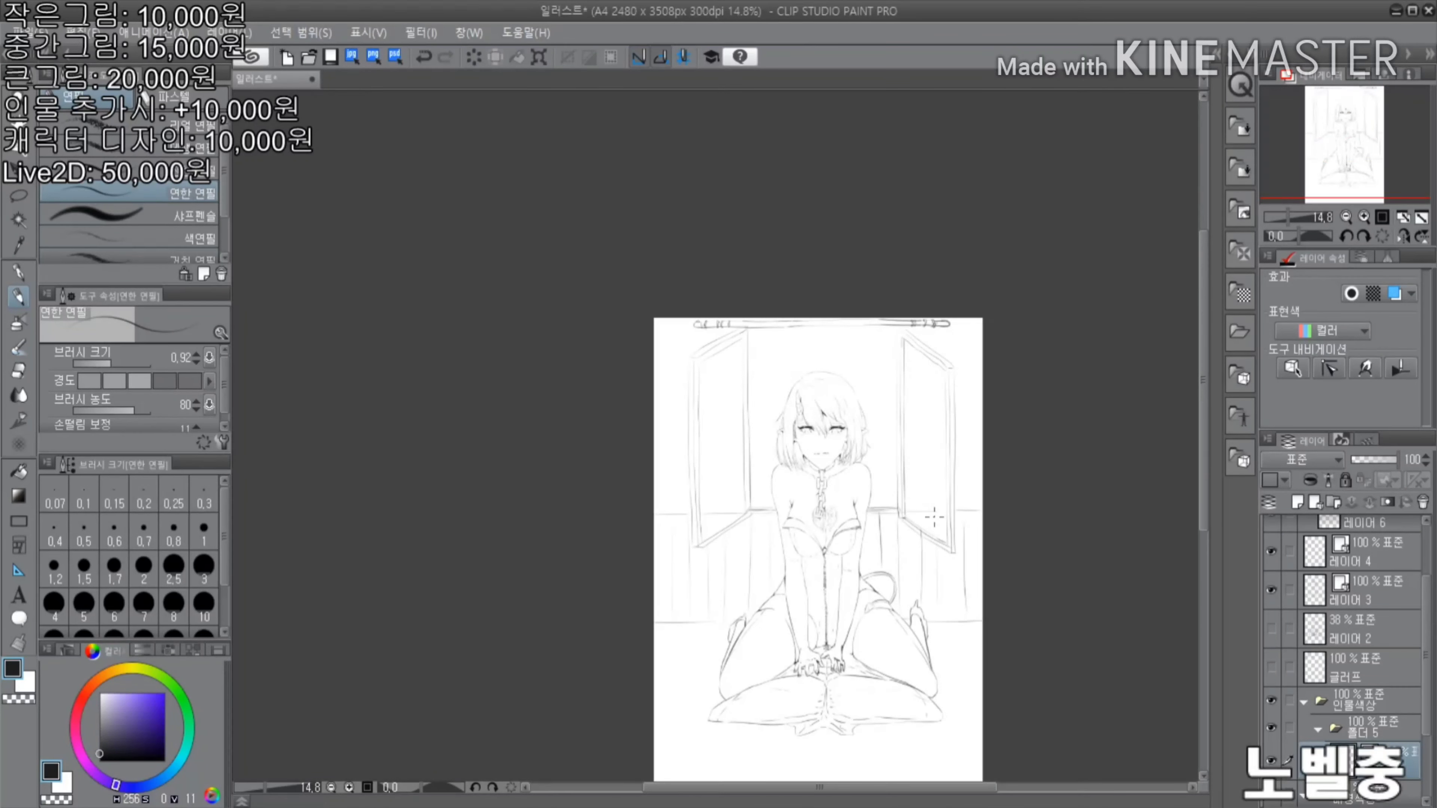
{"action": "scroll", "coordinate": [651, 298], "scroll_direction": "up", "scroll_amount": 4}
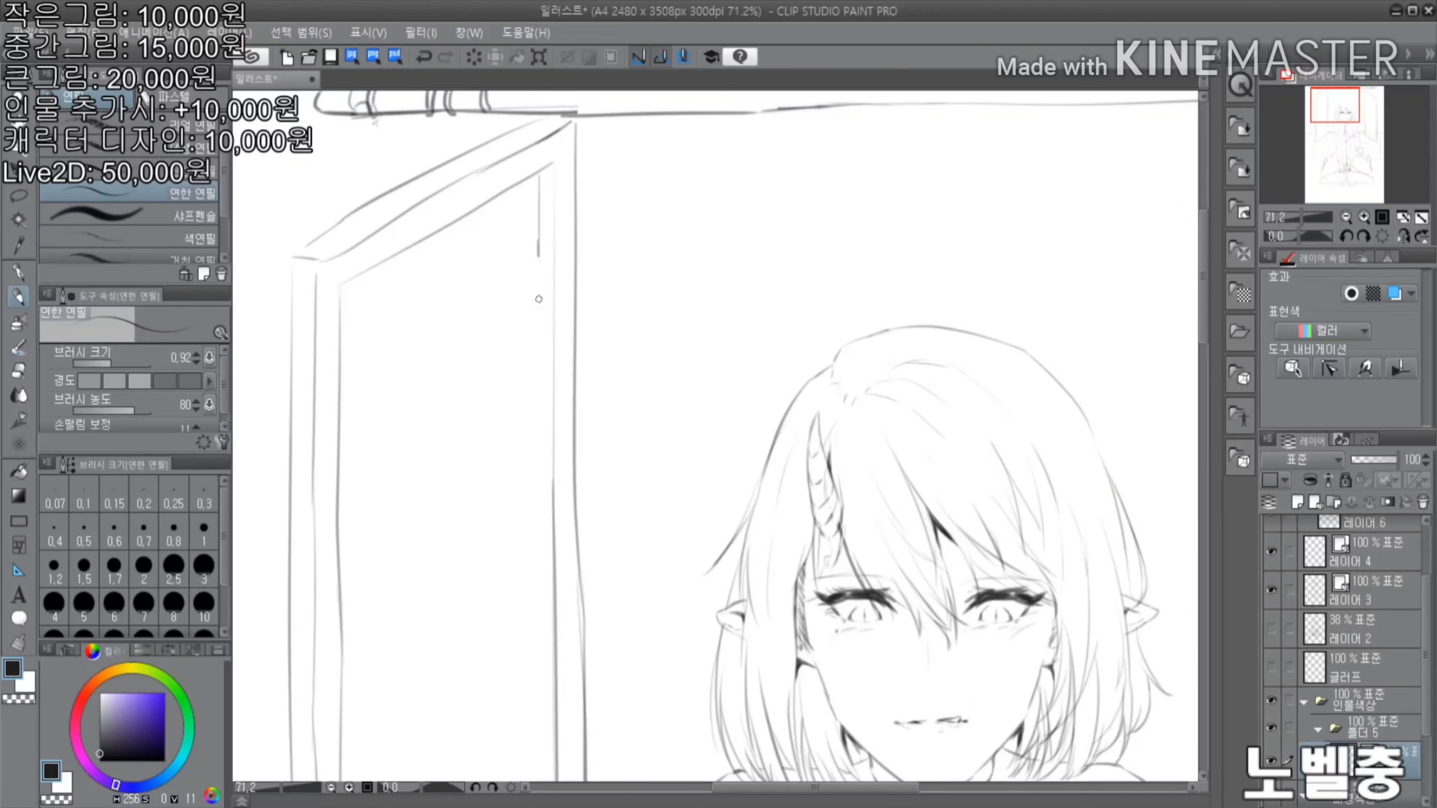
{"action": "mouse_move", "coordinate": [539, 299]}
{"action": "left_mouse_down"}
{"action": "mouse_move", "coordinate": [538, 513]}
{"action": "mouse_move", "coordinate": [778, 537]}
{"action": "left_mouse_up"}
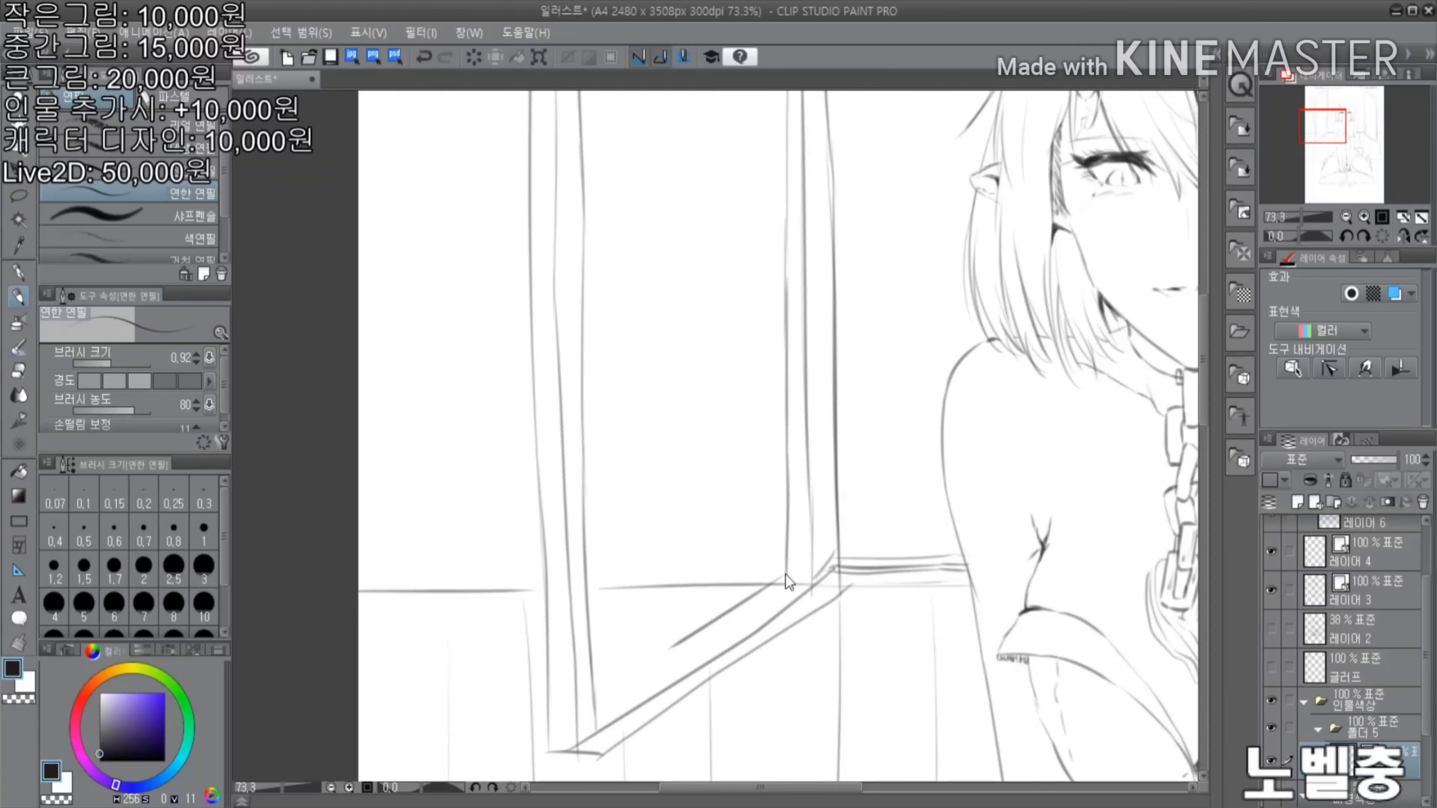
{"action": "scroll", "coordinate": [618, 709], "scroll_direction": "down", "scroll_amount": 4}
{"action": "scroll", "coordinate": [580, 652], "scroll_direction": "up", "scroll_amount": 2}
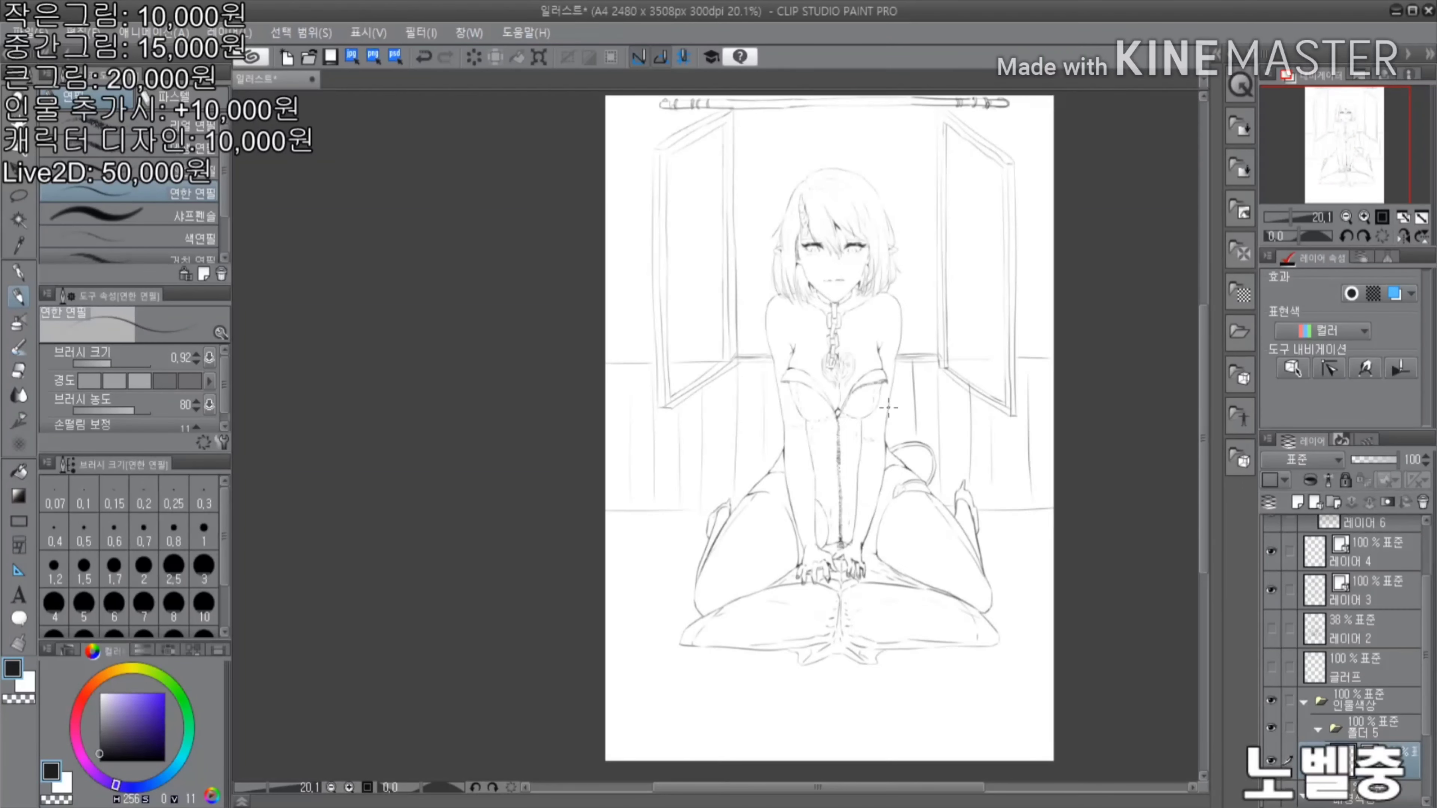
{"action": "key", "text": "ctrl+z"}
{"action": "scroll", "coordinate": [580, 651], "scroll_direction": "down", "scroll_amount": 1}
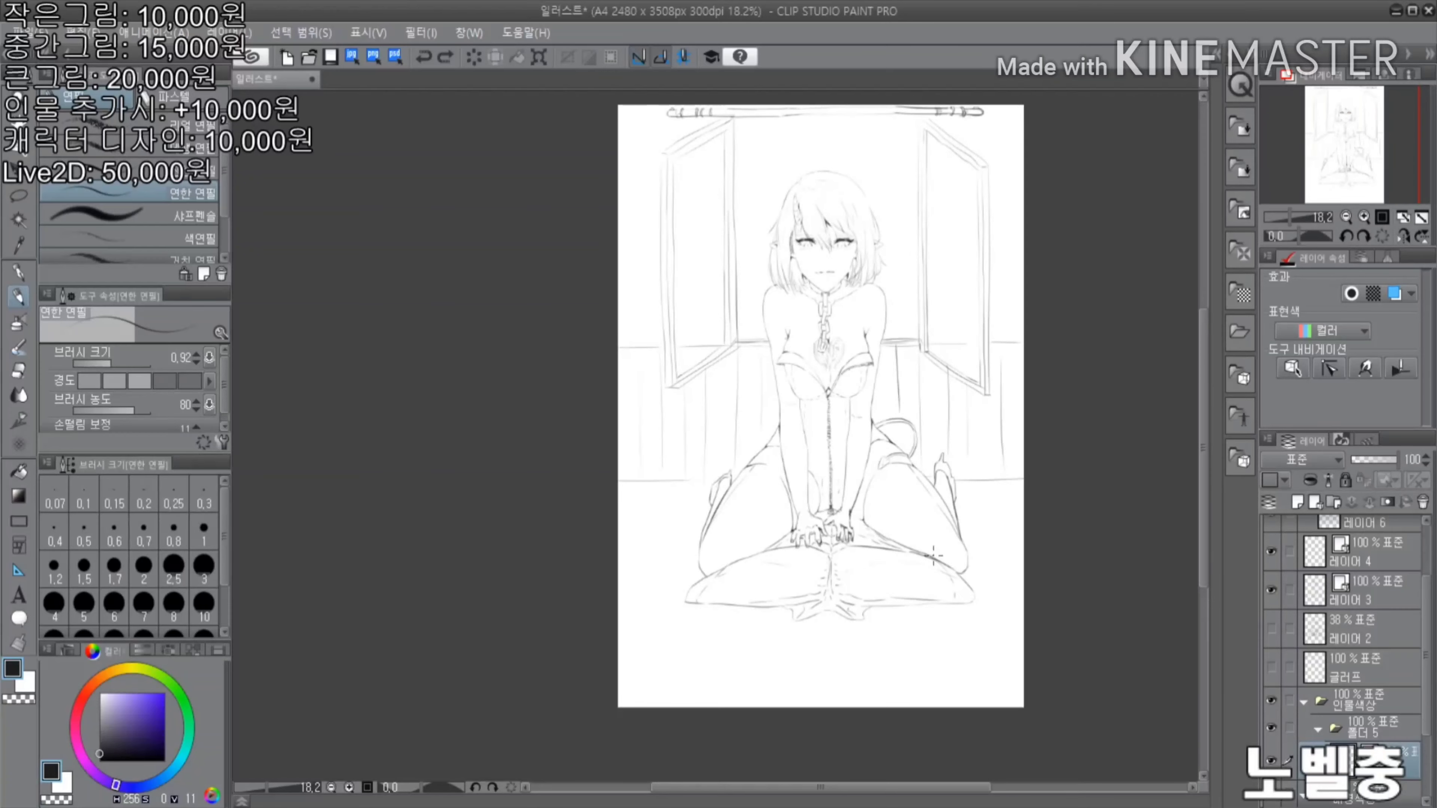
{"action": "scroll", "coordinate": [856, 204], "scroll_direction": "up", "scroll_amount": 1}
{"action": "scroll", "coordinate": [847, 210], "scroll_direction": "up", "scroll_amount": 1}
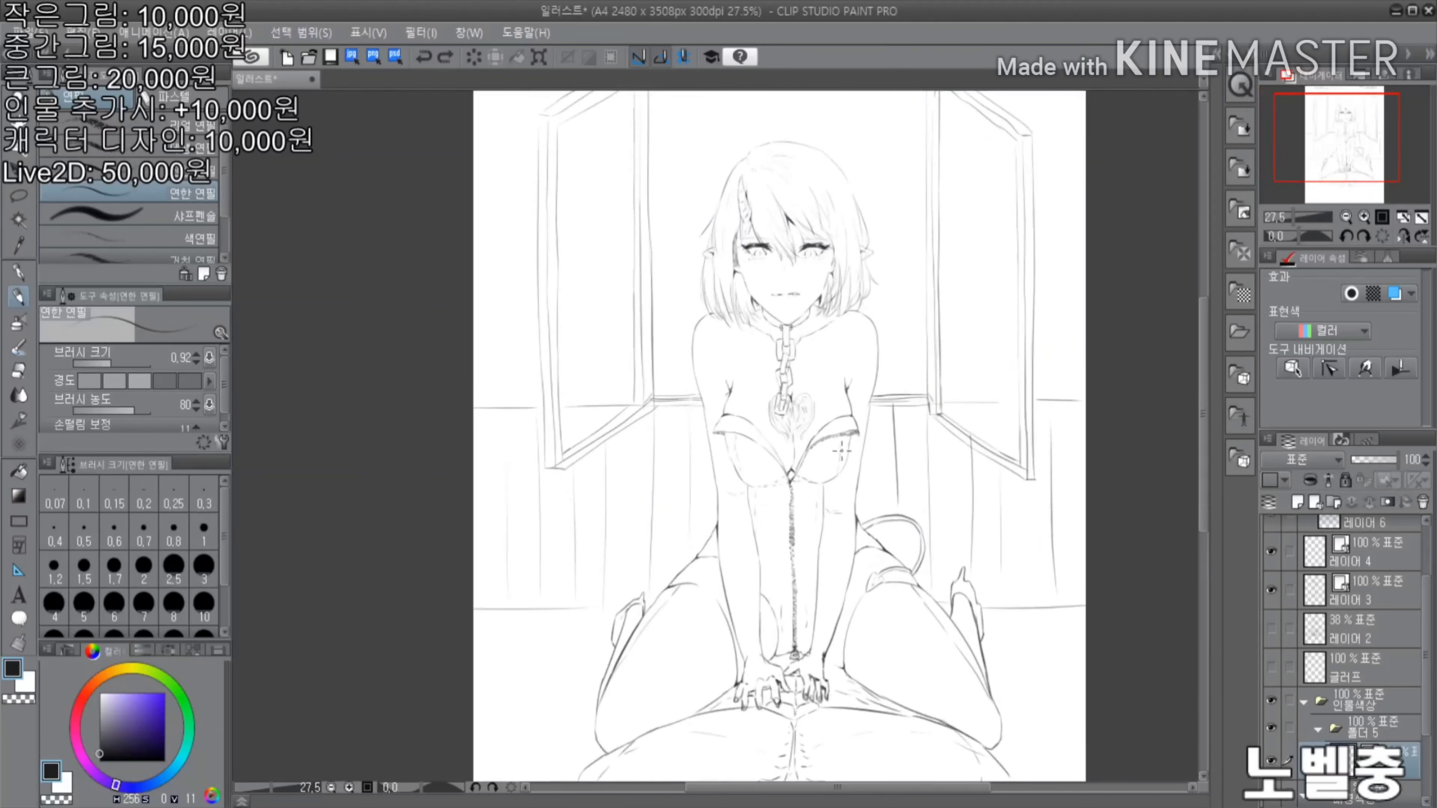
Make 레이어 4 the active layer and close line gaps around the lower hair and the base of the tail
{"action": "key", "text": "w"}
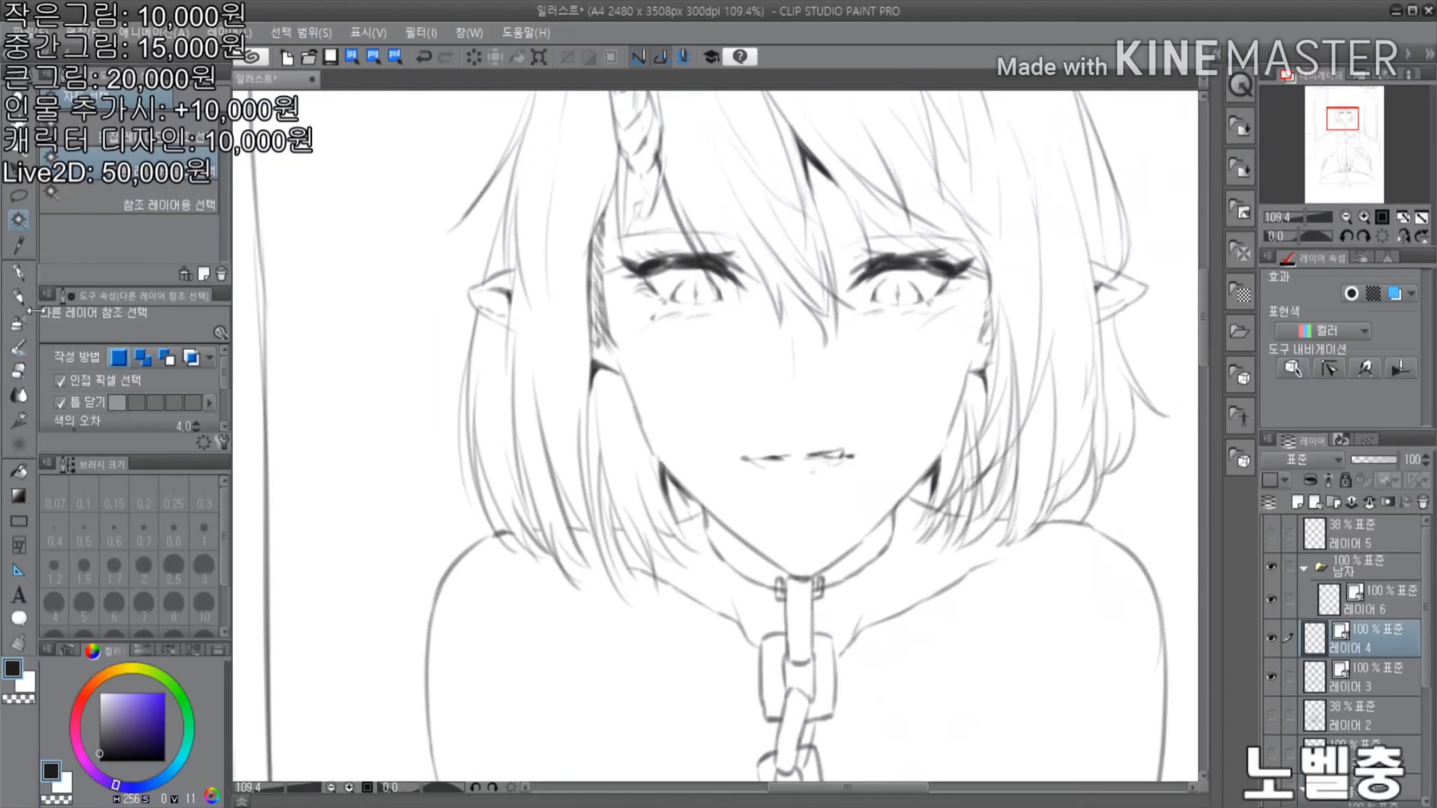
{"action": "left_click_drag", "start_coordinate": [651, 365], "coordinate": [651, 85]}
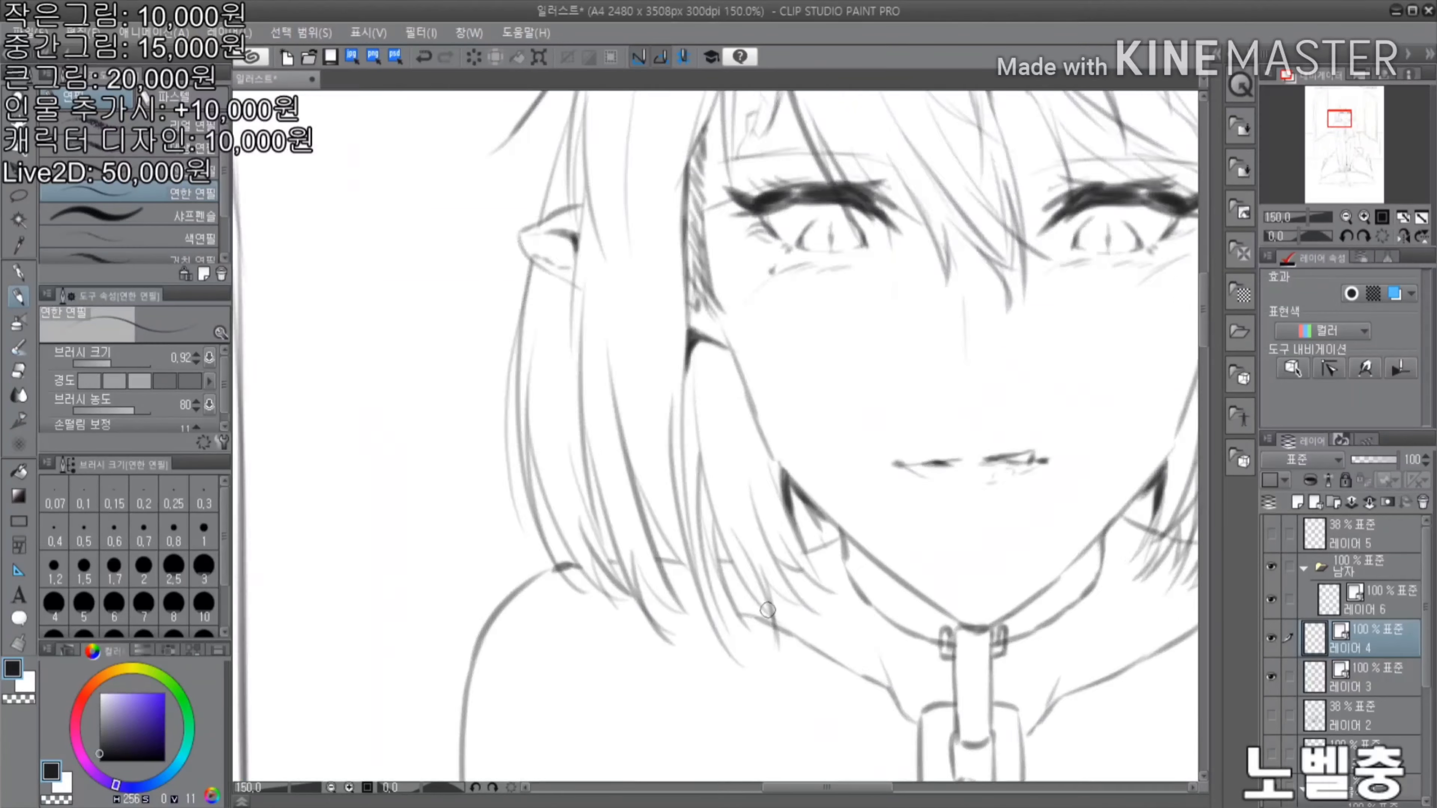
{"action": "scroll", "coordinate": [748, 263], "scroll_direction": "up", "scroll_amount": 8}
{"action": "scroll", "coordinate": [831, 473], "scroll_direction": "down", "scroll_amount": 3}
{"action": "scroll", "coordinate": [793, 424], "scroll_direction": "down", "scroll_amount": 2}
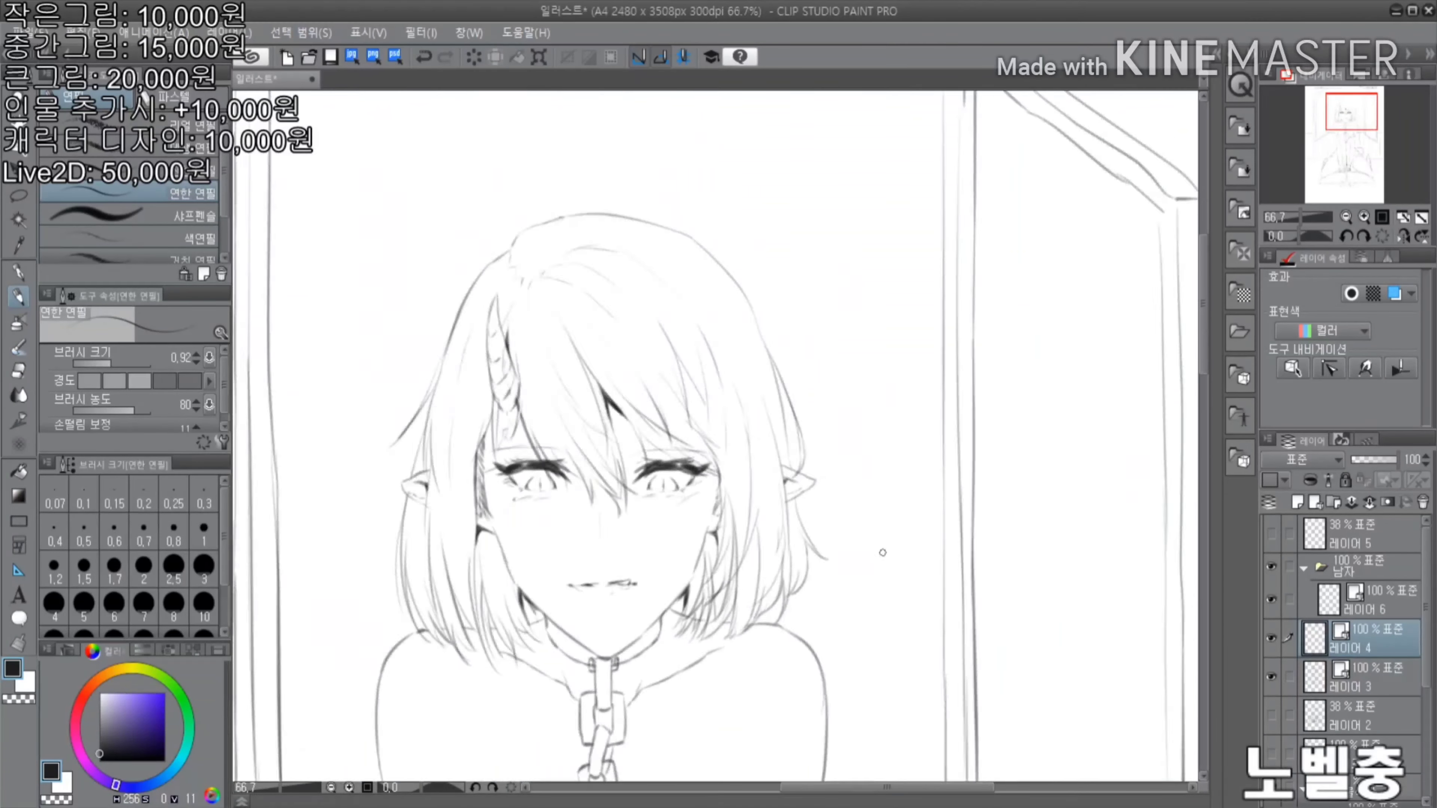
{"action": "scroll", "coordinate": [928, 402], "scroll_direction": "up", "scroll_amount": 2}
{"action": "scroll", "coordinate": [735, 396], "scroll_direction": "down", "scroll_amount": 3}
{"action": "scroll", "coordinate": [786, 529], "scroll_direction": "up", "scroll_amount": 7}
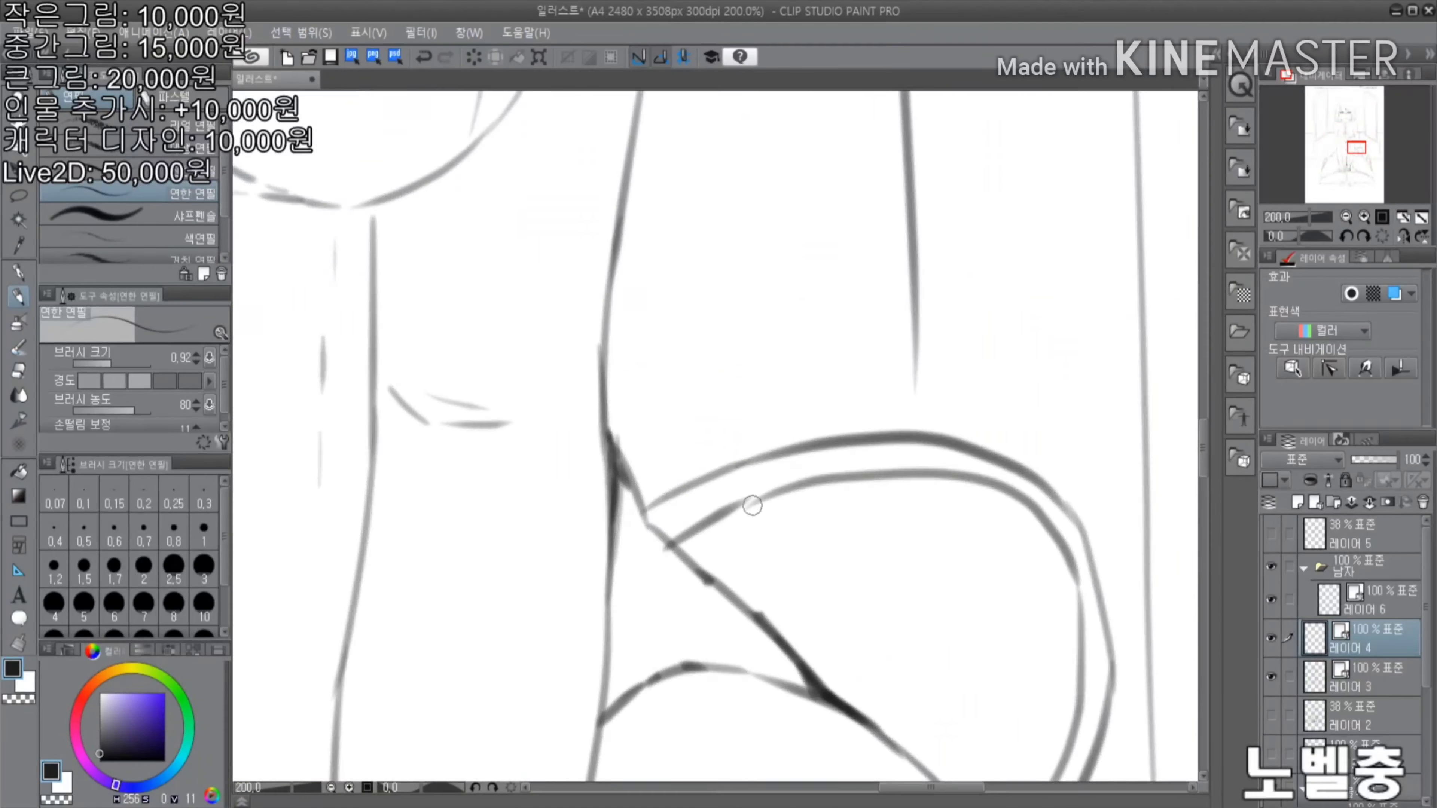
{"action": "scroll", "coordinate": [903, 308], "scroll_direction": "down", "scroll_amount": 6}
Check the outline for leaks with the Magic Wand, clear the selection, and touch up lines around the legs and tail
{"action": "key", "text": "w"}
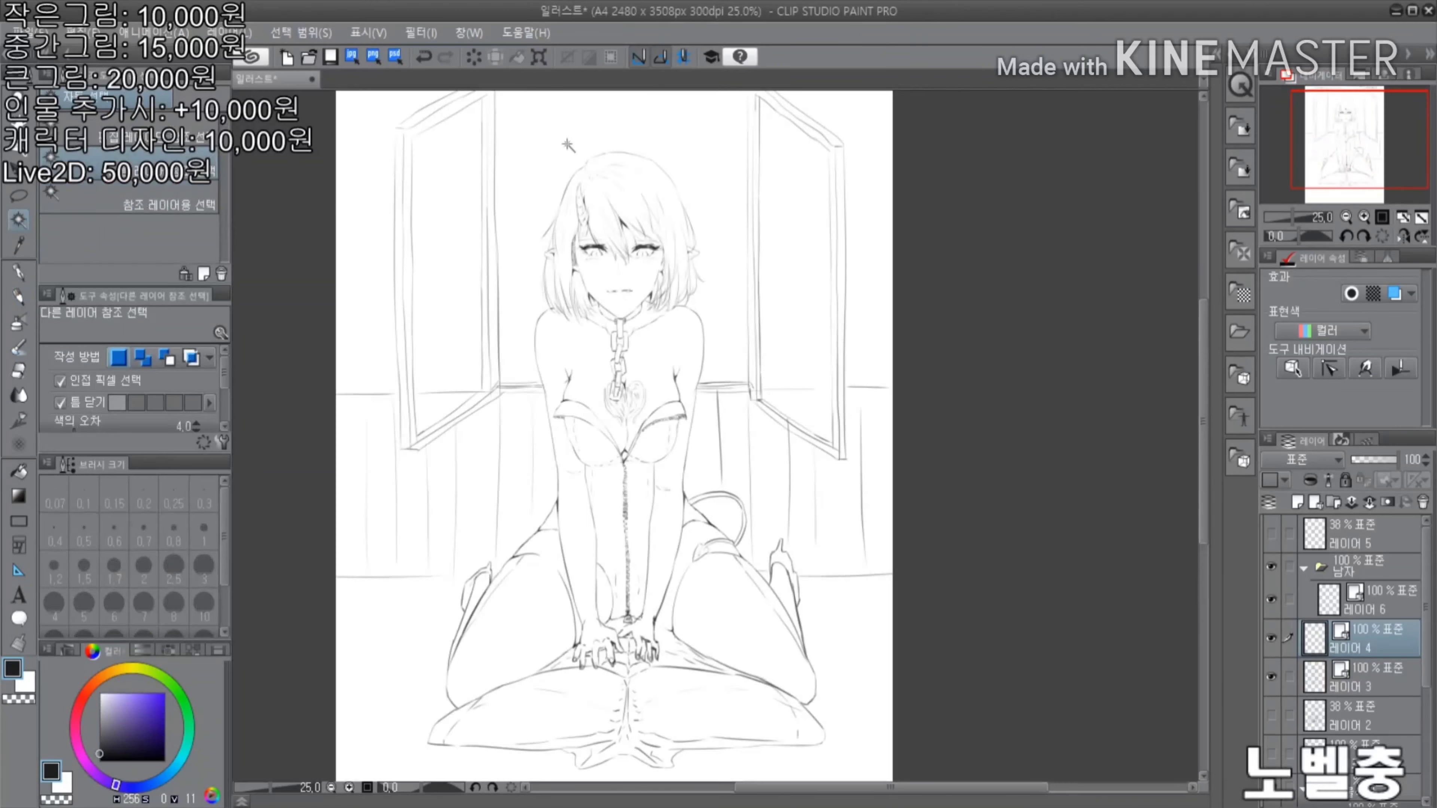
{"action": "scroll", "coordinate": [465, 575], "scroll_direction": "up", "scroll_amount": 6}
{"action": "scroll", "coordinate": [453, 452], "scroll_direction": "down", "scroll_amount": 3}
{"action": "key", "text": "ctrl+d"}
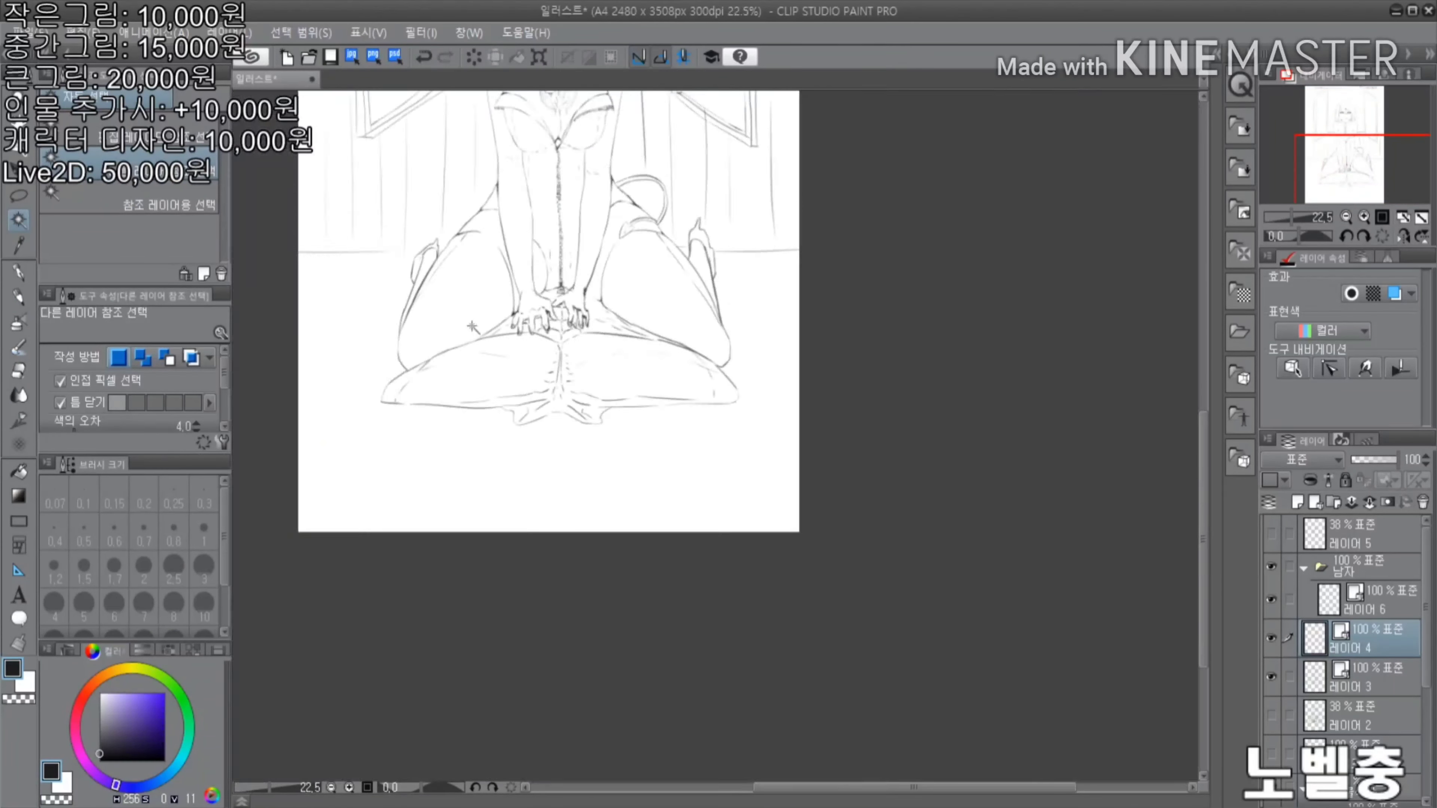
{"action": "scroll", "coordinate": [450, 368], "scroll_direction": "up", "scroll_amount": 5}
{"action": "key", "text": "p"}
{"action": "scroll", "coordinate": [417, 305], "scroll_direction": "down", "scroll_amount": 6}
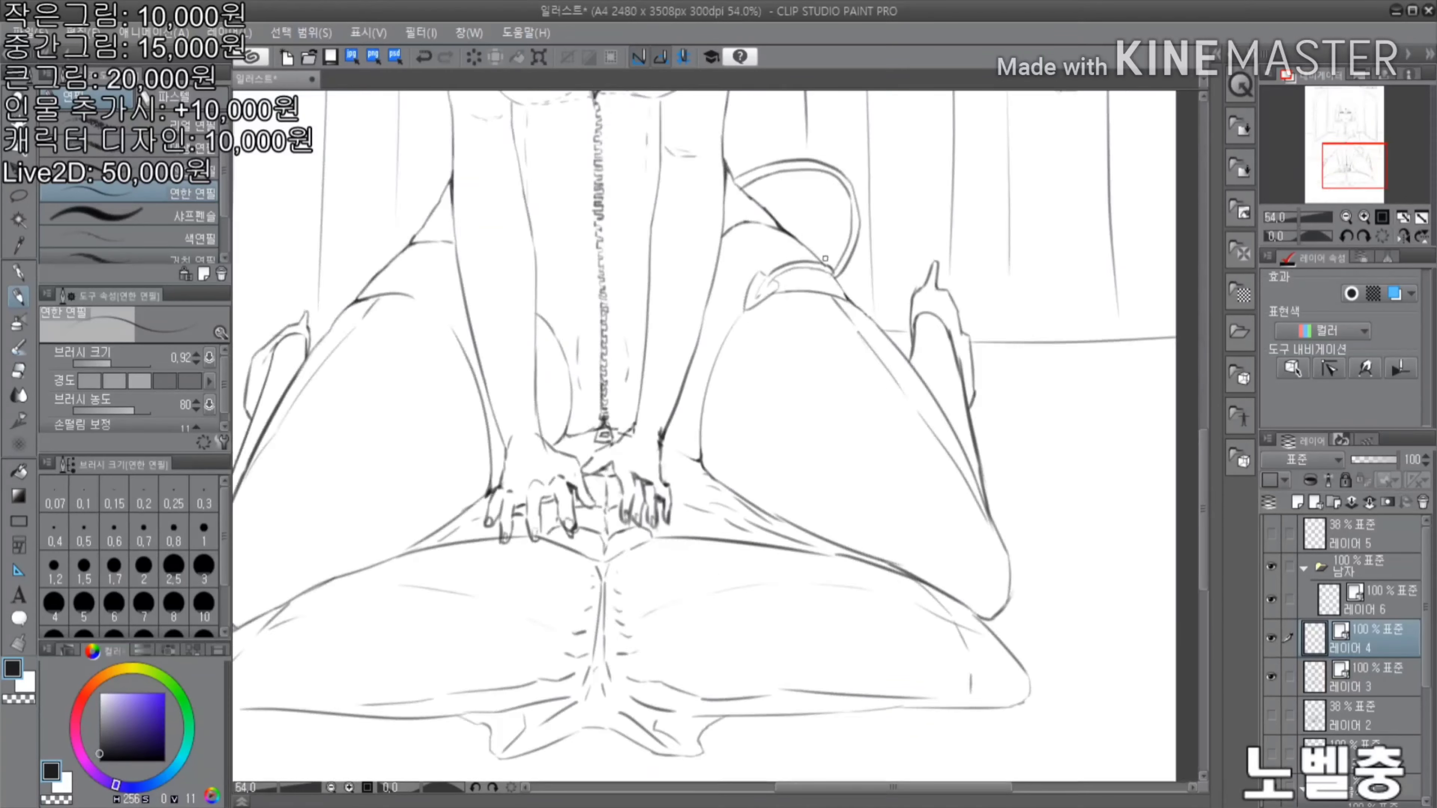
Select the background around the character with the Magic Wand and examine the selection's edge along the window and arm
{"action": "scroll", "coordinate": [661, 161], "scroll_direction": "up", "scroll_amount": 1}
{"action": "scroll", "coordinate": [661, 162], "scroll_direction": "down", "scroll_amount": 3}
{"action": "scroll", "coordinate": [849, 453], "scroll_direction": "up", "scroll_amount": 1}
{"action": "key", "text": "w"}
{"action": "left_click", "coordinate": [906, 495]}
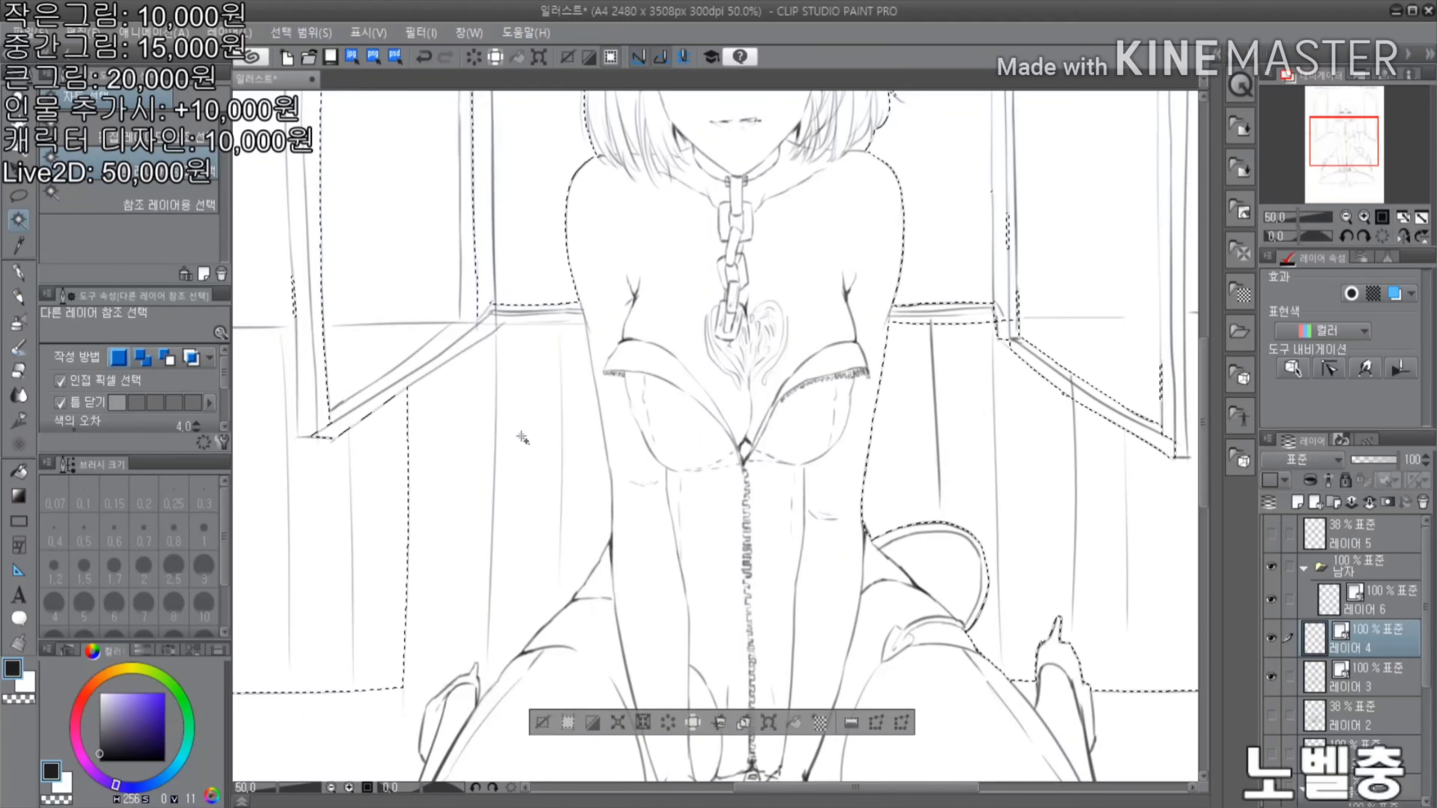
{"action": "scroll", "coordinate": [770, 362], "scroll_direction": "up", "scroll_amount": 4}
{"action": "scroll", "coordinate": [735, 396], "scroll_direction": "down", "scroll_amount": 4}
{"action": "scroll", "coordinate": [623, 340], "scroll_direction": "up", "scroll_amount": 5}
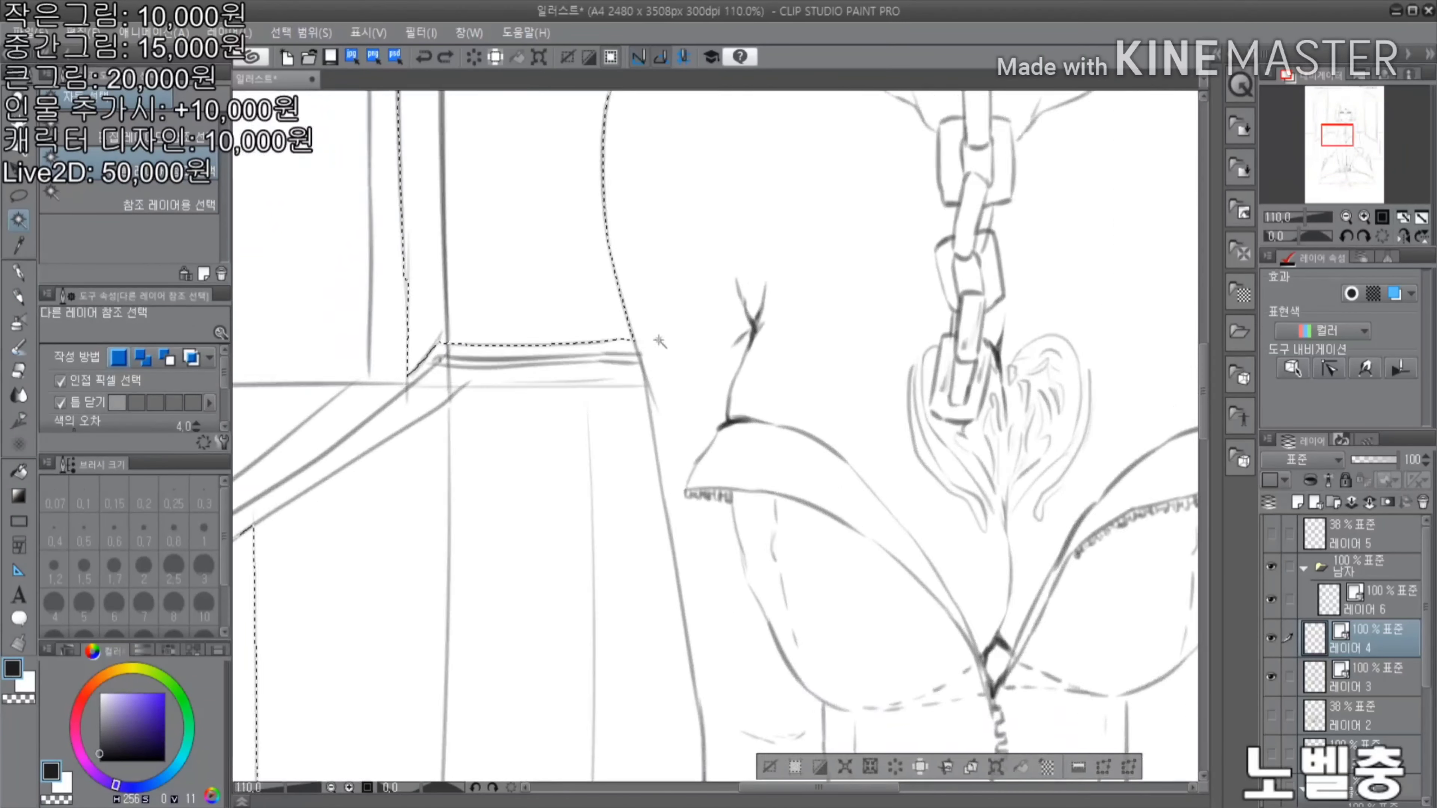
Clear the selection and touch up open line ends along the arms, hips, thighs and thigh strap on 레이어 4
{"action": "key", "text": "p"}
{"action": "scroll", "coordinate": [776, 273], "scroll_direction": "up", "scroll_amount": 4}
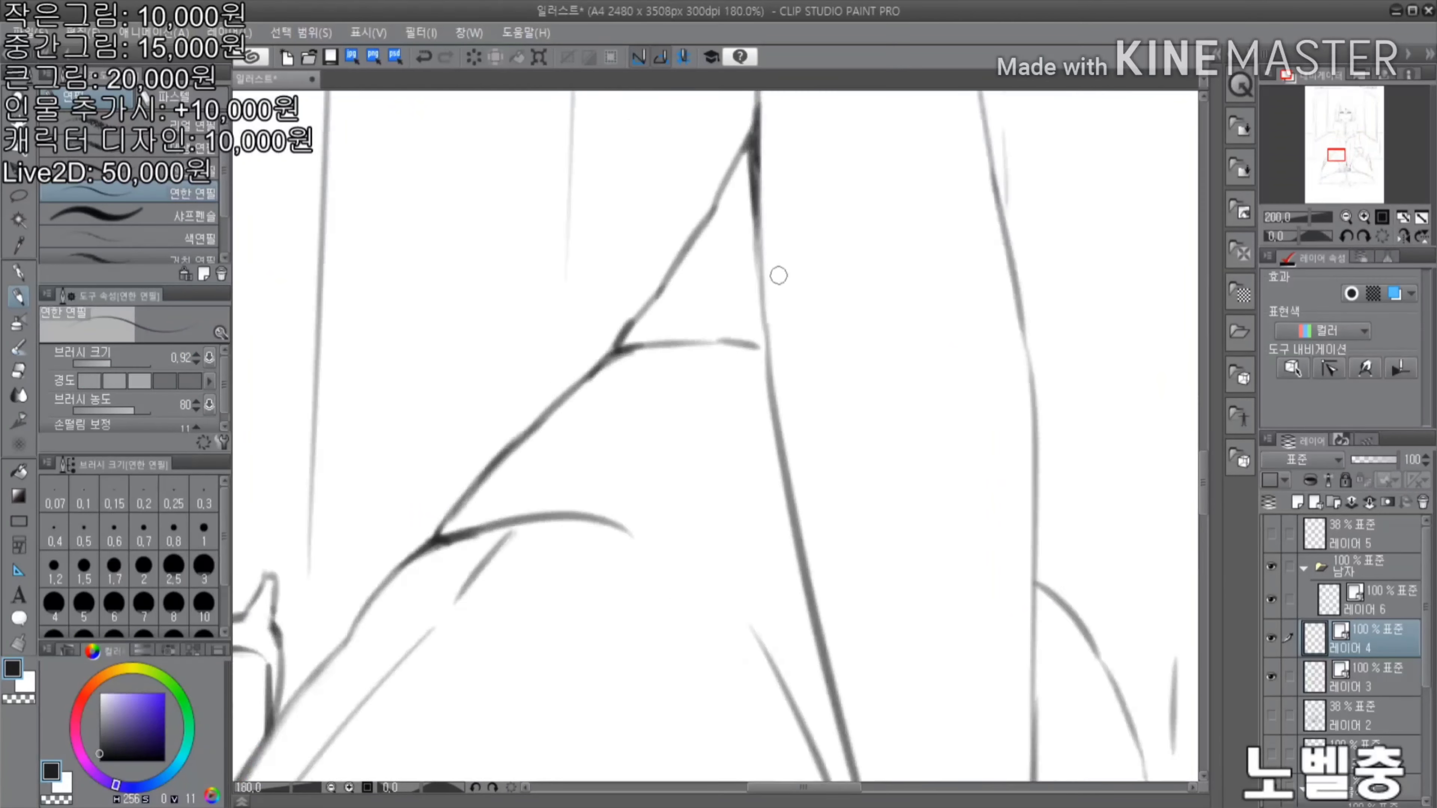
{"action": "scroll", "coordinate": [475, 360], "scroll_direction": "down", "scroll_amount": 5}
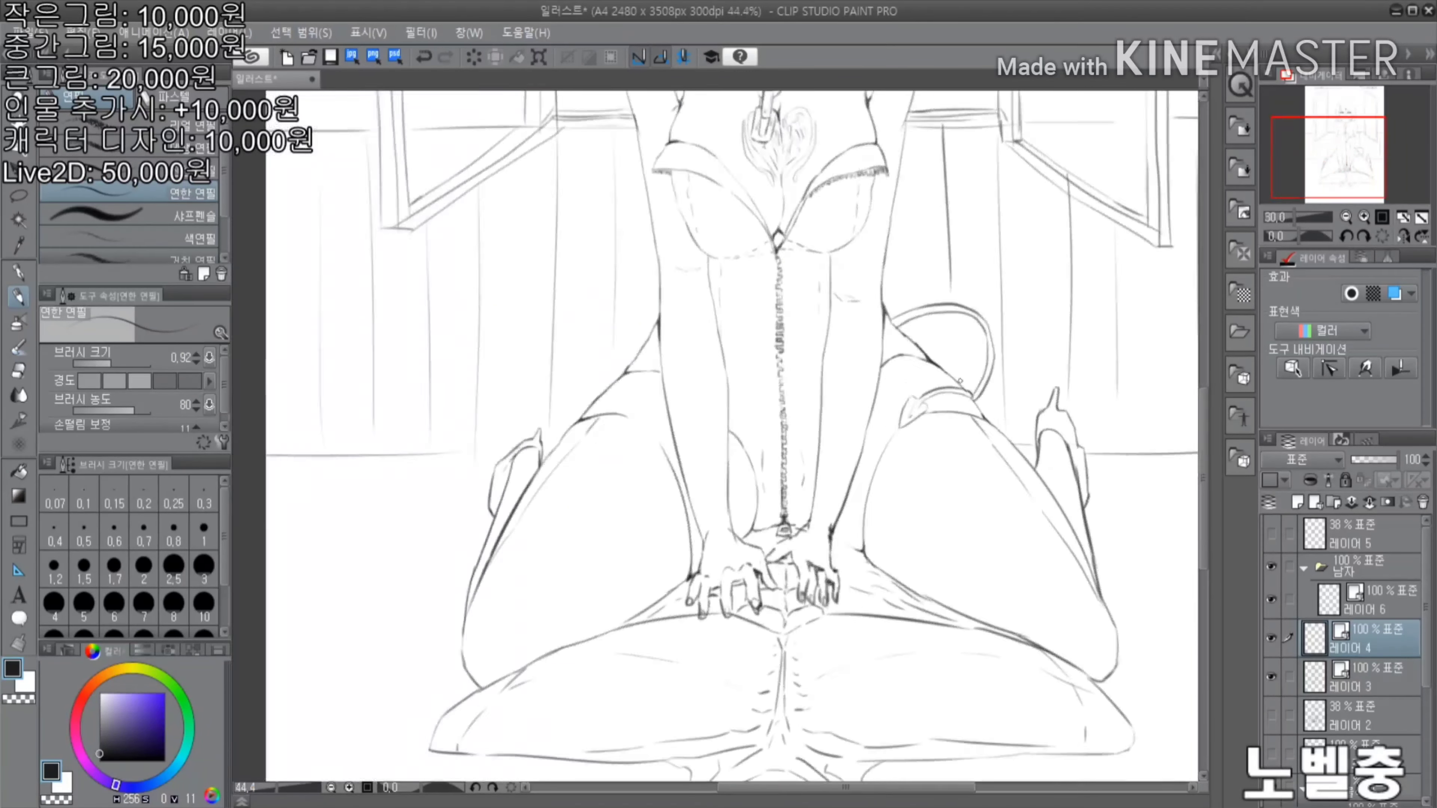
{"action": "scroll", "coordinate": [836, 398], "scroll_direction": "up", "scroll_amount": 4}
{"action": "scroll", "coordinate": [836, 398], "scroll_direction": "down", "scroll_amount": 3}
{"action": "scroll", "coordinate": [1010, 674], "scroll_direction": "up", "scroll_amount": 3}
{"action": "scroll", "coordinate": [900, 615], "scroll_direction": "down", "scroll_amount": 4}
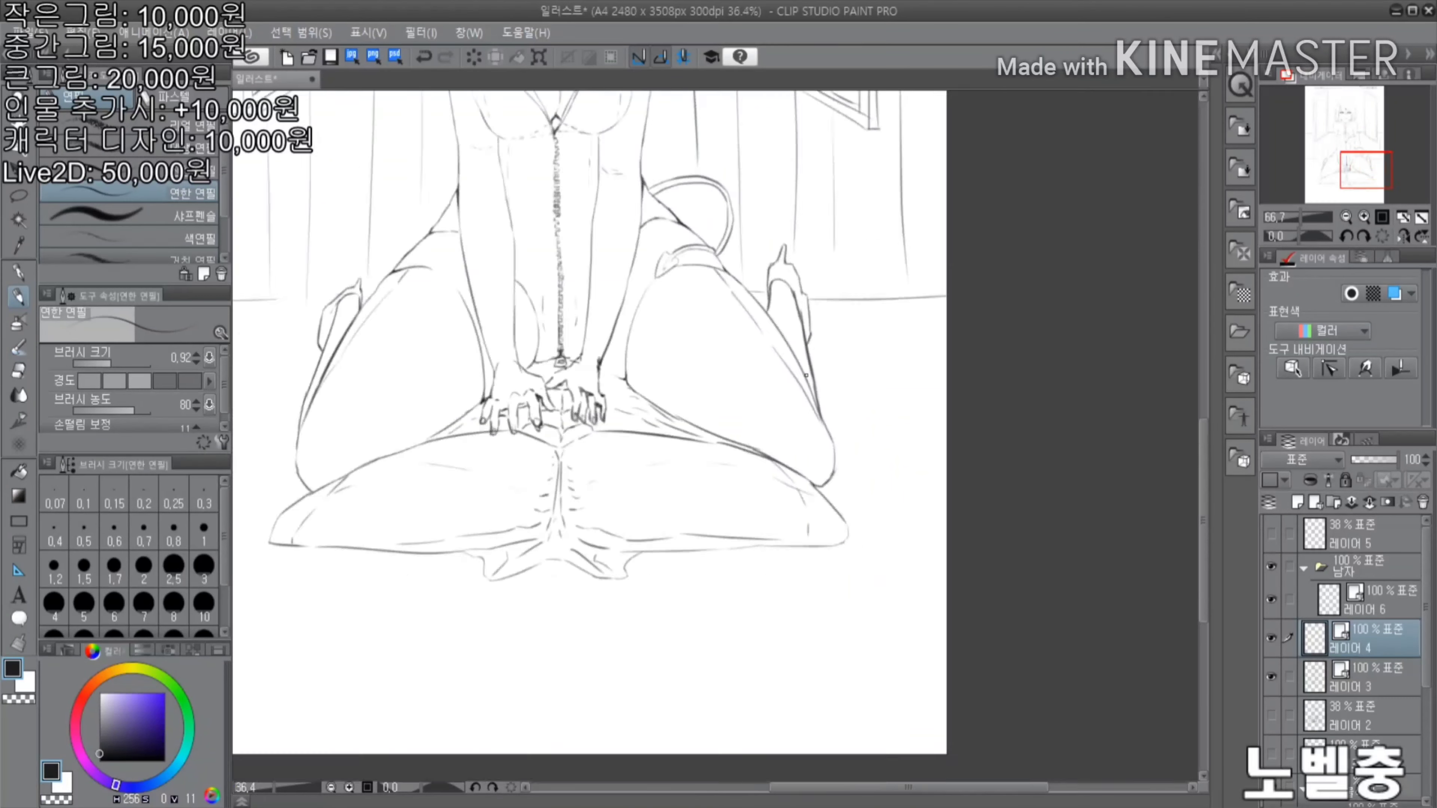
{"action": "scroll", "coordinate": [707, 510], "scroll_direction": "up", "scroll_amount": 4}
{"action": "scroll", "coordinate": [736, 453], "scroll_direction": "down", "scroll_amount": 4}
{"action": "scroll", "coordinate": [770, 395], "scroll_direction": "up", "scroll_amount": 2}
{"action": "scroll", "coordinate": [771, 394], "scroll_direction": "up", "scroll_amount": 2}
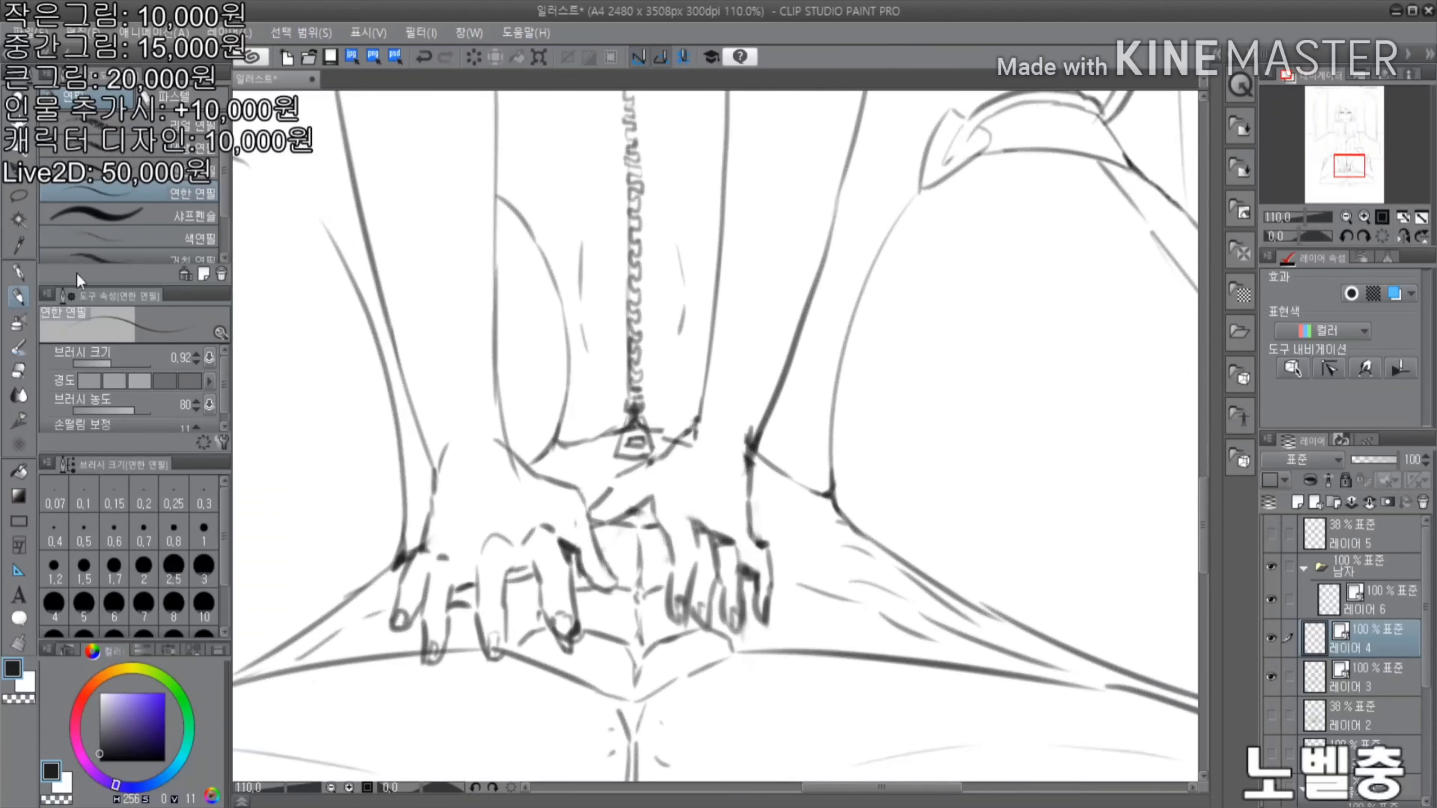
Make 레이어 3 the active layer and retouch the small fold lines beside the lower part of the zipper
{"action": "left_click", "coordinate": [570, 231], "text": "ctrl+shift"}
{"action": "scroll", "coordinate": [703, 257], "scroll_direction": "down", "scroll_amount": 4}
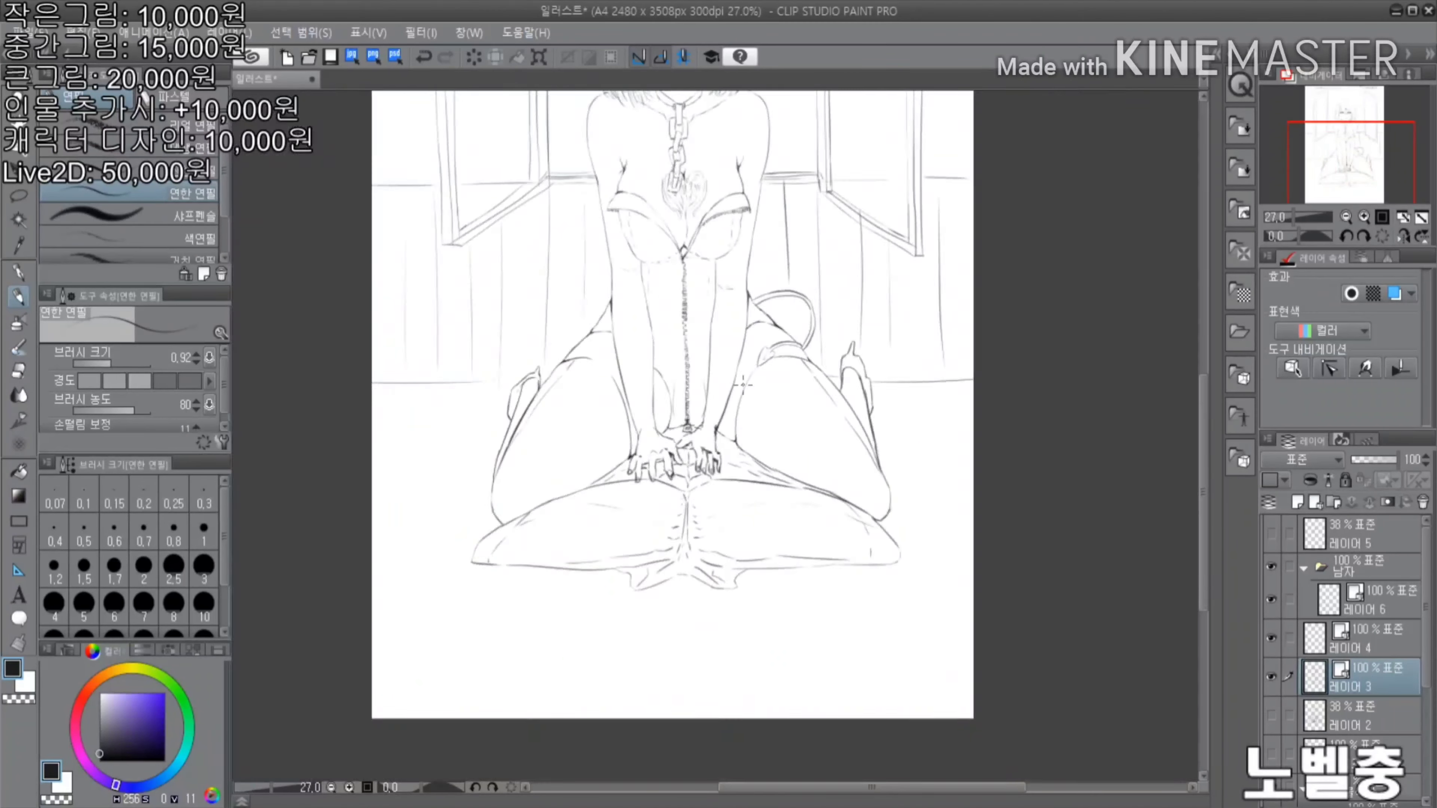
{"action": "scroll", "coordinate": [620, 240], "scroll_direction": "up", "scroll_amount": 5}
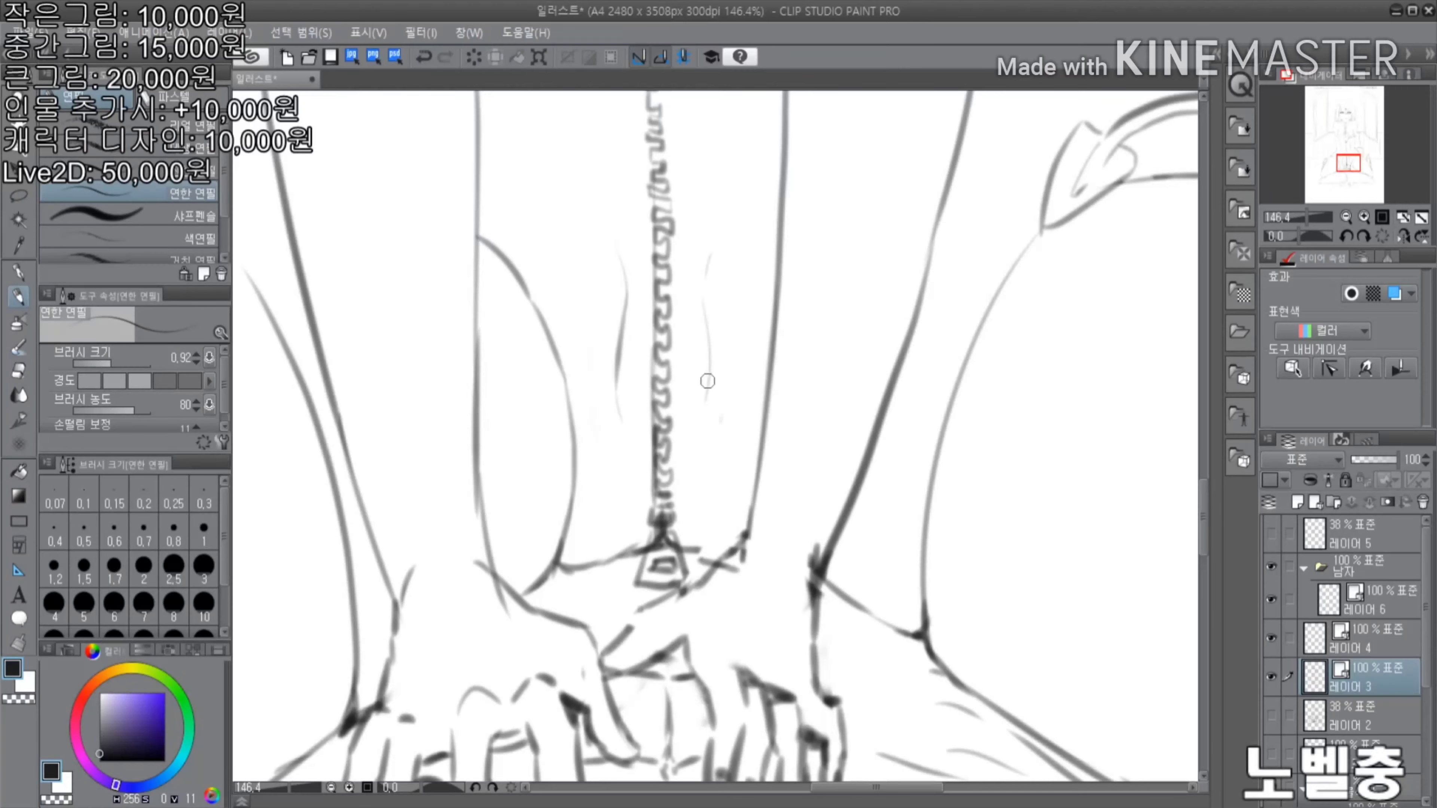
{"action": "scroll", "coordinate": [707, 381], "scroll_direction": "down", "scroll_amount": 4}
{"action": "scroll", "coordinate": [837, 252], "scroll_direction": "up", "scroll_amount": 3}
Touch up the line art around the hands and the inner thigh lines on 레이어 3
{"action": "key", "text": "w"}
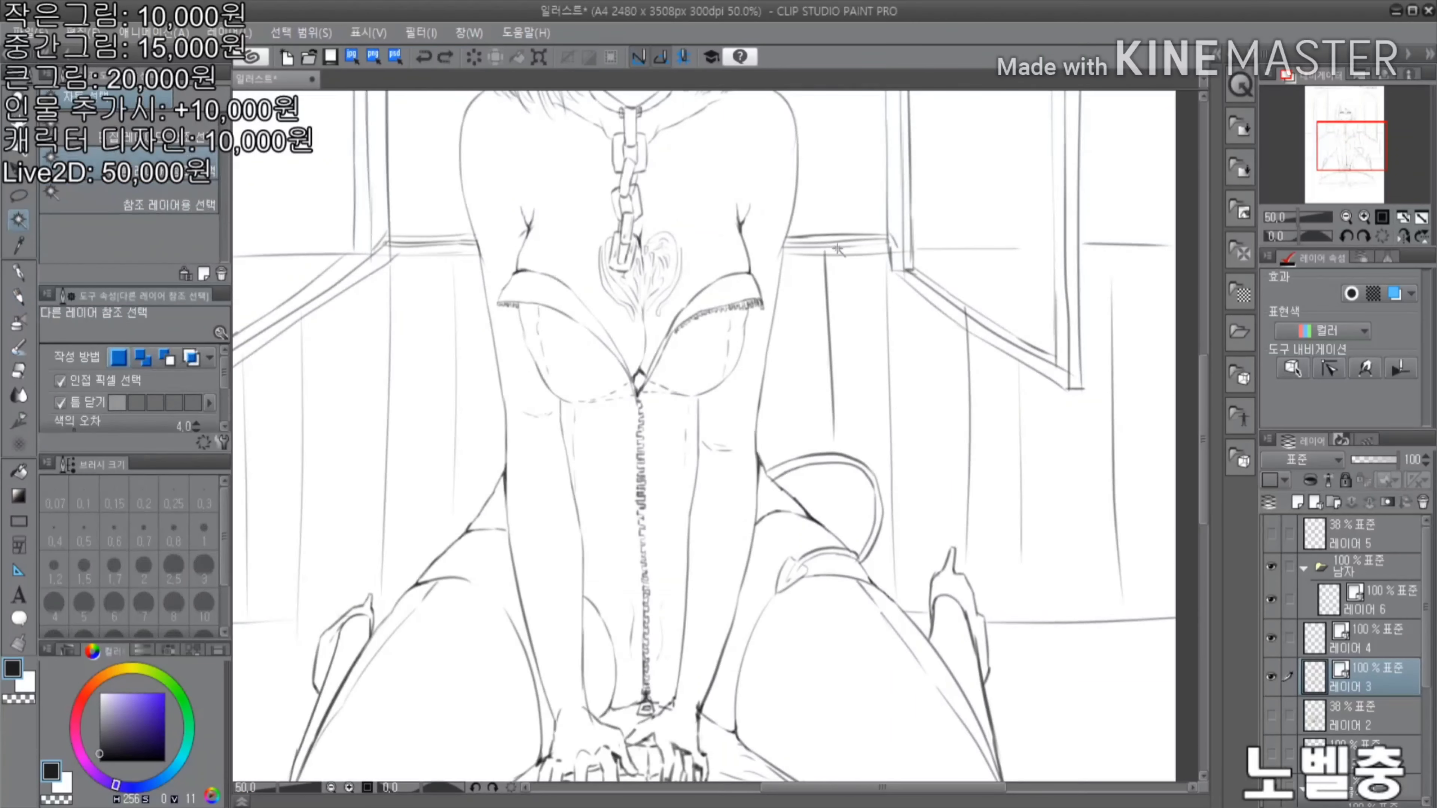
{"action": "scroll", "coordinate": [837, 250], "scroll_direction": "down", "scroll_amount": 2}
{"action": "scroll", "coordinate": [565, 509], "scroll_direction": "up", "scroll_amount": 6}
{"action": "key", "text": "p"}
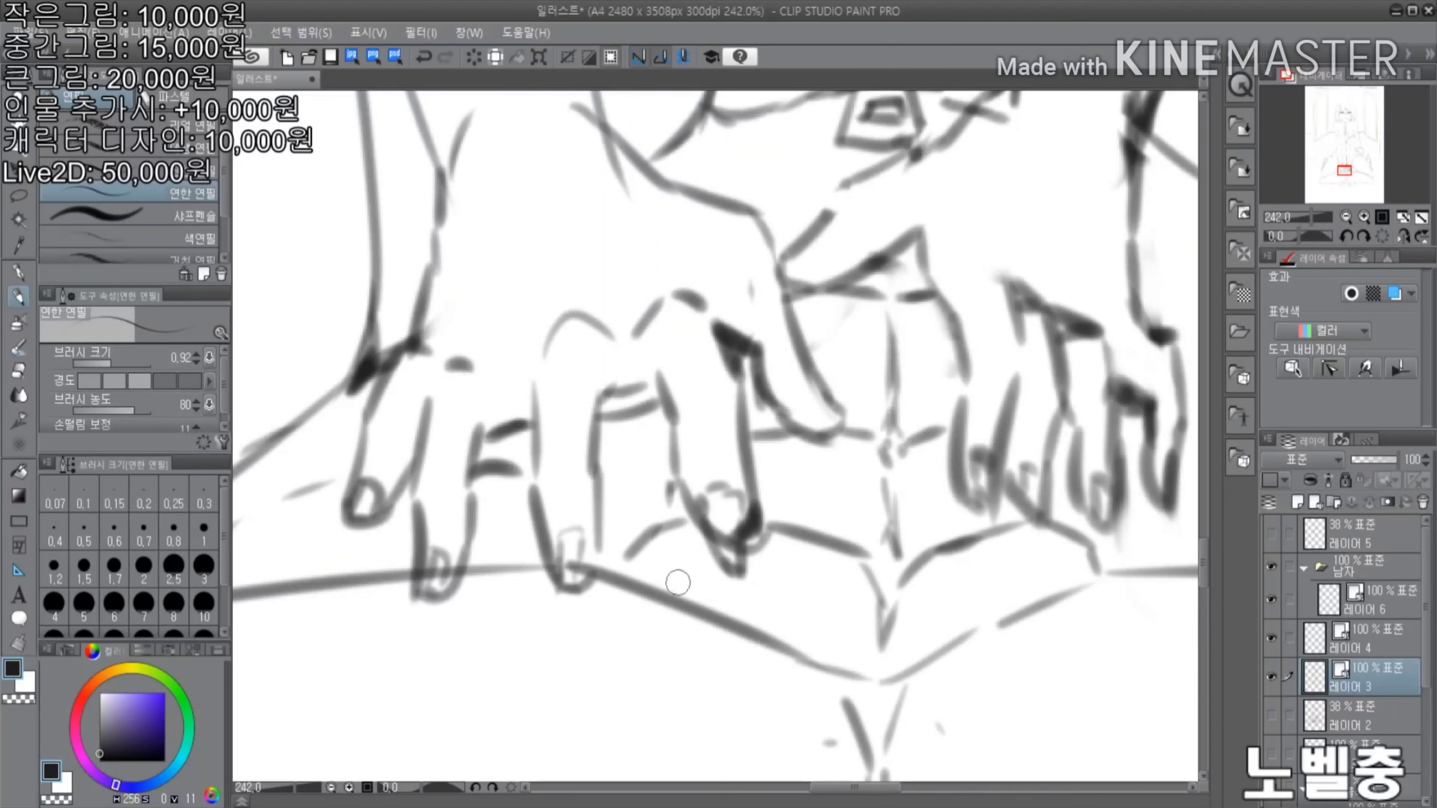
{"action": "scroll", "coordinate": [599, 542], "scroll_direction": "down", "scroll_amount": 5}
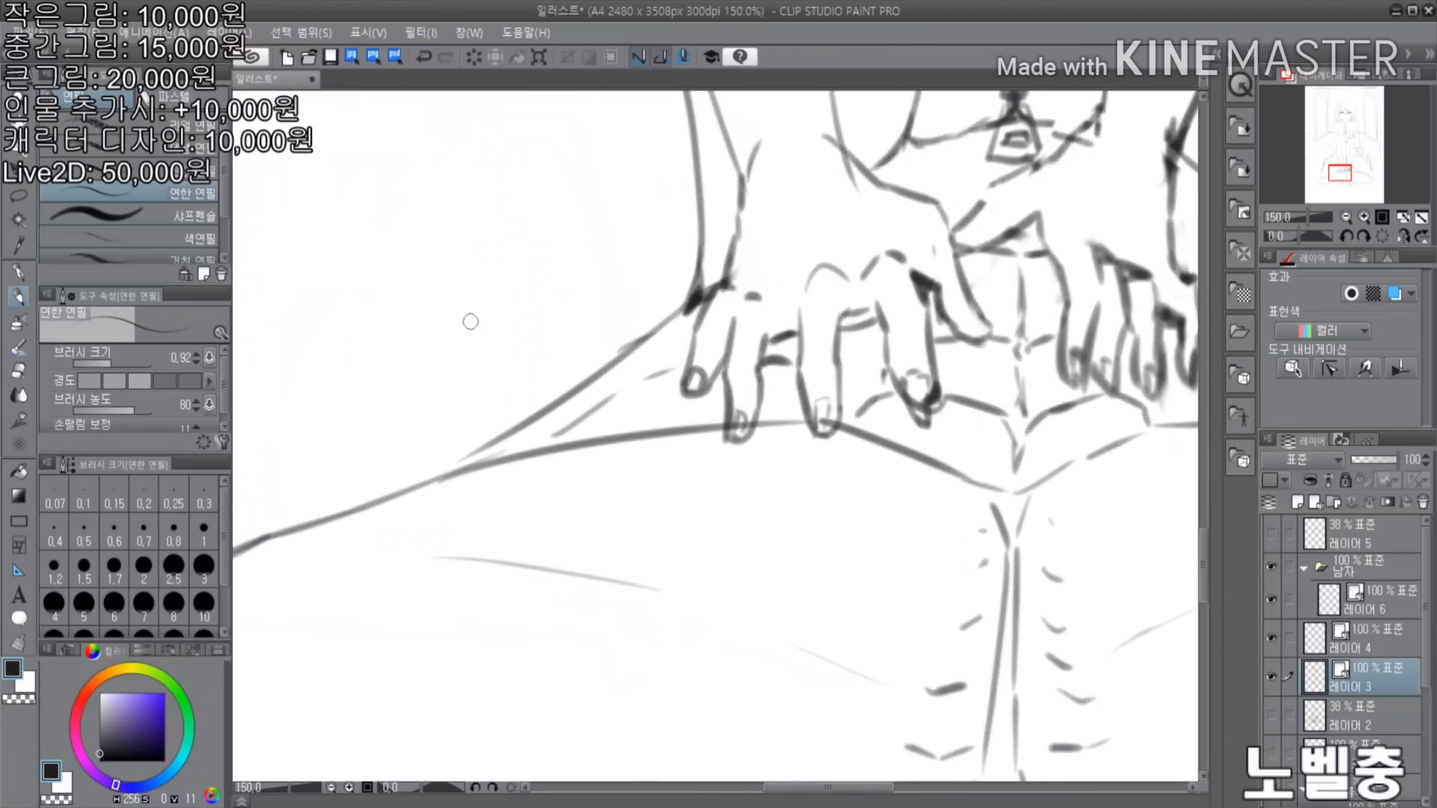
{"action": "scroll", "coordinate": [711, 376], "scroll_direction": "up", "scroll_amount": 4}
{"action": "scroll", "coordinate": [678, 357], "scroll_direction": "down", "scroll_amount": 5}
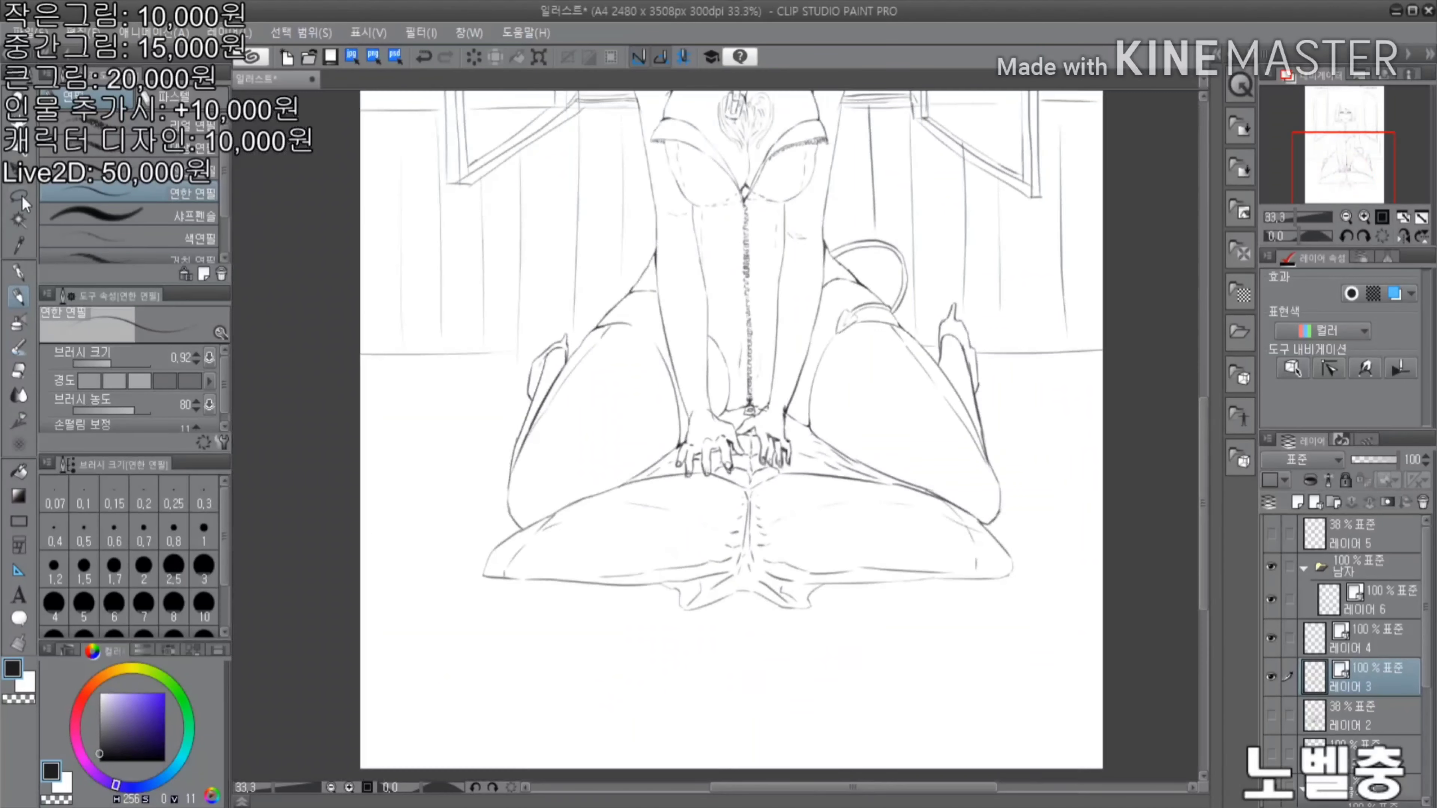
Select the background around the character with the Magic Wand and add the small gaps between the hair ends
{"action": "key", "text": "w"}
{"action": "left_click", "coordinate": [1058, 498]}
{"action": "scroll", "coordinate": [1077, 341], "scroll_direction": "up", "scroll_amount": 4}
{"action": "scroll", "coordinate": [707, 362], "scroll_direction": "up", "scroll_amount": 5}
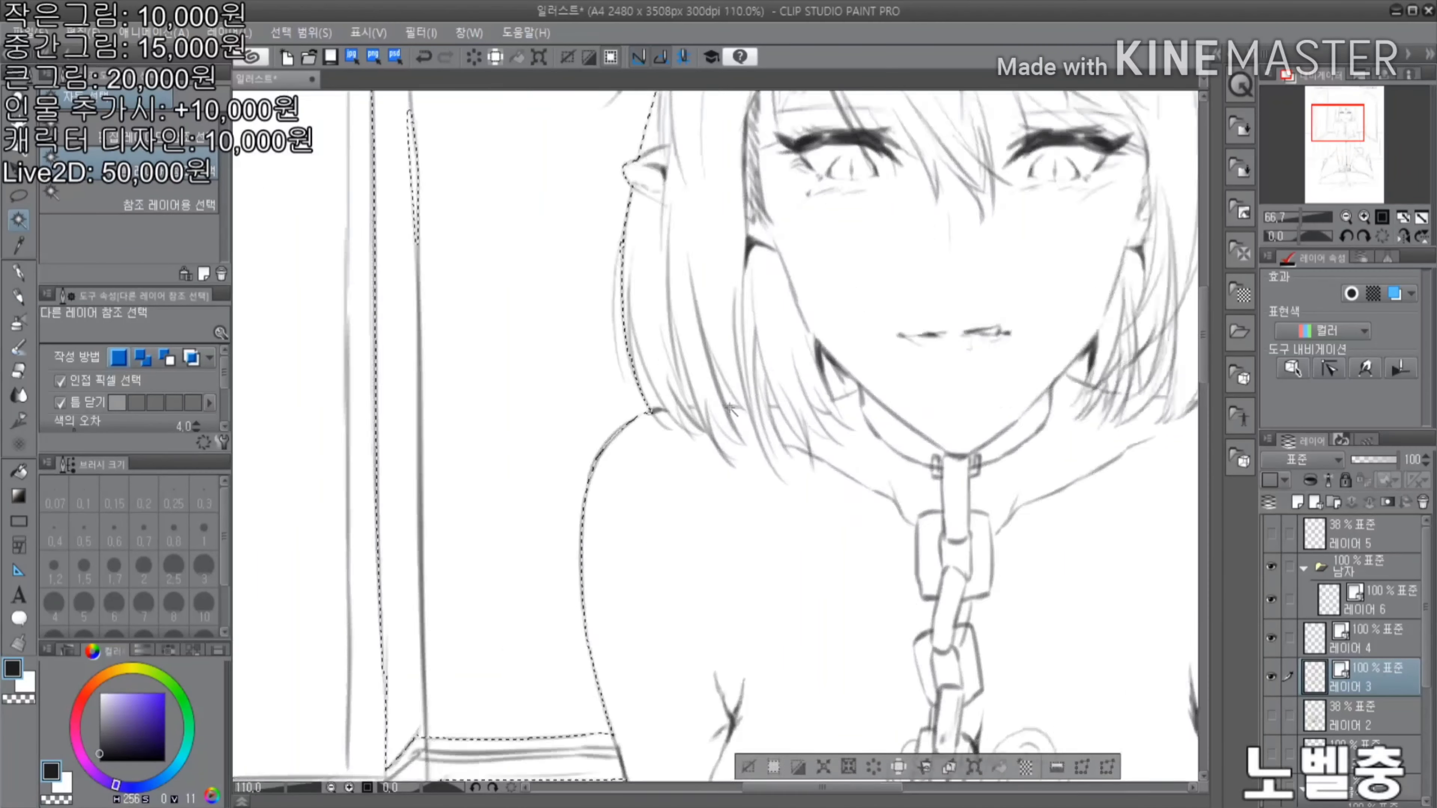
{"action": "left_click", "coordinate": [702, 338], "text": "shift"}
{"action": "scroll", "coordinate": [599, 462], "scroll_direction": "down", "scroll_amount": 10}
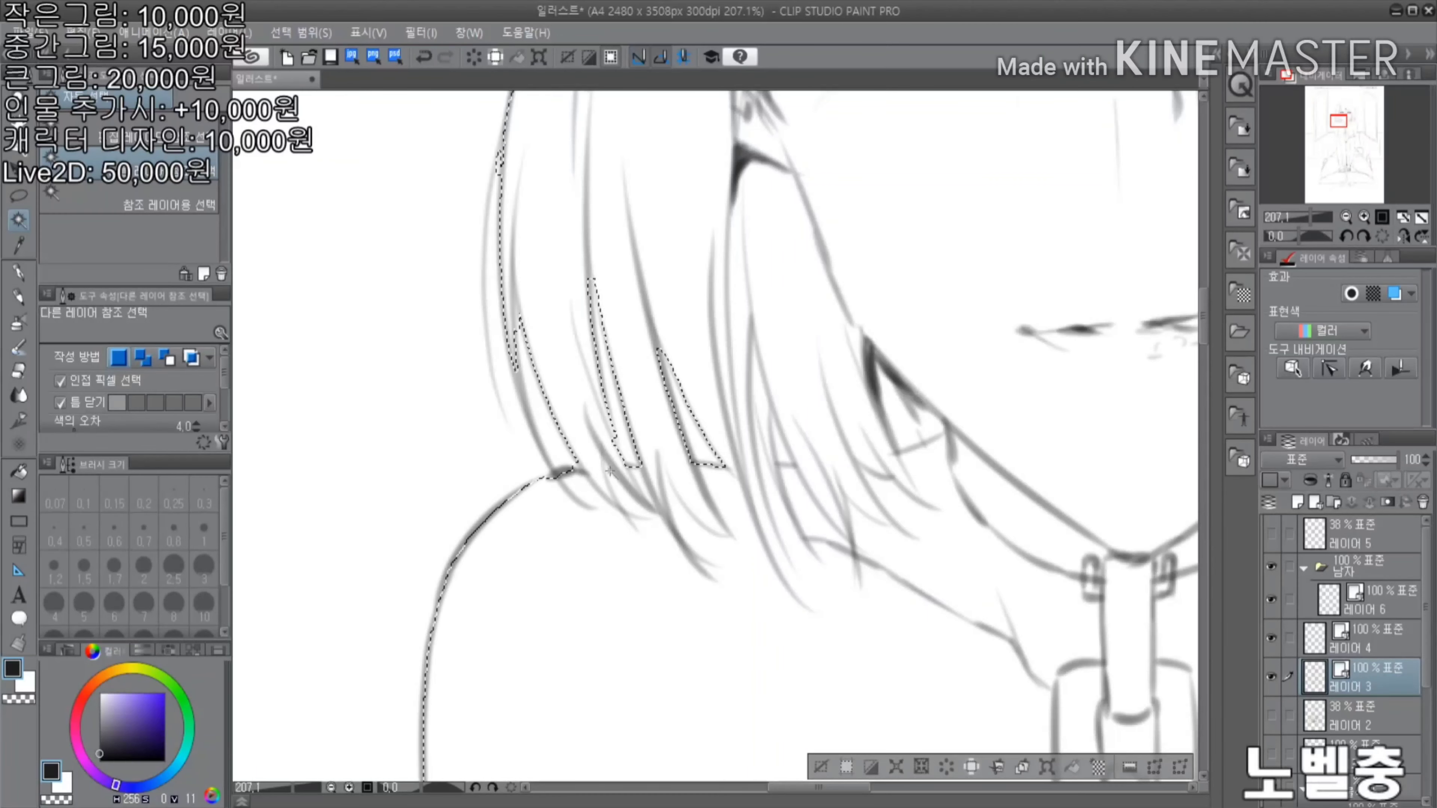
{"action": "scroll", "coordinate": [864, 347], "scroll_direction": "up", "scroll_amount": 4}
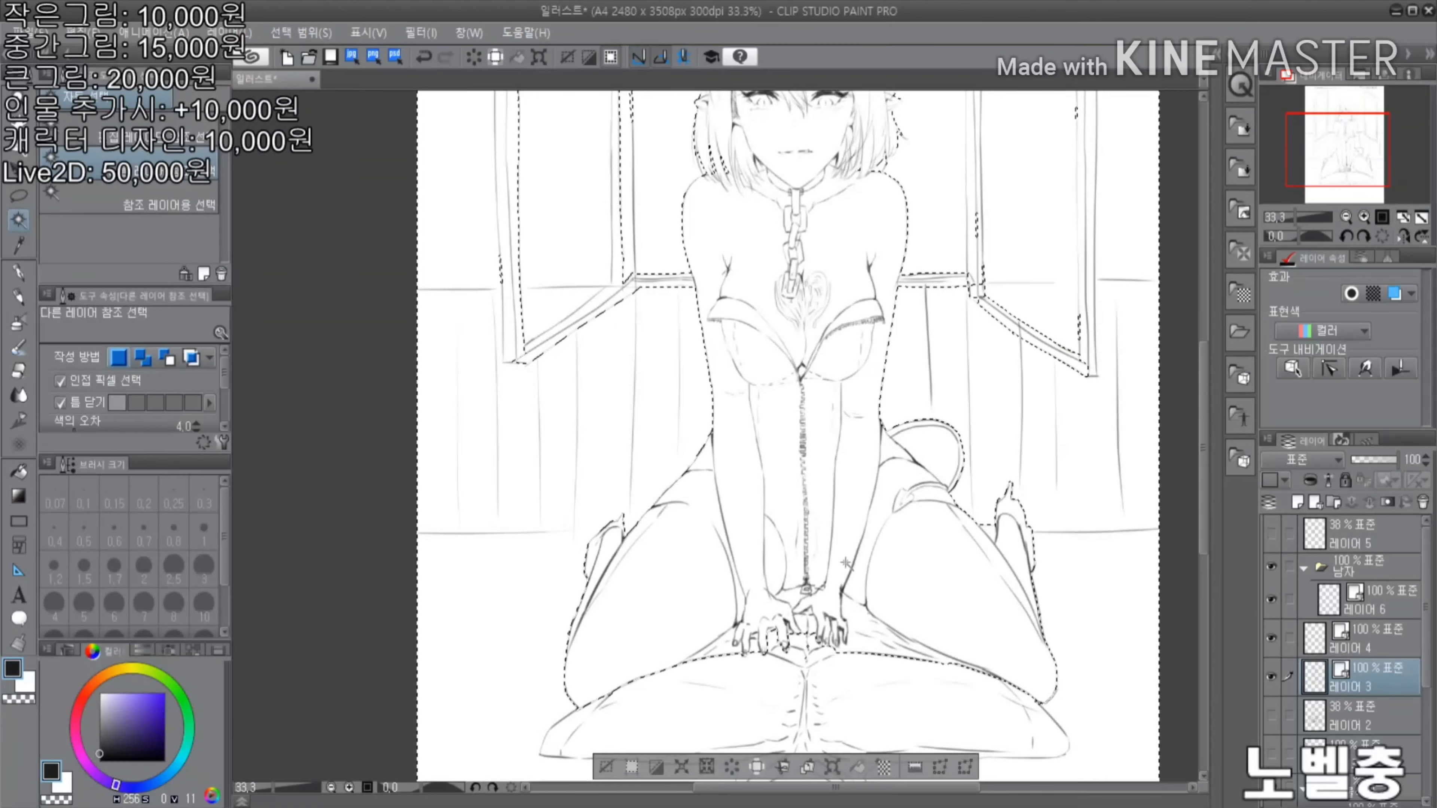
Invert the selection and fill the character with light gray on a layer in the 인물색상 folder
{"action": "scroll", "coordinate": [1341, 623], "scroll_direction": "down", "scroll_amount": 1}
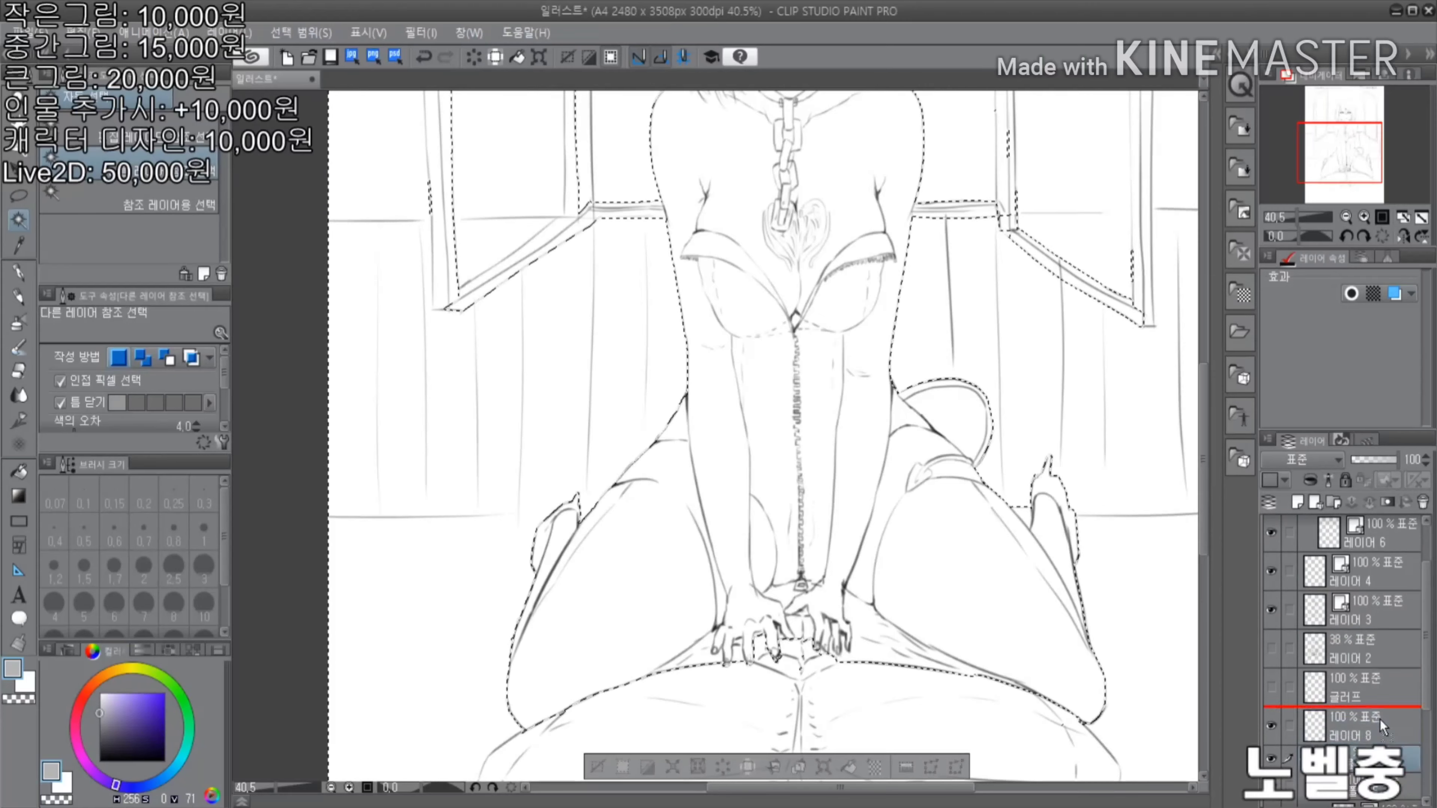
{"action": "scroll", "coordinate": [690, 265], "scroll_direction": "down", "scroll_amount": 2}
{"action": "key", "text": "g"}
{"action": "left_click", "coordinate": [752, 351]}
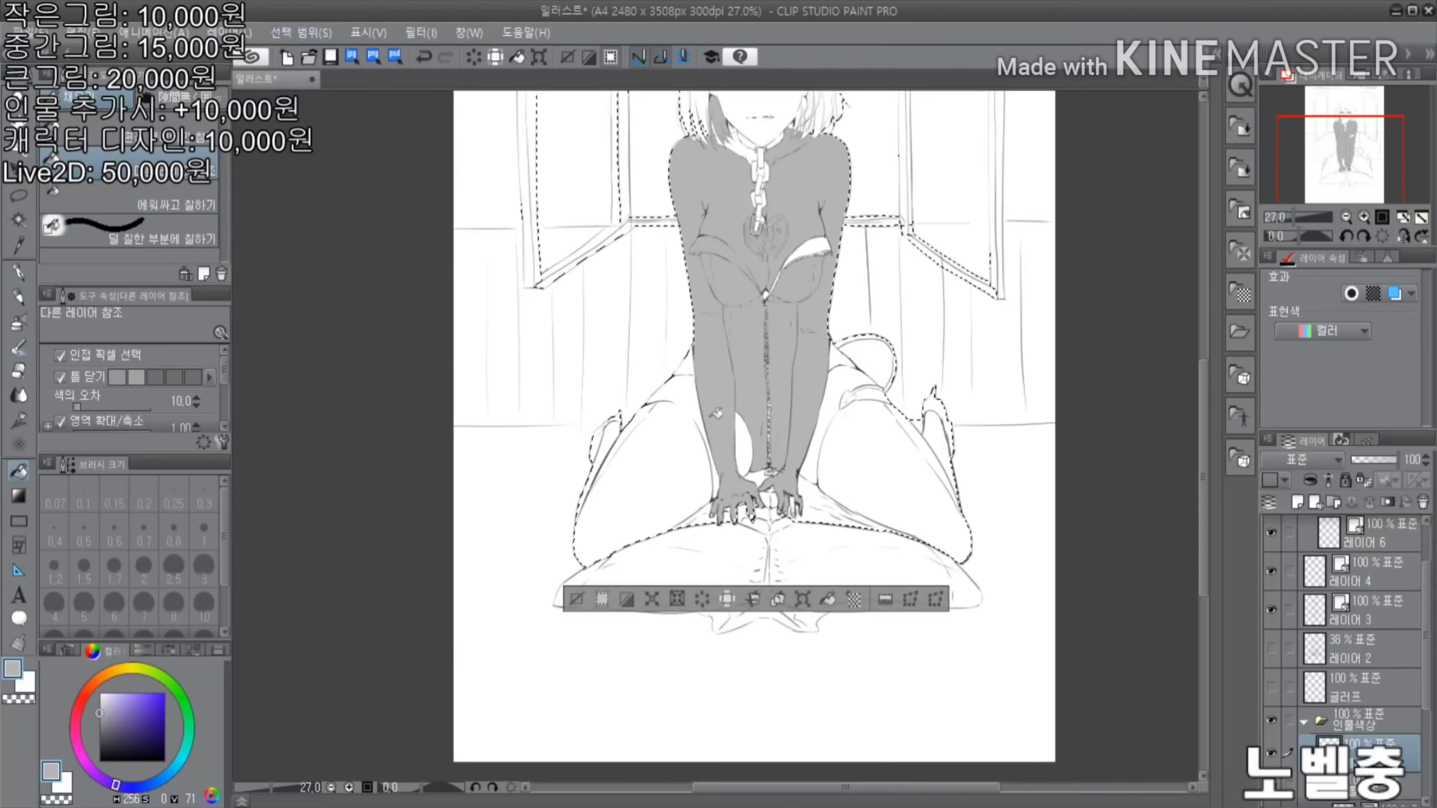
{"action": "left_click", "coordinate": [917, 481]}
{"action": "scroll", "coordinate": [792, 468], "scroll_direction": "up", "scroll_amount": 5}
{"action": "scroll", "coordinate": [634, 621], "scroll_direction": "up", "scroll_amount": 3}
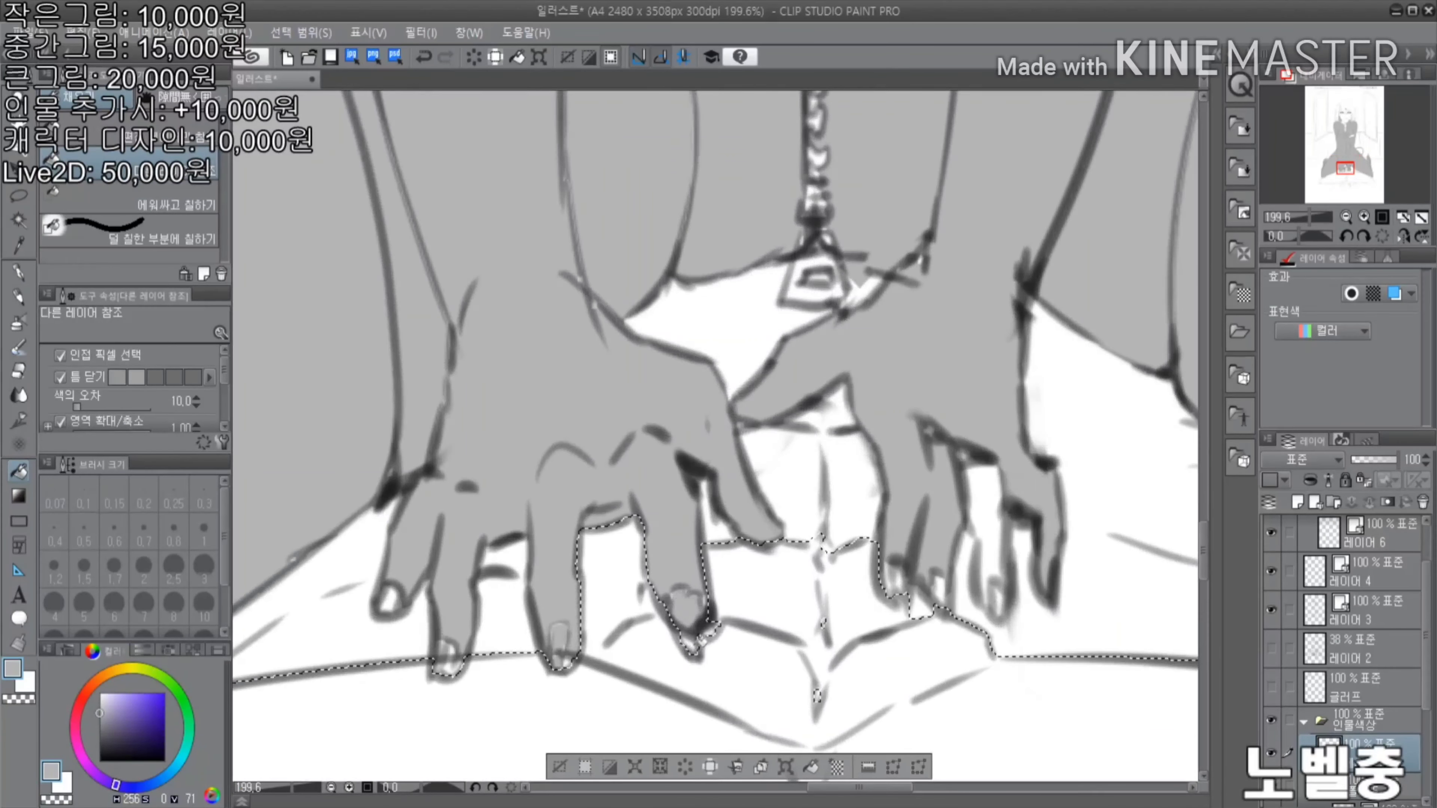
{"action": "scroll", "coordinate": [394, 600], "scroll_direction": "down", "scroll_amount": 6}
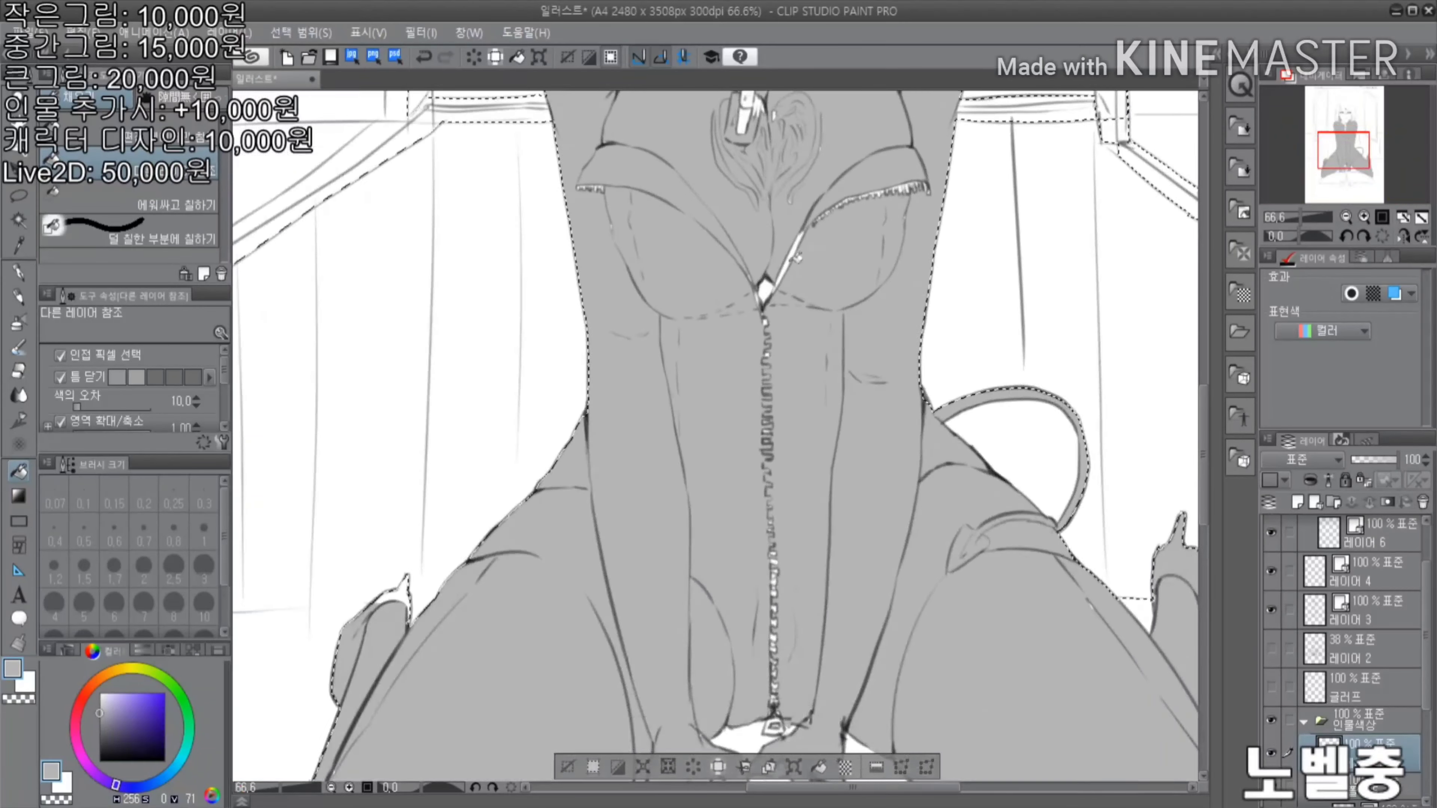
Fill the leftover white gaps along the outfit's neckline with the same gray
{"action": "left_click", "coordinate": [136, 128]}
{"action": "scroll", "coordinate": [780, 317], "scroll_direction": "up", "scroll_amount": 2}
{"action": "scroll", "coordinate": [753, 397], "scroll_direction": "down", "scroll_amount": 4}
{"action": "left_click", "coordinate": [136, 160]}
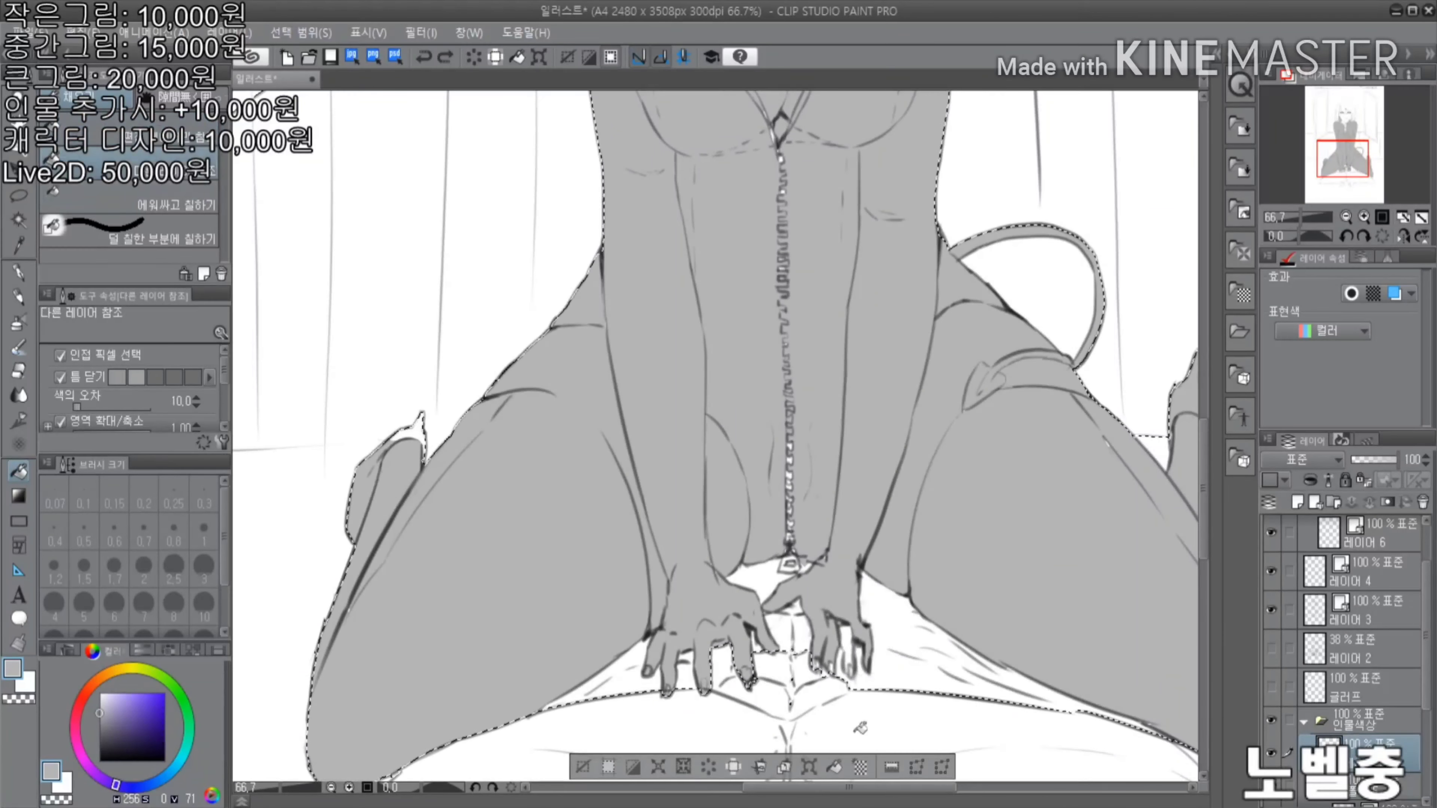
{"action": "scroll", "coordinate": [793, 640], "scroll_direction": "up", "scroll_amount": 4}
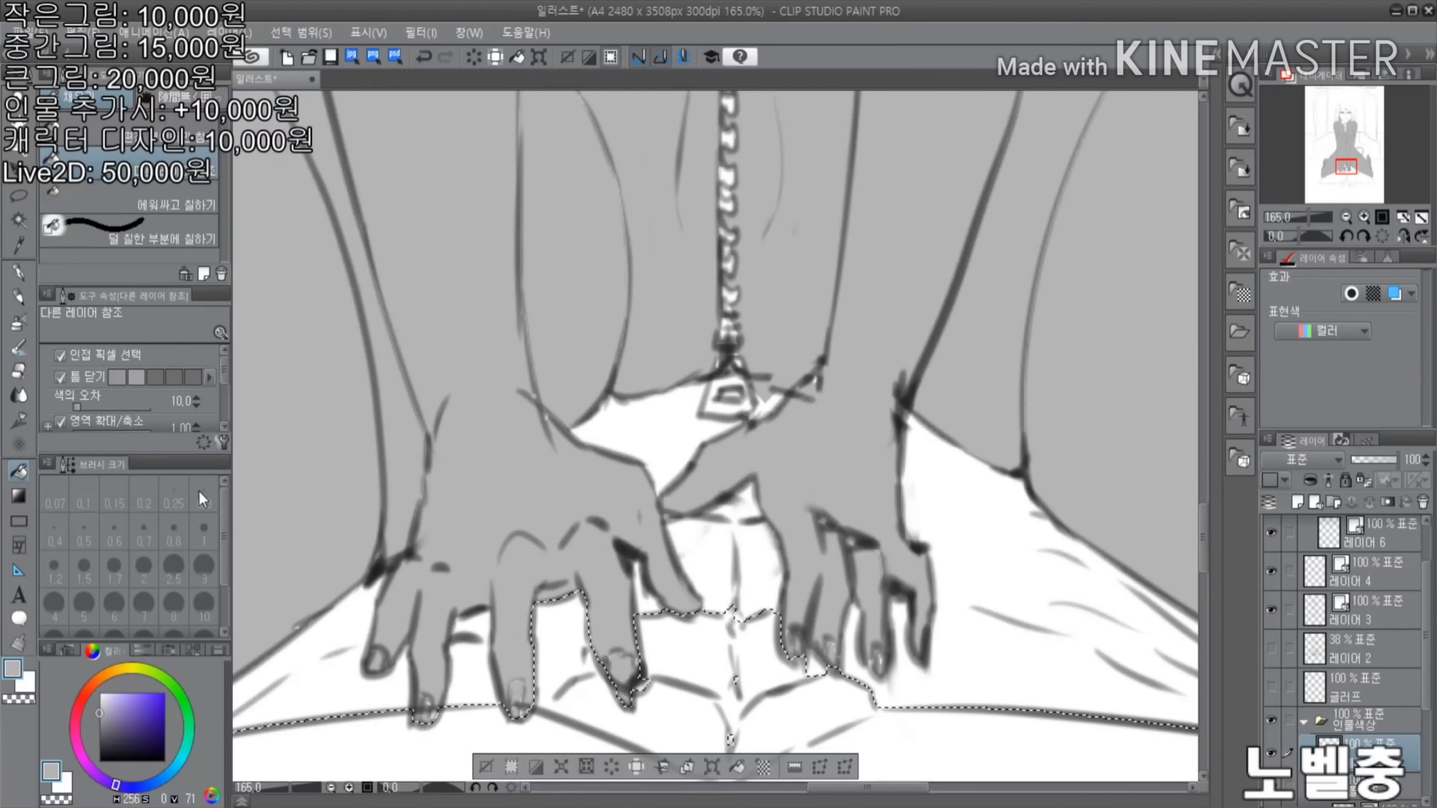
Paint the remaining white spots at the zipper, feet and hair light gray with the 스푼펜 pen
{"action": "key", "text": "p"}
{"action": "scroll", "coordinate": [676, 523], "scroll_direction": "up", "scroll_amount": 1}
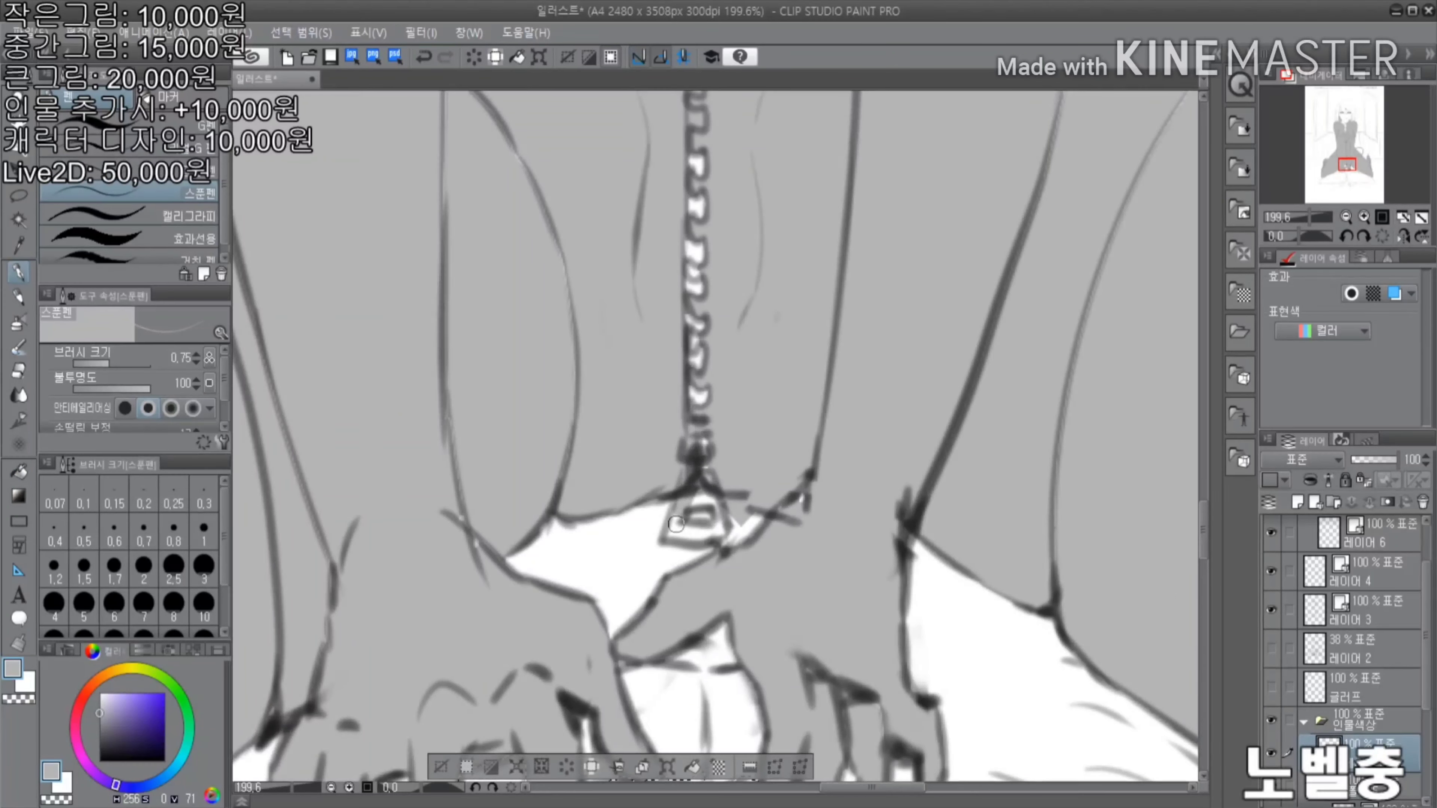
{"action": "scroll", "coordinate": [507, 425], "scroll_direction": "down", "scroll_amount": 8}
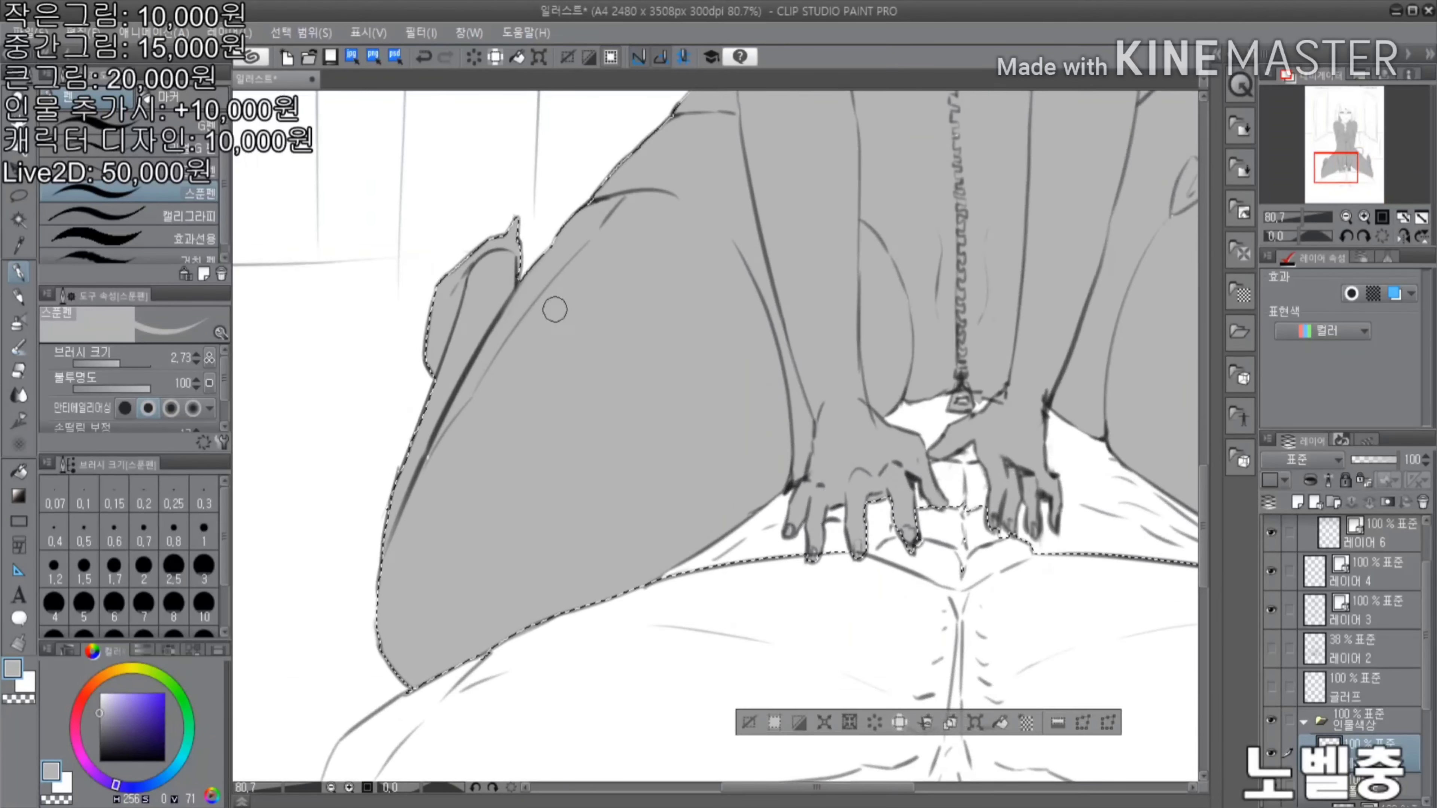
{"action": "scroll", "coordinate": [602, 189], "scroll_direction": "up", "scroll_amount": 3}
{"action": "scroll", "coordinate": [602, 190], "scroll_direction": "down", "scroll_amount": 5}
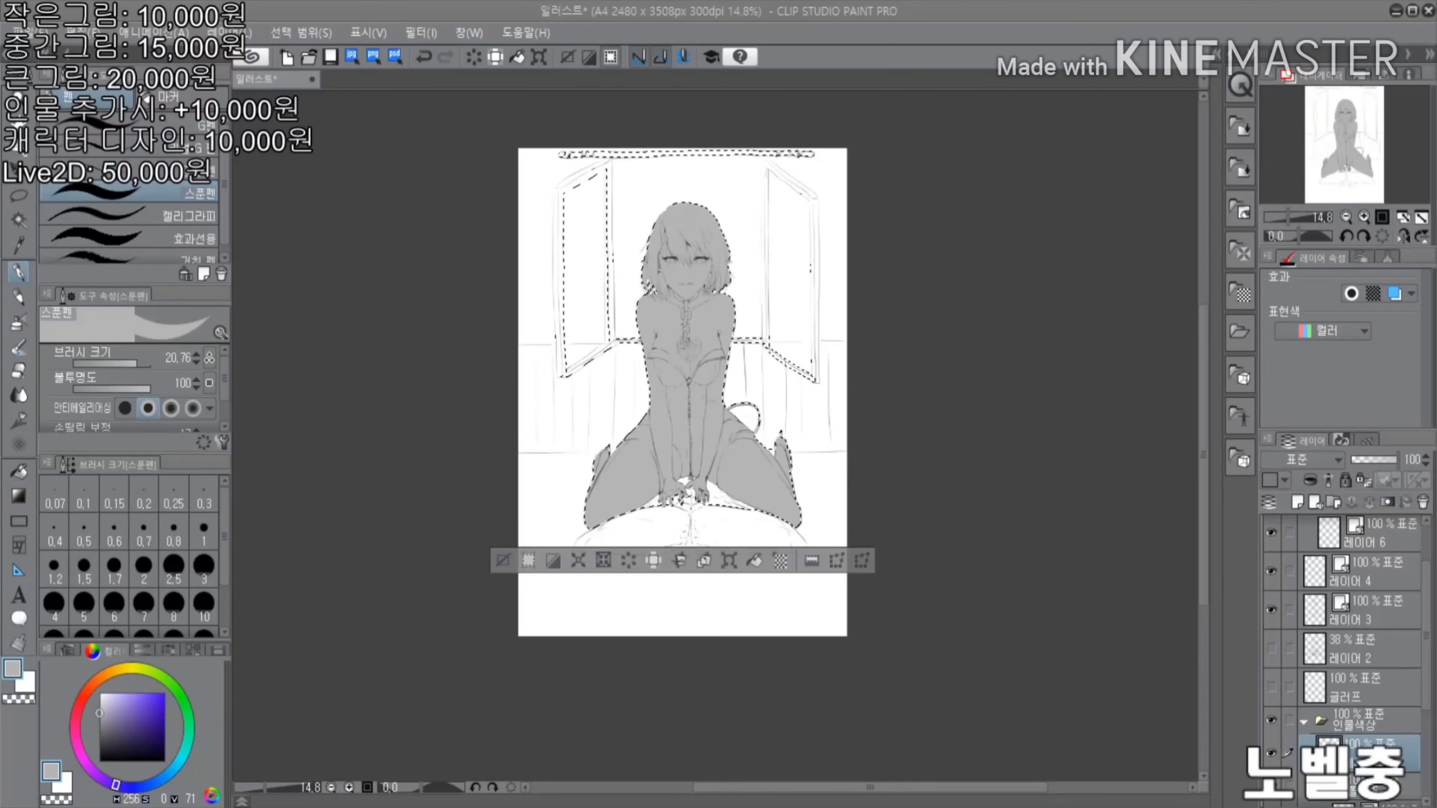
Hide the window lines, and organize the color layers into folders in 인물색상, clipped to the gray base
{"action": "scroll", "coordinate": [702, 262], "scroll_direction": "up", "scroll_amount": 2}
{"action": "scroll", "coordinate": [1376, 683], "scroll_direction": "down", "scroll_amount": 2}
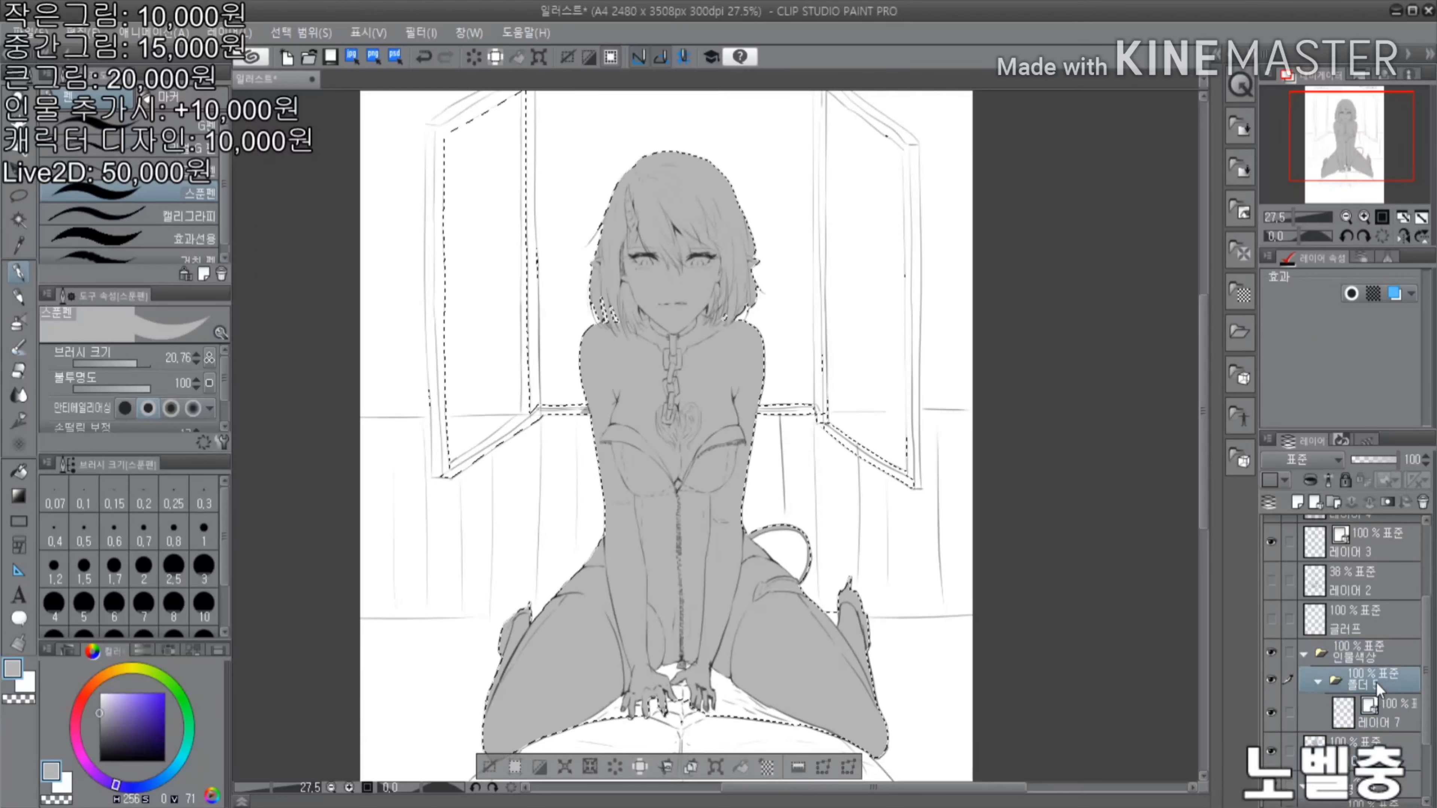
{"action": "left_click", "coordinate": [1333, 502]}
{"action": "left_click", "coordinate": [1340, 498]}
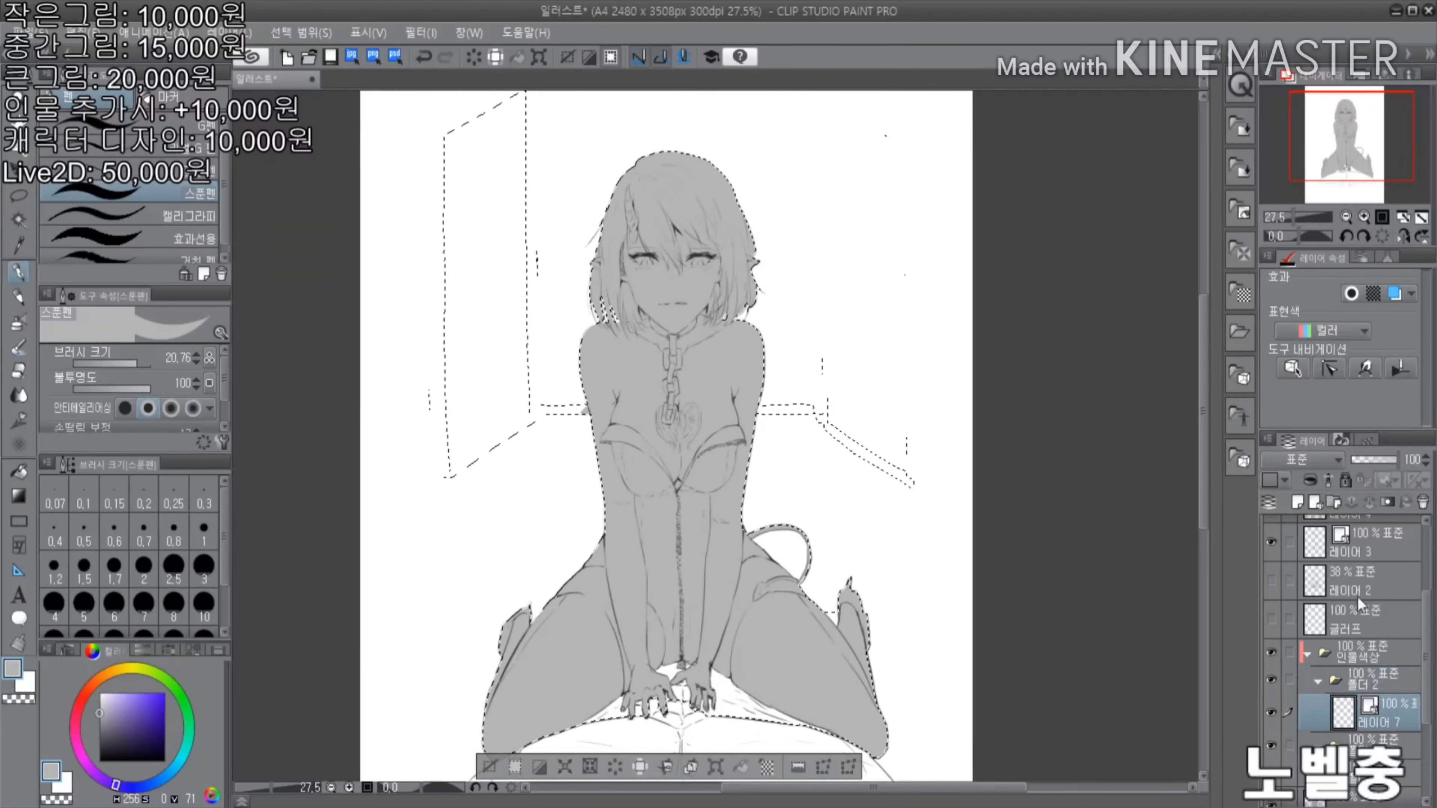
Paint the face, shoulders, arms and upper thighs with a pale cream skin color using a large 스푼펜 brush
{"action": "scroll", "coordinate": [679, 283], "scroll_direction": "up", "scroll_amount": 4}
{"action": "left_click_drag", "start_coordinate": [679, 368], "coordinate": [795, 319]}
{"action": "scroll", "coordinate": [795, 319], "scroll_direction": "down", "scroll_amount": 2}
{"action": "mouse_move", "coordinate": [707, 453]}
{"action": "left_mouse_down"}
{"action": "mouse_move", "coordinate": [763, 537]}
{"action": "mouse_move", "coordinate": [679, 566]}
{"action": "mouse_move", "coordinate": [644, 634]}
{"action": "left_mouse_up"}
{"action": "scroll", "coordinate": [644, 634], "scroll_direction": "down", "scroll_amount": 2}
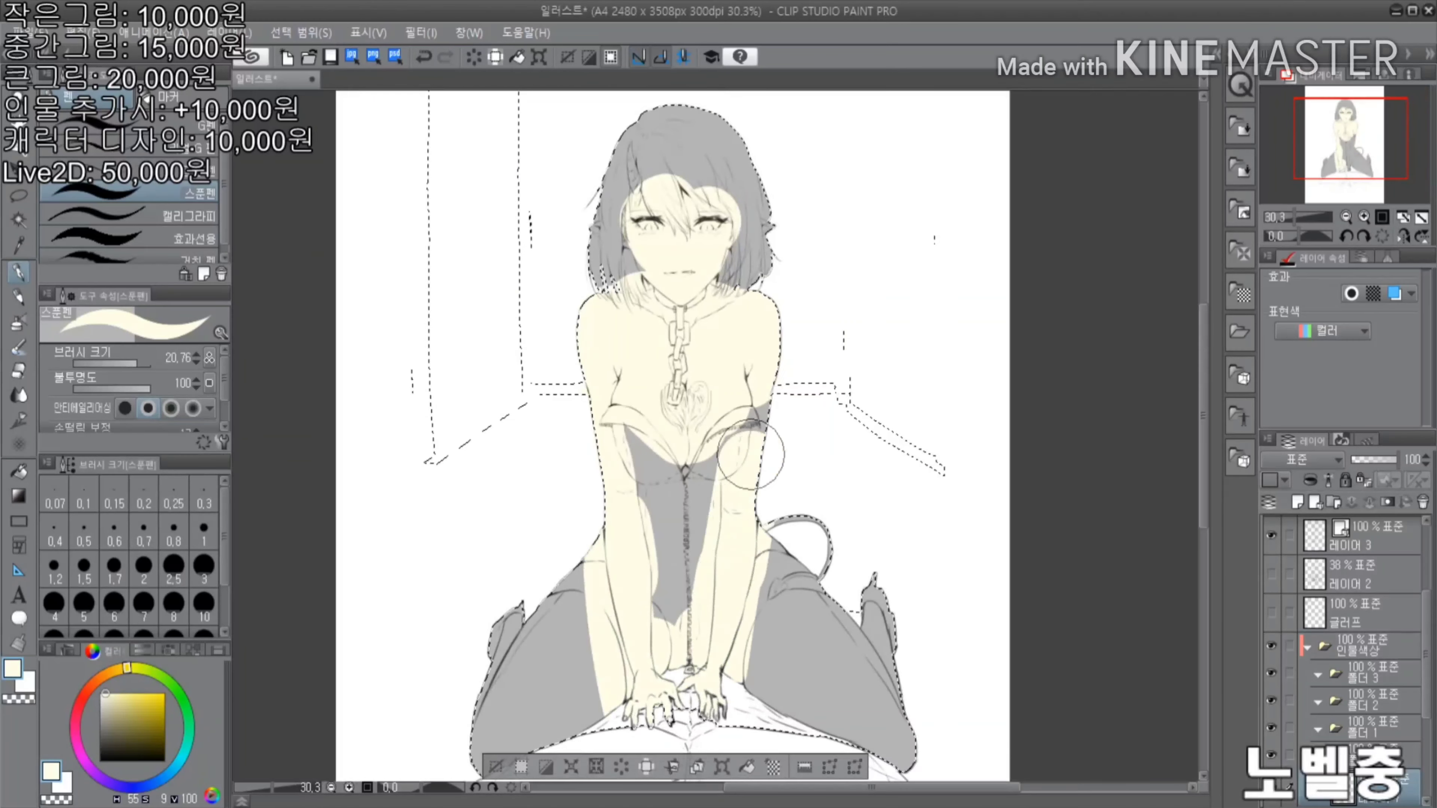
Fill the half of the outfit on the viewer's left of the zipper with dark gray, including the bust
{"action": "key", "text": "g"}
{"action": "scroll", "coordinate": [644, 502], "scroll_direction": "up", "scroll_amount": 2}
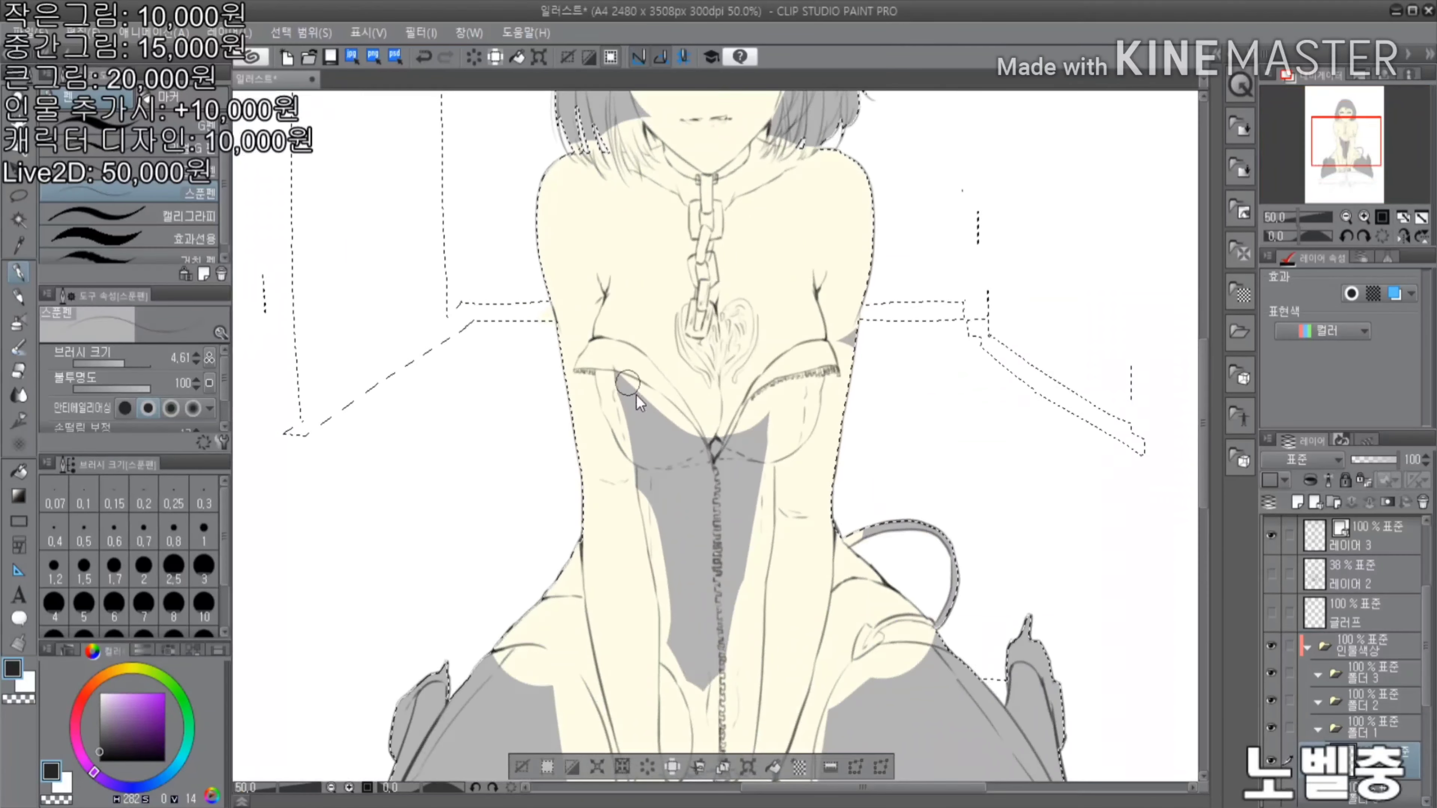
{"action": "left_click", "coordinate": [651, 396]}
{"action": "left_click", "coordinate": [650, 431]}
{"action": "left_click", "coordinate": [170, 204]}
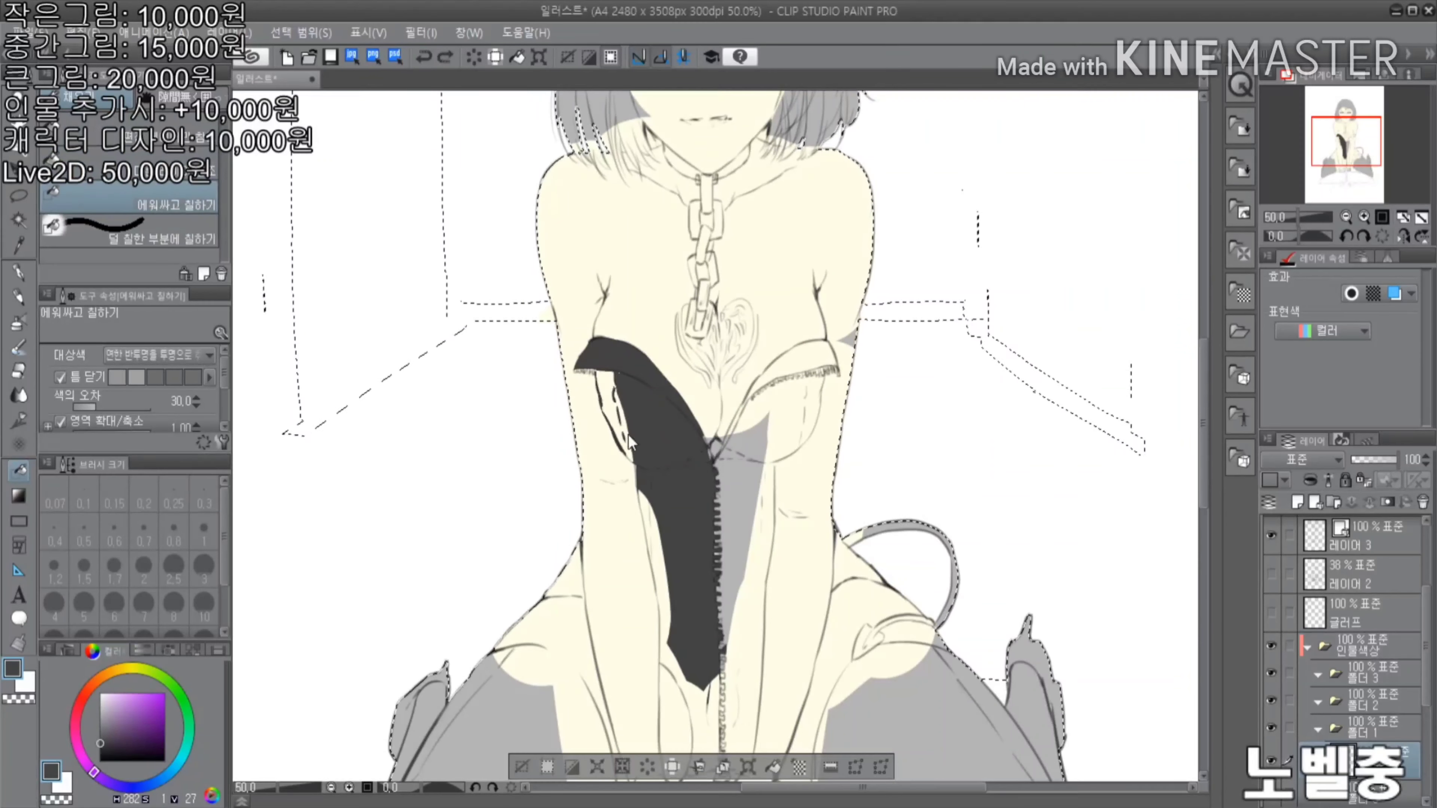
{"action": "left_click", "coordinate": [130, 128]}
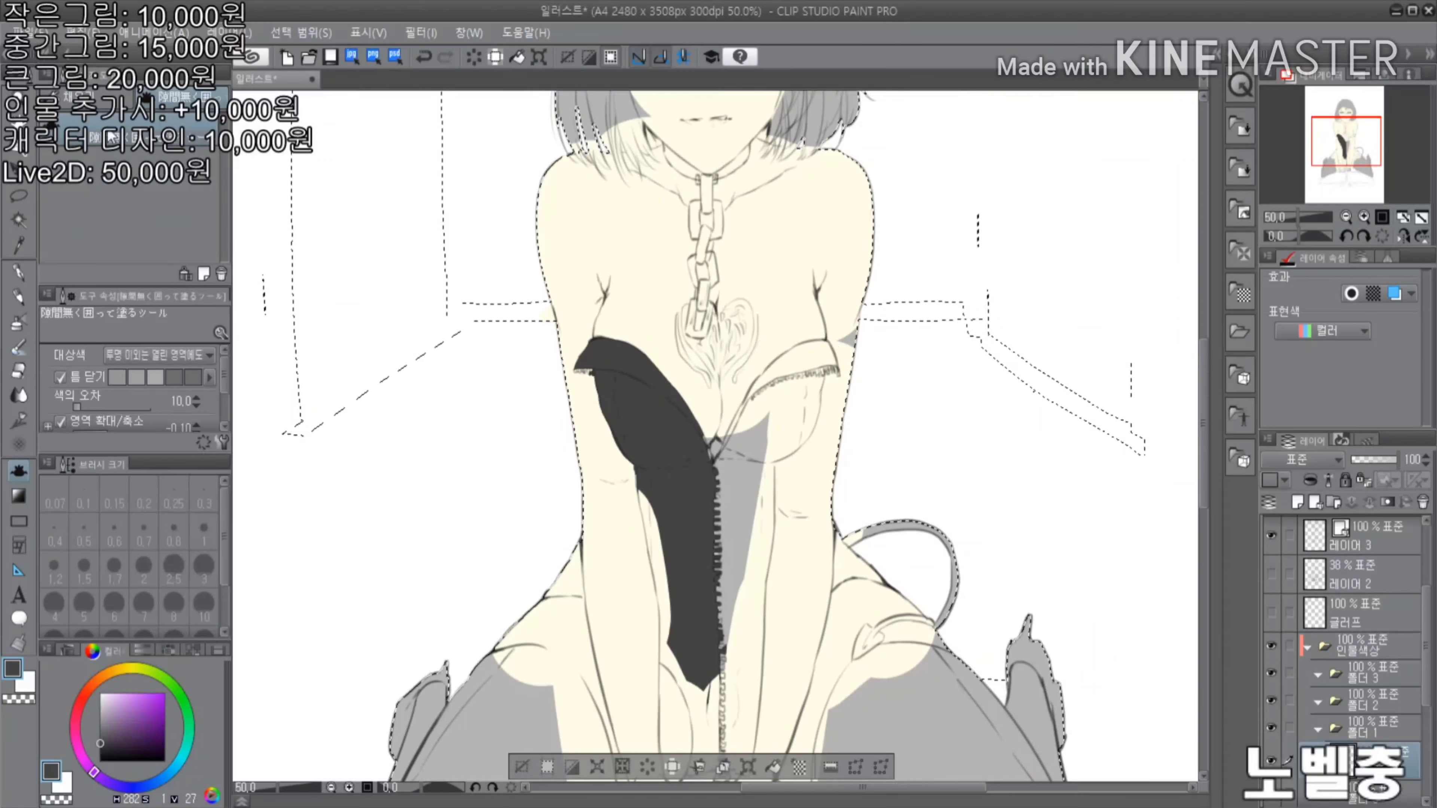
{"action": "left_click", "coordinate": [131, 170]}
{"action": "left_click", "coordinate": [771, 423]}
{"action": "key", "text": "ctrl+z"}
Paint the other half of the outfit dark gray with the 스푼펜 pen, from the bust down to the zipper's lower end
{"action": "key", "text": "p"}
{"action": "scroll", "coordinate": [671, 467], "scroll_direction": "up", "scroll_amount": 3}
{"action": "left_click", "coordinate": [672, 468]}
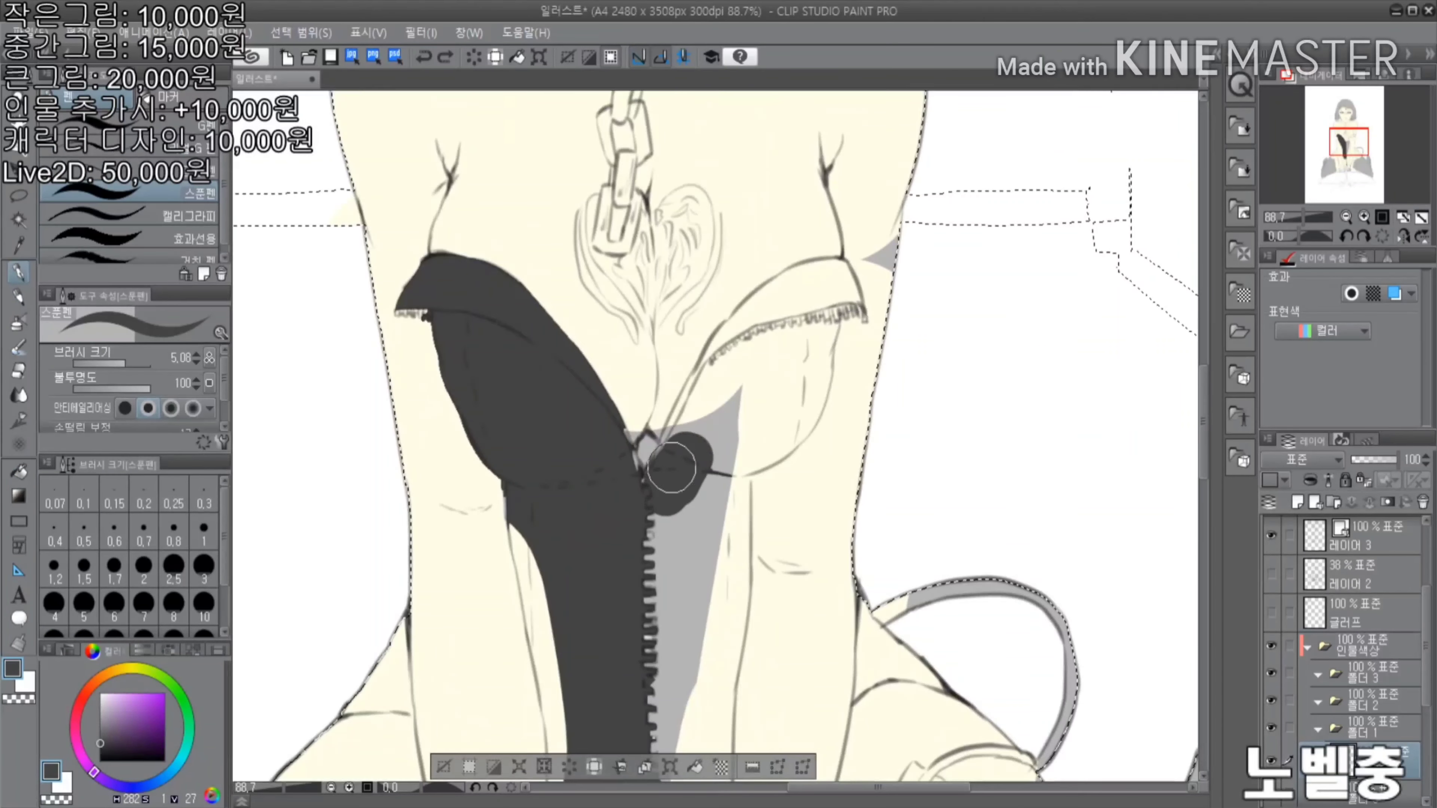
{"action": "left_click_drag", "start_coordinate": [819, 289], "coordinate": [837, 271]}
{"action": "left_click_drag", "start_coordinate": [729, 453], "coordinate": [808, 351]}
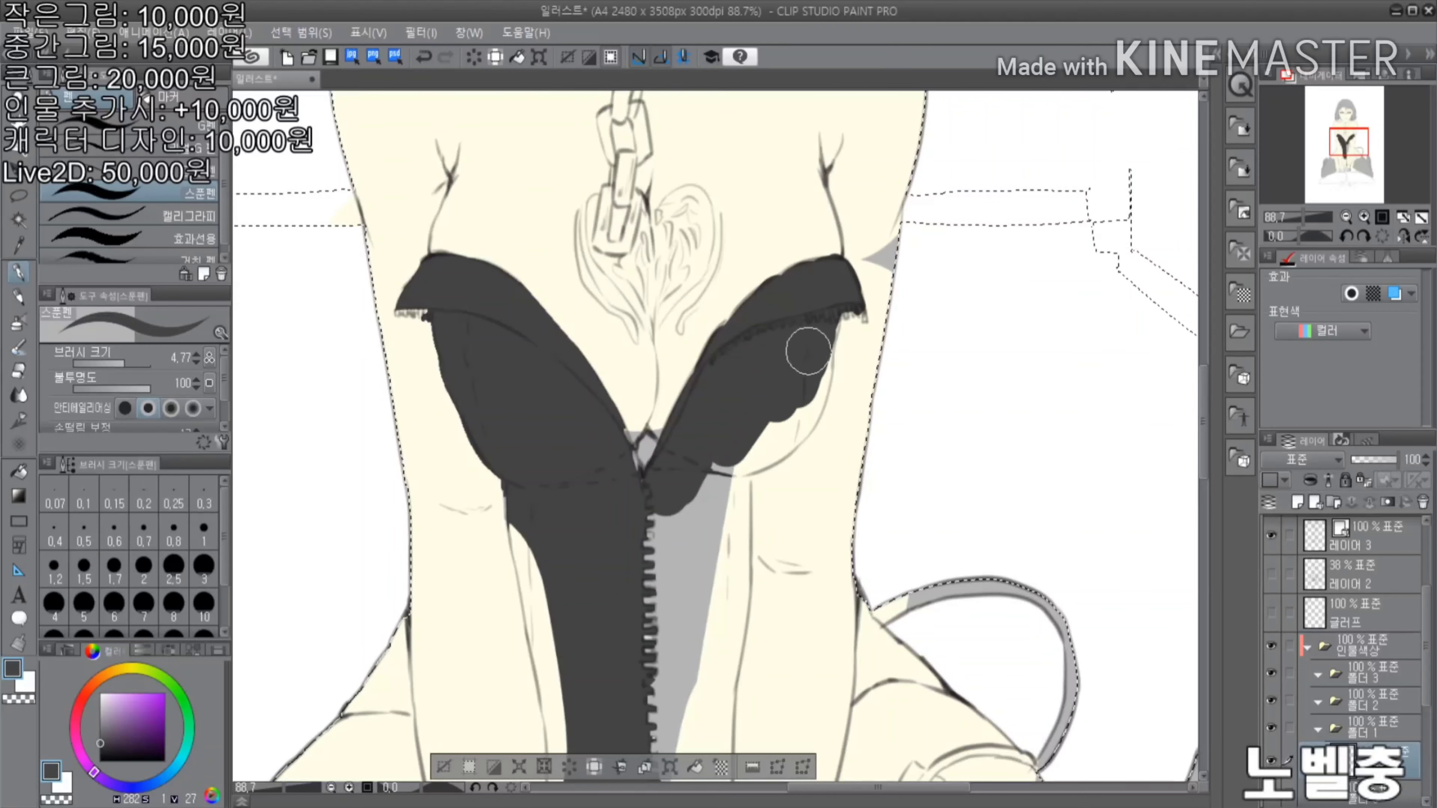
{"action": "left_click_drag", "start_coordinate": [755, 448], "coordinate": [705, 529]}
{"action": "scroll", "coordinate": [707, 526], "scroll_direction": "down", "scroll_amount": 2}
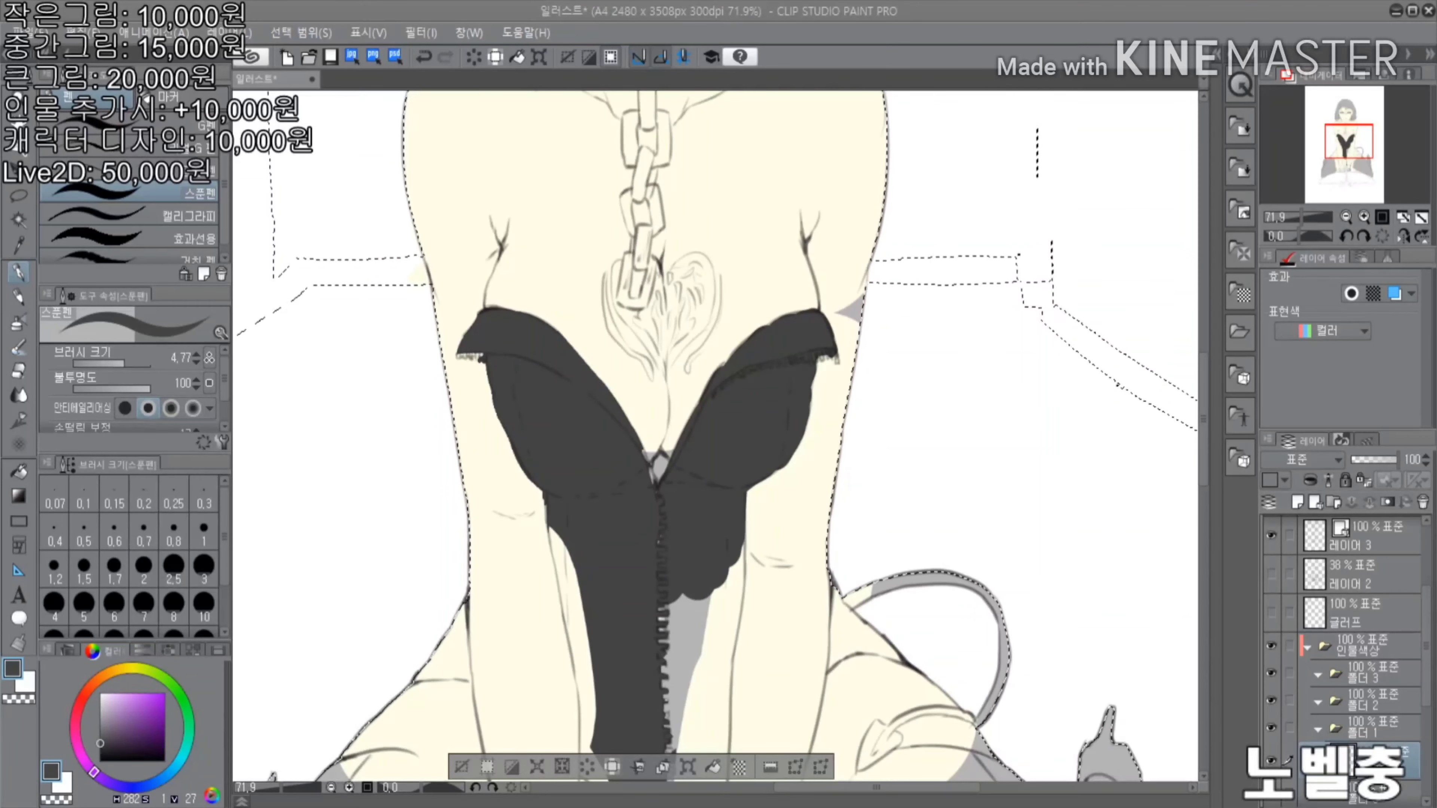
{"action": "scroll", "coordinate": [772, 295], "scroll_direction": "down", "scroll_amount": 2}
{"action": "scroll", "coordinate": [642, 445], "scroll_direction": "up", "scroll_amount": 1}
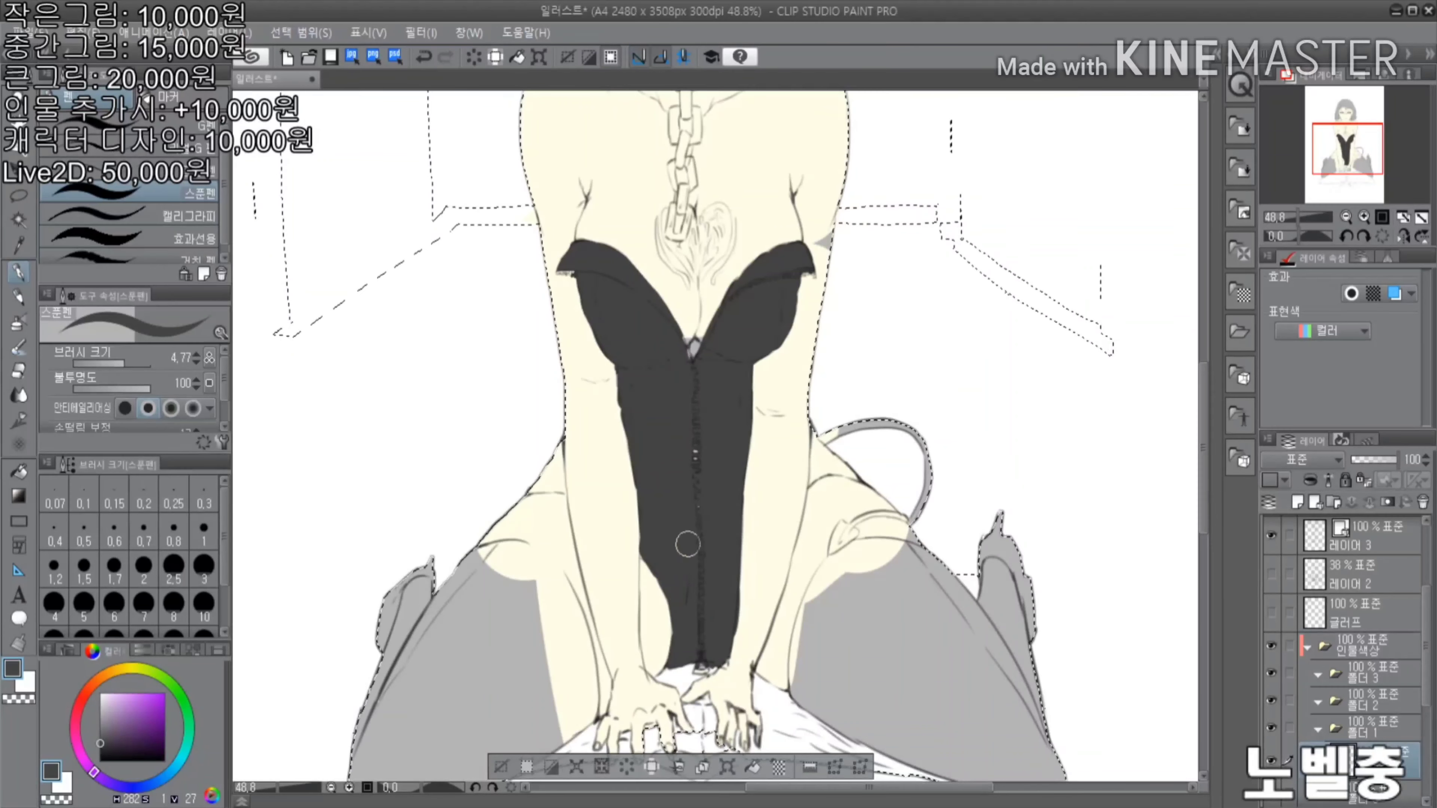
Paint the outfit's visible hip areas on both sides of the arms dark gray with a smaller brush
{"action": "scroll", "coordinate": [713, 614], "scroll_direction": "up", "scroll_amount": 2}
{"action": "key", "text": "bracketleft"}
{"action": "key", "text": "bracketleft"}
{"action": "key", "text": "bracketleft"}
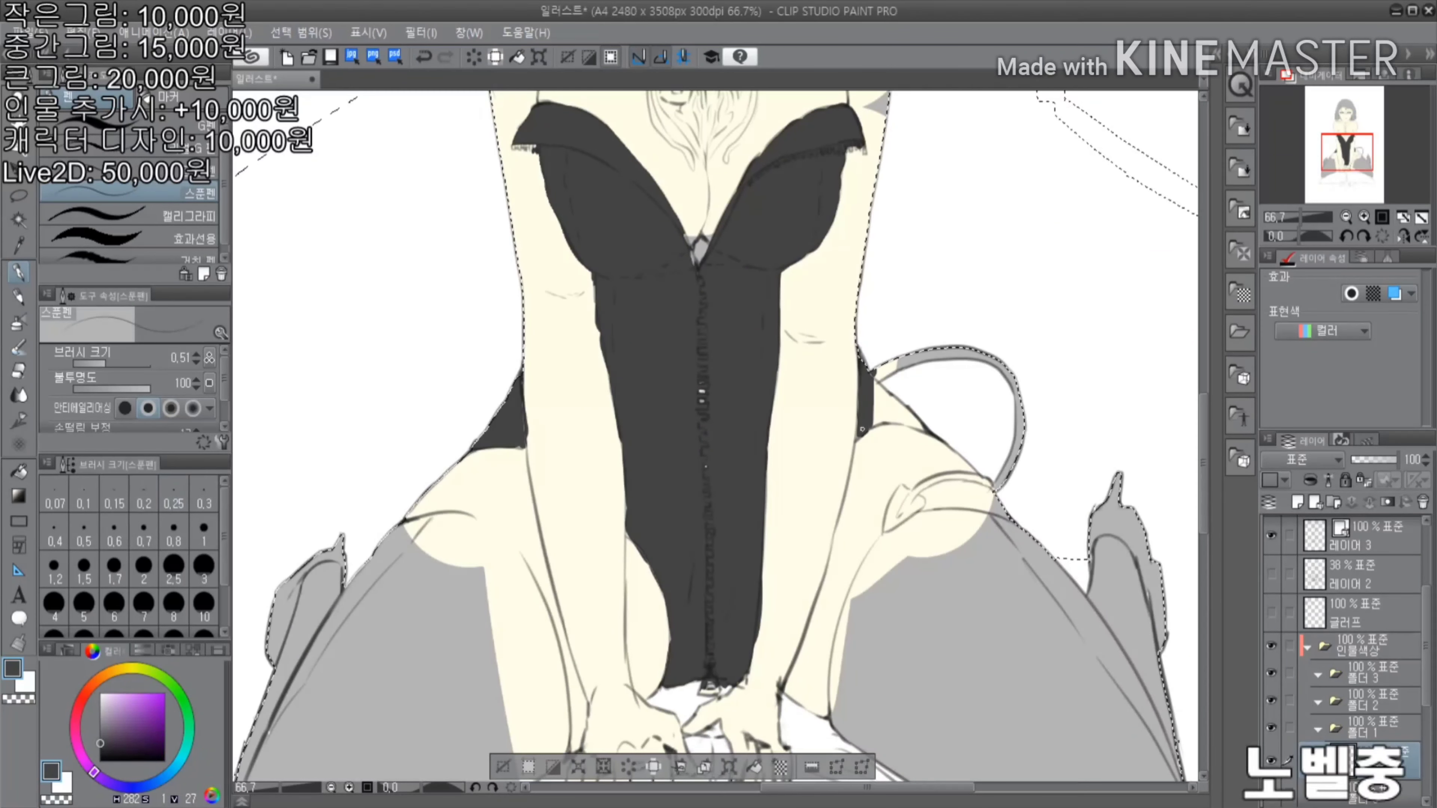
Fill the stockings and feet with dark gray and paint their upper edges along the thigh lines
{"action": "scroll", "coordinate": [950, 388], "scroll_direction": "down", "scroll_amount": 1}
{"action": "scroll", "coordinate": [1063, 417], "scroll_direction": "up", "scroll_amount": 3}
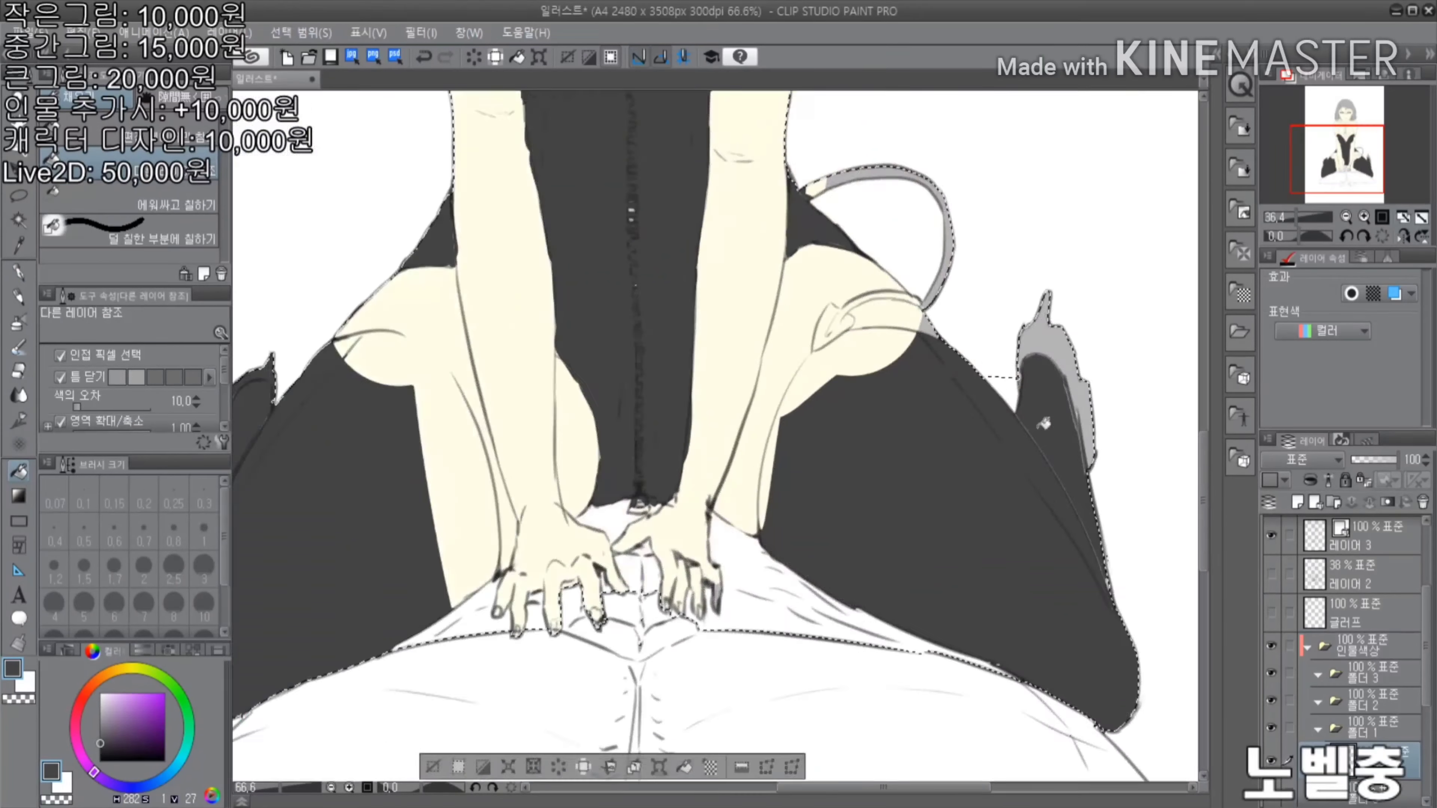
{"action": "scroll", "coordinate": [1014, 460], "scroll_direction": "down", "scroll_amount": 4}
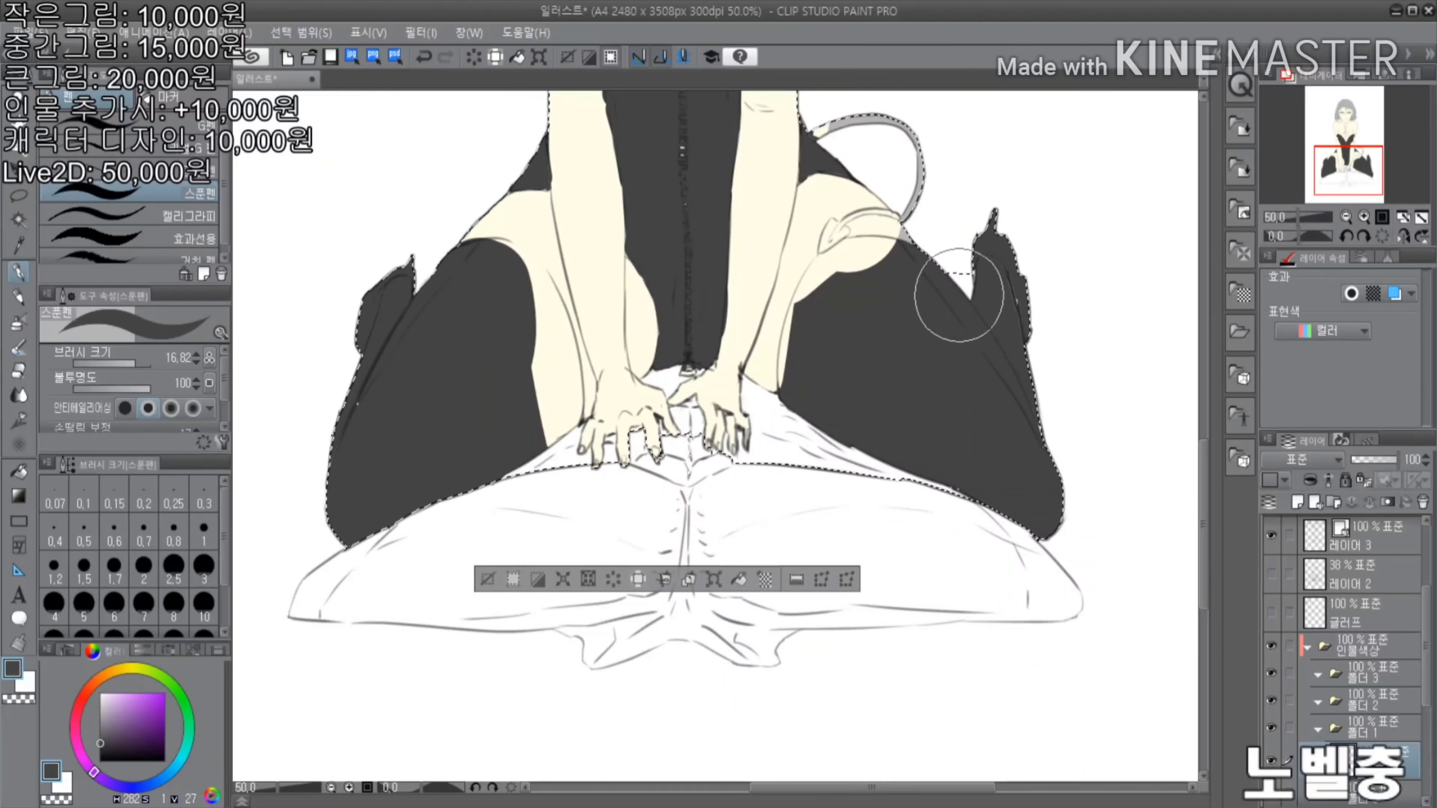
{"action": "scroll", "coordinate": [556, 306], "scroll_direction": "up", "scroll_amount": 1}
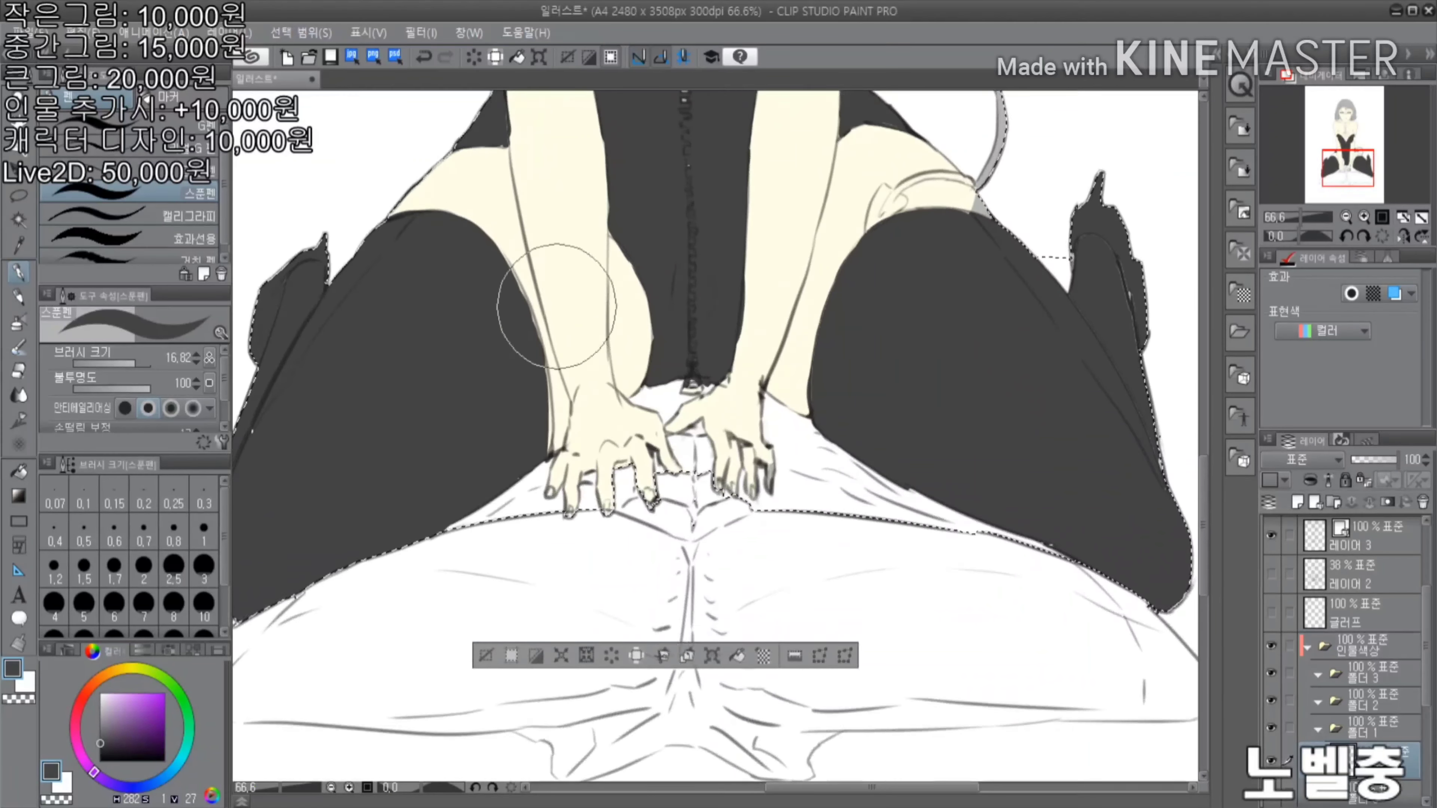
{"action": "key", "text": "ctrl+z"}
{"action": "scroll", "coordinate": [538, 373], "scroll_direction": "down", "scroll_amount": 3}
{"action": "scroll", "coordinate": [597, 529], "scroll_direction": "up", "scroll_amount": 4}
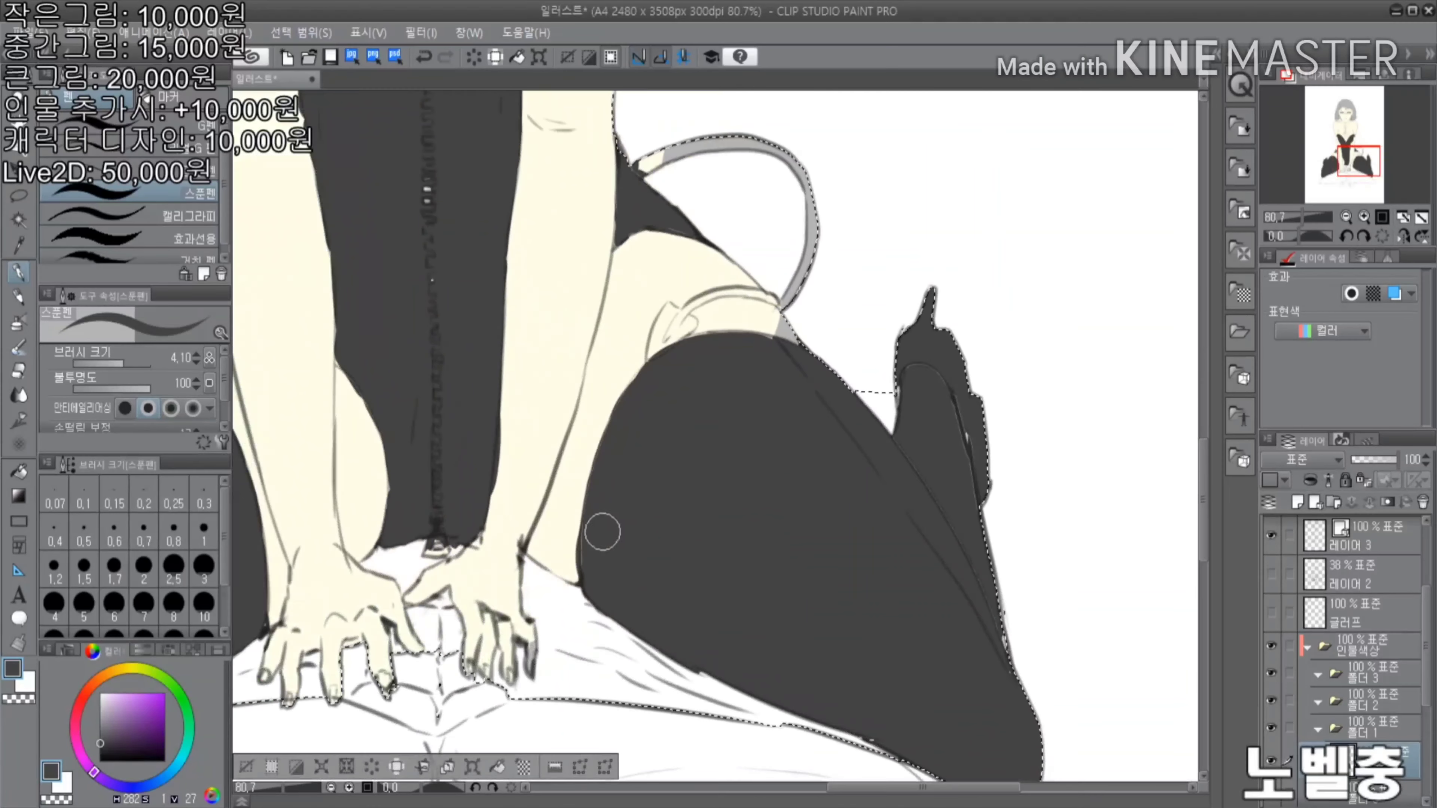
Clean up the light gray base around the outer thigh with the eraser and pen
{"action": "key", "text": "e"}
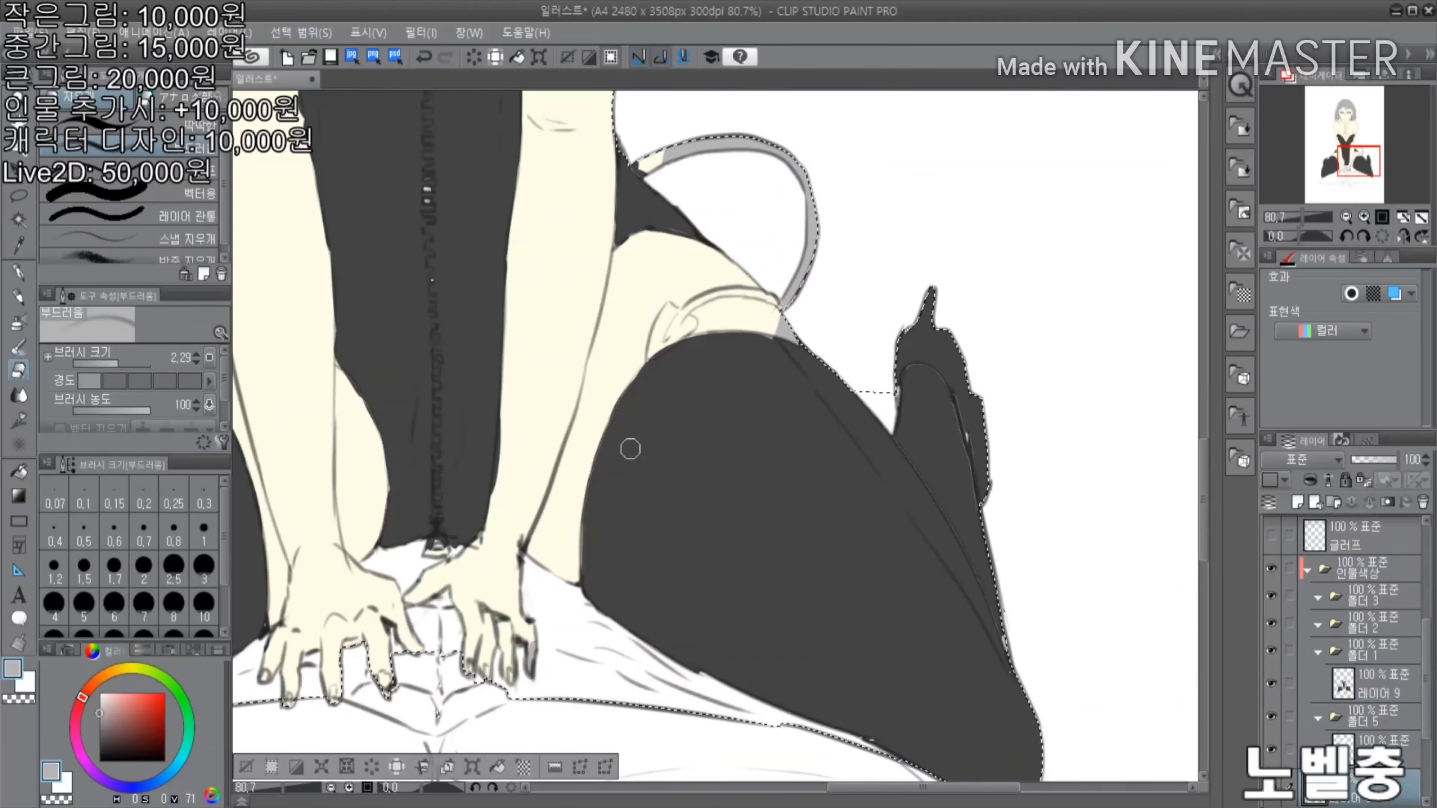
{"action": "key", "text": "p"}
{"action": "scroll", "coordinate": [600, 545], "scroll_direction": "down", "scroll_amount": 3}
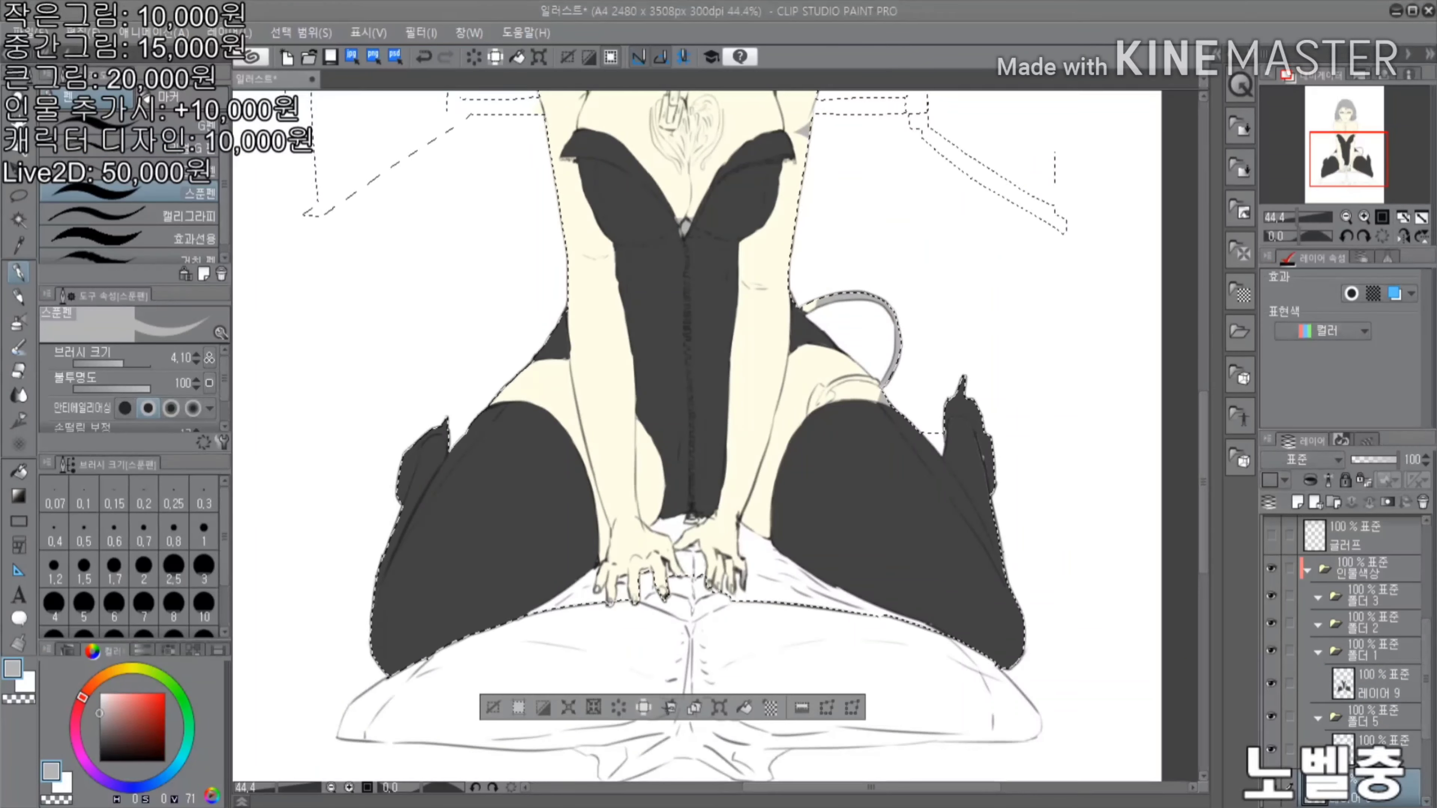
Pick the cream skin color and paint over the leftover gray patch beside the upper arm
{"action": "scroll", "coordinate": [736, 396], "scroll_direction": "up", "scroll_amount": 2}
{"action": "scroll", "coordinate": [781, 320], "scroll_direction": "down", "scroll_amount": 1}
{"action": "left_click", "coordinate": [781, 321], "text": "alt"}
Sample the outfit's dark gray and paint the frayed trim along the bodice's upper flaps with a fine brush
{"action": "scroll", "coordinate": [780, 321], "scroll_direction": "down", "scroll_amount": 2}
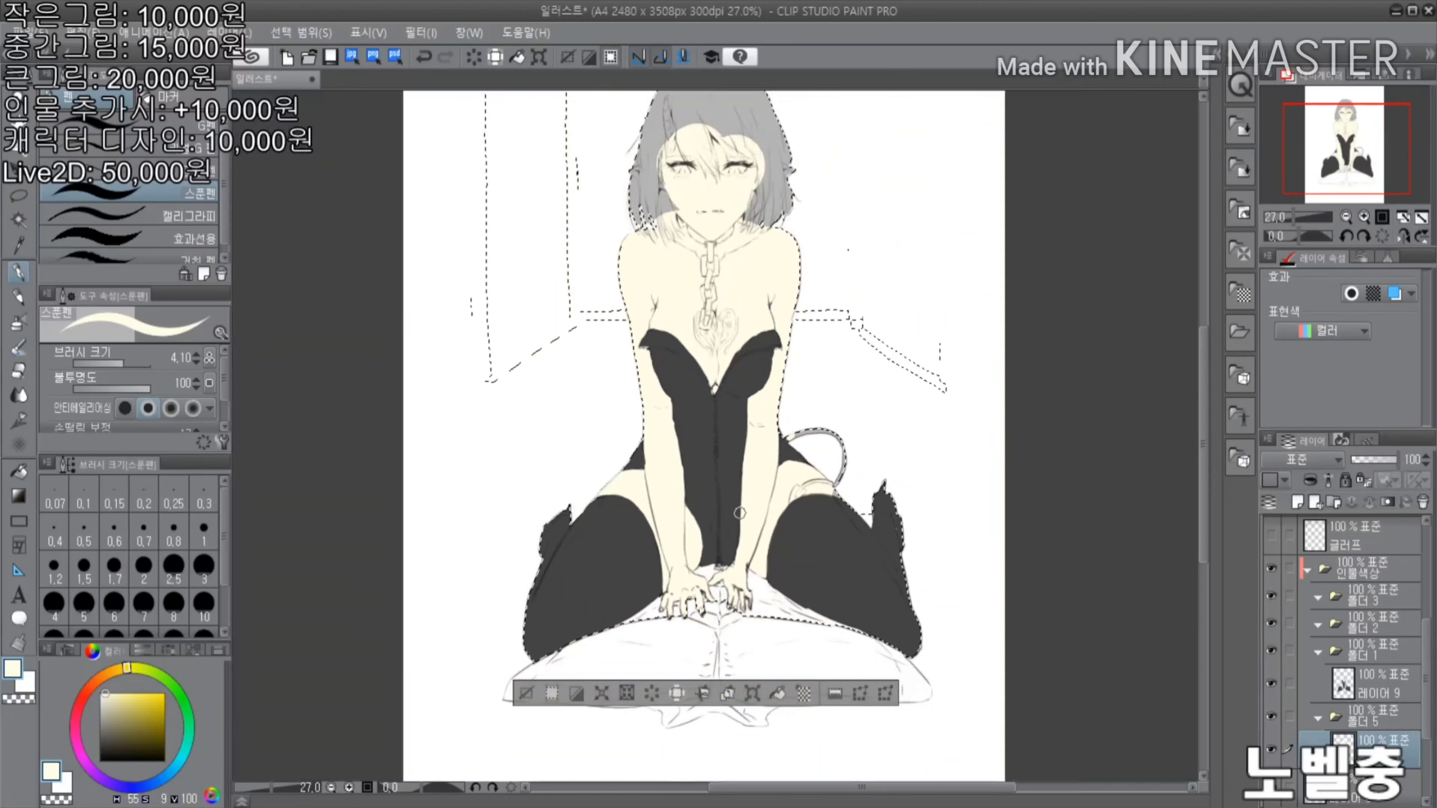
{"action": "scroll", "coordinate": [545, 299], "scroll_direction": "up", "scroll_amount": 6}
{"action": "left_click", "coordinate": [474, 378], "text": "alt"}
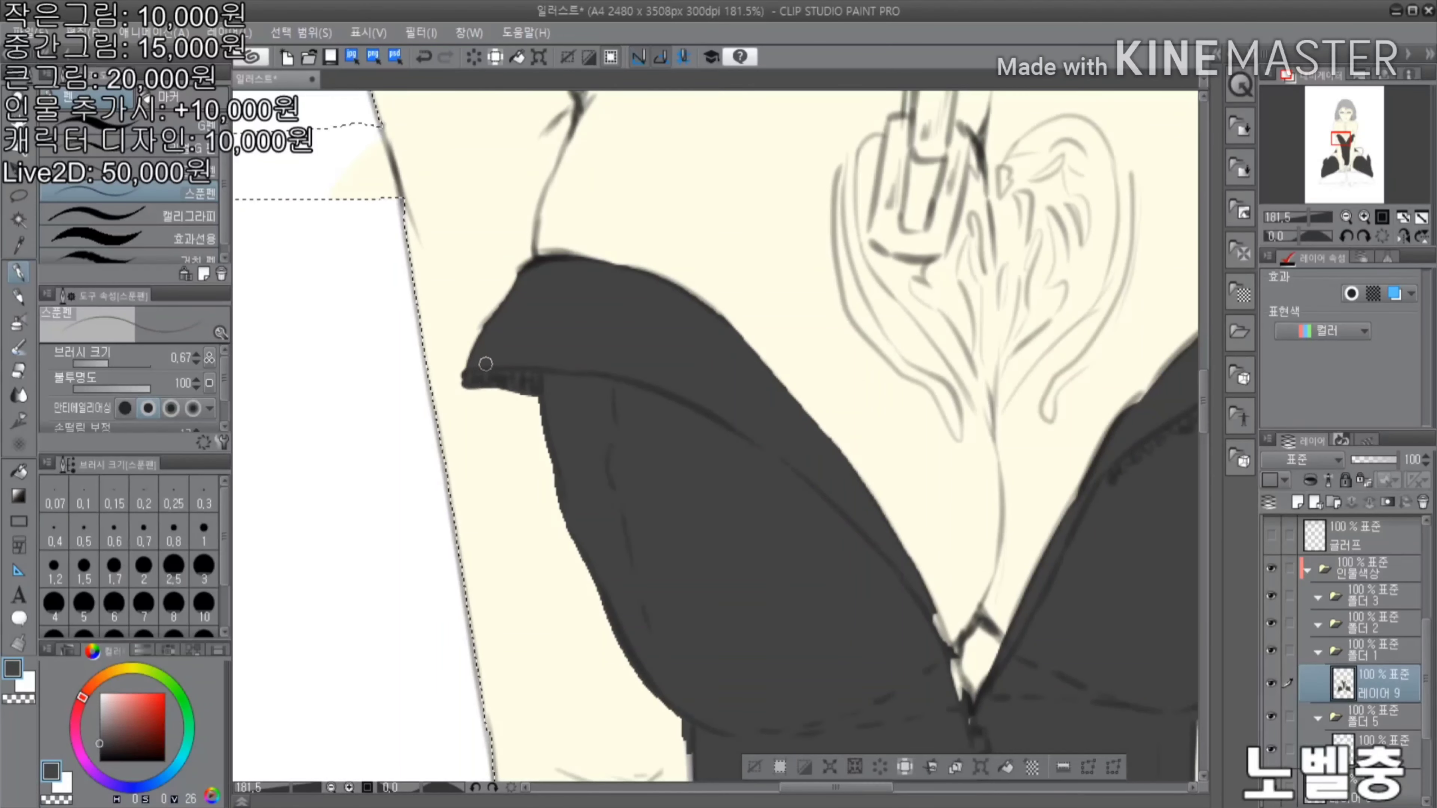
{"action": "scroll", "coordinate": [485, 364], "scroll_direction": "up", "scroll_amount": 3}
{"action": "key", "text": "h"}
{"action": "scroll", "coordinate": [834, 287], "scroll_direction": "down", "scroll_amount": 6}
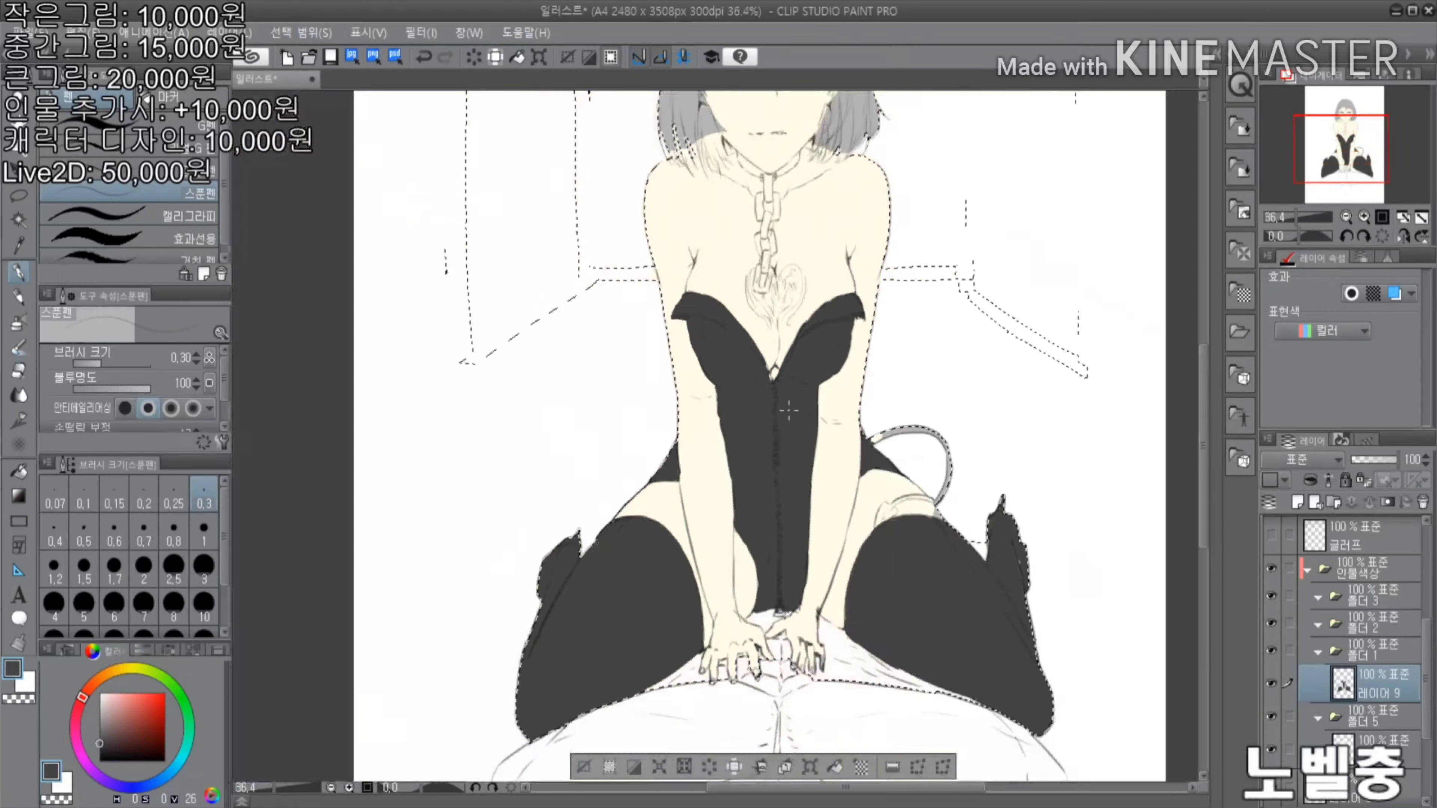
{"action": "scroll", "coordinate": [894, 397], "scroll_direction": "up", "scroll_amount": 4}
{"action": "scroll", "coordinate": [977, 340], "scroll_direction": "down", "scroll_amount": 2}
{"action": "scroll", "coordinate": [793, 396], "scroll_direction": "down", "scroll_amount": 3}
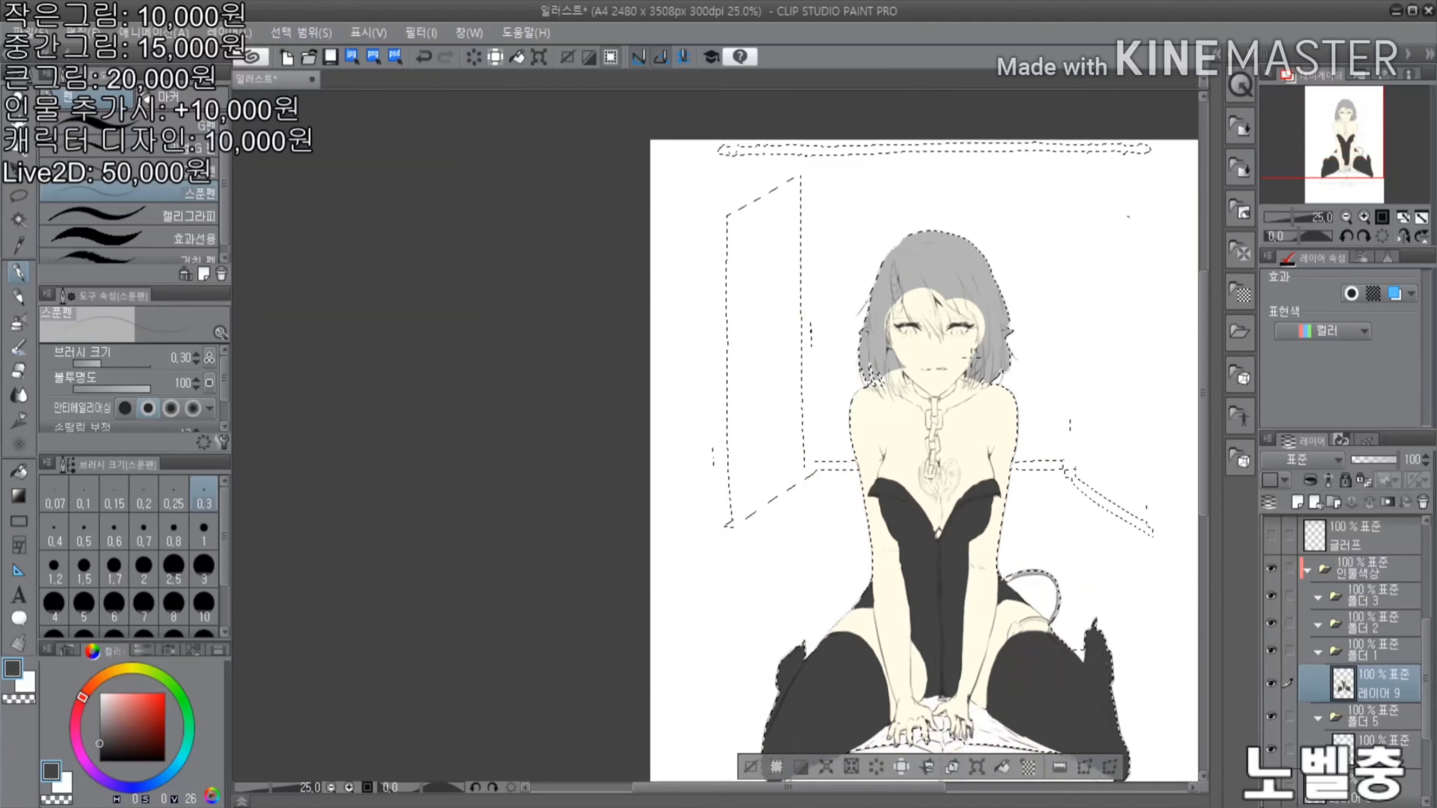
Touch up the bodice's neckline notch and trim with the sampled cream skin color and the outfit's dark gray
{"action": "scroll", "coordinate": [792, 396], "scroll_direction": "down", "scroll_amount": 2}
{"action": "scroll", "coordinate": [860, 597], "scroll_direction": "up", "scroll_amount": 4}
{"action": "left_click", "coordinate": [591, 686], "text": "alt"}
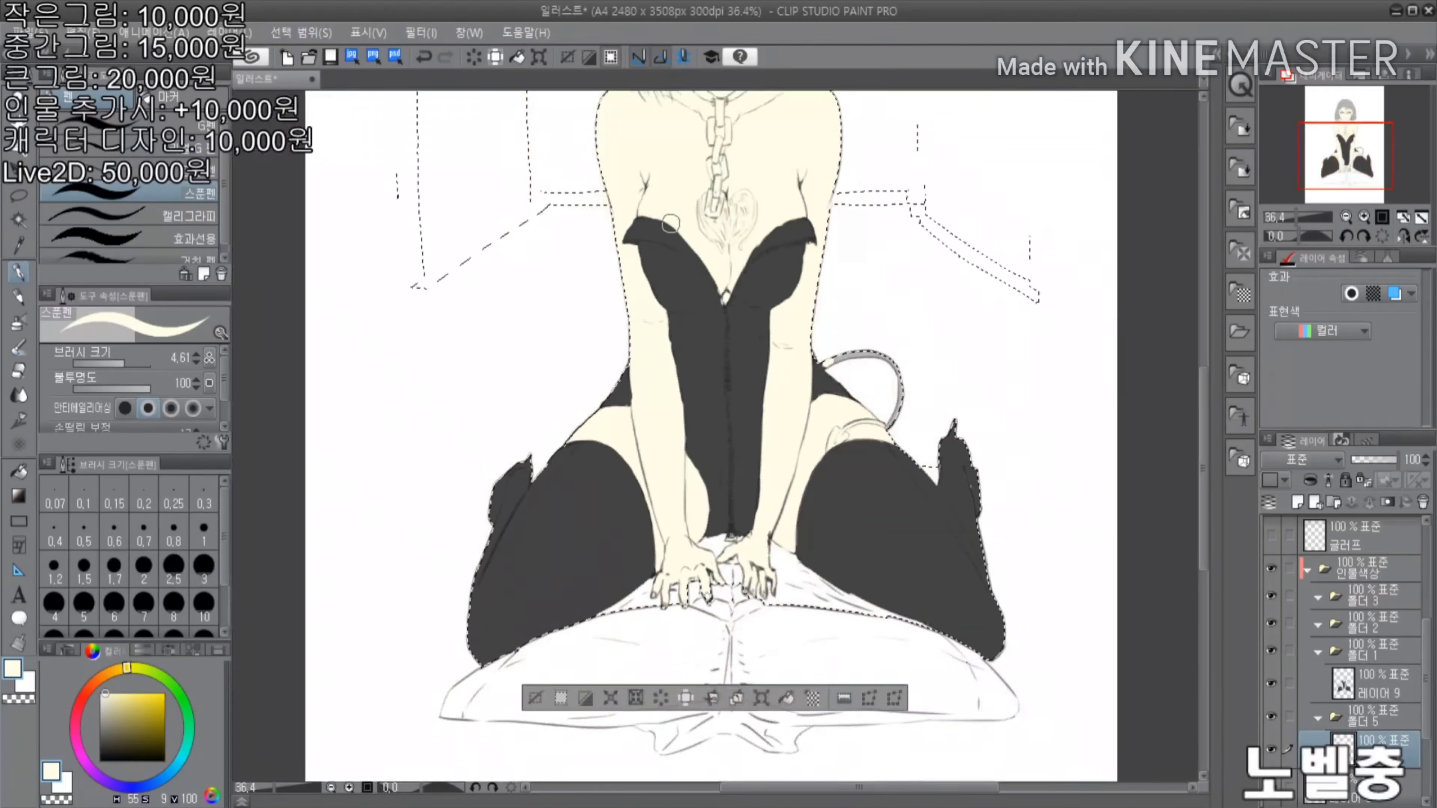
{"action": "scroll", "coordinate": [631, 255], "scroll_direction": "up", "scroll_amount": 4}
{"action": "left_click", "coordinate": [746, 400], "text": "alt"}
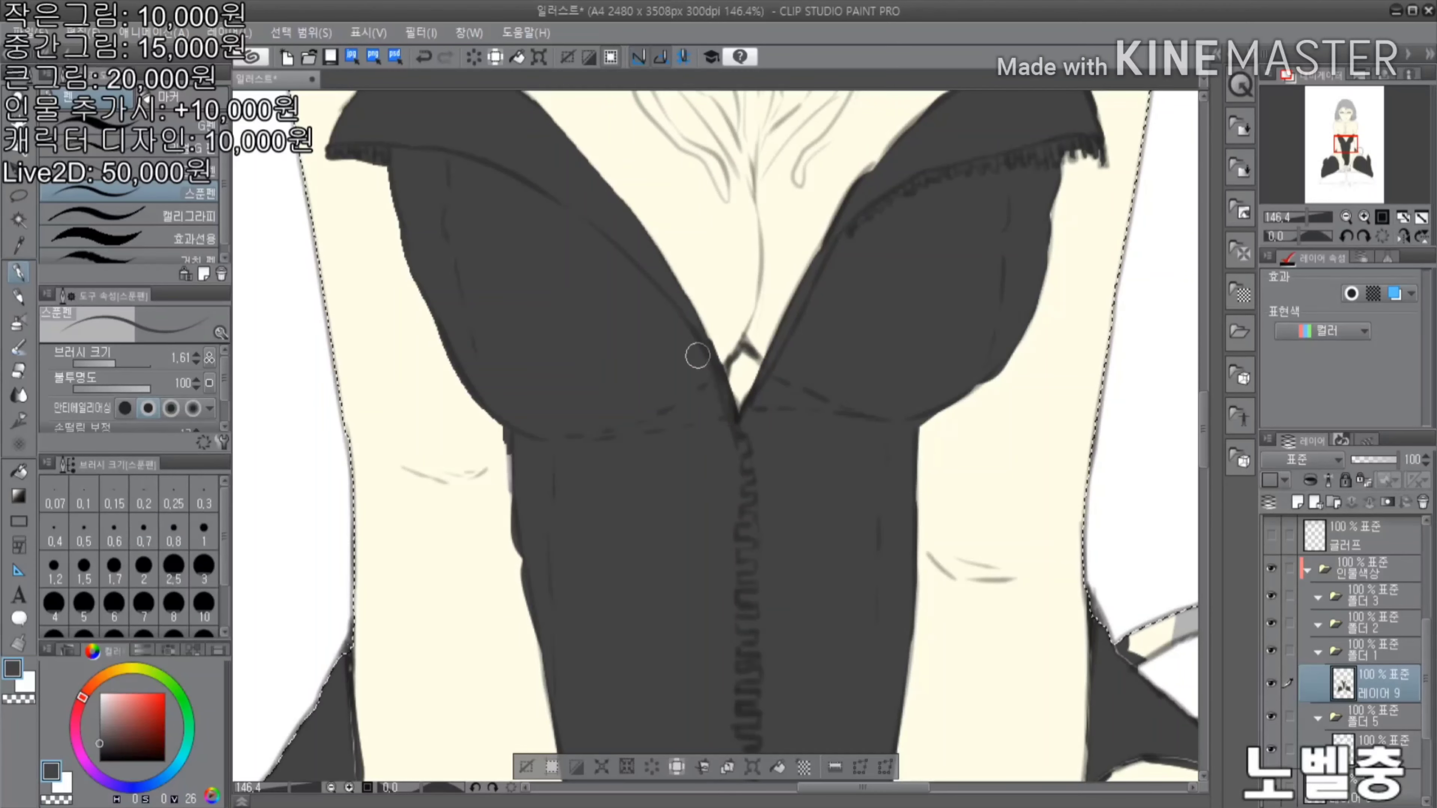
{"action": "scroll", "coordinate": [718, 668], "scroll_direction": "down", "scroll_amount": 4}
{"action": "scroll", "coordinate": [735, 367], "scroll_direction": "up", "scroll_amount": 3}
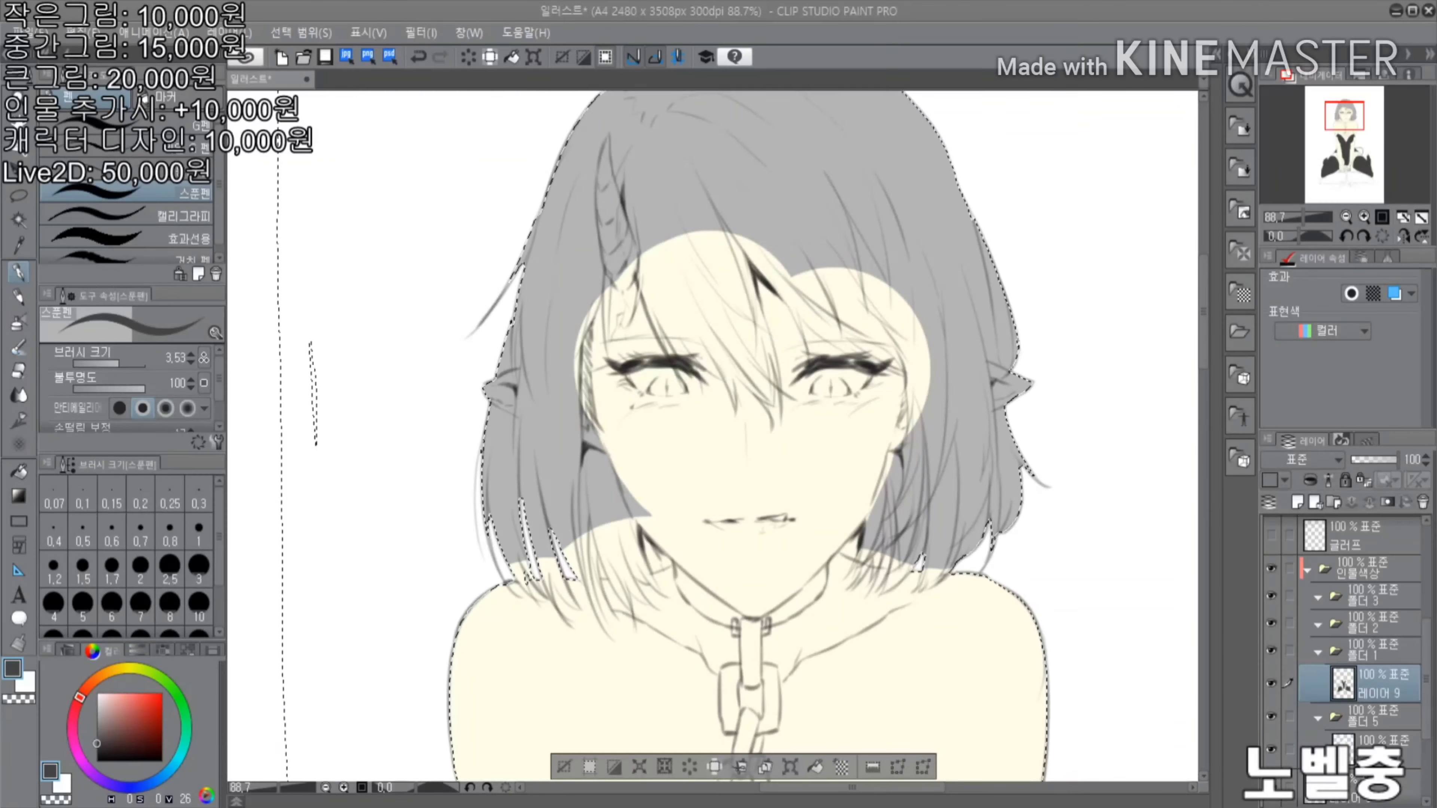
Add a new layer in 폴더 3 and paint the main mass of the hair light gray with V 84
{"action": "scroll", "coordinate": [1145, 571], "scroll_direction": "up", "scroll_amount": 1}
{"action": "key", "text": "ctrl+shift+n"}
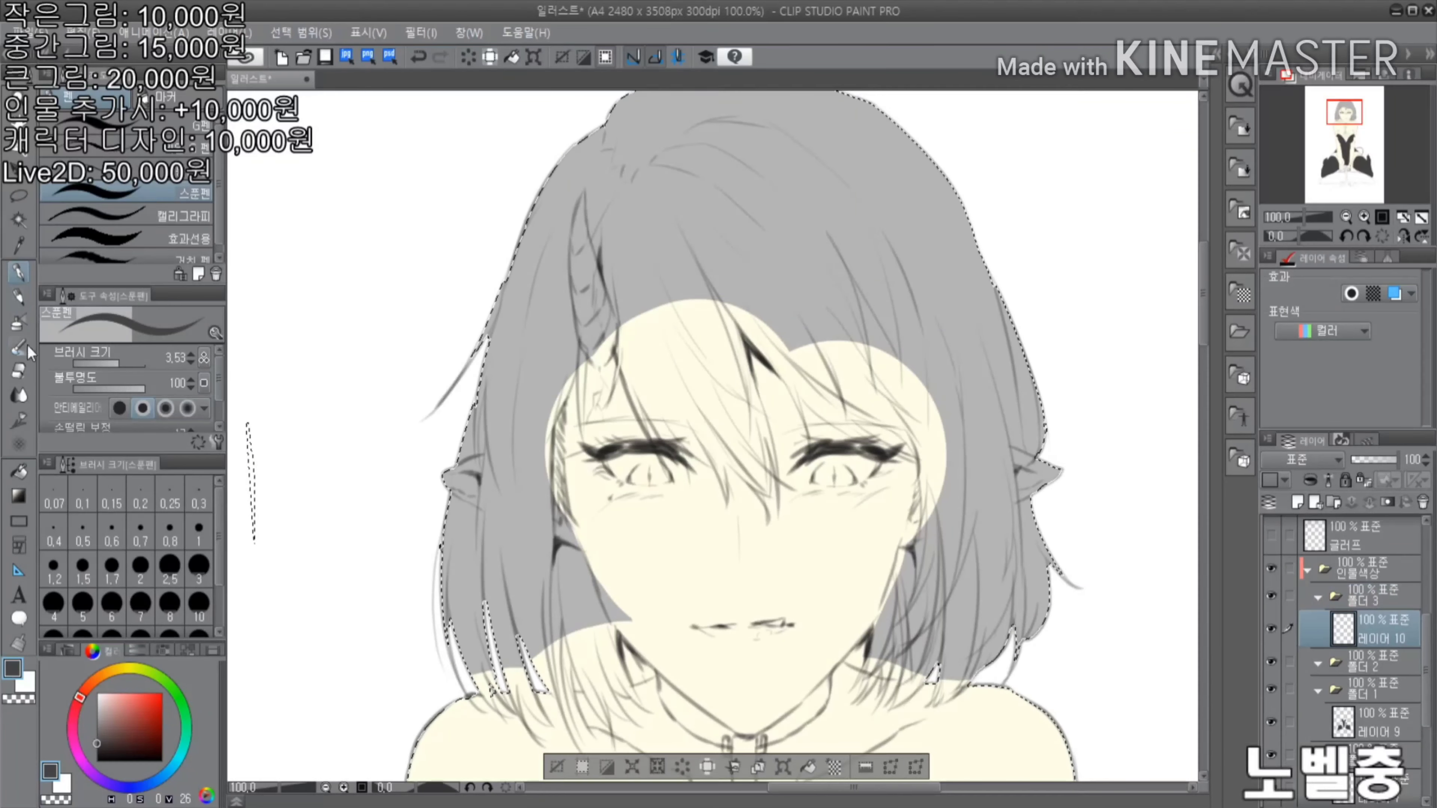
{"action": "left_click", "coordinate": [93, 773]}
{"action": "mouse_move", "coordinate": [639, 148]}
{"action": "left_mouse_down"}
{"action": "mouse_move", "coordinate": [658, 250]}
{"action": "mouse_move", "coordinate": [480, 322]}
{"action": "mouse_move", "coordinate": [480, 417]}
{"action": "mouse_move", "coordinate": [577, 616]}
{"action": "left_mouse_up"}
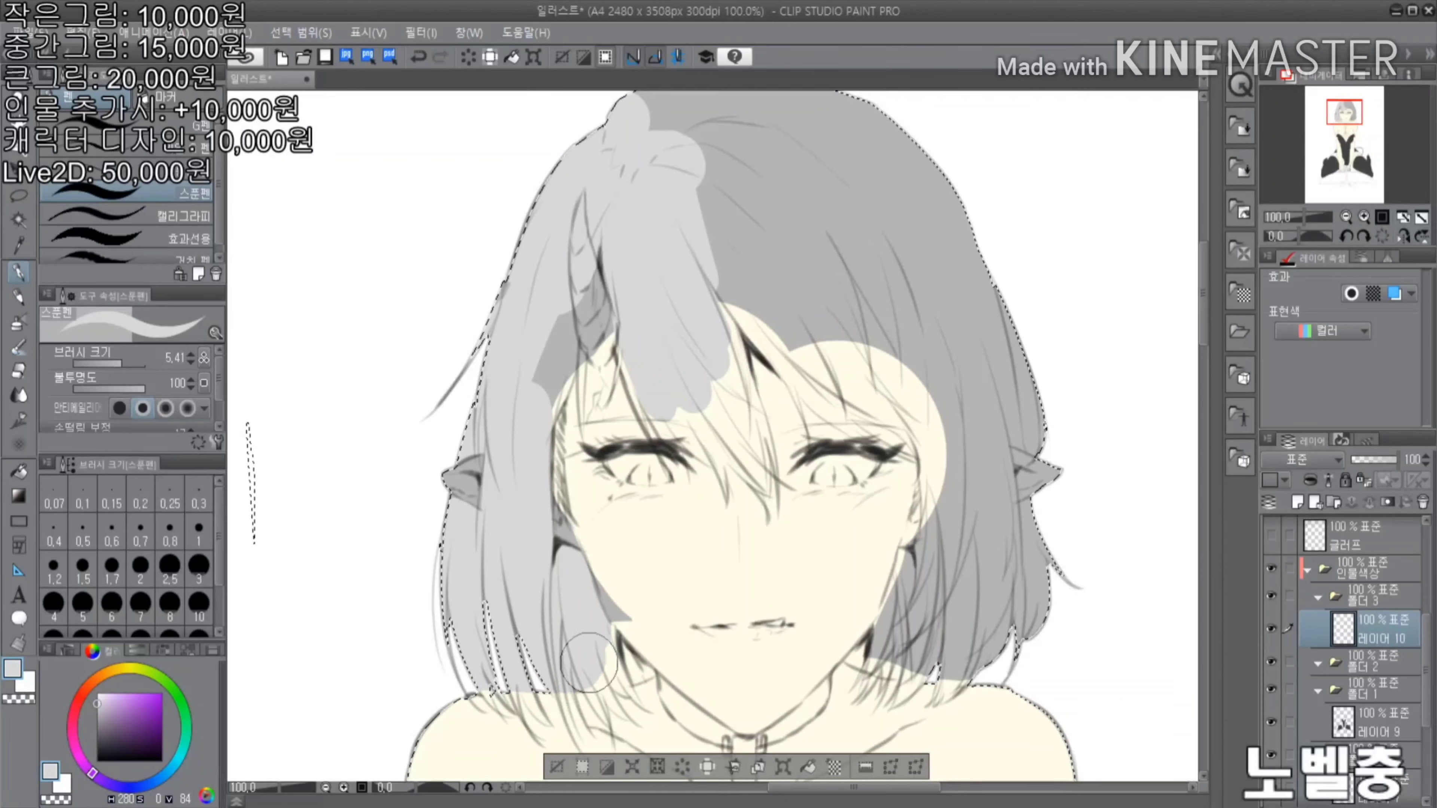
{"action": "mouse_move", "coordinate": [1034, 534]}
{"action": "left_mouse_down"}
{"action": "mouse_move", "coordinate": [969, 366]}
{"action": "mouse_move", "coordinate": [983, 287]}
{"action": "mouse_move", "coordinate": [928, 266]}
{"action": "mouse_move", "coordinate": [848, 320]}
{"action": "mouse_move", "coordinate": [979, 247]}
{"action": "mouse_move", "coordinate": [690, 259]}
{"action": "mouse_move", "coordinate": [522, 410]}
{"action": "left_mouse_up"}
{"action": "key", "text": "ctrl+0"}
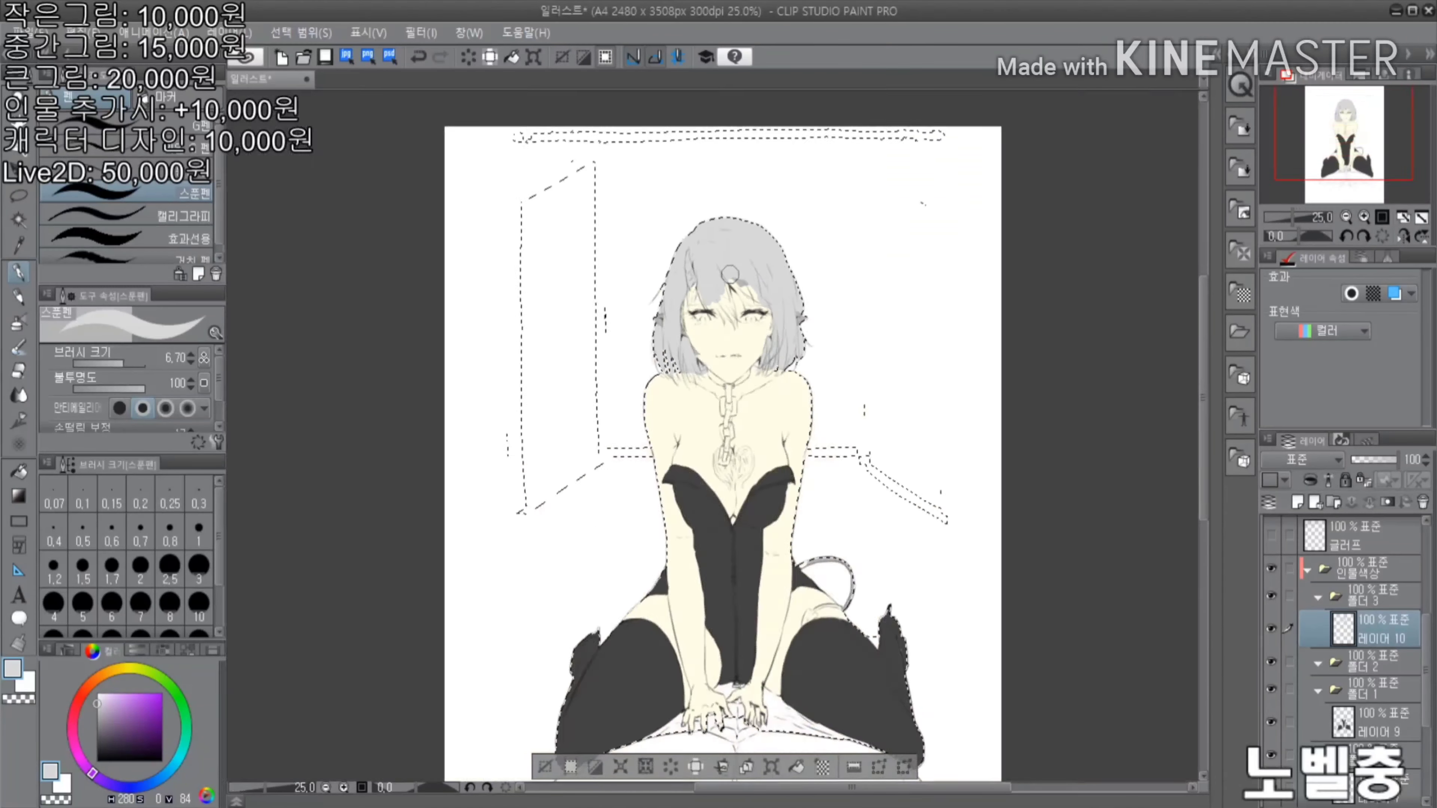
Extend the light gray hair over the pointed central bangs between the eyes with a smaller brush
{"action": "scroll", "coordinate": [571, 406], "scroll_direction": "up", "scroll_amount": 5}
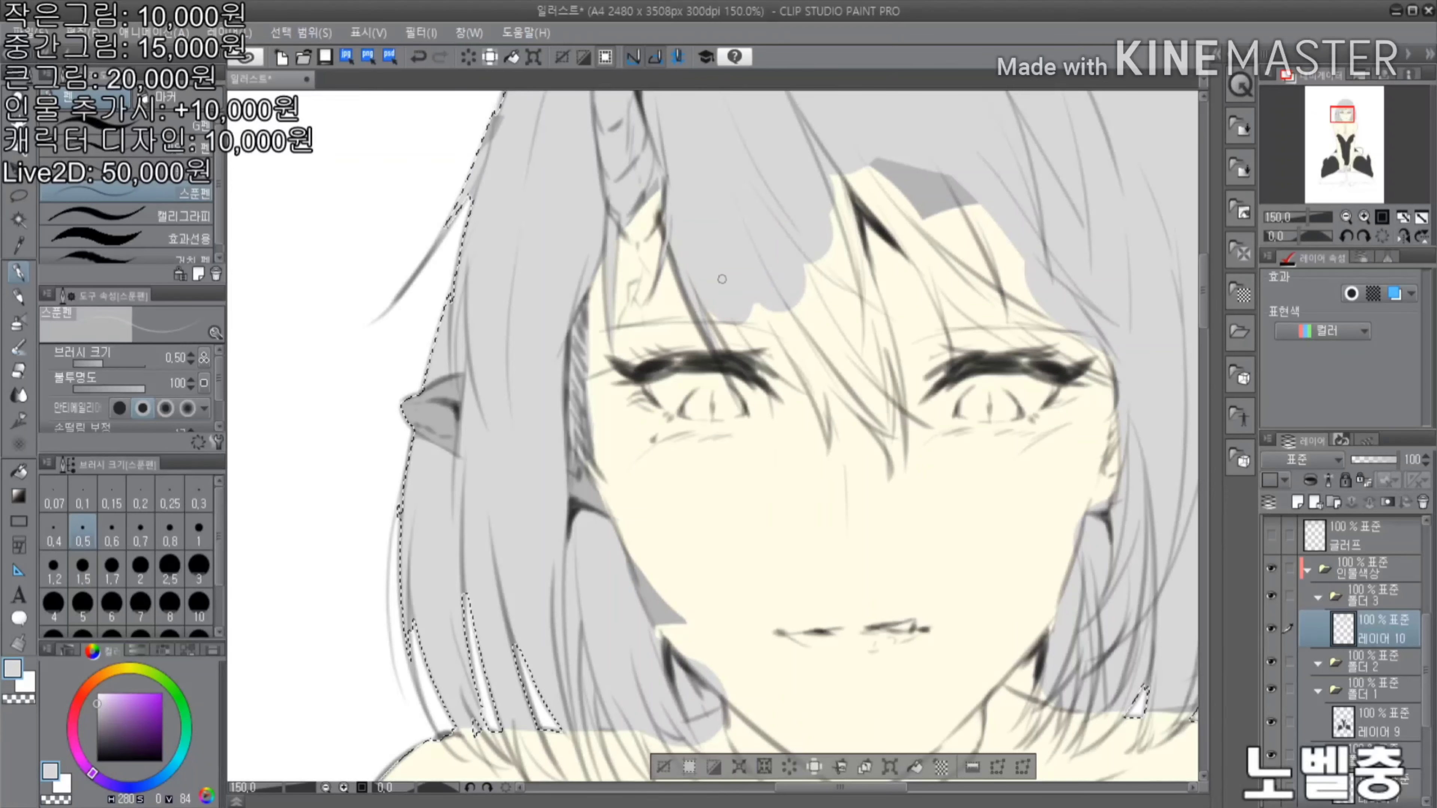
{"action": "mouse_move", "coordinate": [722, 280]}
{"action": "left_mouse_down"}
{"action": "mouse_move", "coordinate": [795, 339]}
{"action": "mouse_move", "coordinate": [831, 396]}
{"action": "left_mouse_up"}
{"action": "key", "text": "ctrl+0"}
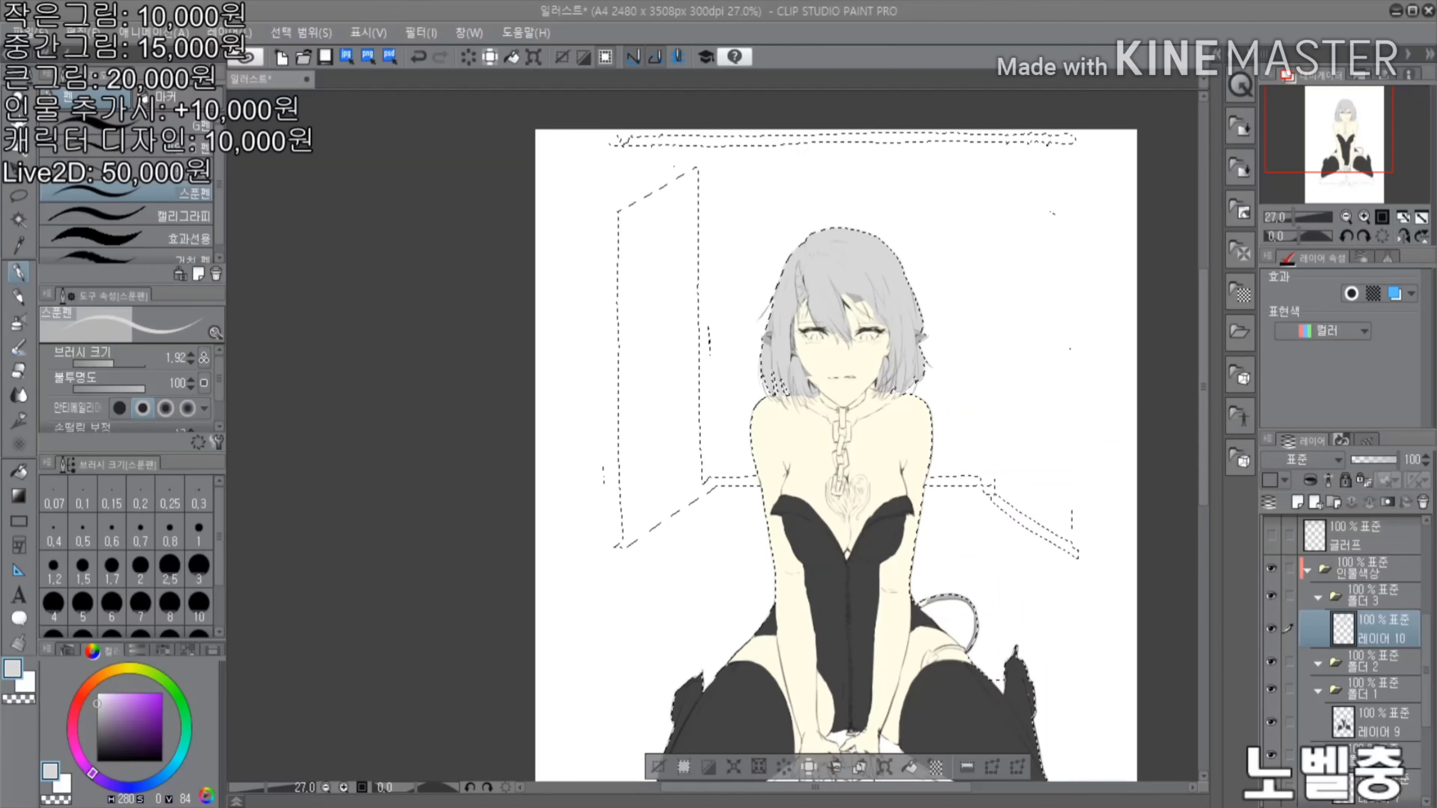
Paint the swept bangs above the viewer's right eye light gray and cover the leftover darker patch on the forehead
{"action": "scroll", "coordinate": [872, 300], "scroll_direction": "up", "scroll_amount": 8}
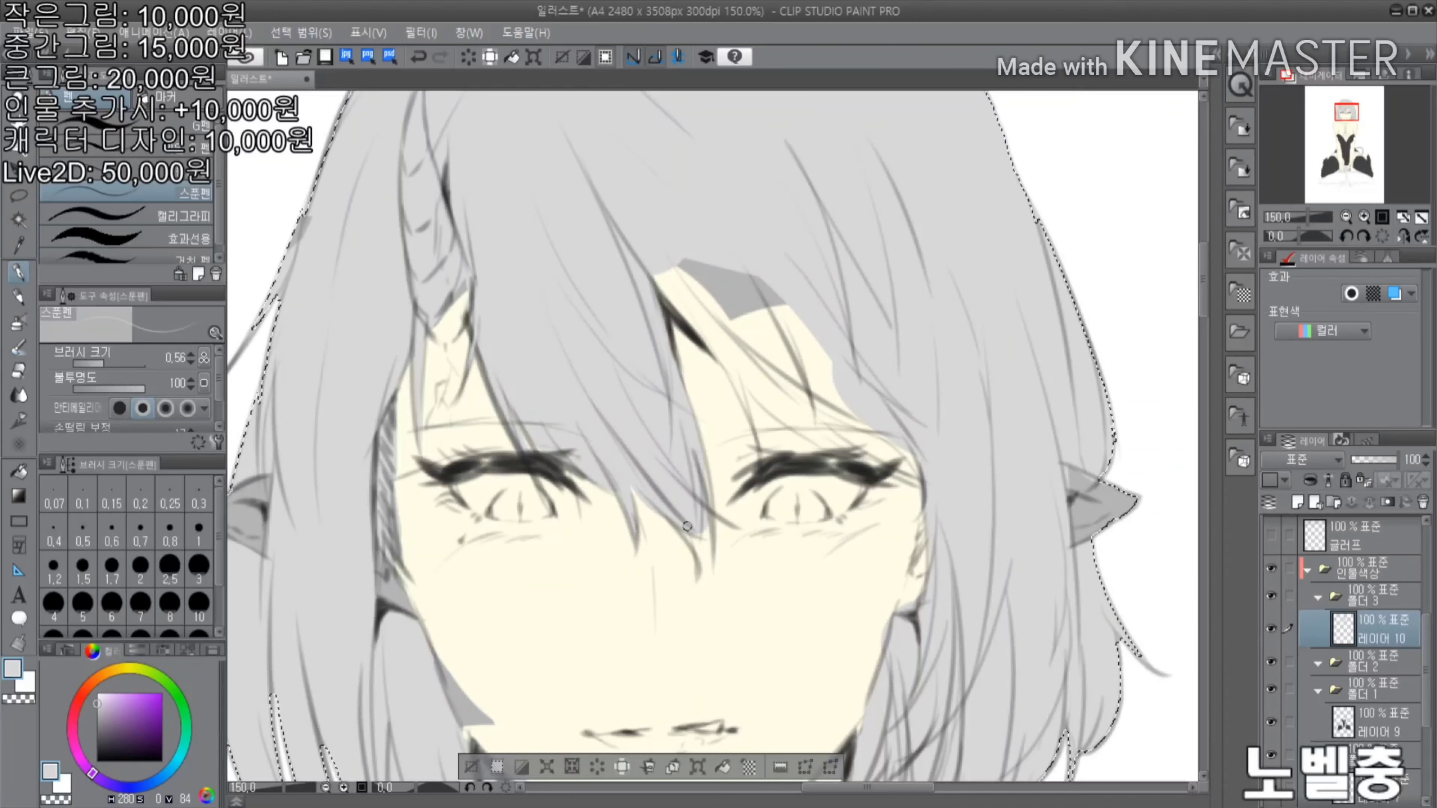
{"action": "key", "text": "]"}
{"action": "left_click_drag", "start_coordinate": [673, 296], "coordinate": [736, 354]}
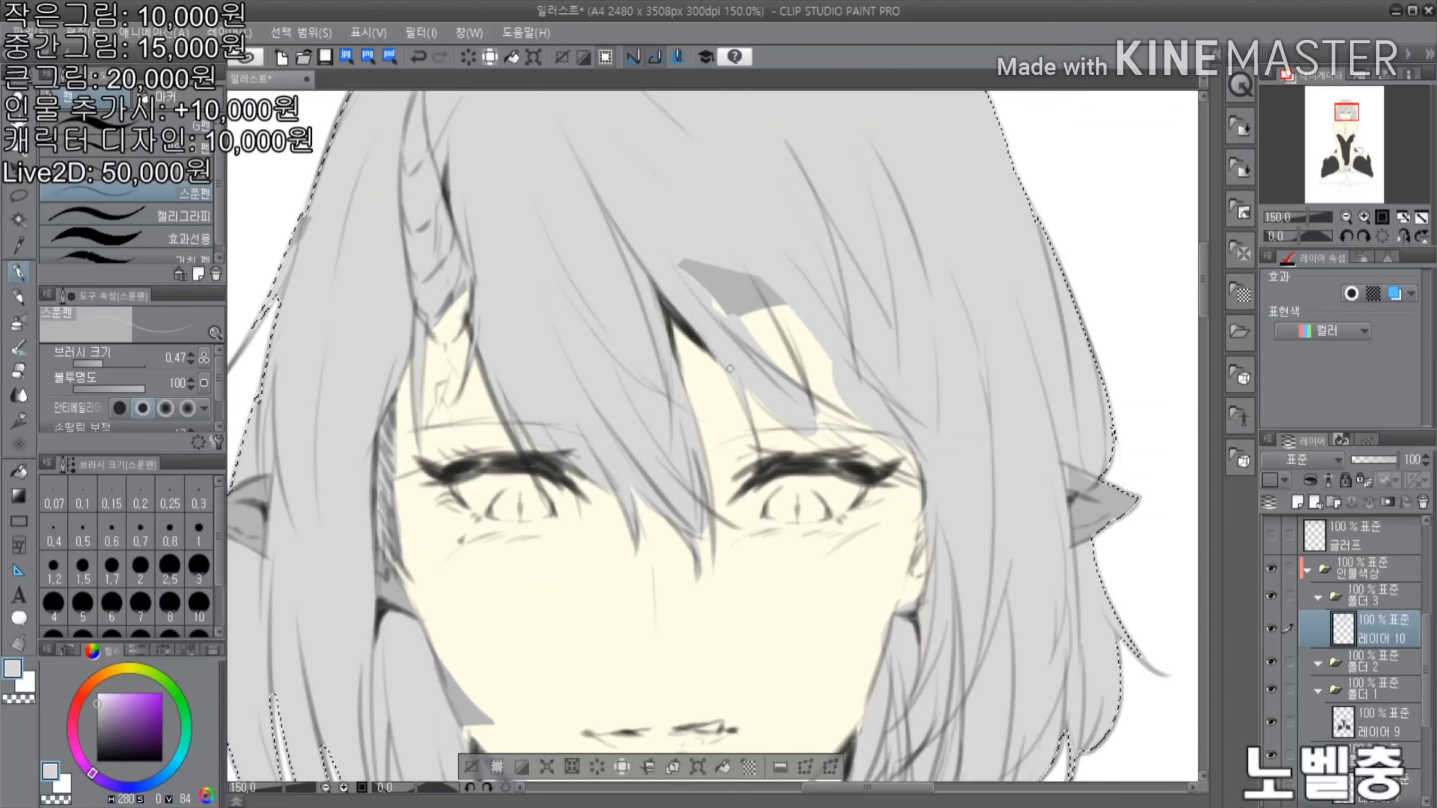
{"action": "scroll", "coordinate": [865, 385], "scroll_direction": "up", "scroll_amount": 3}
{"action": "key", "text": "]"}
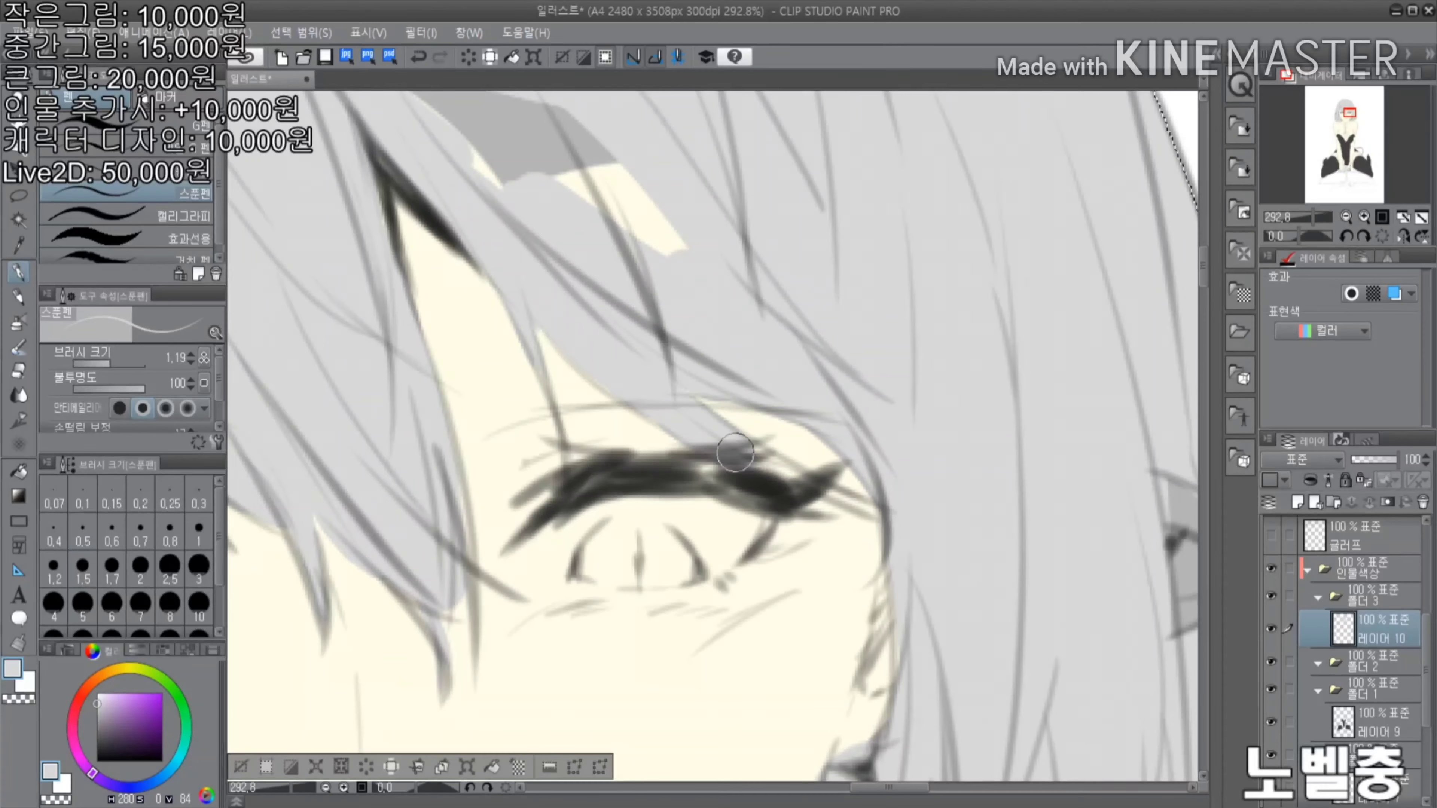
{"action": "scroll", "coordinate": [736, 453], "scroll_direction": "down", "scroll_amount": 5}
{"action": "scroll", "coordinate": [1017, 298], "scroll_direction": "up", "scroll_amount": 3}
{"action": "key", "text": "]"}
{"action": "scroll", "coordinate": [913, 377], "scroll_direction": "up", "scroll_amount": 2}
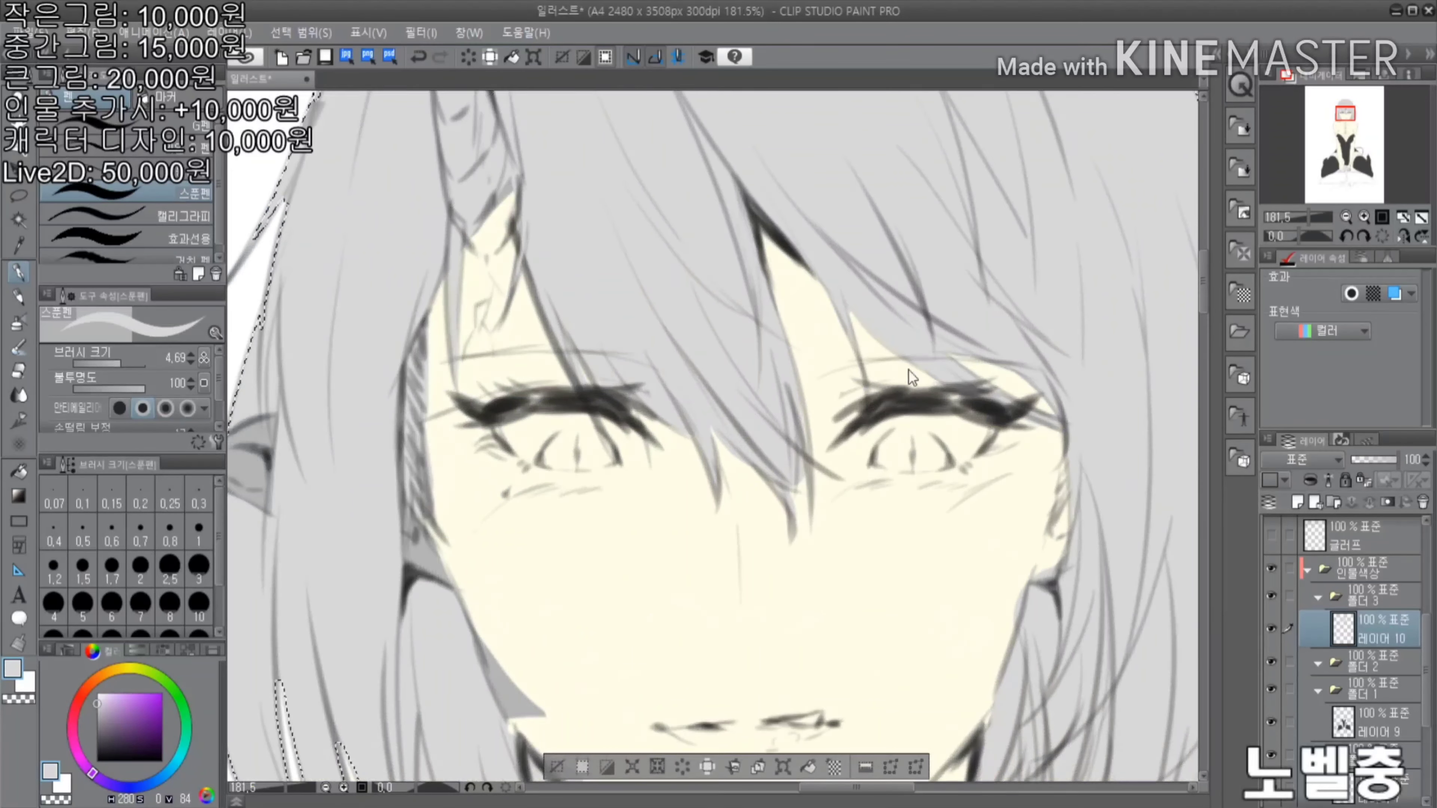
Clean up the hair around the jaw, then sample the cream skin color and paint both pointed ears
{"action": "key", "text": "["}
{"action": "key", "text": "["}
{"action": "key", "text": "["}
{"action": "scroll", "coordinate": [913, 376], "scroll_direction": "down", "scroll_amount": 4}
{"action": "scroll", "coordinate": [917, 380], "scroll_direction": "up", "scroll_amount": 4}
{"action": "left_click", "coordinate": [920, 386], "text": "alt"}
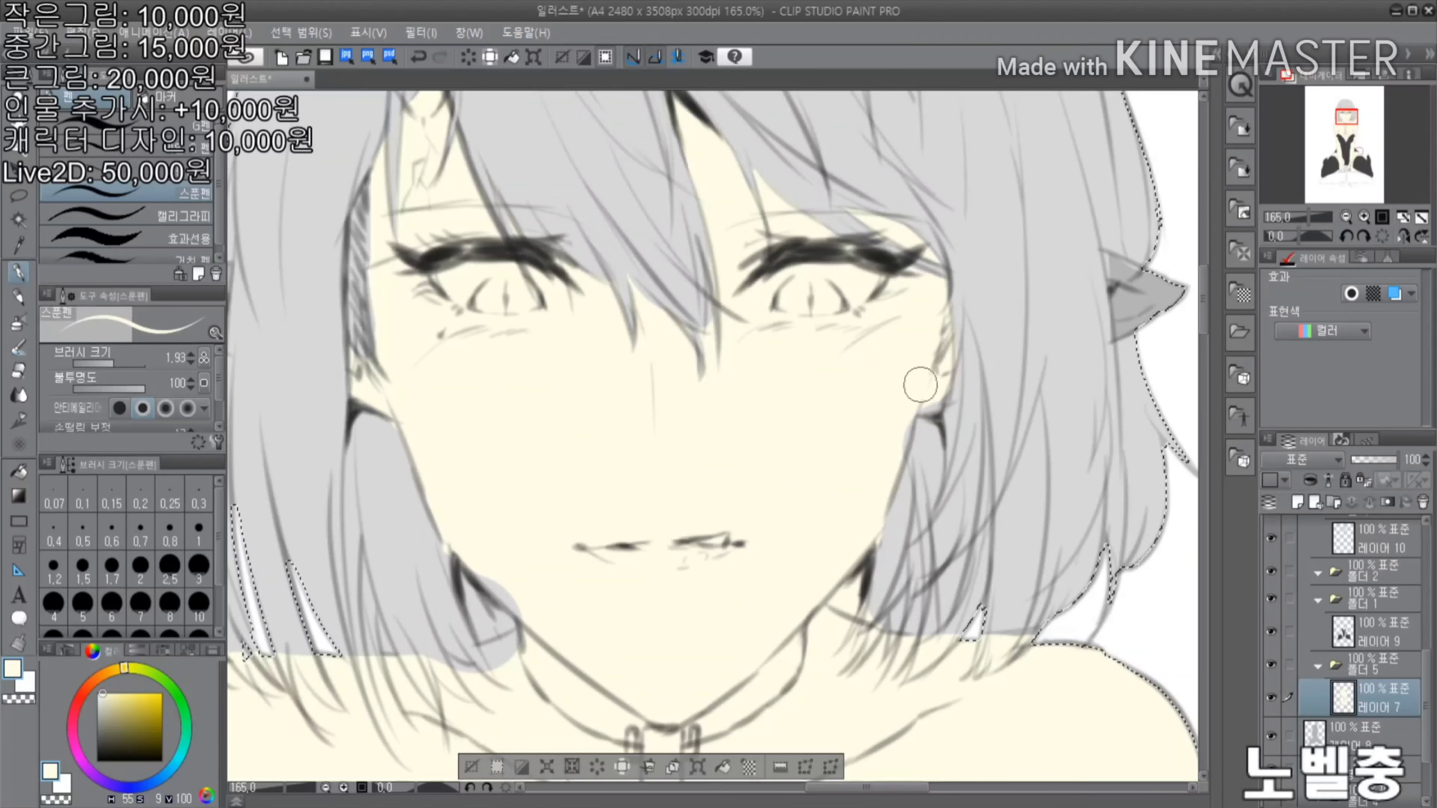
{"action": "scroll", "coordinate": [782, 274], "scroll_direction": "down", "scroll_amount": 7}
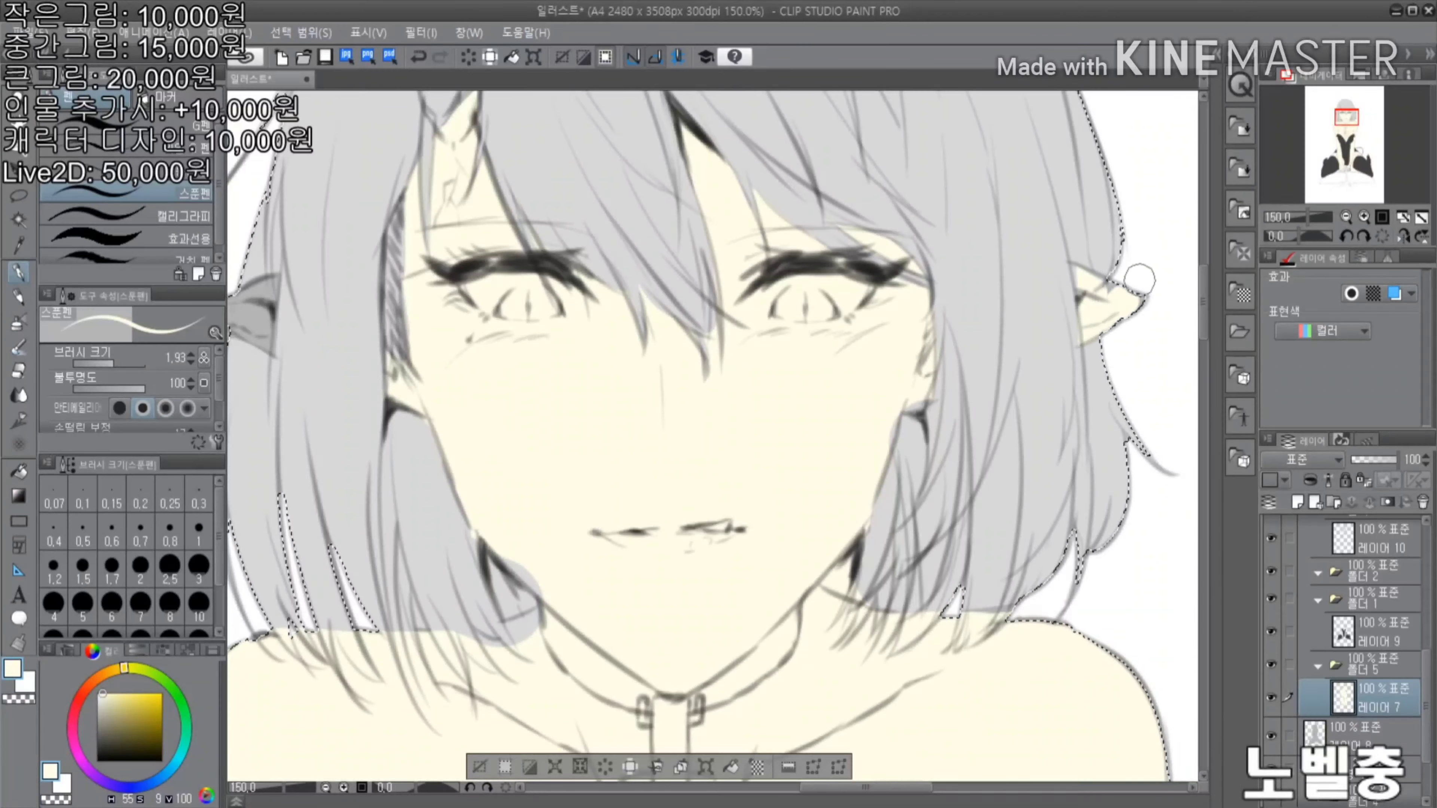
{"action": "scroll", "coordinate": [1372, 708], "scroll_direction": "up", "scroll_amount": 3}
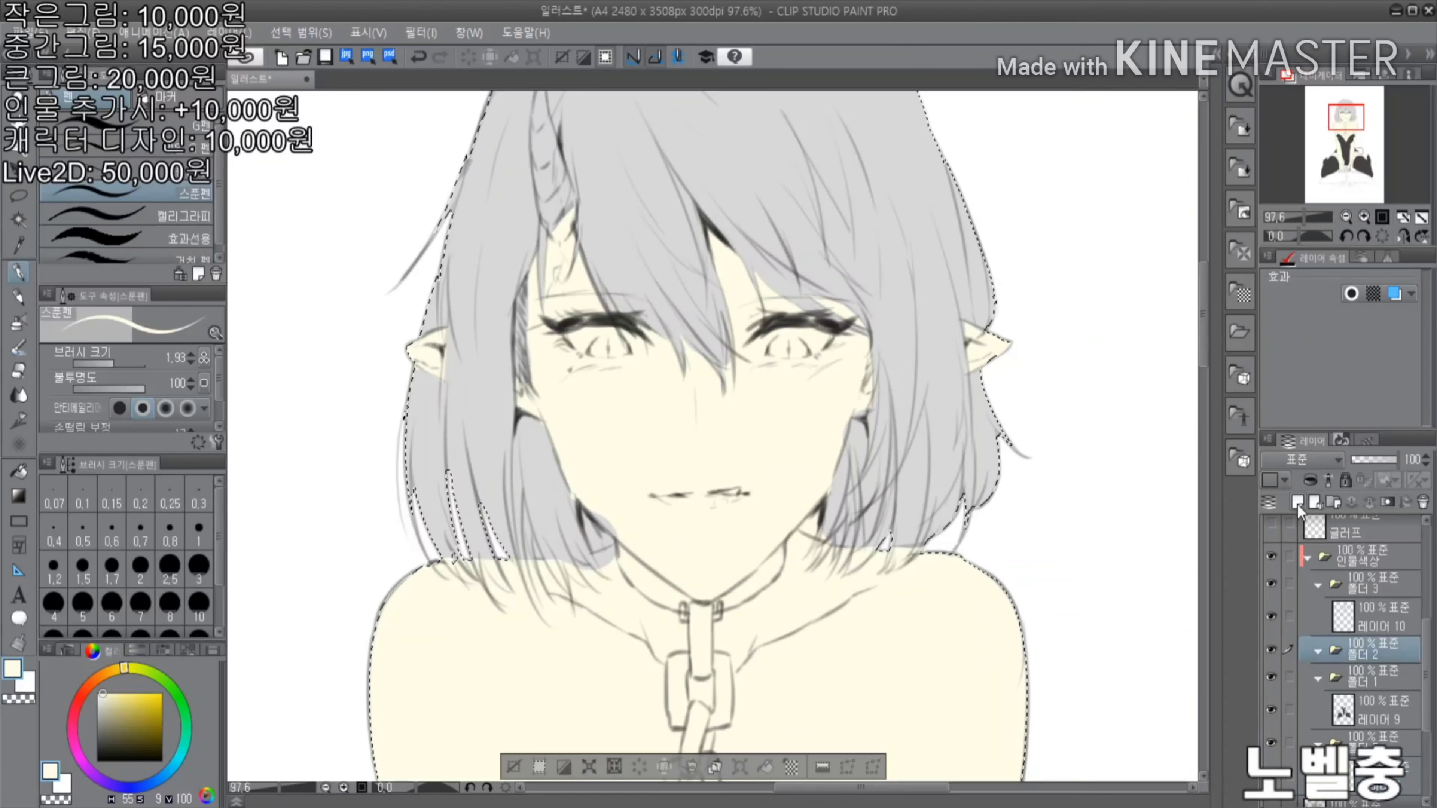
Add a new layer in 폴더 2 and paint the whites of both eyes with a fine brush
{"action": "left_click", "coordinate": [1380, 684]}
{"action": "scroll", "coordinate": [612, 422], "scroll_direction": "up", "scroll_amount": 5}
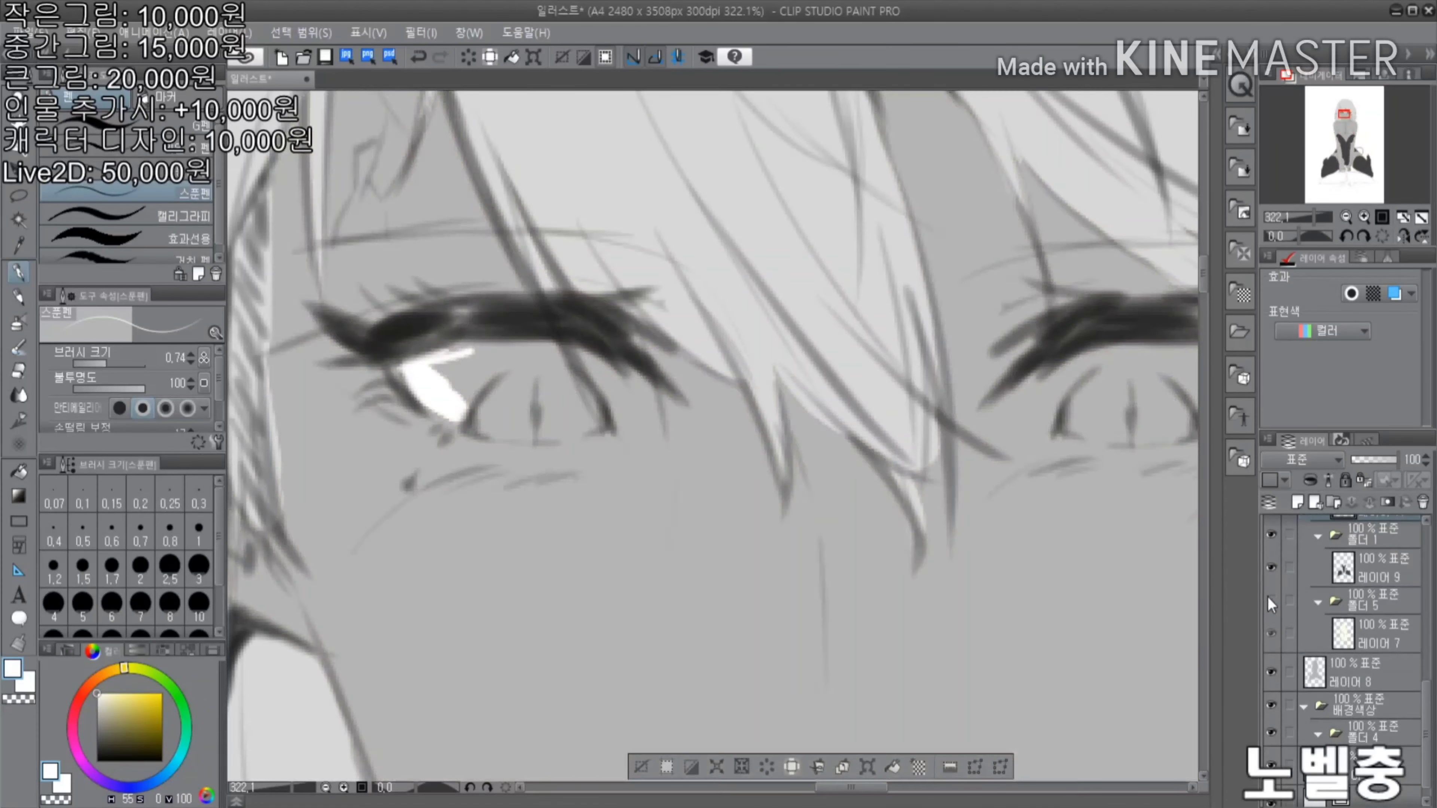
{"action": "left_click_drag", "start_coordinate": [433, 377], "coordinate": [464, 351]}
{"action": "scroll", "coordinate": [608, 399], "scroll_direction": "down", "scroll_amount": 2}
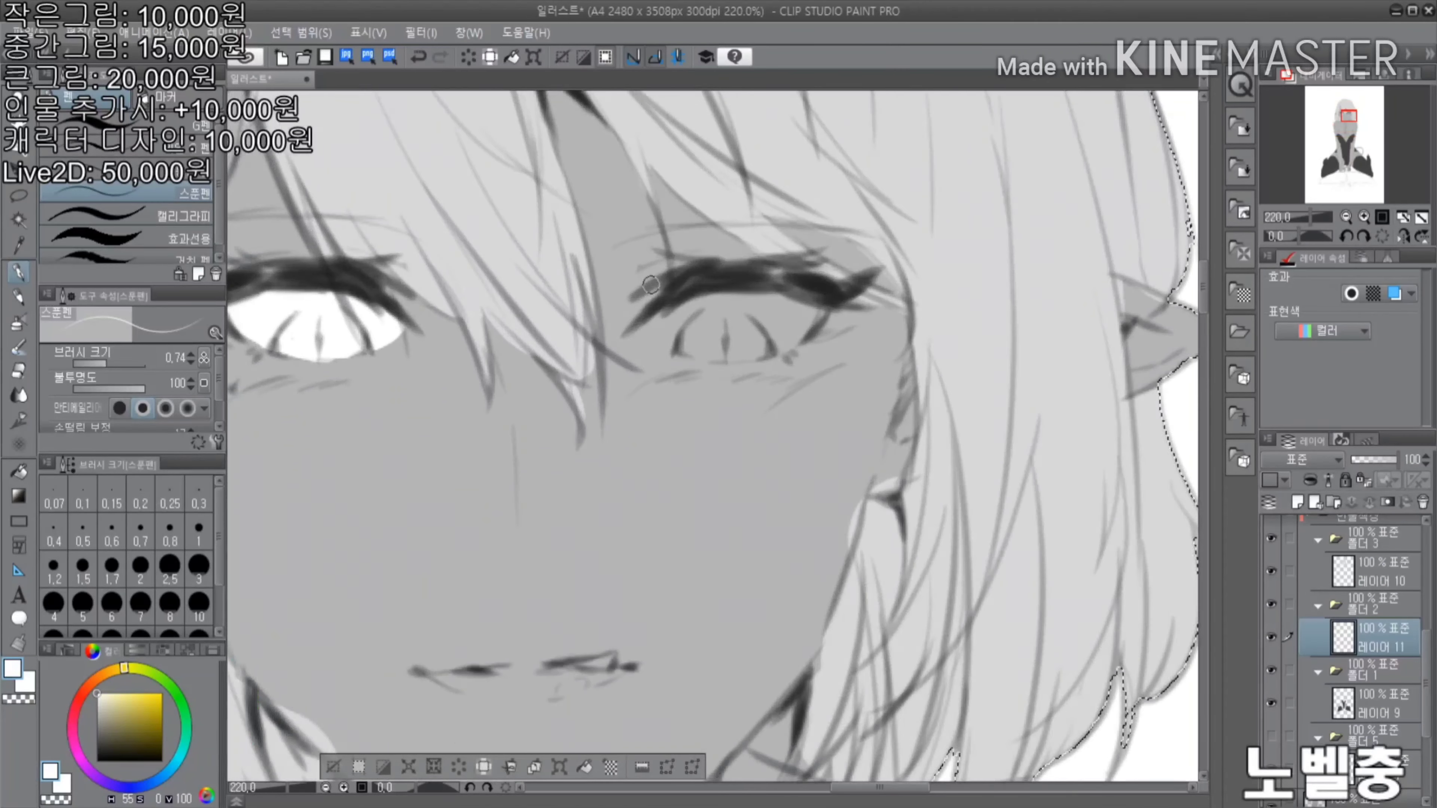
Color both irises red on layers above the eye whites and add darker shading and white highlights
{"action": "scroll", "coordinate": [674, 336], "scroll_direction": "down", "scroll_amount": 4}
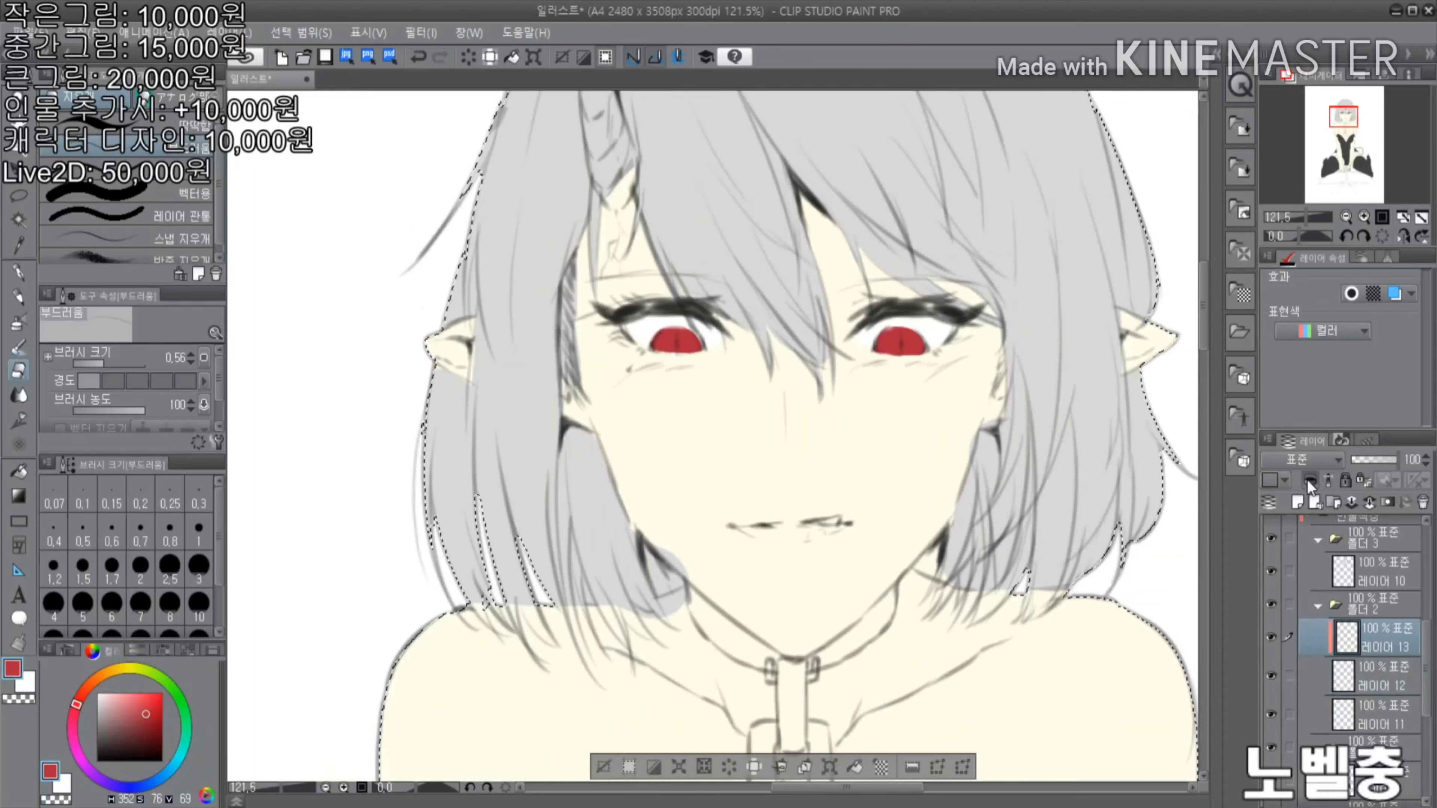
{"action": "left_click", "coordinate": [154, 724]}
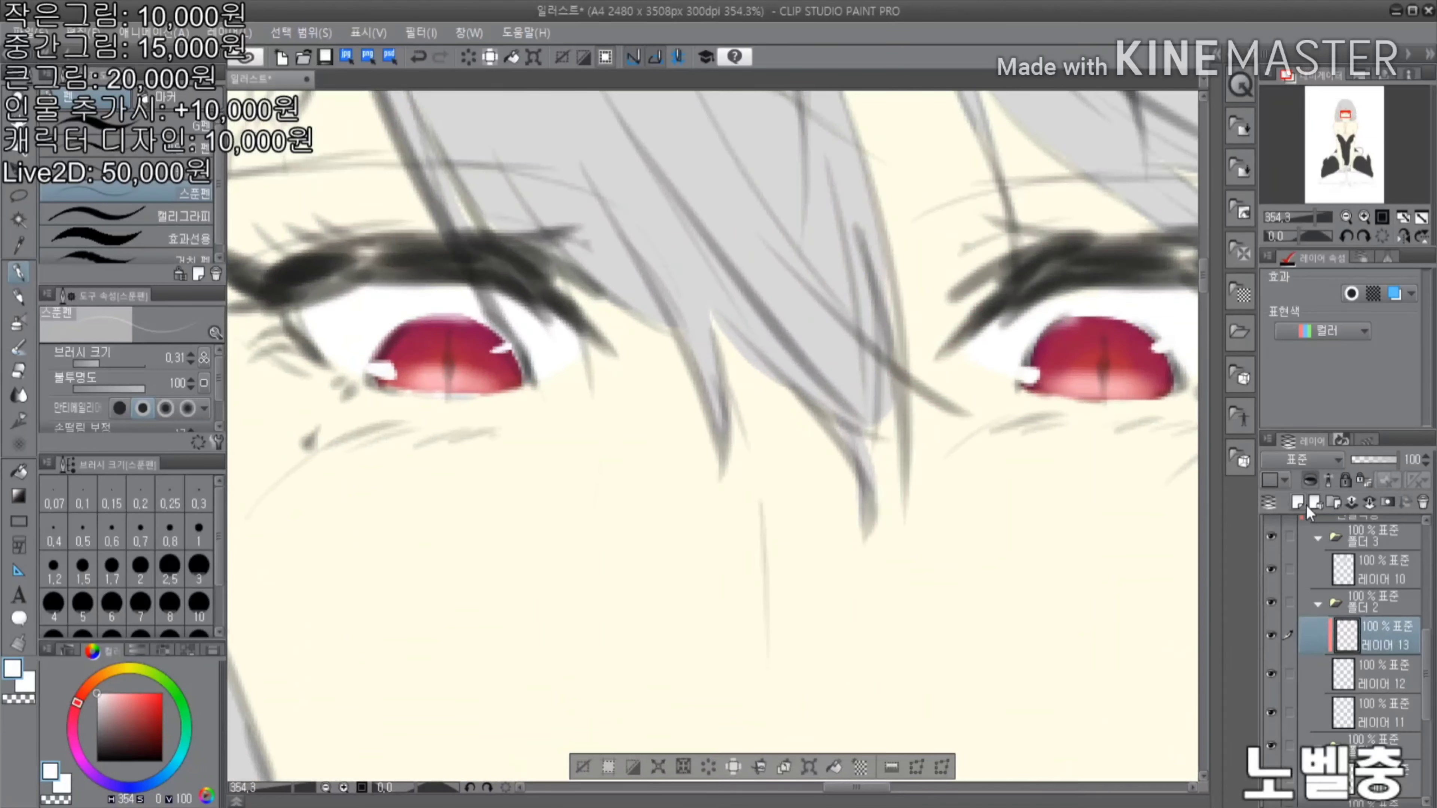
Paint salmon shadows (H 6, S 29, V 96) on the face, ears and neck on a clipped layer in 폴더 5
{"action": "left_click", "coordinate": [125, 705]}
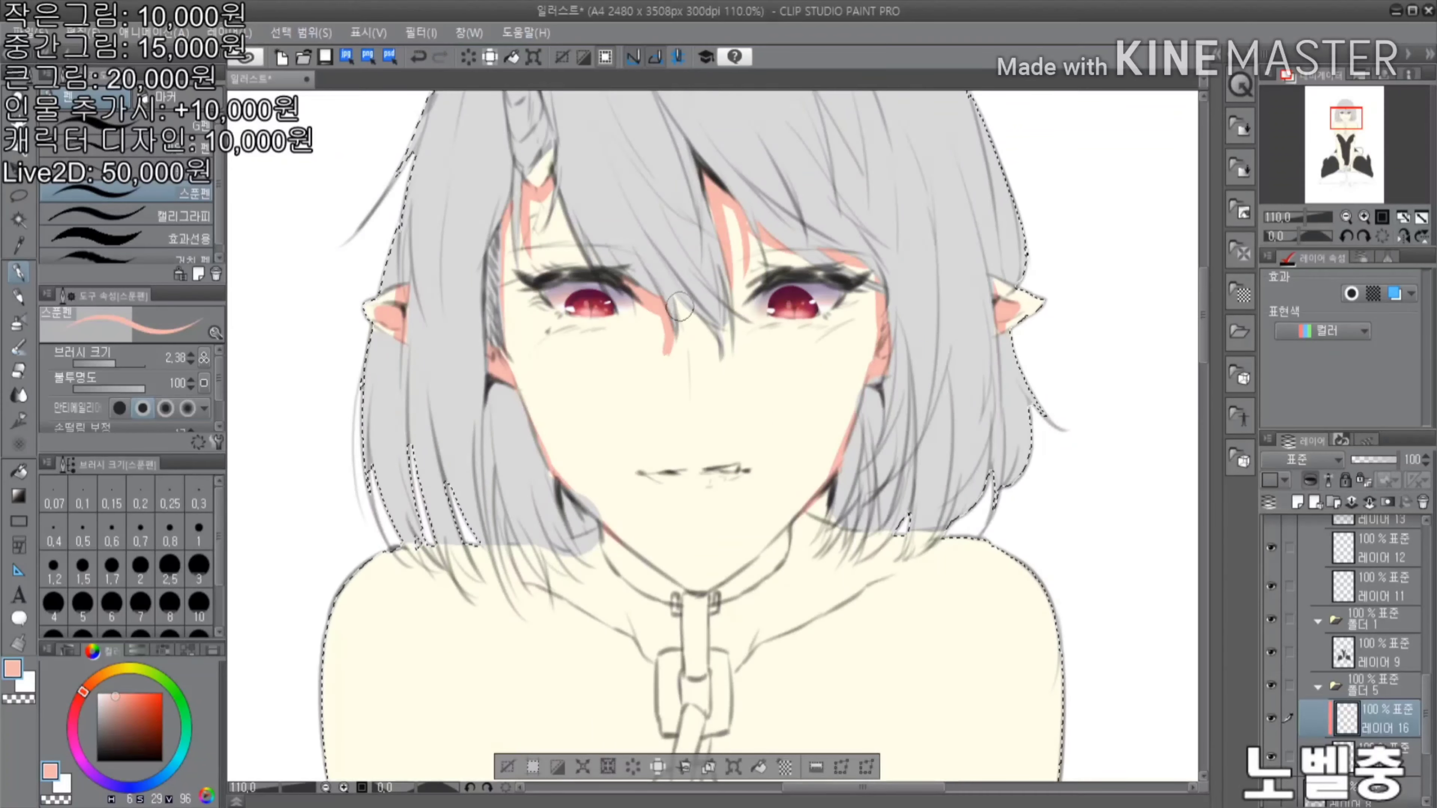
{"action": "key", "text": "ctrl+plus"}
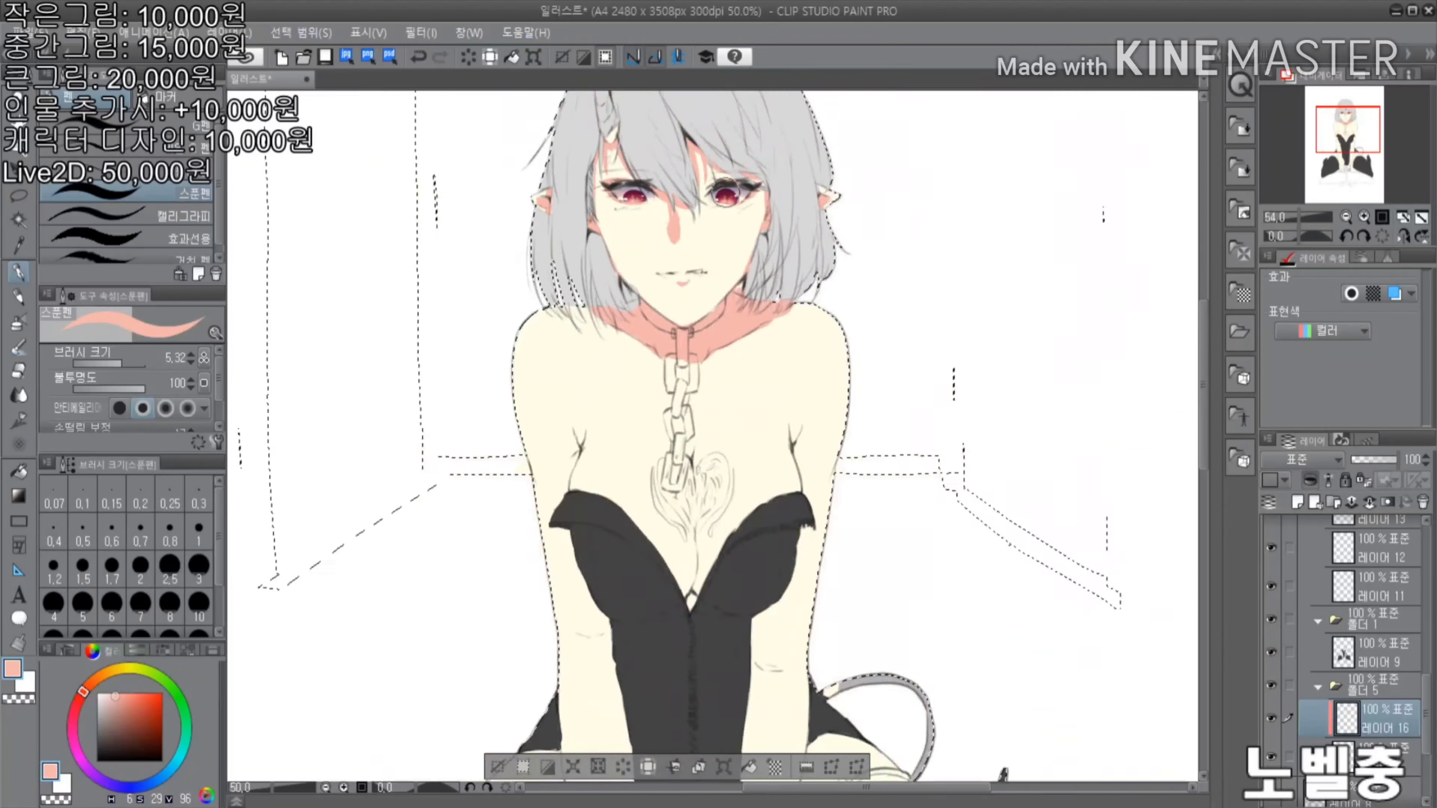
Paint salmon shadows at the armpits, in the cleavage and along the inner arm beside the bodice
{"action": "mouse_move", "coordinate": [787, 371]}
{"action": "left_mouse_down"}
{"action": "mouse_move", "coordinate": [687, 522]}
{"action": "mouse_move", "coordinate": [686, 465]}
{"action": "mouse_move", "coordinate": [710, 489]}
{"action": "mouse_move", "coordinate": [634, 499]}
{"action": "mouse_move", "coordinate": [595, 467]}
{"action": "left_mouse_up"}
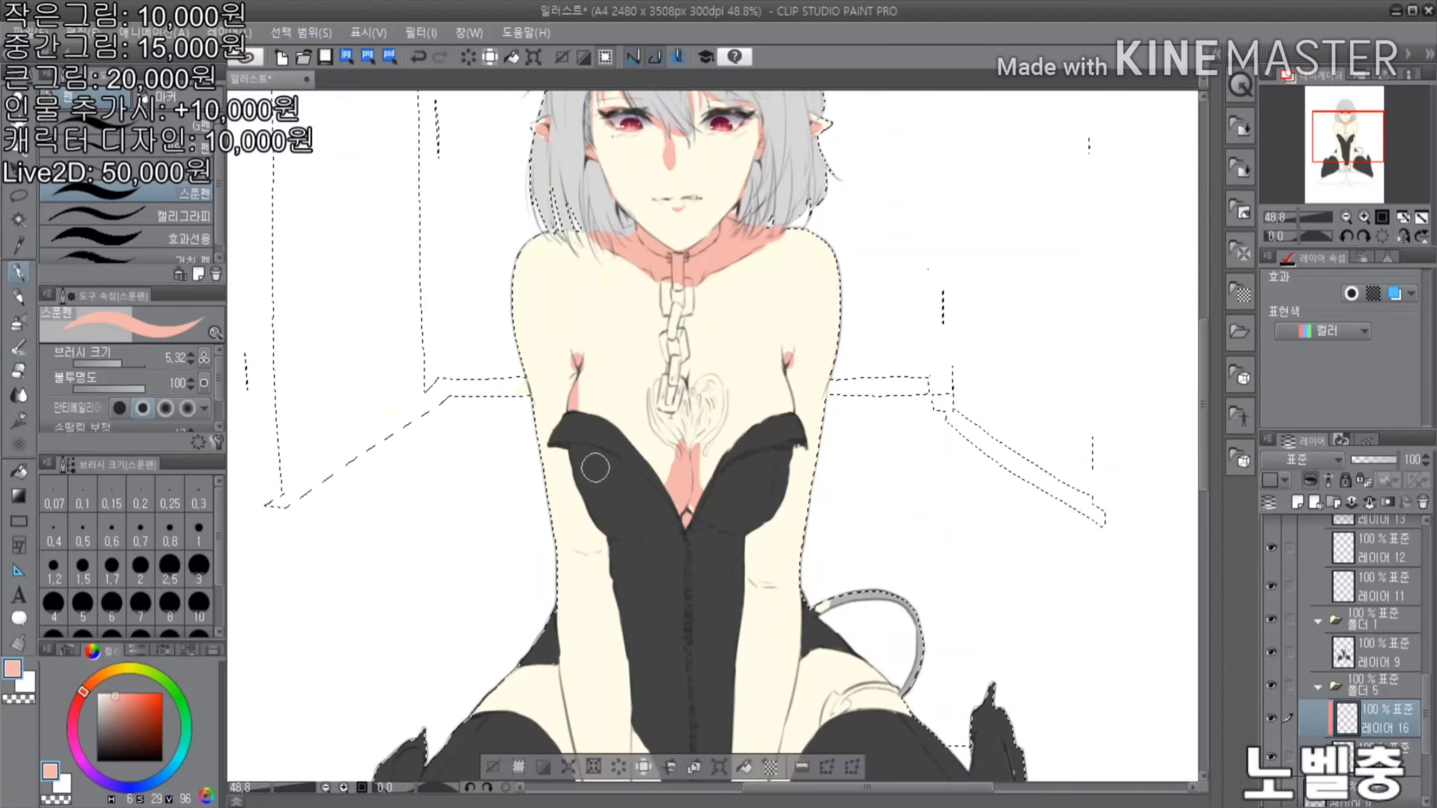
{"action": "scroll", "coordinate": [782, 423], "scroll_direction": "down", "scroll_amount": 2}
{"action": "left_click_drag", "start_coordinate": [679, 340], "coordinate": [710, 468]}
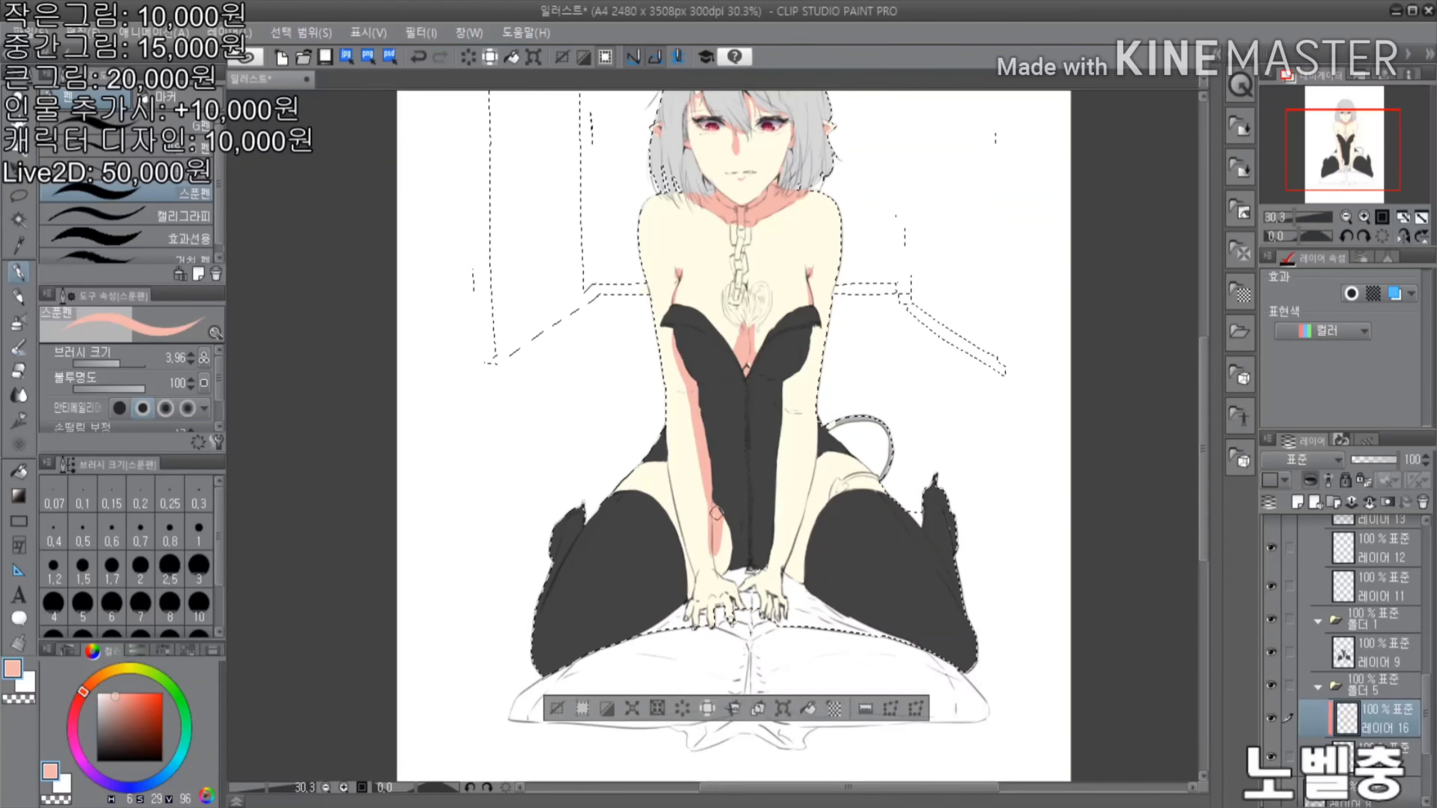
Add salmon shadows along the shoulders, the outer edges of the arms and the thighs above the stockings
{"action": "scroll", "coordinate": [630, 344], "scroll_direction": "up", "scroll_amount": 2}
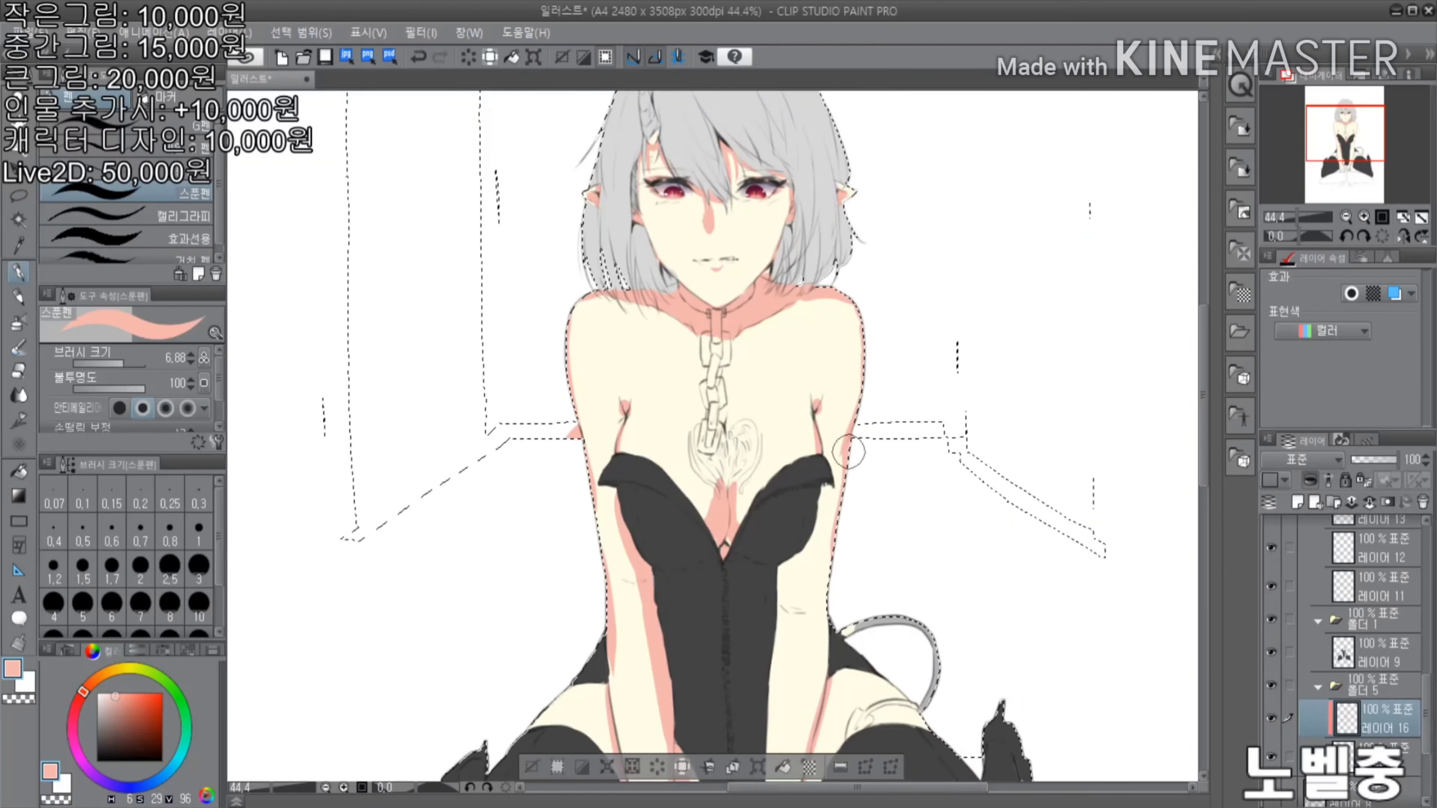
{"action": "scroll", "coordinate": [769, 604], "scroll_direction": "down", "scroll_amount": 1}
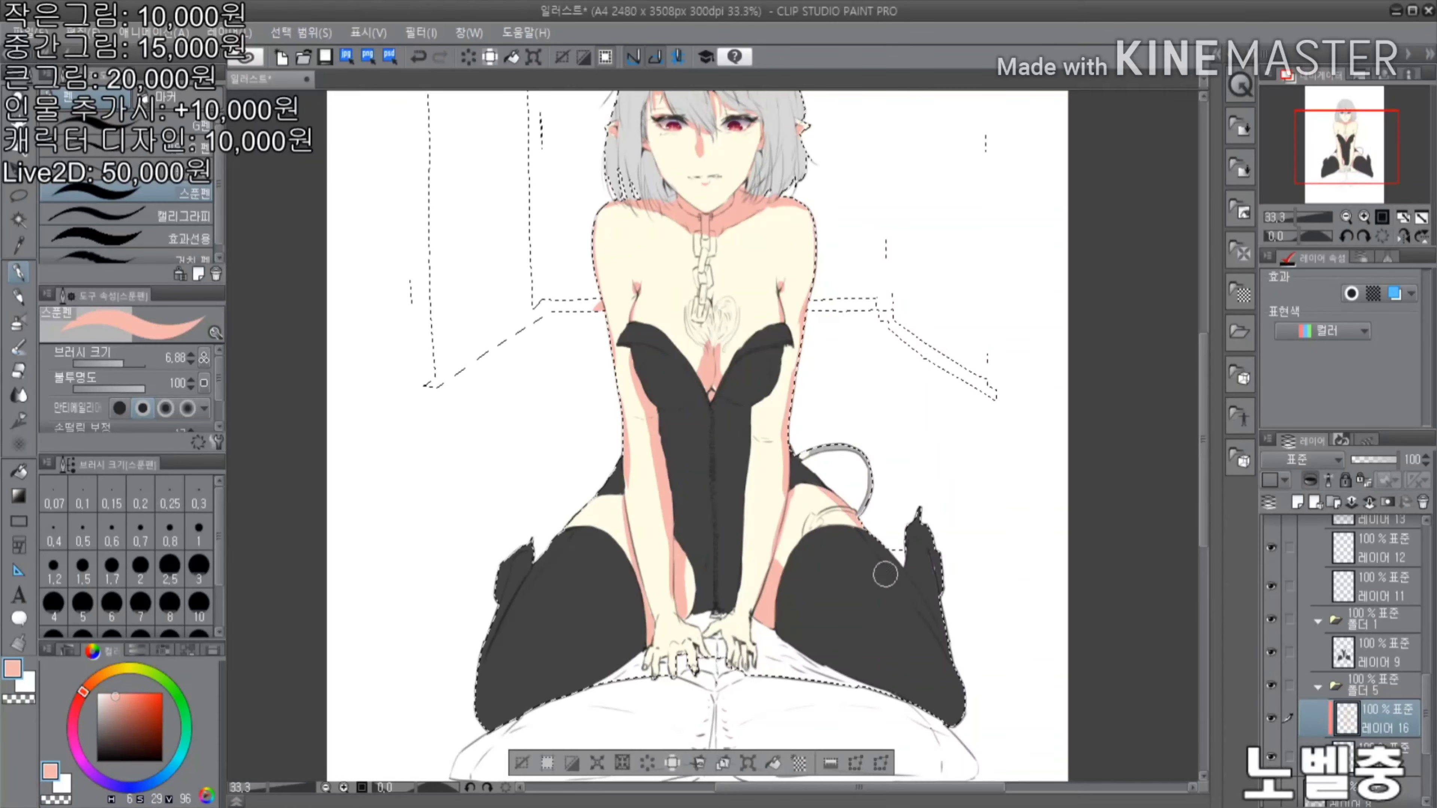
{"action": "scroll", "coordinate": [885, 575], "scroll_direction": "down", "scroll_amount": 1}
{"action": "scroll", "coordinate": [792, 453], "scroll_direction": "up", "scroll_amount": 2}
{"action": "left_click_drag", "start_coordinate": [611, 442], "coordinate": [657, 444]}
{"action": "left_click_drag", "start_coordinate": [719, 442], "coordinate": [764, 444]}
{"action": "scroll", "coordinate": [767, 338], "scroll_direction": "down", "scroll_amount": 1}
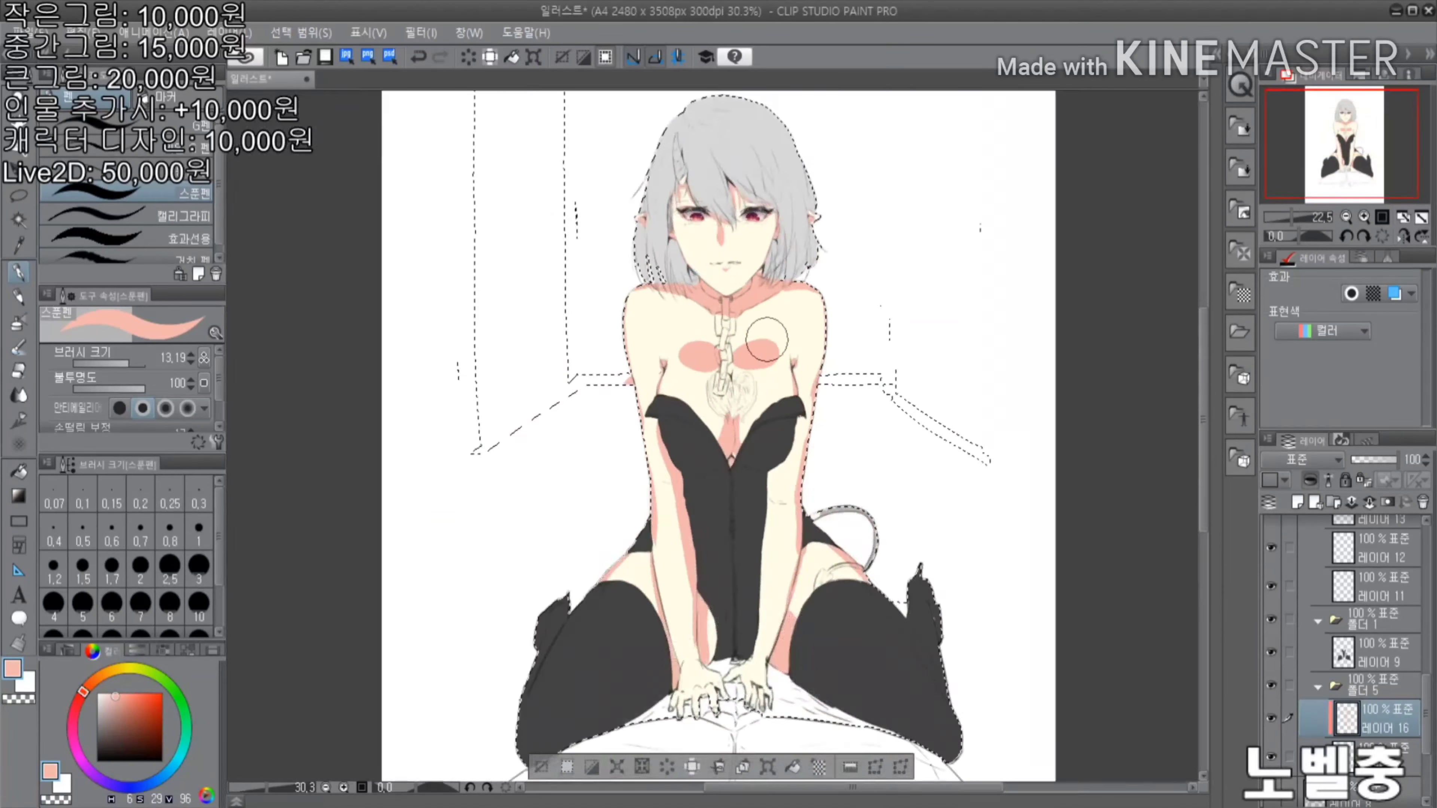
{"action": "scroll", "coordinate": [767, 339], "scroll_direction": "up", "scroll_amount": 3}
{"action": "key", "text": "ctrl+z"}
{"action": "key", "text": "ctrl+z"}
{"action": "left_click_drag", "start_coordinate": [758, 311], "coordinate": [804, 317]}
{"action": "key", "text": "ctrl+z"}
{"action": "scroll", "coordinate": [640, 372], "scroll_direction": "down", "scroll_amount": 2}
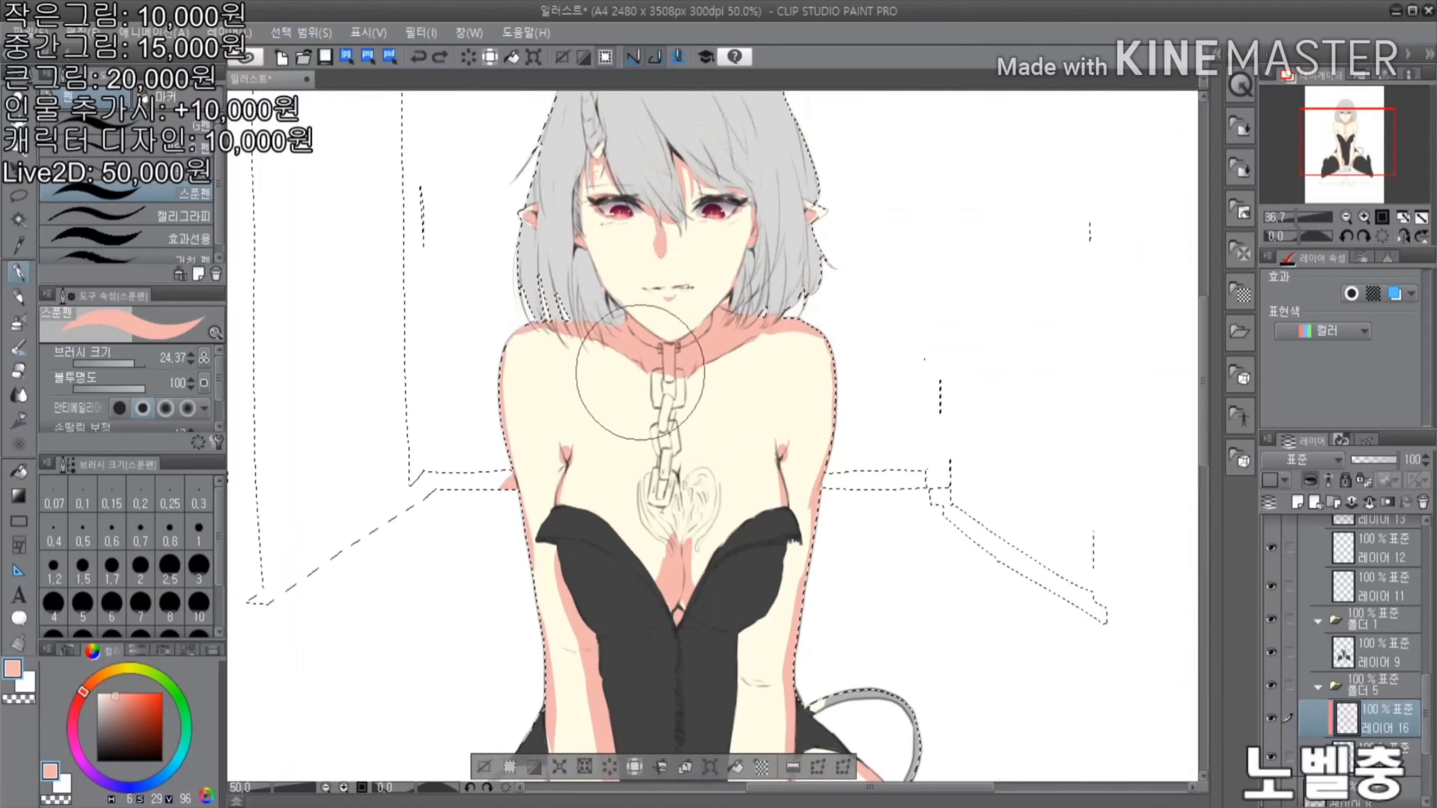
Soften the lower edge of the nose shadow and the shadow below the lips with the Blur tool
{"action": "scroll", "coordinate": [640, 372], "scroll_direction": "up", "scroll_amount": 6}
{"action": "key", "text": "j"}
{"action": "left_click_drag", "start_coordinate": [683, 289], "coordinate": [696, 345]}
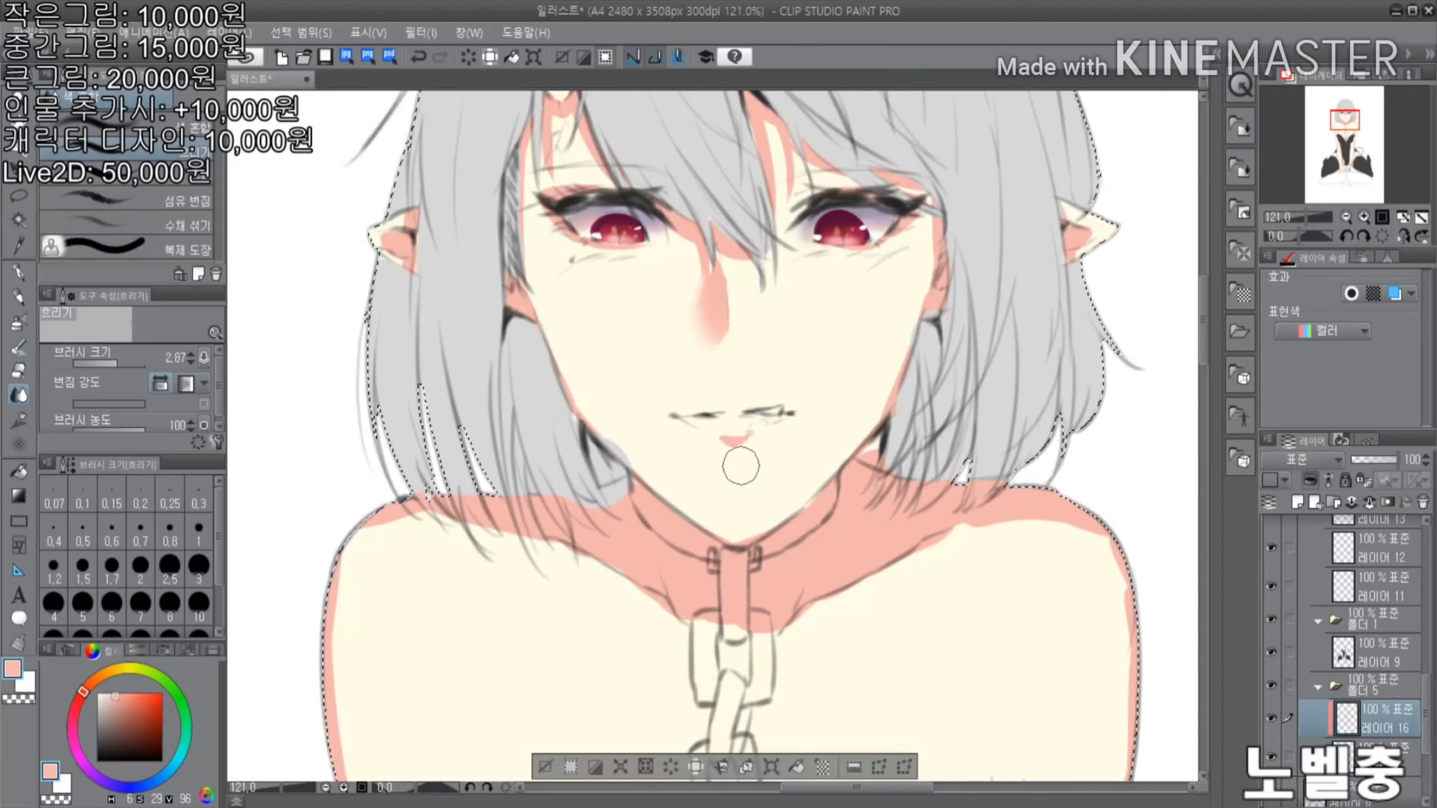
{"action": "scroll", "coordinate": [912, 289], "scroll_direction": "down", "scroll_amount": 1}
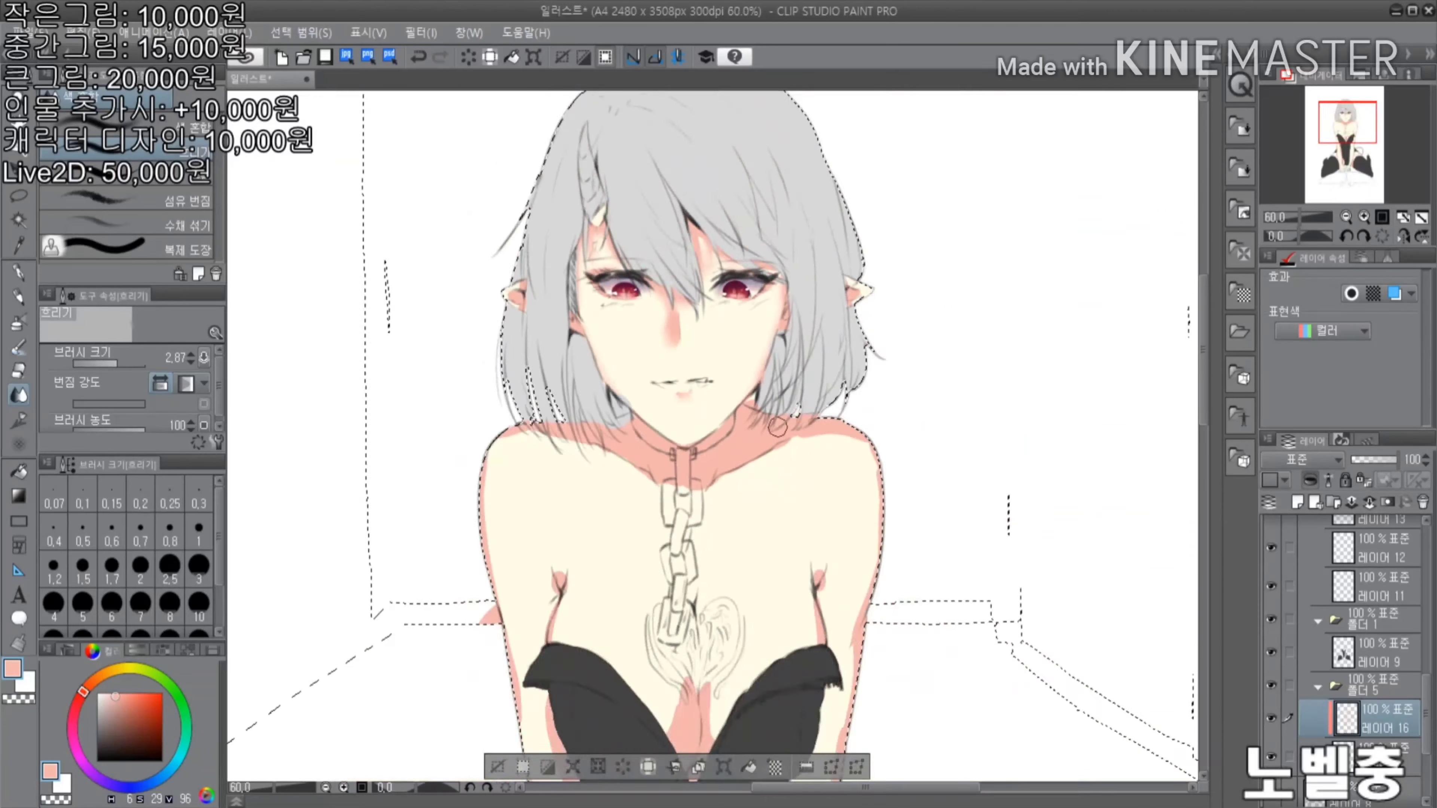
Soften the salmon shadows on the neck, shoulders, armpits and cleavage with a larger Blur brush
{"action": "scroll", "coordinate": [912, 288], "scroll_direction": "up", "scroll_amount": 1}
{"action": "scroll", "coordinate": [976, 391], "scroll_direction": "down", "scroll_amount": 1}
{"action": "scroll", "coordinate": [561, 571], "scroll_direction": "down", "scroll_amount": 5}
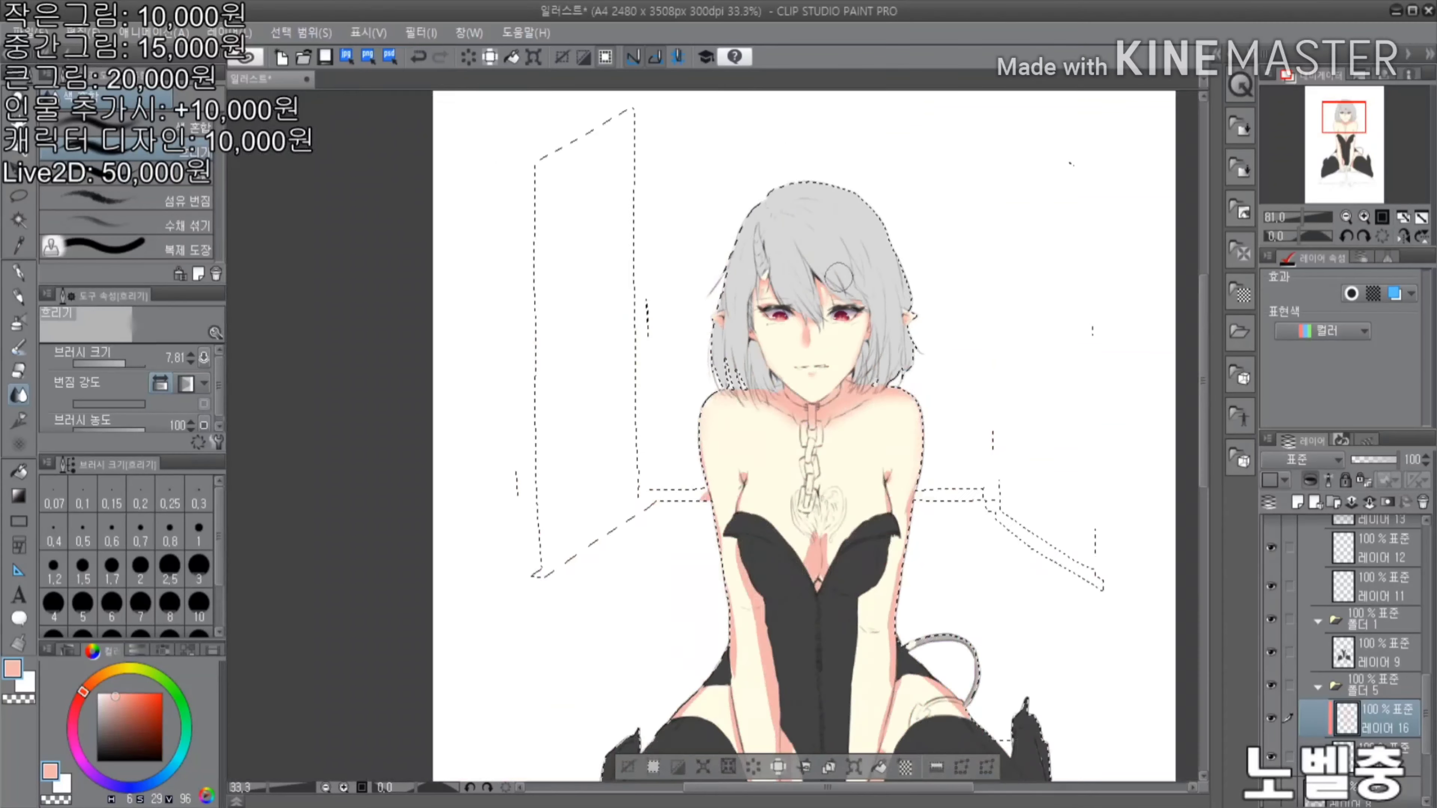
{"action": "scroll", "coordinate": [783, 499], "scroll_direction": "up", "scroll_amount": 4}
{"action": "scroll", "coordinate": [544, 371], "scroll_direction": "down", "scroll_amount": 3}
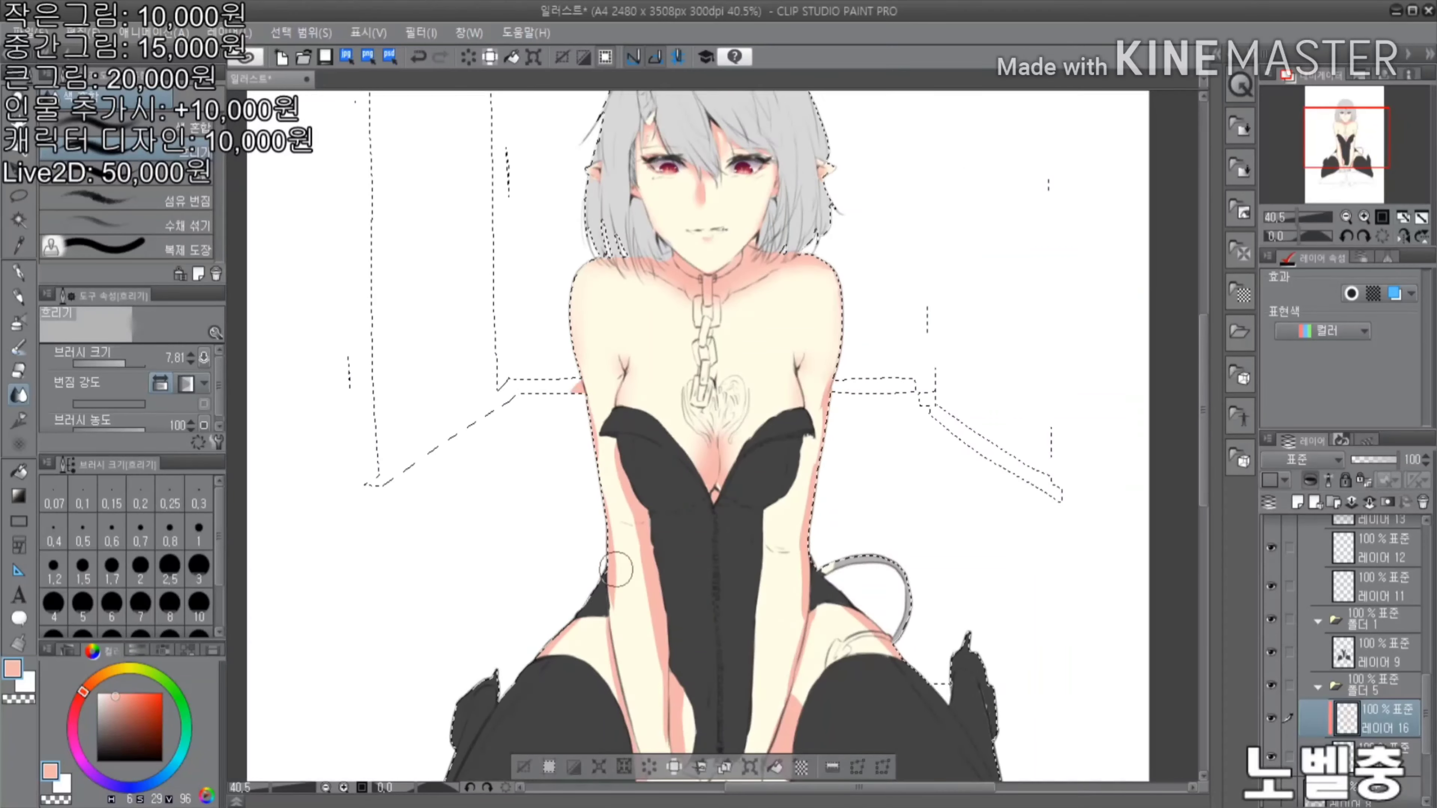
Soften the salmon shadows along the arms and on the thighs above the stockings with the Blur tool
{"action": "left_click_drag", "start_coordinate": [781, 704], "coordinate": [665, 559]}
{"action": "scroll", "coordinate": [665, 559], "scroll_direction": "up", "scroll_amount": 1}
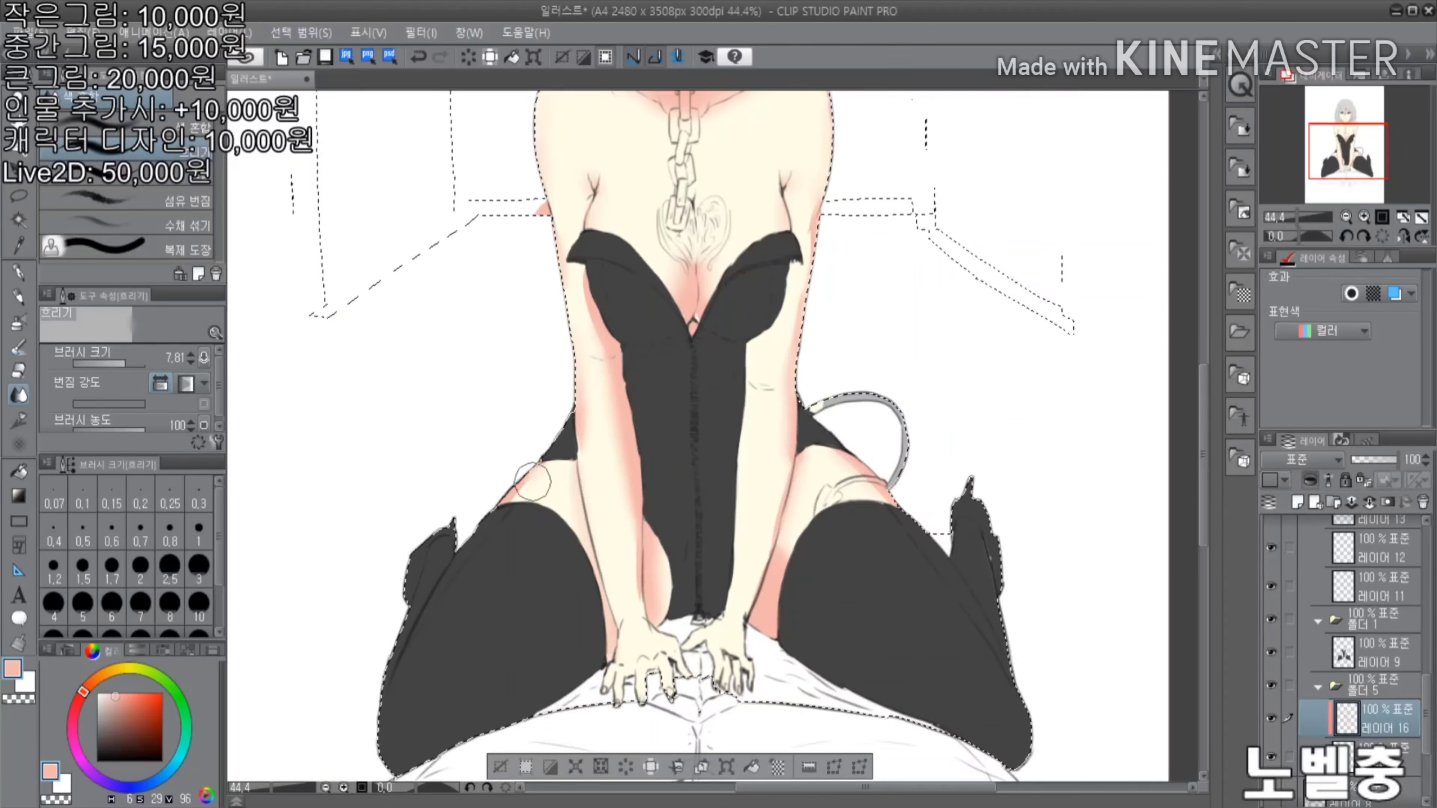
{"action": "scroll", "coordinate": [846, 295], "scroll_direction": "up", "scroll_amount": 5}
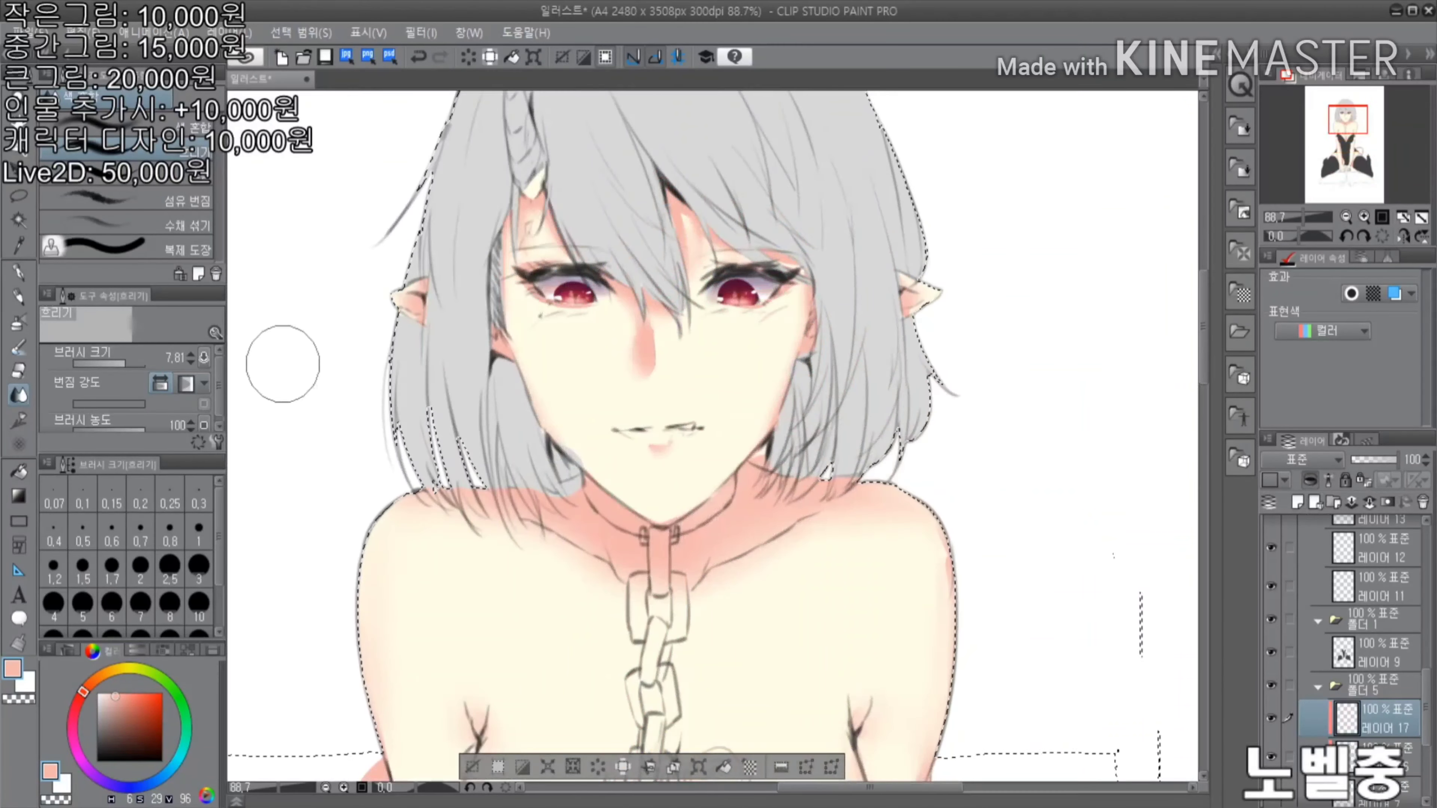
Airbrush a salmon blush across the cheeks on a new clipped layer and tint the lips a deeper pink
{"action": "left_click", "coordinate": [19, 322]}
{"action": "scroll", "coordinate": [928, 255], "scroll_direction": "down", "scroll_amount": 4}
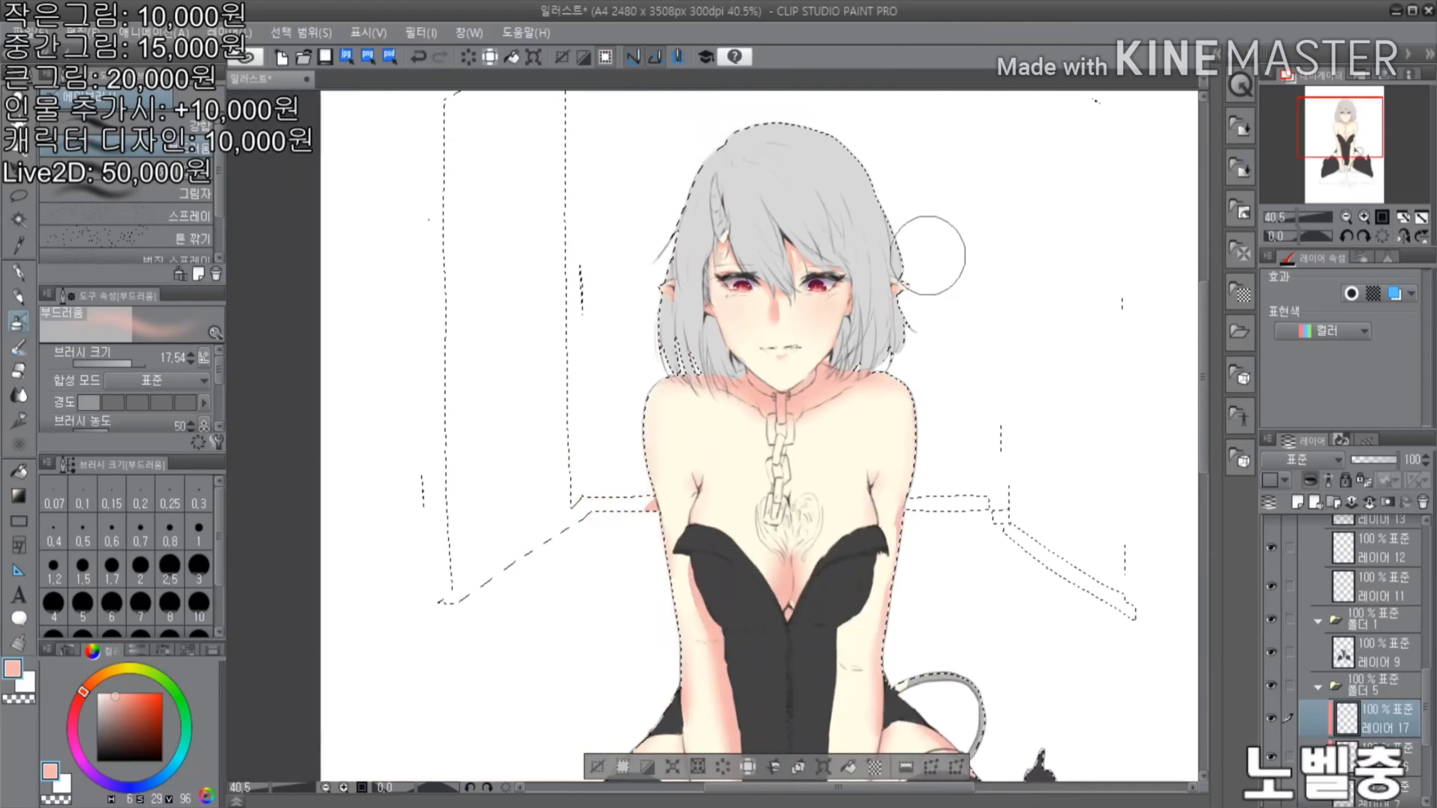
{"action": "scroll", "coordinate": [928, 255], "scroll_direction": "up", "scroll_amount": 4}
{"action": "scroll", "coordinate": [850, 401], "scroll_direction": "down", "scroll_amount": 4}
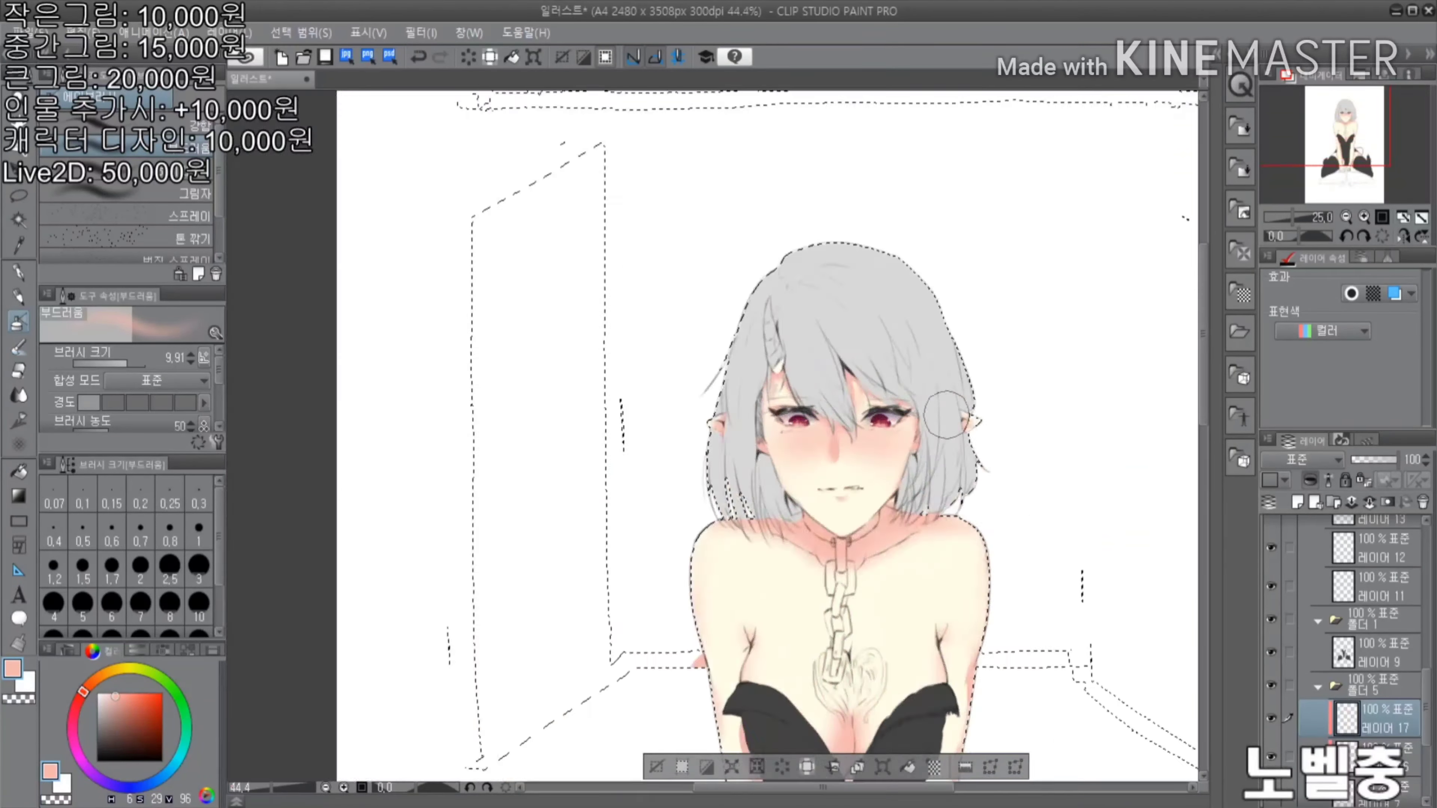
{"action": "scroll", "coordinate": [946, 415], "scroll_direction": "up", "scroll_amount": 6}
{"action": "scroll", "coordinate": [736, 367], "scroll_direction": "down", "scroll_amount": 4}
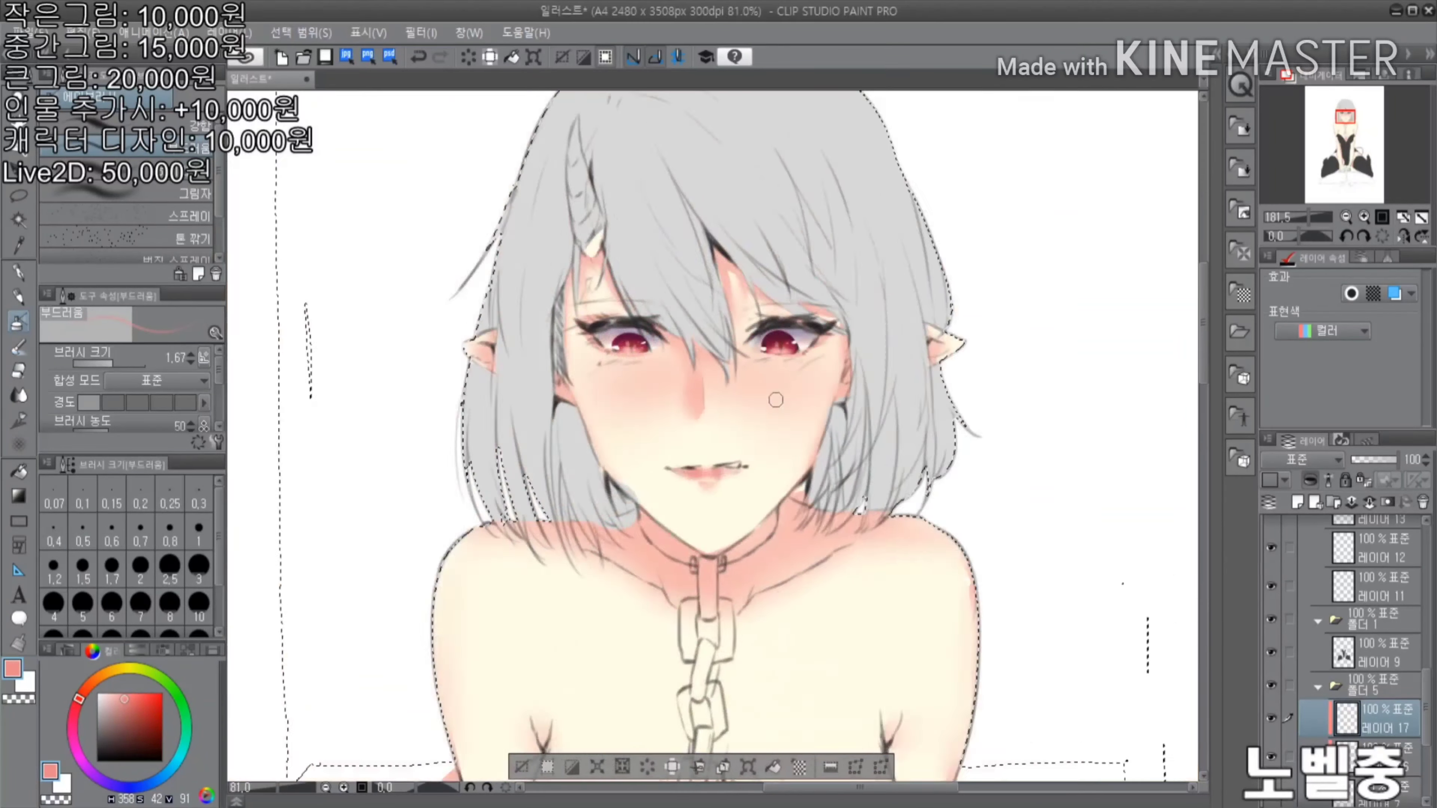
Paint the gap between the lips at the raised mouth corner red
{"action": "scroll", "coordinate": [770, 419], "scroll_direction": "up", "scroll_amount": 4}
{"action": "left_click", "coordinate": [19, 347]}
{"action": "scroll", "coordinate": [736, 425], "scroll_direction": "down", "scroll_amount": 4}
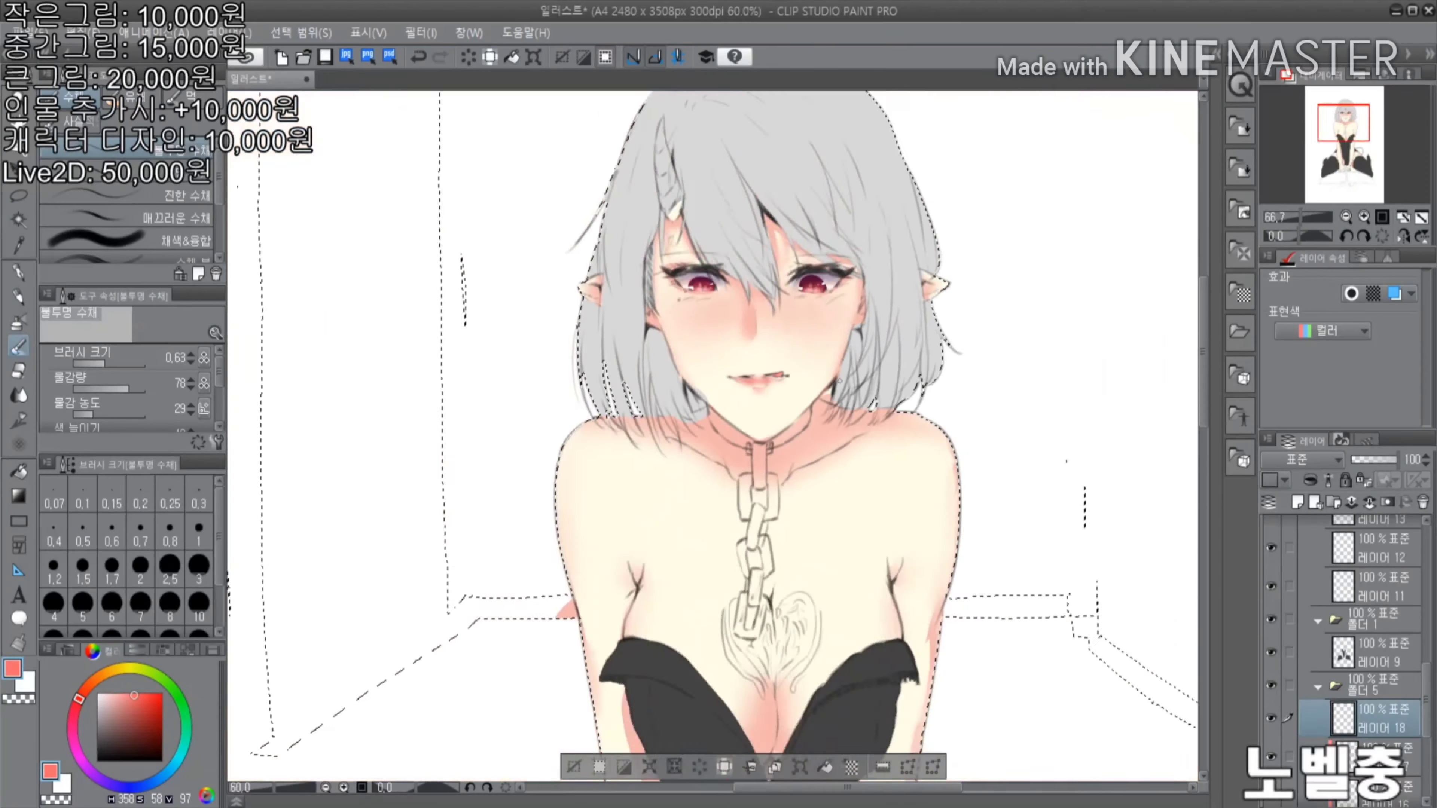
{"action": "scroll", "coordinate": [736, 424], "scroll_direction": "up", "scroll_amount": 4}
{"action": "scroll", "coordinate": [735, 424], "scroll_direction": "down", "scroll_amount": 4}
{"action": "scroll", "coordinate": [882, 475], "scroll_direction": "up", "scroll_amount": 5}
Add small white highlights on the lower lip and beneath both eyes with a 0.4 pen on the 하이라이트 layer
{"action": "key", "text": "p"}
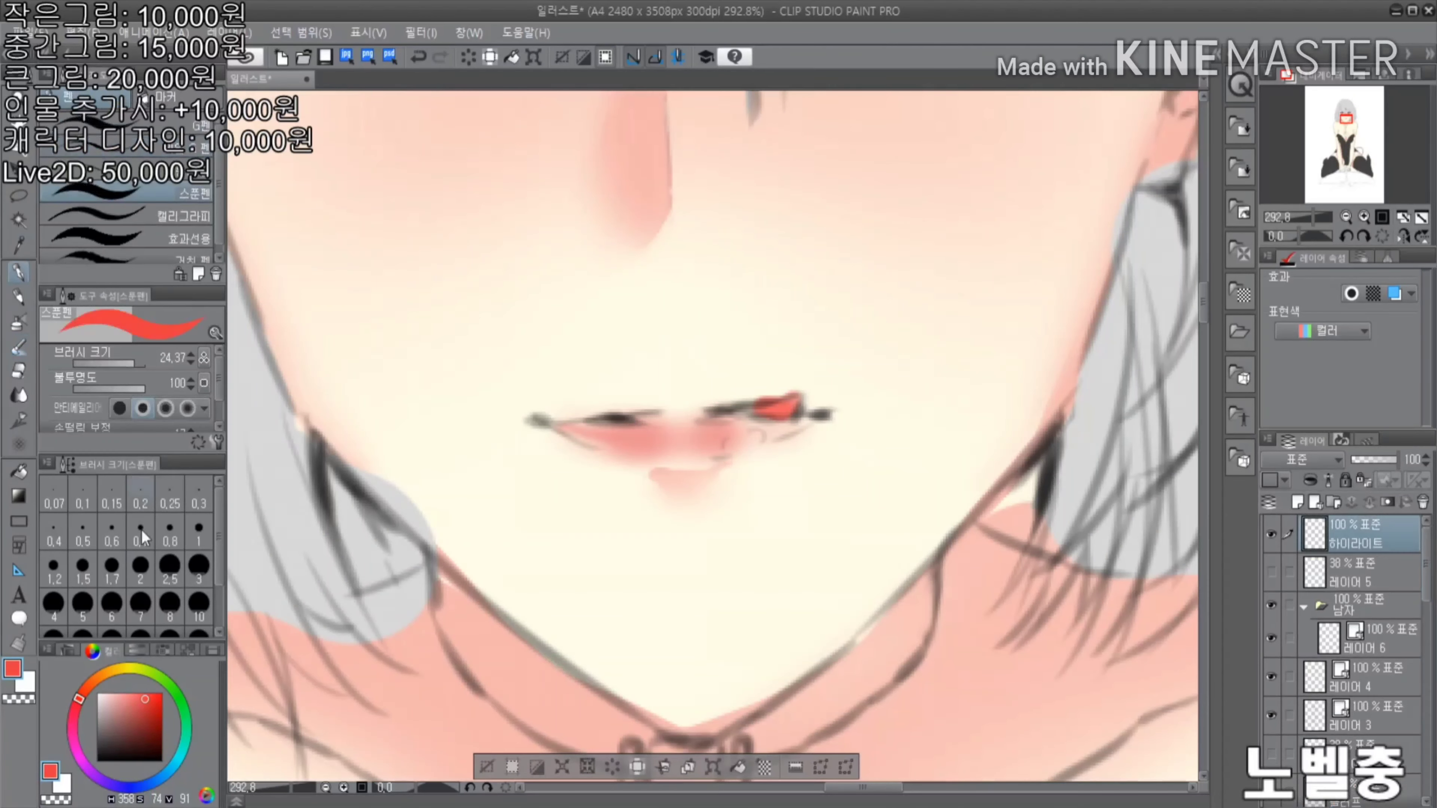
{"action": "left_click_drag", "start_coordinate": [710, 447], "coordinate": [691, 456]}
{"action": "scroll", "coordinate": [701, 453], "scroll_direction": "down", "scroll_amount": 5}
{"action": "scroll", "coordinate": [718, 399], "scroll_direction": "up", "scroll_amount": 4}
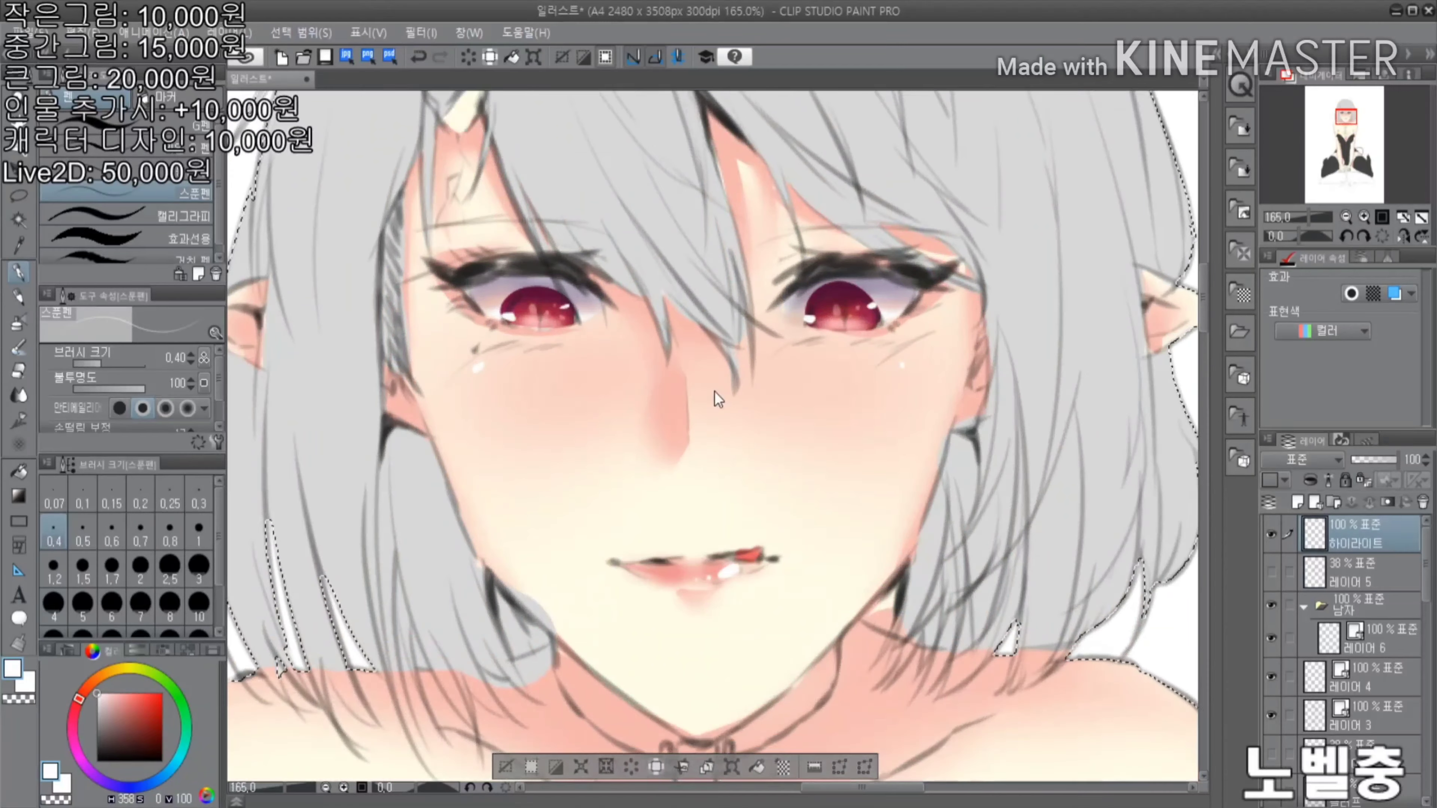
Soften the white highlight on the lower lip with the Blur tool
{"action": "key", "text": "j"}
{"action": "scroll", "coordinate": [668, 337], "scroll_direction": "down", "scroll_amount": 2}
{"action": "scroll", "coordinate": [709, 456], "scroll_direction": "up", "scroll_amount": 2}
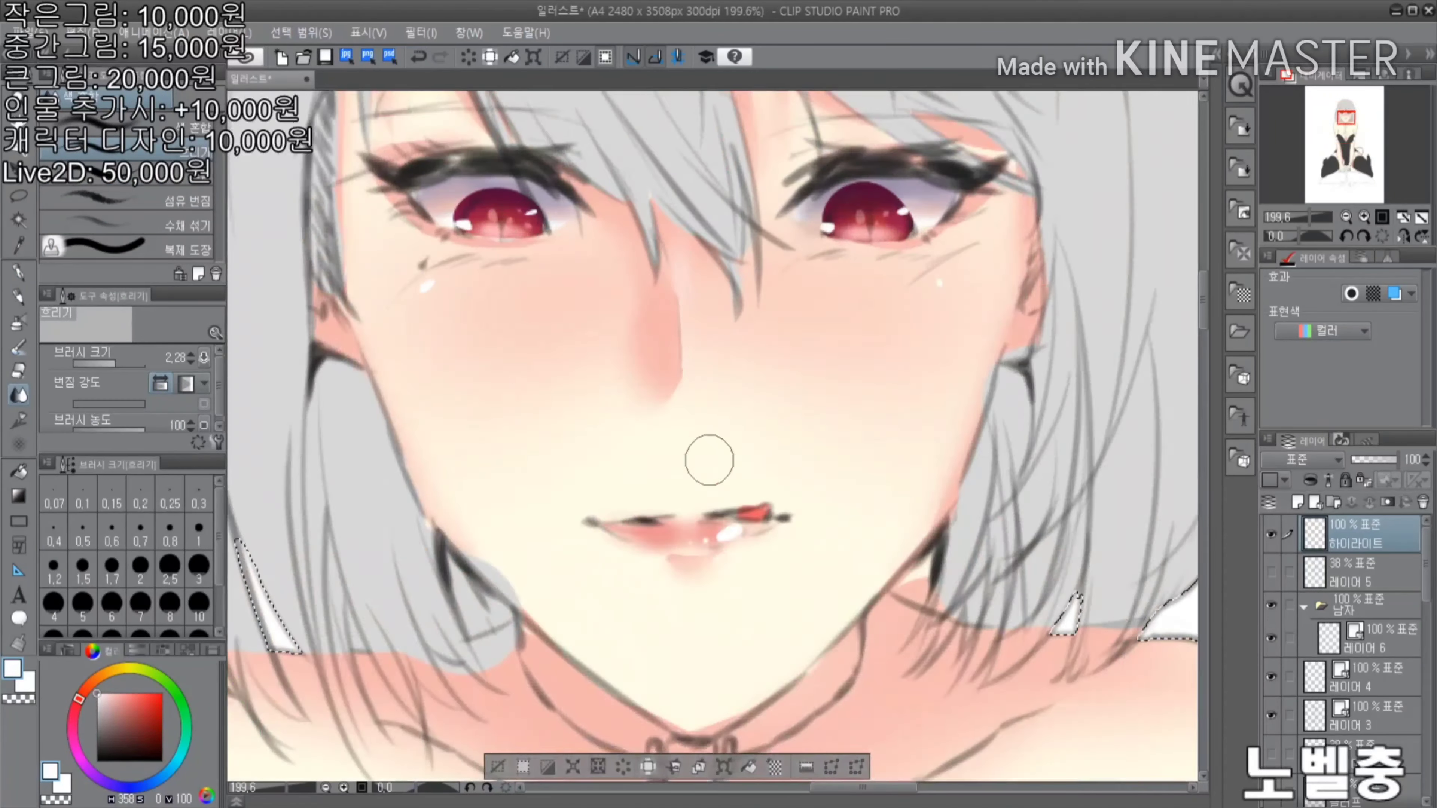
Examine the shaded face and upper body at several magnifications
{"action": "scroll", "coordinate": [892, 420], "scroll_direction": "down", "scroll_amount": 6}
{"action": "scroll", "coordinate": [885, 453], "scroll_direction": "down", "scroll_amount": 1}
{"action": "scroll", "coordinate": [907, 465], "scroll_direction": "up", "scroll_amount": 4}
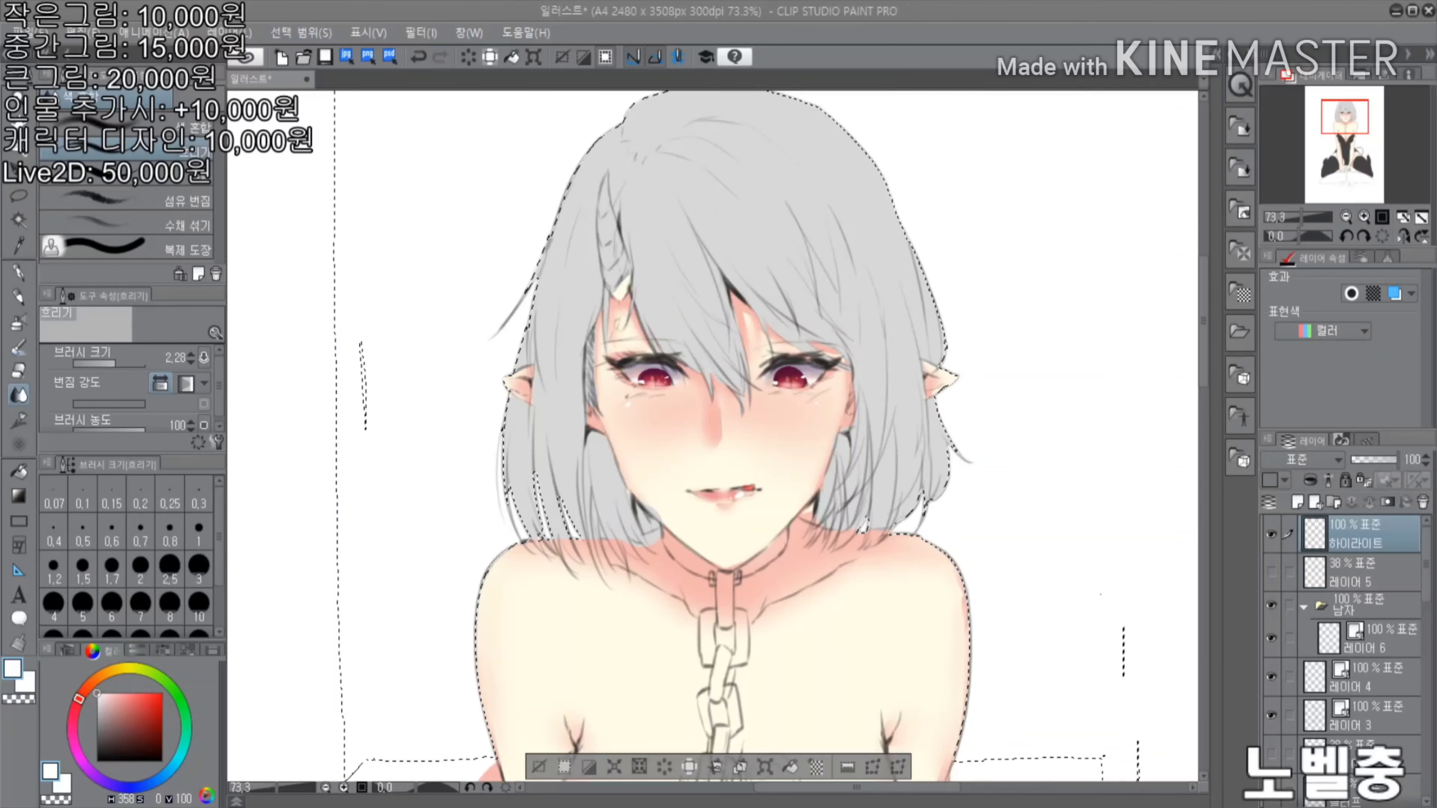
{"action": "scroll", "coordinate": [717, 436], "scroll_direction": "down", "scroll_amount": 4}
{"action": "scroll", "coordinate": [717, 436], "scroll_direction": "up", "scroll_amount": 2}
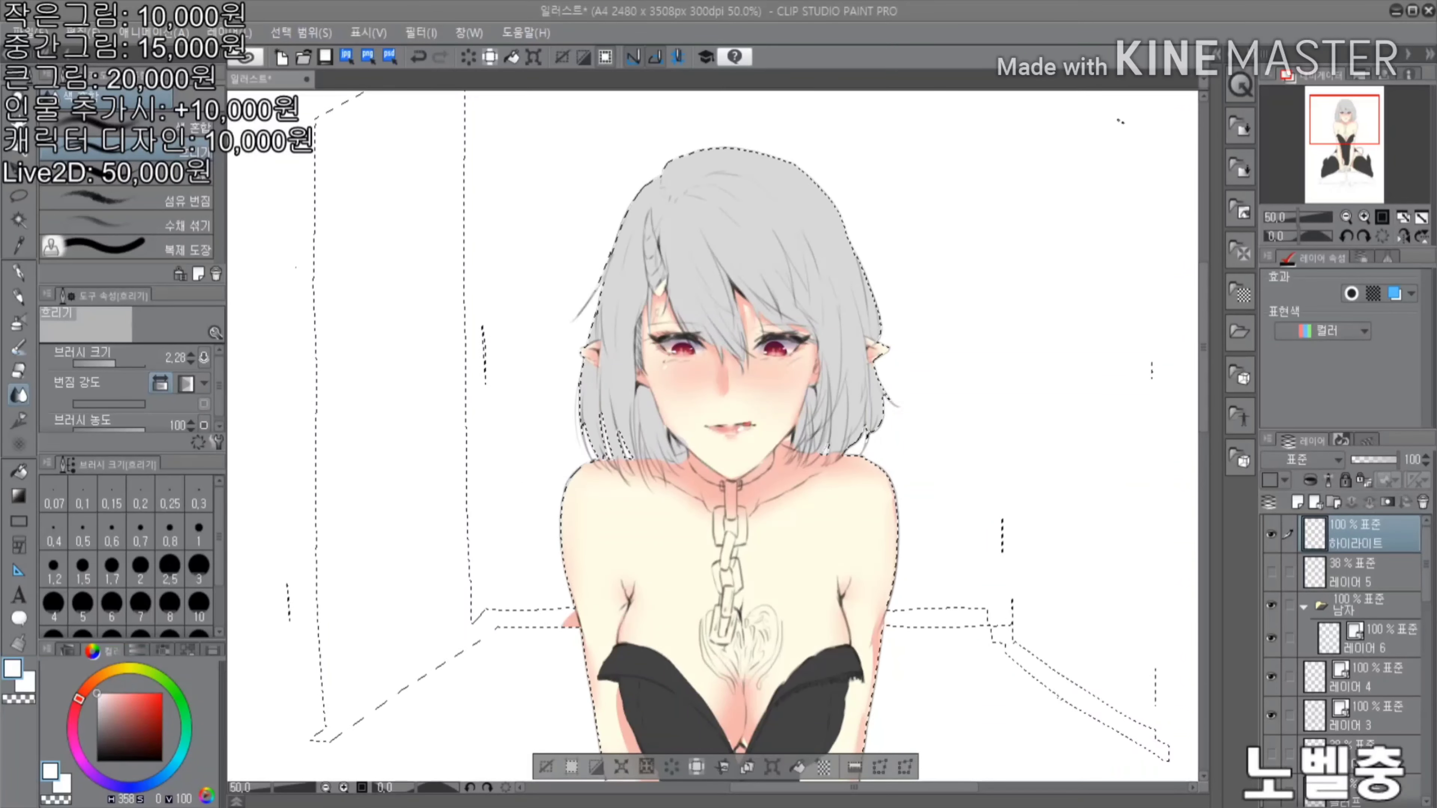
{"action": "scroll", "coordinate": [717, 436], "scroll_direction": "down", "scroll_amount": 3}
{"action": "scroll", "coordinate": [717, 436], "scroll_direction": "up", "scroll_amount": 4}
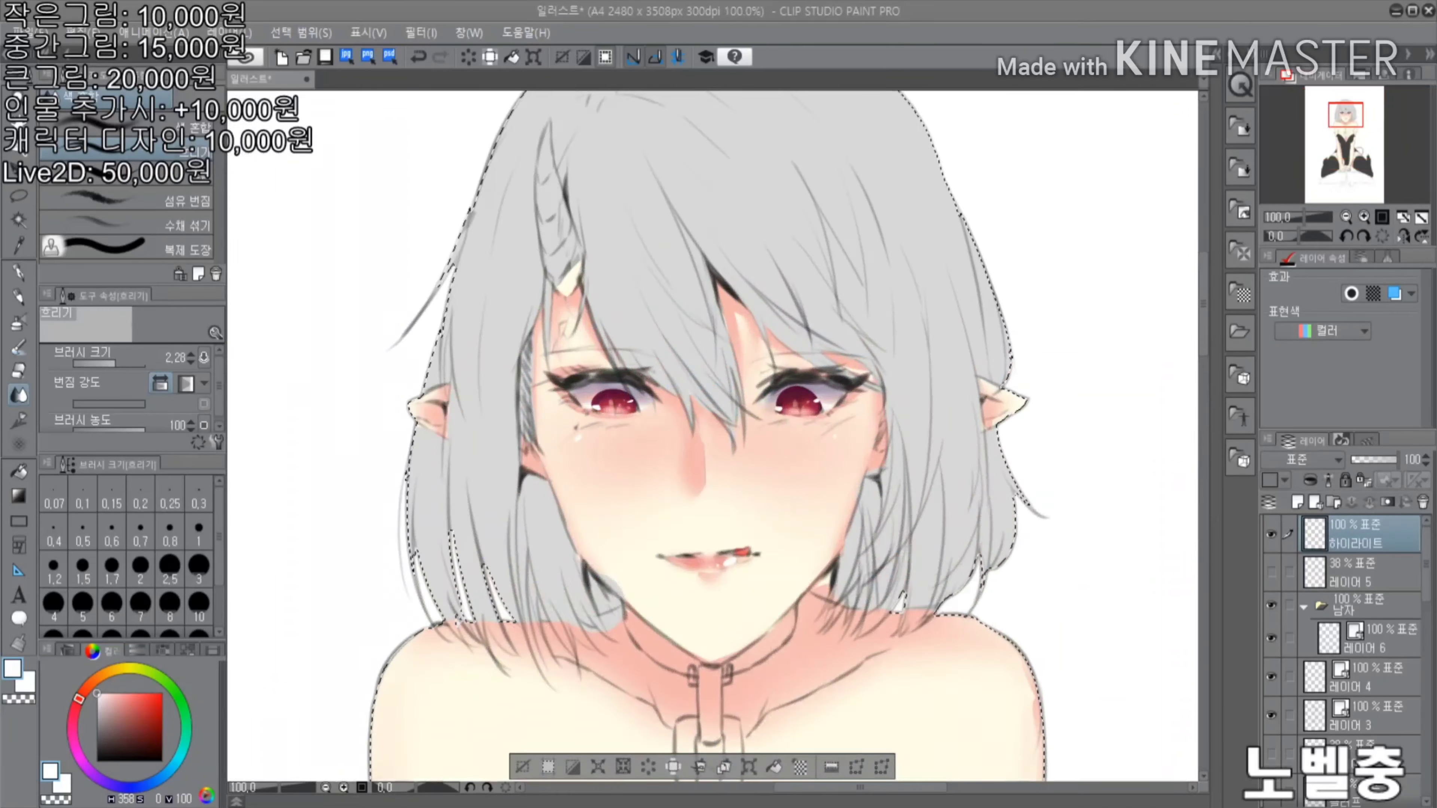
{"action": "scroll", "coordinate": [718, 436], "scroll_direction": "down", "scroll_amount": 2}
{"action": "scroll", "coordinate": [717, 436], "scroll_direction": "up", "scroll_amount": 1}
{"action": "scroll", "coordinate": [969, 568], "scroll_direction": "up", "scroll_amount": 1}
Add white highlights on the shoulder and beside the armpit crease with a 1.31 pen, and select the Blur tool
{"action": "key", "text": "p"}
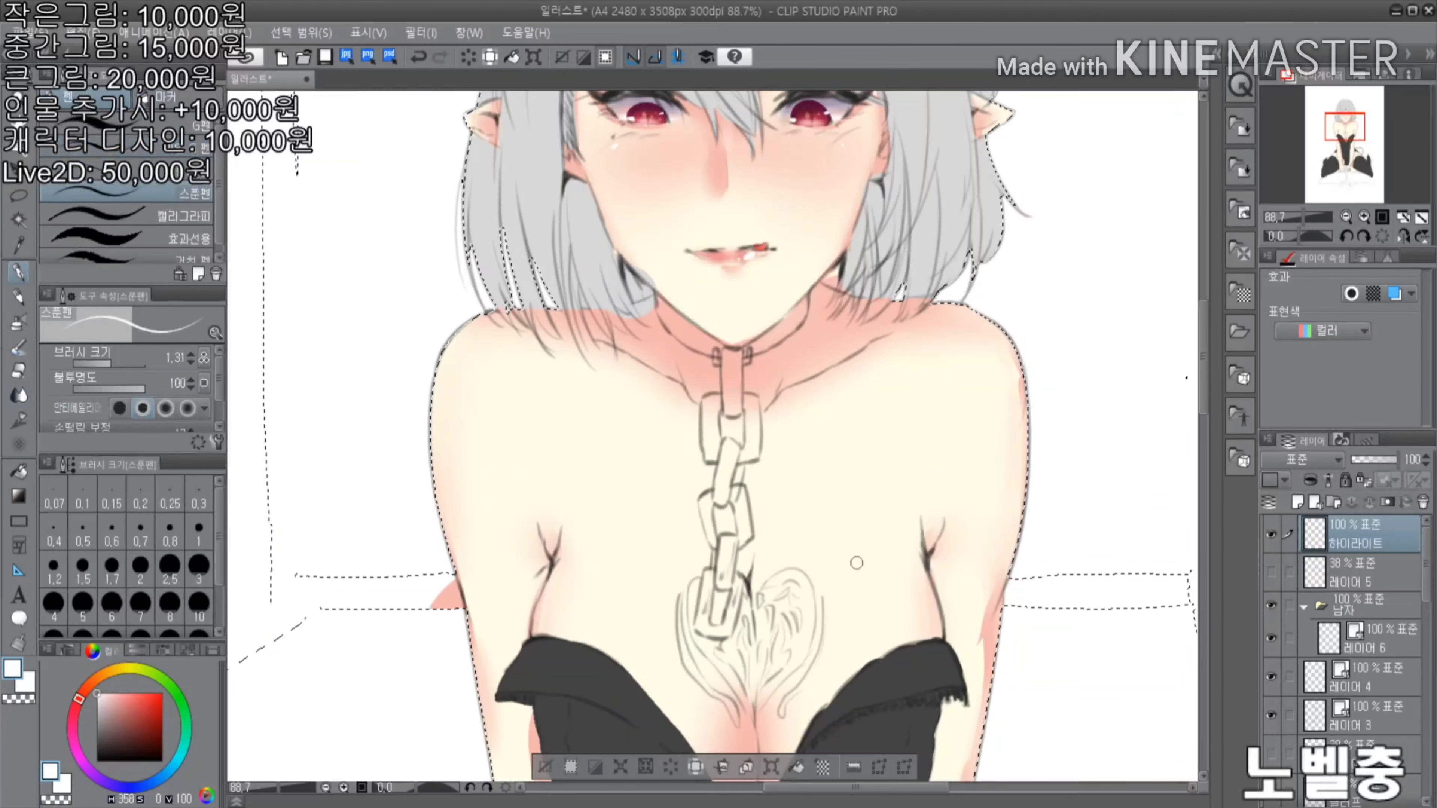
{"action": "scroll", "coordinate": [870, 465], "scroll_direction": "up", "scroll_amount": 2}
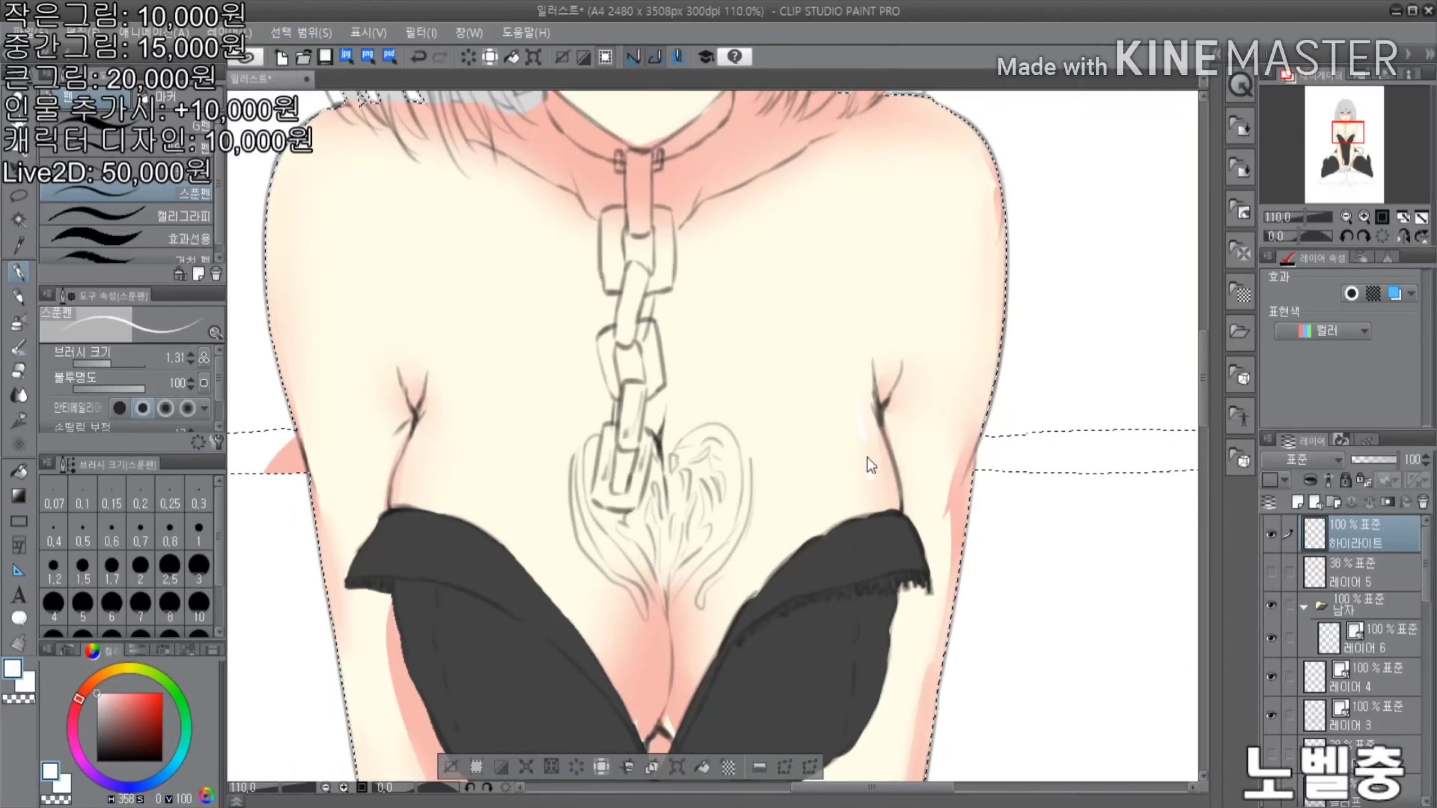
{"action": "scroll", "coordinate": [870, 493], "scroll_direction": "down", "scroll_amount": 2}
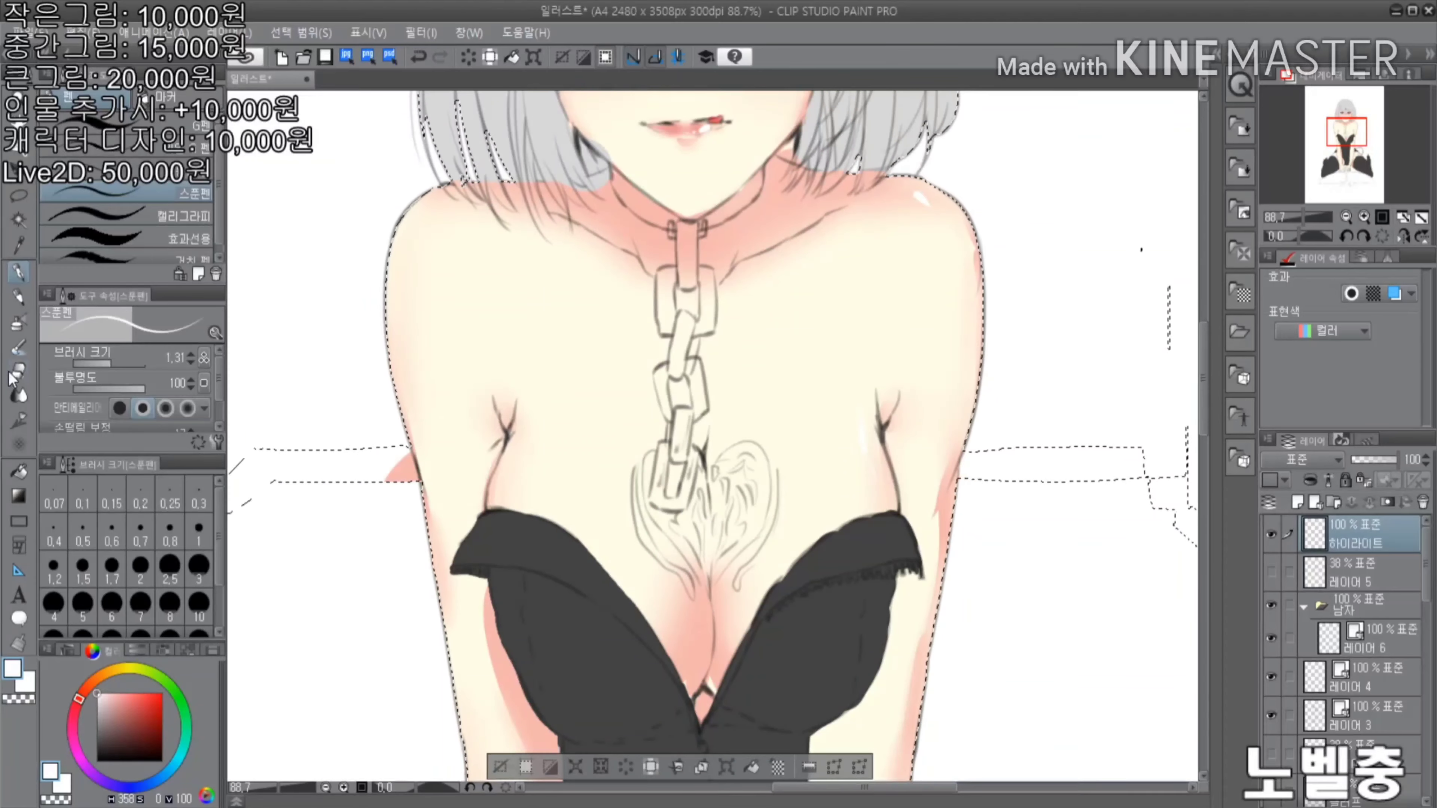
{"action": "left_click", "coordinate": [19, 394]}
{"action": "scroll", "coordinate": [713, 397], "scroll_direction": "down", "scroll_amount": 2}
{"action": "scroll", "coordinate": [696, 342], "scroll_direction": "up", "scroll_amount": 4}
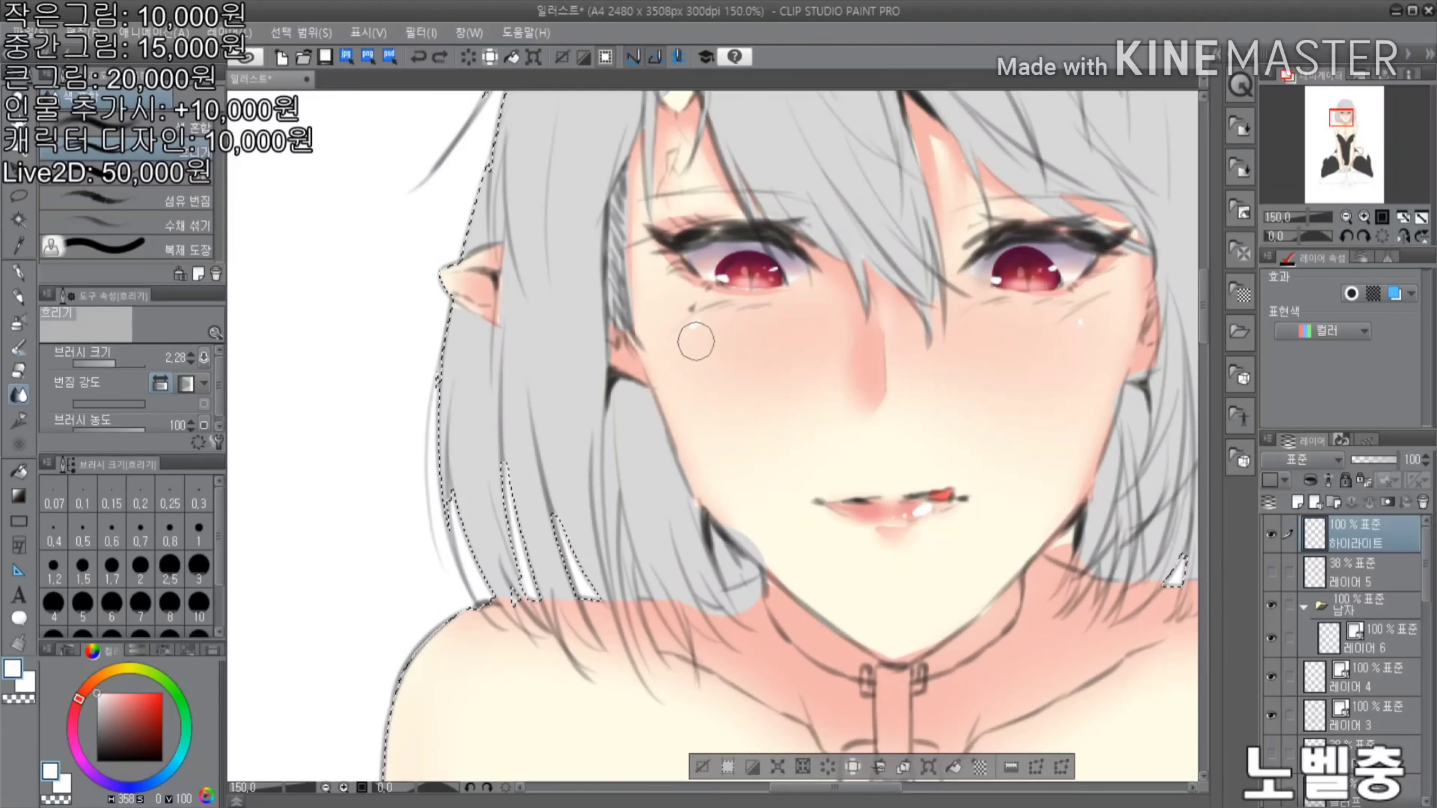
Toggle the visibility of the skin shading layers 레이어 16 and 레이어 17, and make 레이어 17 active
{"action": "scroll", "coordinate": [696, 341], "scroll_direction": "down", "scroll_amount": 3}
{"action": "scroll", "coordinate": [818, 472], "scroll_direction": "up", "scroll_amount": 4}
{"action": "scroll", "coordinate": [915, 519], "scroll_direction": "down", "scroll_amount": 3}
{"action": "scroll", "coordinate": [914, 519], "scroll_direction": "up", "scroll_amount": 3}
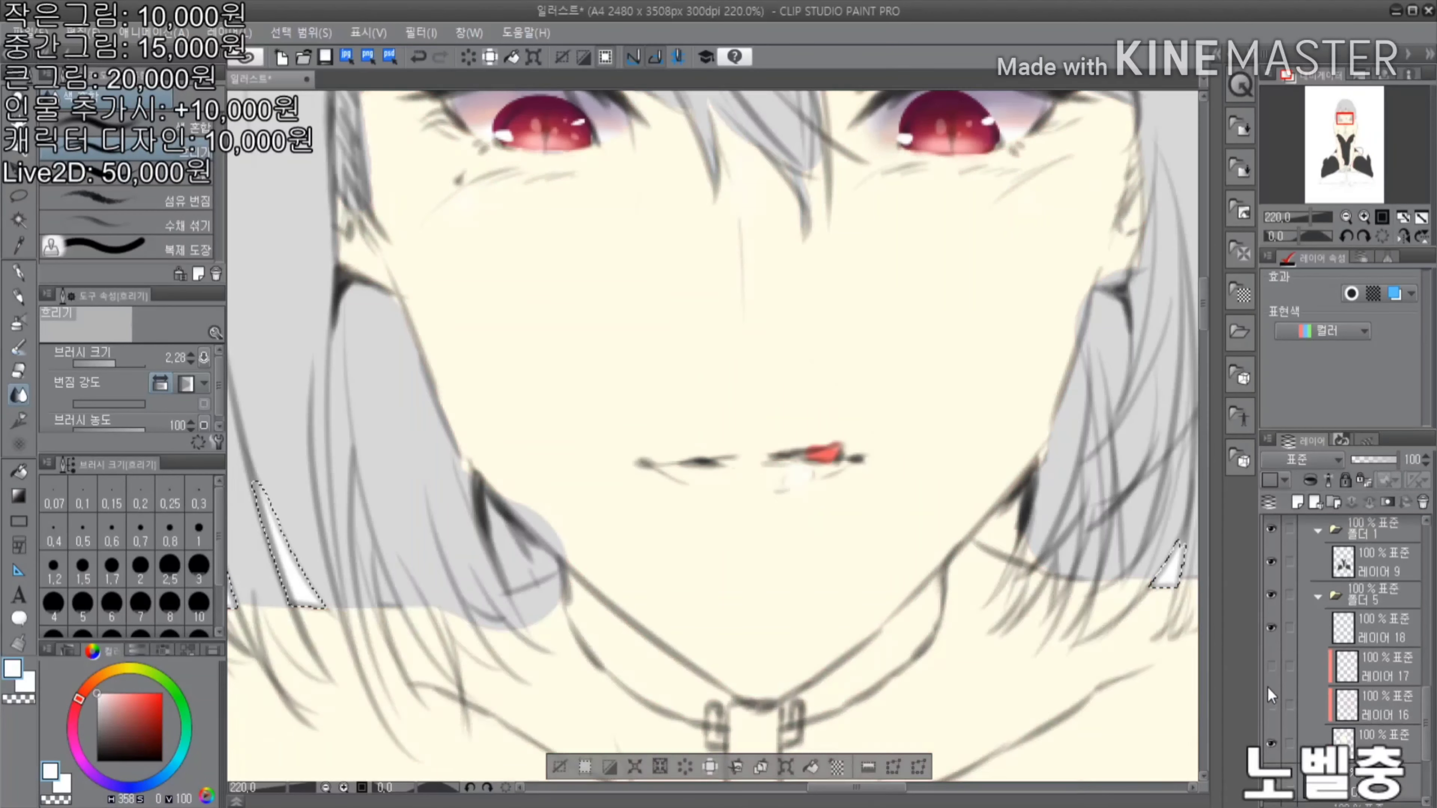
{"action": "left_click_drag", "start_coordinate": [1268, 688], "coordinate": [1271, 667]}
{"action": "left_click", "coordinate": [1281, 665]}
Deepen the lip color with red on 레이어 17 using the opaque watercolor brush and a small soft airbrush
{"action": "key", "text": "b"}
{"action": "scroll", "coordinate": [877, 431], "scroll_direction": "up", "scroll_amount": 2}
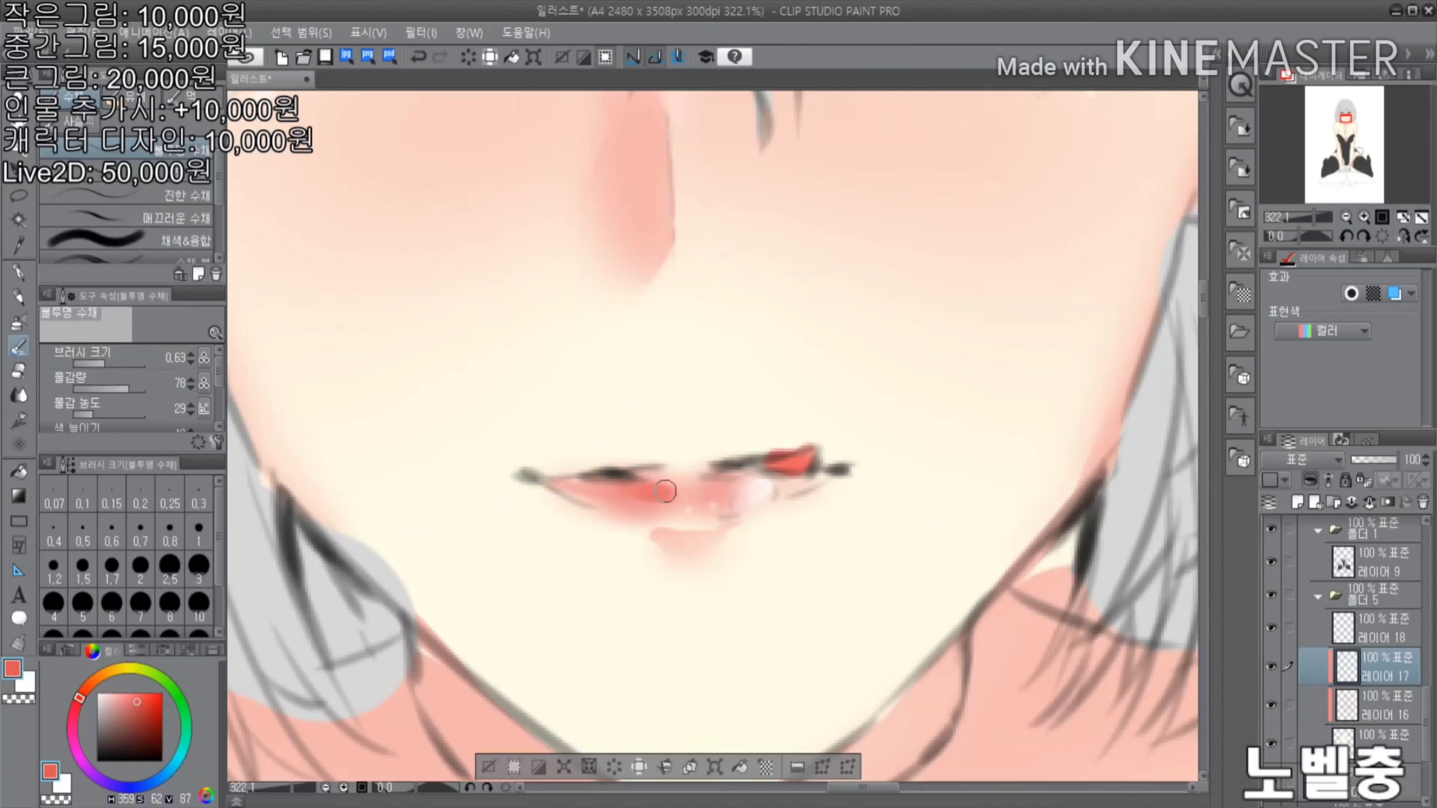
{"action": "key", "text": "ctrl+z"}
{"action": "key", "text": "j"}
{"action": "scroll", "coordinate": [734, 483], "scroll_direction": "down", "scroll_amount": 5}
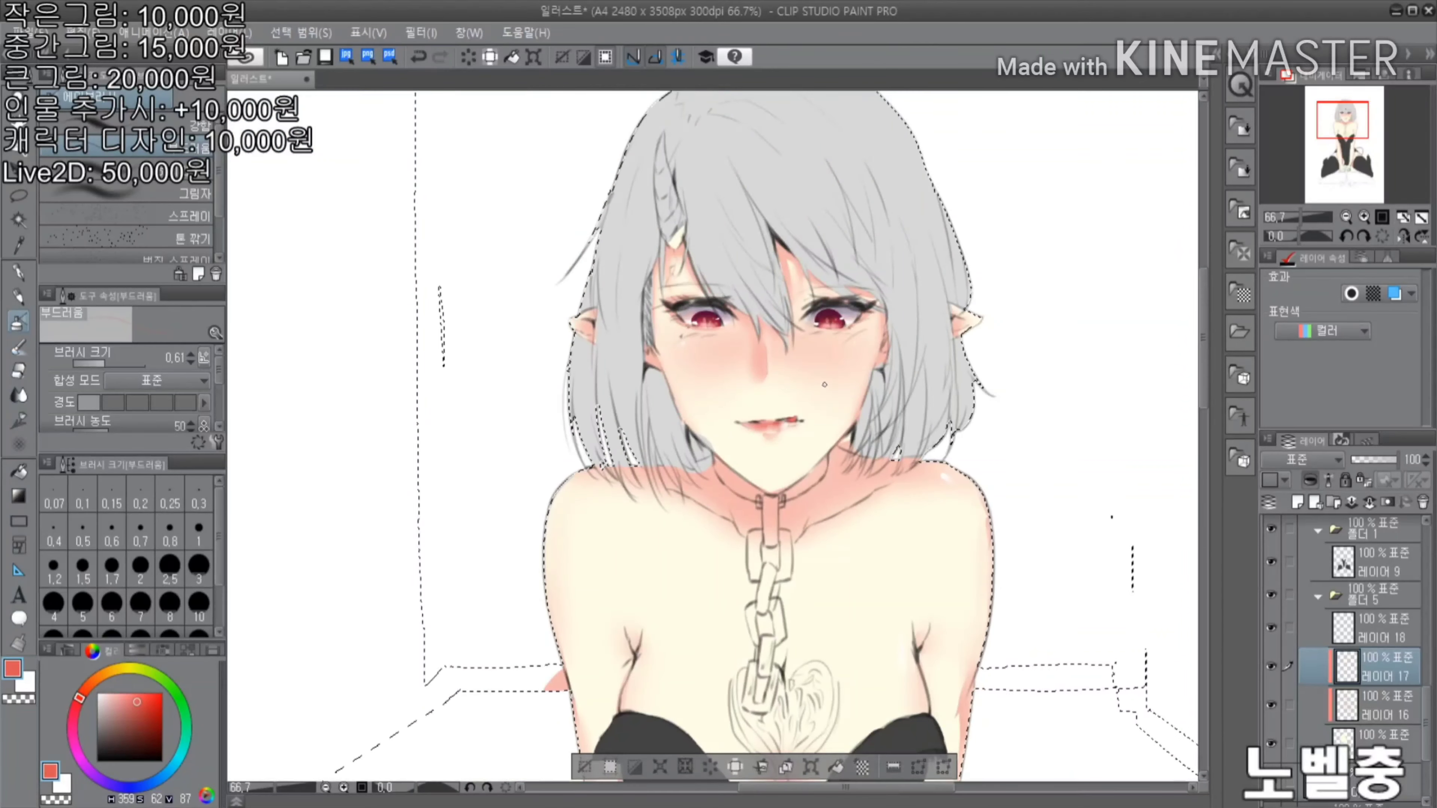
{"action": "scroll", "coordinate": [915, 337], "scroll_direction": "up", "scroll_amount": 3}
{"action": "scroll", "coordinate": [915, 337], "scroll_direction": "down", "scroll_amount": 4}
{"action": "scroll", "coordinate": [736, 397], "scroll_direction": "up", "scroll_amount": 3}
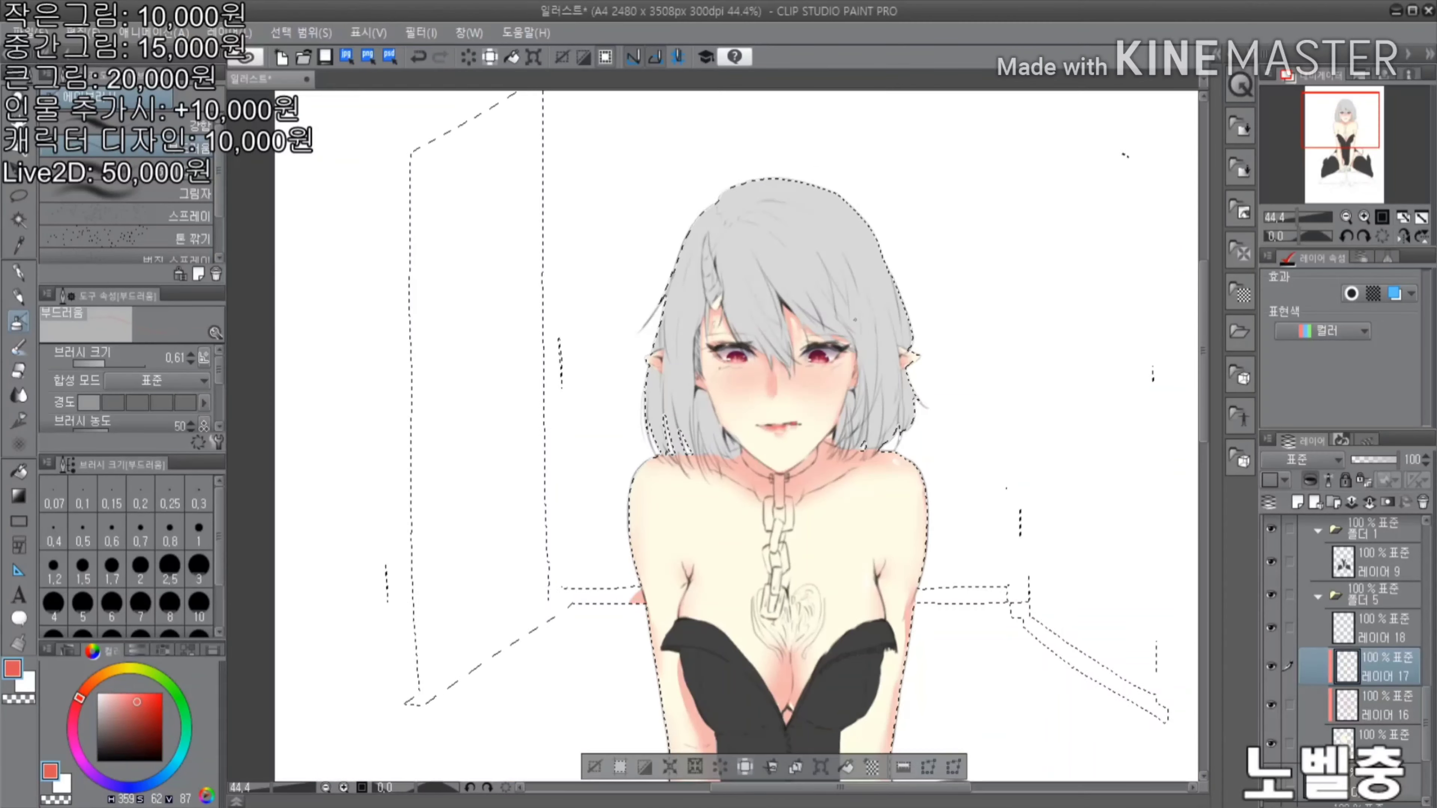
Toggle the visibility of 폴더 5 and look through the folders above it for the hair layer
{"action": "scroll", "coordinate": [1273, 641], "scroll_direction": "up", "scroll_amount": 3}
{"action": "left_click", "coordinate": [1272, 711]}
{"action": "scroll", "coordinate": [992, 398], "scroll_direction": "down", "scroll_amount": 3}
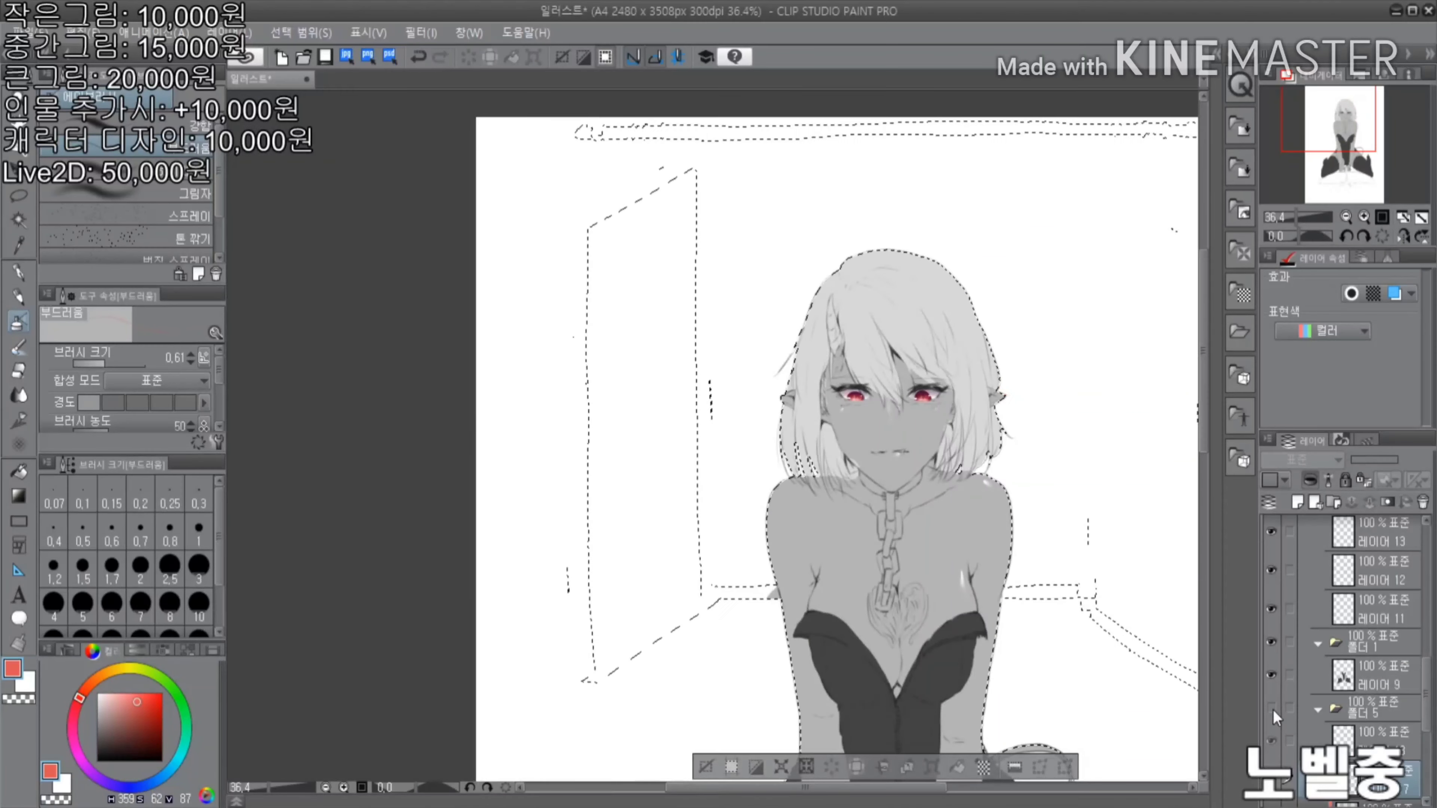
{"action": "left_click", "coordinate": [1272, 711]}
{"action": "scroll", "coordinate": [1075, 651], "scroll_direction": "down", "scroll_amount": 1}
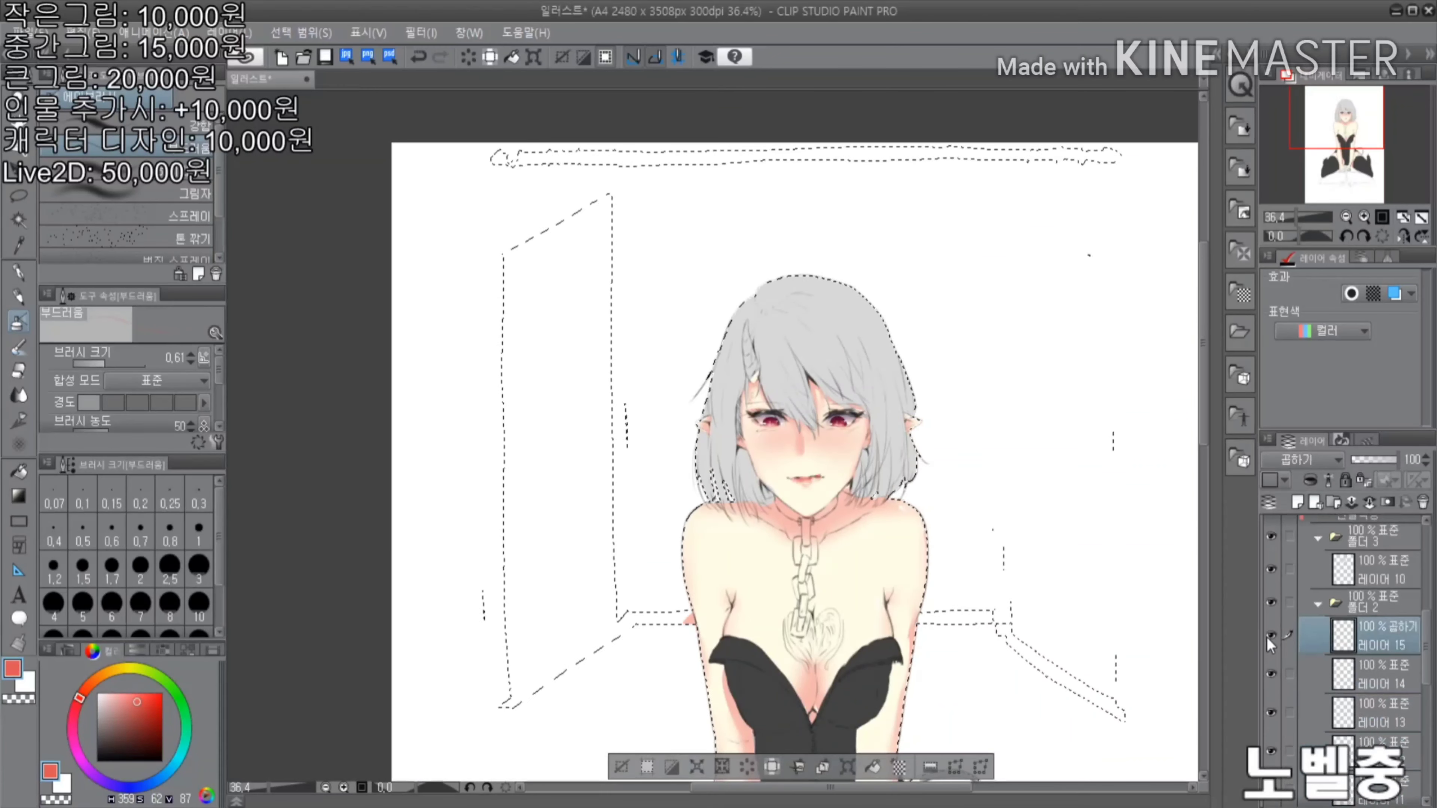
Create a clipped layer above 레이어 10 in 폴더 3 and try a pale lavender airbrush tint on the bangs
{"action": "scroll", "coordinate": [1266, 636], "scroll_direction": "up", "scroll_amount": 3}
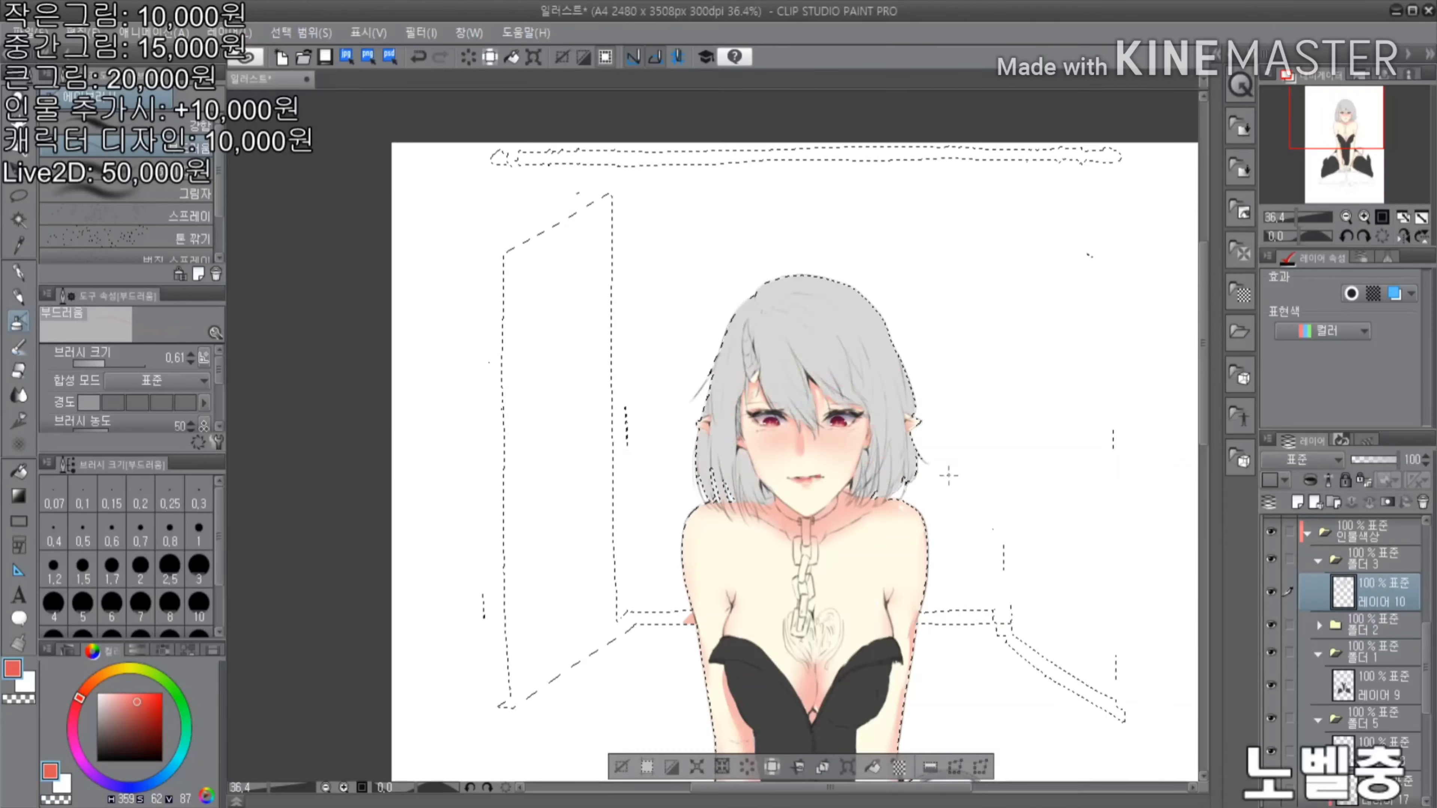
{"action": "scroll", "coordinate": [773, 364], "scroll_direction": "up", "scroll_amount": 3}
{"action": "key", "text": "ctrl+shift+n"}
{"action": "key", "text": "b"}
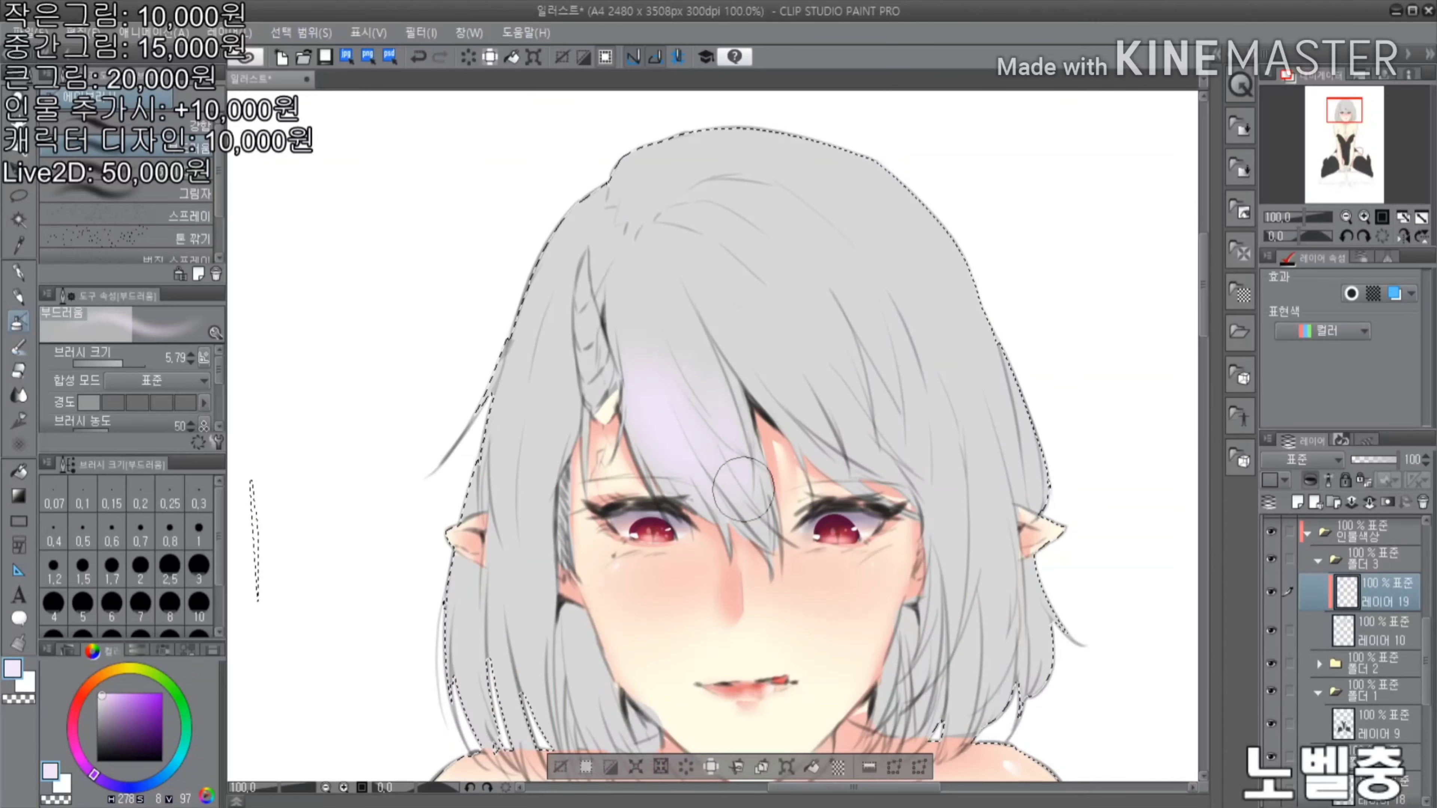
Paint grey-purple shadows on the bangs and the inner hair beside the face and neck with a 1.91 opaque watercolor brush
{"action": "scroll", "coordinate": [741, 386], "scroll_direction": "up", "scroll_amount": 3}
{"action": "scroll", "coordinate": [613, 419], "scroll_direction": "down", "scroll_amount": 2}
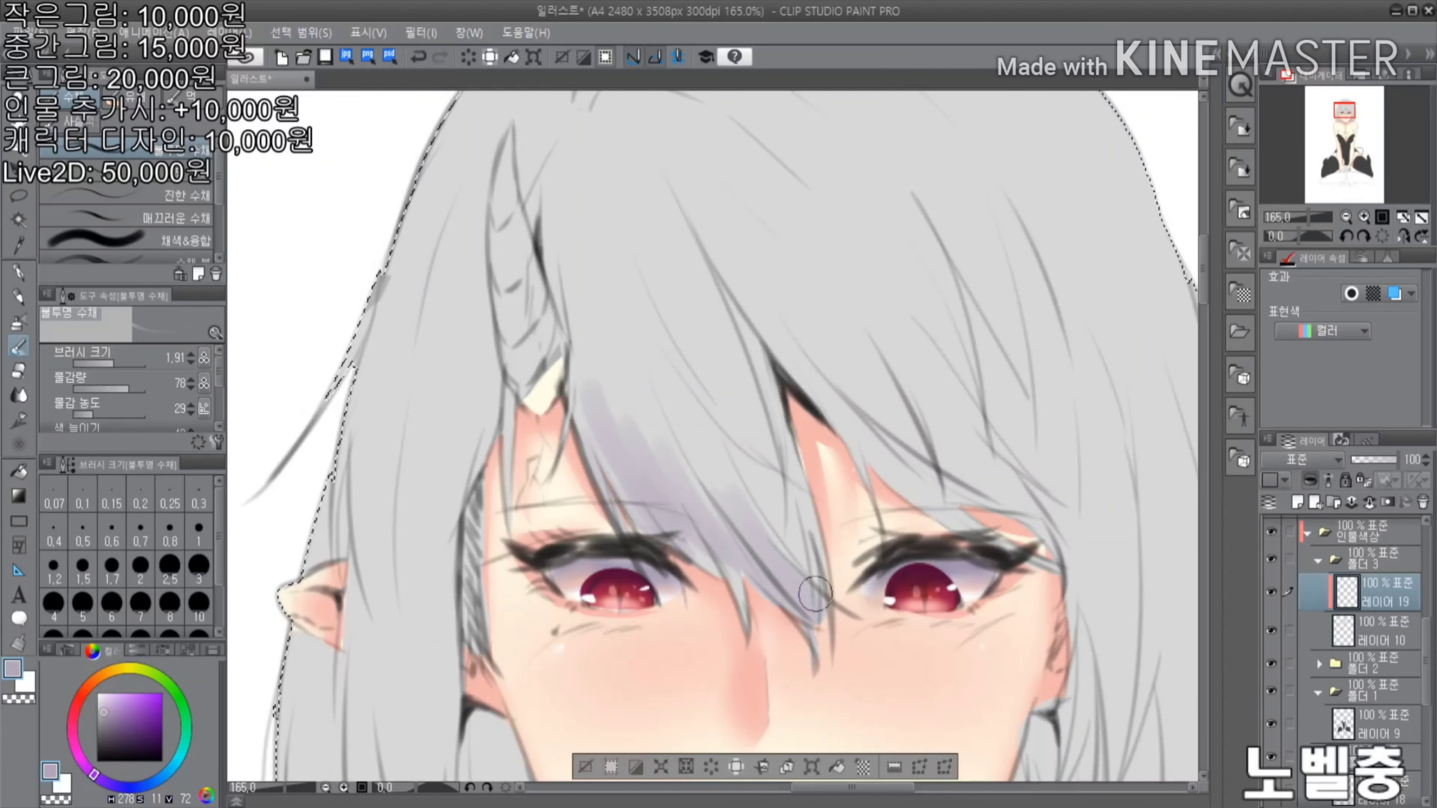
{"action": "left_click_drag", "start_coordinate": [622, 482], "coordinate": [674, 513]}
{"action": "left_click_drag", "start_coordinate": [792, 397], "coordinate": [962, 452]}
{"action": "mouse_move", "coordinate": [1036, 688]}
{"action": "left_mouse_down"}
{"action": "mouse_move", "coordinate": [1001, 501]}
{"action": "mouse_move", "coordinate": [962, 600]}
{"action": "left_mouse_up"}
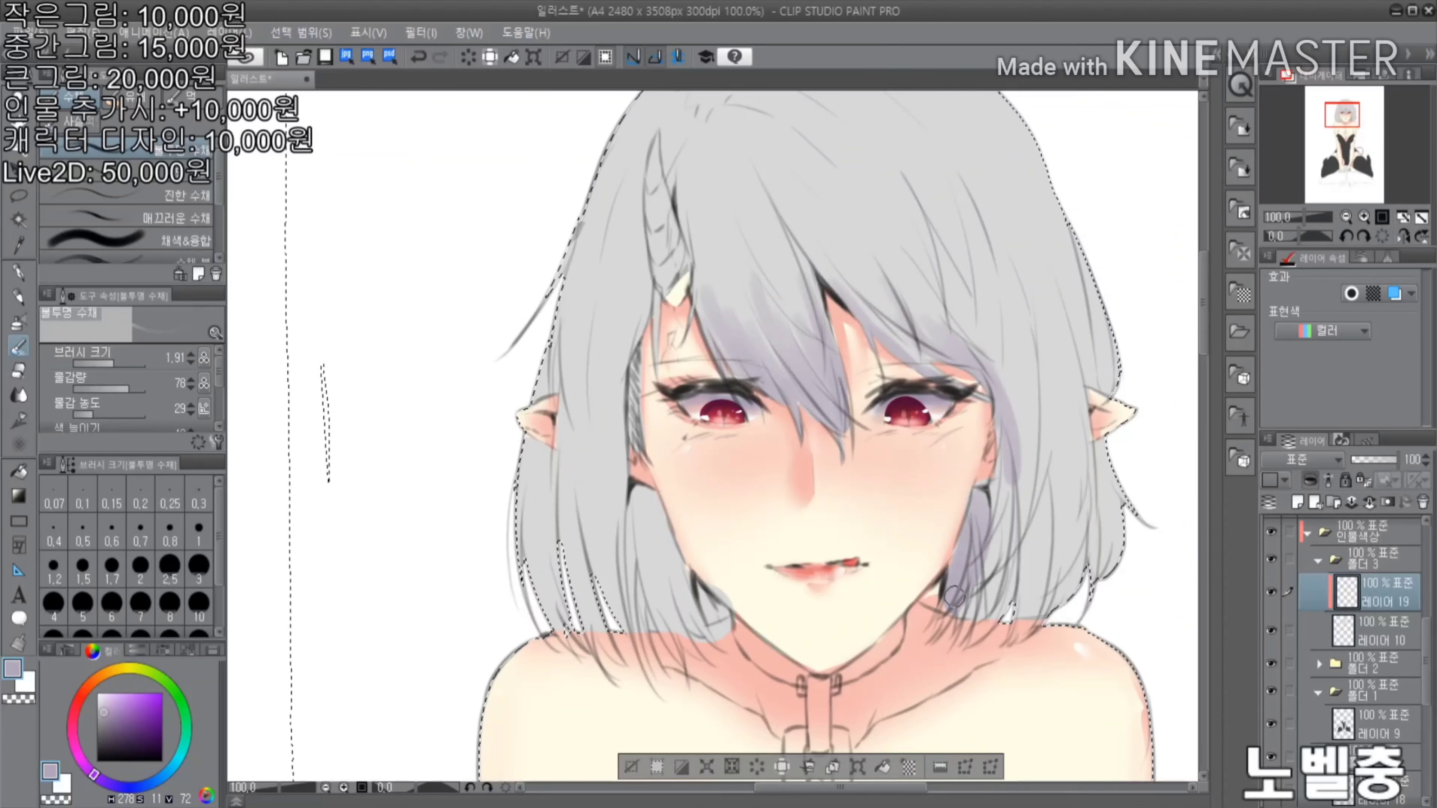
{"action": "left_click_drag", "start_coordinate": [996, 459], "coordinate": [1004, 622]}
{"action": "mouse_move", "coordinate": [634, 498]}
{"action": "left_mouse_down"}
{"action": "mouse_move", "coordinate": [694, 599]}
{"action": "mouse_move", "coordinate": [718, 639]}
{"action": "left_mouse_up"}
Broaden the grey-purple shading over the bangs and lower side hair with a 4.99 brush, undoing the last stroke
{"action": "scroll", "coordinate": [951, 376], "scroll_direction": "up", "scroll_amount": 2}
{"action": "scroll", "coordinate": [601, 218], "scroll_direction": "down", "scroll_amount": 6}
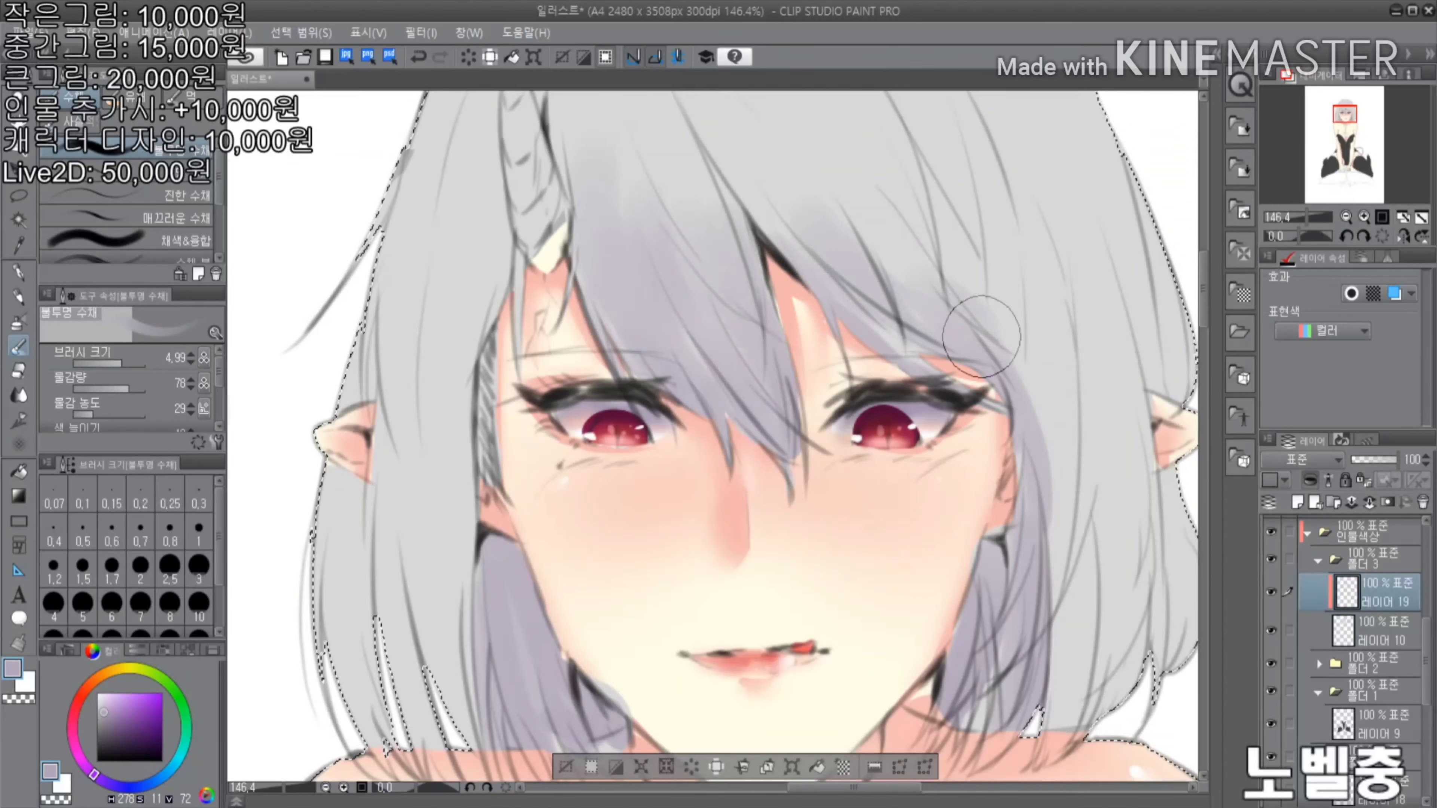
{"action": "scroll", "coordinate": [829, 365], "scroll_direction": "up", "scroll_amount": 2}
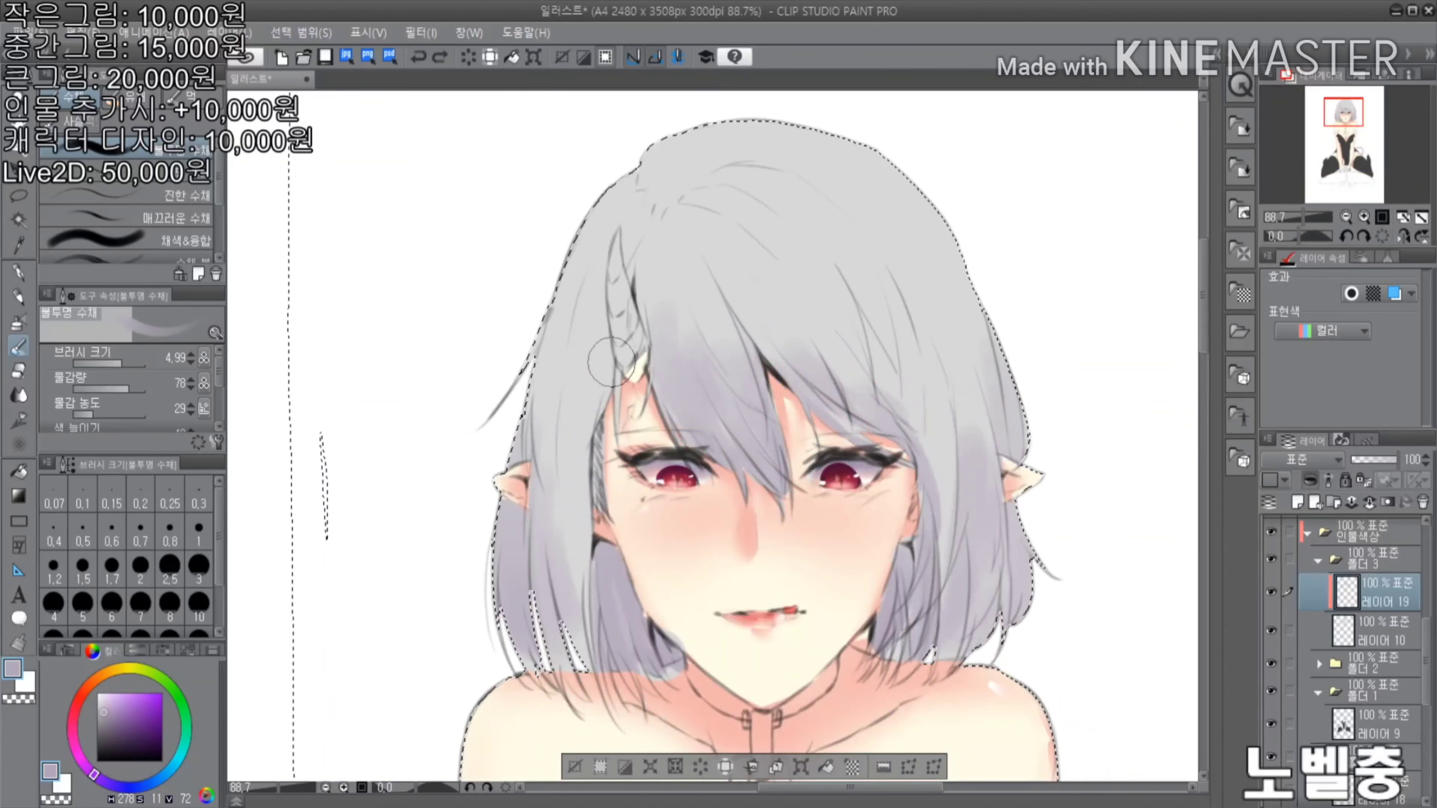
{"action": "key", "text": "ctrl+z"}
Paint thin darker grey-purple strands in the bangs and along the outer hair with a 1.08 brush
{"action": "scroll", "coordinate": [795, 403], "scroll_direction": "up", "scroll_amount": 3}
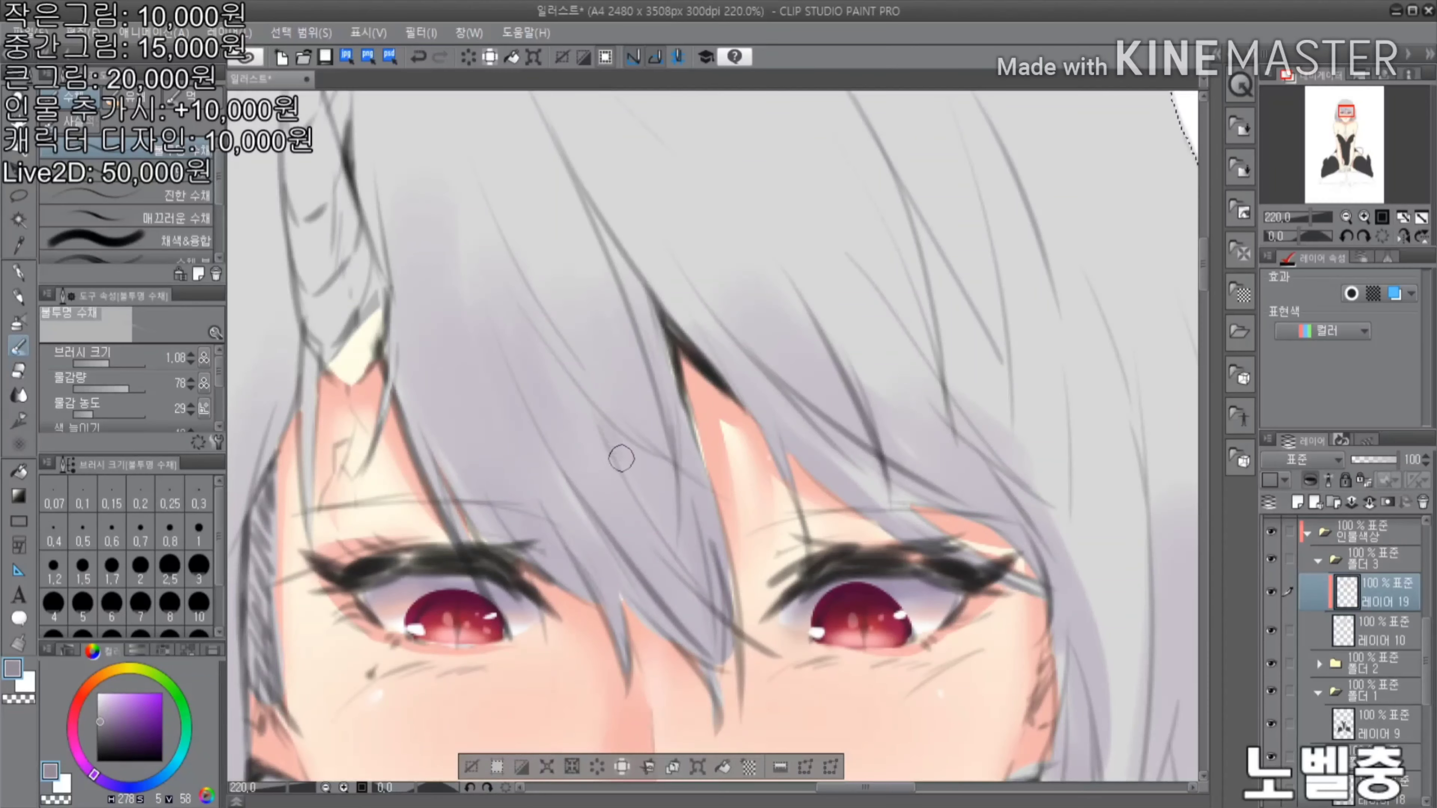
{"action": "scroll", "coordinate": [970, 546], "scroll_direction": "down", "scroll_amount": 5}
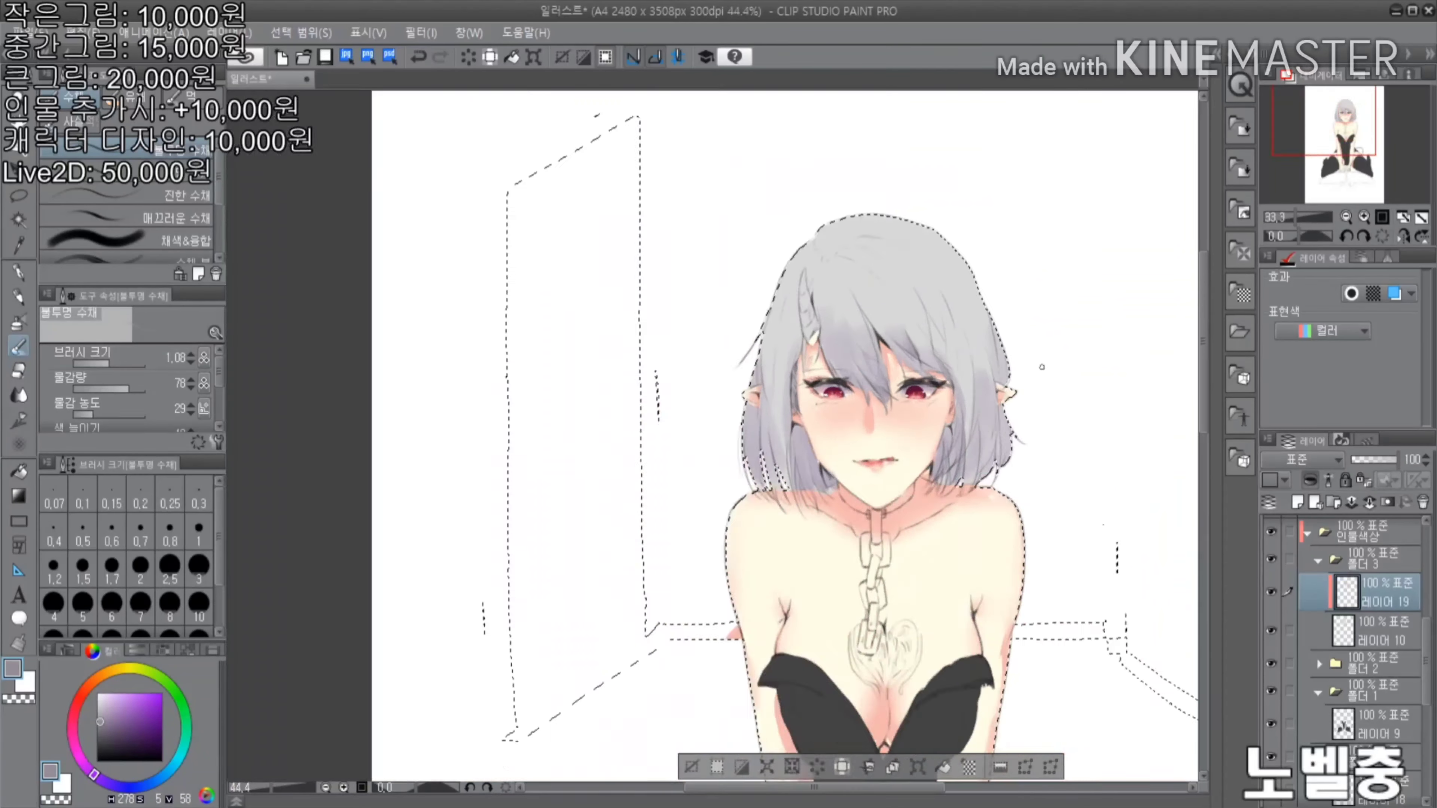
{"action": "scroll", "coordinate": [686, 335], "scroll_direction": "up", "scroll_amount": 3}
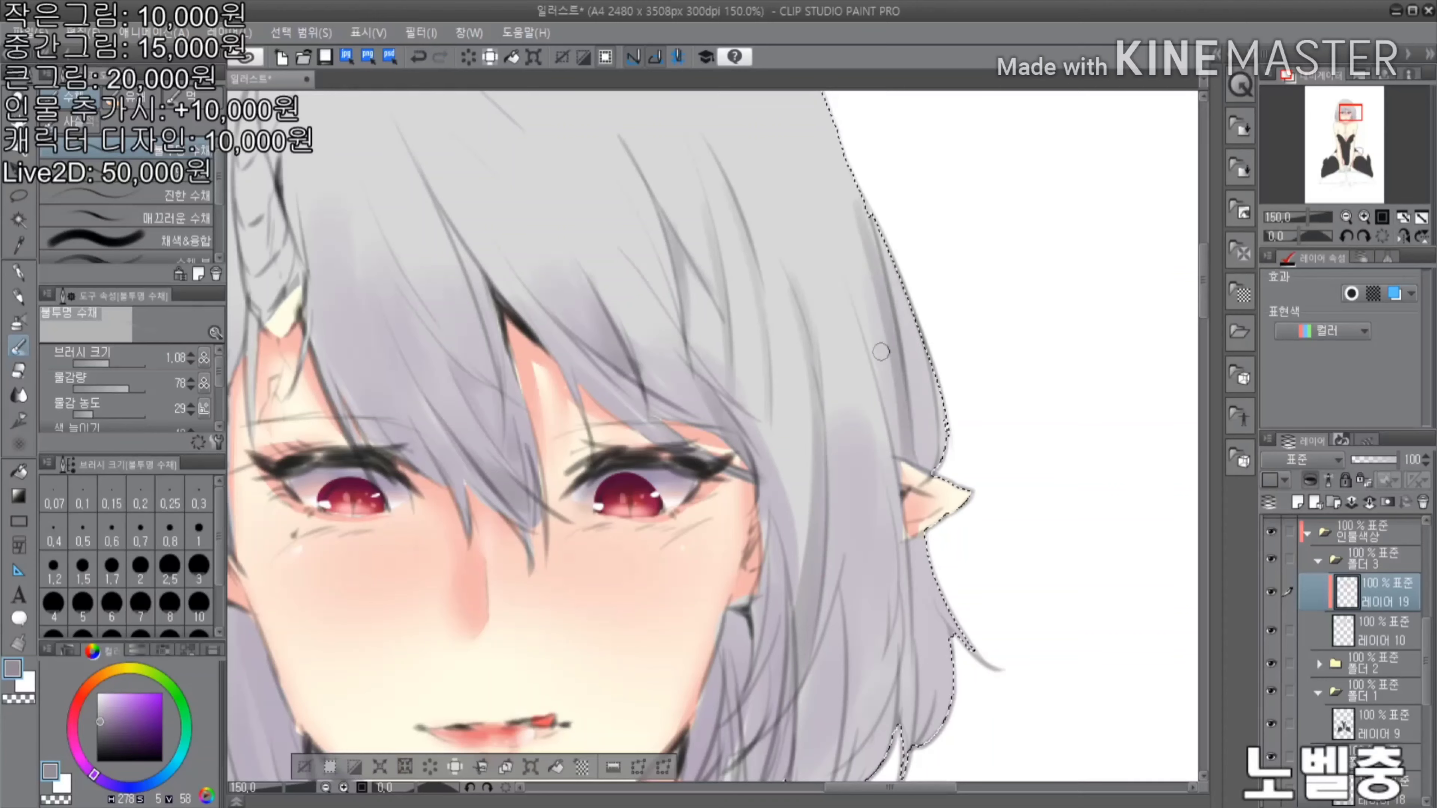
Blend the hair shading on the bangs and side locks with a 2.28 Blur brush
{"action": "key", "text": "j"}
{"action": "scroll", "coordinate": [590, 301], "scroll_direction": "down", "scroll_amount": 1}
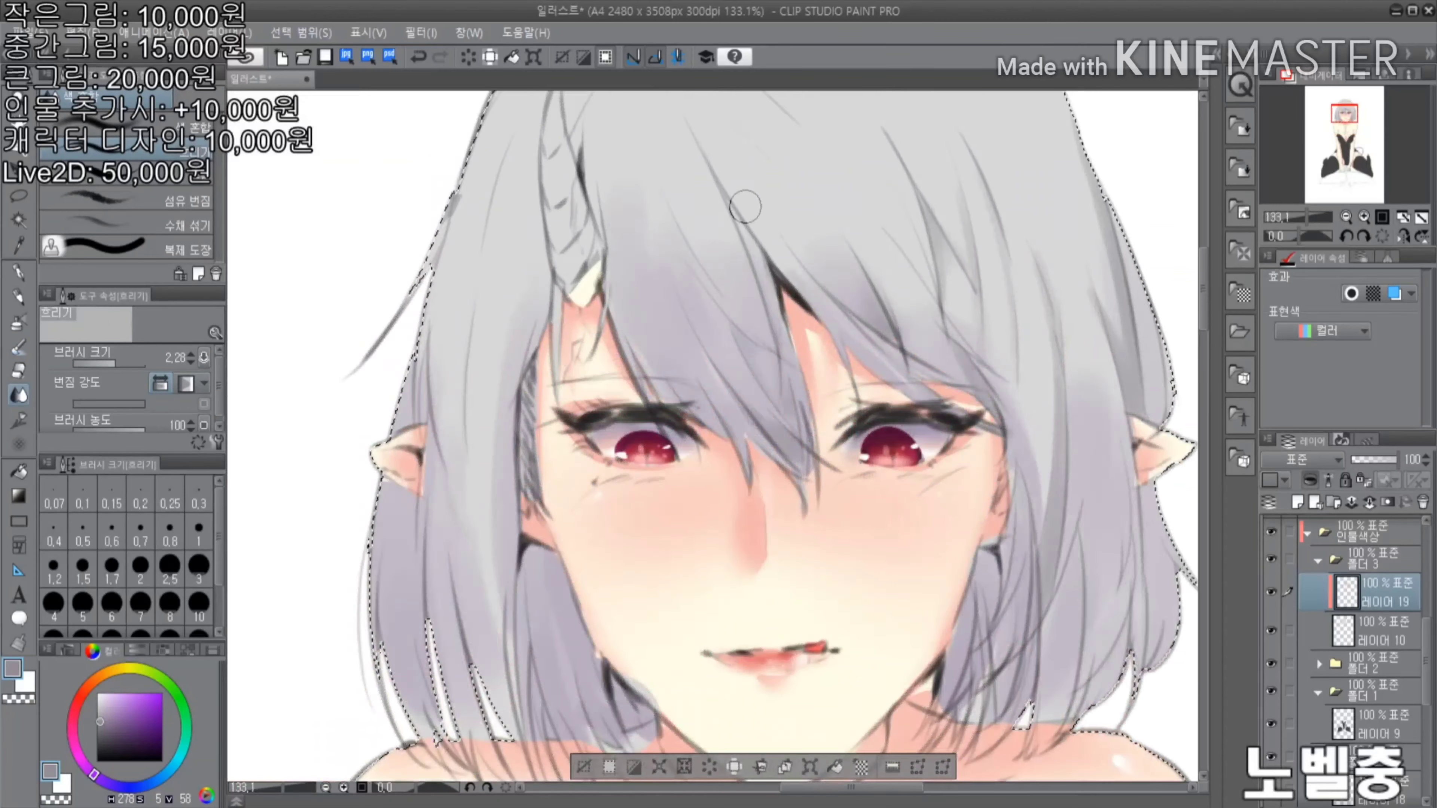
{"action": "scroll", "coordinate": [491, 640], "scroll_direction": "down", "scroll_amount": 3}
{"action": "scroll", "coordinate": [532, 492], "scroll_direction": "up", "scroll_amount": 4}
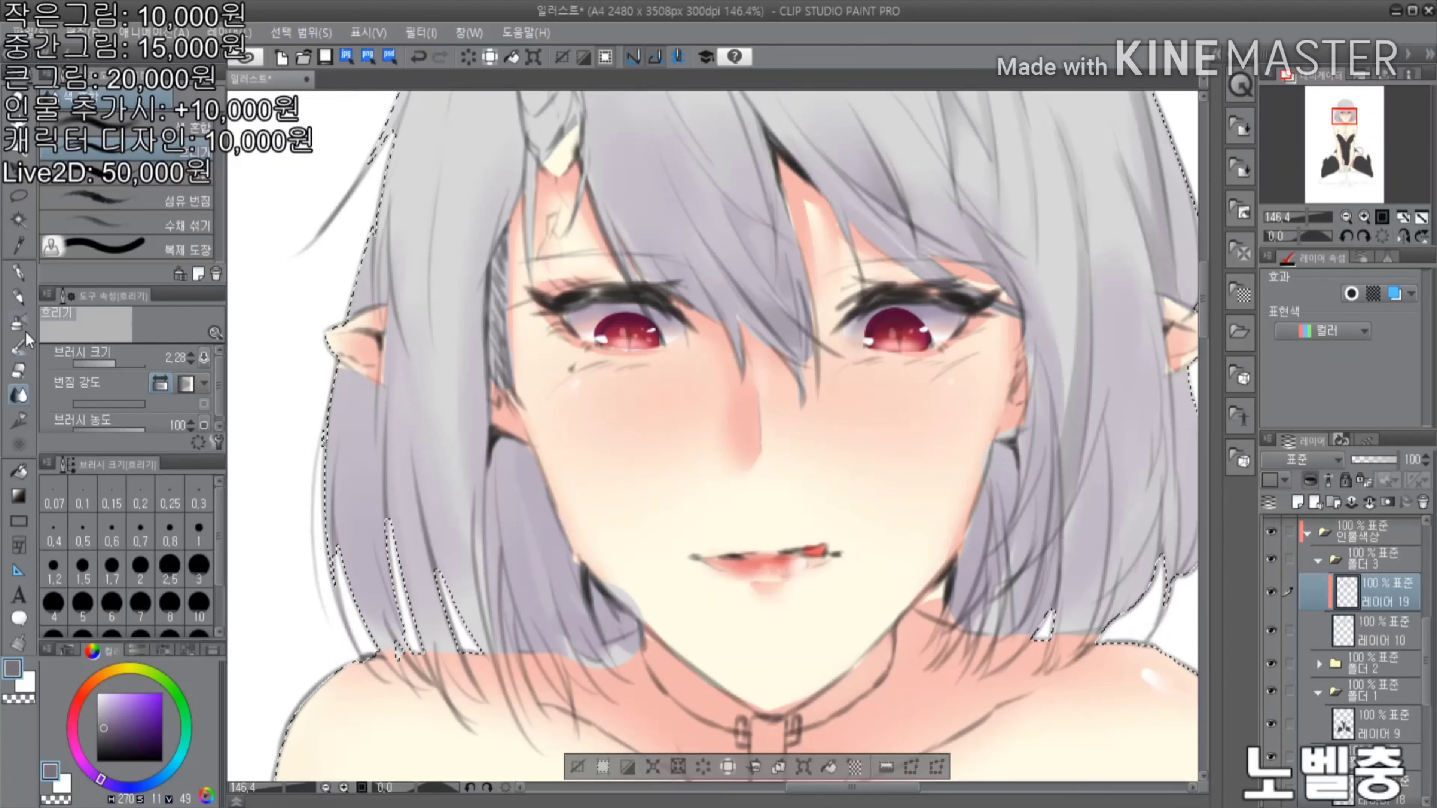
Darken the inner hair behind the jaw and neck with a deeper purple using a 2.44 opaque watercolor brush
{"action": "left_click", "coordinate": [21, 343]}
{"action": "scroll", "coordinate": [512, 147], "scroll_direction": "down", "scroll_amount": 3}
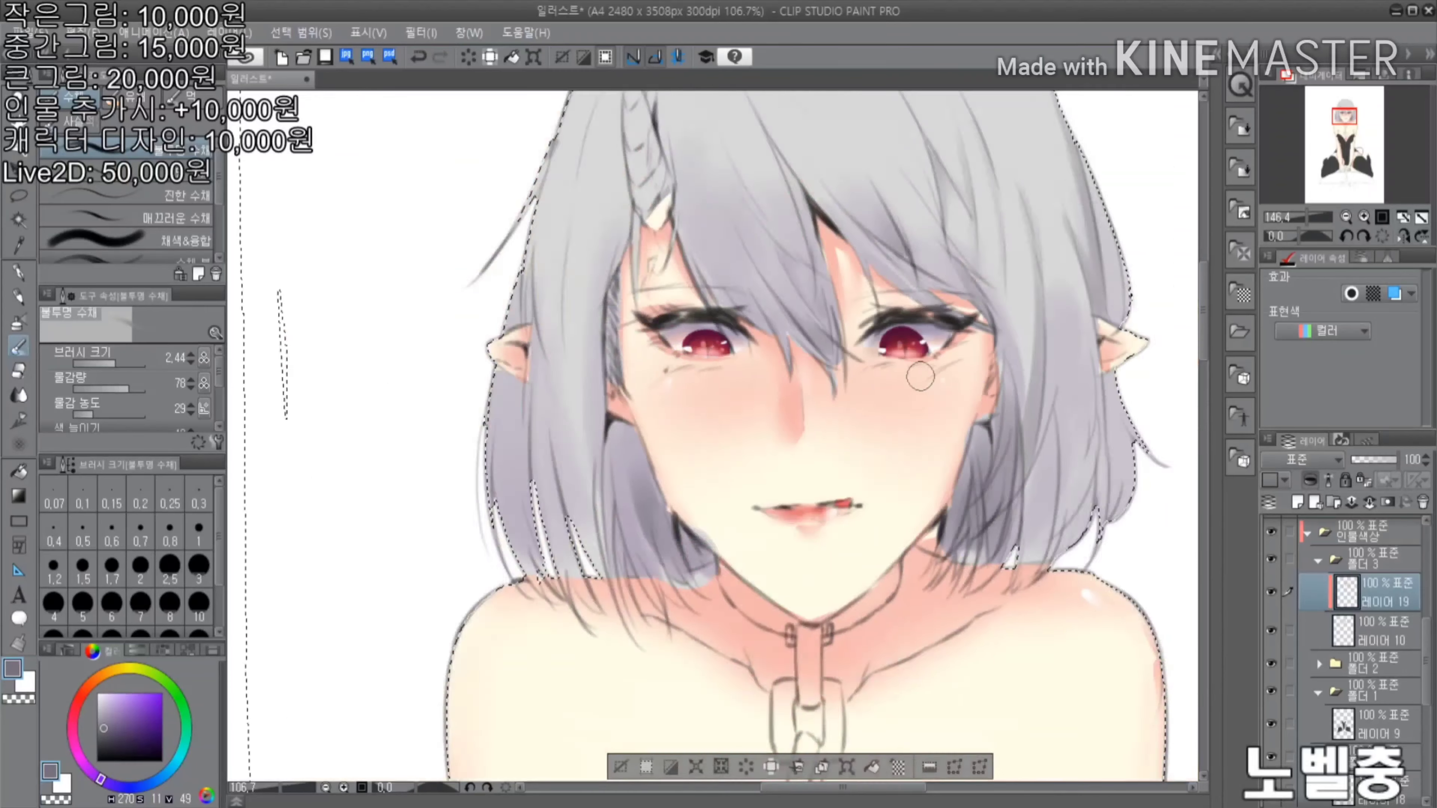
{"action": "scroll", "coordinate": [568, 531], "scroll_direction": "down", "scroll_amount": 4}
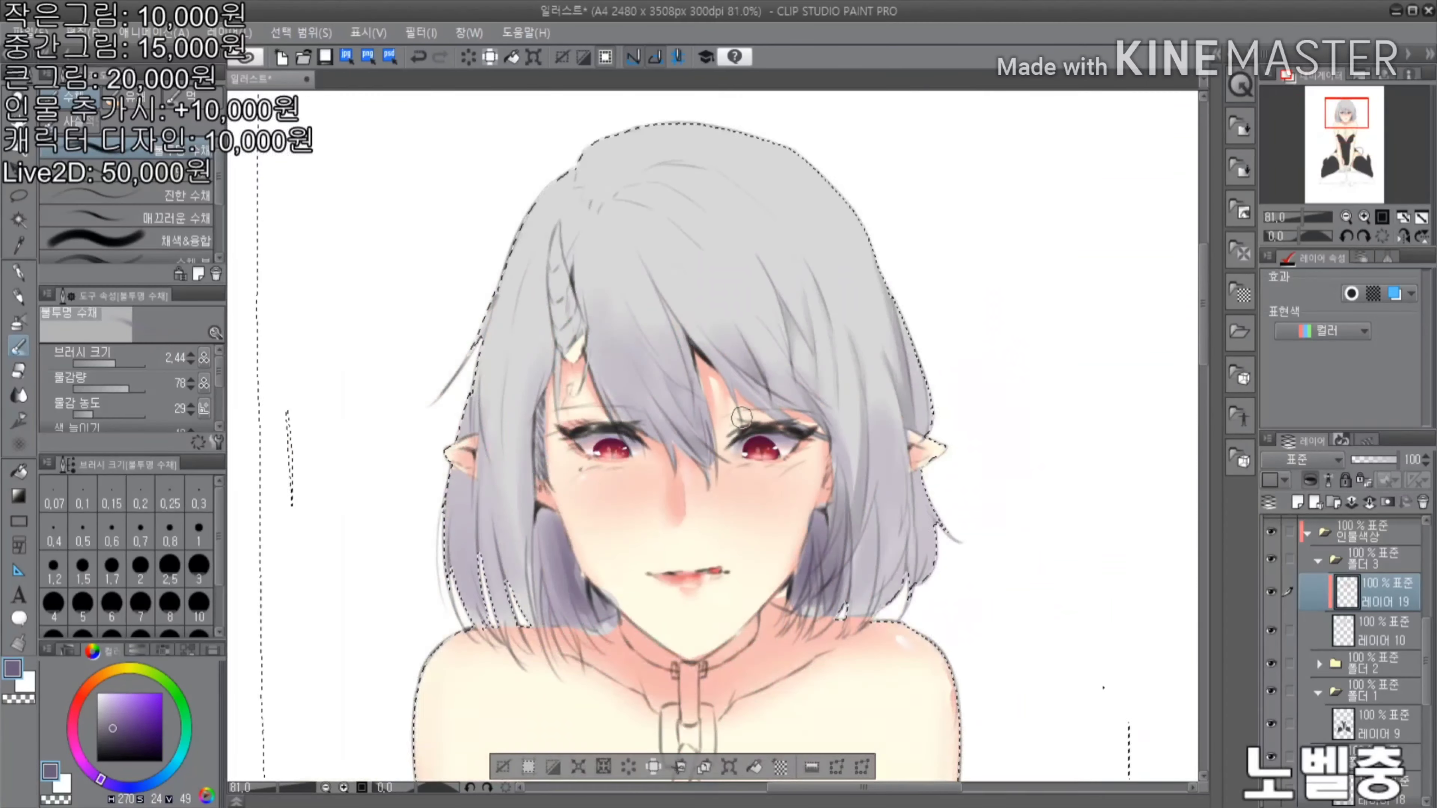
Add a new layer at the top of the layer stack and set its blending mode to Multiply
{"action": "key", "text": "ctrl+shift+n"}
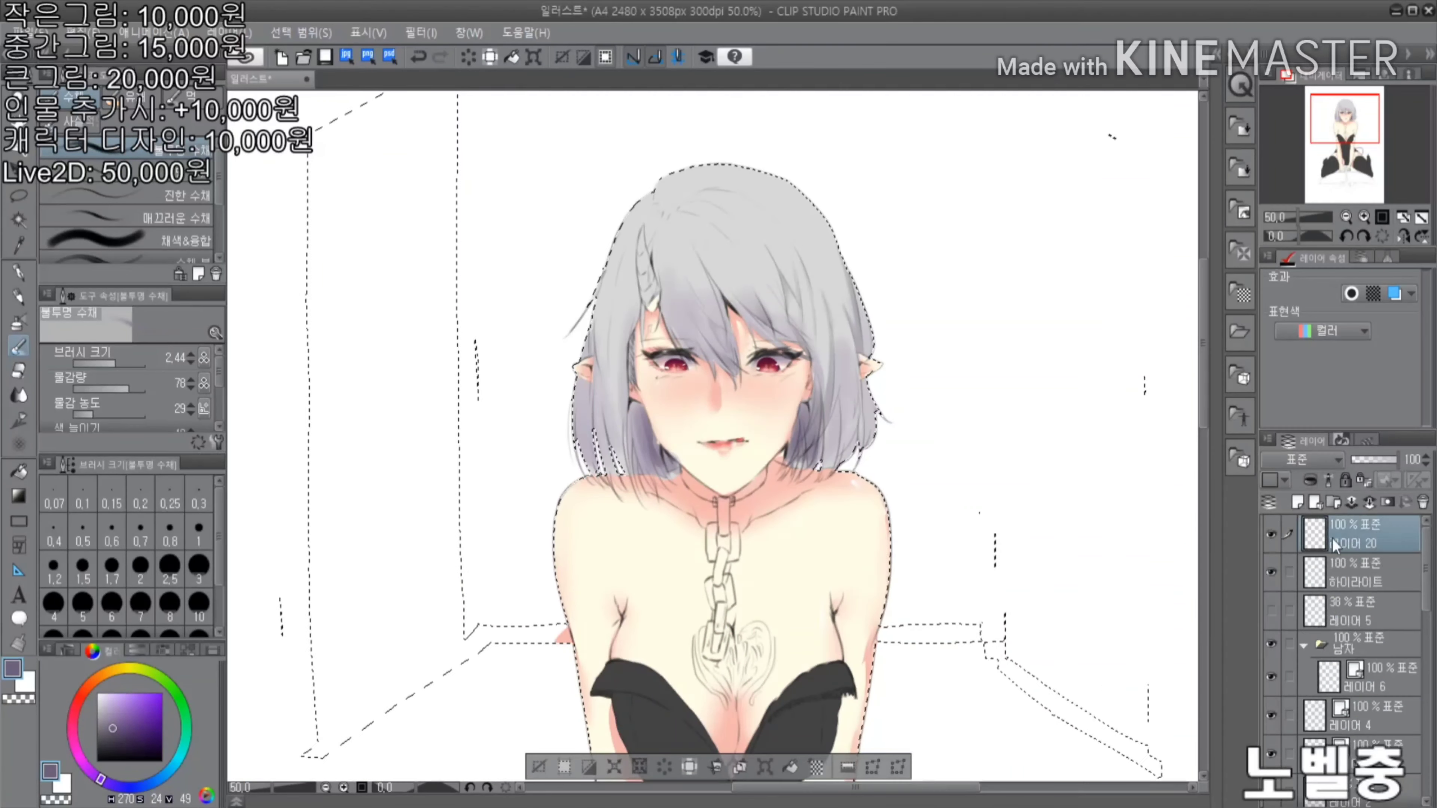
{"action": "left_click_drag", "start_coordinate": [744, 304], "coordinate": [740, 346]}
{"action": "scroll", "coordinate": [739, 345], "scroll_direction": "down", "scroll_amount": 5}
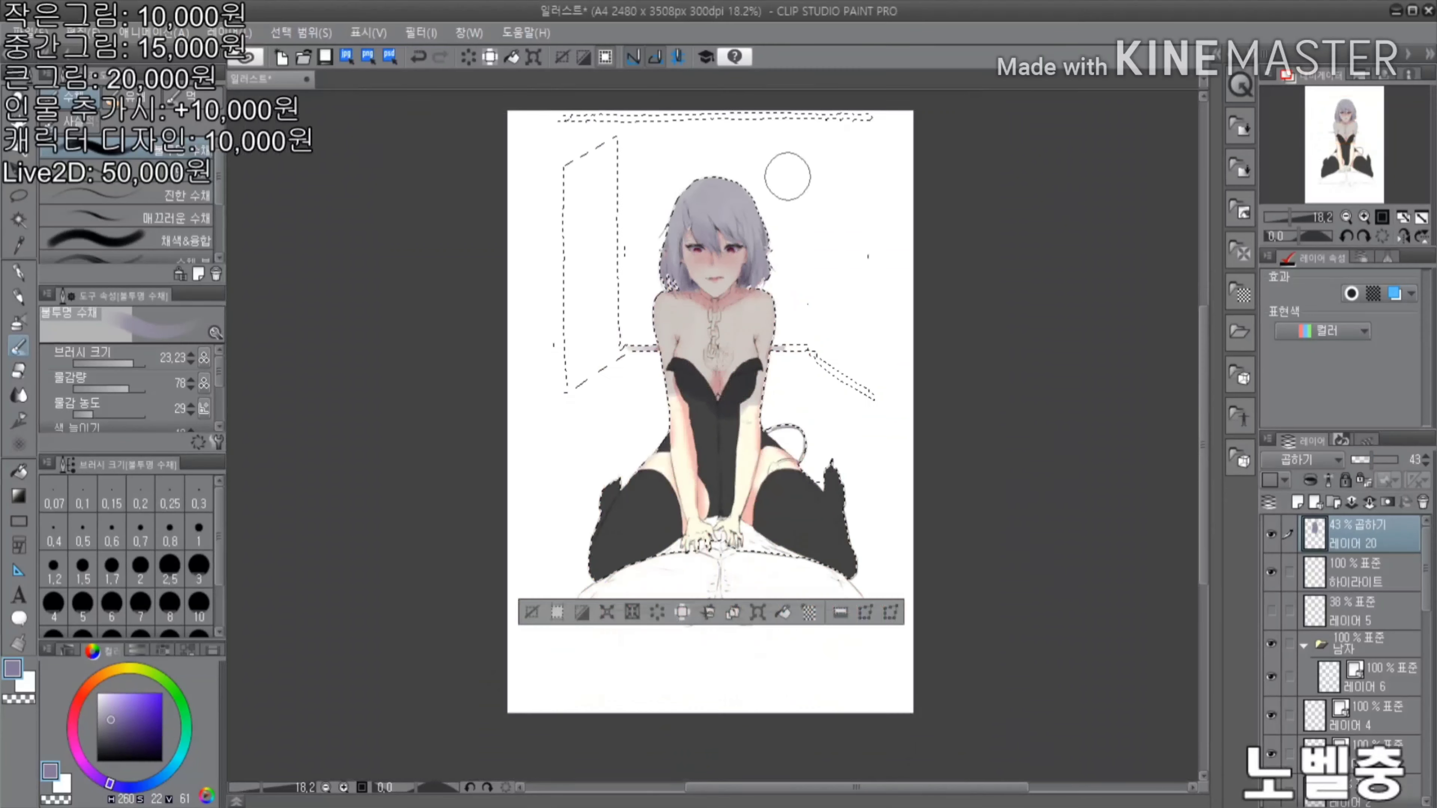
Try shading the selected character with soft purple on the Multiply layer at 43% opacity, undoing the strokes
{"action": "mouse_move", "coordinate": [527, 218]}
{"action": "left_mouse_down"}
{"action": "mouse_move", "coordinate": [417, 282]}
{"action": "mouse_move", "coordinate": [312, 472]}
{"action": "left_mouse_up"}
{"action": "key", "text": "p"}
{"action": "key", "text": "ctrl+z"}
{"action": "key", "text": "ctrl+z"}
{"action": "key", "text": "ctrl+z"}
{"action": "key", "text": "ctrl+z"}
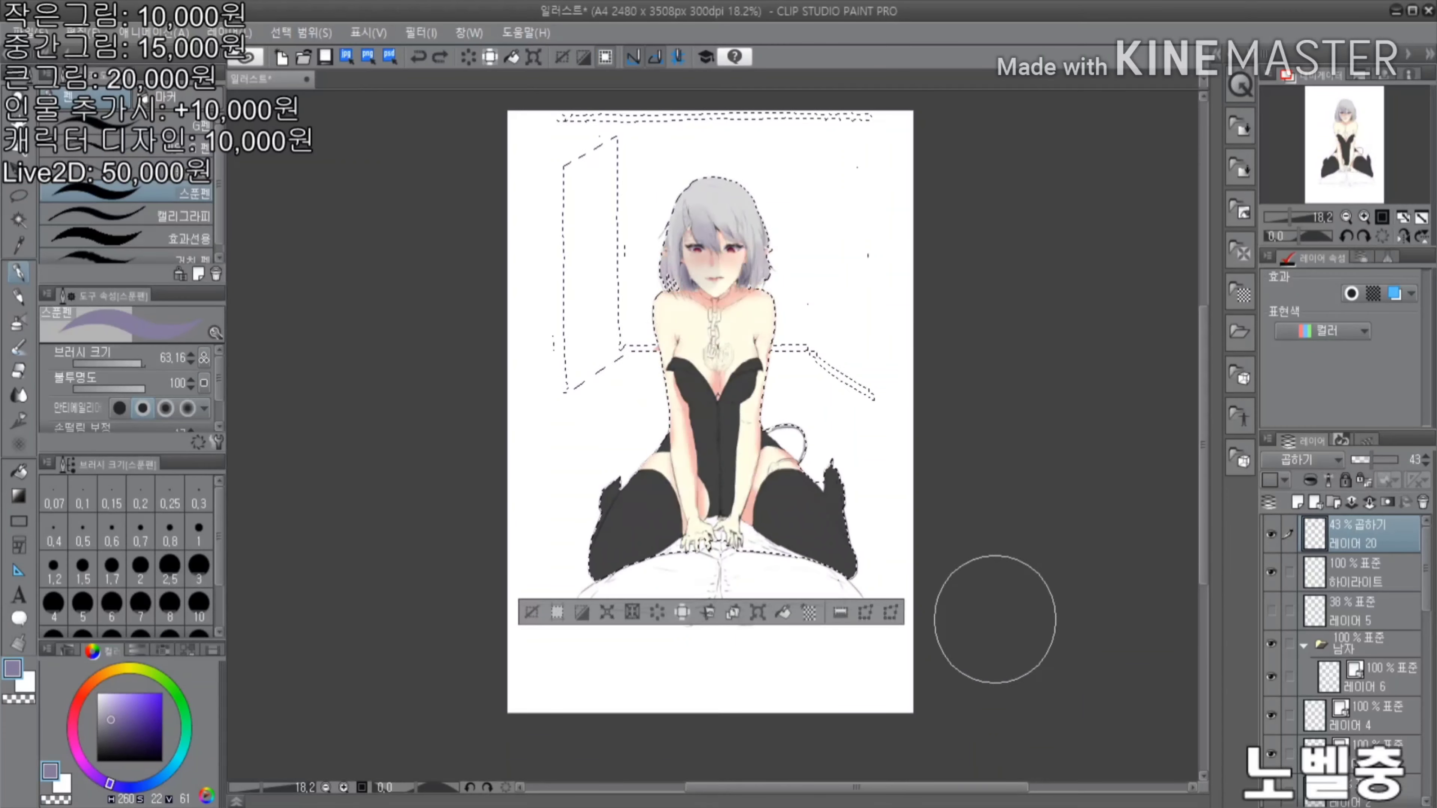
Try covering the selected character area with flat purple on the Multiply layer, undoing it
{"action": "scroll", "coordinate": [864, 306], "scroll_direction": "up", "scroll_amount": 1}
{"action": "scroll", "coordinate": [864, 306], "scroll_direction": "up", "scroll_amount": 3}
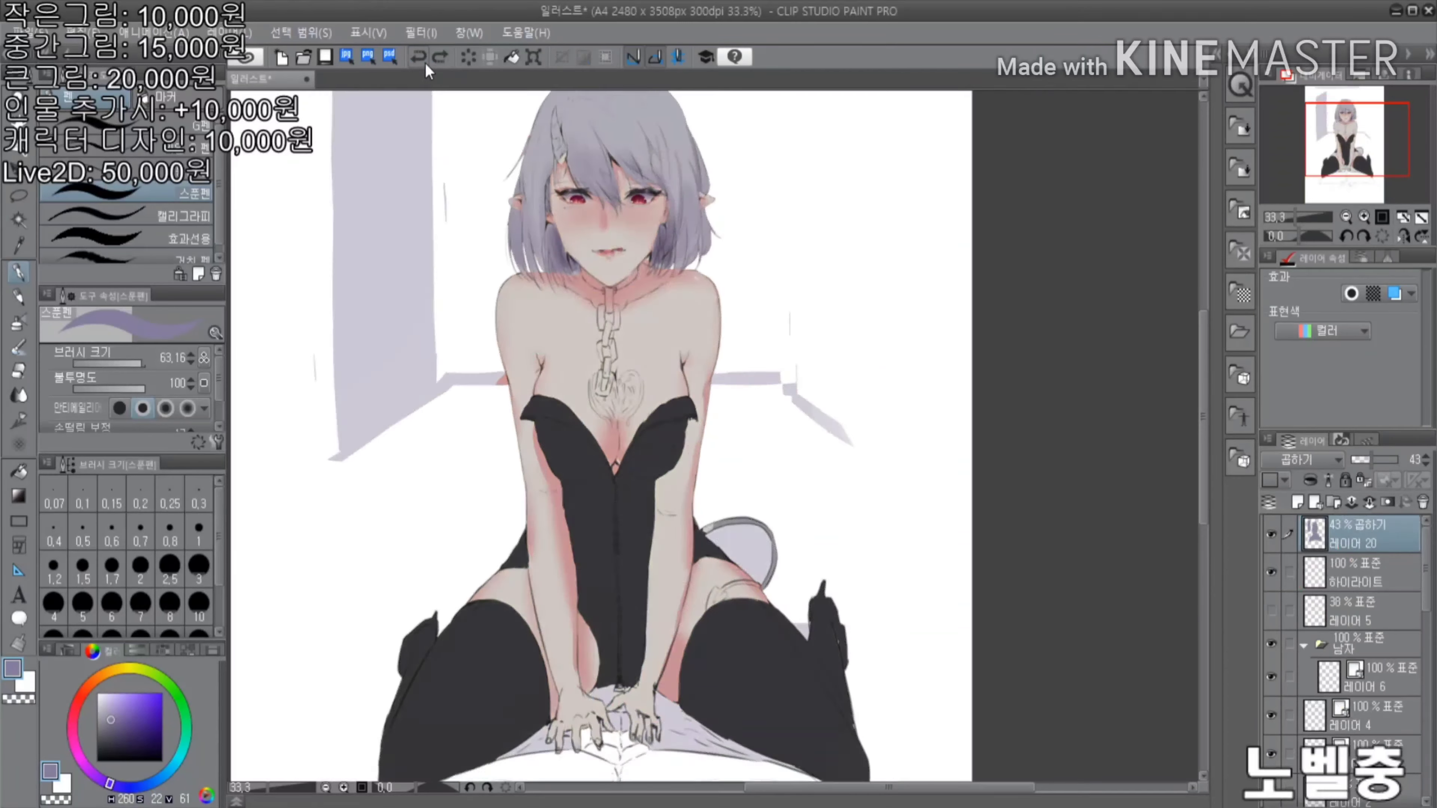
{"action": "scroll", "coordinate": [864, 305], "scroll_direction": "down", "scroll_amount": 4}
{"action": "key", "text": "ctrl+z"}
{"action": "key", "text": "ctrl+z"}
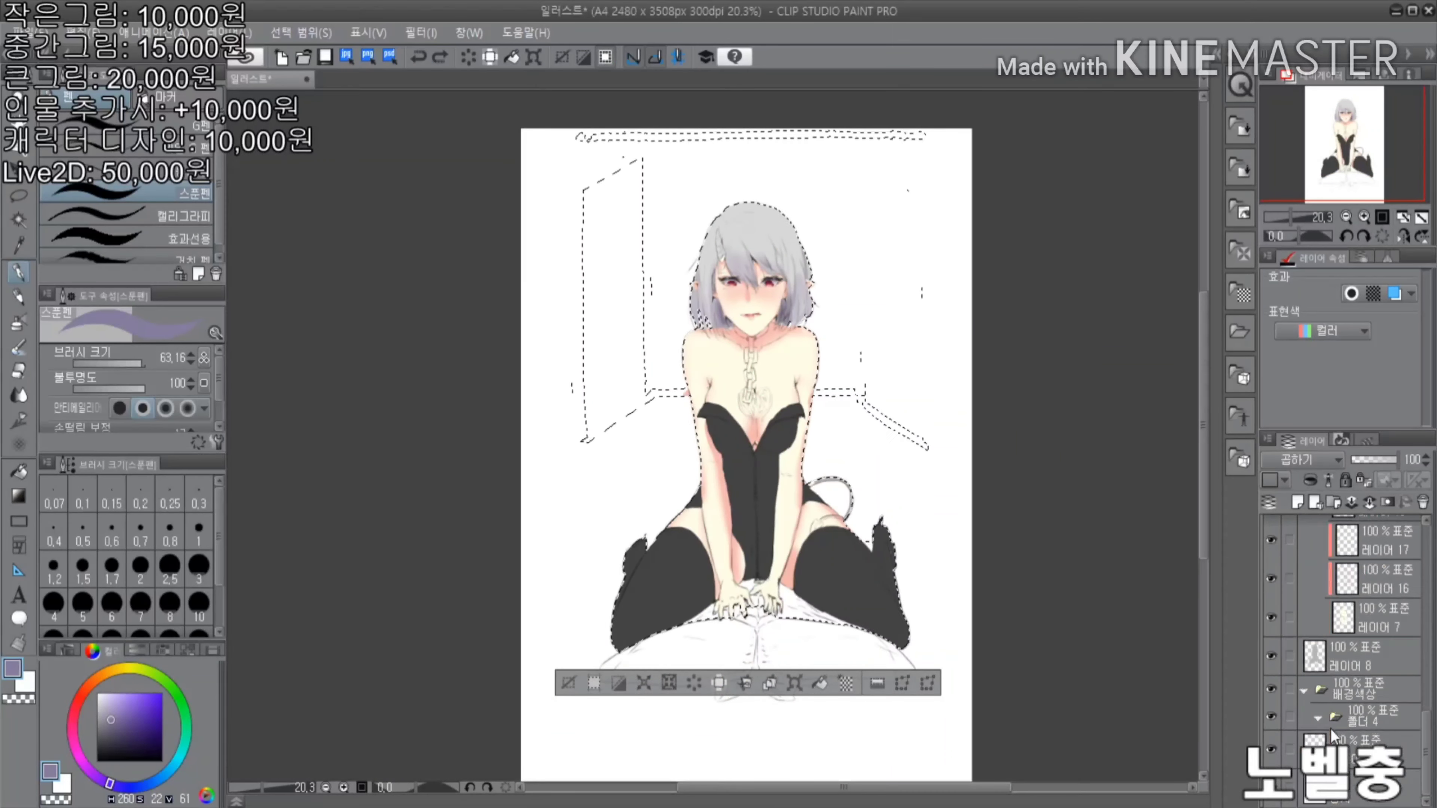
{"action": "scroll", "coordinate": [747, 442], "scroll_direction": "down", "scroll_amount": 1}
{"action": "key", "text": "ctrl+z"}
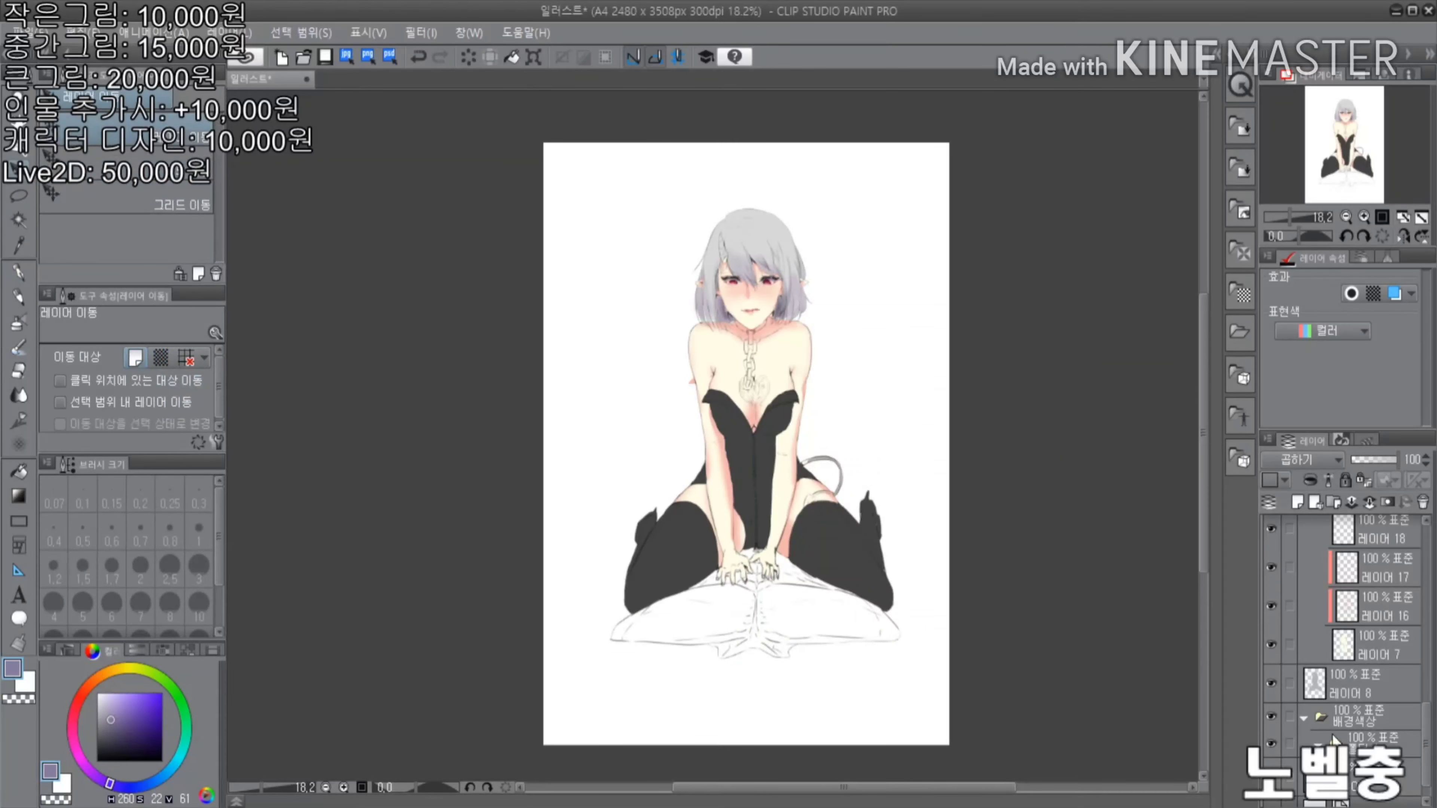
Return to the empty Multiply layer and clear the selection around the character
{"action": "scroll", "coordinate": [1242, 688], "scroll_direction": "down", "scroll_amount": 1}
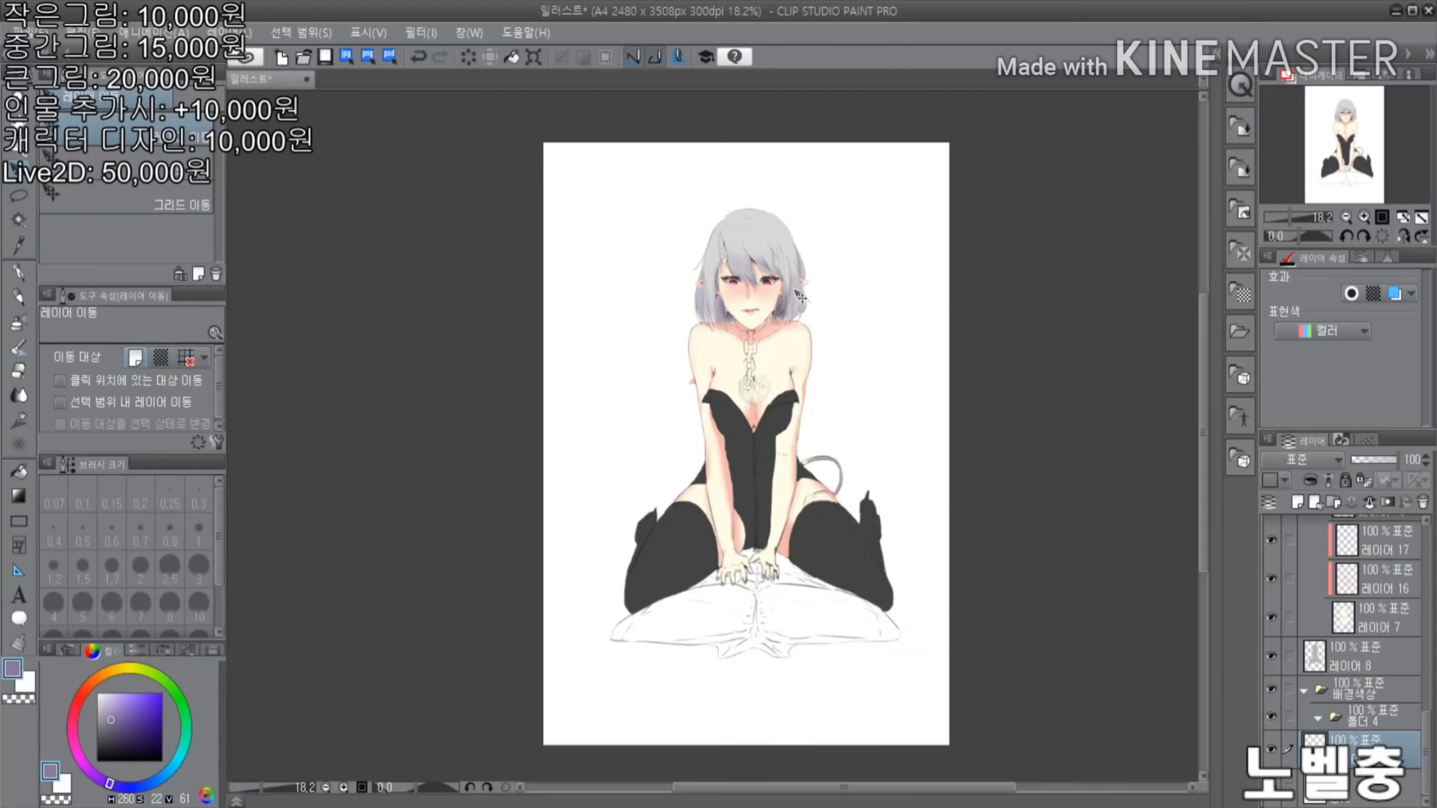
{"action": "scroll", "coordinate": [801, 295], "scroll_direction": "up", "scroll_amount": 2}
{"action": "left_click", "coordinate": [417, 57]}
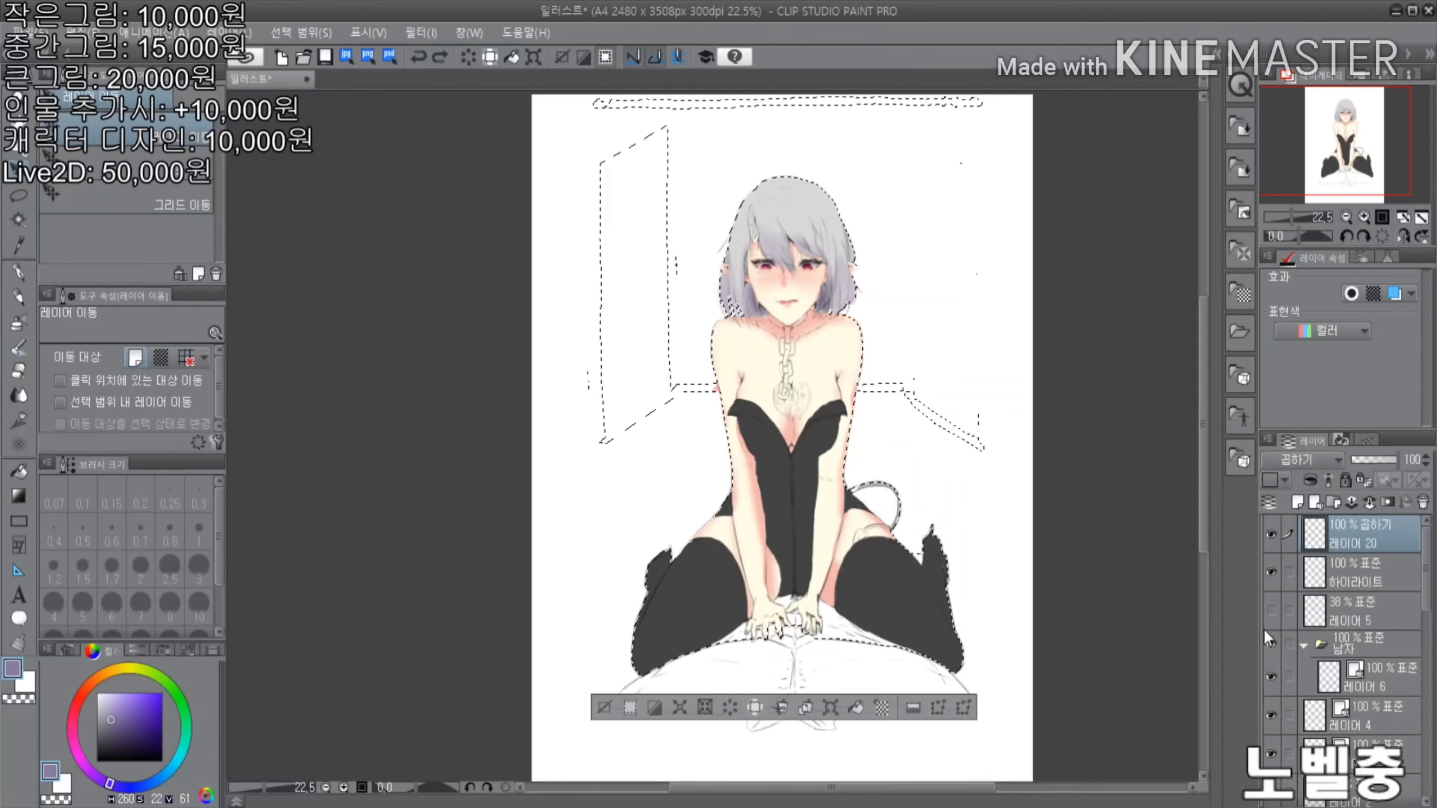
{"action": "scroll", "coordinate": [970, 399], "scroll_direction": "up", "scroll_amount": 2}
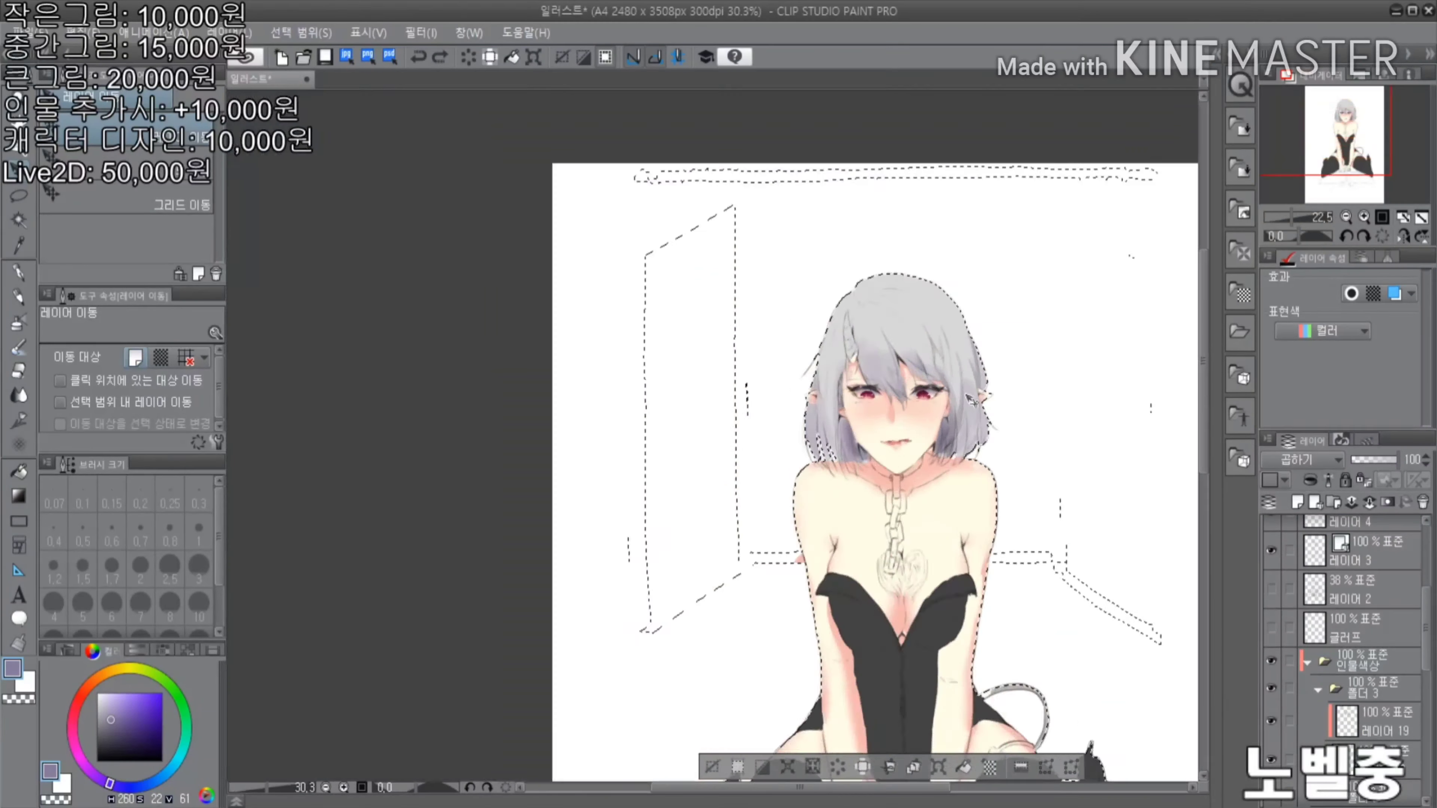
{"action": "scroll", "coordinate": [970, 399], "scroll_direction": "down", "scroll_amount": 1}
{"action": "scroll", "coordinate": [1312, 648], "scroll_direction": "down", "scroll_amount": 2}
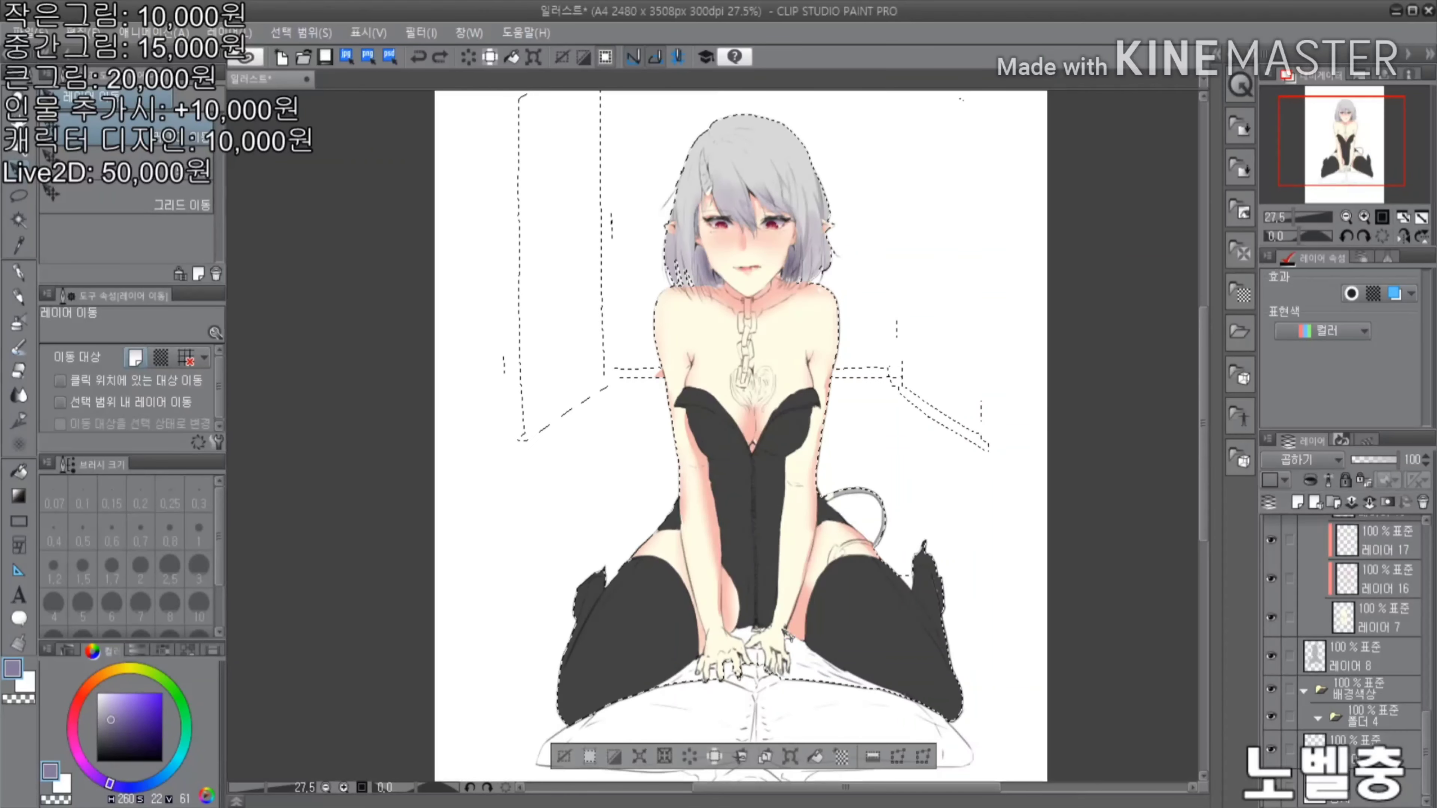
{"action": "scroll", "coordinate": [747, 255], "scroll_direction": "up", "scroll_amount": 2}
{"action": "key", "text": "ctrl+d"}
{"action": "scroll", "coordinate": [739, 370], "scroll_direction": "down", "scroll_amount": 2}
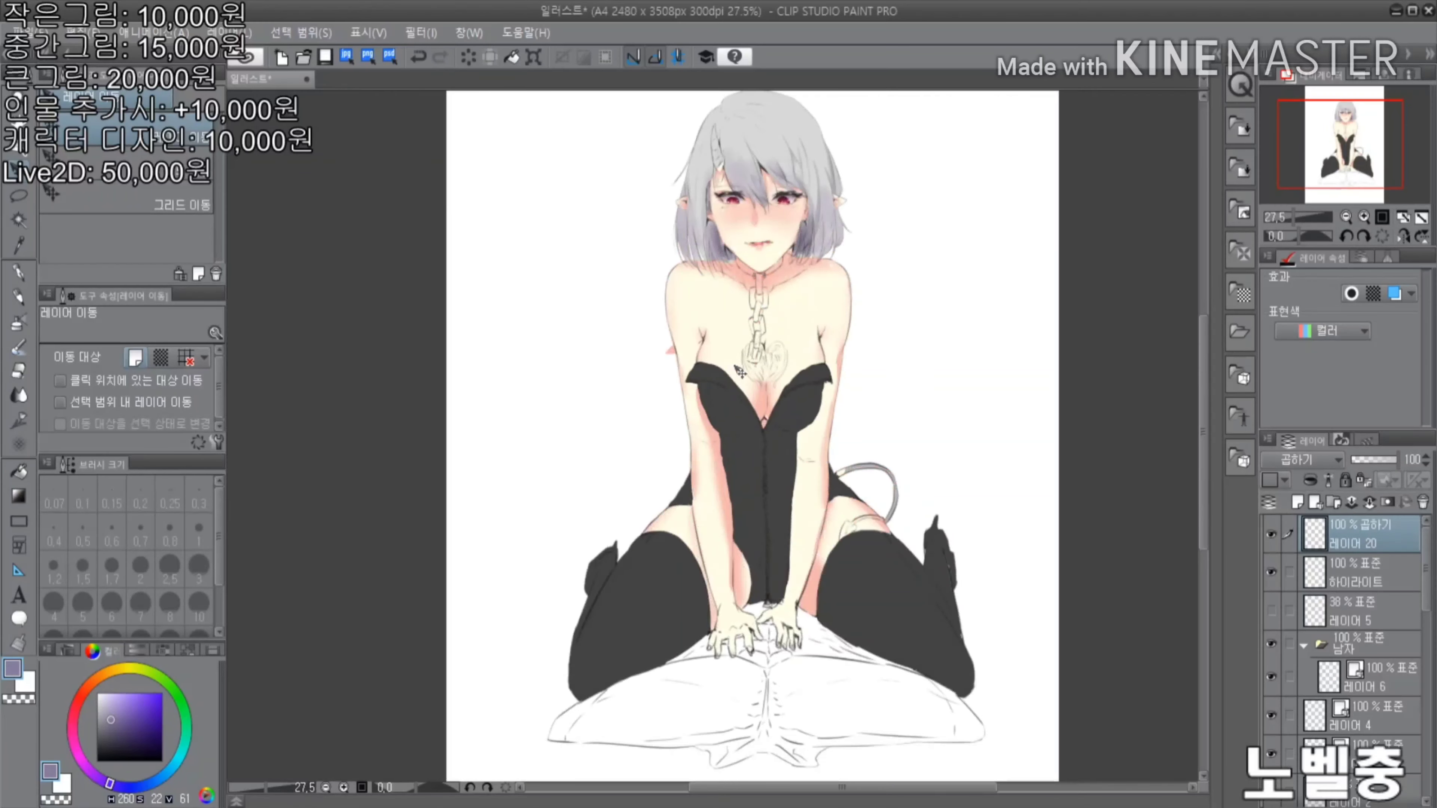
Cover the whole canvas with purple on the Multiply layer using an 89.73 opaque watercolor brush, with the layer at 72% opacity
{"action": "scroll", "coordinate": [739, 371], "scroll_direction": "down", "scroll_amount": 1}
{"action": "key", "text": "b"}
{"action": "mouse_move", "coordinate": [668, 226]}
{"action": "left_mouse_down"}
{"action": "mouse_move", "coordinate": [801, 271]}
{"action": "mouse_move", "coordinate": [982, 168]}
{"action": "mouse_move", "coordinate": [792, 623]}
{"action": "left_mouse_up"}
{"action": "scroll", "coordinate": [735, 340], "scroll_direction": "up", "scroll_amount": 3}
Add a Glow Dodge layer above the purple layer and paint a pale yellow rim light along one outer hair edge with a 4.91 brush
{"action": "left_click", "coordinate": [1298, 502]}
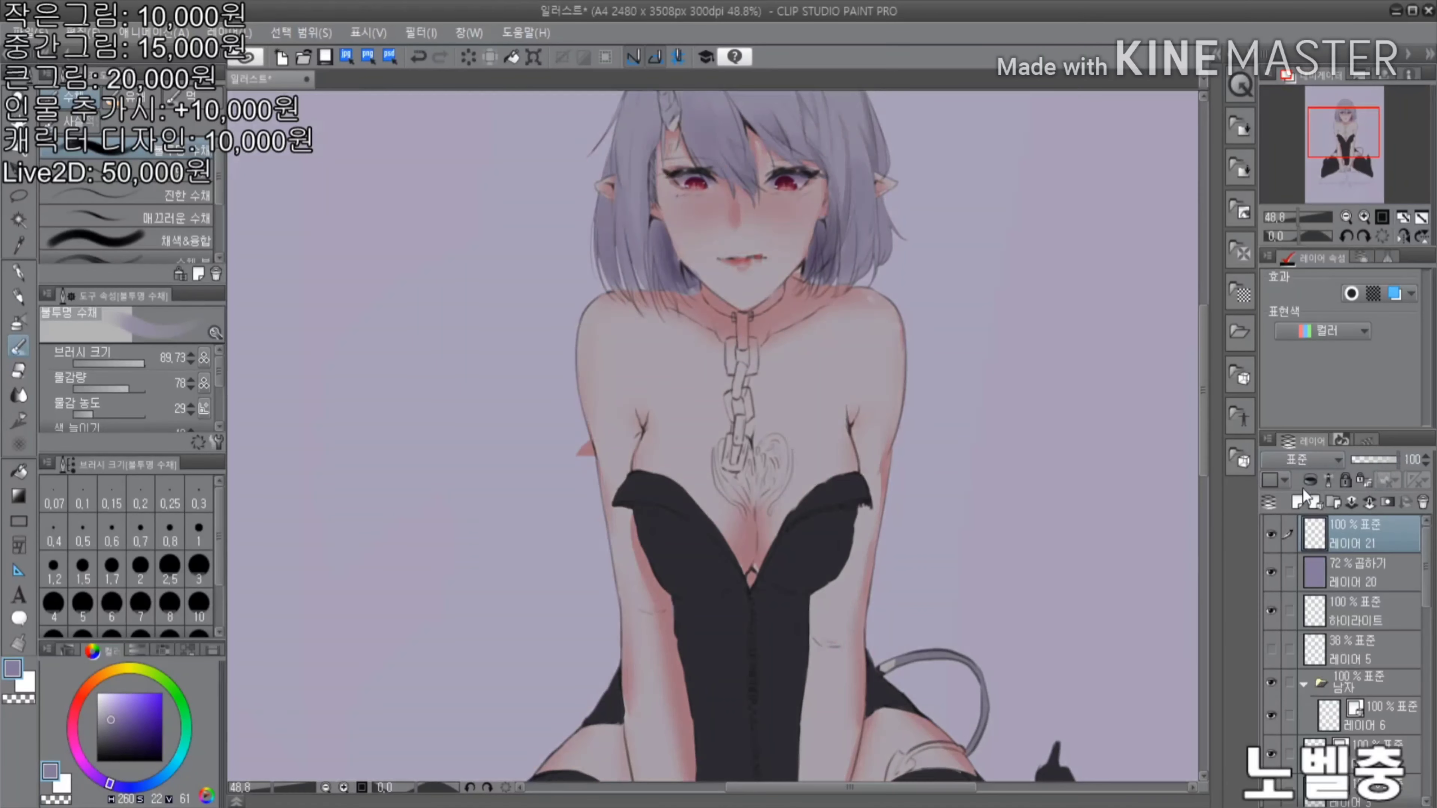
{"action": "left_click_drag", "start_coordinate": [1316, 163], "coordinate": [1317, 155]}
{"action": "left_click_drag", "start_coordinate": [566, 85], "coordinate": [588, 317]}
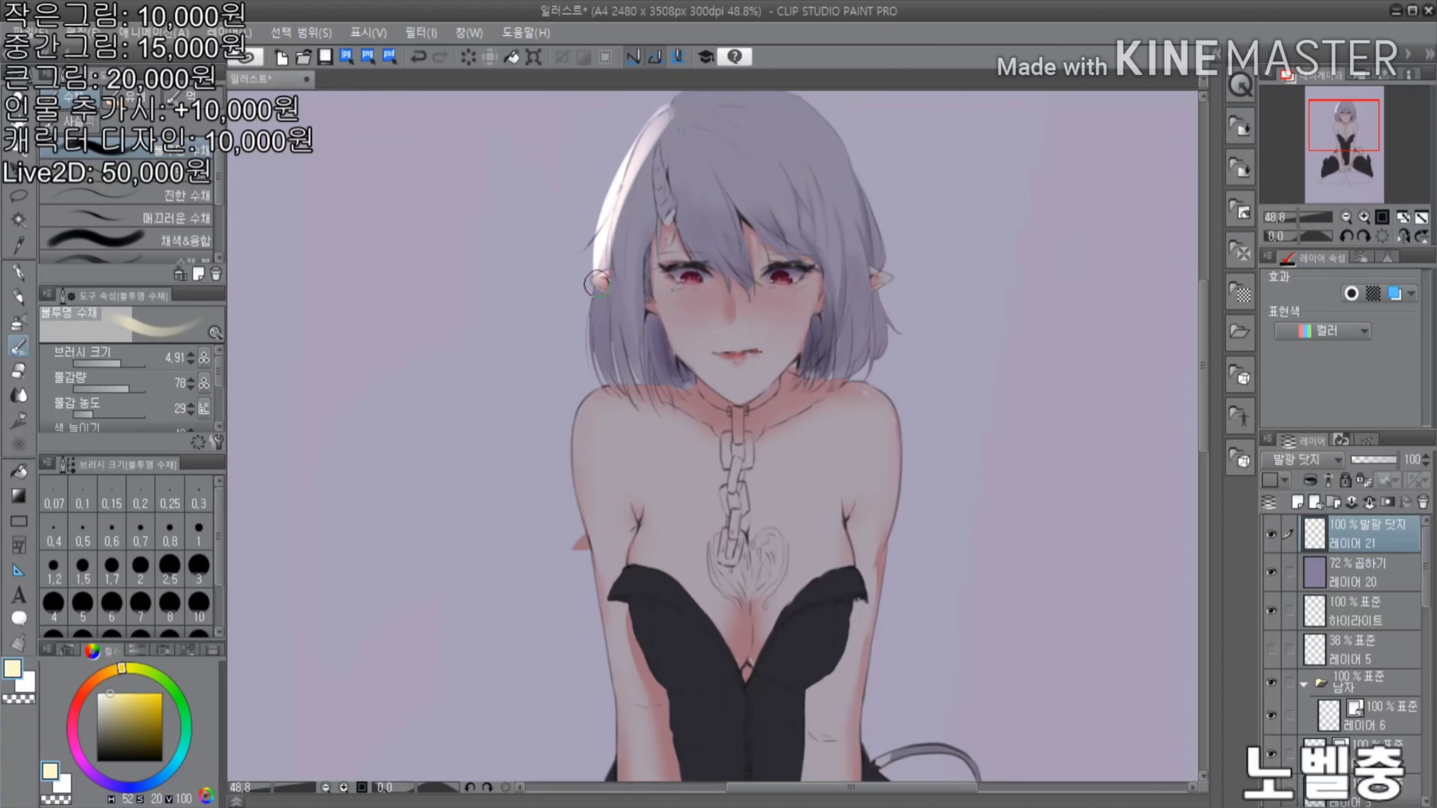
Brush a soft pale yellow glow around the character's head, shoulders, arms and legs with the soft airbrush
{"action": "scroll", "coordinate": [607, 645], "scroll_direction": "down", "scroll_amount": 2}
{"action": "scroll", "coordinate": [736, 397], "scroll_direction": "up", "scroll_amount": 1}
{"action": "left_click", "coordinate": [19, 322]}
{"action": "mouse_move", "coordinate": [668, 187]}
{"action": "left_mouse_down"}
{"action": "mouse_move", "coordinate": [641, 450]}
{"action": "mouse_move", "coordinate": [656, 668]}
{"action": "left_mouse_up"}
{"action": "left_click_drag", "start_coordinate": [879, 493], "coordinate": [891, 651]}
{"action": "scroll", "coordinate": [845, 623], "scroll_direction": "down", "scroll_amount": 2}
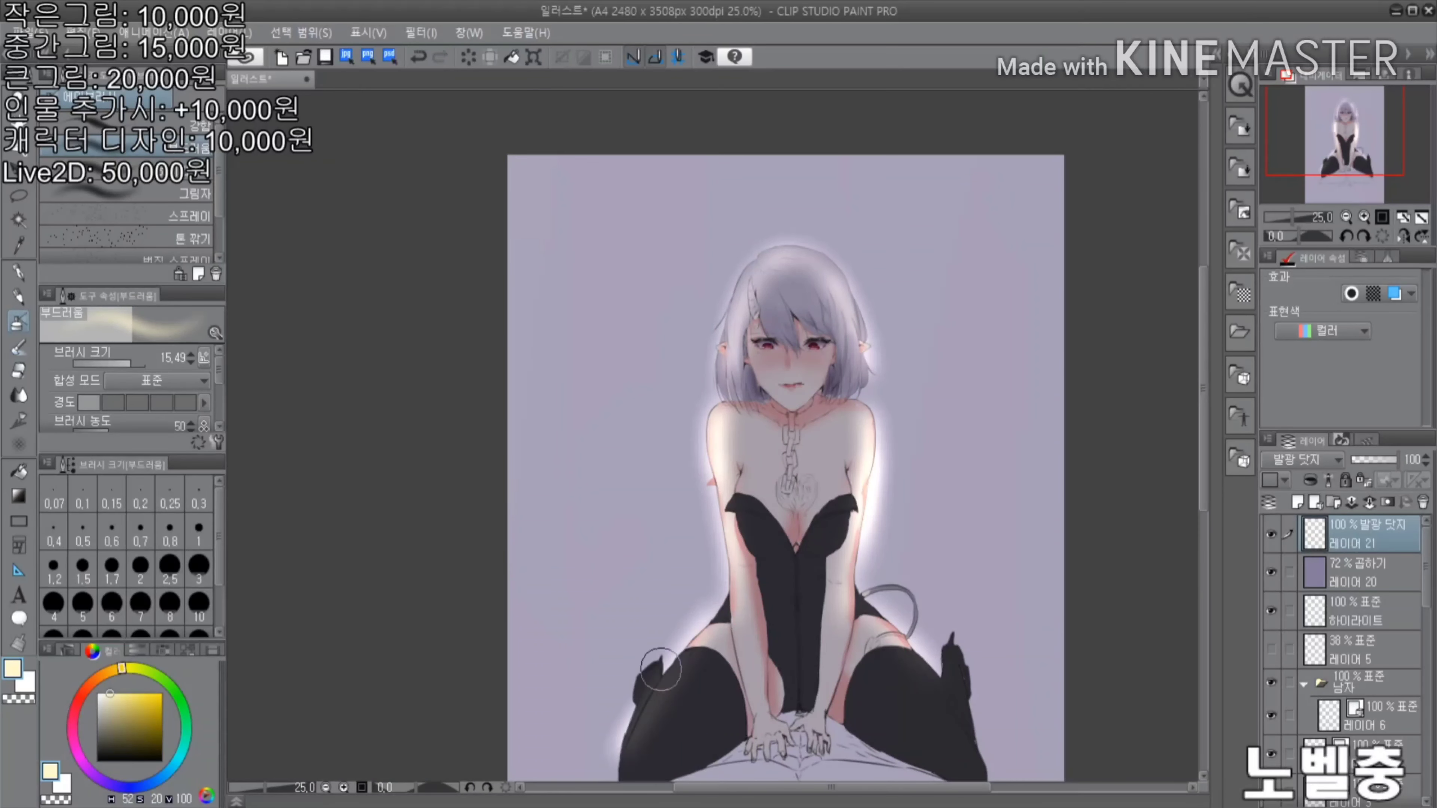
{"action": "left_click_drag", "start_coordinate": [750, 267], "coordinate": [866, 317]}
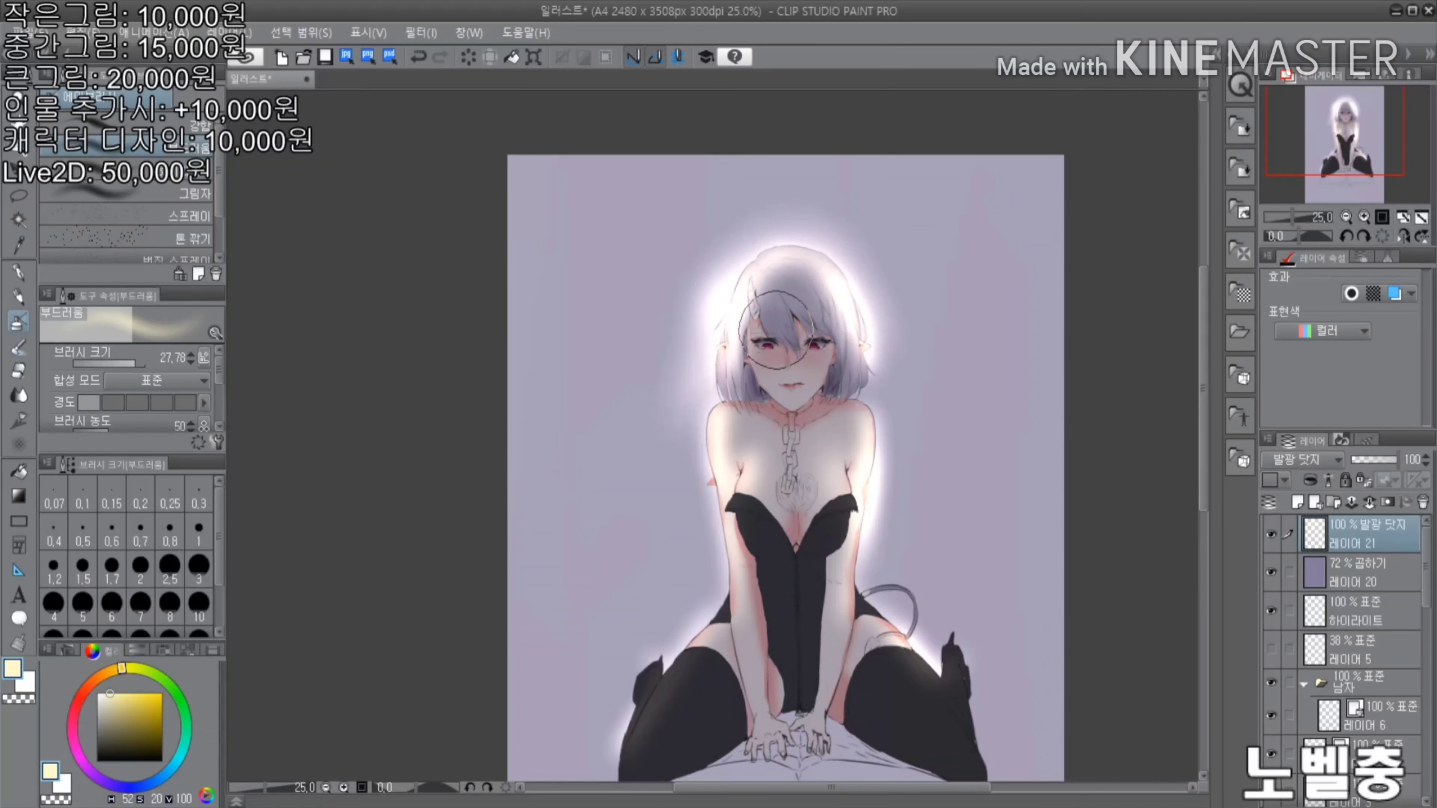
Refine the glow along the outer hair, shoulder and crown with a smaller soft airbrush, sized 10.46 to 13.90
{"action": "scroll", "coordinate": [735, 272], "scroll_direction": "up", "scroll_amount": 4}
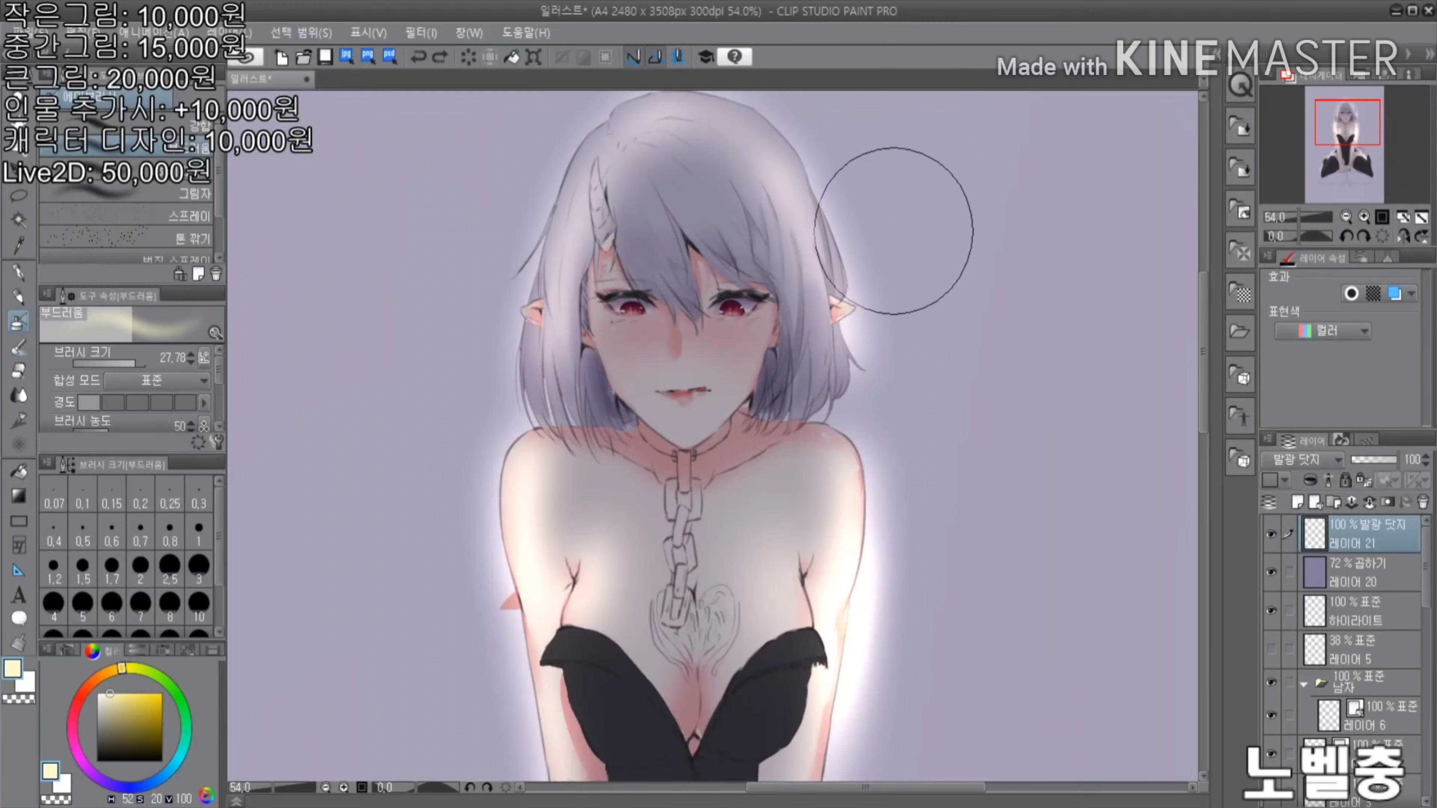
{"action": "scroll", "coordinate": [652, 188], "scroll_direction": "up", "scroll_amount": 1}
{"action": "key", "text": "["}
{"action": "key", "text": "["}
{"action": "key", "text": "["}
{"action": "left_click_drag", "start_coordinate": [396, 255], "coordinate": [471, 481]}
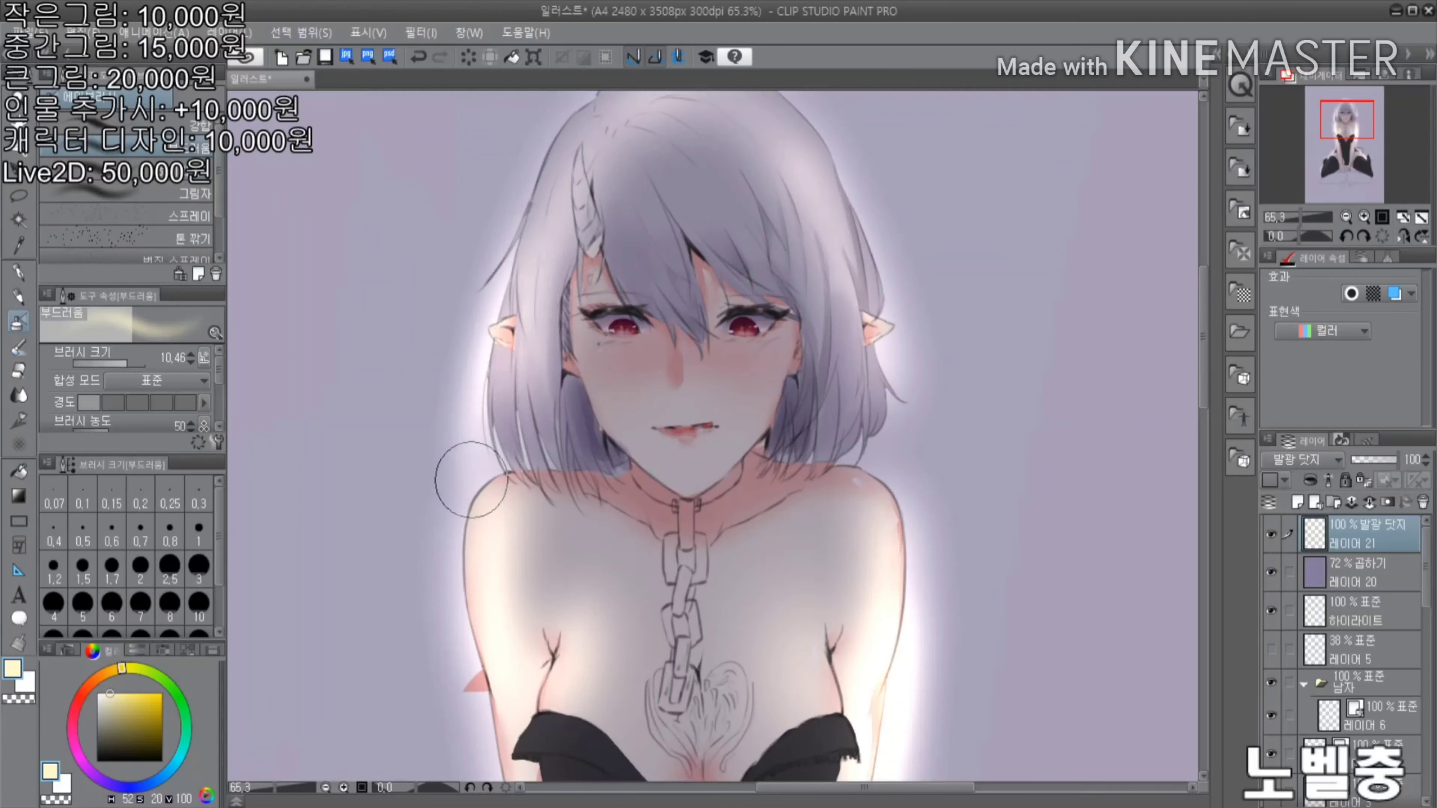
{"action": "mouse_move", "coordinate": [606, 249]}
{"action": "left_mouse_down"}
{"action": "mouse_move", "coordinate": [679, 147]}
{"action": "mouse_move", "coordinate": [802, 176]}
{"action": "left_mouse_up"}
{"action": "scroll", "coordinate": [802, 177], "scroll_direction": "down", "scroll_amount": 3}
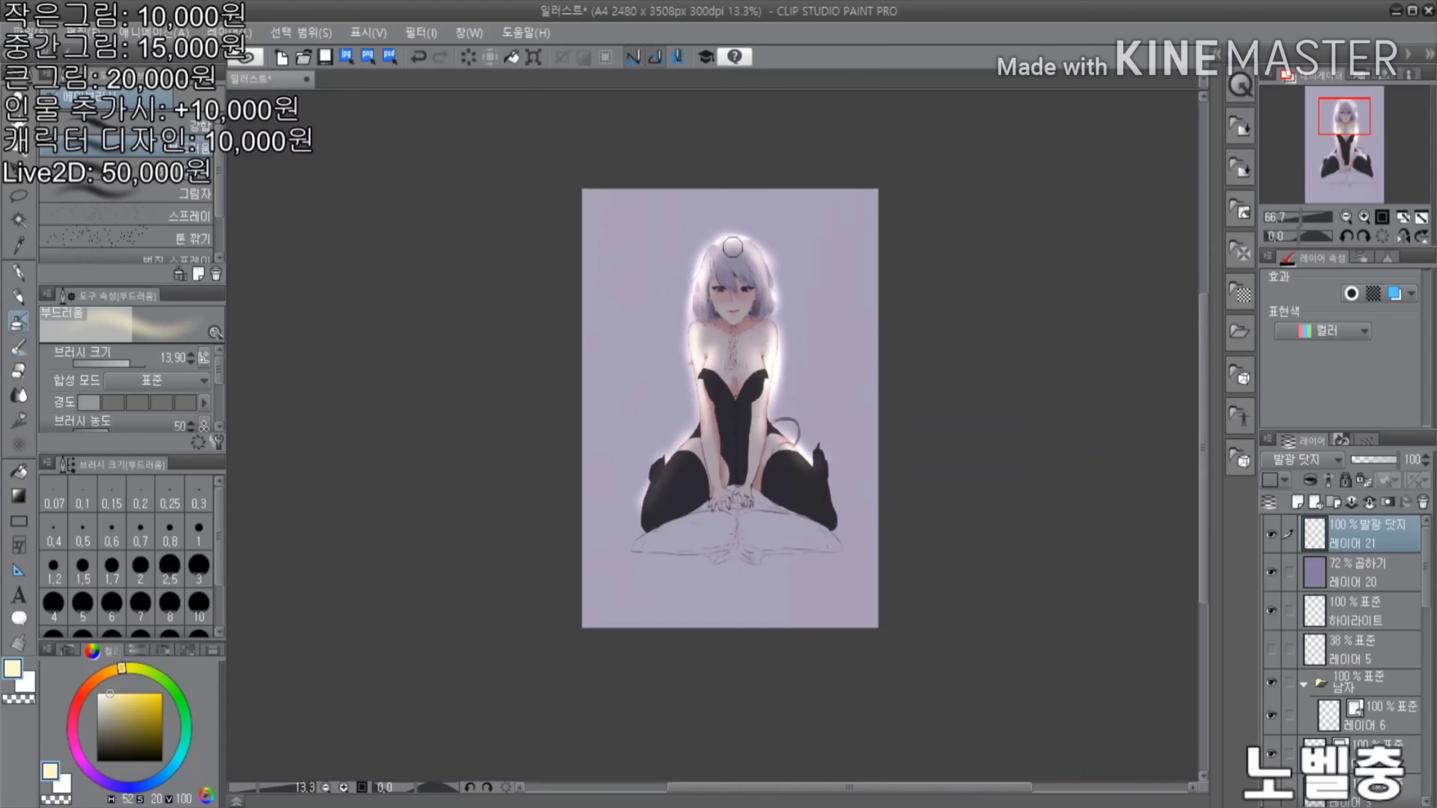
Raise the purple Multiply layer's opacity to 100%
{"action": "scroll", "coordinate": [678, 396], "scroll_direction": "up", "scroll_amount": 2}
{"action": "key", "text": "]"}
{"action": "key", "text": "]"}
{"action": "key", "text": "]"}
{"action": "key", "text": "e"}
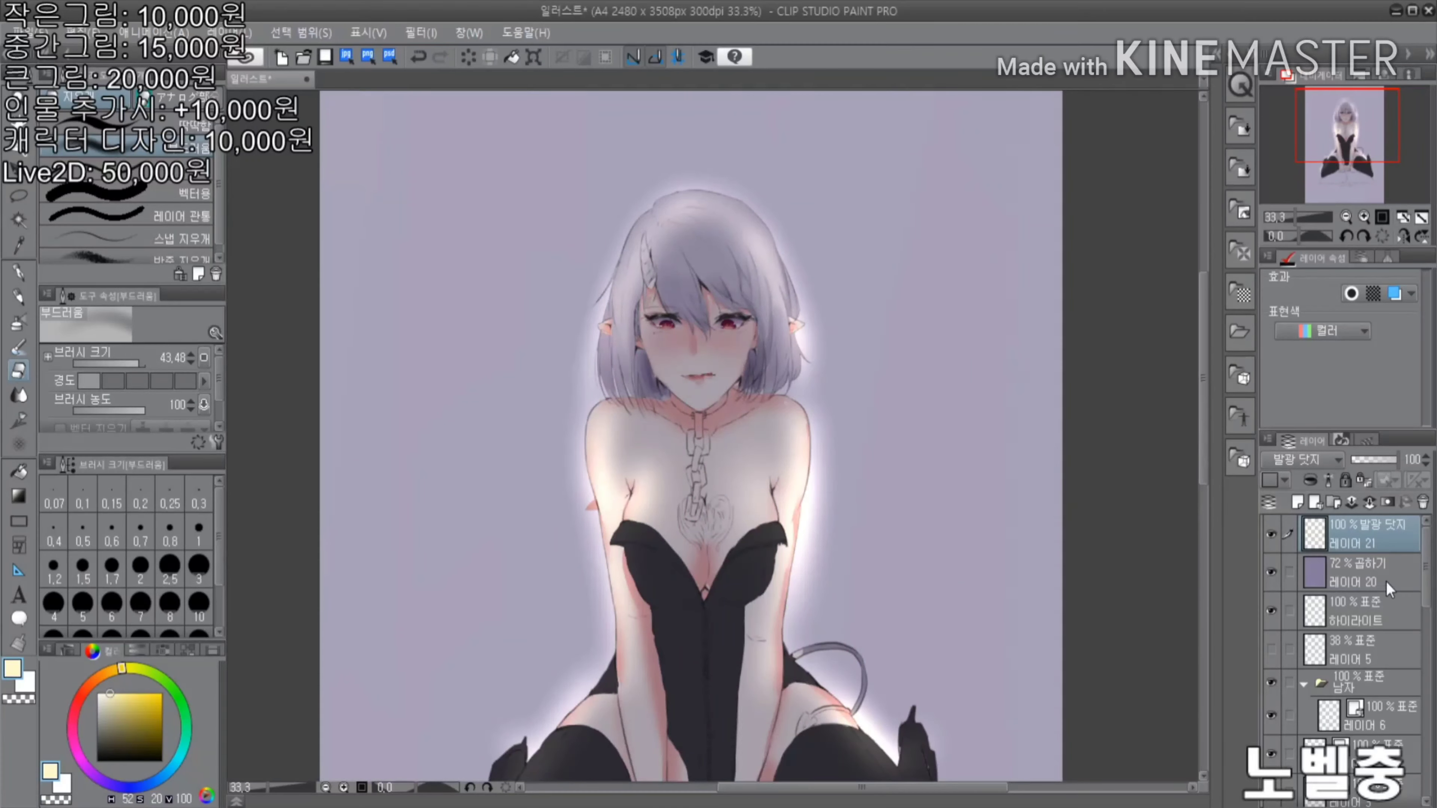
{"action": "left_click", "coordinate": [1386, 581]}
{"action": "scroll", "coordinate": [882, 322], "scroll_direction": "up", "scroll_amount": 3}
{"action": "left_click", "coordinate": [1271, 572]}
{"action": "left_click", "coordinate": [1366, 460]}
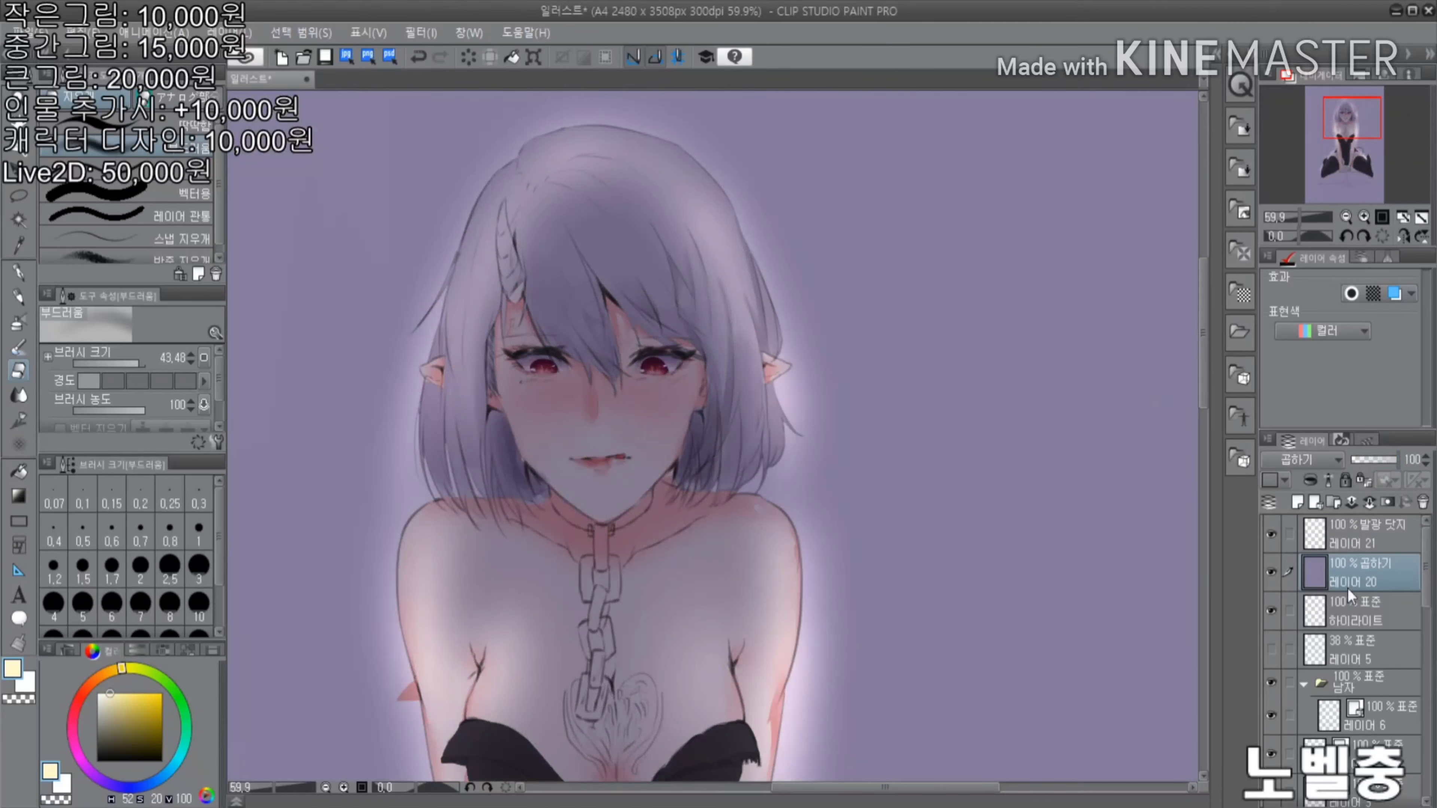
Airbrush bright highlights down both sides of the hair on the Glow Dodge layer with a 4.88 soft brush
{"action": "left_click", "coordinate": [1363, 534]}
{"action": "scroll", "coordinate": [713, 436], "scroll_direction": "down", "scroll_amount": 3}
{"action": "scroll", "coordinate": [702, 453], "scroll_direction": "up", "scroll_amount": 2}
{"action": "key", "text": "b"}
{"action": "mouse_move", "coordinate": [650, 351]}
{"action": "left_mouse_down"}
{"action": "mouse_move", "coordinate": [803, 396]}
{"action": "mouse_move", "coordinate": [682, 390]}
{"action": "mouse_move", "coordinate": [792, 317]}
{"action": "left_mouse_up"}
{"action": "left_click_drag", "start_coordinate": [820, 442], "coordinate": [849, 566]}
{"action": "key", "text": "ctrl+z"}
{"action": "scroll", "coordinate": [679, 283], "scroll_direction": "down", "scroll_amount": 2}
{"action": "scroll", "coordinate": [675, 193], "scroll_direction": "up", "scroll_amount": 3}
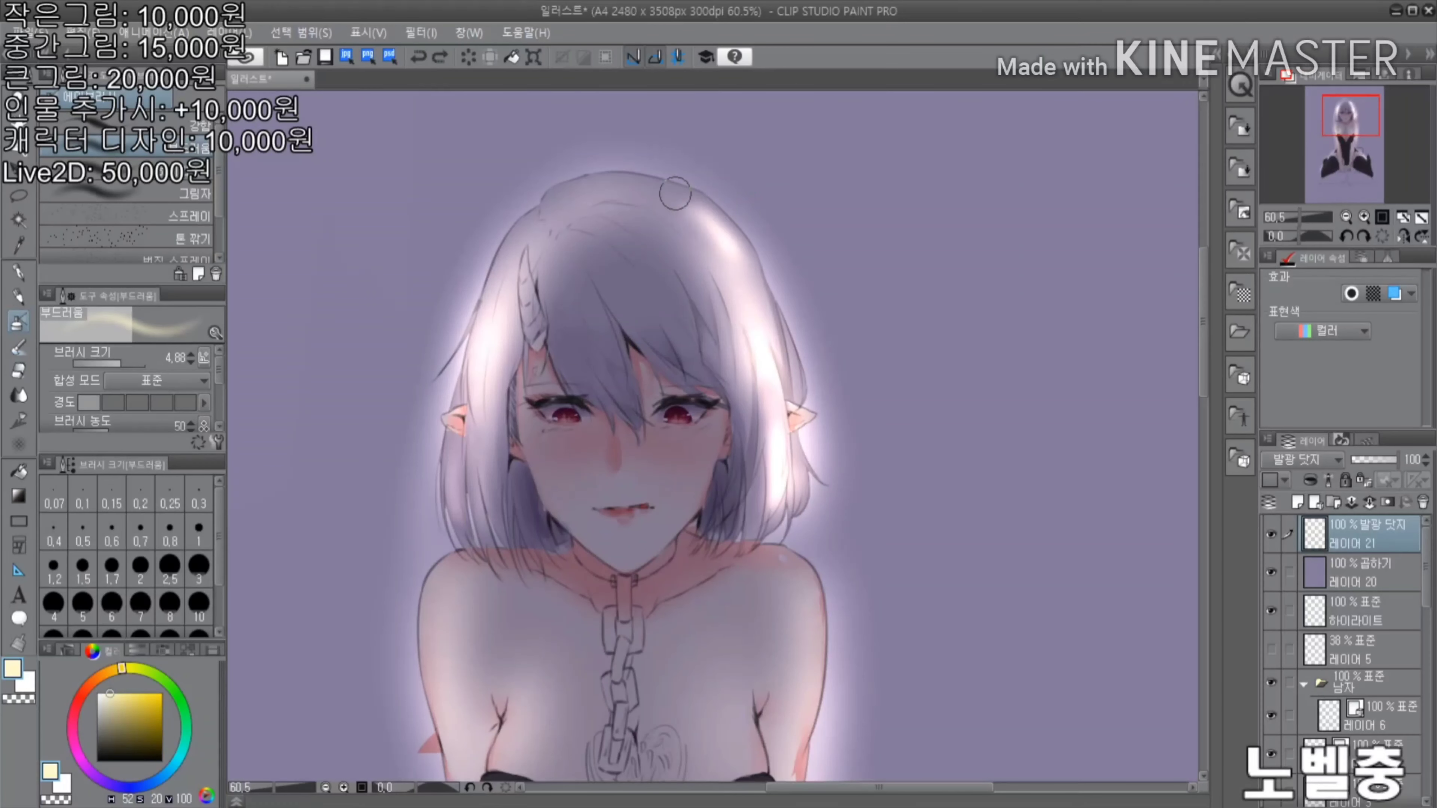
Add a new layer for background painting just below 폴더 4 of the 배경색상 folder
{"action": "scroll", "coordinate": [631, 182], "scroll_direction": "down", "scroll_amount": 2}
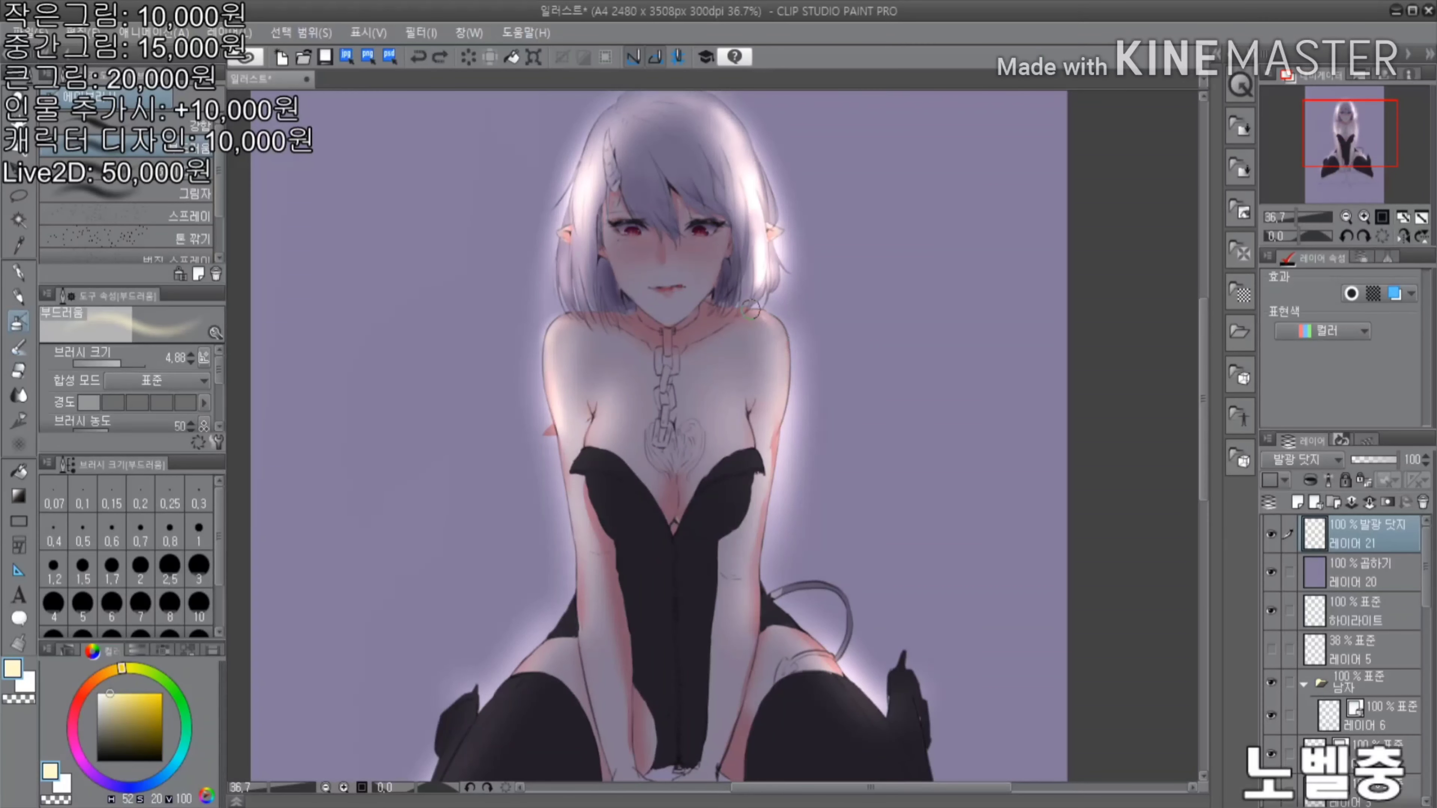
{"action": "scroll", "coordinate": [751, 427], "scroll_direction": "down", "scroll_amount": 1}
{"action": "scroll", "coordinate": [751, 427], "scroll_direction": "up", "scroll_amount": 1}
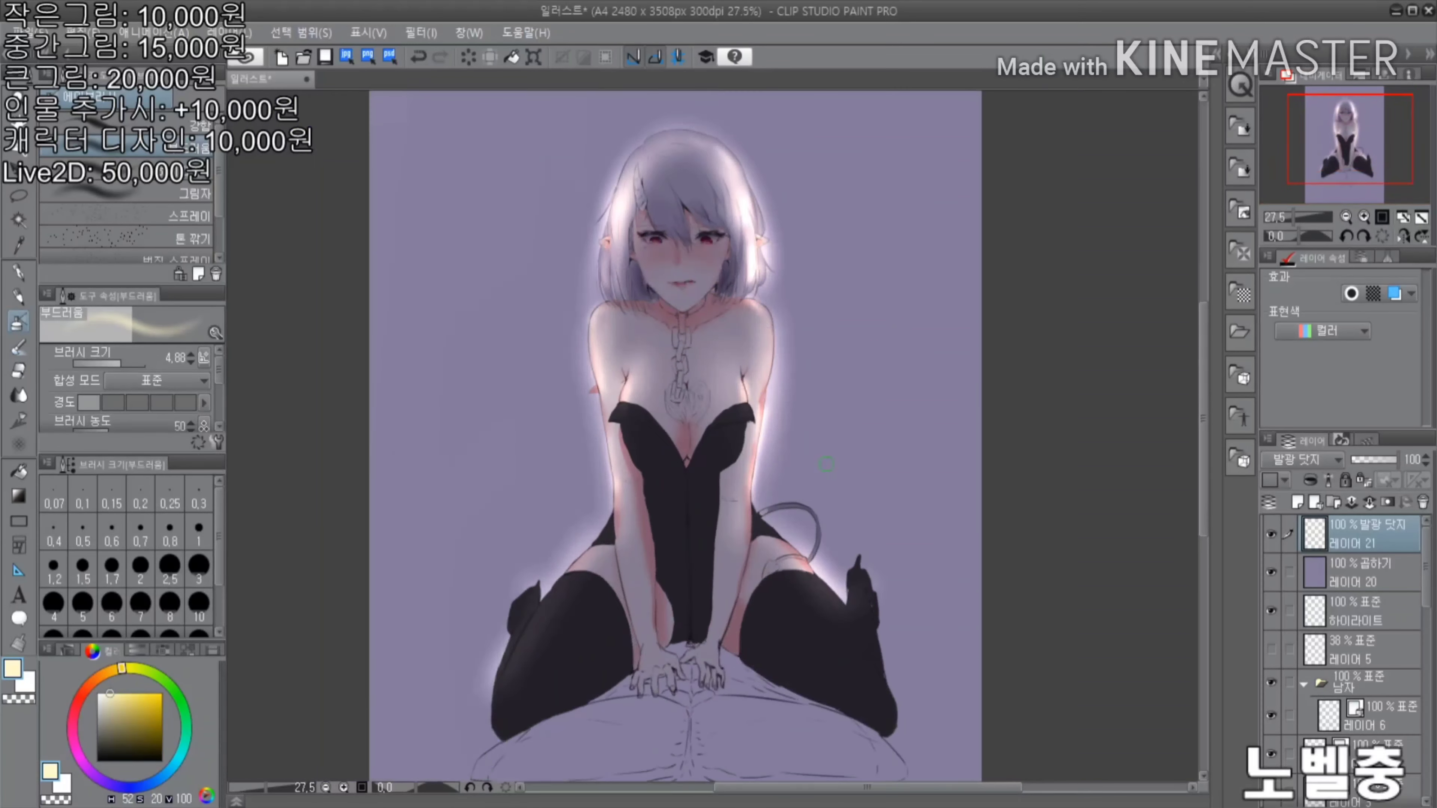
{"action": "left_click_drag", "start_coordinate": [1086, 227], "coordinate": [1088, 369]}
{"action": "scroll", "coordinate": [1346, 651], "scroll_direction": "down", "scroll_amount": 5}
{"action": "left_click", "coordinate": [1327, 704]}
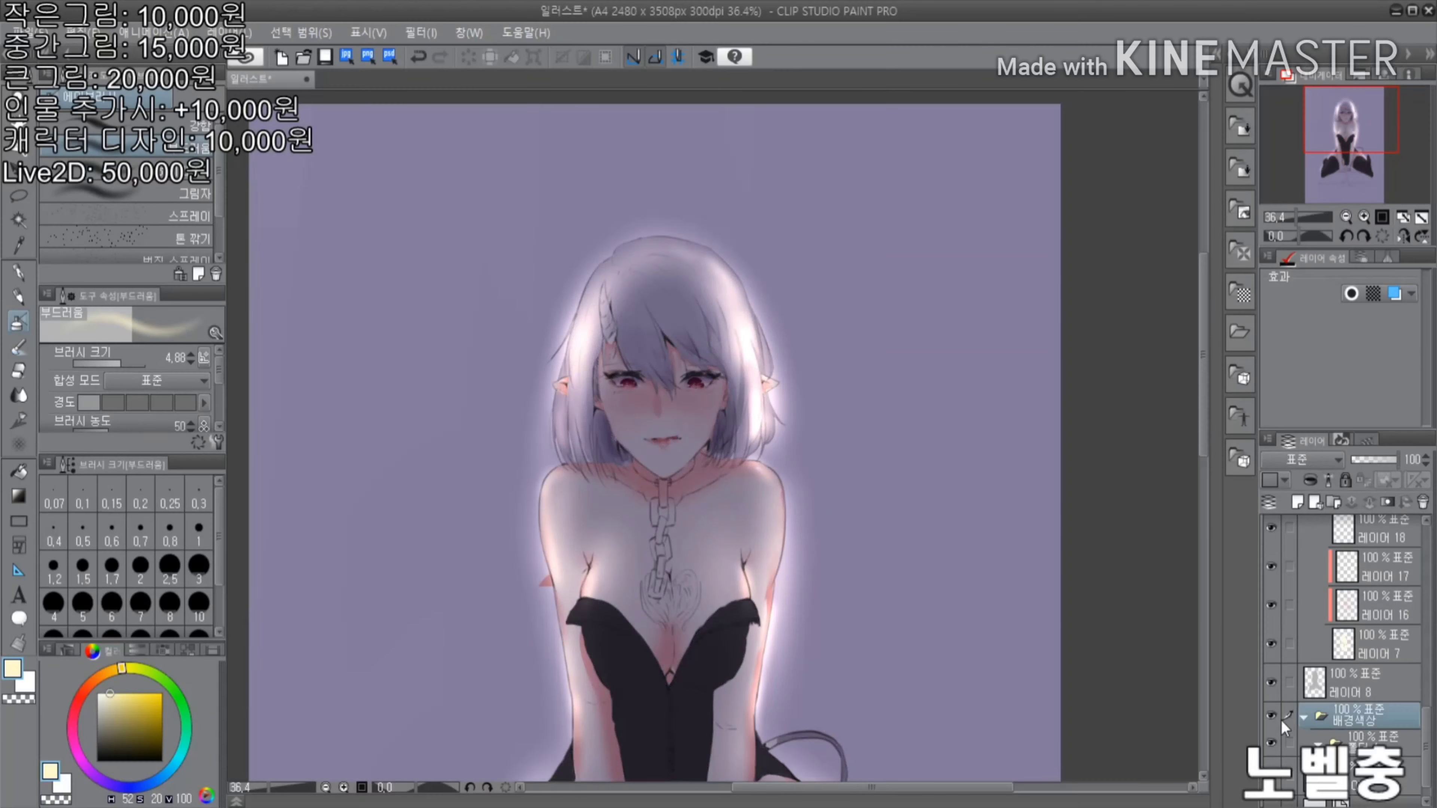
{"action": "left_click", "coordinate": [1358, 770]}
{"action": "scroll", "coordinate": [1346, 651], "scroll_direction": "down", "scroll_amount": 2}
{"action": "scroll", "coordinate": [678, 453], "scroll_direction": "down", "scroll_amount": 1}
Paint a large purple square of sky behind the character's upper body with opaque watercolor and trim its edges with a 5.26 soft eraser
{"action": "left_click", "coordinate": [19, 347]}
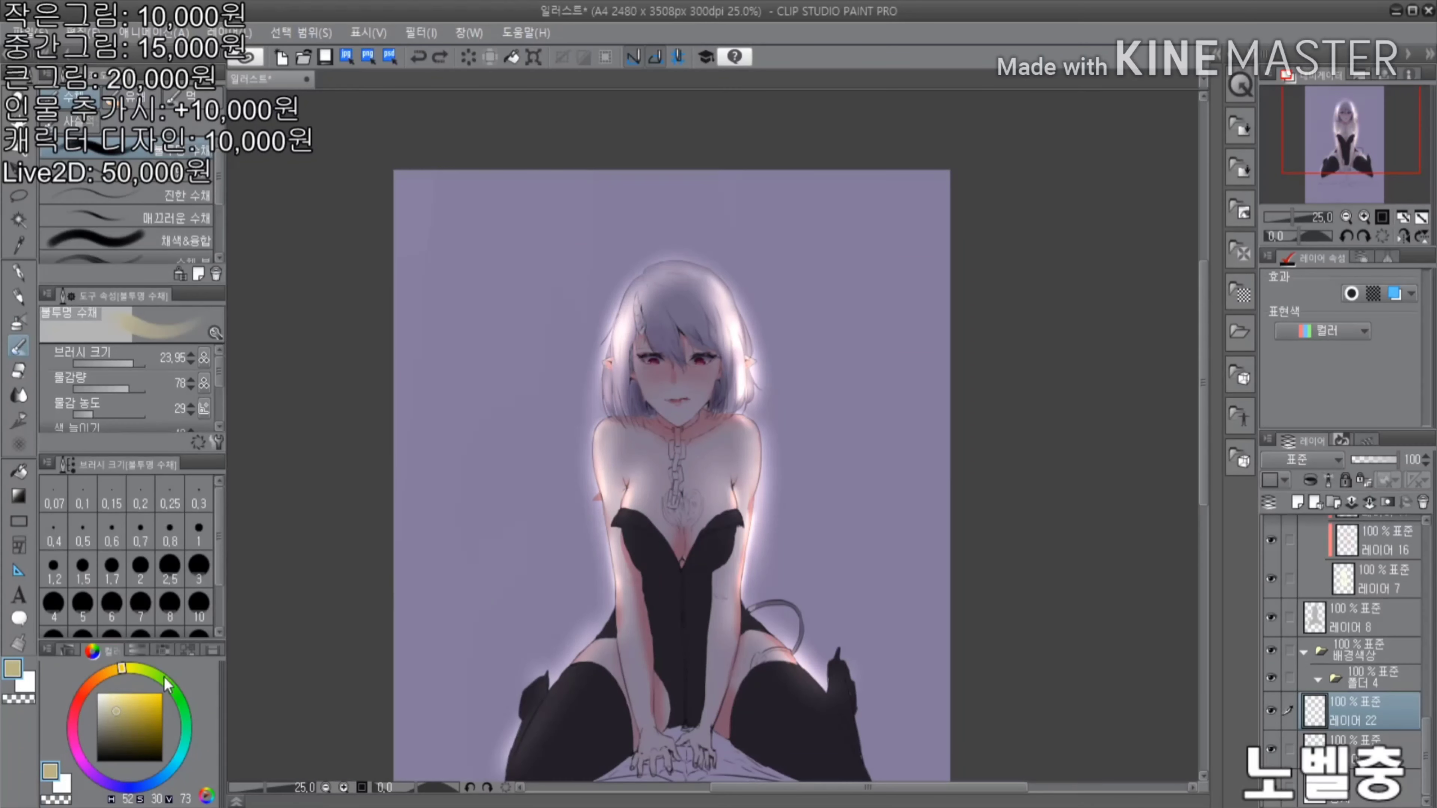
{"action": "left_click_drag", "start_coordinate": [168, 685], "coordinate": [110, 784]}
{"action": "mouse_move", "coordinate": [470, 221]}
{"action": "left_mouse_down"}
{"action": "mouse_move", "coordinate": [668, 231]}
{"action": "mouse_move", "coordinate": [837, 317]}
{"action": "mouse_move", "coordinate": [808, 315]}
{"action": "mouse_move", "coordinate": [676, 476]}
{"action": "mouse_move", "coordinate": [815, 248]}
{"action": "mouse_move", "coordinate": [748, 433]}
{"action": "left_mouse_up"}
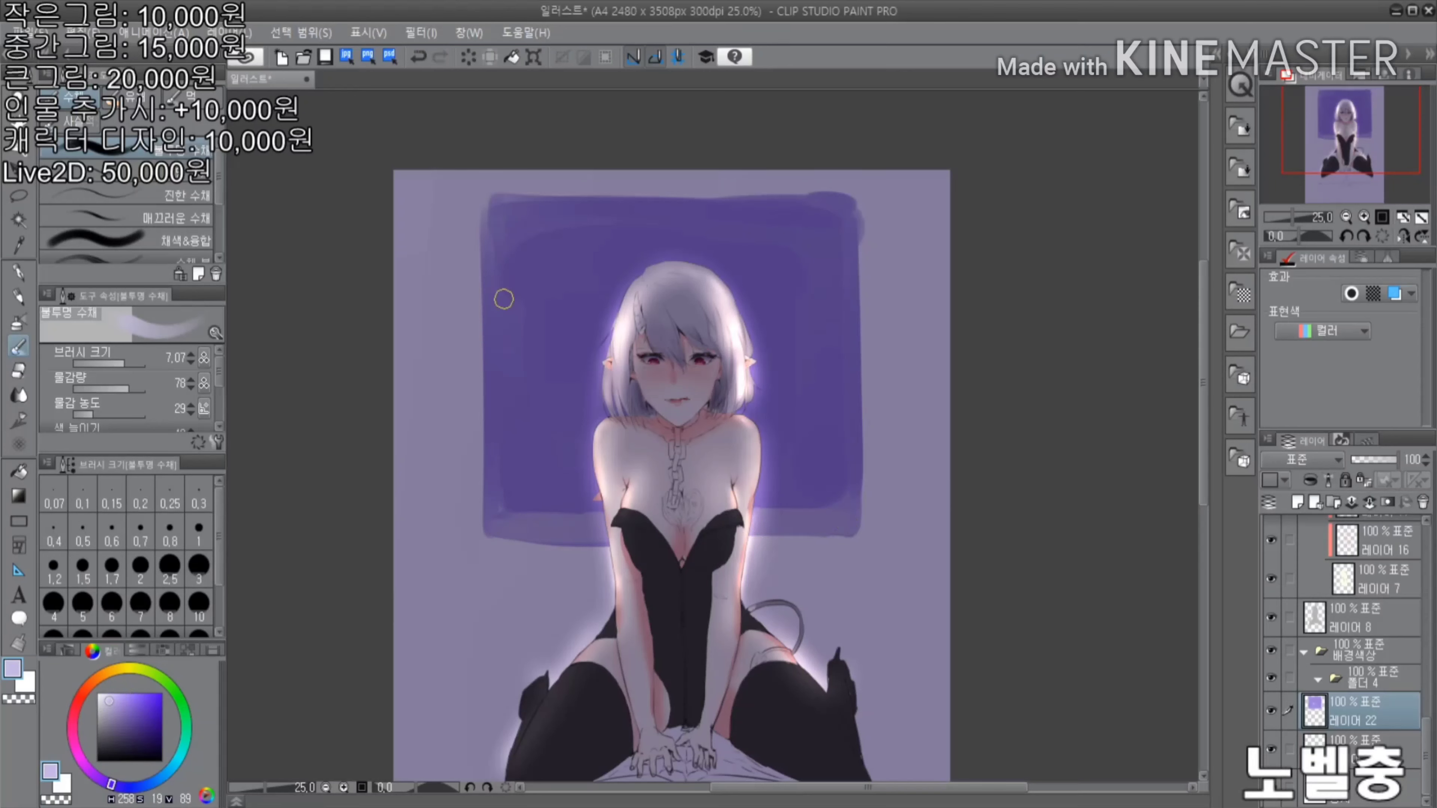
{"action": "key", "text": "e"}
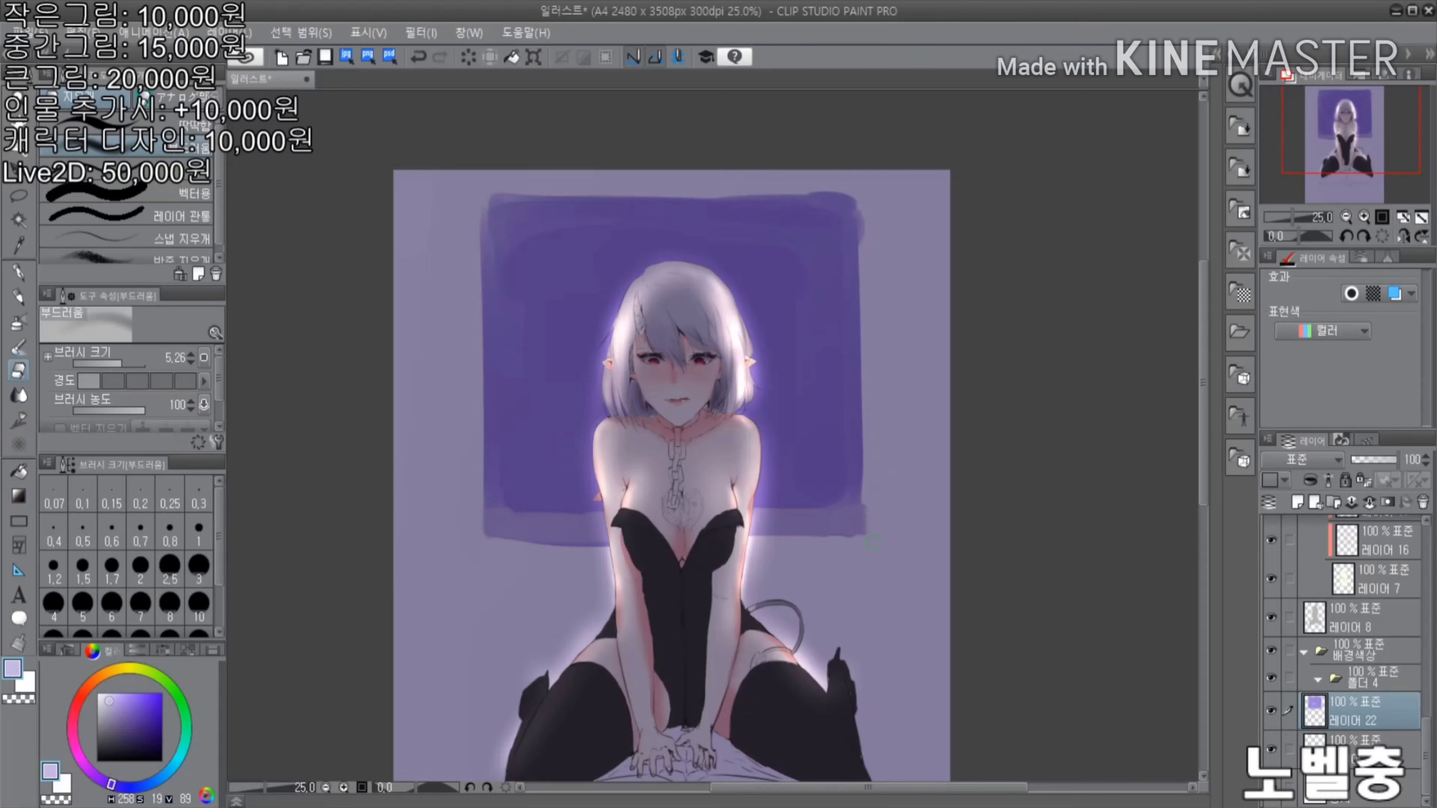
{"action": "key", "text": "b"}
{"action": "left_click_drag", "start_coordinate": [497, 226], "coordinate": [496, 374]}
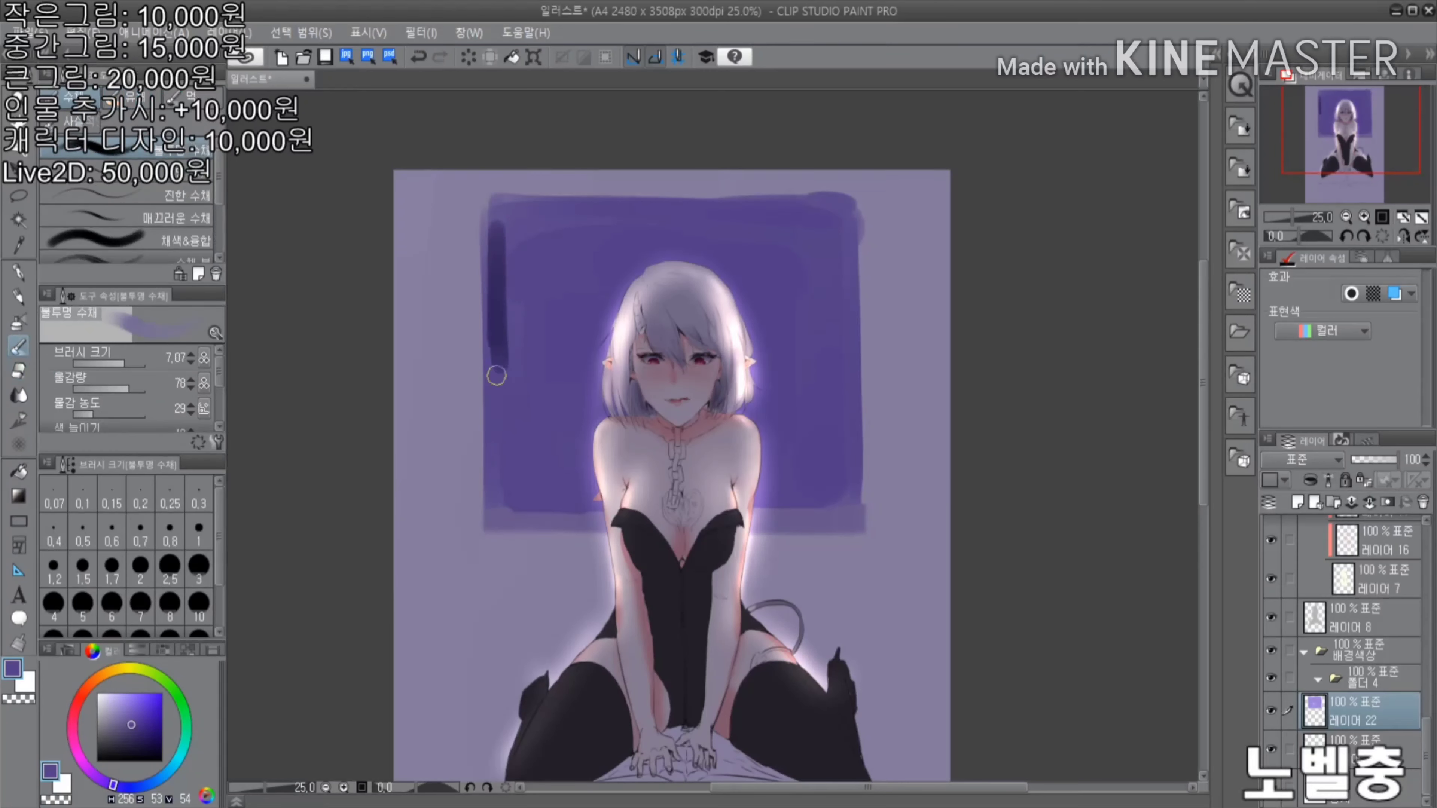
Try near-white cloud strokes in the upper sky with a 17.94 opaque watercolor brush, undoing them
{"action": "scroll", "coordinate": [522, 410], "scroll_direction": "up", "scroll_amount": 1}
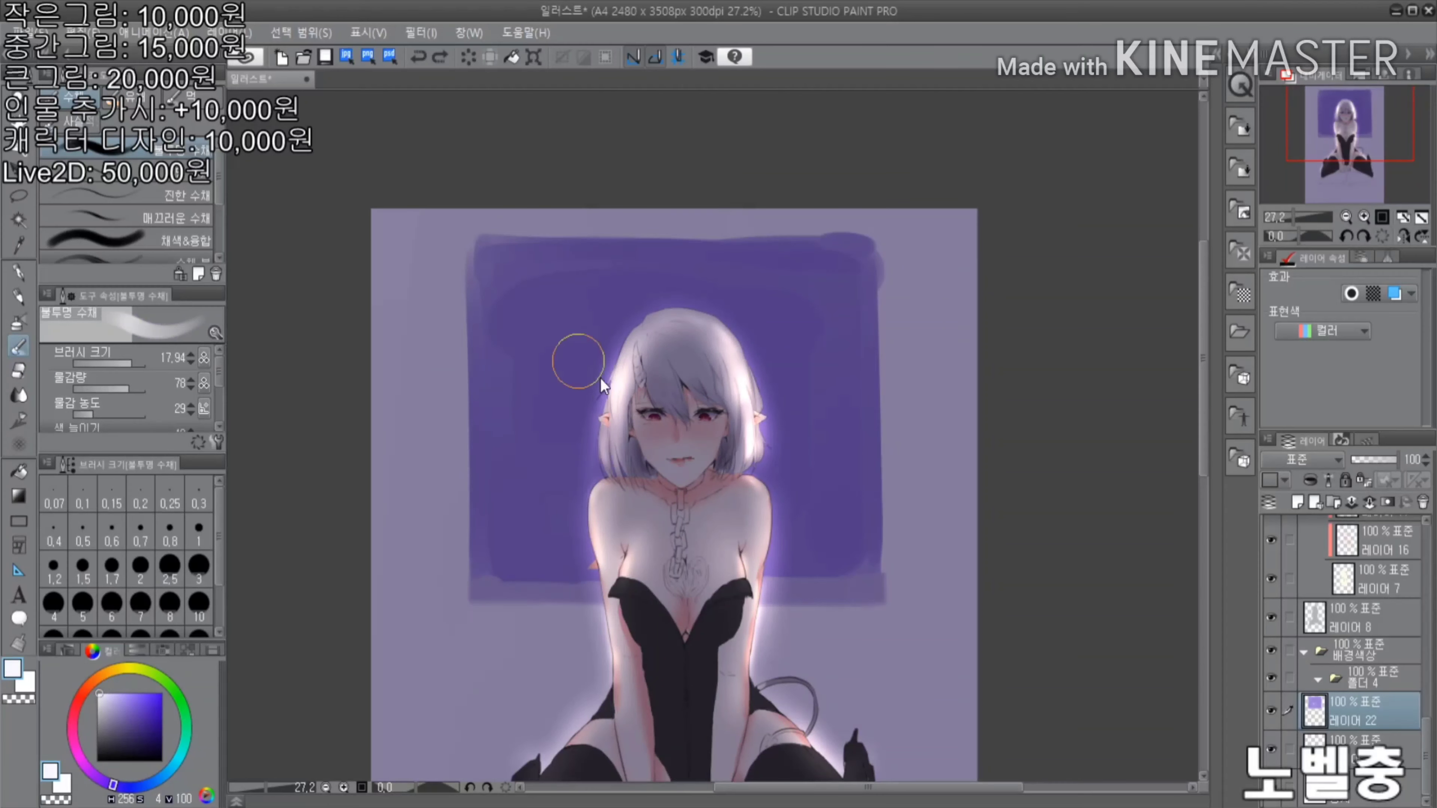
{"action": "left_click_drag", "start_coordinate": [521, 306], "coordinate": [623, 340]}
{"action": "left_click_drag", "start_coordinate": [747, 300], "coordinate": [805, 354]}
{"action": "key", "text": "ctrl+z"}
Paint near-white clouds across the lower sky on both sides of the character with the 번짐 가장자리 수채 brush
{"action": "mouse_move", "coordinate": [498, 488]}
{"action": "left_mouse_down"}
{"action": "mouse_move", "coordinate": [583, 497]}
{"action": "mouse_move", "coordinate": [487, 518]}
{"action": "left_mouse_up"}
{"action": "mouse_move", "coordinate": [747, 487]}
{"action": "left_mouse_down"}
{"action": "mouse_move", "coordinate": [866, 448]}
{"action": "mouse_move", "coordinate": [877, 509]}
{"action": "left_mouse_up"}
{"action": "left_click_drag", "start_coordinate": [882, 419], "coordinate": [775, 549]}
Add pale cloud bands in the upper sky on both sides of the head with the 8.97 번짐 가장자리 수채 brush
{"action": "left_click_drag", "start_coordinate": [588, 300], "coordinate": [571, 312]}
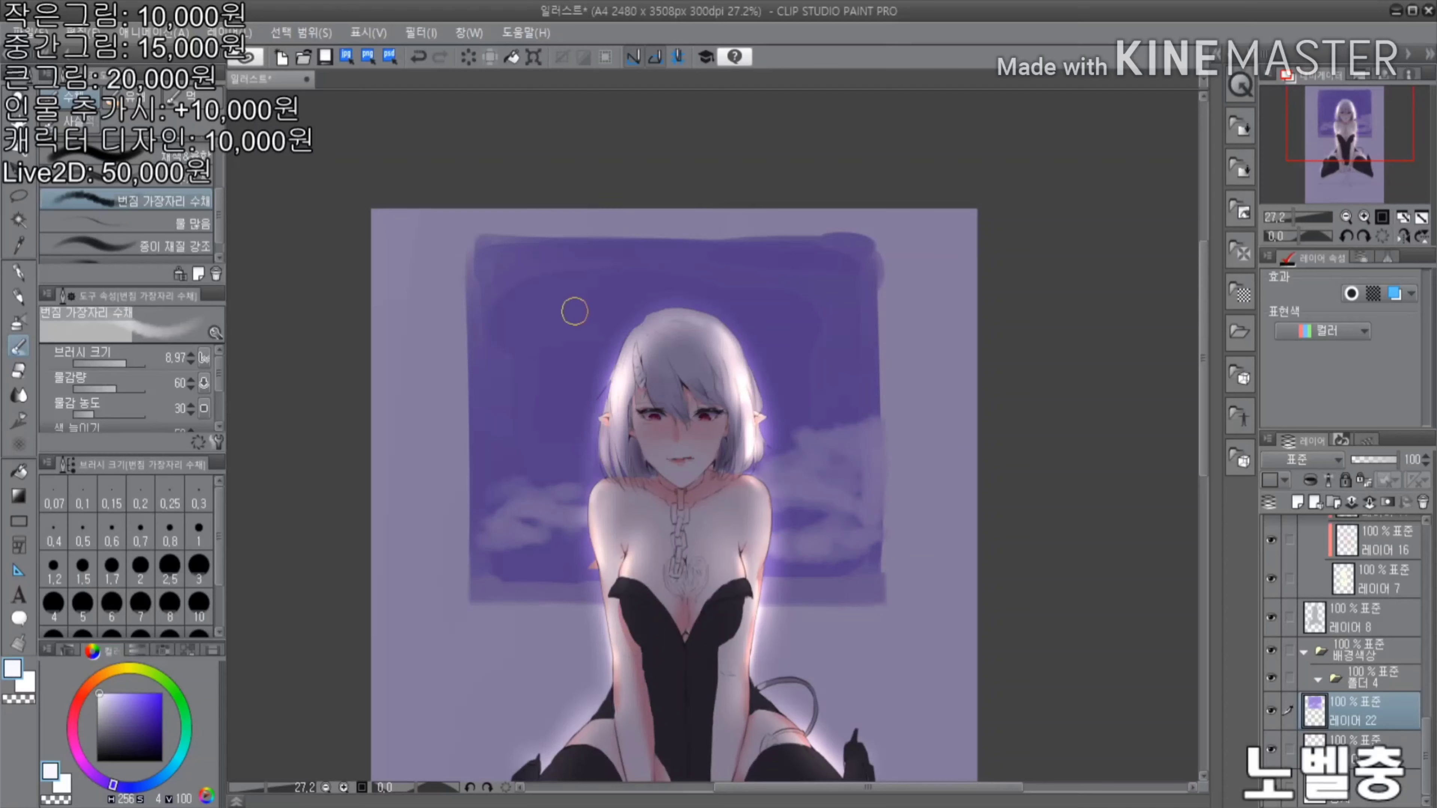
{"action": "mouse_move", "coordinate": [708, 317]}
{"action": "left_mouse_down"}
{"action": "mouse_move", "coordinate": [537, 343]}
{"action": "mouse_move", "coordinate": [617, 373]}
{"action": "left_mouse_up"}
{"action": "left_click_drag", "start_coordinate": [753, 362], "coordinate": [872, 368]}
{"action": "scroll", "coordinate": [814, 353], "scroll_direction": "up", "scroll_amount": 1}
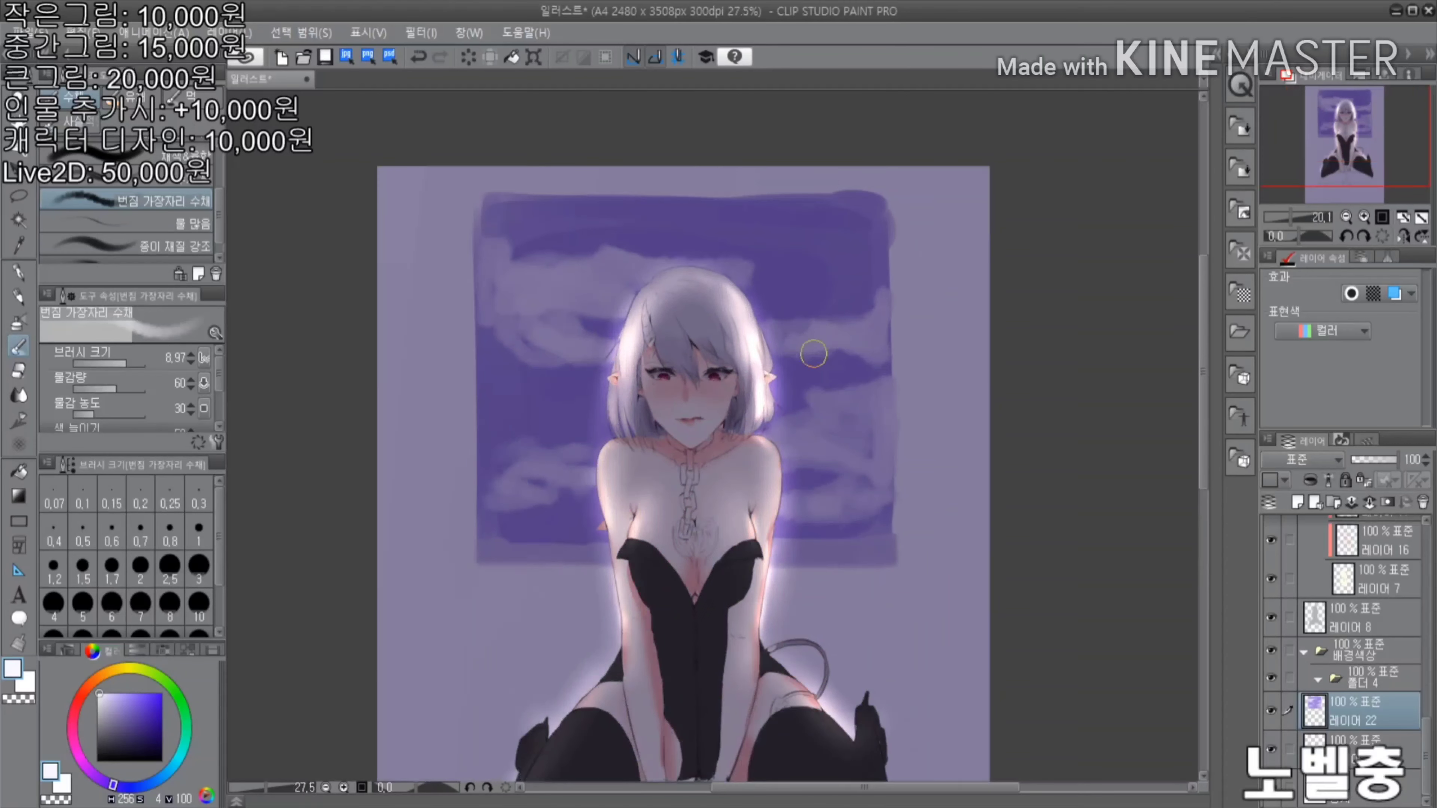
Paint a large white full moon behind the character's head with a big opaque watercolor brush
{"action": "left_click", "coordinate": [124, 173]}
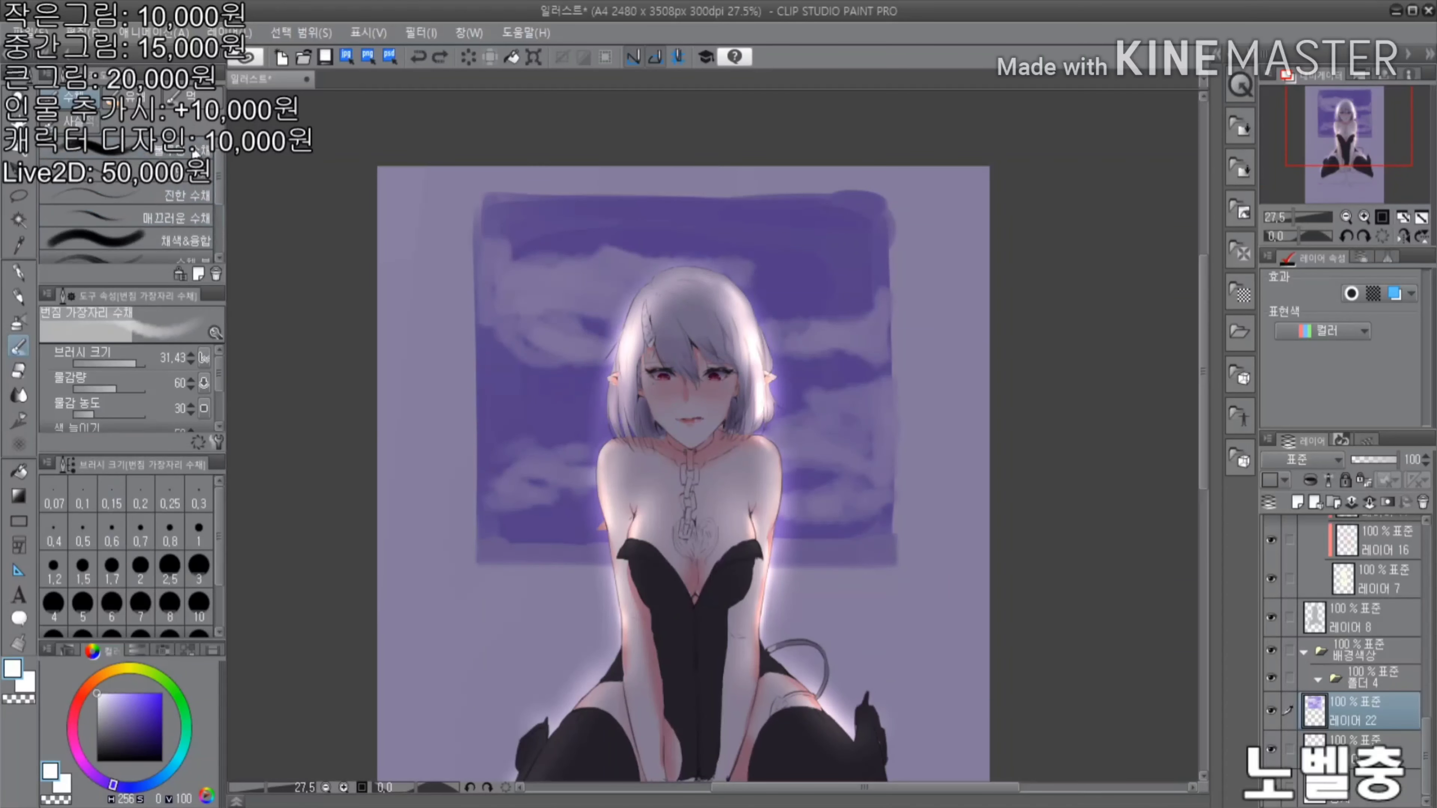
{"action": "left_click_drag", "start_coordinate": [600, 295], "coordinate": [735, 271]}
{"action": "left_click", "coordinate": [120, 669]}
{"action": "left_click_drag", "start_coordinate": [623, 317], "coordinate": [664, 345]}
{"action": "scroll", "coordinate": [665, 346], "scroll_direction": "up", "scroll_amount": 2}
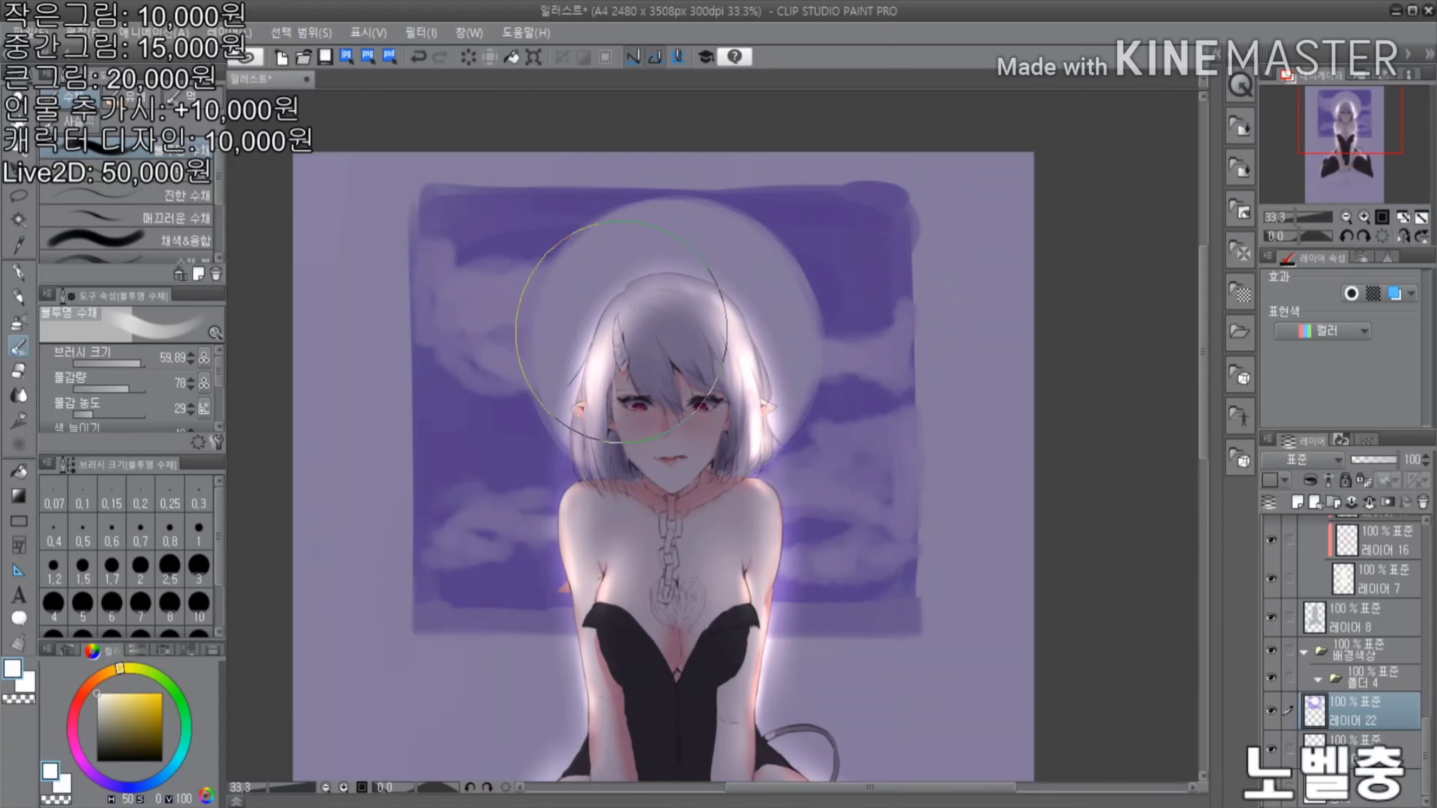
Erase the purple Multiply layer over the moon and clouds with the soft eraser so they shine, undoing one stray stroke
{"action": "left_click", "coordinate": [1369, 572]}
{"action": "left_click", "coordinate": [18, 371]}
{"action": "mouse_move", "coordinate": [622, 282]}
{"action": "left_mouse_down"}
{"action": "mouse_move", "coordinate": [674, 243]}
{"action": "mouse_move", "coordinate": [571, 401]}
{"action": "mouse_move", "coordinate": [820, 351]}
{"action": "mouse_move", "coordinate": [498, 339]}
{"action": "mouse_move", "coordinate": [471, 498]}
{"action": "left_mouse_up"}
{"action": "key", "text": "ctrl+z"}
{"action": "scroll", "coordinate": [471, 498], "scroll_direction": "down", "scroll_amount": 3}
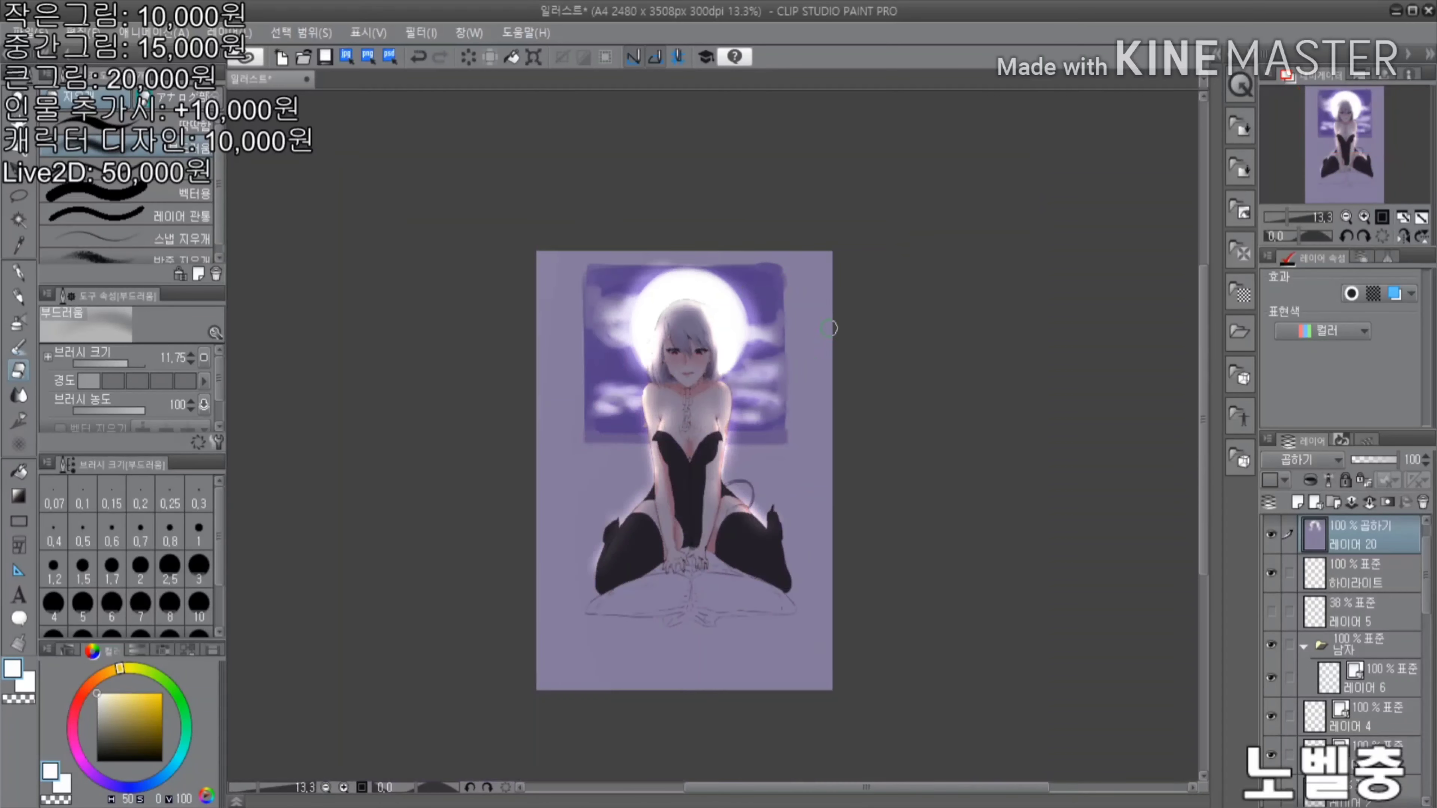
{"action": "scroll", "coordinate": [1120, 513], "scroll_direction": "up", "scroll_amount": 5}
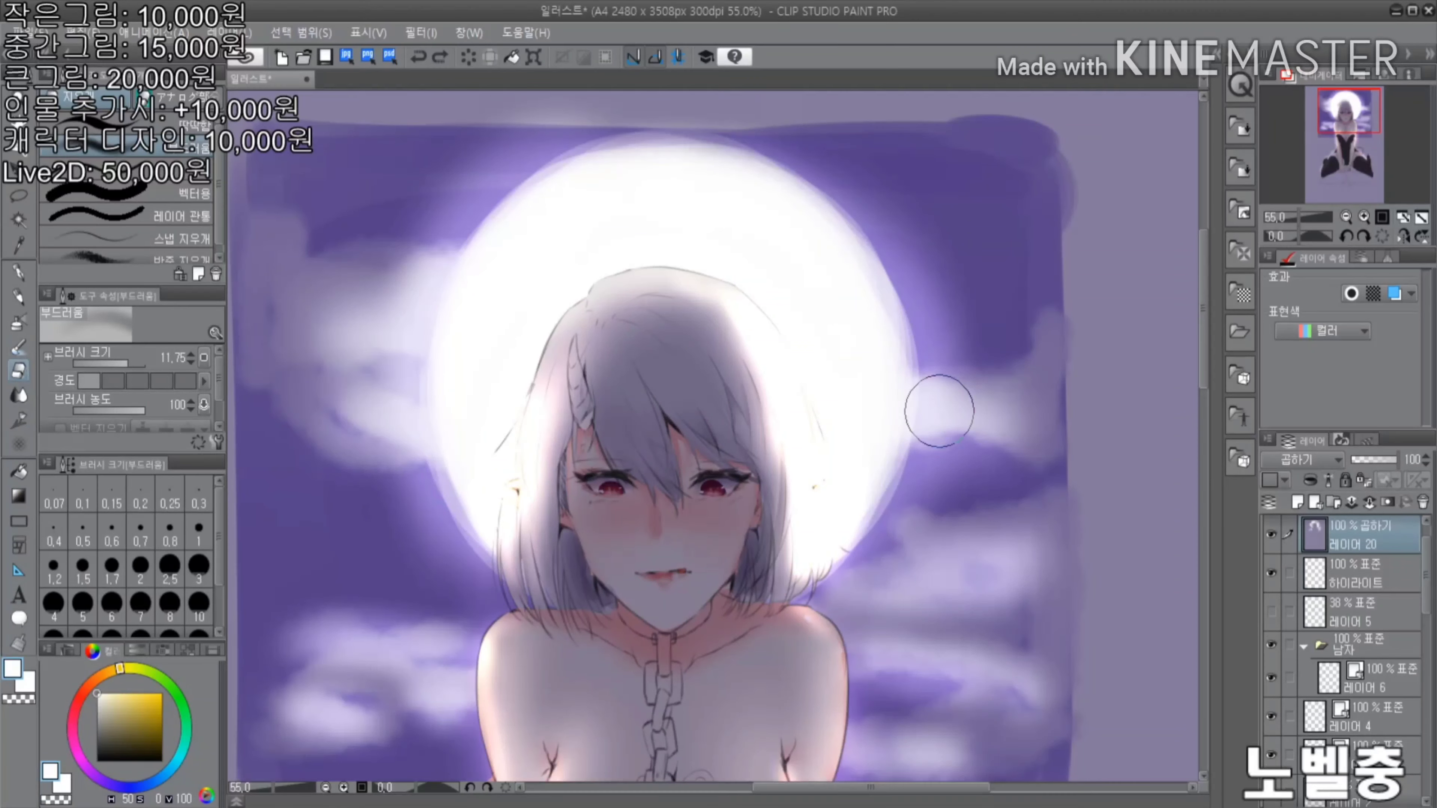
Airbrush sampled greyish purple back over the moon-side edge of the character's hair on the Multiply layer
{"action": "scroll", "coordinate": [940, 411], "scroll_direction": "up", "scroll_amount": 1}
{"action": "left_click", "coordinate": [1101, 407], "text": "alt"}
{"action": "key", "text": "b"}
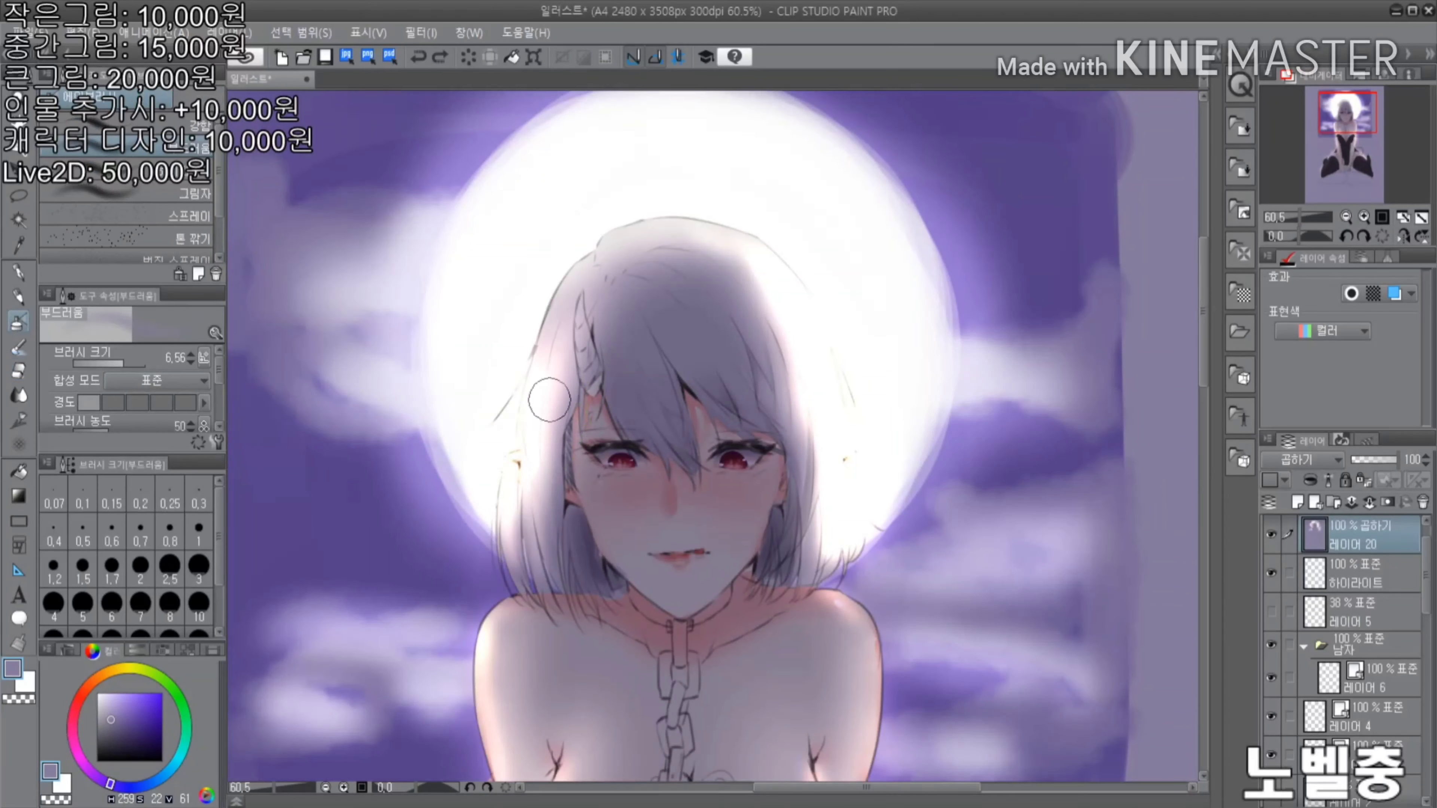
{"action": "left_click_drag", "start_coordinate": [818, 449], "coordinate": [796, 218]}
{"action": "scroll", "coordinate": [937, 399], "scroll_direction": "down", "scroll_amount": 10}
{"action": "scroll", "coordinate": [1375, 716], "scroll_direction": "down", "scroll_amount": 6}
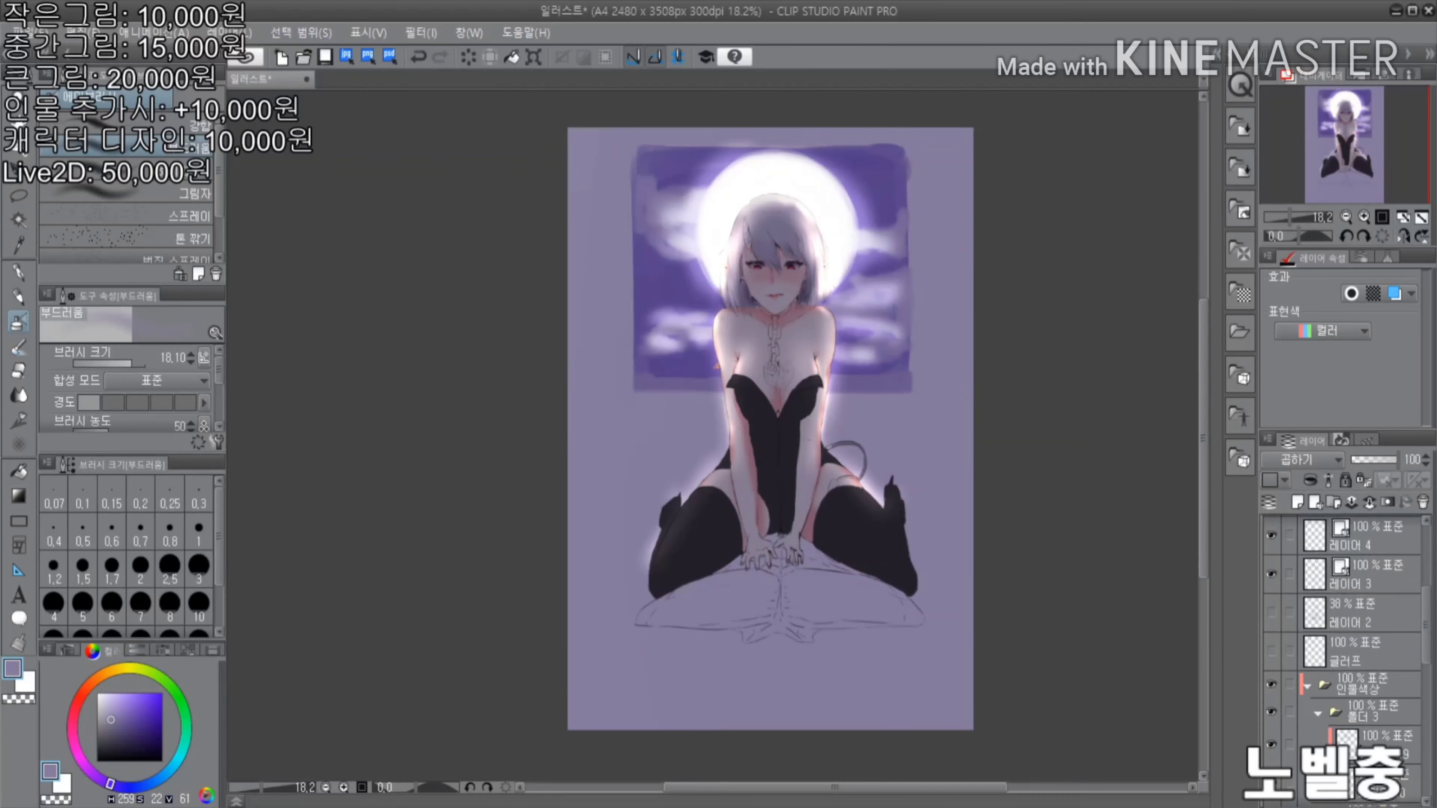
Select the sky layer 레이어 22, checking it by toggling its visibility, and paint brown slanted window panels on both sides of the sky
{"action": "scroll", "coordinate": [1364, 669], "scroll_direction": "down", "scroll_amount": 2}
{"action": "left_click", "coordinate": [1312, 711]}
{"action": "left_click", "coordinate": [1271, 711]}
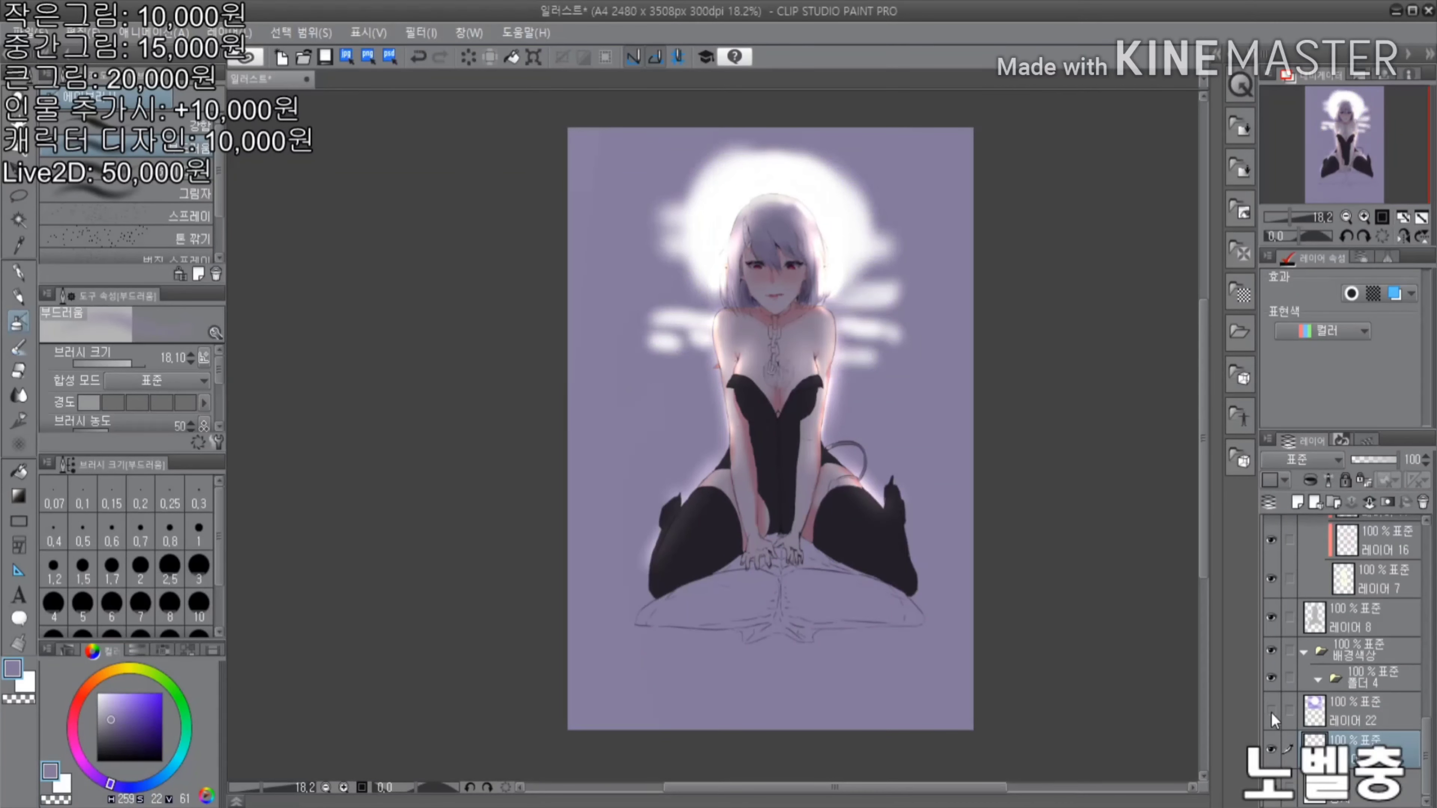
{"action": "left_click", "coordinate": [1271, 711]}
{"action": "scroll", "coordinate": [799, 288], "scroll_direction": "up", "scroll_amount": 3}
{"action": "scroll", "coordinate": [761, 283], "scroll_direction": "down", "scroll_amount": 2}
{"action": "scroll", "coordinate": [741, 266], "scroll_direction": "up", "scroll_amount": 1}
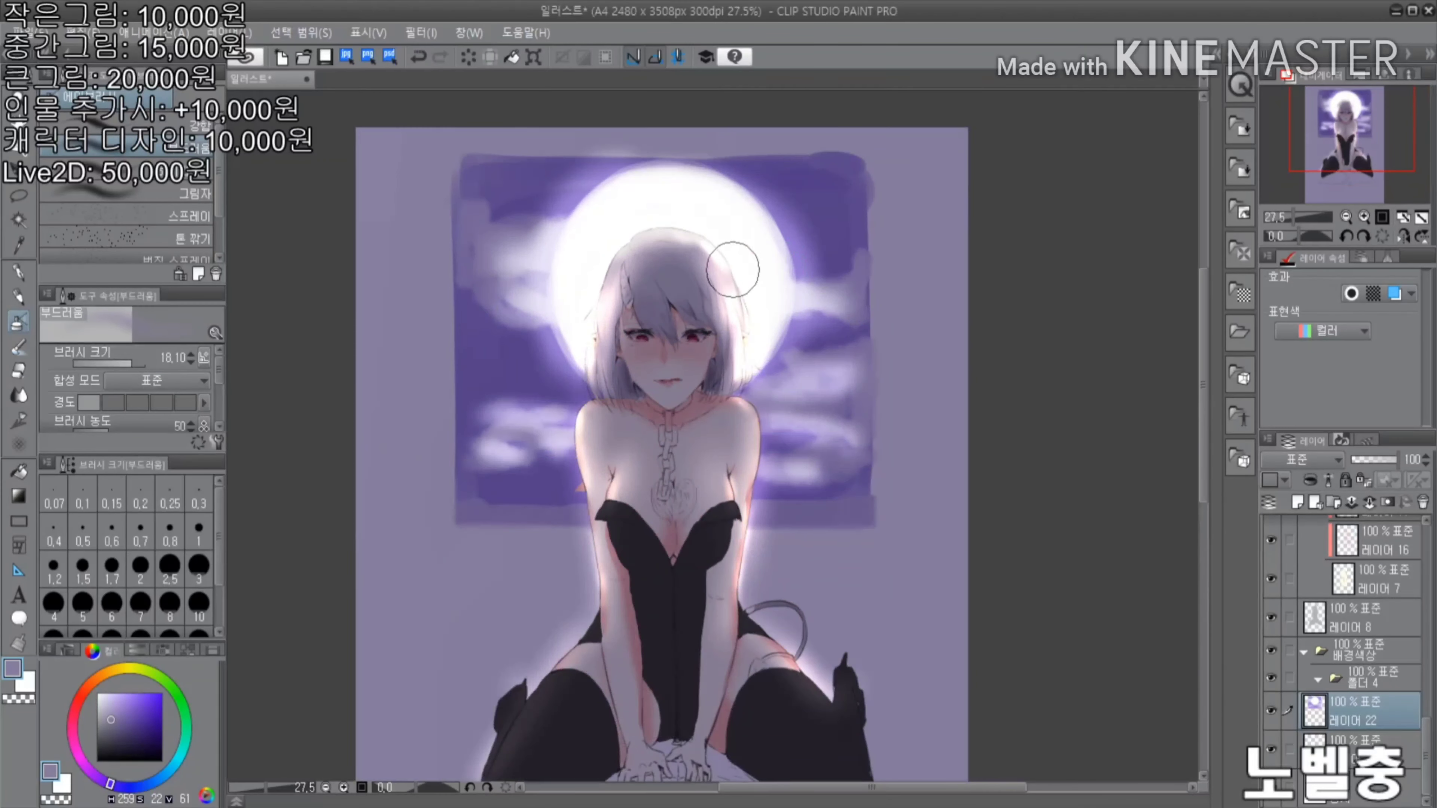
{"action": "key", "text": "b"}
{"action": "mouse_move", "coordinate": [398, 179]}
{"action": "left_mouse_down"}
{"action": "mouse_move", "coordinate": [362, 577]}
{"action": "mouse_move", "coordinate": [427, 199]}
{"action": "mouse_move", "coordinate": [438, 333]}
{"action": "mouse_move", "coordinate": [369, 331]}
{"action": "mouse_move", "coordinate": [362, 204]}
{"action": "left_mouse_up"}
{"action": "mouse_move", "coordinate": [865, 170]}
{"action": "left_mouse_down"}
{"action": "mouse_move", "coordinate": [866, 453]}
{"action": "mouse_move", "coordinate": [905, 219]}
{"action": "mouse_move", "coordinate": [928, 210]}
{"action": "mouse_move", "coordinate": [886, 513]}
{"action": "mouse_move", "coordinate": [917, 589]}
{"action": "left_mouse_up"}
{"action": "key", "text": "e"}
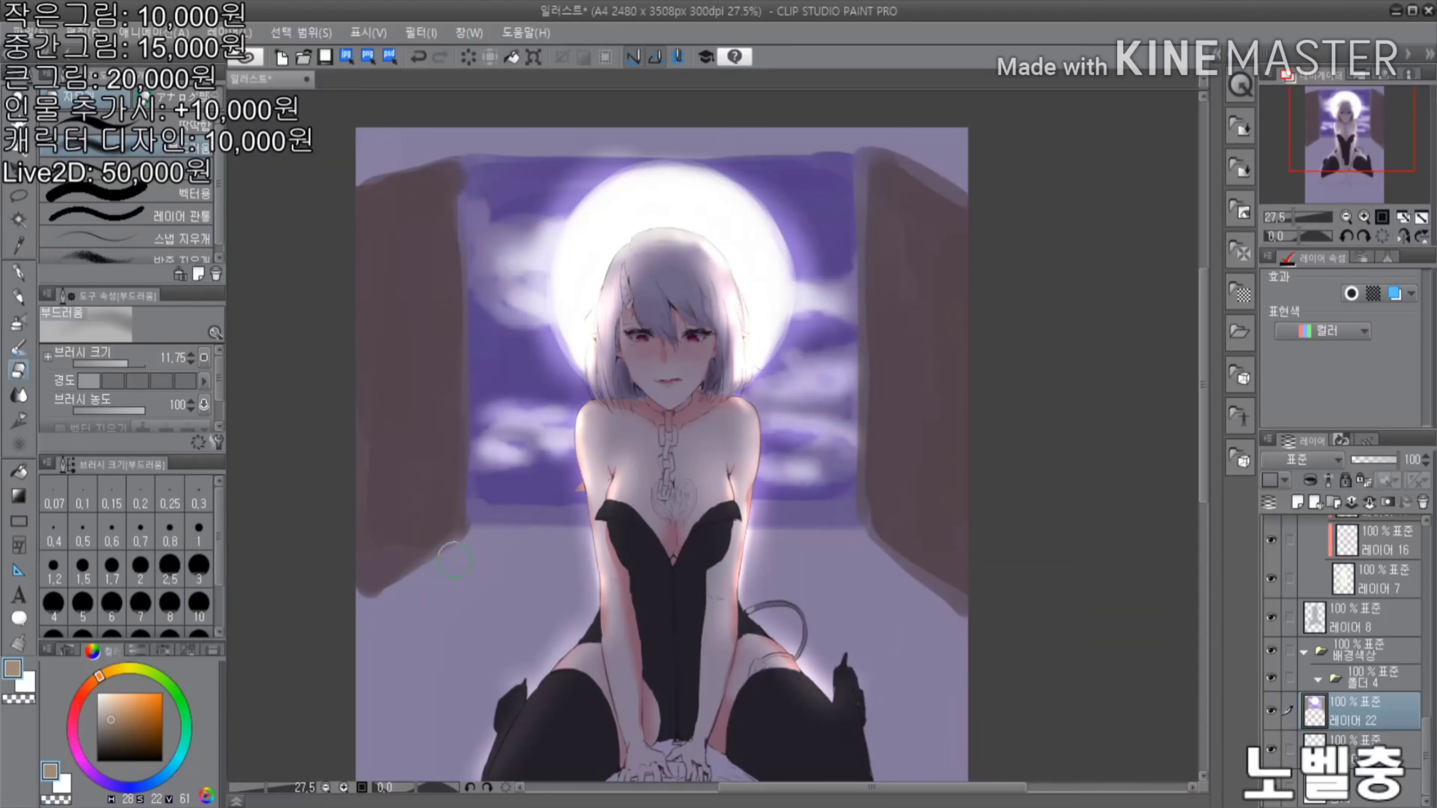
Touch up the sky edge and upper clouds beside the brown panel with sampled purples, using the 불투명 수채 and 번짐 가장자리 수채 brushes
{"action": "key", "text": "b"}
{"action": "left_click", "coordinate": [461, 183], "text": "alt"}
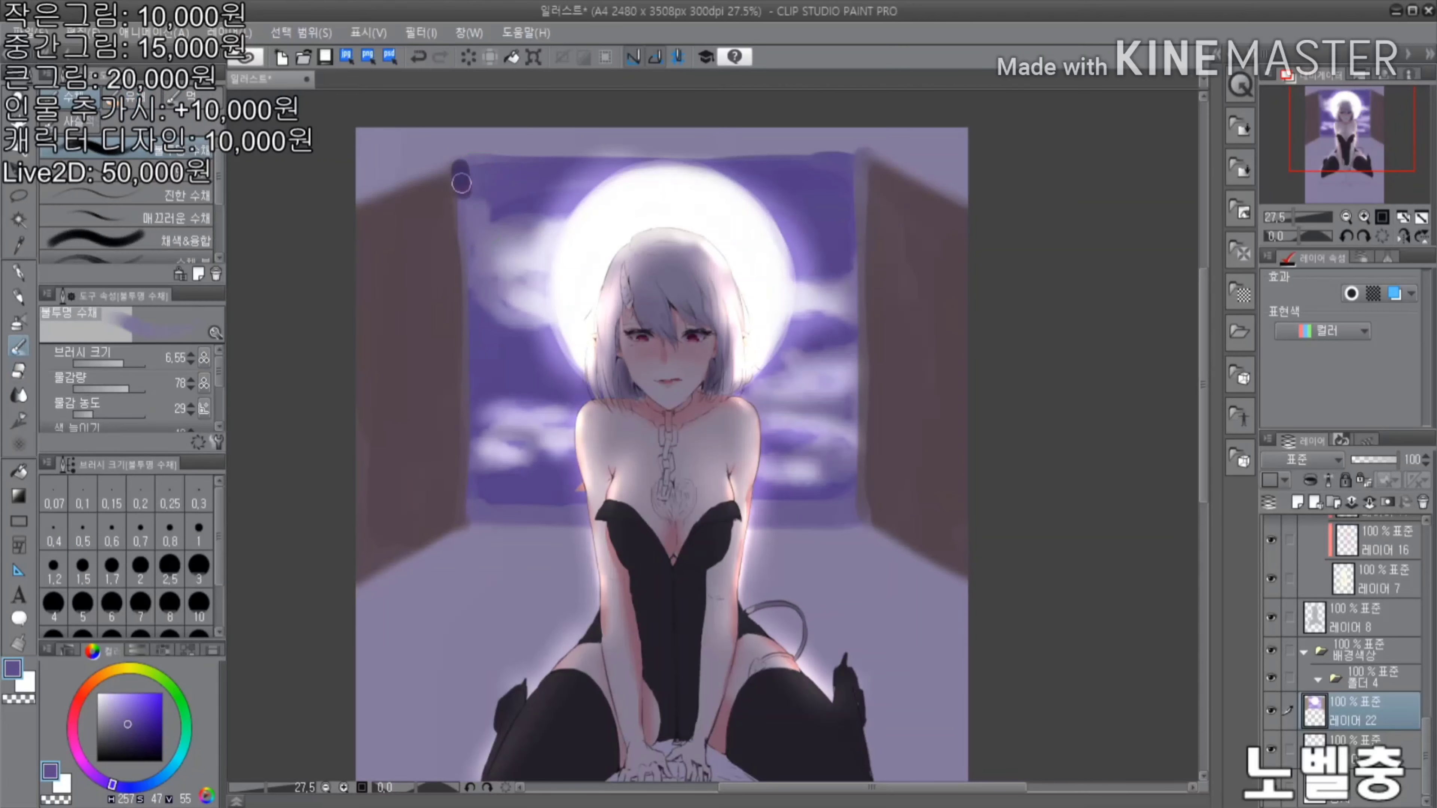
{"action": "key", "text": "period"}
{"action": "left_click", "coordinate": [530, 233], "text": "alt"}
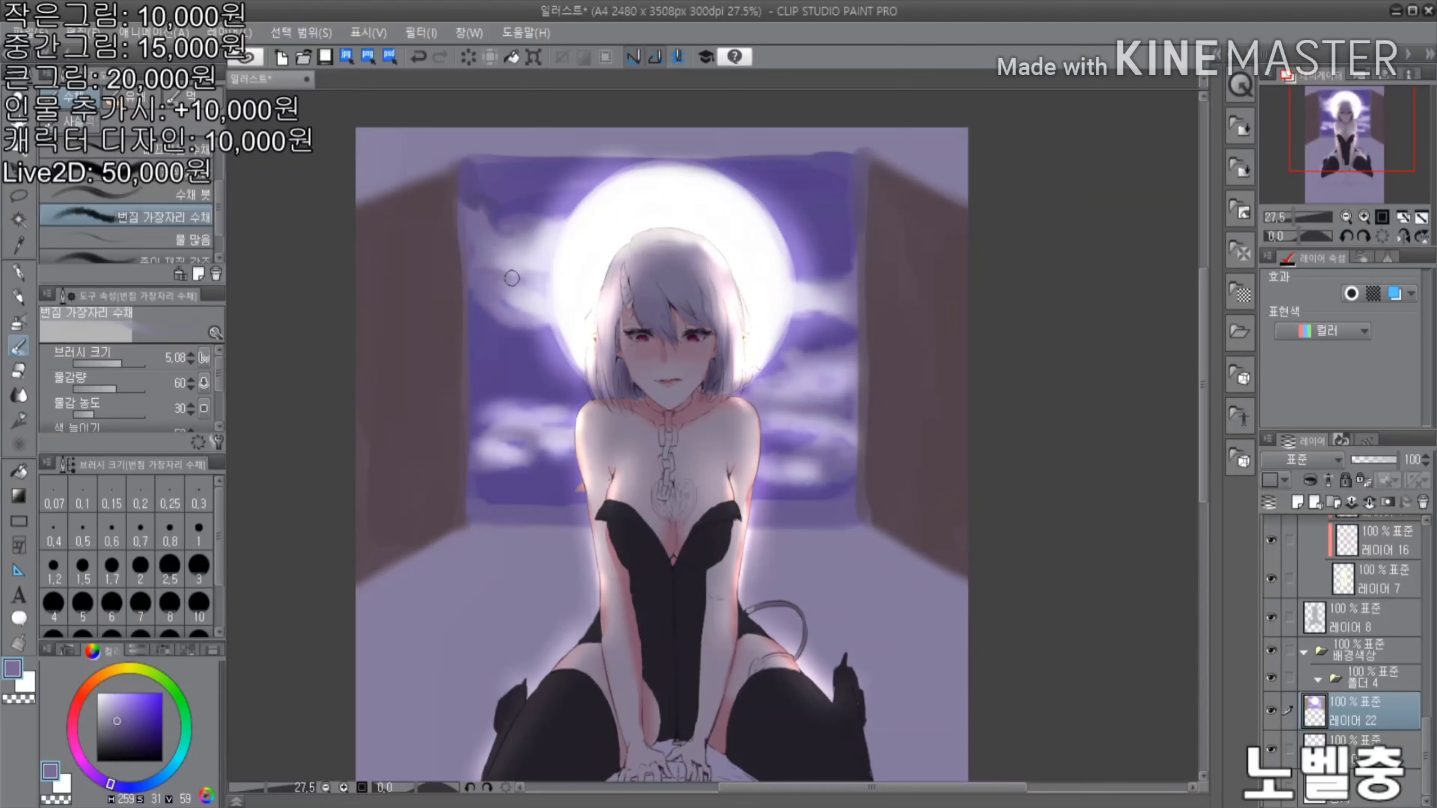
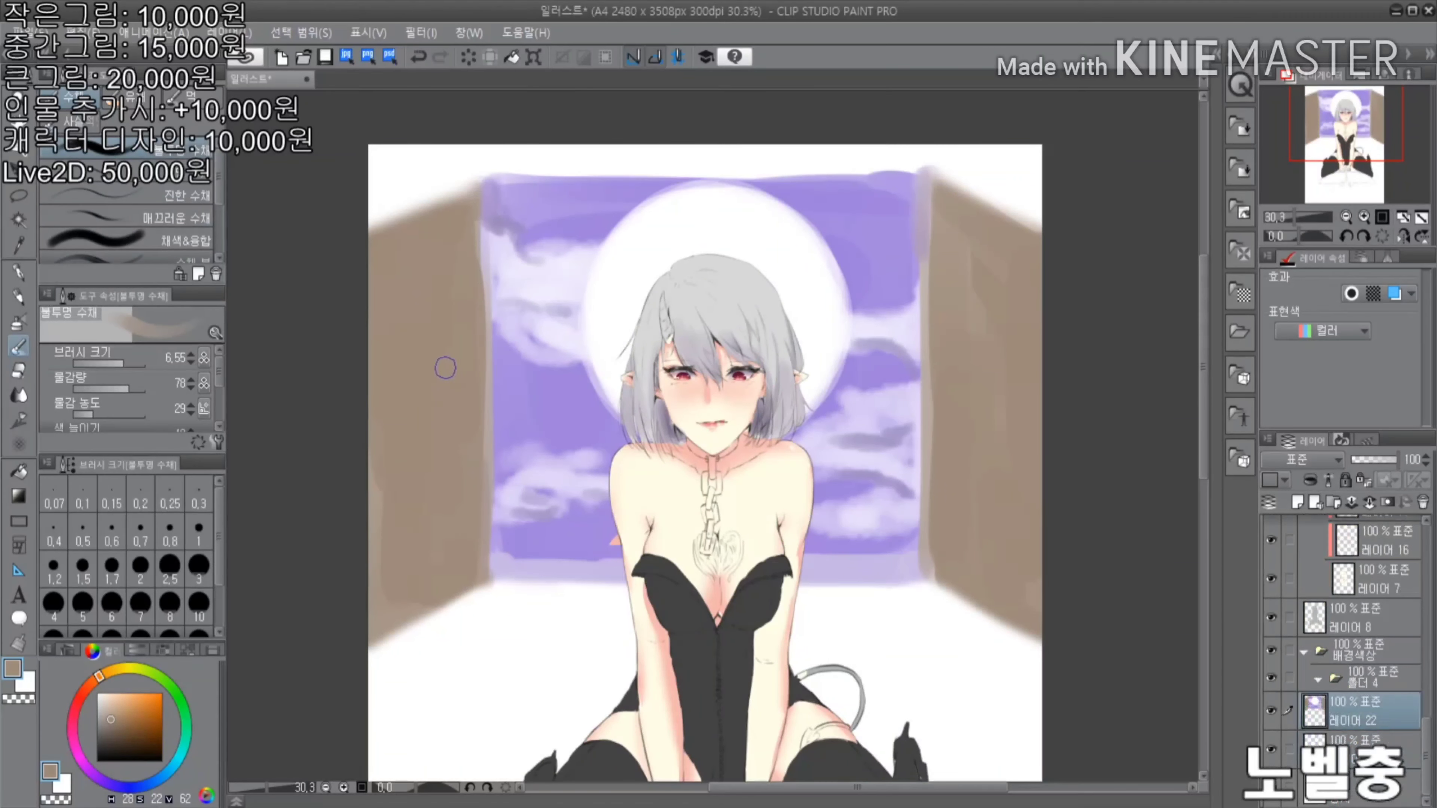
Shade both brown window panels, adding darker brown along their upper and inner edges with the 6.55 불투명 수채 brush
{"action": "mouse_move", "coordinate": [449, 213]}
{"action": "left_mouse_down"}
{"action": "mouse_move", "coordinate": [470, 371]}
{"action": "mouse_move", "coordinate": [478, 191]}
{"action": "mouse_move", "coordinate": [482, 525]}
{"action": "mouse_move", "coordinate": [923, 520]}
{"action": "mouse_move", "coordinate": [936, 202]}
{"action": "mouse_move", "coordinate": [1056, 254]}
{"action": "left_mouse_up"}
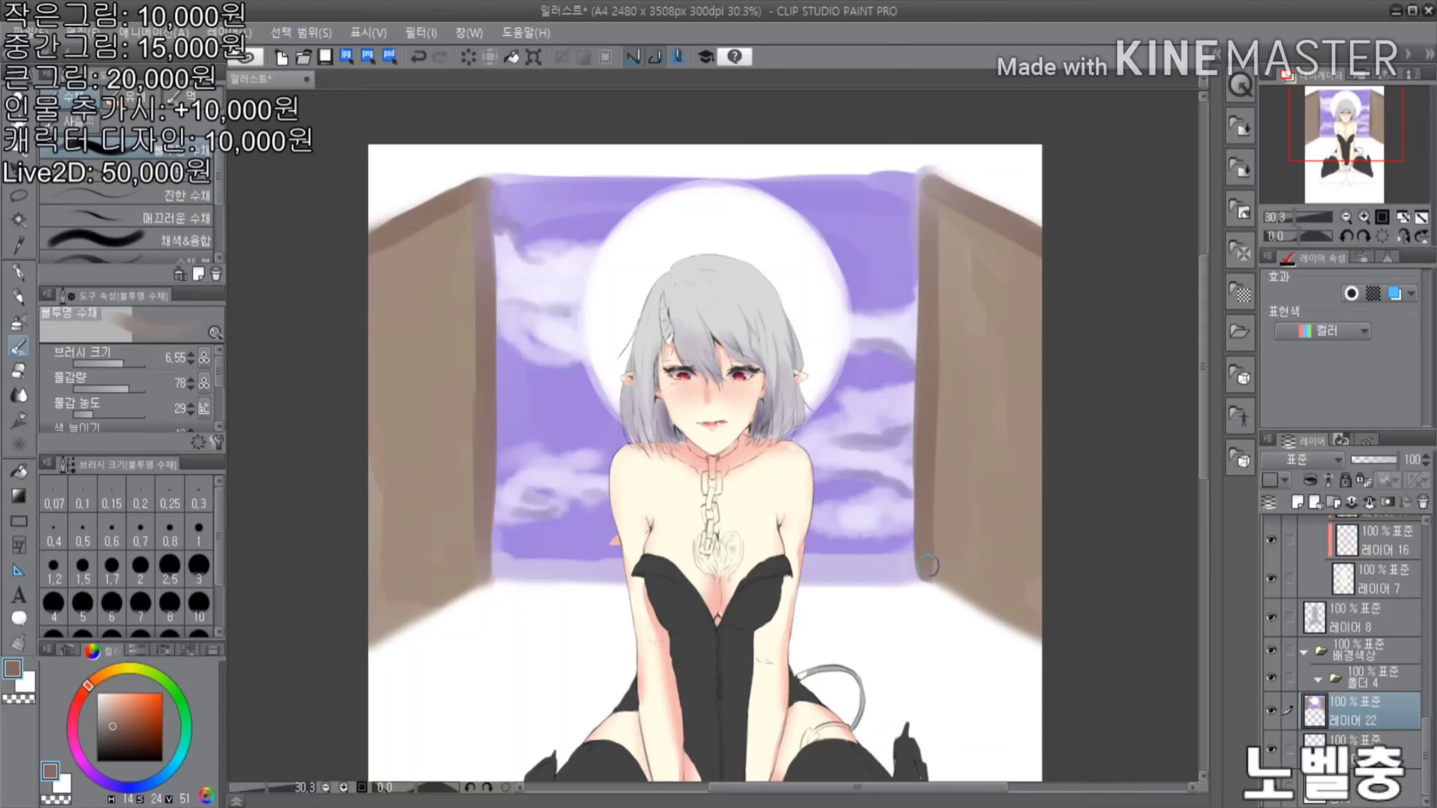
{"action": "left_click", "coordinate": [435, 284], "text": "alt"}
{"action": "left_click_drag", "start_coordinate": [483, 254], "coordinate": [482, 561]}
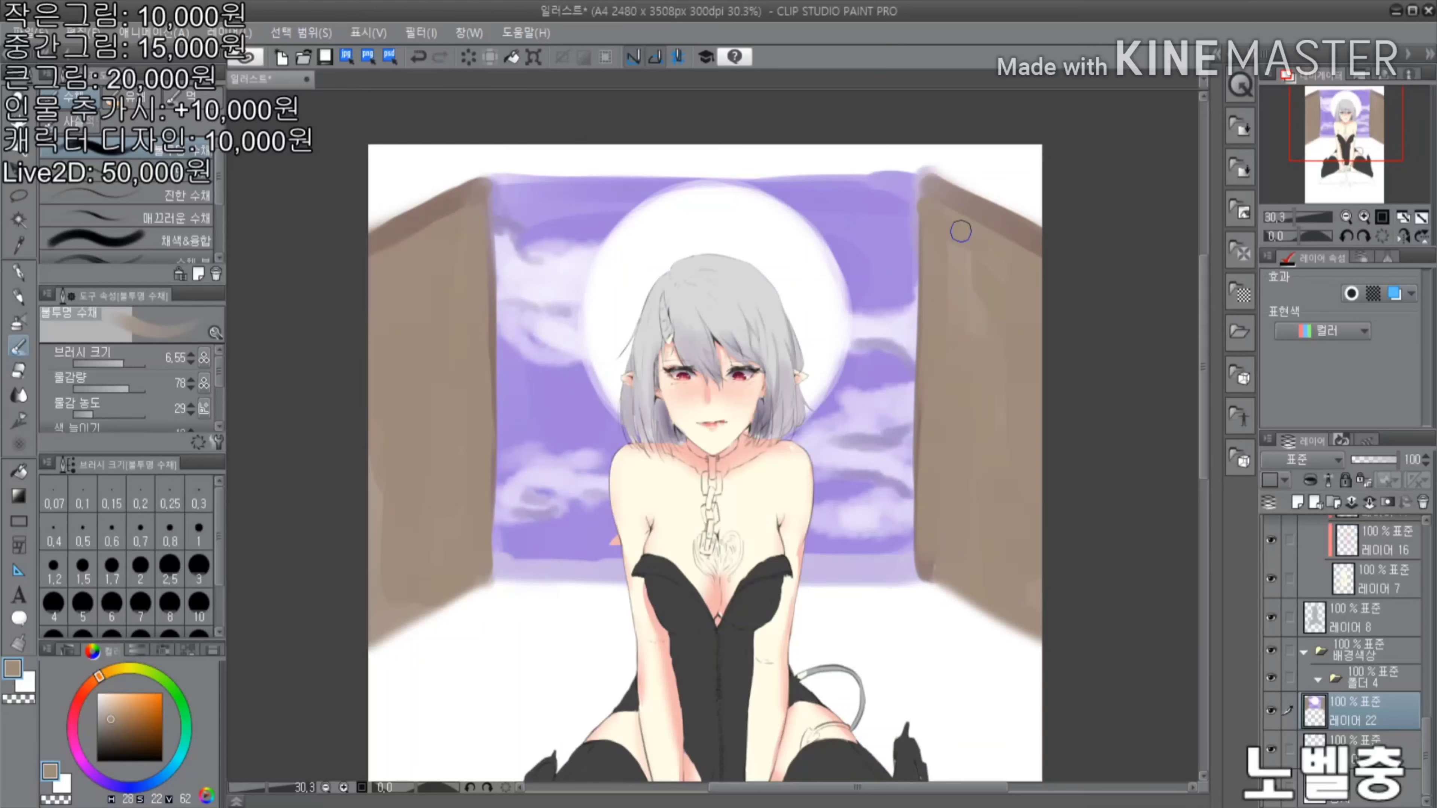
Erase the inside of both brown panels with the soft eraser so only open window frames are left, undoing one stroke
{"action": "key", "text": "e"}
{"action": "mouse_move", "coordinate": [371, 280]}
{"action": "left_mouse_down"}
{"action": "mouse_move", "coordinate": [471, 232]}
{"action": "mouse_move", "coordinate": [478, 368]}
{"action": "left_mouse_up"}
{"action": "left_click_drag", "start_coordinate": [474, 249], "coordinate": [478, 451]}
{"action": "key", "text": "ctrl+z"}
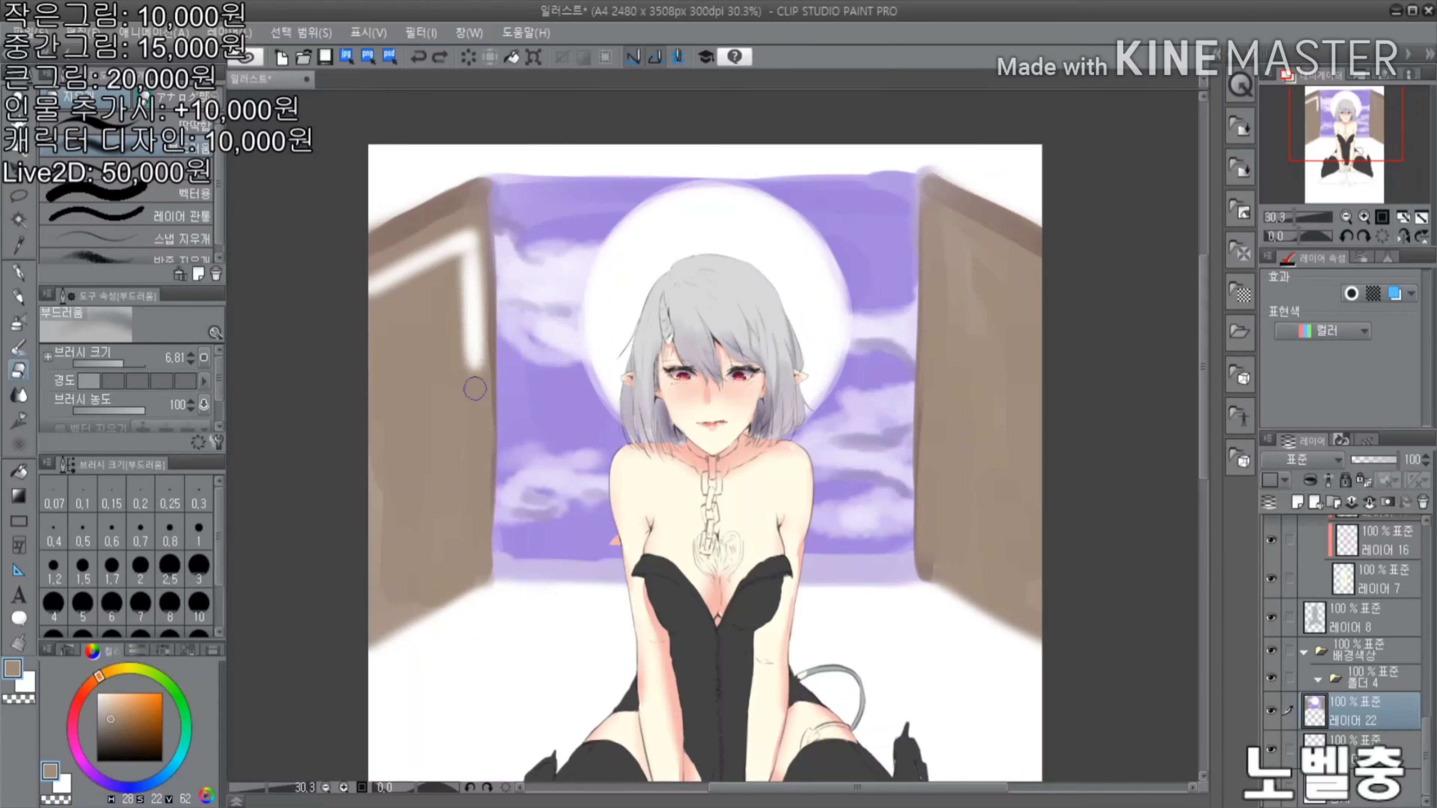
{"action": "mouse_move", "coordinate": [476, 388]}
{"action": "left_mouse_down"}
{"action": "mouse_move", "coordinate": [466, 567]}
{"action": "mouse_move", "coordinate": [408, 552]}
{"action": "mouse_move", "coordinate": [439, 283]}
{"action": "mouse_move", "coordinate": [430, 509]}
{"action": "left_mouse_up"}
{"action": "scroll", "coordinate": [608, 363], "scroll_direction": "down", "scroll_amount": 3}
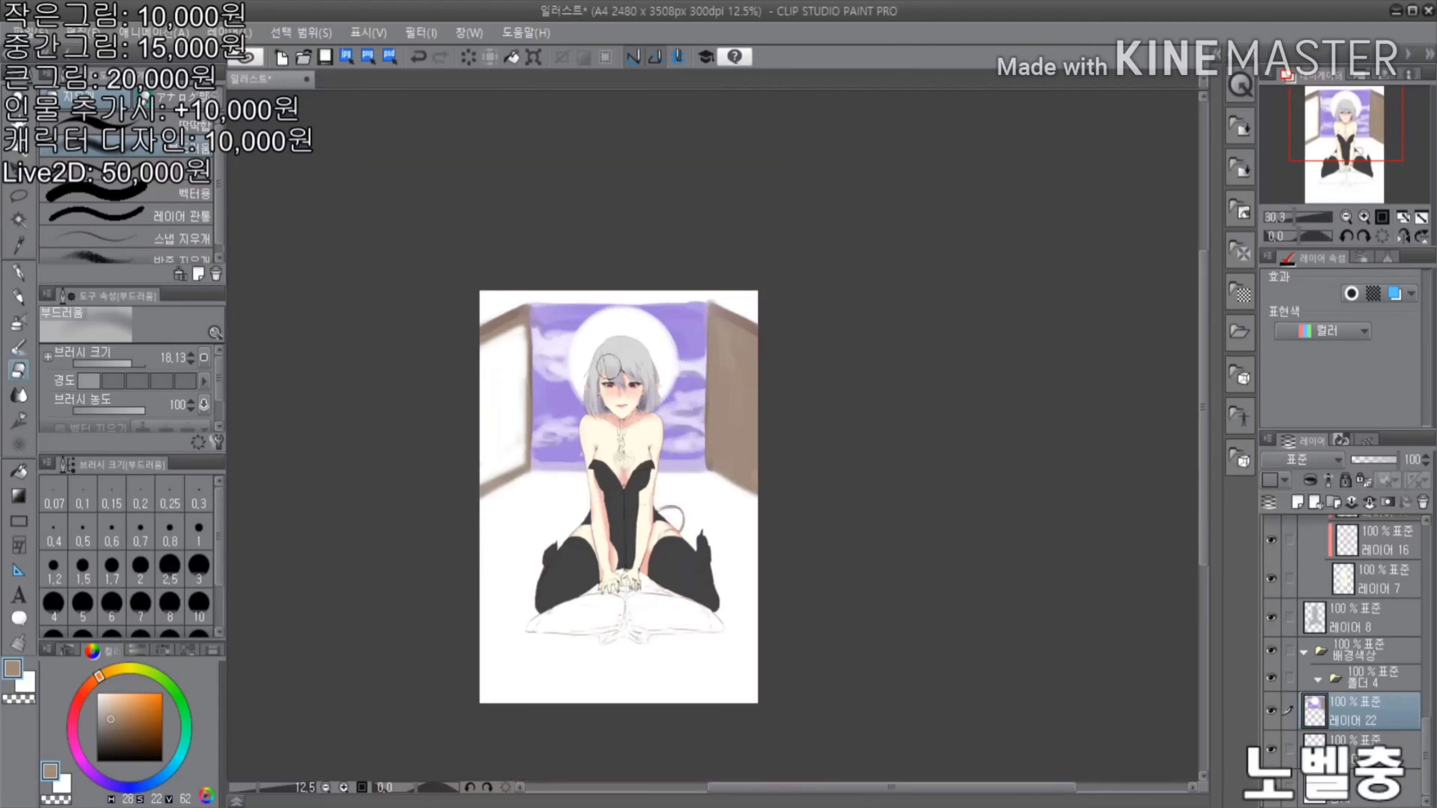
{"action": "scroll", "coordinate": [757, 415], "scroll_direction": "up", "scroll_amount": 4}
{"action": "left_click_drag", "start_coordinate": [747, 255], "coordinate": [738, 513]}
{"action": "left_click_drag", "start_coordinate": [659, 210], "coordinate": [654, 329]}
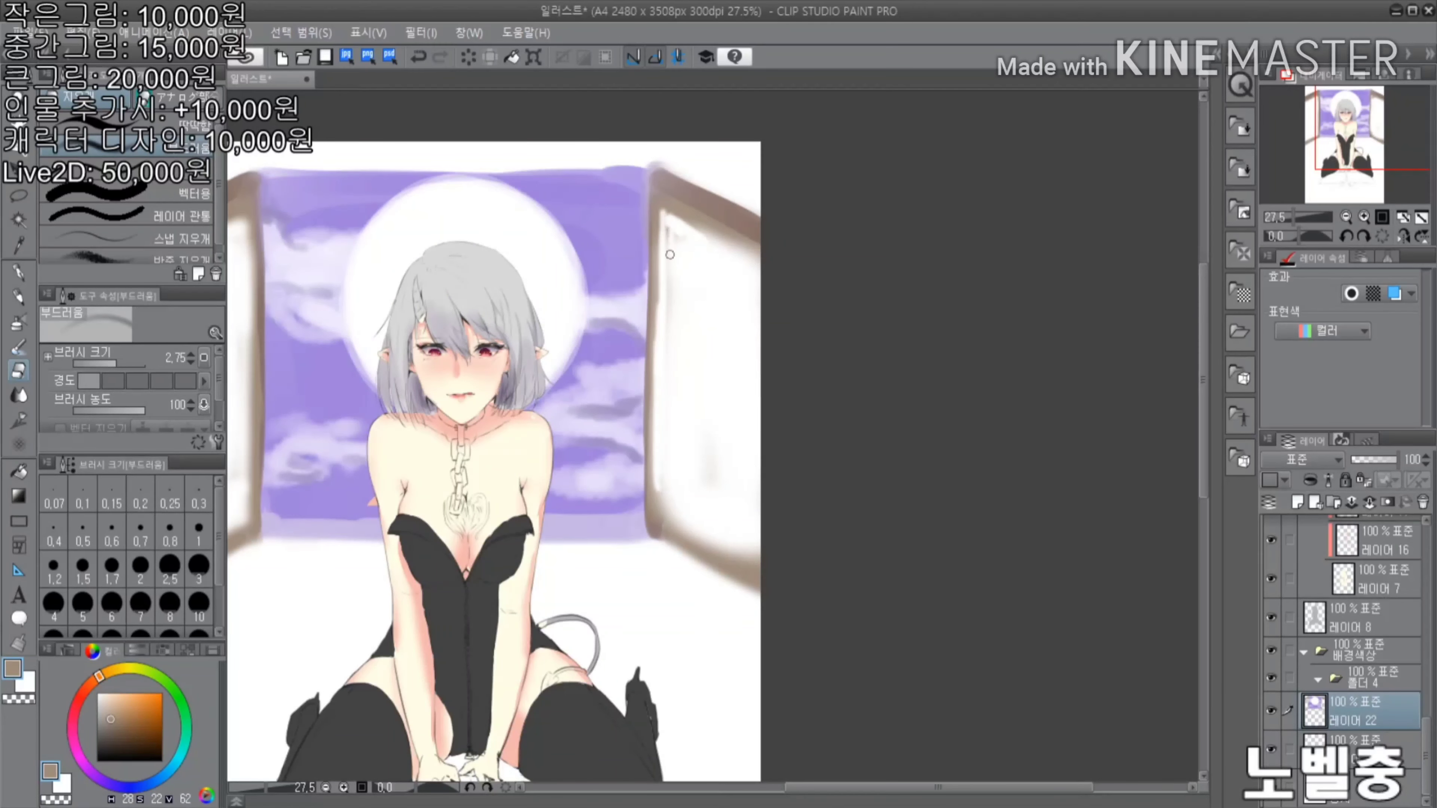
Define the edges of both window frames in reddish brown with the 2.96 연한 연필 pencil
{"action": "scroll", "coordinate": [918, 295], "scroll_direction": "down", "scroll_amount": 2}
{"action": "scroll", "coordinate": [622, 362], "scroll_direction": "up", "scroll_amount": 3}
{"action": "key", "text": "p"}
{"action": "left_click_drag", "start_coordinate": [439, 226], "coordinate": [445, 380]}
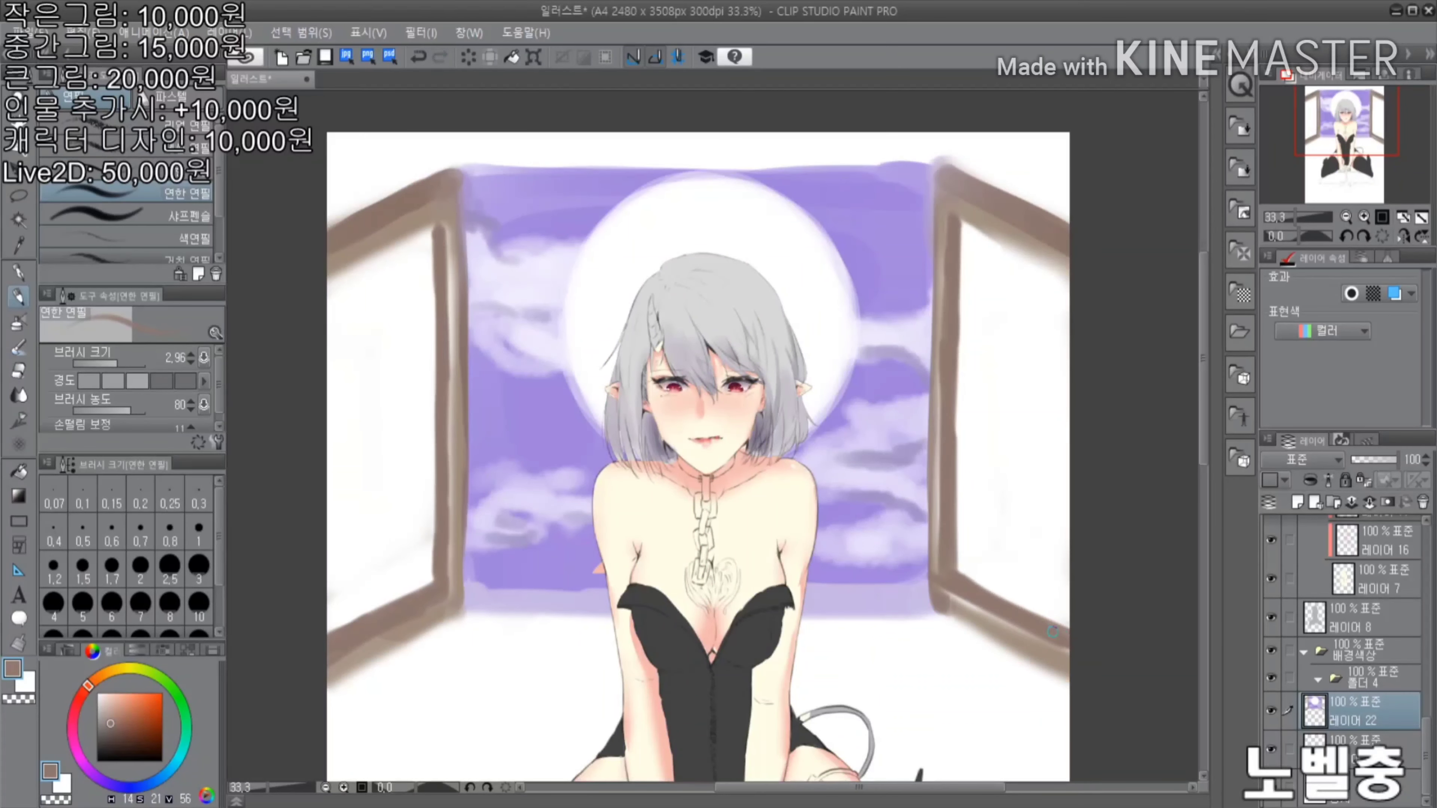
{"action": "scroll", "coordinate": [973, 331], "scroll_direction": "down", "scroll_amount": 4}
{"action": "scroll", "coordinate": [851, 407], "scroll_direction": "up", "scroll_amount": 4}
Paint a light grey windowsill with a darker grey lower edge along the bottom of the sky, using the 연한 연필 pencil
{"action": "left_click", "coordinate": [106, 715]}
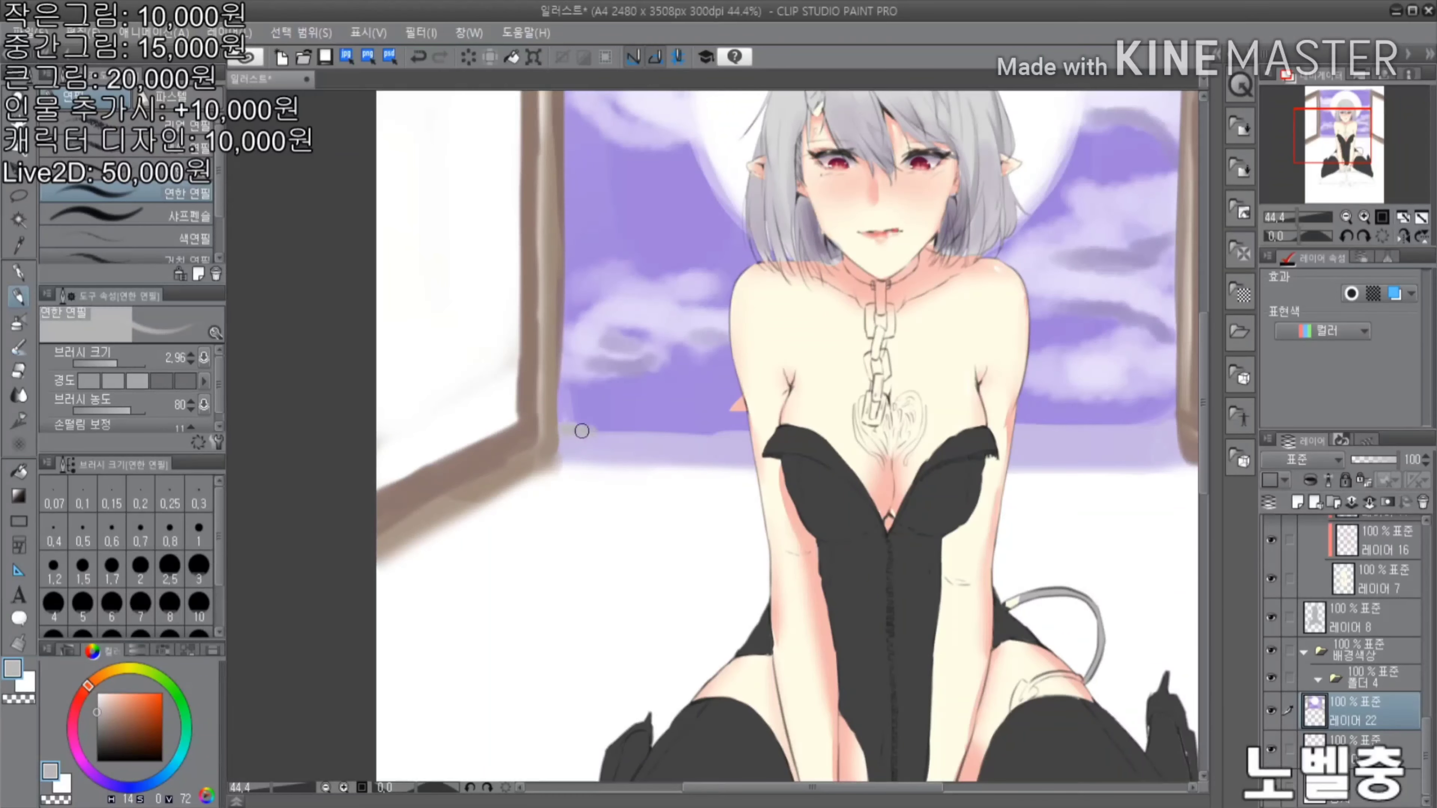
{"action": "left_click_drag", "start_coordinate": [568, 445], "coordinate": [1188, 447]}
{"action": "scroll", "coordinate": [1075, 447], "scroll_direction": "down", "scroll_amount": 3}
{"action": "scroll", "coordinate": [905, 453], "scroll_direction": "up", "scroll_amount": 2}
{"action": "left_click", "coordinate": [100, 714]}
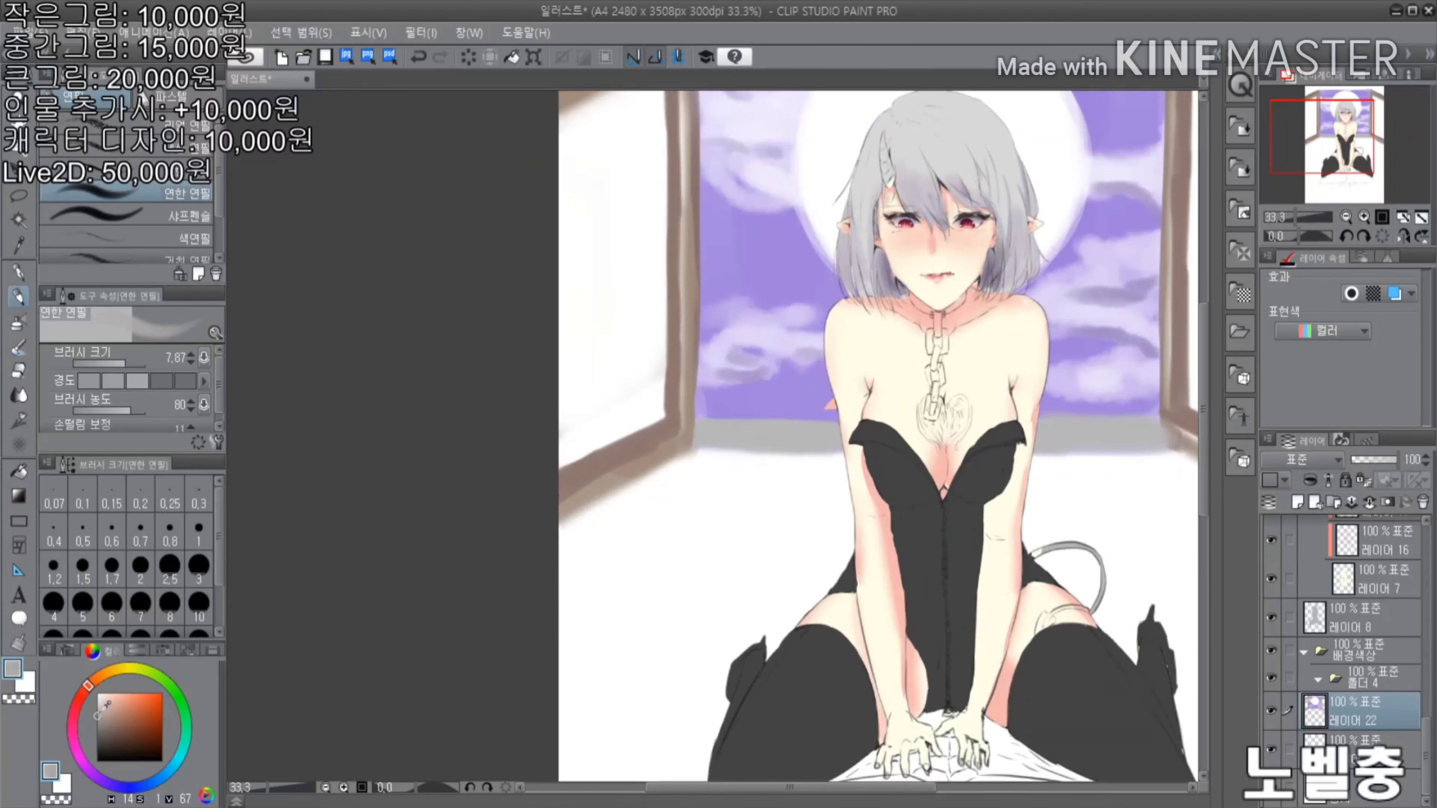
{"action": "scroll", "coordinate": [860, 431], "scroll_direction": "up", "scroll_amount": 2}
{"action": "mouse_move", "coordinate": [317, 450]}
{"action": "left_mouse_down"}
{"action": "mouse_move", "coordinate": [946, 459]}
{"action": "mouse_move", "coordinate": [1018, 460]}
{"action": "left_mouse_up"}
{"action": "scroll", "coordinate": [1018, 459], "scroll_direction": "down", "scroll_amount": 3}
{"action": "scroll", "coordinate": [668, 458], "scroll_direction": "up", "scroll_amount": 2}
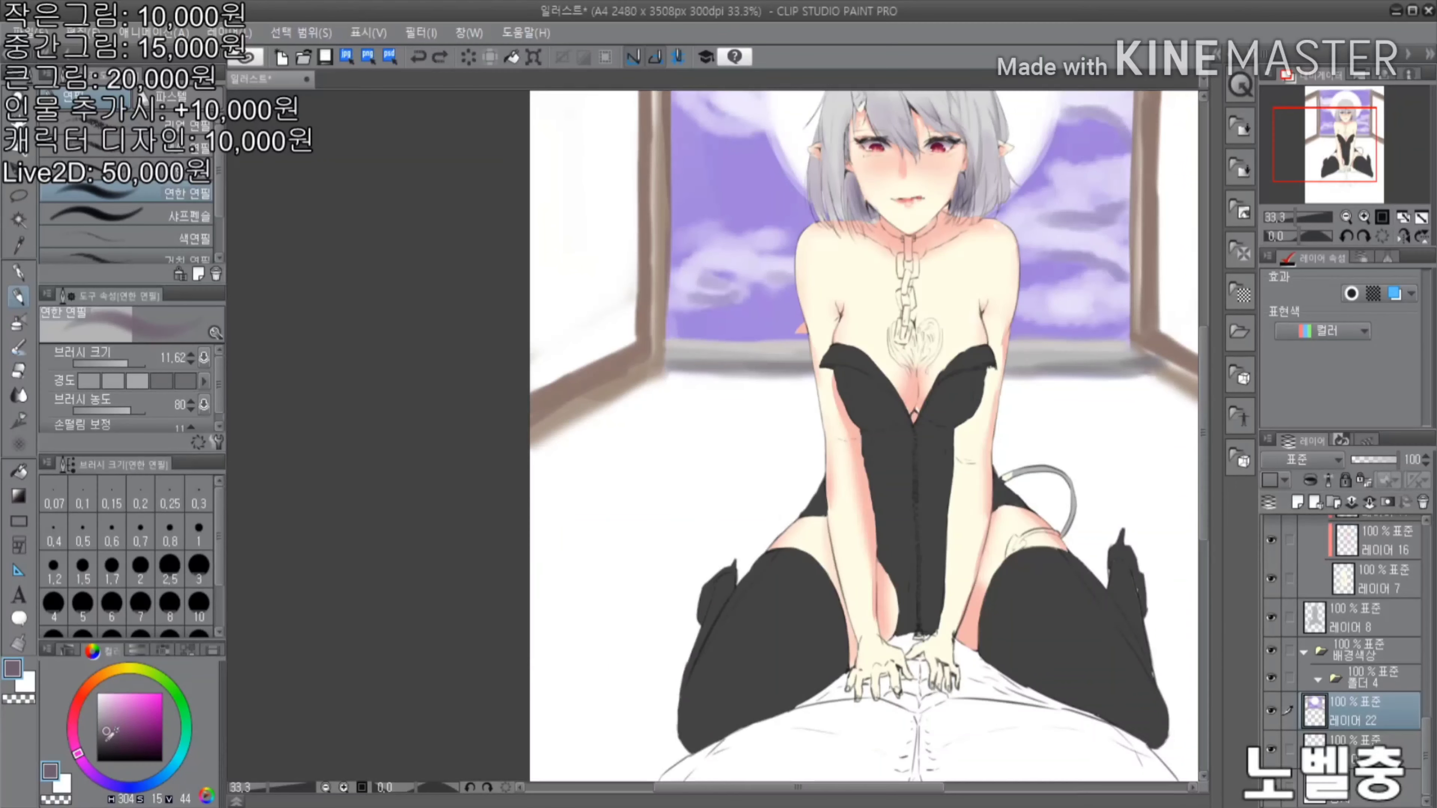
Fill the wall below the window with sampled greyish purple on the layer beneath the sky, using a large 연한 연필 pencil
{"action": "left_click", "coordinate": [667, 385], "text": "alt"}
{"action": "key", "text": "alt+bracketleft"}
{"action": "scroll", "coordinate": [622, 484], "scroll_direction": "down", "scroll_amount": 2}
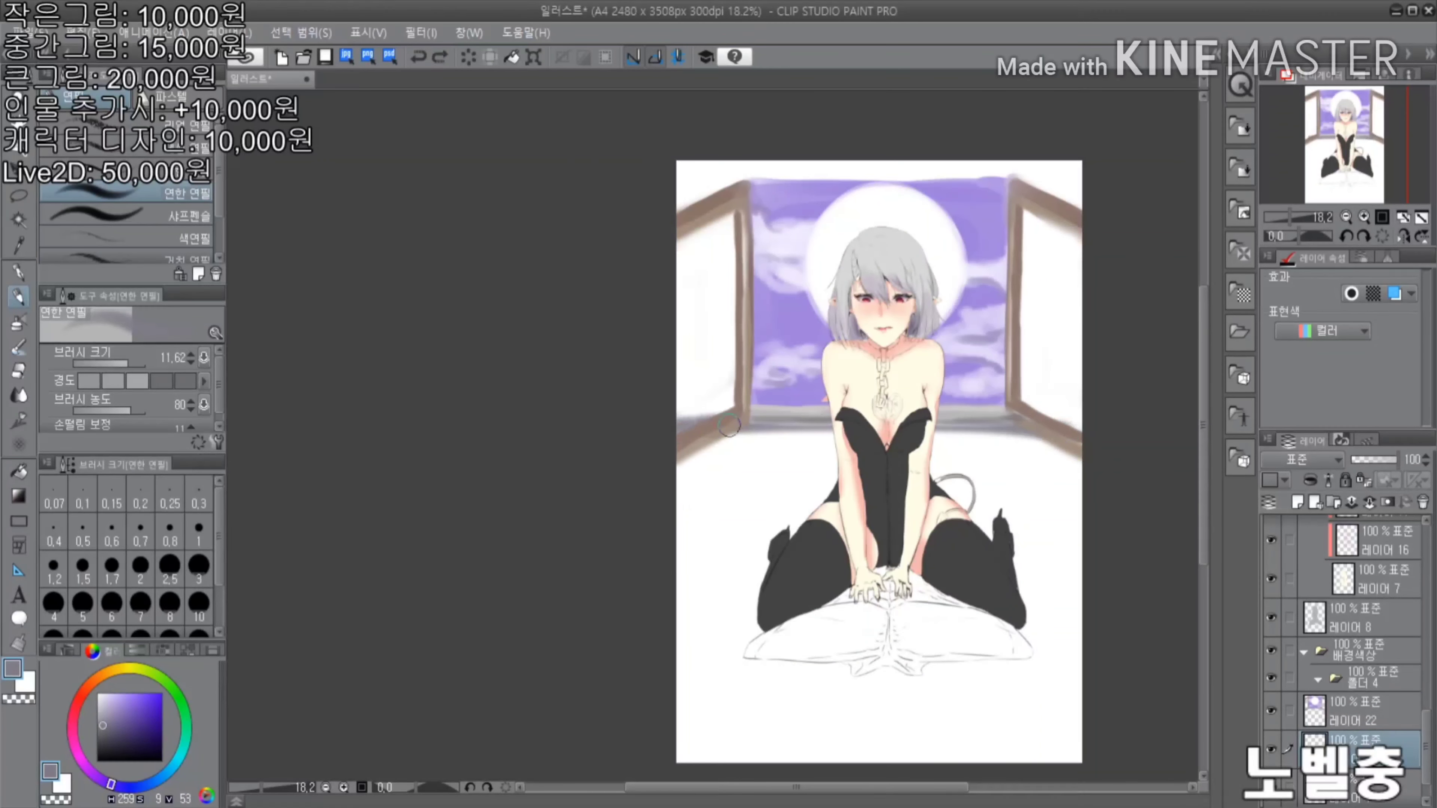
{"action": "mouse_move", "coordinate": [730, 424]}
{"action": "left_mouse_down"}
{"action": "mouse_move", "coordinate": [1053, 509]}
{"action": "mouse_move", "coordinate": [1064, 481]}
{"action": "mouse_move", "coordinate": [793, 510]}
{"action": "mouse_move", "coordinate": [1007, 521]}
{"action": "left_mouse_up"}
{"action": "scroll", "coordinate": [1100, 357], "scroll_direction": "up", "scroll_amount": 1}
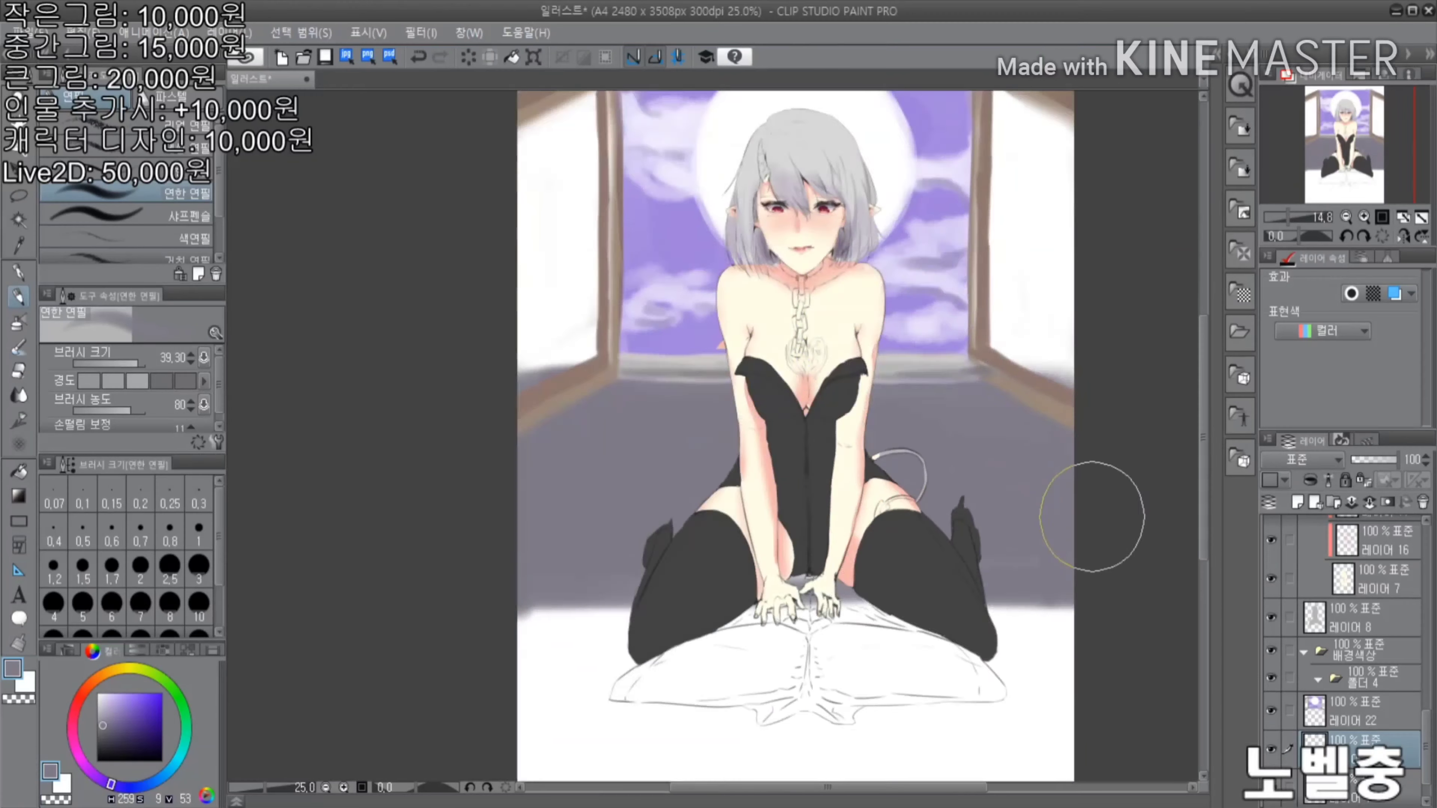
{"action": "key", "text": "e"}
{"action": "scroll", "coordinate": [1097, 512], "scroll_direction": "down", "scroll_amount": 2}
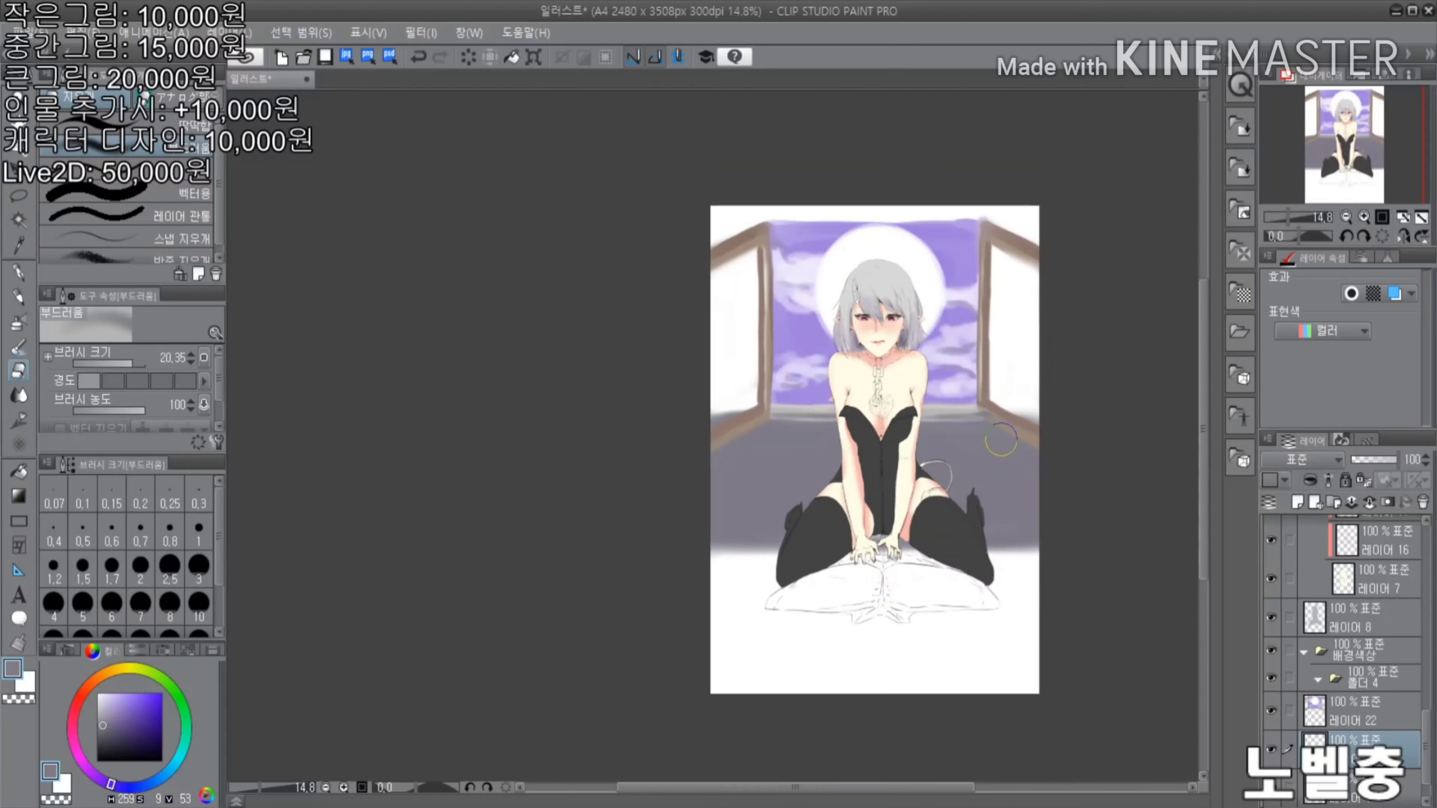
Paint greyish purple behind both window frames and across the top of the canvas on the layer below 레이어 23
{"action": "scroll", "coordinate": [1001, 439], "scroll_direction": "up", "scroll_amount": 2}
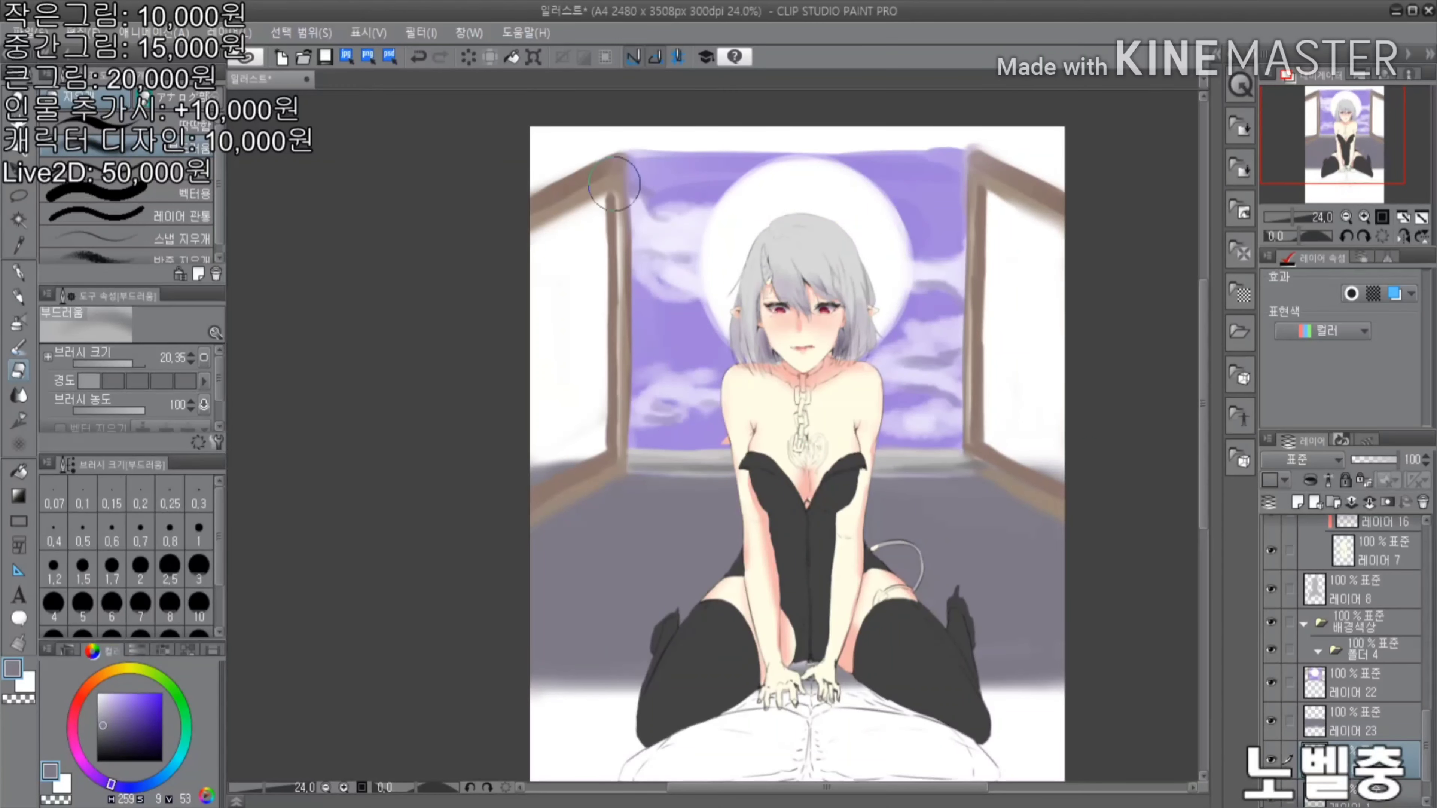
{"action": "key", "text": "b"}
{"action": "left_click_drag", "start_coordinate": [614, 183], "coordinate": [555, 453]}
{"action": "left_click_drag", "start_coordinate": [1018, 198], "coordinate": [1024, 464]}
{"action": "left_click_drag", "start_coordinate": [570, 135], "coordinate": [594, 141]}
{"action": "scroll", "coordinate": [1110, 409], "scroll_direction": "down", "scroll_amount": 1}
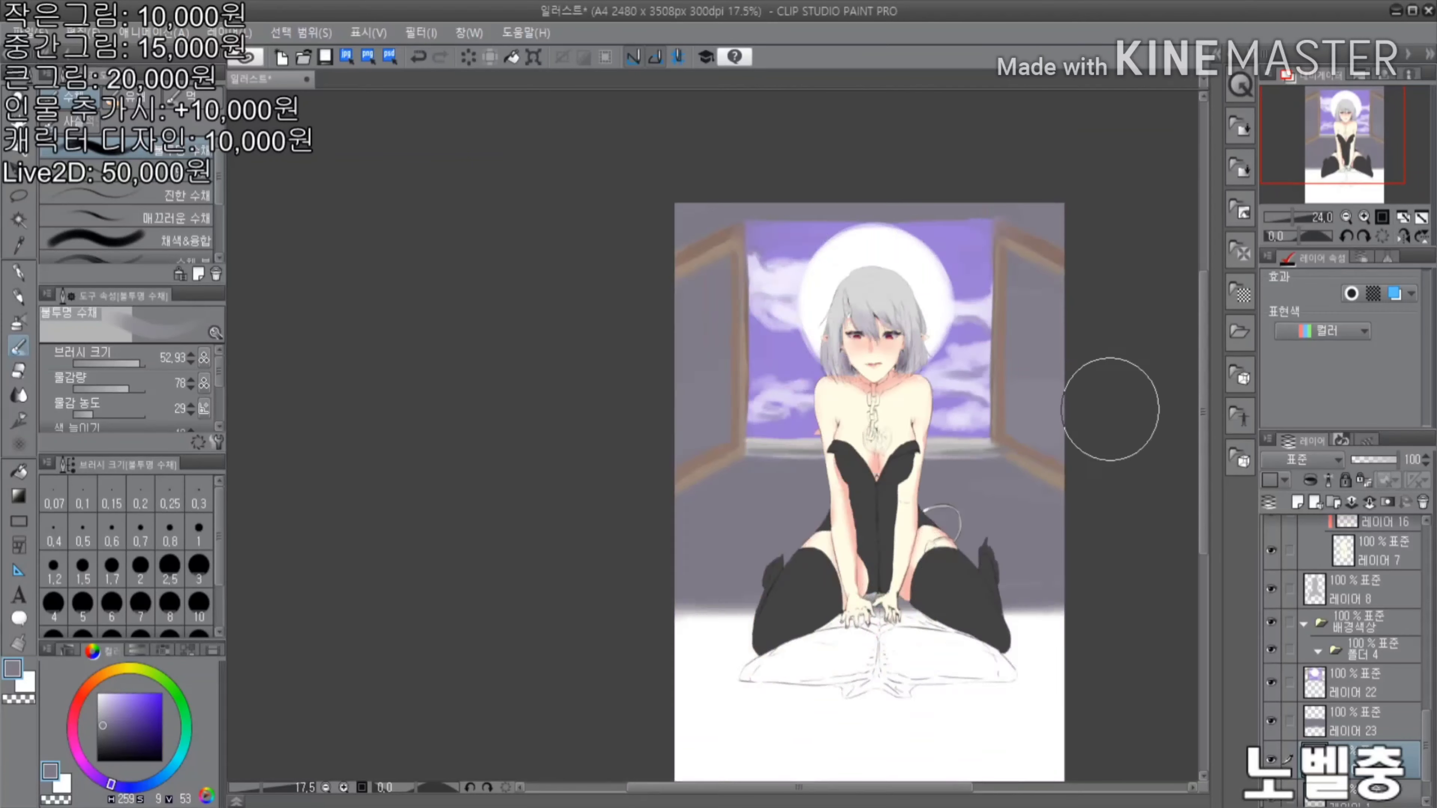
Paint darker vertical folds across the wall below the window on 레이어 23 with the 9.61 불투명 수채 brush
{"action": "scroll", "coordinate": [1110, 409], "scroll_direction": "up", "scroll_amount": 3}
{"action": "key", "text": "alt+bracketright"}
{"action": "mouse_move", "coordinate": [523, 498]}
{"action": "left_mouse_down"}
{"action": "mouse_move", "coordinate": [526, 770]}
{"action": "mouse_move", "coordinate": [566, 770]}
{"action": "left_mouse_up"}
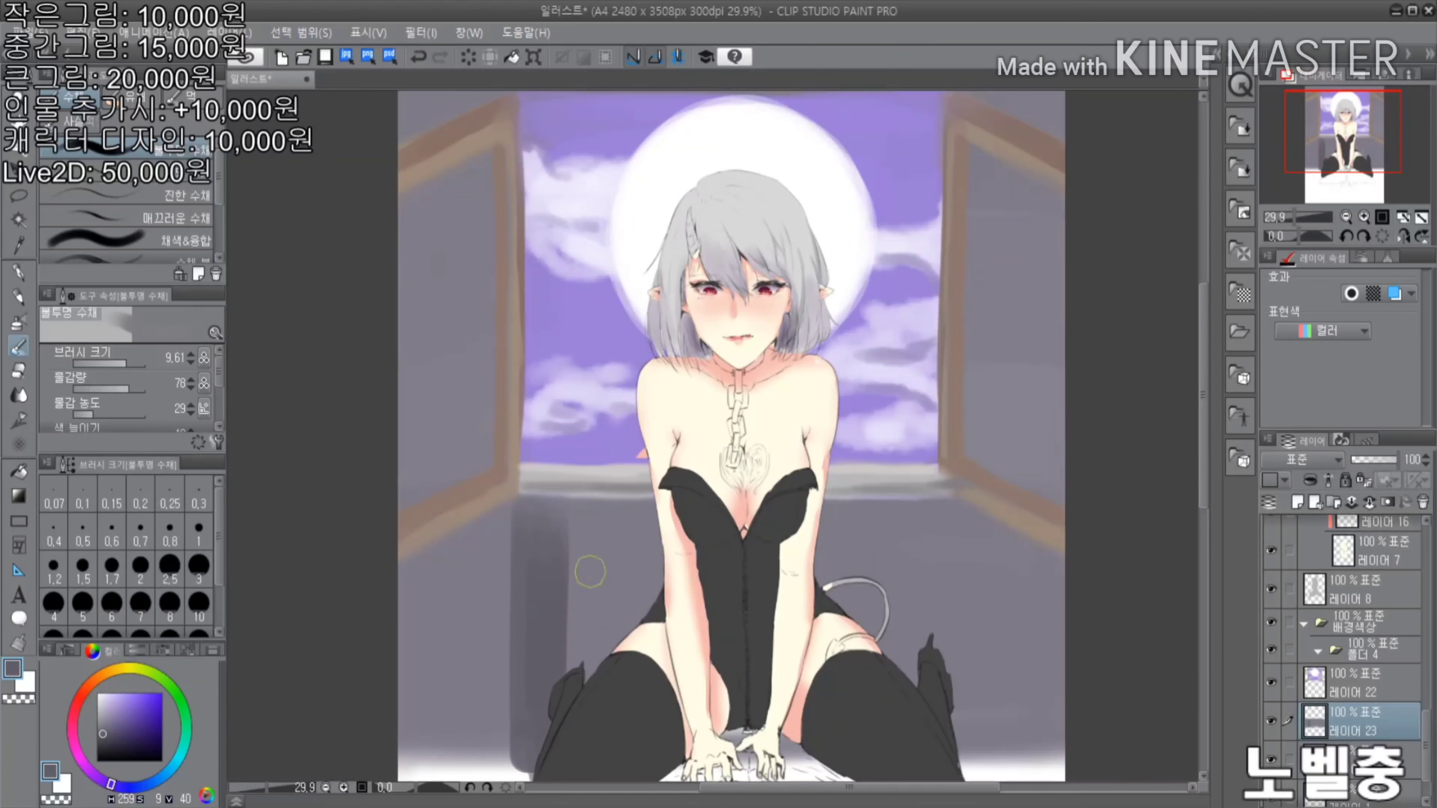
{"action": "left_click_drag", "start_coordinate": [583, 498], "coordinate": [651, 650]}
{"action": "scroll", "coordinate": [759, 407], "scroll_direction": "down", "scroll_amount": 2}
{"action": "left_click_drag", "start_coordinate": [759, 399], "coordinate": [758, 461]}
{"action": "left_click_drag", "start_coordinate": [803, 408], "coordinate": [804, 515]}
{"action": "mouse_move", "coordinate": [843, 404]}
{"action": "left_mouse_down"}
{"action": "mouse_move", "coordinate": [843, 563]}
{"action": "mouse_move", "coordinate": [820, 501]}
{"action": "left_mouse_up"}
{"action": "left_click_drag", "start_coordinate": [900, 402], "coordinate": [882, 570]}
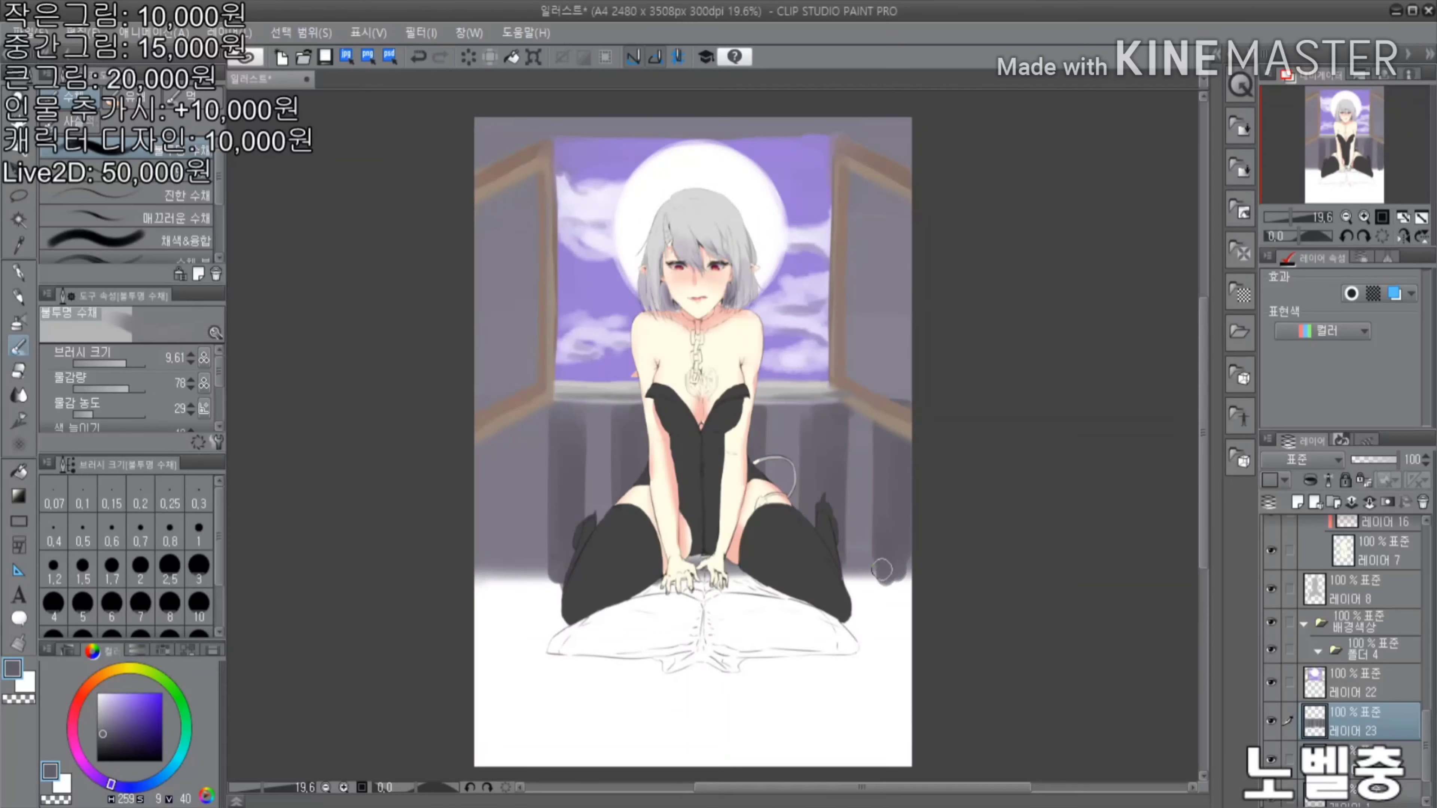
{"action": "scroll", "coordinate": [883, 363], "scroll_direction": "down", "scroll_amount": 2}
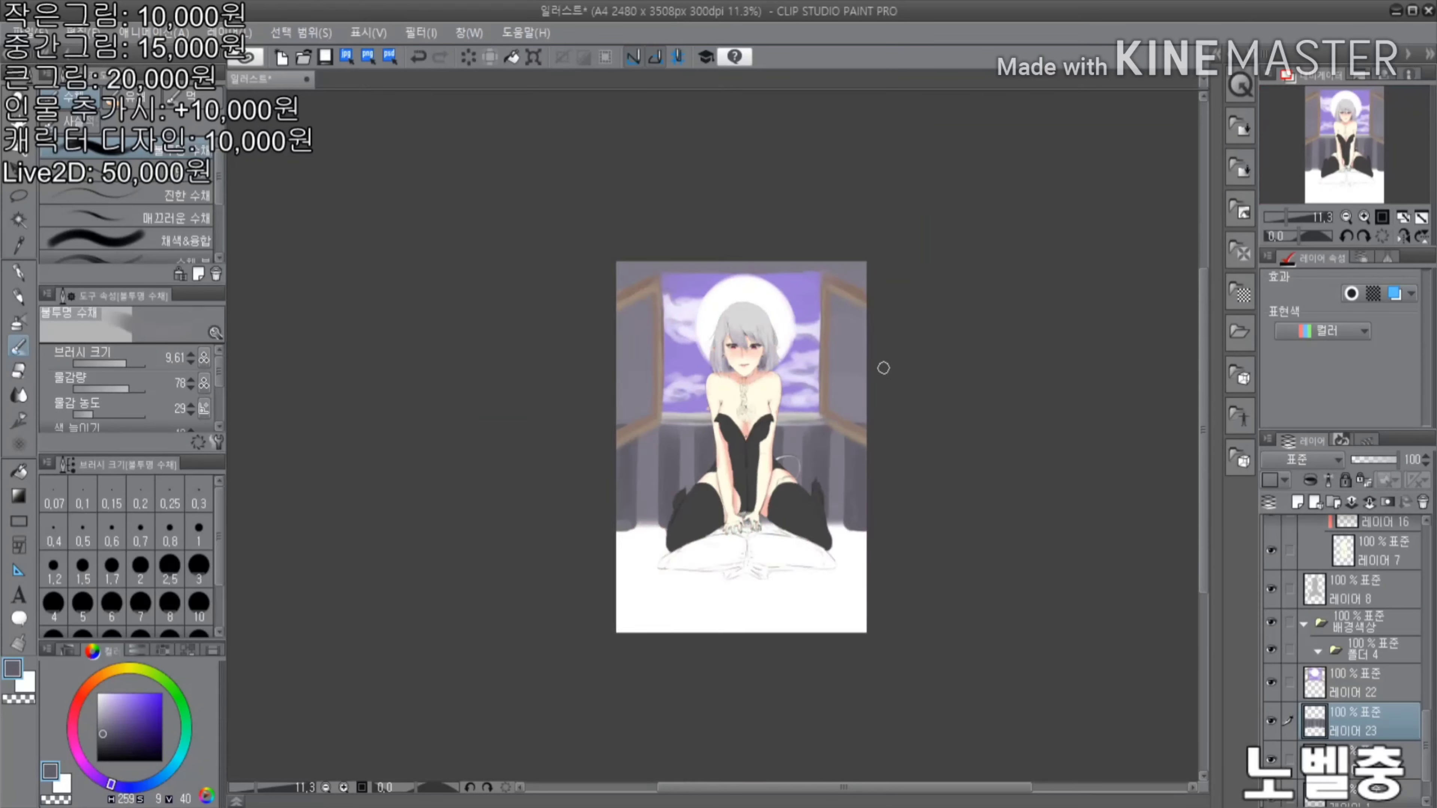
Add a new layer and paint pale lilac curtains inside both window frames with the 9.61 불투명 수채 brush
{"action": "scroll", "coordinate": [735, 397], "scroll_direction": "up", "scroll_amount": 4}
{"action": "scroll", "coordinate": [736, 396], "scroll_direction": "down", "scroll_amount": 2}
{"action": "key", "text": "ctrl+shift+n"}
{"action": "left_click_drag", "start_coordinate": [464, 208], "coordinate": [447, 447]}
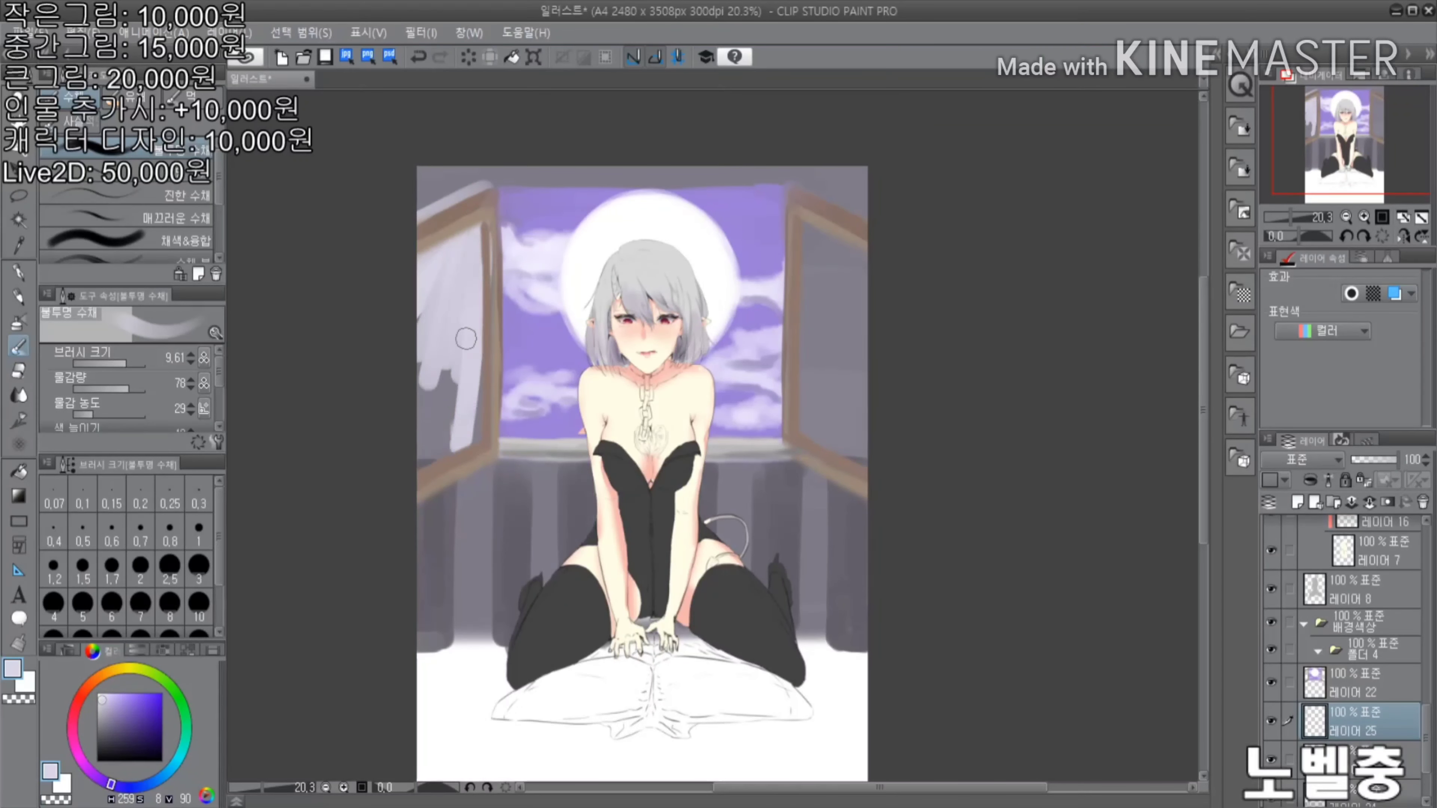
{"action": "left_click_drag", "start_coordinate": [436, 300], "coordinate": [447, 445]}
{"action": "left_click_drag", "start_coordinate": [481, 187], "coordinate": [430, 207]}
{"action": "left_click_drag", "start_coordinate": [815, 221], "coordinate": [821, 431]}
{"action": "left_click_drag", "start_coordinate": [837, 243], "coordinate": [848, 447]}
{"action": "left_click_drag", "start_coordinate": [826, 227], "coordinate": [859, 304]}
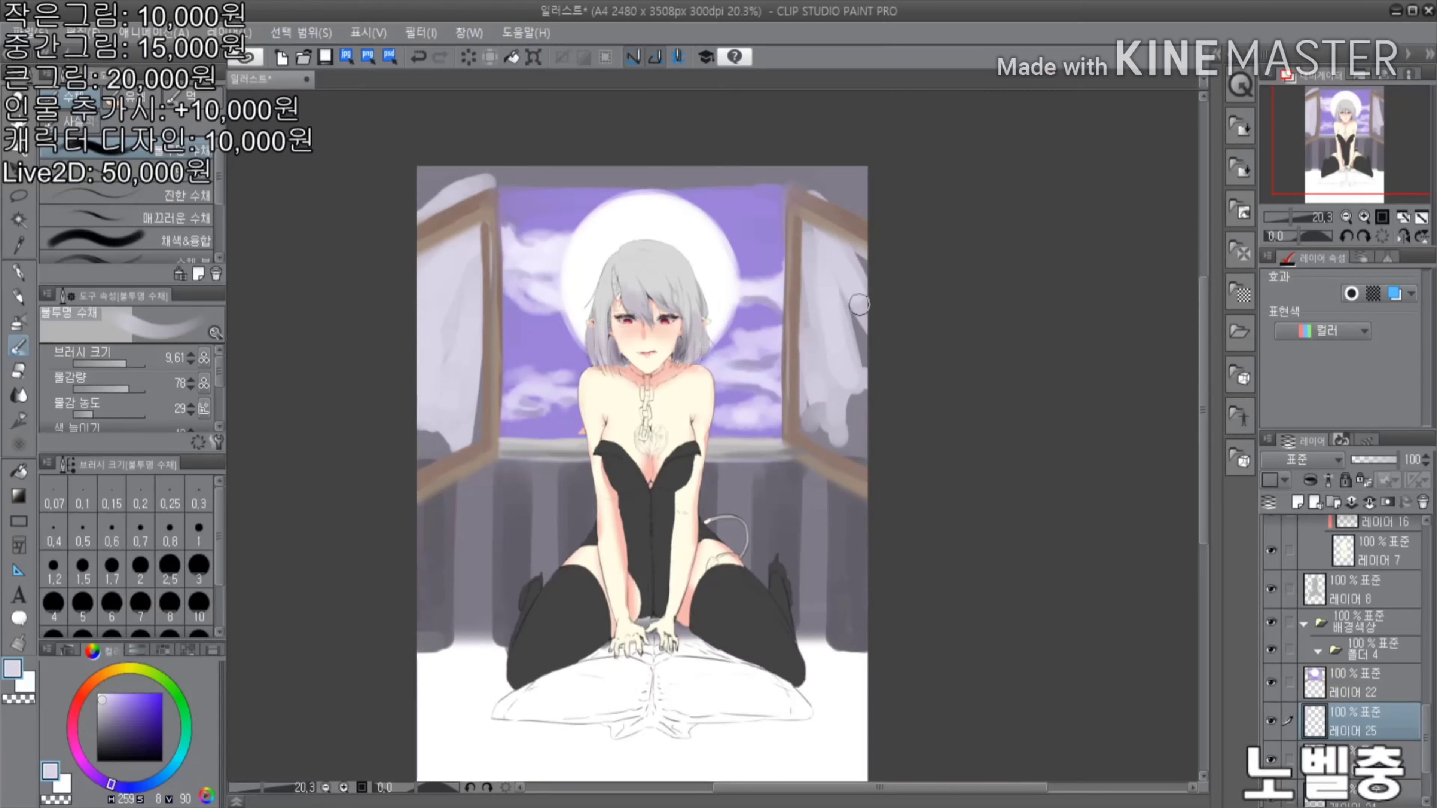
Paint a light greyish-purple curtain band above the window on the layer below the curtains and add small cream curtain rings
{"action": "key", "text": "alt+bracketleft"}
{"action": "mouse_move", "coordinate": [452, 184]}
{"action": "left_mouse_down"}
{"action": "mouse_move", "coordinate": [735, 181]}
{"action": "mouse_move", "coordinate": [752, 201]}
{"action": "left_mouse_up"}
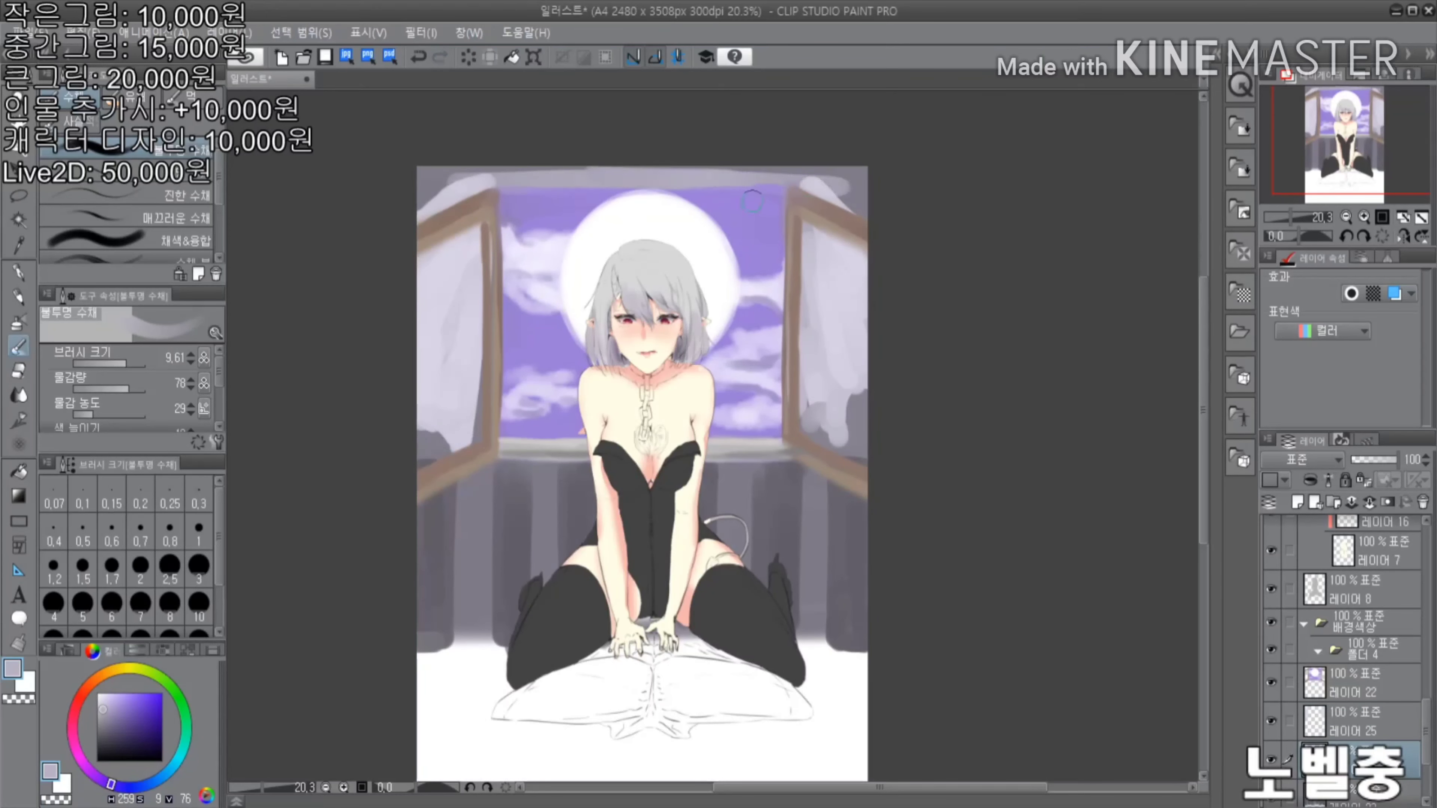
{"action": "scroll", "coordinate": [477, 185], "scroll_direction": "up", "scroll_amount": 3}
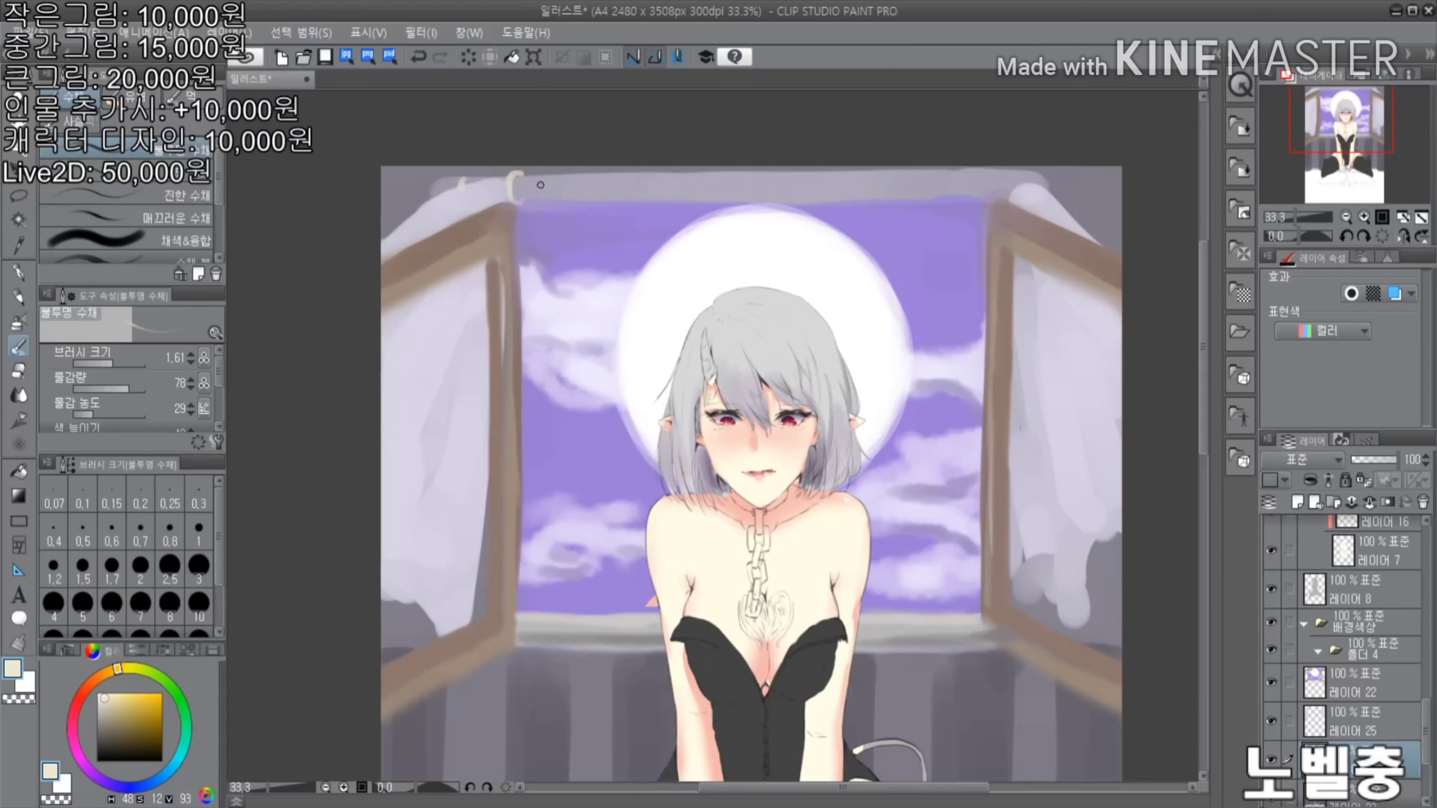
{"action": "scroll", "coordinate": [1024, 189], "scroll_direction": "down", "scroll_amount": 5}
Deepen the folds below the window with dark purple, and refine the window frames on 레이어 22 with sampled browns
{"action": "left_click", "coordinate": [428, 426], "text": "alt"}
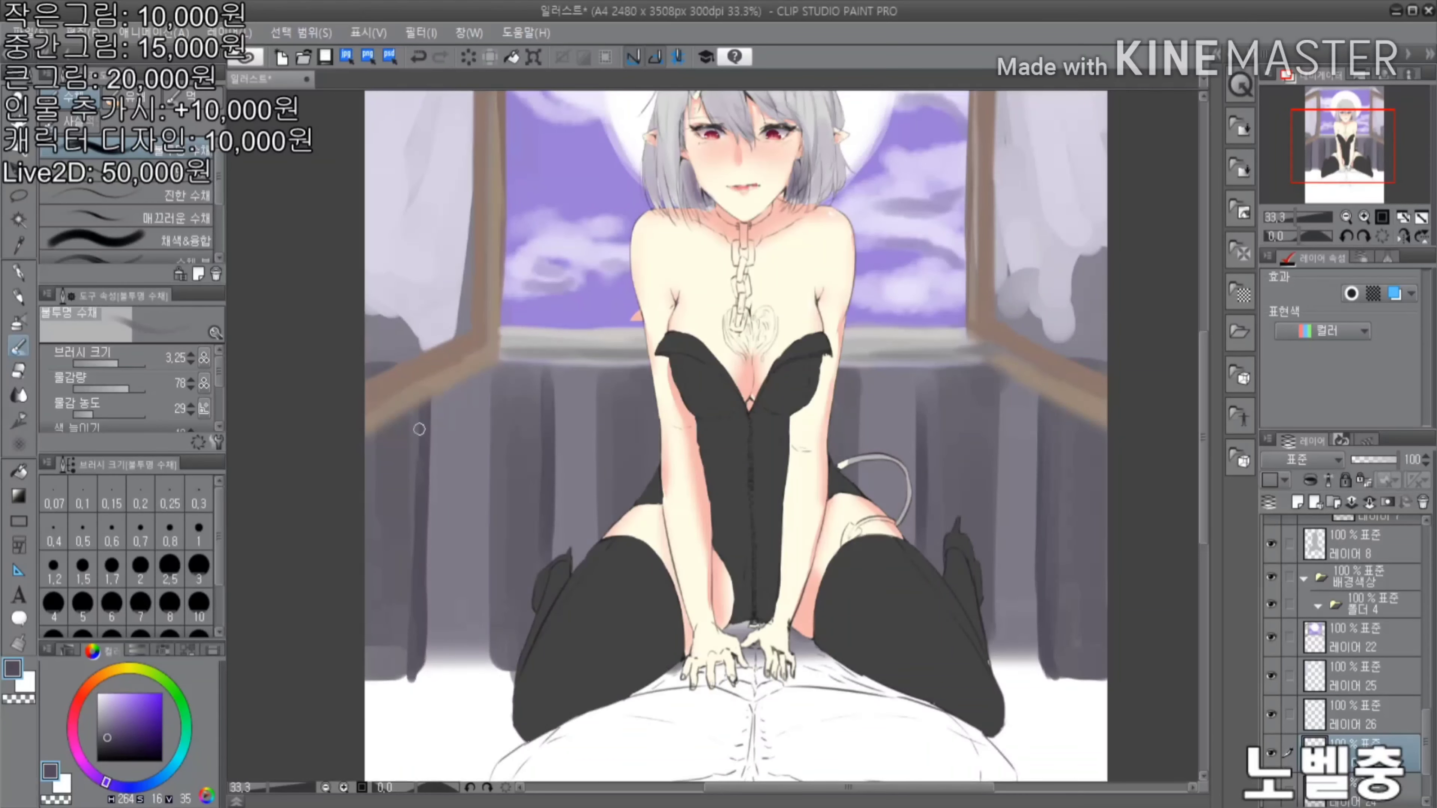
{"action": "scroll", "coordinate": [547, 528], "scroll_direction": "down", "scroll_amount": 3}
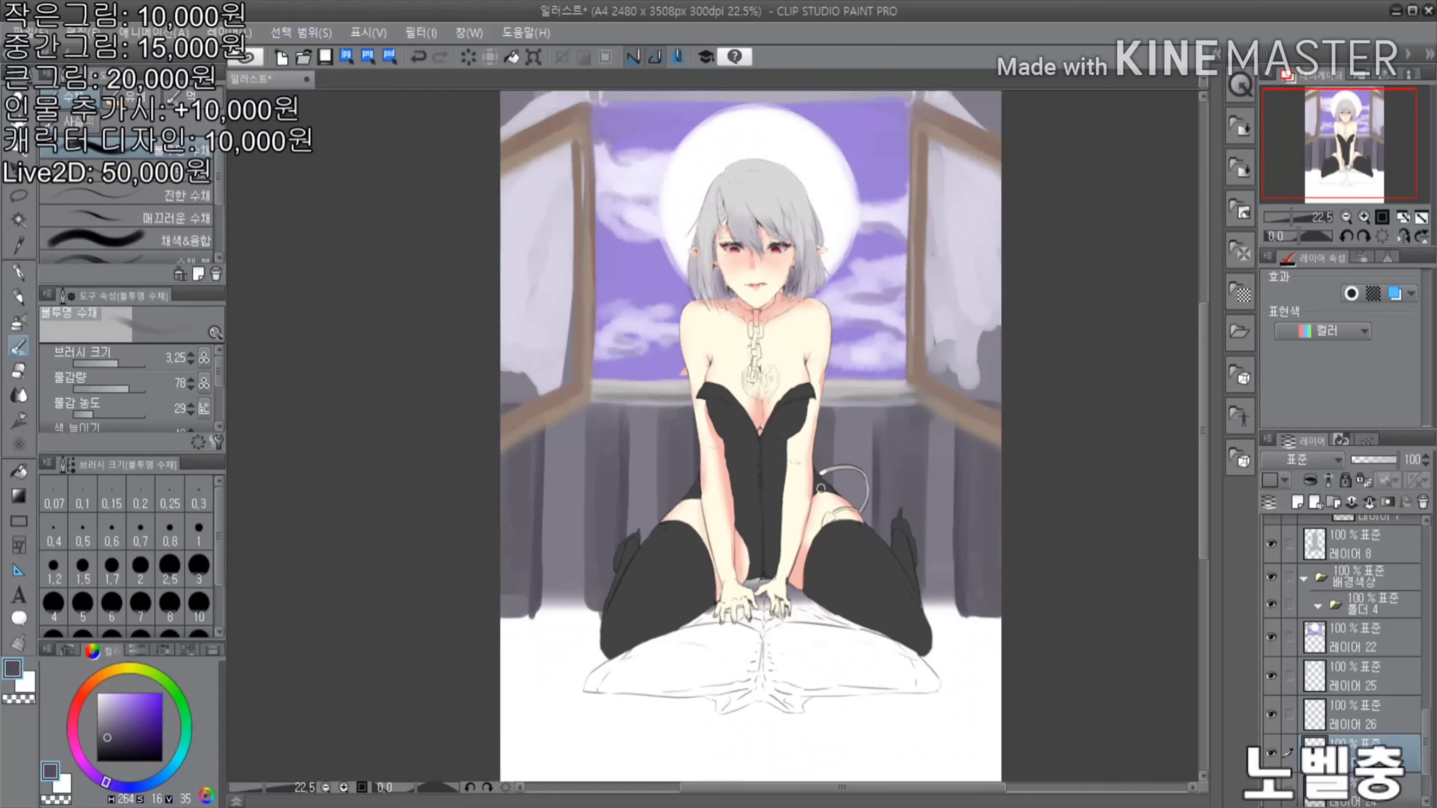
{"action": "scroll", "coordinate": [775, 410], "scroll_direction": "up", "scroll_amount": 3}
{"action": "left_click", "coordinate": [881, 376], "text": "alt"}
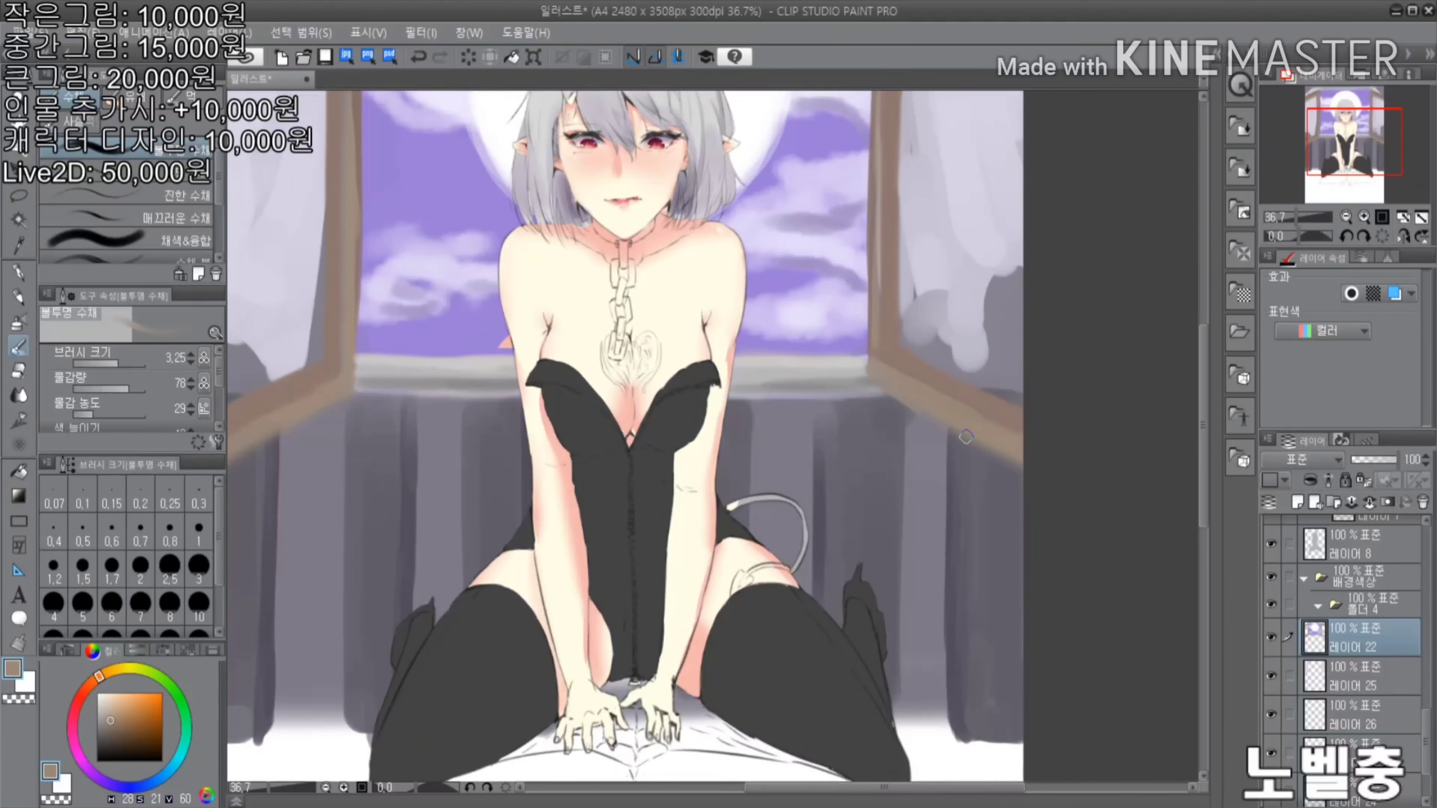
{"action": "scroll", "coordinate": [966, 436], "scroll_direction": "down", "scroll_amount": 2}
{"action": "scroll", "coordinate": [515, 260], "scroll_direction": "up", "scroll_amount": 3}
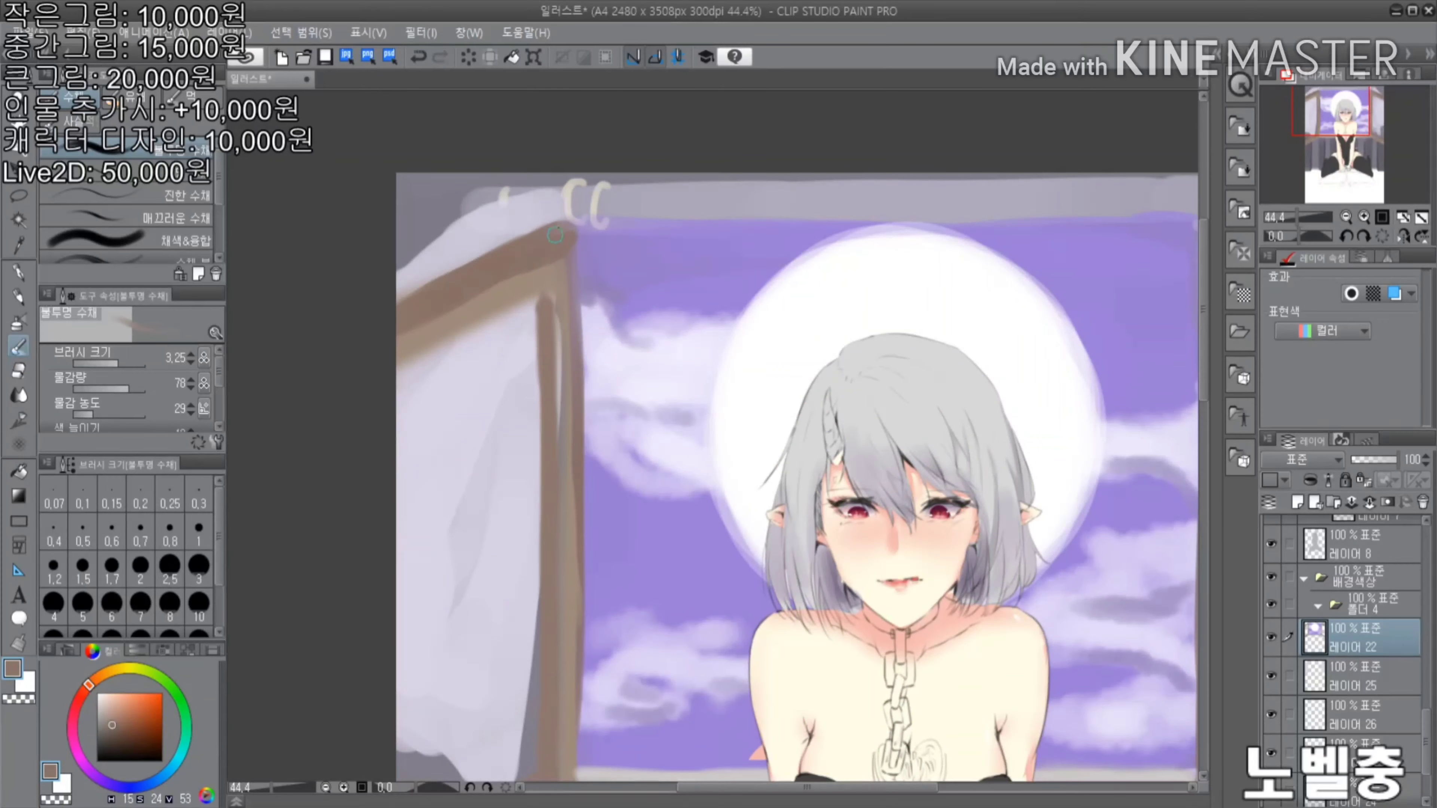
{"action": "scroll", "coordinate": [518, 258], "scroll_direction": "down", "scroll_amount": 3}
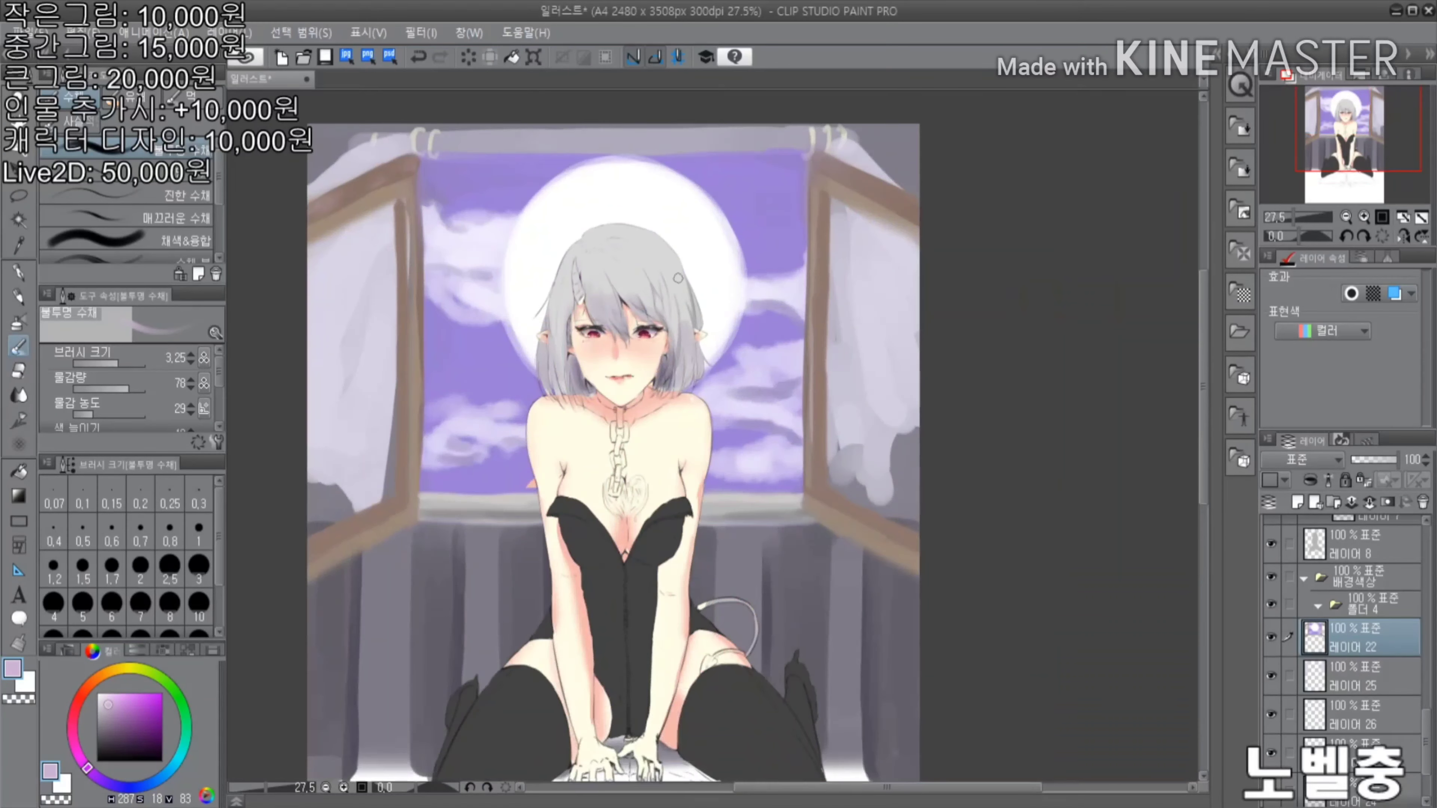
Touch up the window frame with a sampled brown and select the background layer below 레이어 24
{"action": "scroll", "coordinate": [735, 396], "scroll_direction": "up", "scroll_amount": 3}
{"action": "left_click", "coordinate": [373, 227], "text": "alt"}
{"action": "scroll", "coordinate": [374, 340], "scroll_direction": "down", "scroll_amount": 4}
{"action": "scroll", "coordinate": [1362, 705], "scroll_direction": "down", "scroll_amount": 2}
{"action": "left_click", "coordinate": [1358, 743]}
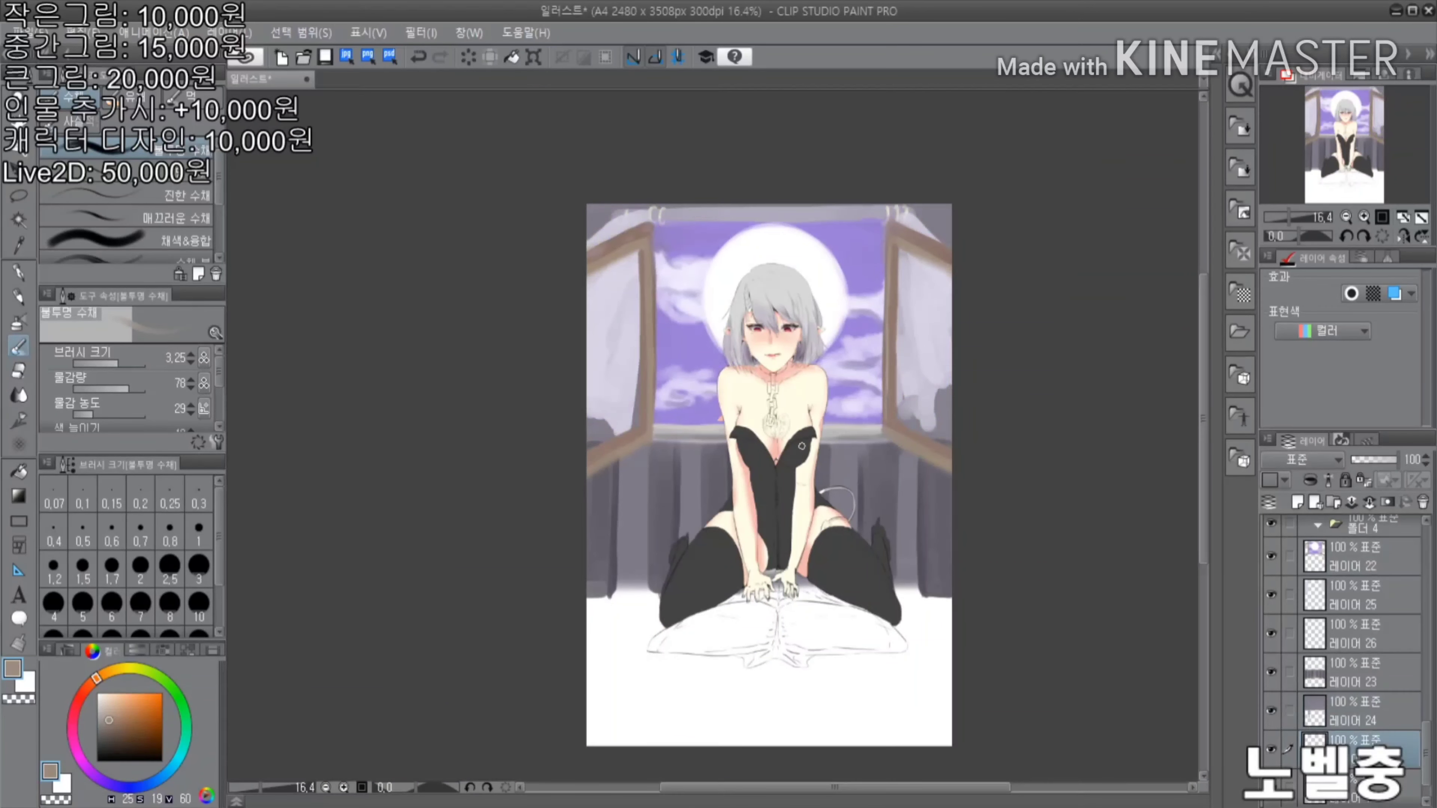
Block in the empty lower foreground with greyish brown on 레이어 28 using the large 스푼펜
{"action": "scroll", "coordinate": [769, 453], "scroll_direction": "up", "scroll_amount": 1}
{"action": "left_click", "coordinate": [19, 273]}
{"action": "left_click_drag", "start_coordinate": [906, 708], "coordinate": [416, 574]}
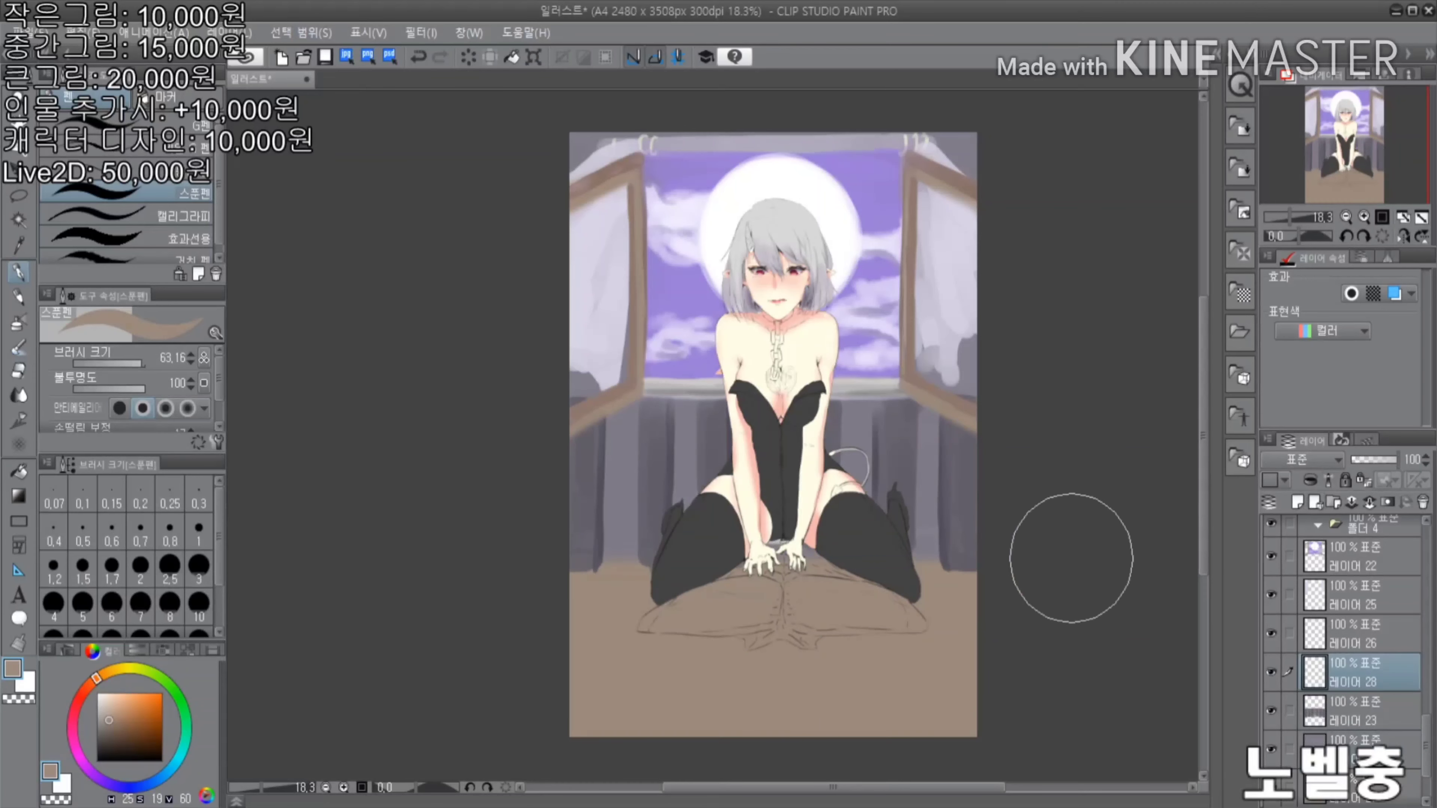
Paint off-white bed sheets with soft grey folds over the brown base using the 불투명 수채 brush, and blend the sheet shading
{"action": "left_click", "coordinate": [19, 347]}
{"action": "left_click", "coordinate": [73, 96]}
{"action": "mouse_move", "coordinate": [971, 583]}
{"action": "left_mouse_down"}
{"action": "mouse_move", "coordinate": [588, 599]}
{"action": "mouse_move", "coordinate": [840, 641]}
{"action": "mouse_move", "coordinate": [819, 665]}
{"action": "mouse_move", "coordinate": [468, 719]}
{"action": "left_mouse_up"}
{"action": "left_click", "coordinate": [555, 629], "text": "alt"}
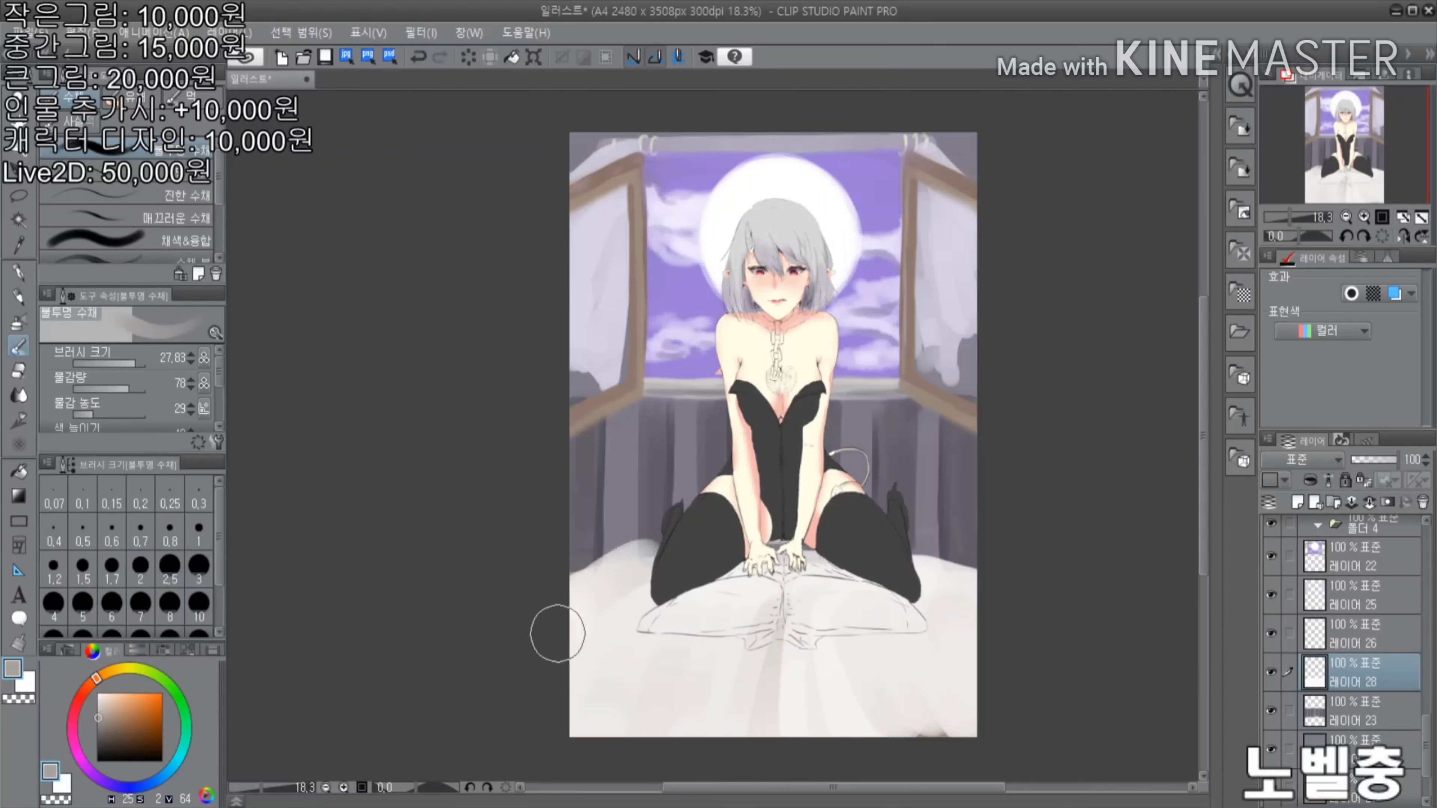
{"action": "mouse_move", "coordinate": [555, 629]}
{"action": "left_mouse_down"}
{"action": "mouse_move", "coordinate": [1014, 665]}
{"action": "mouse_move", "coordinate": [956, 572]}
{"action": "left_mouse_up"}
{"action": "scroll", "coordinate": [852, 463], "scroll_direction": "up", "scroll_amount": 2}
{"action": "scroll", "coordinate": [853, 463], "scroll_direction": "down", "scroll_amount": 1}
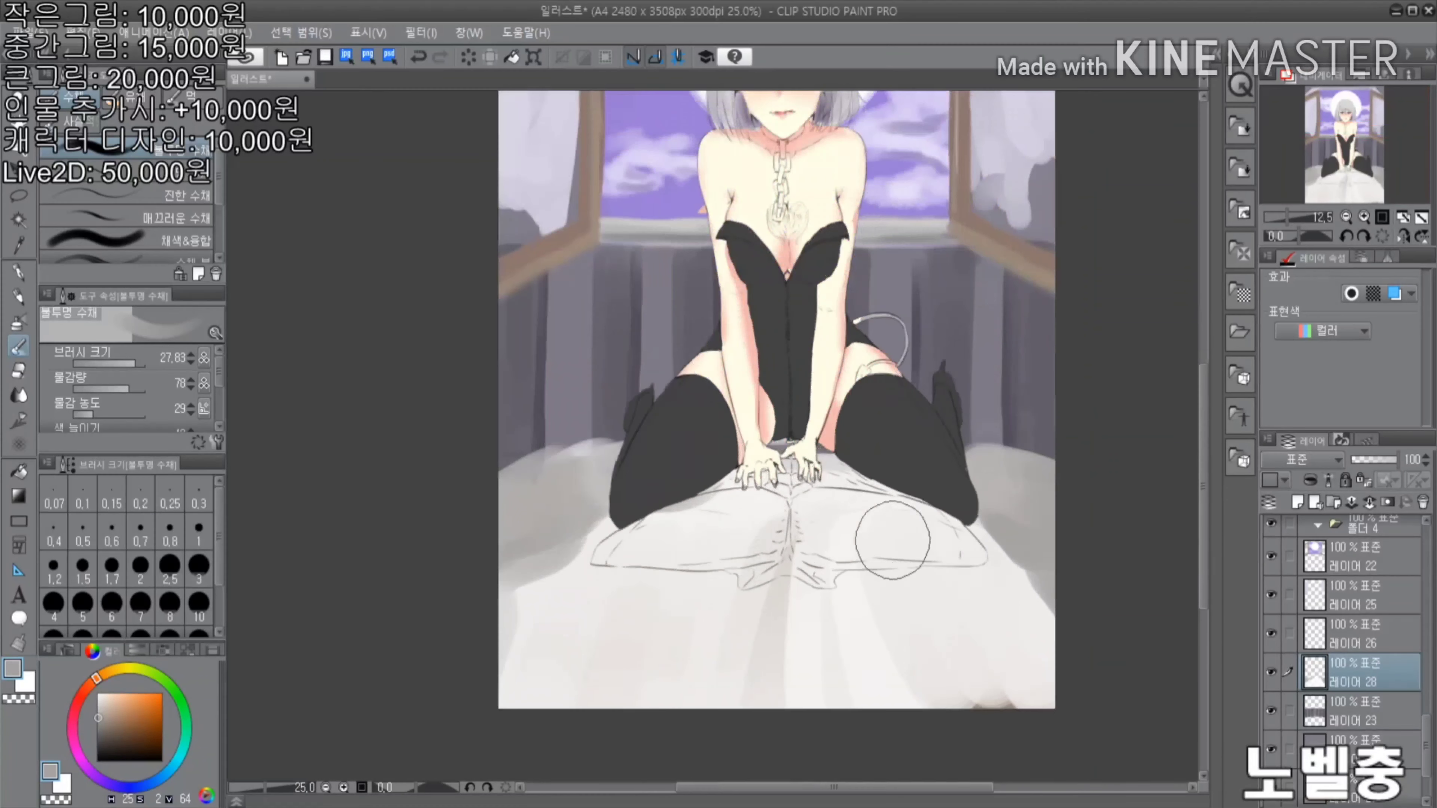
{"action": "left_click", "coordinate": [18, 392]}
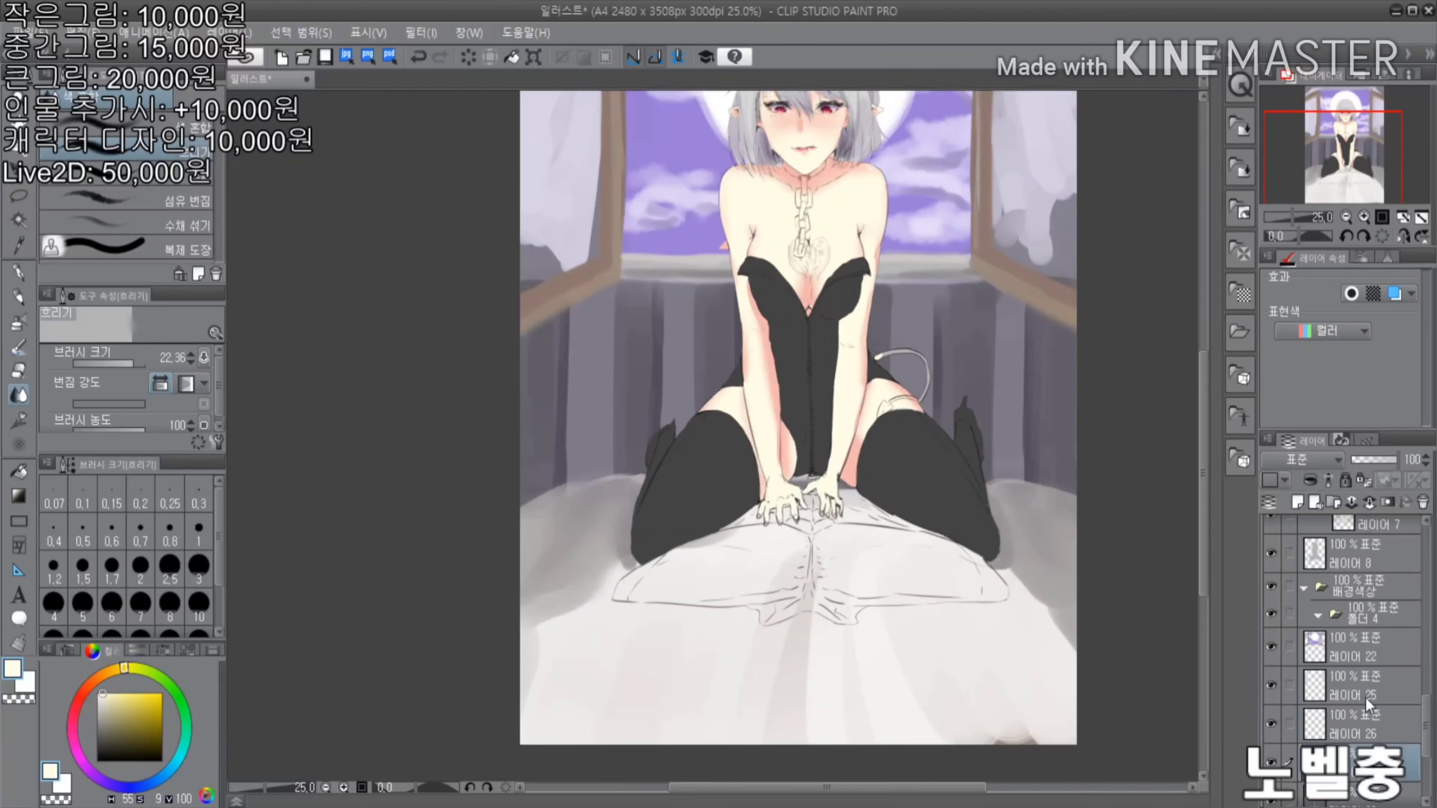
Add a folder above the background group and paint flat cream skin on the foreground figure on 레이어 29
{"action": "left_click", "coordinate": [1268, 667]}
{"action": "left_click", "coordinate": [1271, 667]}
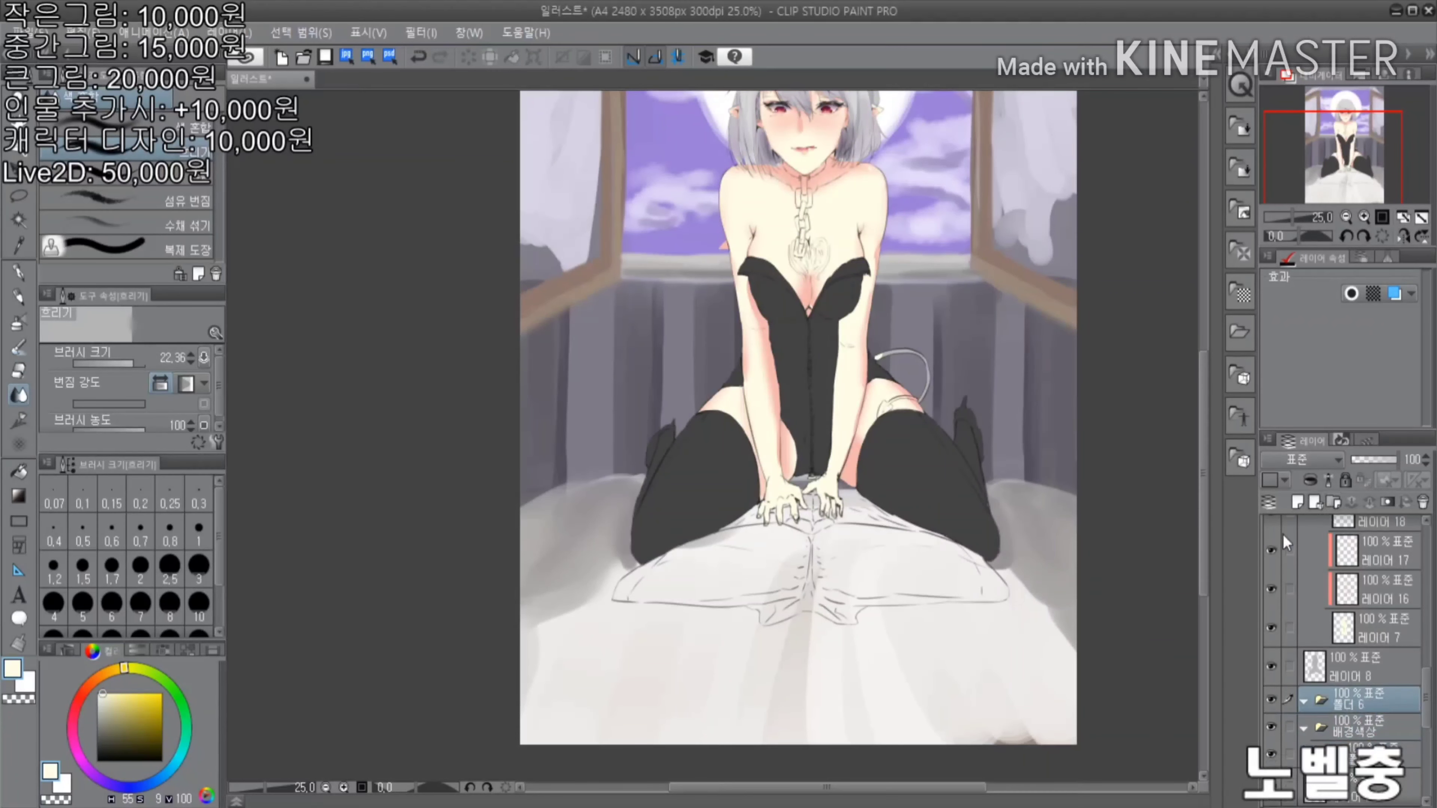
{"action": "scroll", "coordinate": [792, 453], "scroll_direction": "up", "scroll_amount": 1}
{"action": "key", "text": "b"}
{"action": "scroll", "coordinate": [677, 574], "scroll_direction": "up", "scroll_amount": 3}
{"action": "mouse_move", "coordinate": [590, 610]}
{"action": "left_mouse_down"}
{"action": "mouse_move", "coordinate": [464, 589]}
{"action": "mouse_move", "coordinate": [792, 430]}
{"action": "mouse_move", "coordinate": [791, 603]}
{"action": "mouse_move", "coordinate": [905, 651]}
{"action": "left_mouse_up"}
{"action": "key", "text": "p"}
{"action": "mouse_move", "coordinate": [736, 650]}
{"action": "left_mouse_down"}
{"action": "mouse_move", "coordinate": [877, 707]}
{"action": "mouse_move", "coordinate": [933, 707]}
{"action": "left_mouse_up"}
Paint salmon-pink shadow shapes across the foreground figure's torso on clipped 레이어 30 using the 스푼펜
{"action": "scroll", "coordinate": [748, 527], "scroll_direction": "down", "scroll_amount": 4}
{"action": "scroll", "coordinate": [748, 527], "scroll_direction": "up", "scroll_amount": 2}
{"action": "scroll", "coordinate": [748, 526], "scroll_direction": "up", "scroll_amount": 3}
{"action": "scroll", "coordinate": [707, 509], "scroll_direction": "down", "scroll_amount": 1}
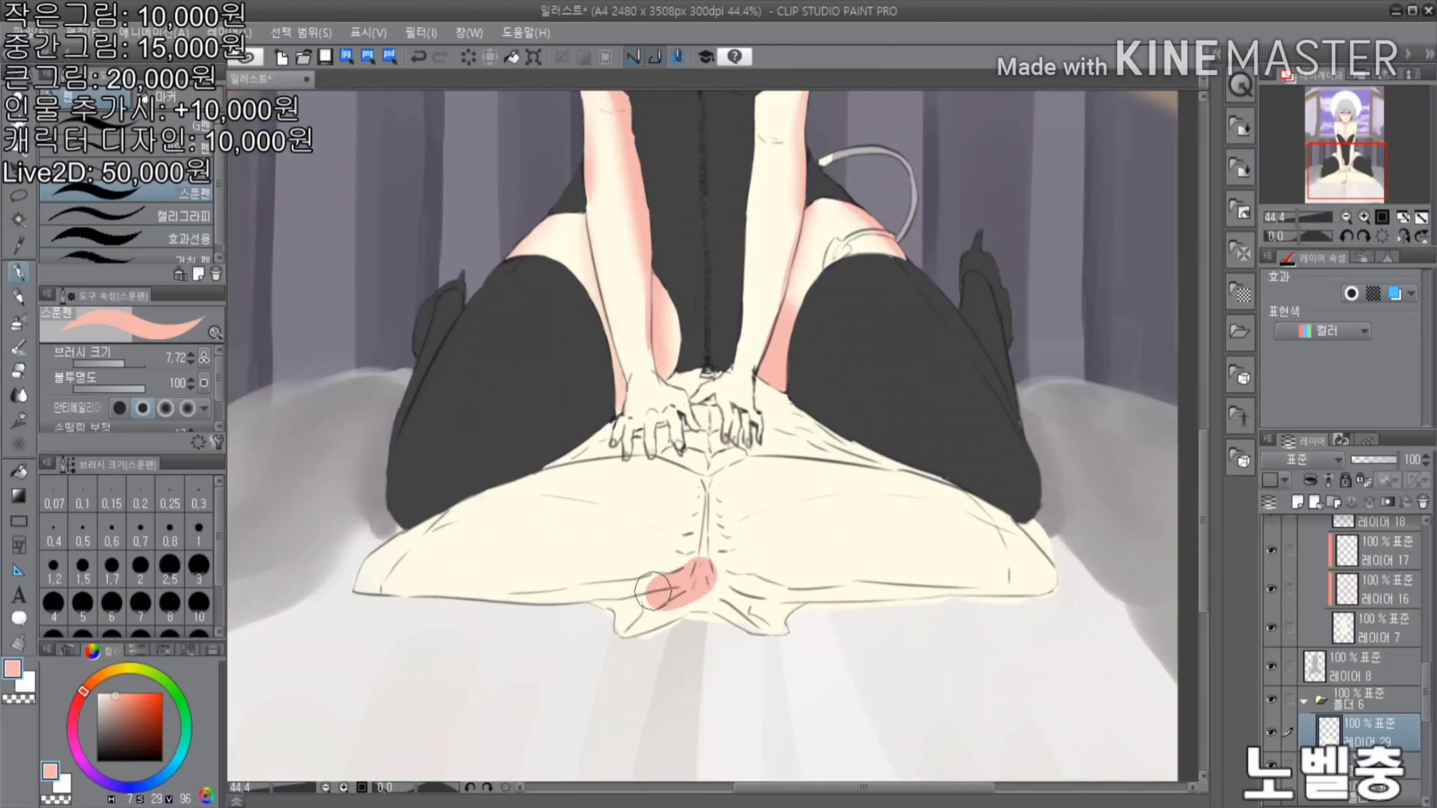
{"action": "mouse_move", "coordinate": [577, 589]}
{"action": "left_mouse_down"}
{"action": "mouse_move", "coordinate": [702, 617]}
{"action": "mouse_move", "coordinate": [781, 600]}
{"action": "left_mouse_up"}
{"action": "left_click_drag", "start_coordinate": [526, 479], "coordinate": [956, 486]}
{"action": "left_click_drag", "start_coordinate": [956, 486], "coordinate": [748, 453]}
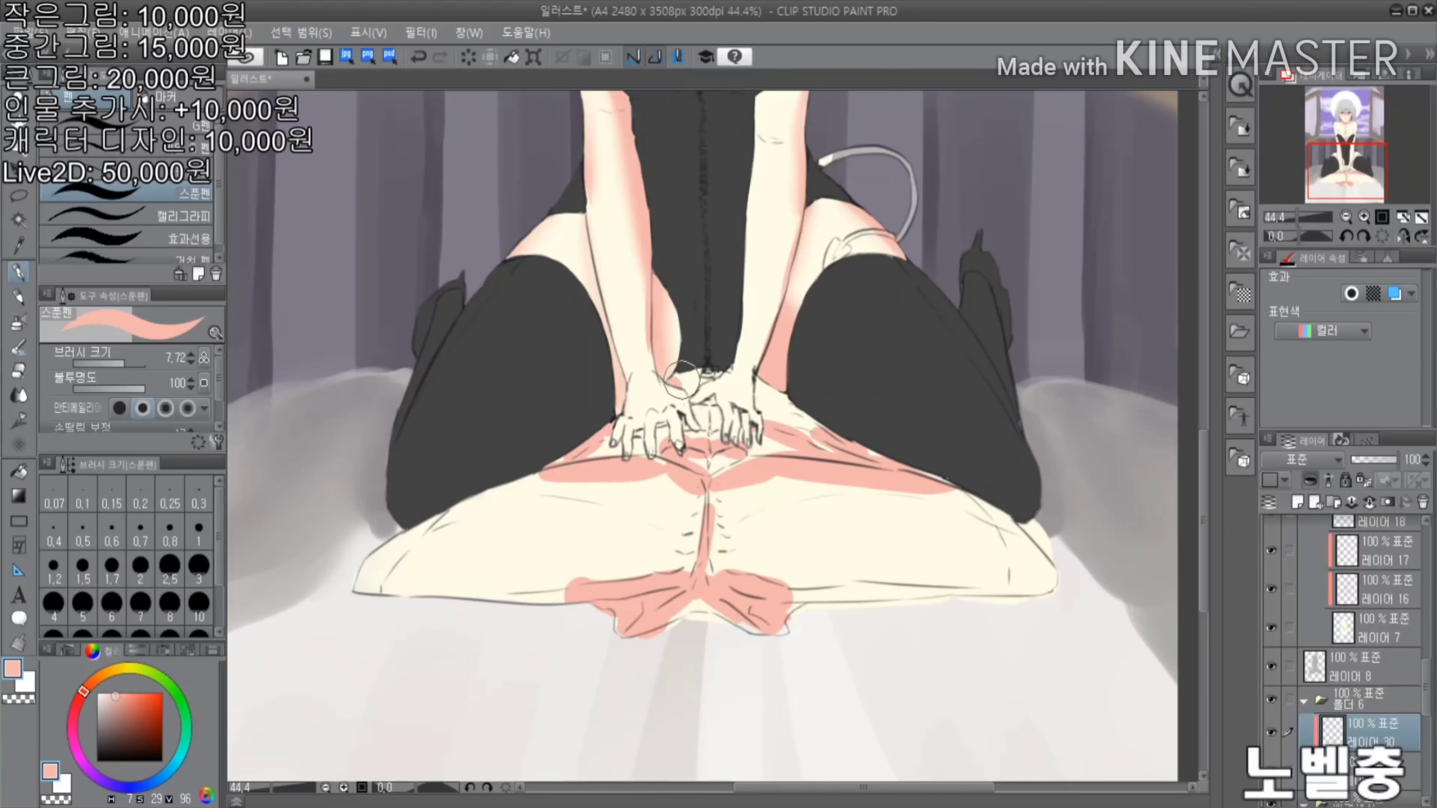
{"action": "left_click_drag", "start_coordinate": [535, 470], "coordinate": [405, 550]}
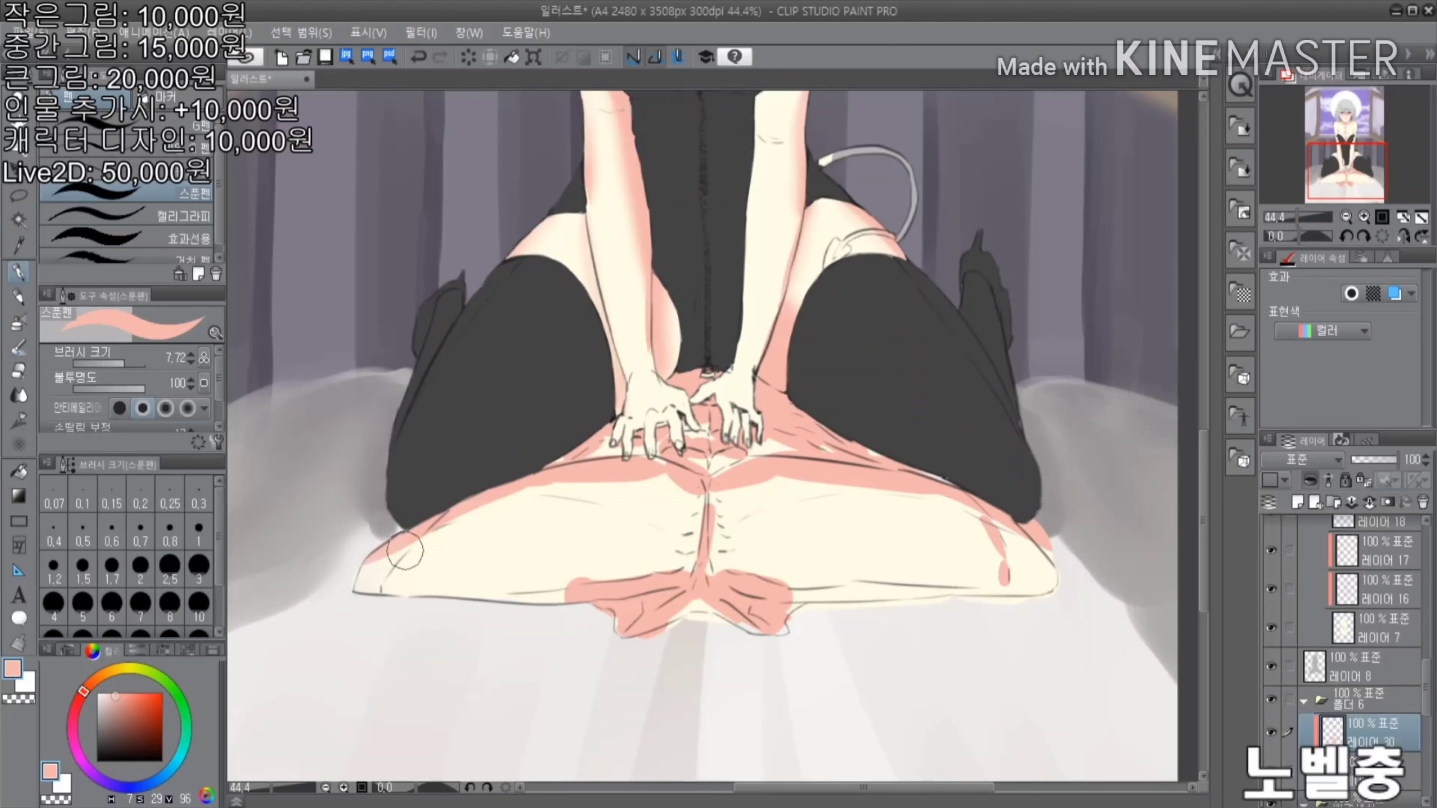
{"action": "mouse_move", "coordinate": [714, 581]}
{"action": "left_mouse_down"}
{"action": "mouse_move", "coordinate": [968, 546]}
{"action": "mouse_move", "coordinate": [827, 569]}
{"action": "mouse_move", "coordinate": [594, 560]}
{"action": "left_mouse_up"}
Soften the torso's pink shadows with watercolour and blur brushes, and airbrush cream highlights sampled from the skin
{"action": "key", "text": "j"}
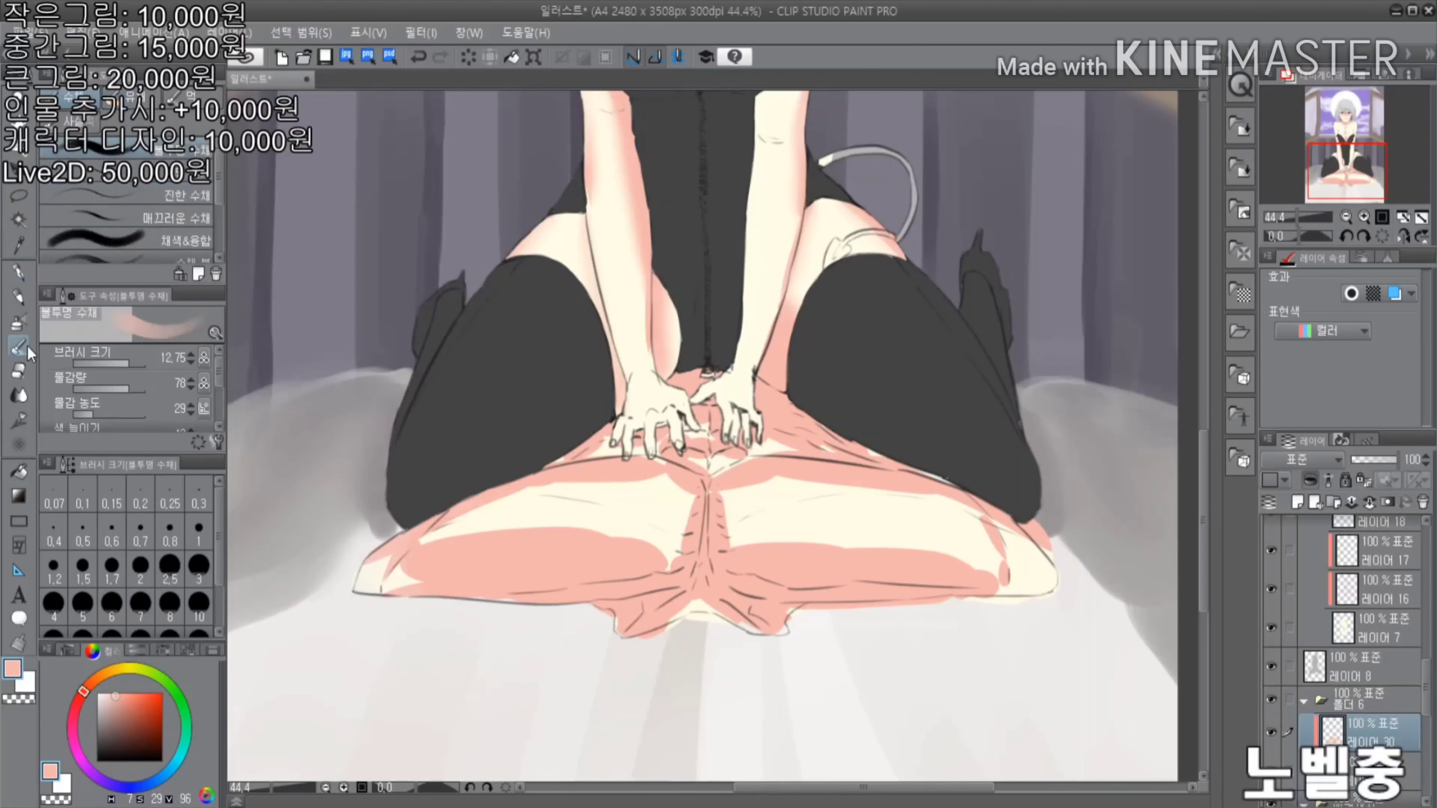
{"action": "mouse_move", "coordinate": [510, 538]}
{"action": "left_mouse_down"}
{"action": "mouse_move", "coordinate": [743, 552]}
{"action": "mouse_move", "coordinate": [933, 498]}
{"action": "mouse_move", "coordinate": [679, 419]}
{"action": "left_mouse_up"}
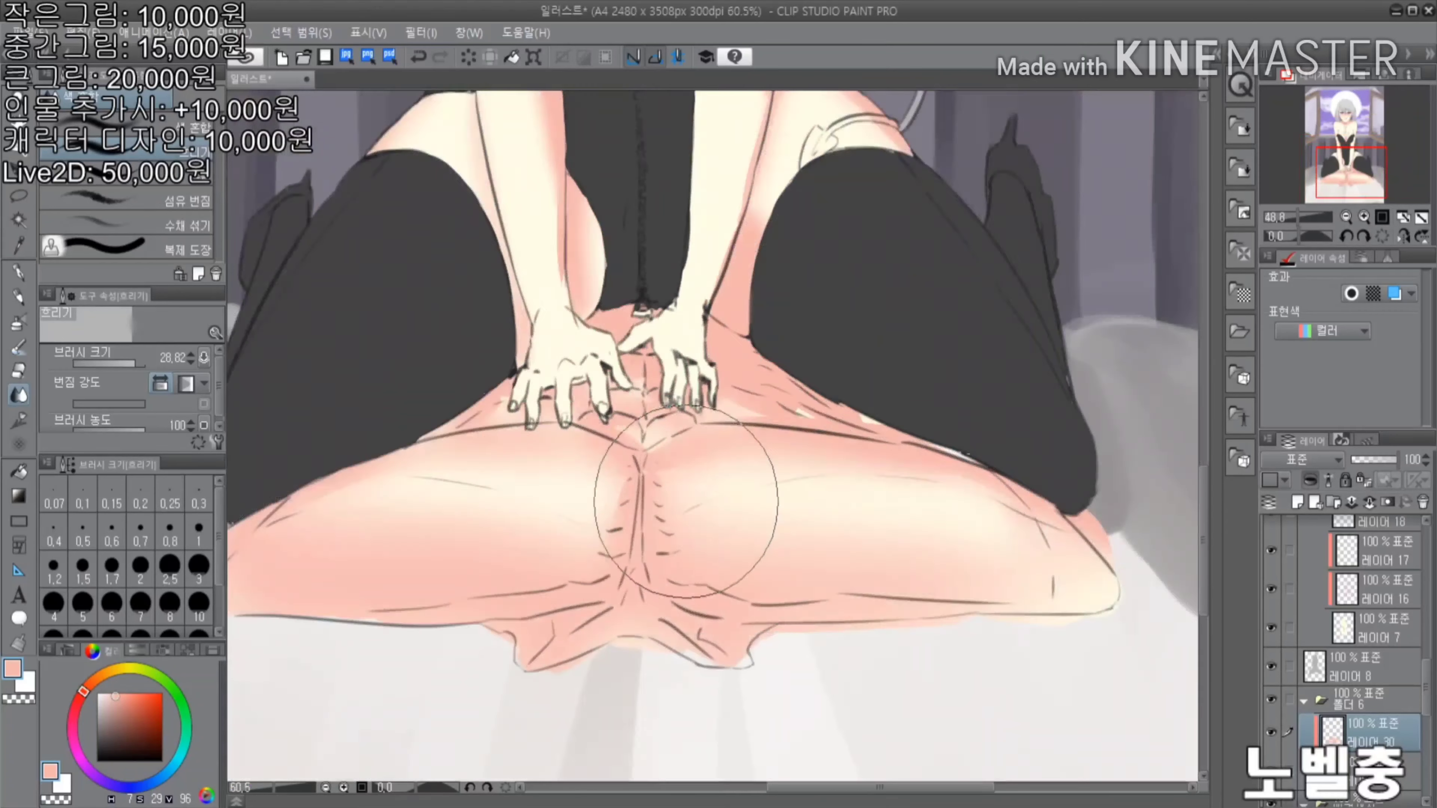
{"action": "scroll", "coordinate": [641, 513], "scroll_direction": "down", "scroll_amount": 1}
{"action": "key", "text": "b"}
{"action": "left_click", "coordinate": [680, 519], "text": "alt"}
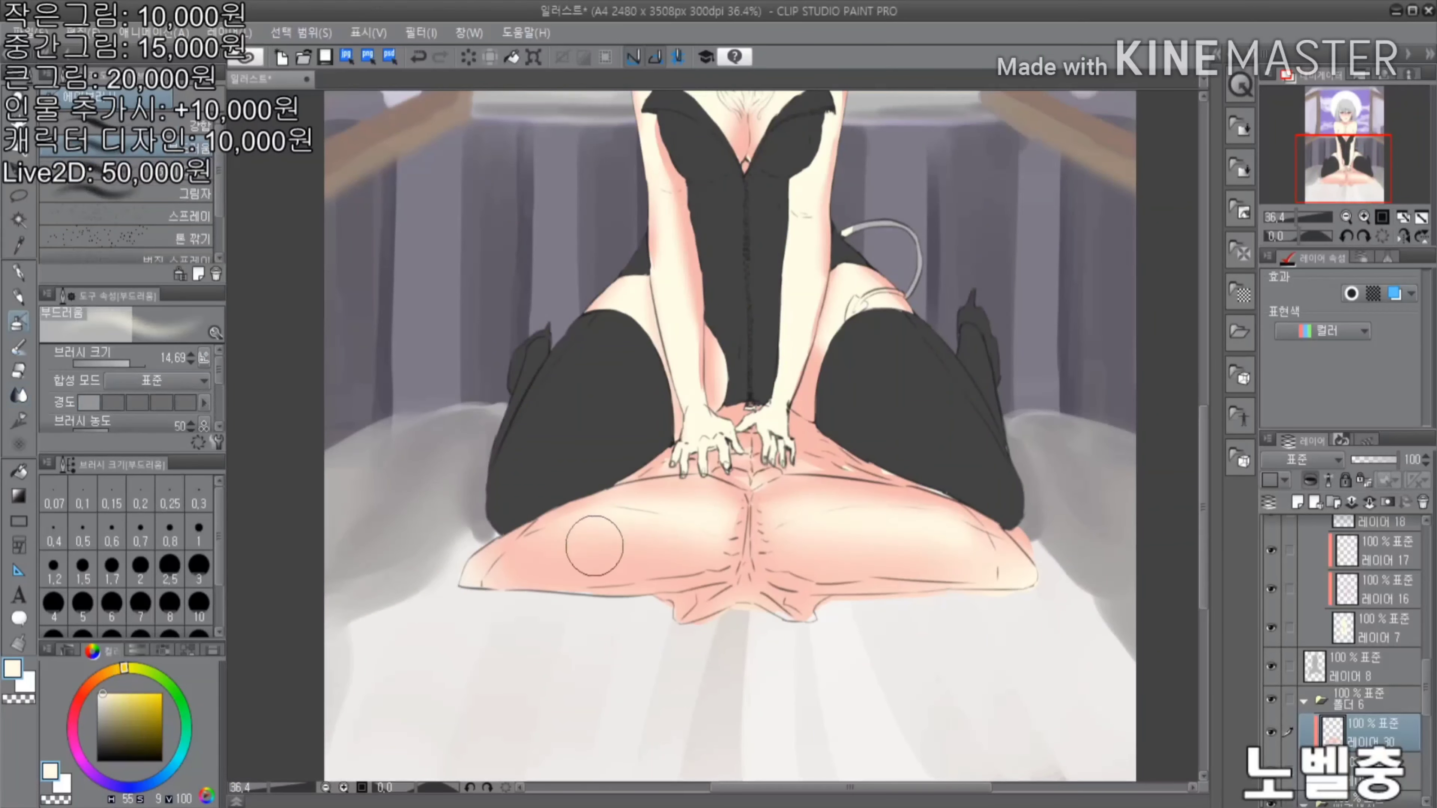
{"action": "left_click_drag", "start_coordinate": [586, 545], "coordinate": [539, 550]}
{"action": "scroll", "coordinate": [763, 562], "scroll_direction": "down", "scroll_amount": 3}
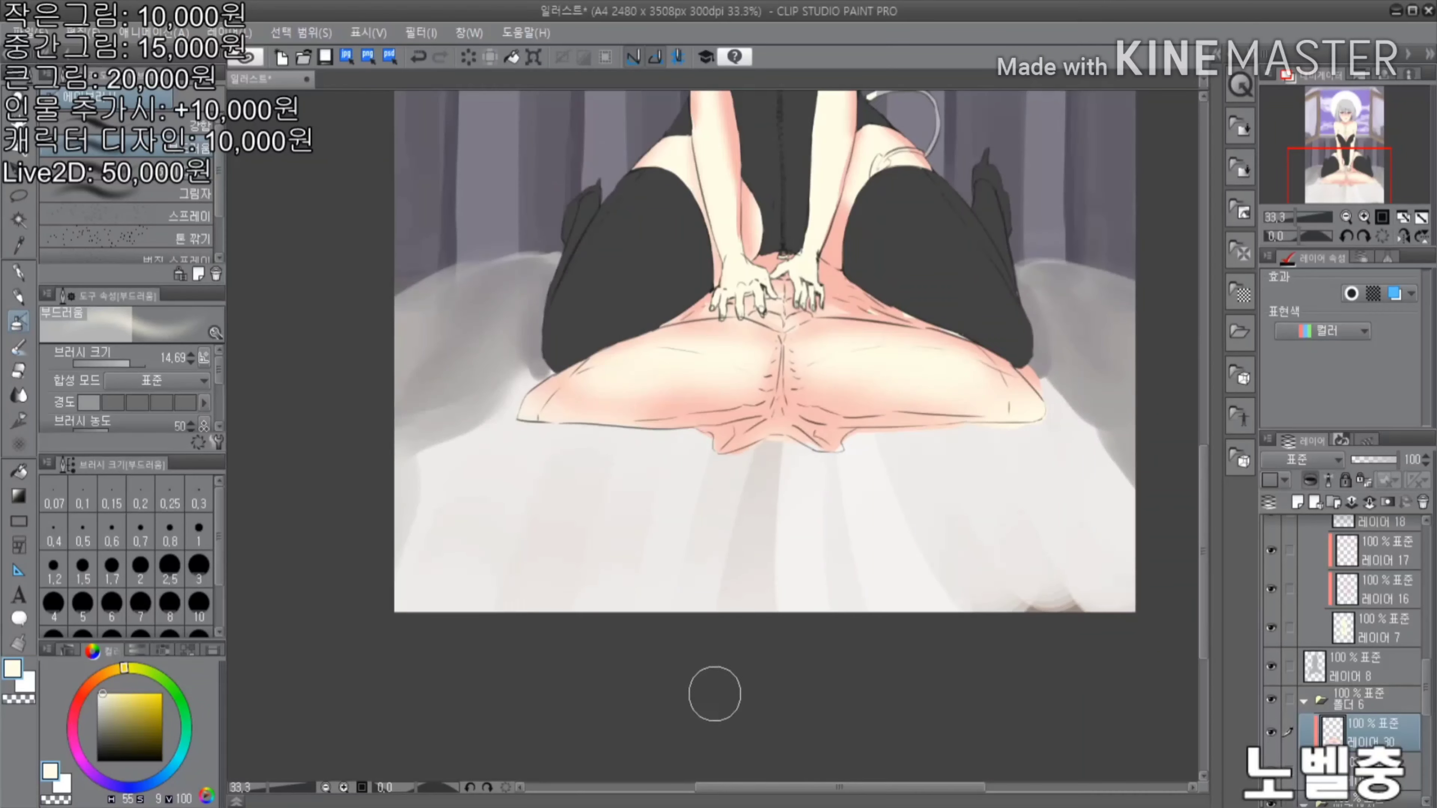
Crop the canvas at the bottom to 2480 x 2914 px and show the 발광 닷지 and 곱하기 lighting layers
{"action": "key", "text": "ctrl+alt+c"}
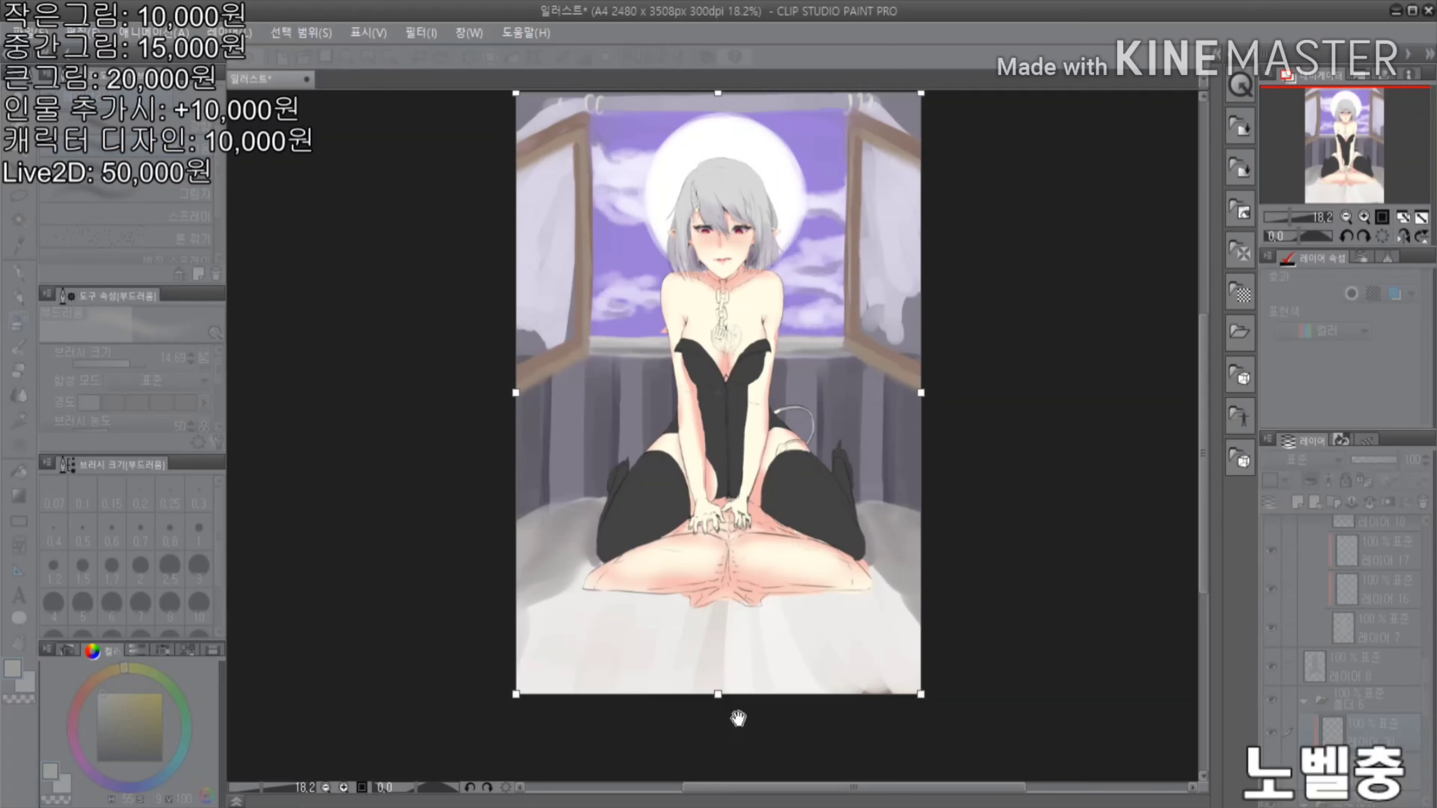
{"action": "left_click_drag", "start_coordinate": [732, 696], "coordinate": [726, 595]}
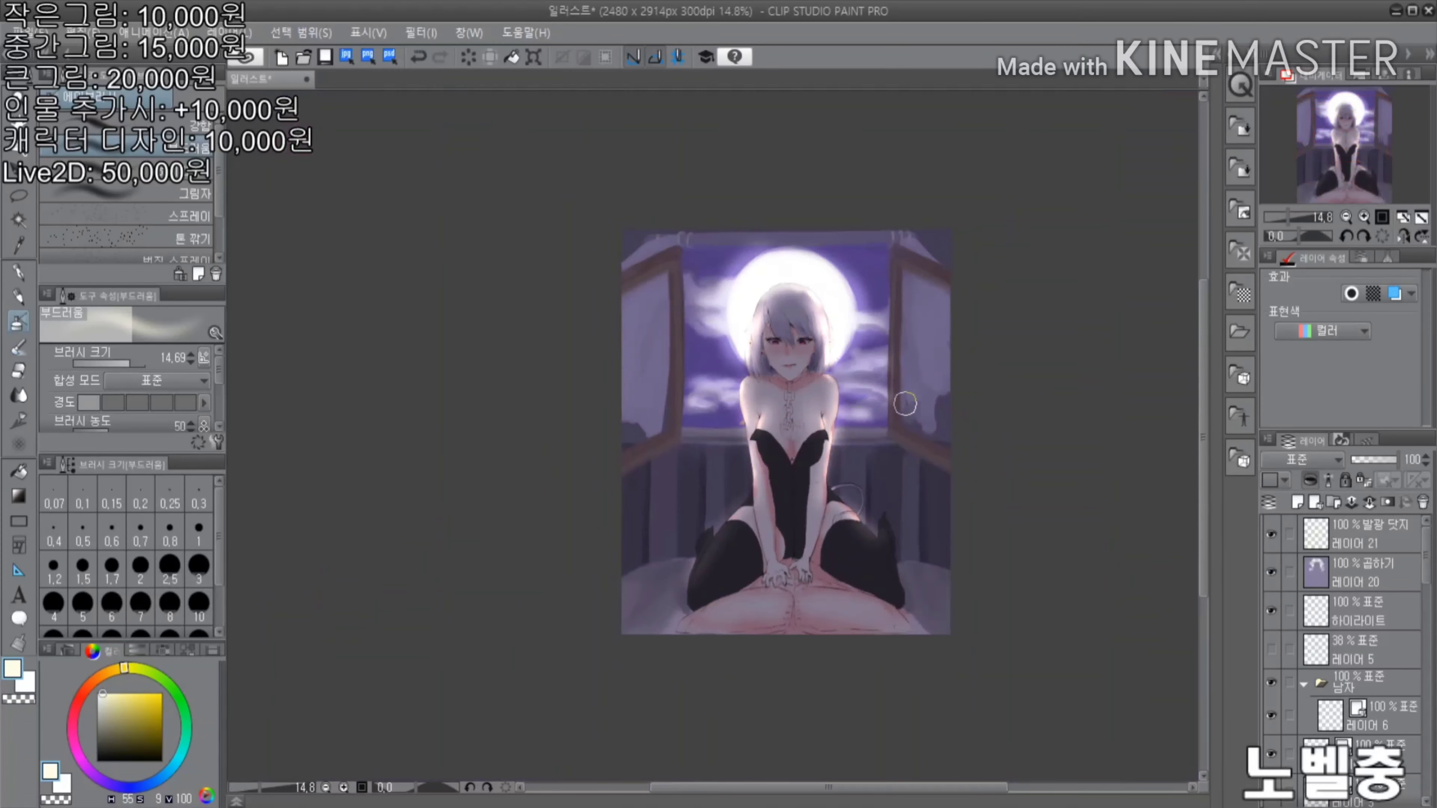
Examine the cropped illustration with its moonlit lighting, both as a whole and in close-up
{"action": "scroll", "coordinate": [830, 368], "scroll_direction": "down", "scroll_amount": 2}
{"action": "scroll", "coordinate": [917, 410], "scroll_direction": "up", "scroll_amount": 5}
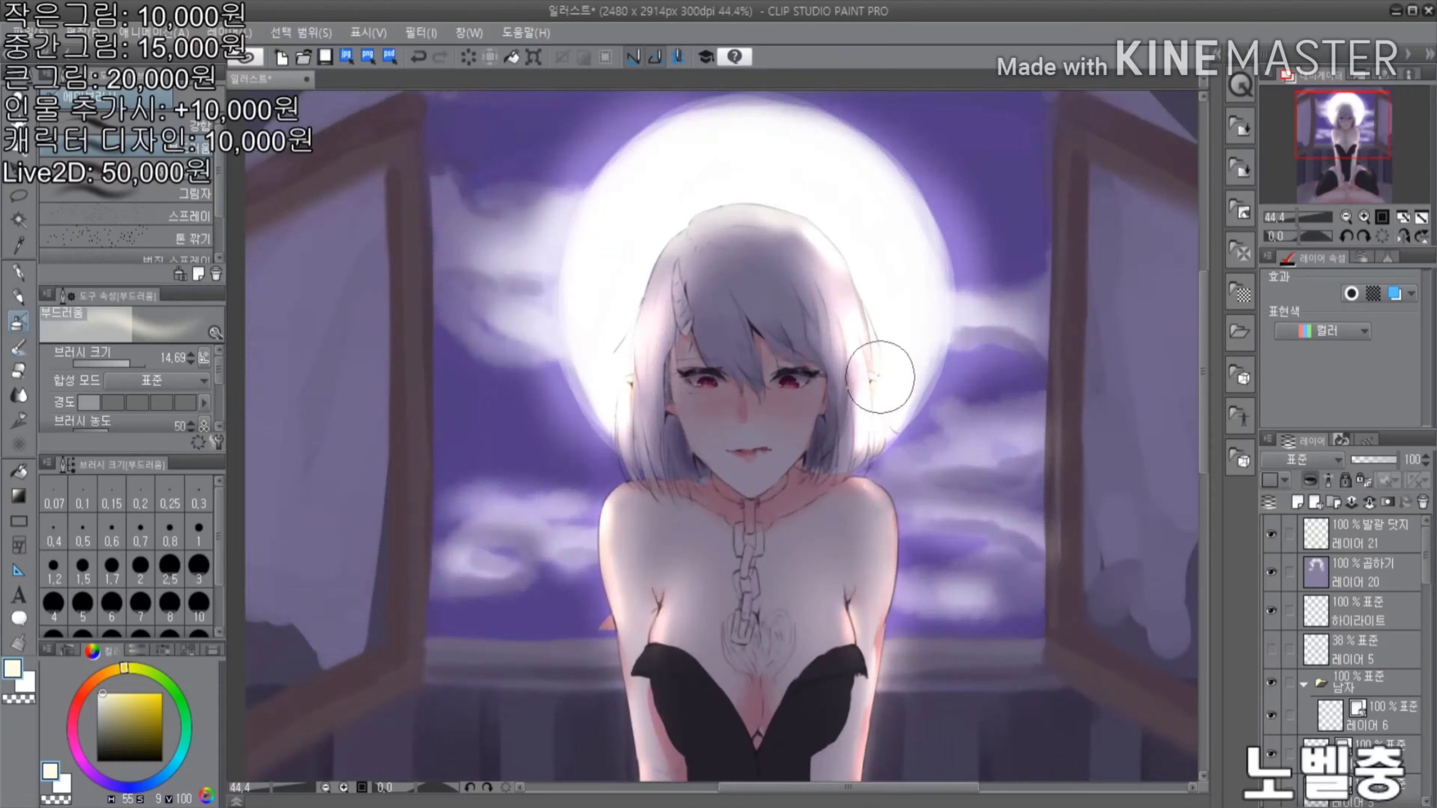
{"action": "scroll", "coordinate": [888, 372], "scroll_direction": "down", "scroll_amount": 1}
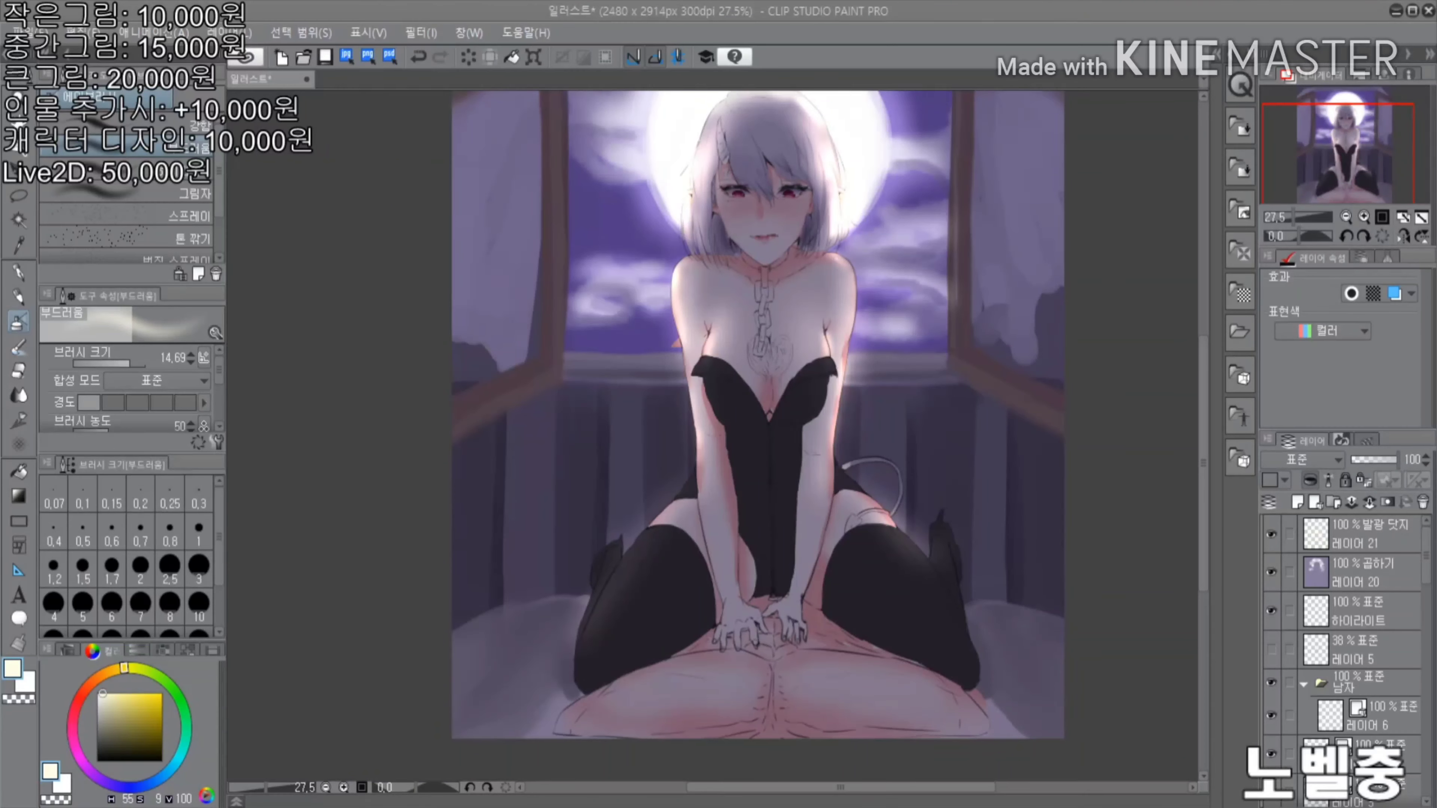
{"action": "scroll", "coordinate": [888, 266], "scroll_direction": "down", "scroll_amount": 1}
{"action": "scroll", "coordinate": [889, 266], "scroll_direction": "up", "scroll_amount": 6}
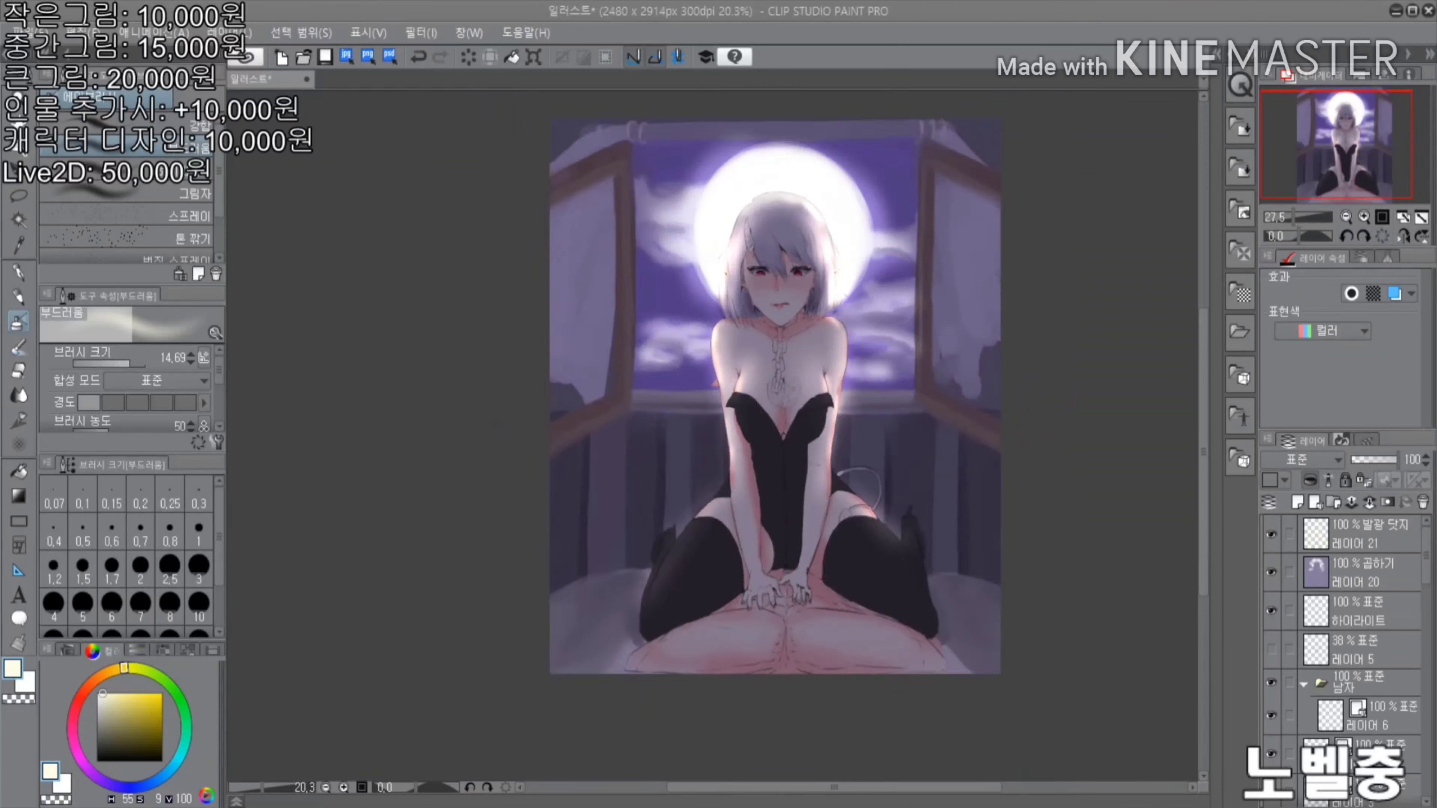
{"action": "scroll", "coordinate": [889, 266], "scroll_direction": "down", "scroll_amount": 4}
{"action": "scroll", "coordinate": [727, 231], "scroll_direction": "up", "scroll_amount": 3}
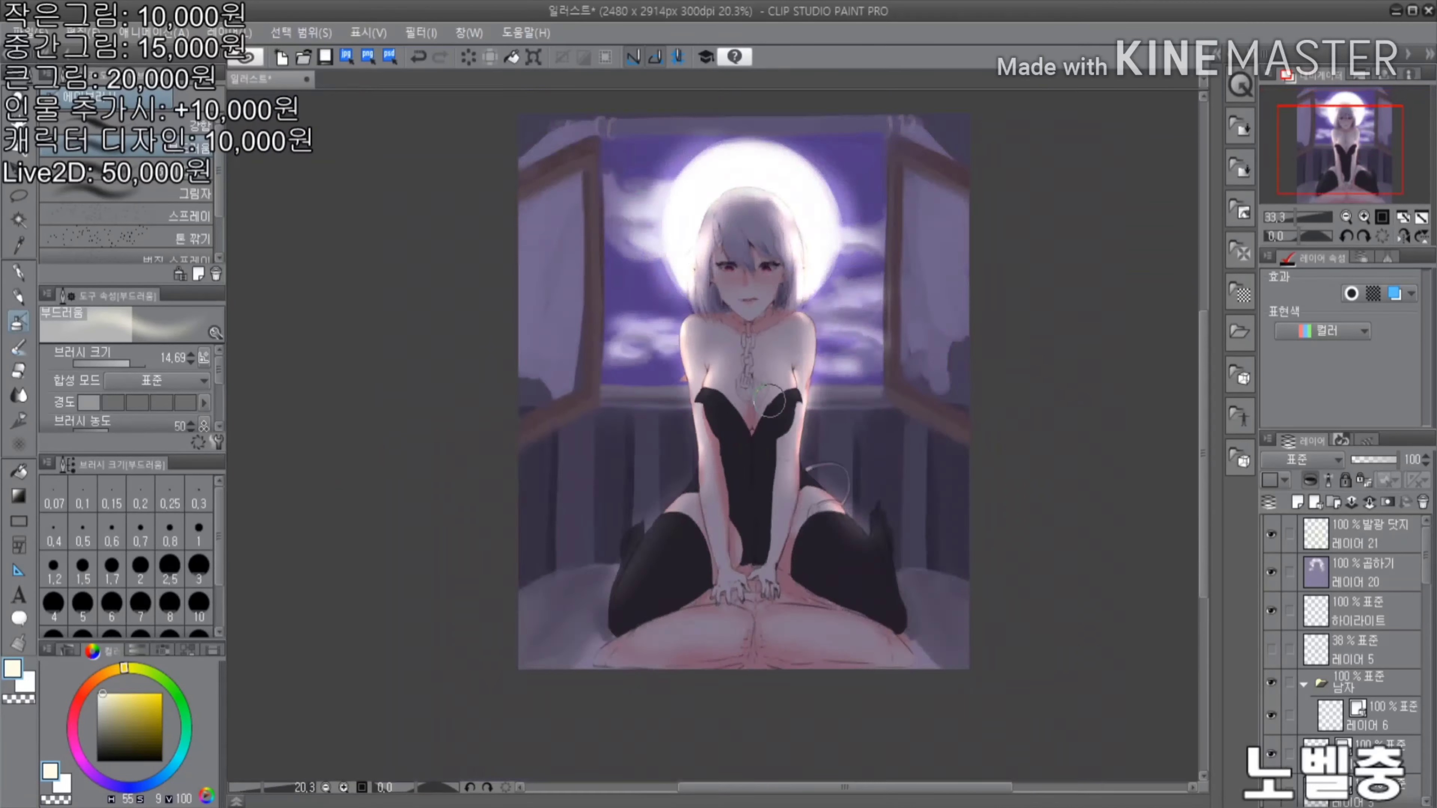
{"action": "scroll", "coordinate": [905, 272], "scroll_direction": "down", "scroll_amount": 2}
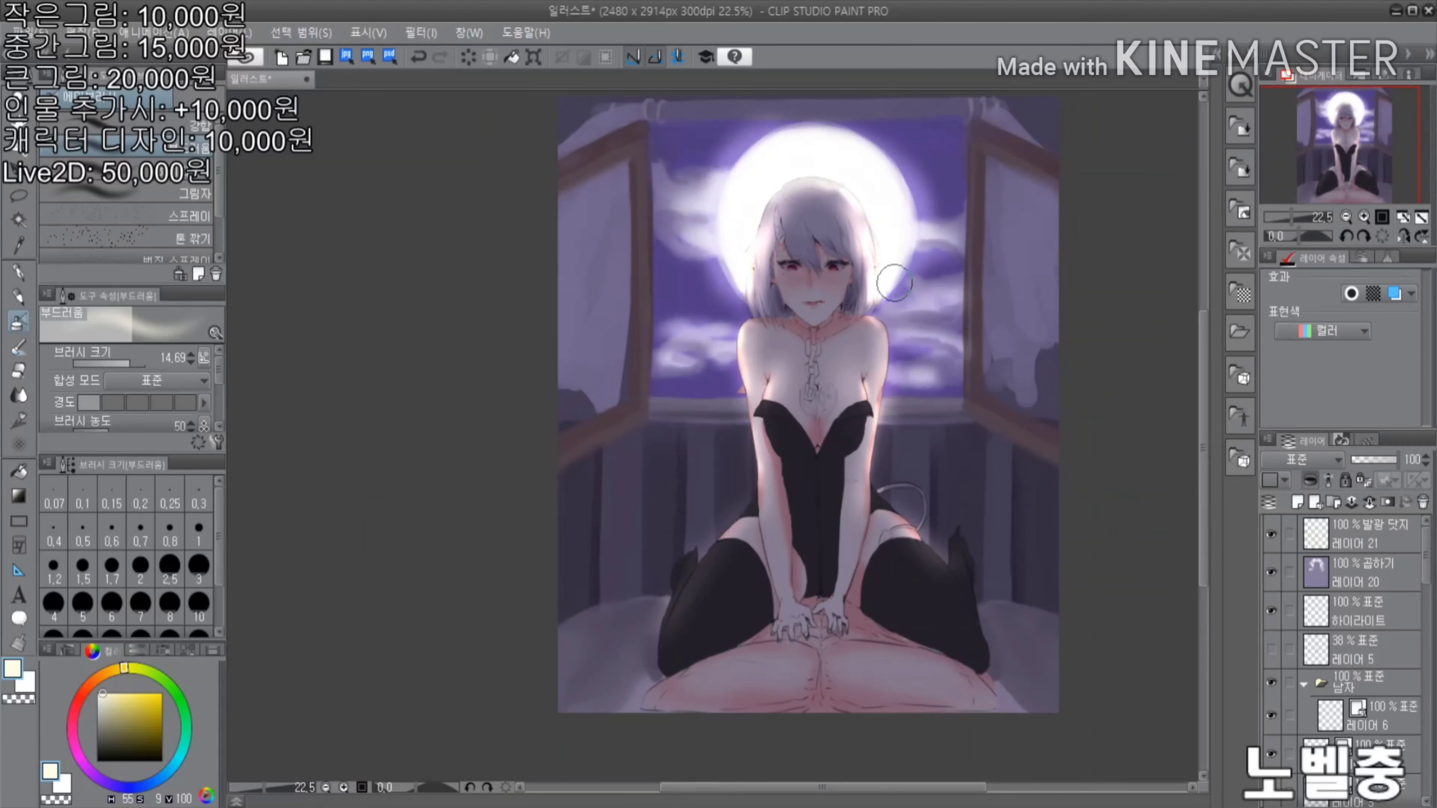
Add 레이어 31 in 발광 닷지 mode on top and trace the chest's heart emblem in glowing pink with the 부드러움 brush
{"action": "scroll", "coordinate": [829, 308], "scroll_direction": "up", "scroll_amount": 4}
{"action": "scroll", "coordinate": [829, 308], "scroll_direction": "down", "scroll_amount": 2}
{"action": "key", "text": "ctrl+shift+n"}
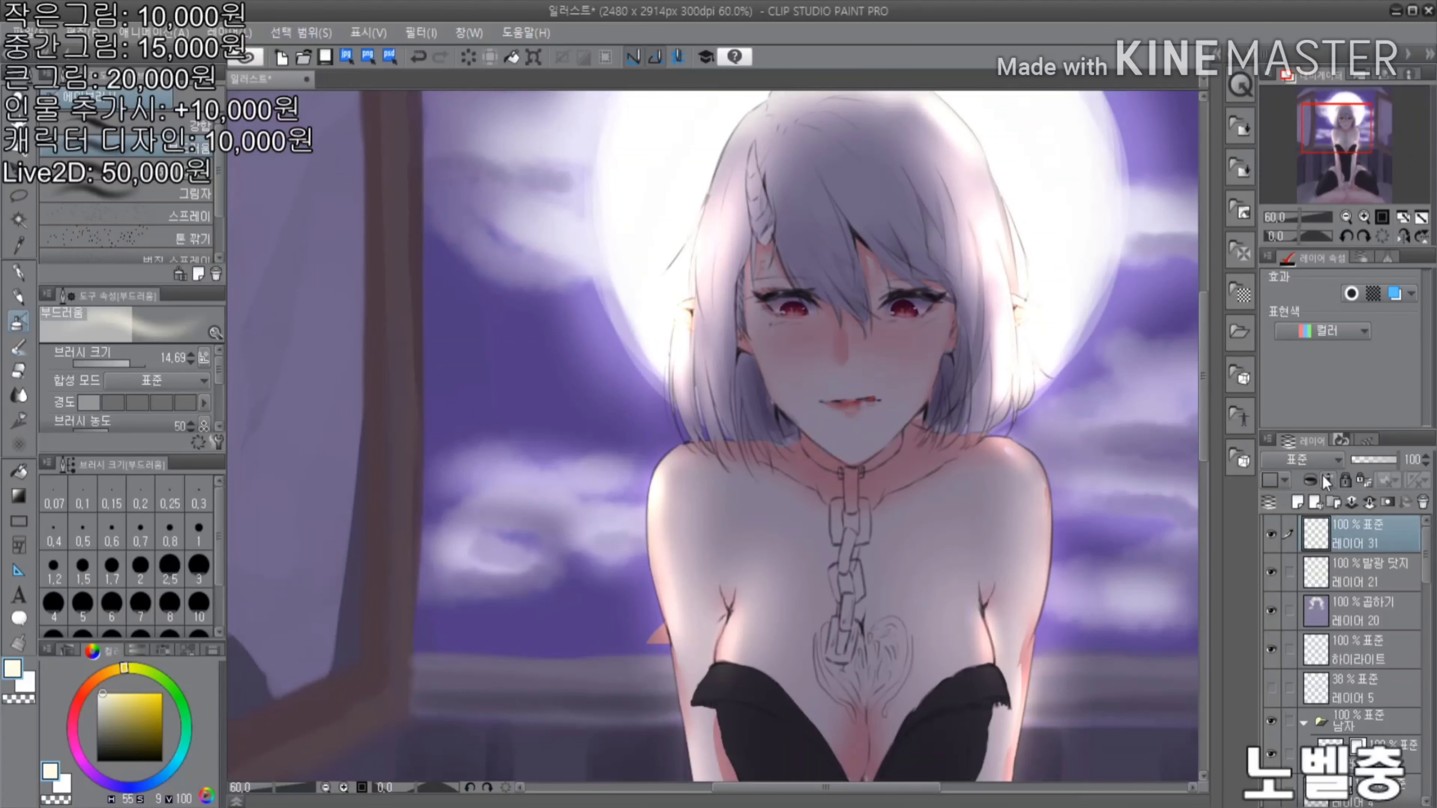
{"action": "scroll", "coordinate": [815, 574], "scroll_direction": "up", "scroll_amount": 2}
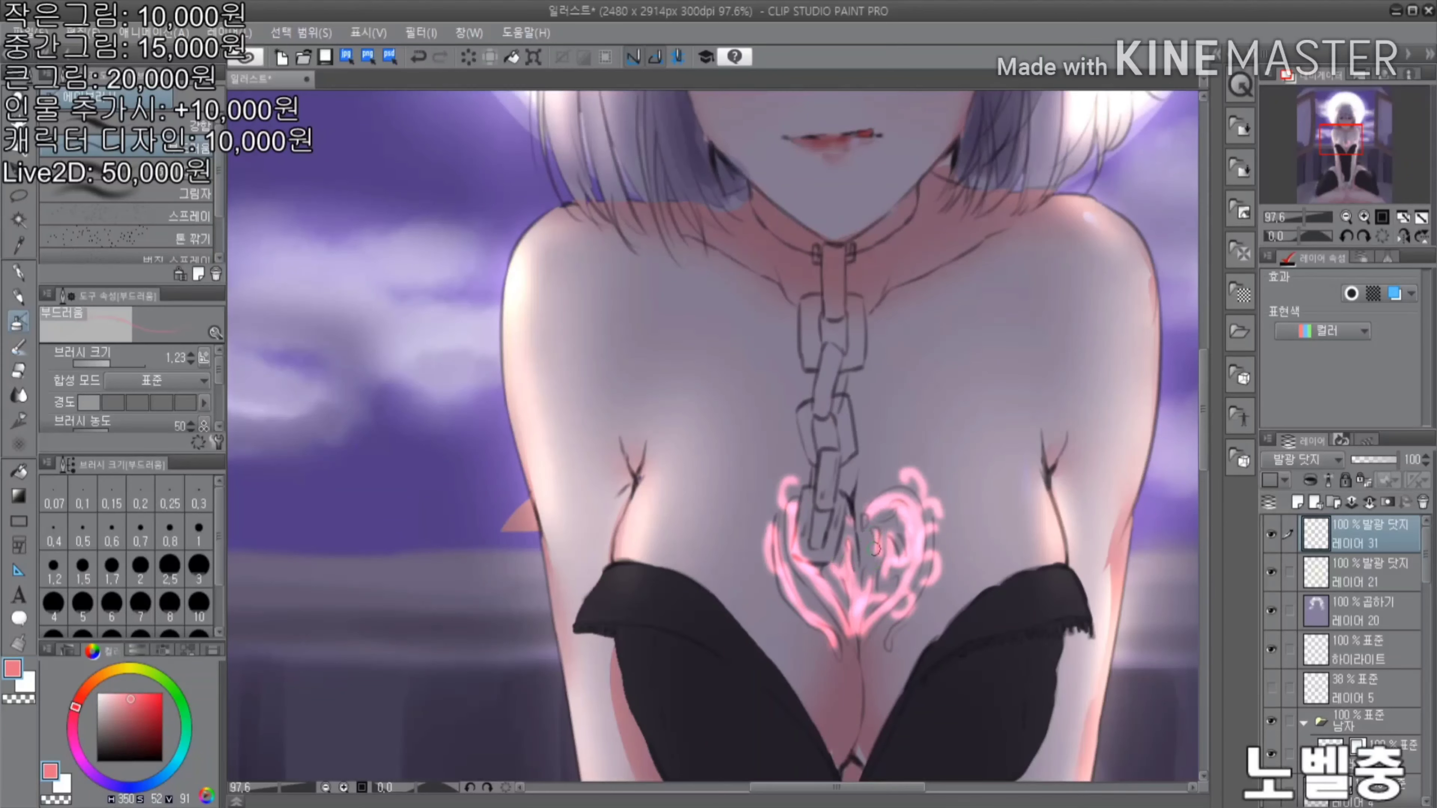
{"action": "scroll", "coordinate": [875, 548], "scroll_direction": "down", "scroll_amount": 3}
{"action": "scroll", "coordinate": [876, 548], "scroll_direction": "up", "scroll_amount": 3}
{"action": "scroll", "coordinate": [883, 453], "scroll_direction": "down", "scroll_amount": 2}
Paint small glowing red hearts in both pupils with a fine 부드러움 brush
{"action": "scroll", "coordinate": [897, 309], "scroll_direction": "up", "scroll_amount": 3}
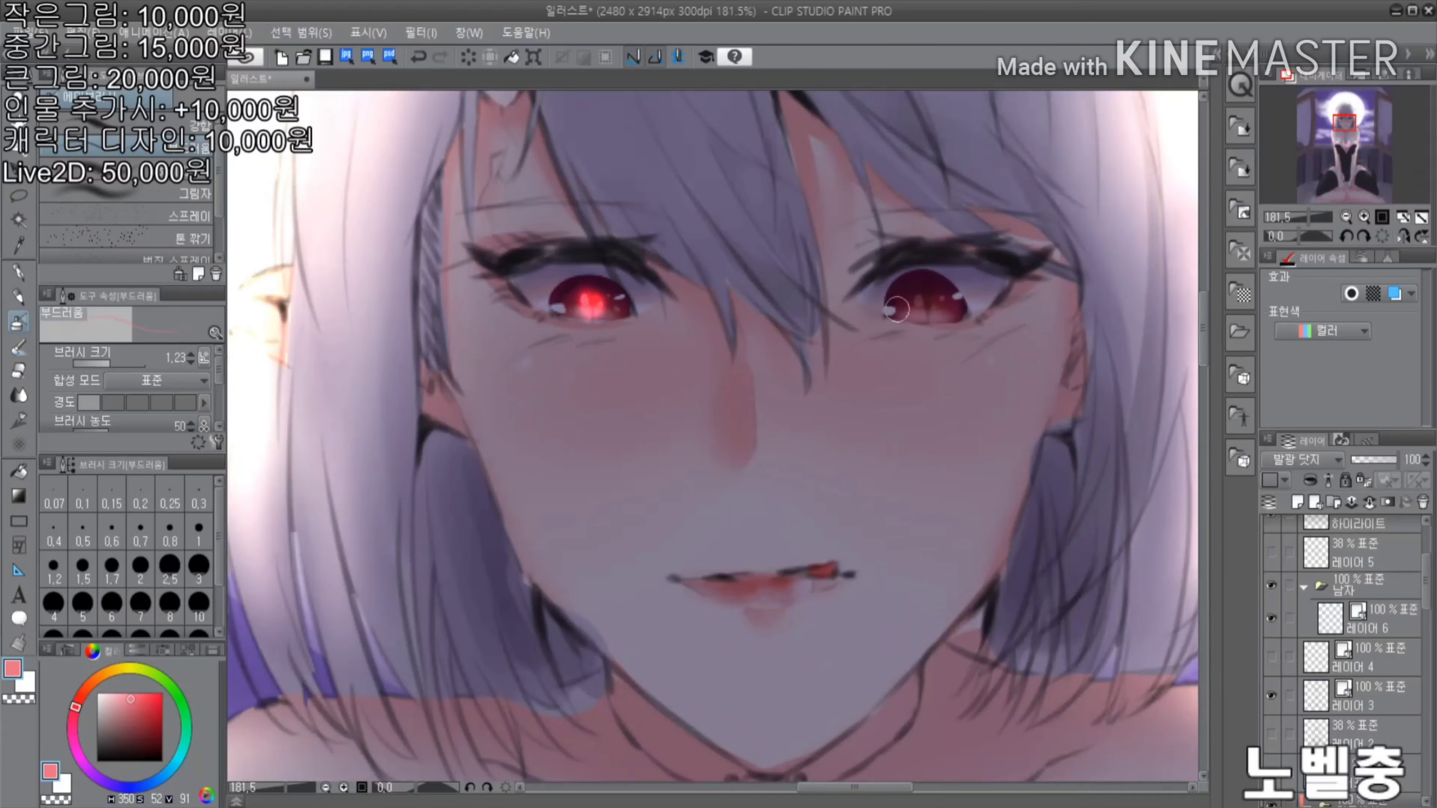
{"action": "scroll", "coordinate": [587, 363], "scroll_direction": "up", "scroll_amount": 3}
{"action": "scroll", "coordinate": [598, 336], "scroll_direction": "down", "scroll_amount": 3}
{"action": "scroll", "coordinate": [651, 323], "scroll_direction": "up", "scroll_amount": 3}
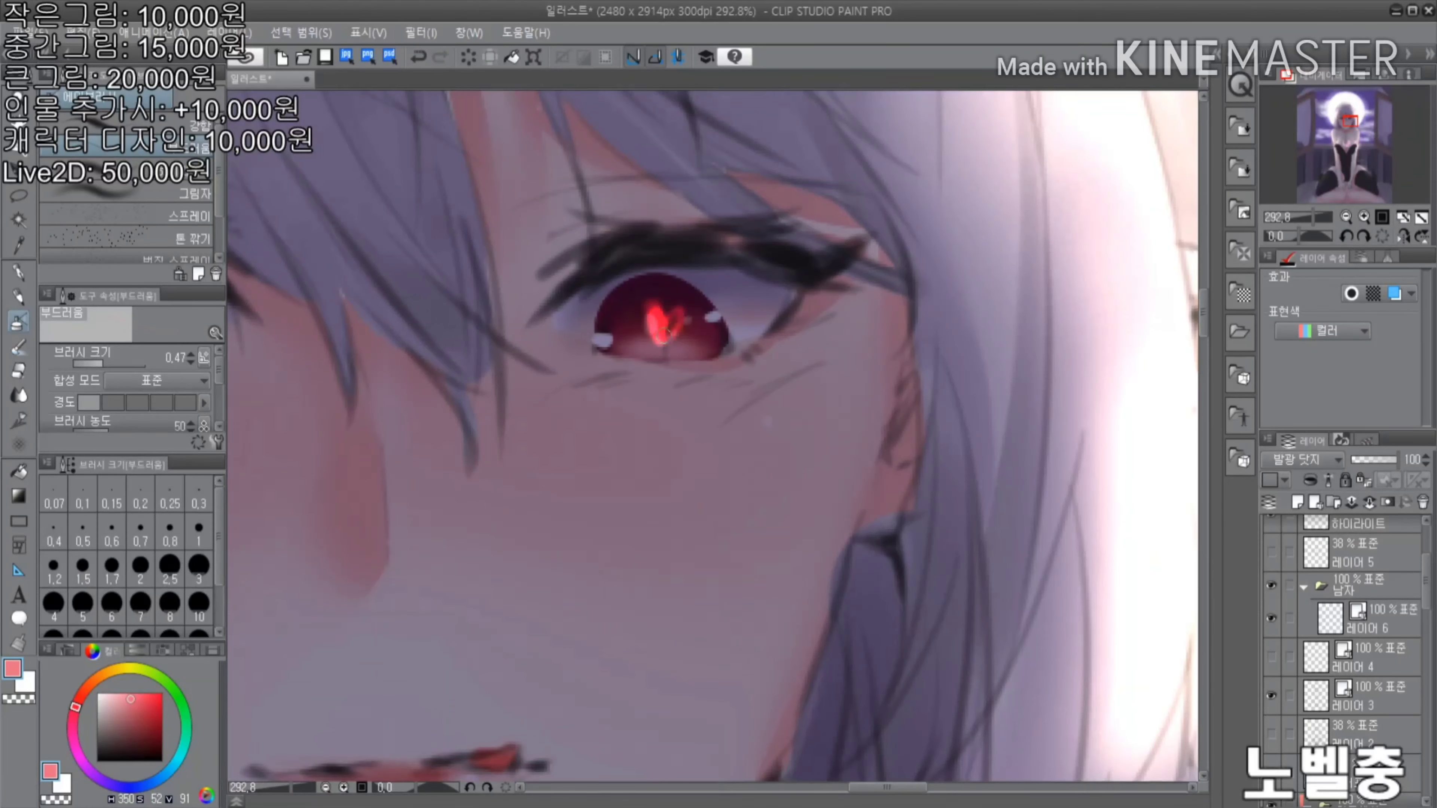
{"action": "scroll", "coordinate": [735, 397], "scroll_direction": "down", "scroll_amount": 5}
{"action": "scroll", "coordinate": [735, 396], "scroll_direction": "up", "scroll_amount": 1}
{"action": "scroll", "coordinate": [1368, 622], "scroll_direction": "down", "scroll_amount": 2}
{"action": "scroll", "coordinate": [1368, 622], "scroll_direction": "down", "scroll_amount": 2}
Undo the last stroke on 레이어 32 in the character colour group and paint the horn dark grey with the 스푼펜
{"action": "left_click", "coordinate": [1381, 662]}
{"action": "scroll", "coordinate": [753, 116], "scroll_direction": "up", "scroll_amount": 3}
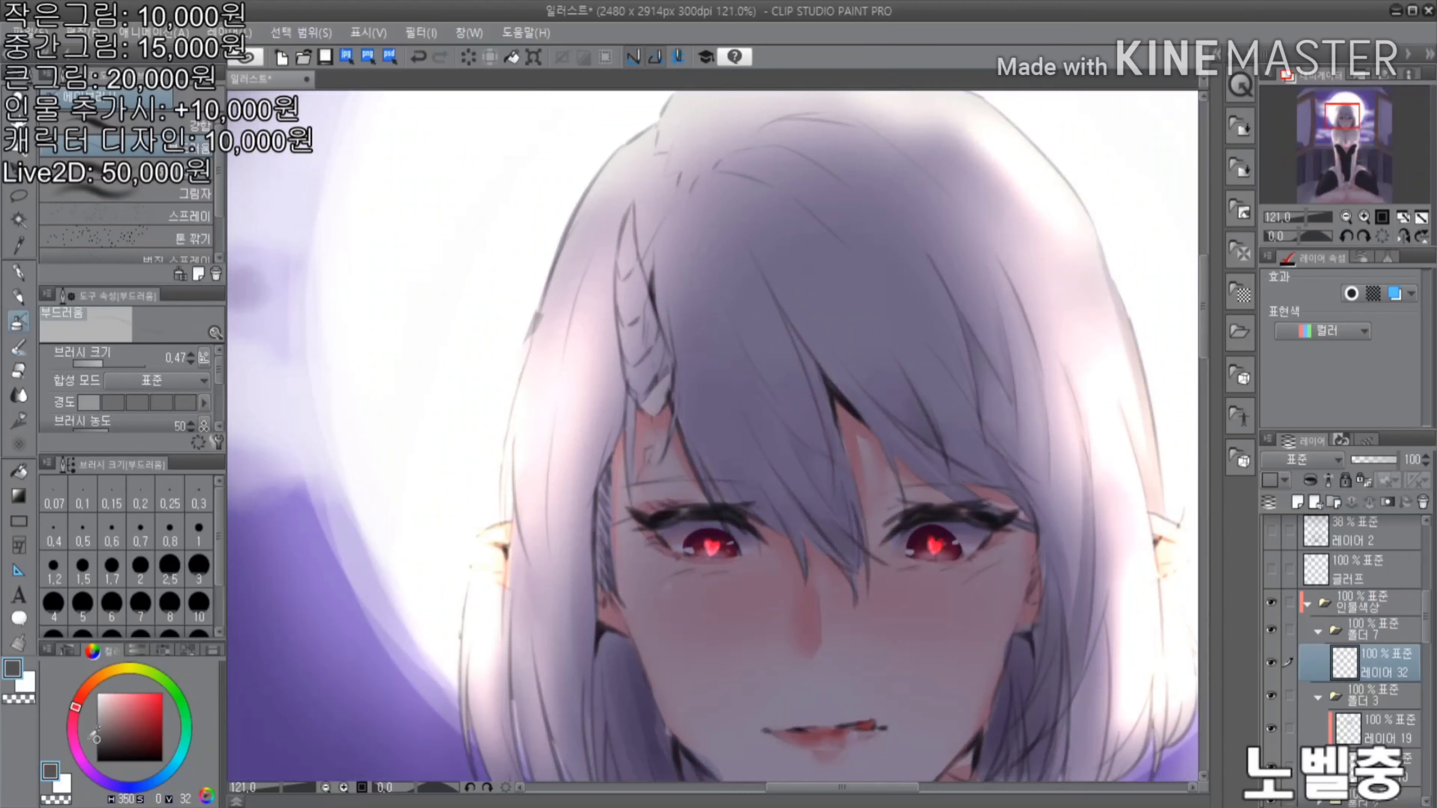
{"action": "key", "text": "ctrl+z"}
{"action": "key", "text": "p"}
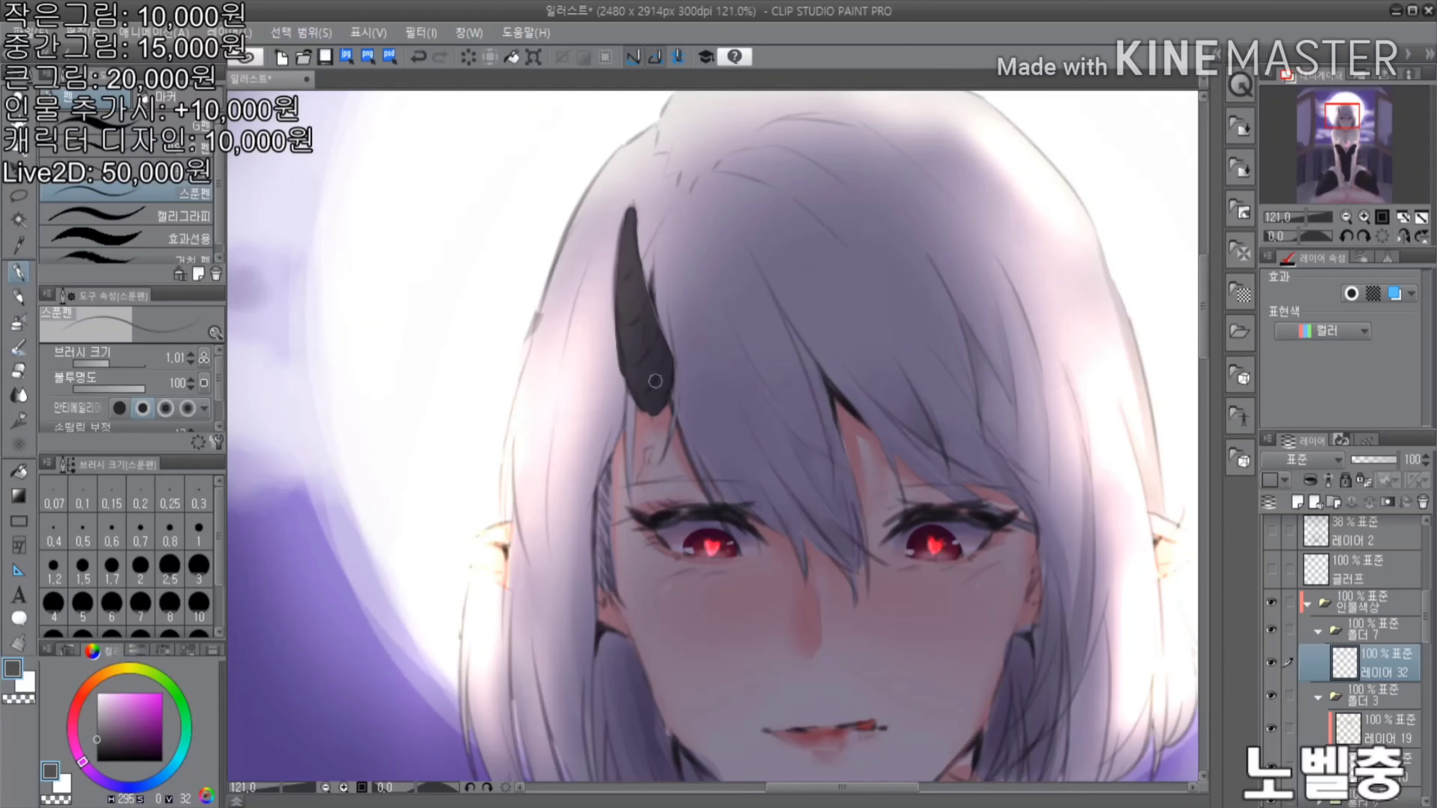
Paint the tail and its tip over the thigh dark grey on 레이어 32 with a smaller 스푼펜
{"action": "scroll", "coordinate": [655, 381], "scroll_direction": "down", "scroll_amount": 5}
{"action": "scroll", "coordinate": [690, 432], "scroll_direction": "up", "scroll_amount": 3}
{"action": "key", "text": "bracketleft"}
{"action": "key", "text": "bracketleft"}
{"action": "scroll", "coordinate": [808, 504], "scroll_direction": "up", "scroll_amount": 5}
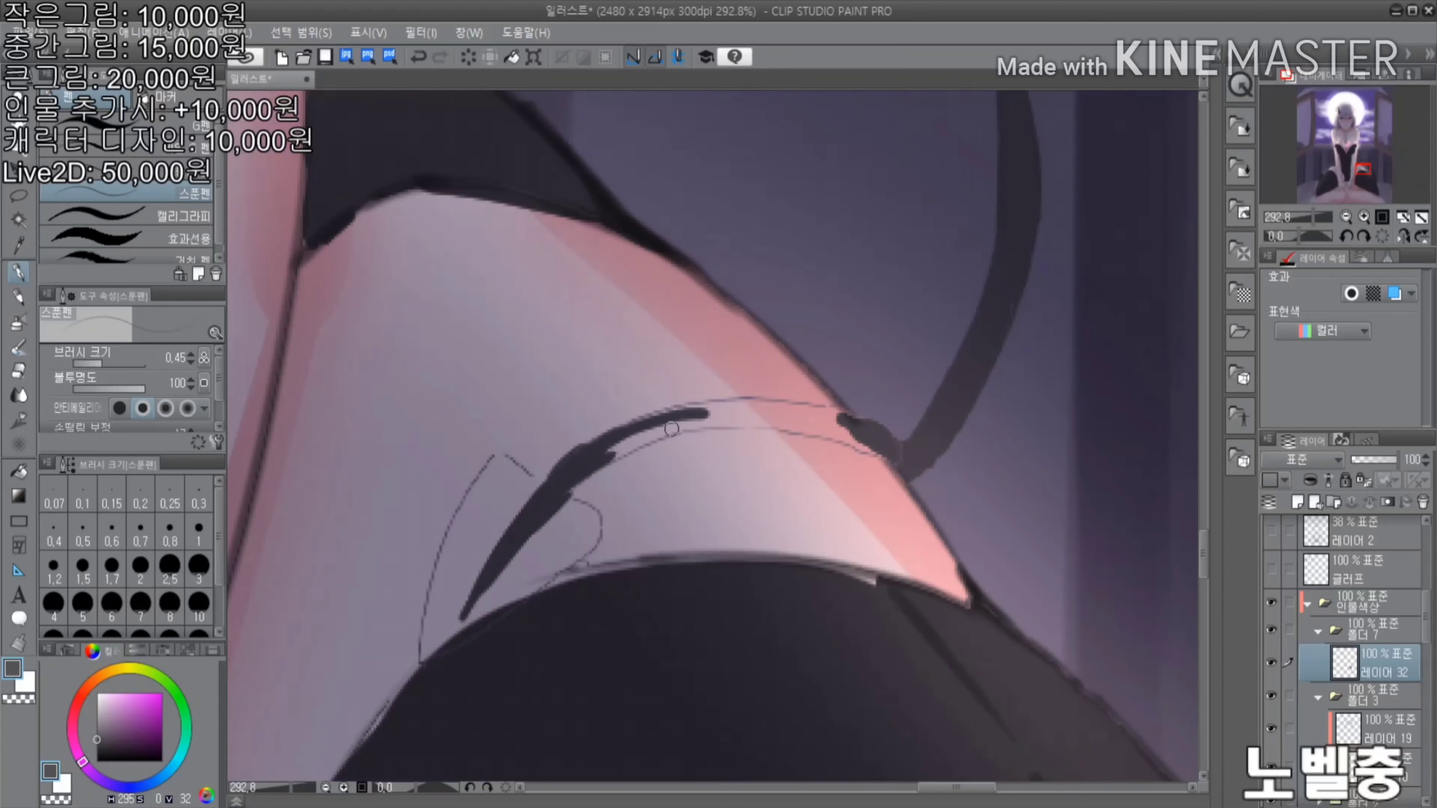
{"action": "scroll", "coordinate": [792, 113], "scroll_direction": "up", "scroll_amount": 8}
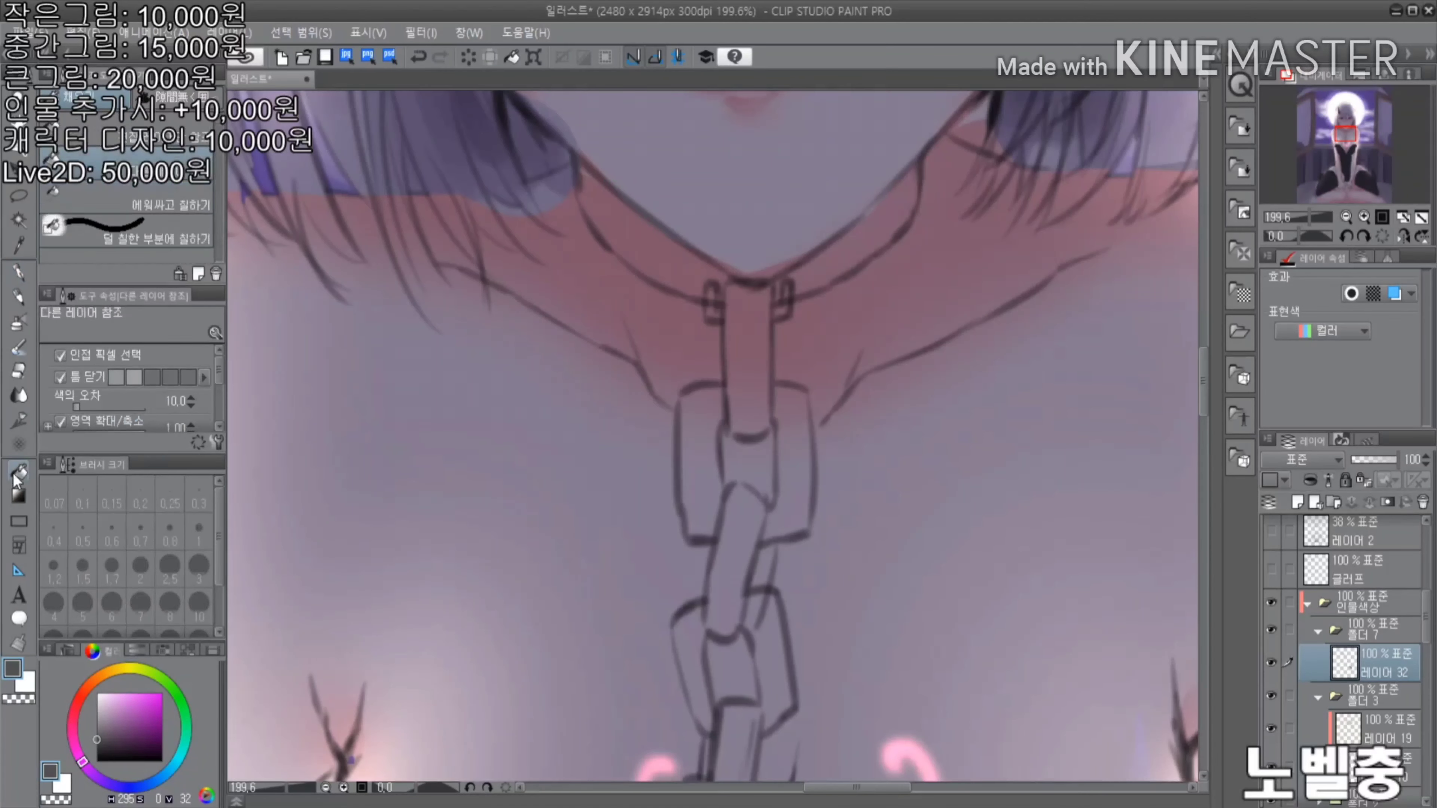
{"action": "key", "text": "g"}
{"action": "left_click_drag", "start_coordinate": [586, 248], "coordinate": [721, 183]}
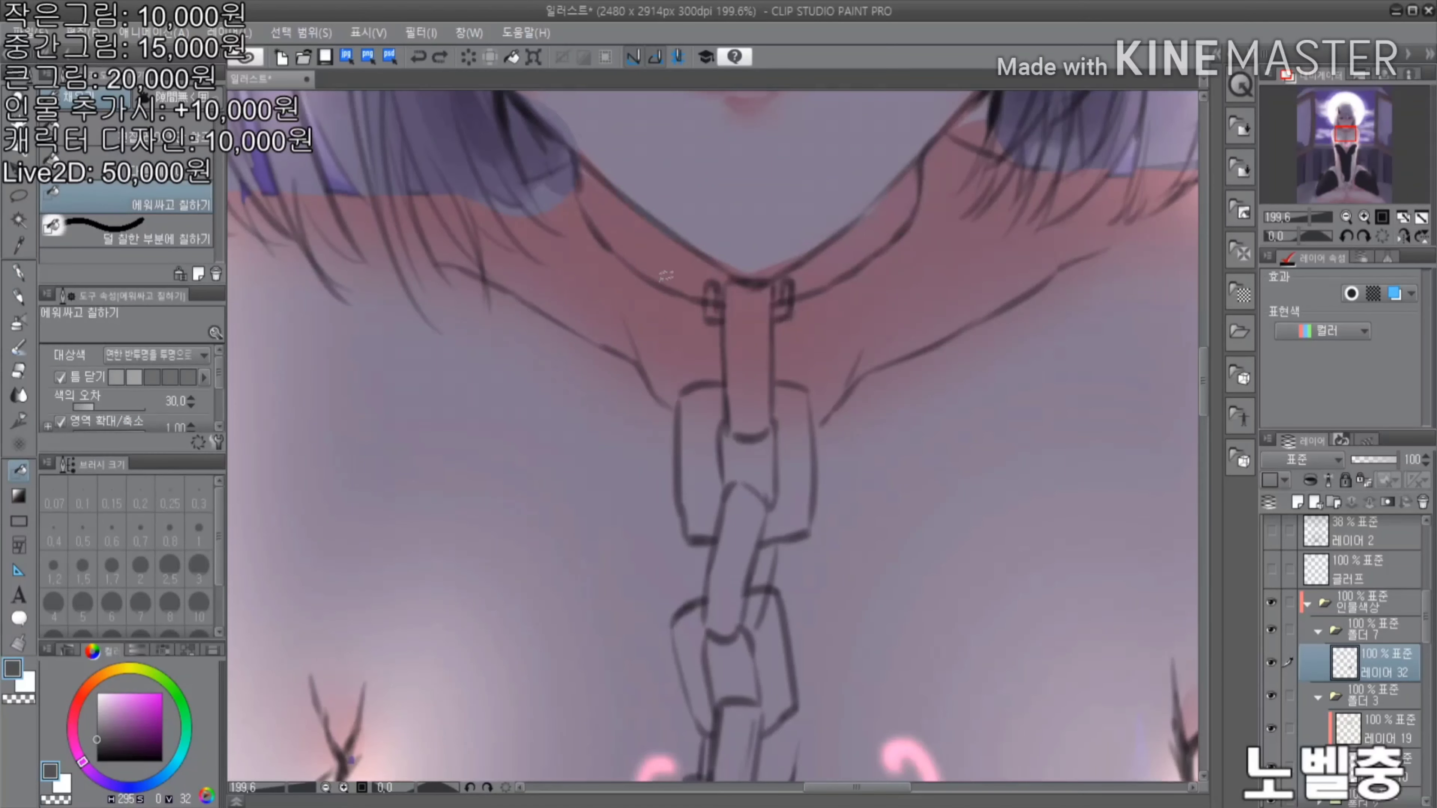
Select the choker and chain link areas by colour with the wand, adding to the selection, and undo the last addition
{"action": "key", "text": "w"}
{"action": "left_click", "coordinate": [793, 321]}
{"action": "left_click", "coordinate": [793, 321], "text": "shift"}
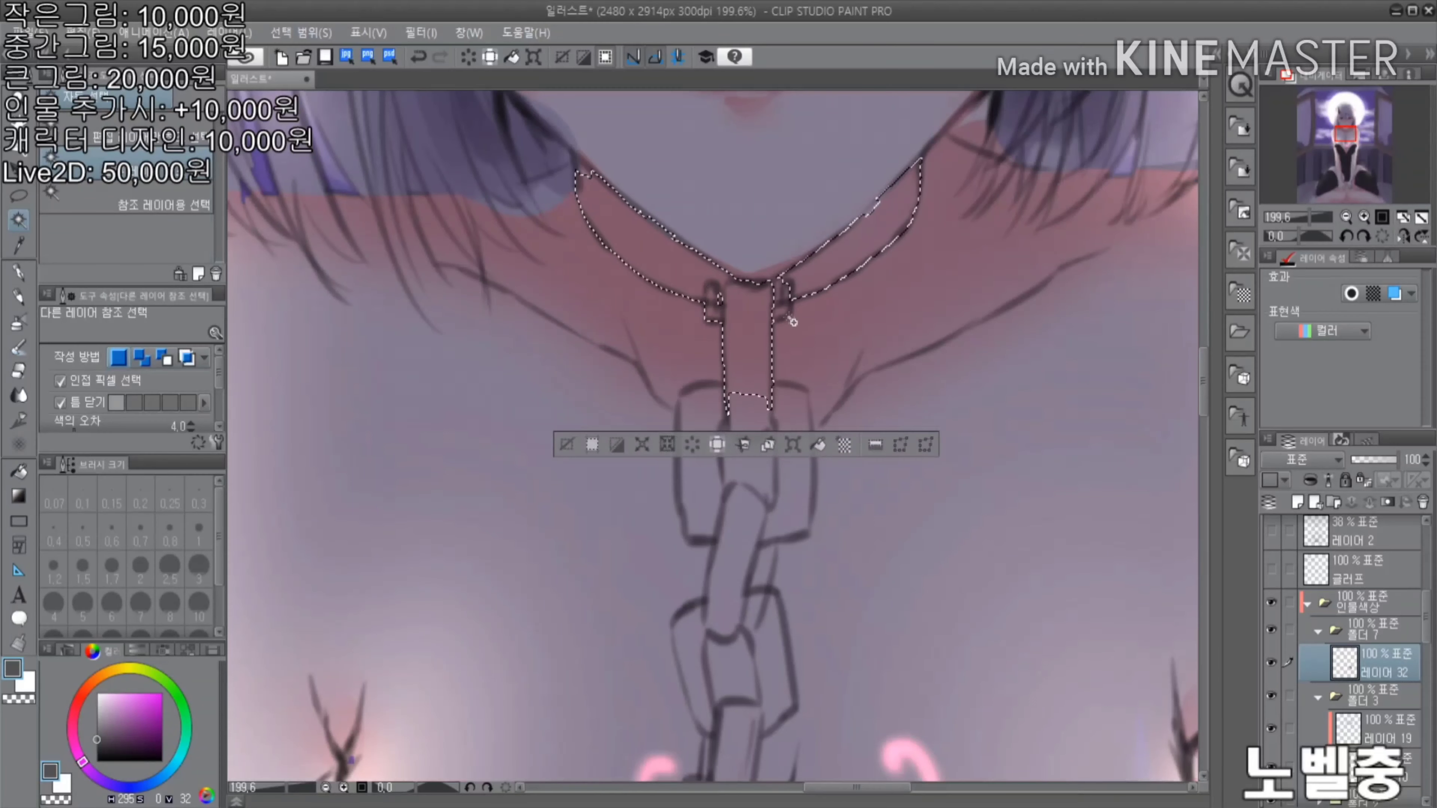
{"action": "left_click", "coordinate": [691, 453], "text": "shift"}
{"action": "left_click", "coordinate": [736, 566], "text": "shift"}
{"action": "scroll", "coordinate": [713, 622], "scroll_direction": "down", "scroll_amount": 1}
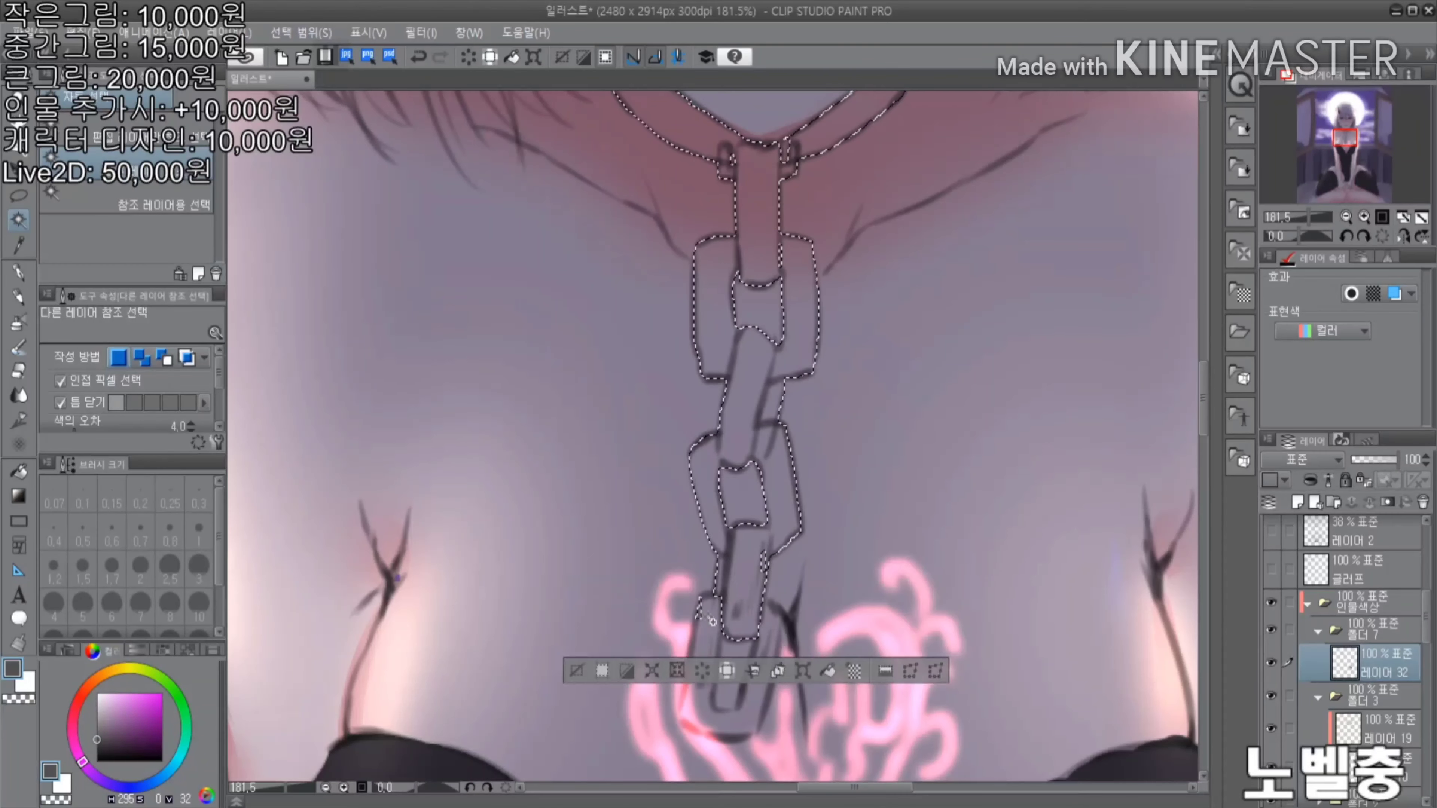
{"action": "key", "text": "ctrl+z"}
Hide 레이어 31 and complete the lowest chain link's selection with the selection pen and selection eraser
{"action": "scroll", "coordinate": [712, 622], "scroll_direction": "up", "scroll_amount": 4}
{"action": "key", "text": "m"}
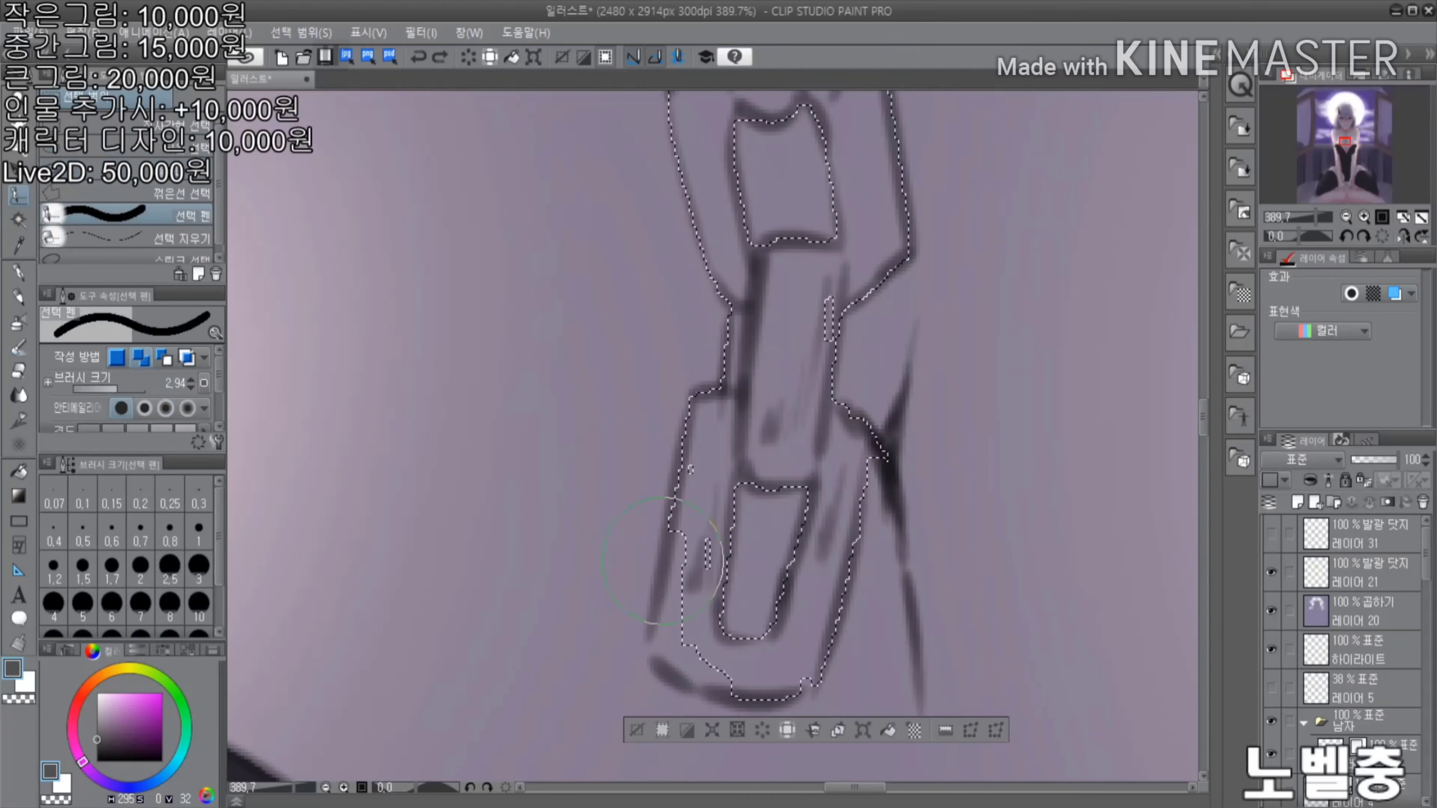
{"action": "left_click_drag", "start_coordinate": [682, 573], "coordinate": [692, 590]}
{"action": "key", "text": "p"}
{"action": "scroll", "coordinate": [799, 422], "scroll_direction": "down", "scroll_amount": 7}
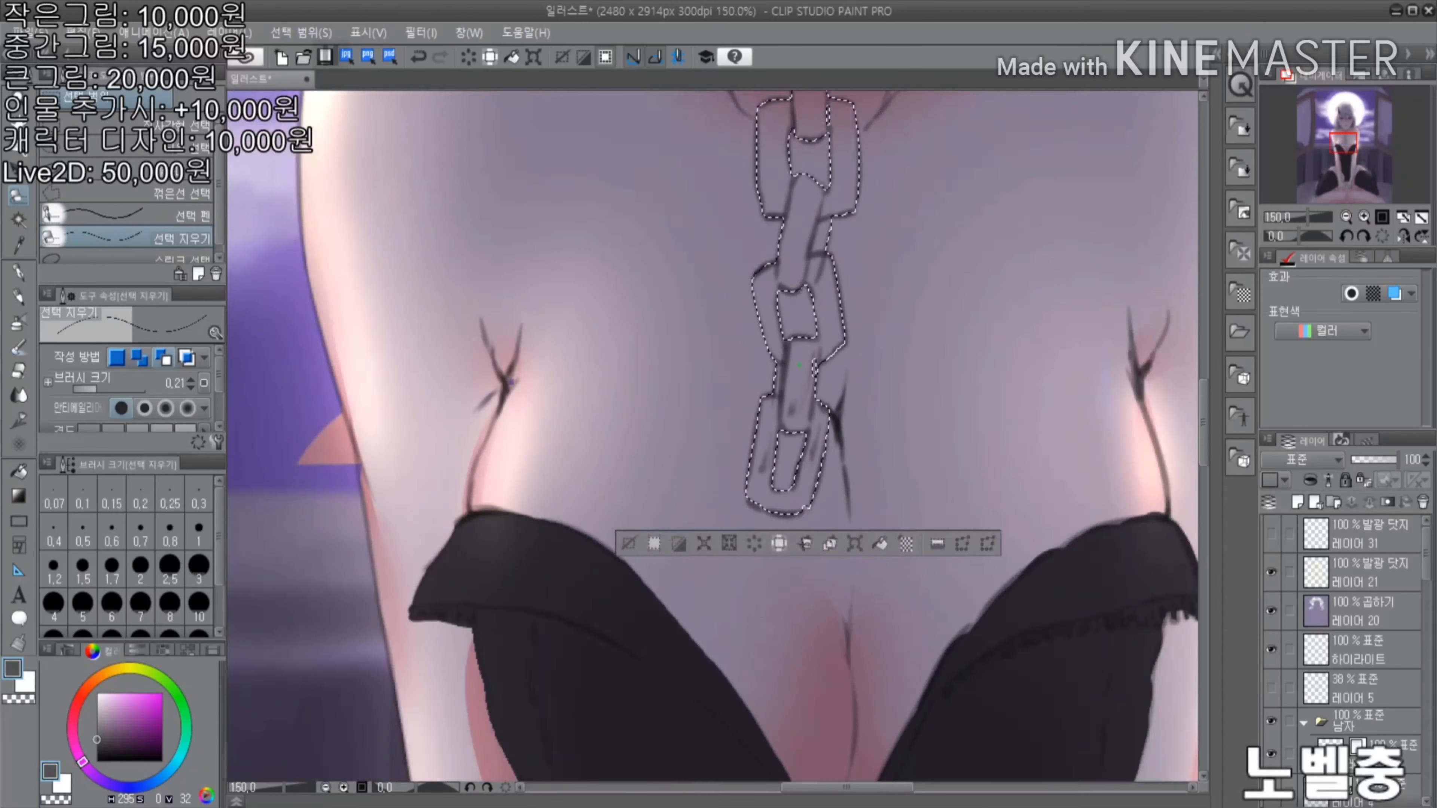
Paint the selected choker and chain dark grey on 레이어 32, and fill the selection gaps beside the choker's connector
{"action": "scroll", "coordinate": [764, 260], "scroll_direction": "up", "scroll_amount": 6}
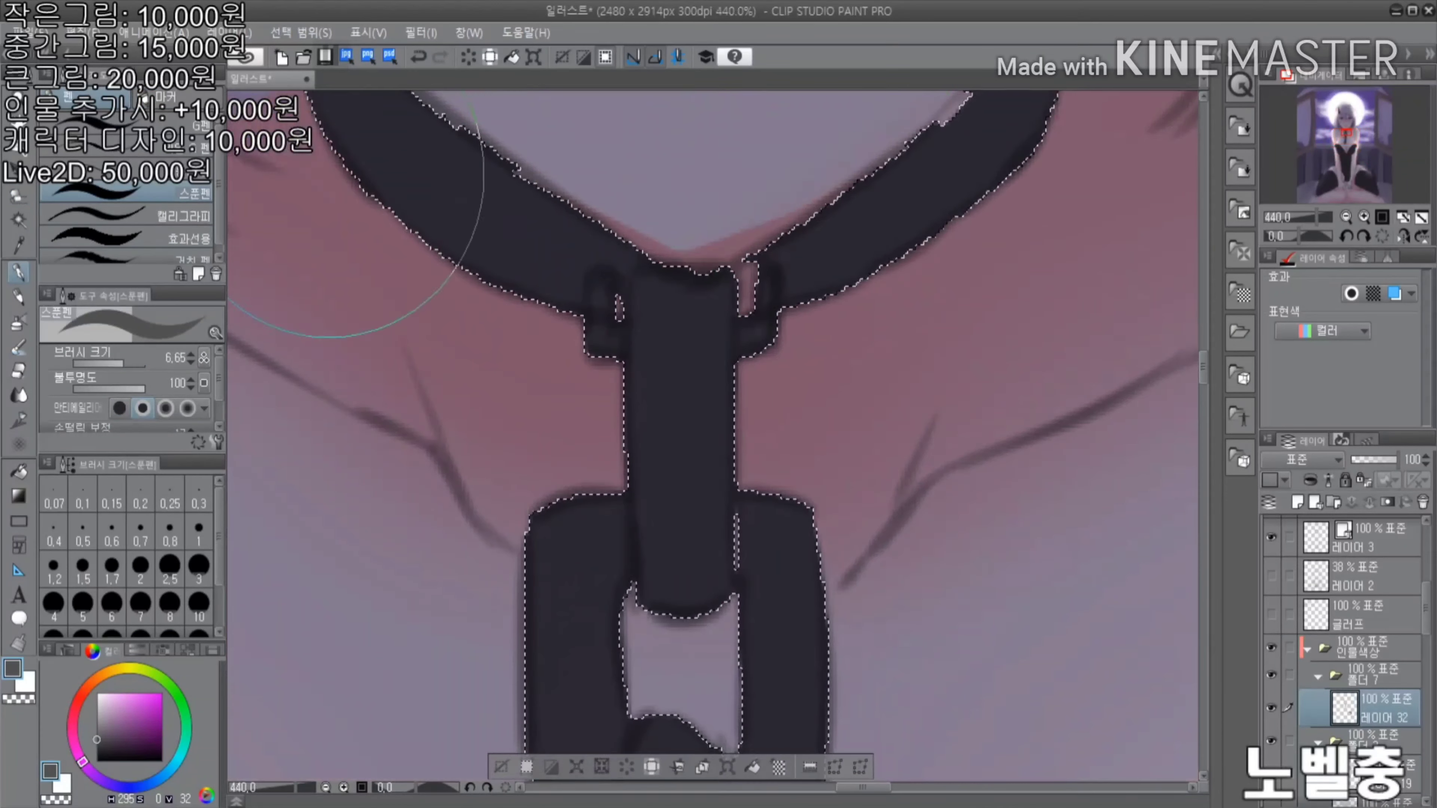
{"action": "key", "text": "m"}
{"action": "left_click_drag", "start_coordinate": [731, 334], "coordinate": [776, 296]}
{"action": "key", "text": "p"}
{"action": "scroll", "coordinate": [692, 278], "scroll_direction": "down", "scroll_amount": 3}
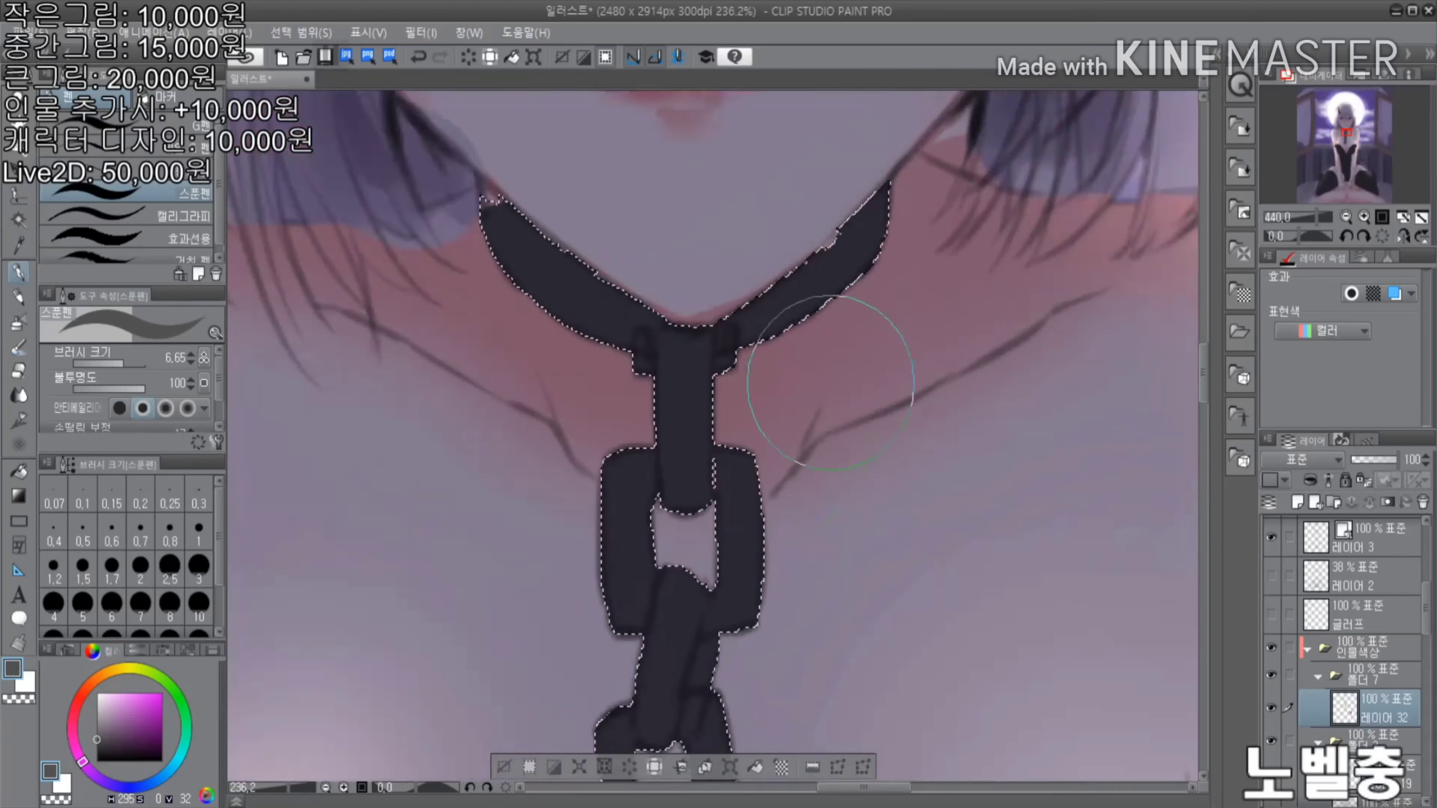
{"action": "scroll", "coordinate": [789, 375], "scroll_direction": "up", "scroll_amount": 3}
{"action": "scroll", "coordinate": [789, 375], "scroll_direction": "down", "scroll_amount": 5}
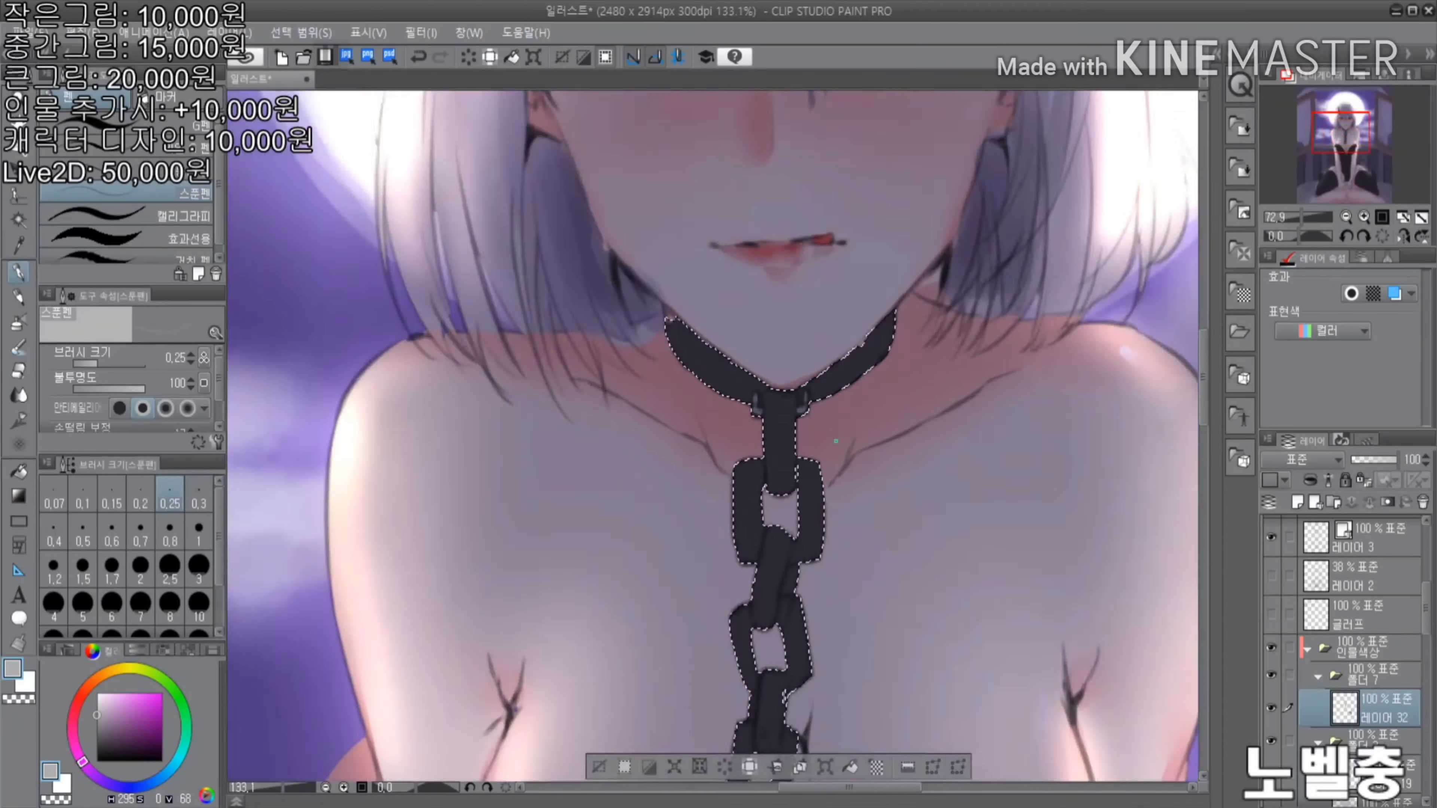
Paint light grey highlight strokes on the selected chain links and choker connector on 레이어 32 with the 스푼펜
{"action": "scroll", "coordinate": [789, 374], "scroll_direction": "up", "scroll_amount": 1}
{"action": "scroll", "coordinate": [788, 339], "scroll_direction": "up", "scroll_amount": 3}
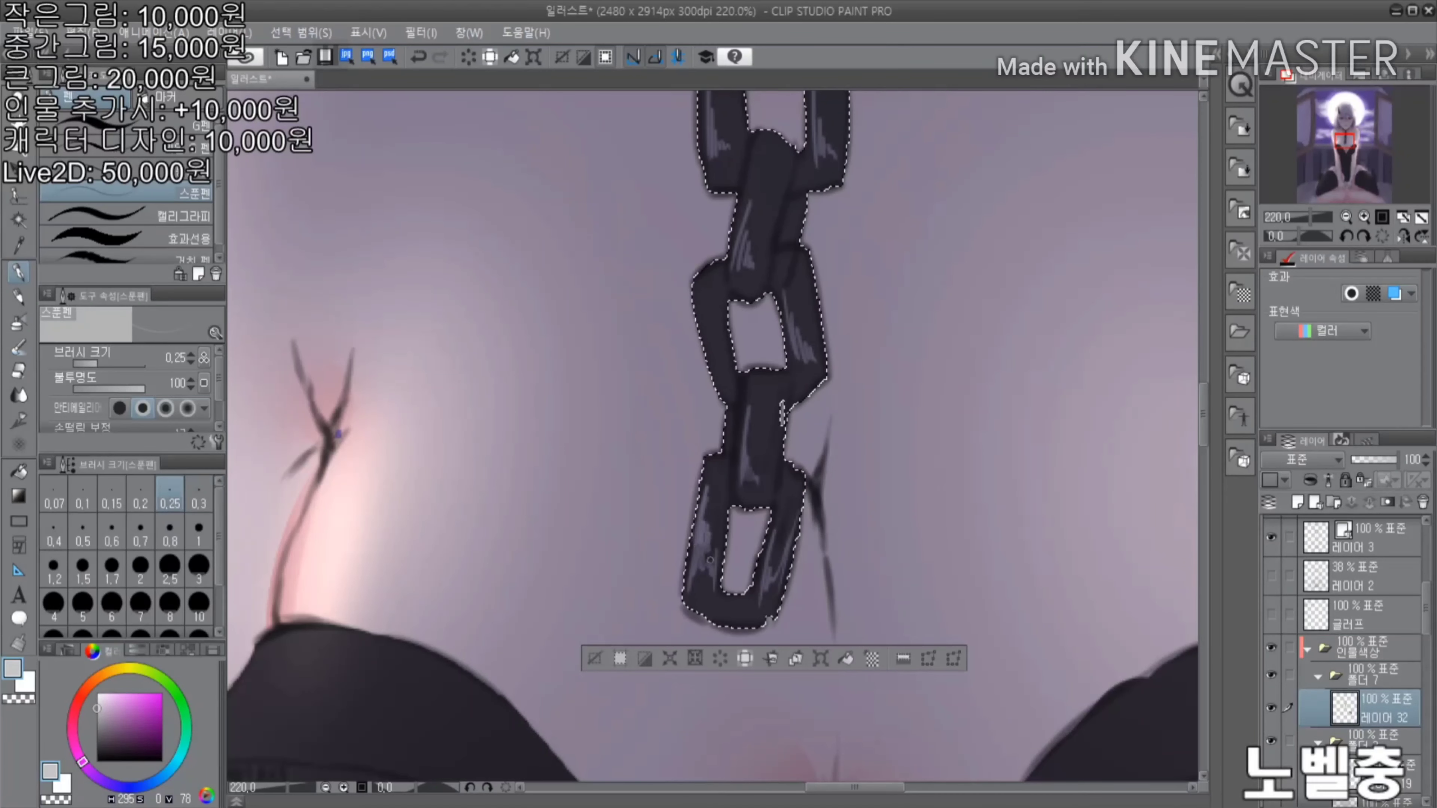
{"action": "scroll", "coordinate": [767, 401], "scroll_direction": "up", "scroll_amount": 2}
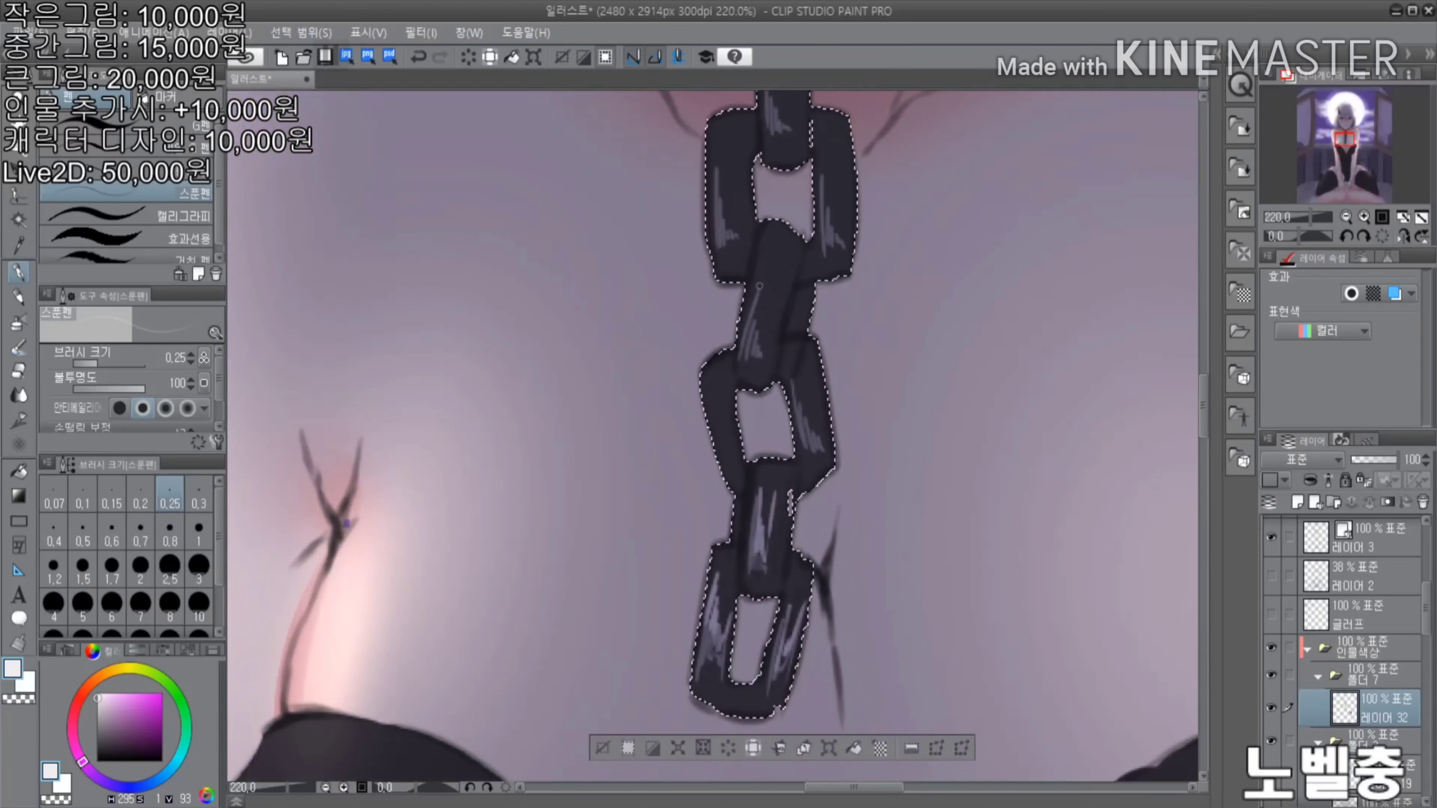
{"action": "scroll", "coordinate": [804, 385], "scroll_direction": "up", "scroll_amount": 2}
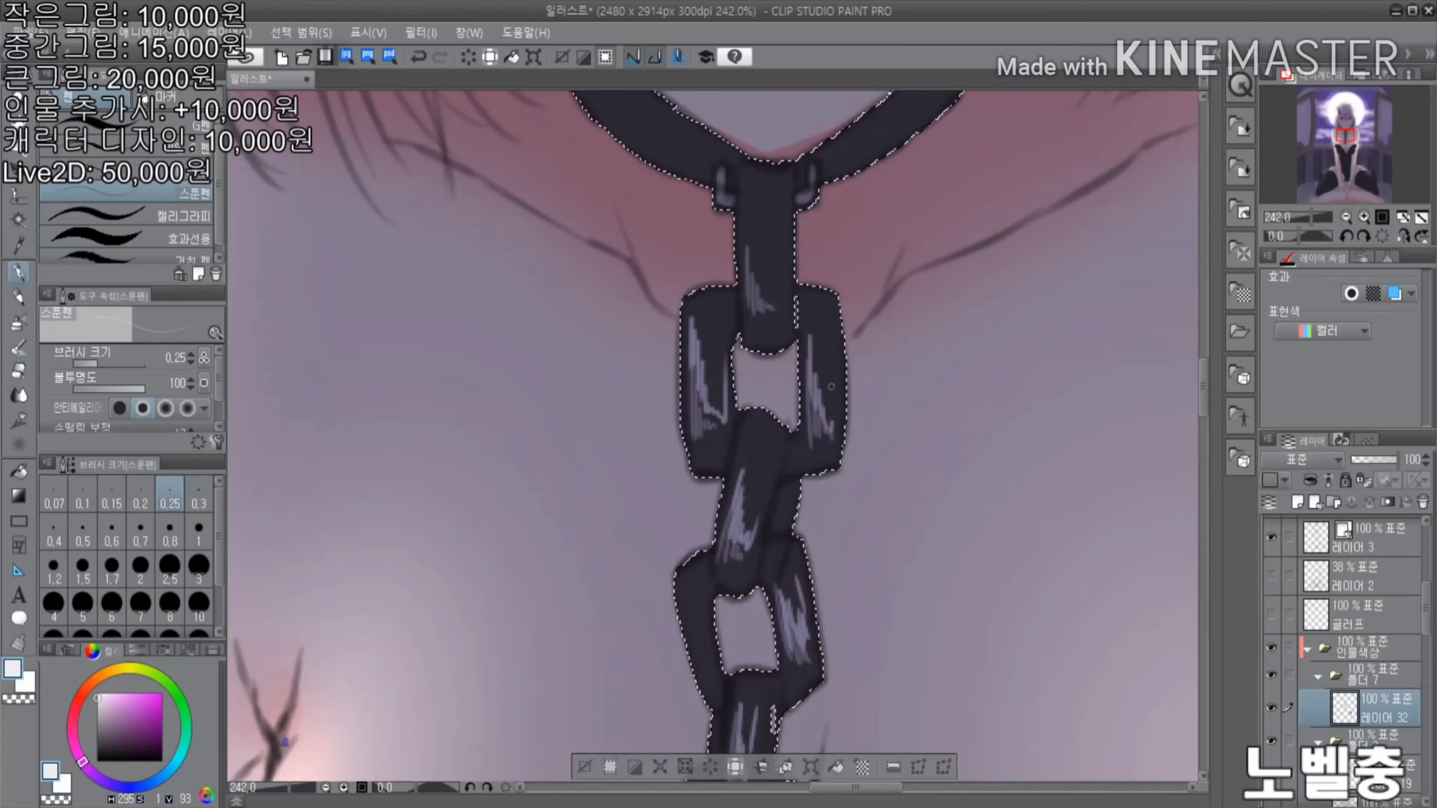
Blend the highlights on the chain links with the 흐리기 tool and clear the selection
{"action": "scroll", "coordinate": [767, 173], "scroll_direction": "down", "scroll_amount": 6}
{"action": "key", "text": "j"}
{"action": "scroll", "coordinate": [720, 191], "scroll_direction": "up", "scroll_amount": 5}
{"action": "key", "text": "ctrl+d"}
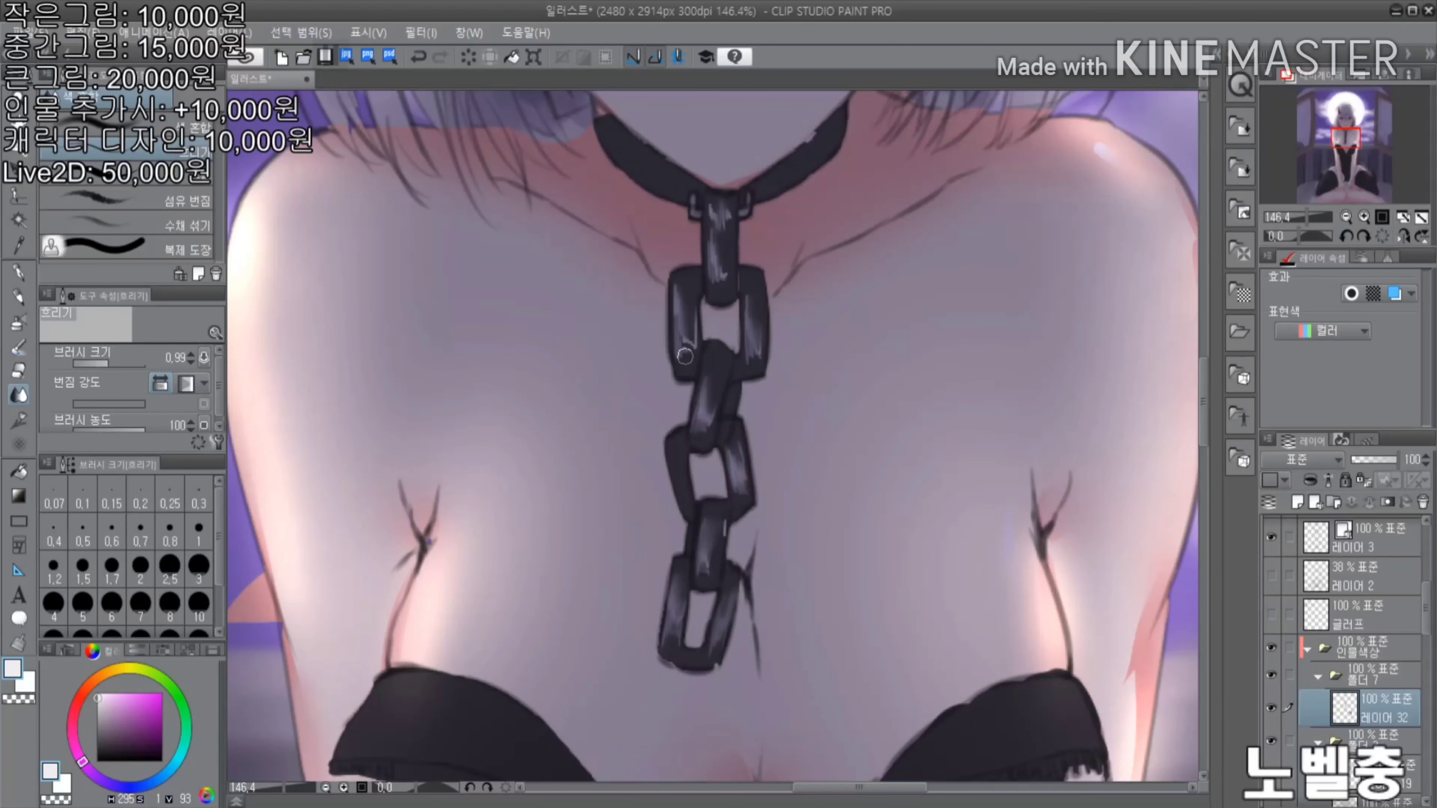
Add clipped 레이어 33 in 폴더 1 and paint light grey highlights on the black bodice and both stockings with 불투명 수채
{"action": "scroll", "coordinate": [723, 285], "scroll_direction": "down", "scroll_amount": 5}
{"action": "scroll", "coordinate": [968, 491], "scroll_direction": "up", "scroll_amount": 2}
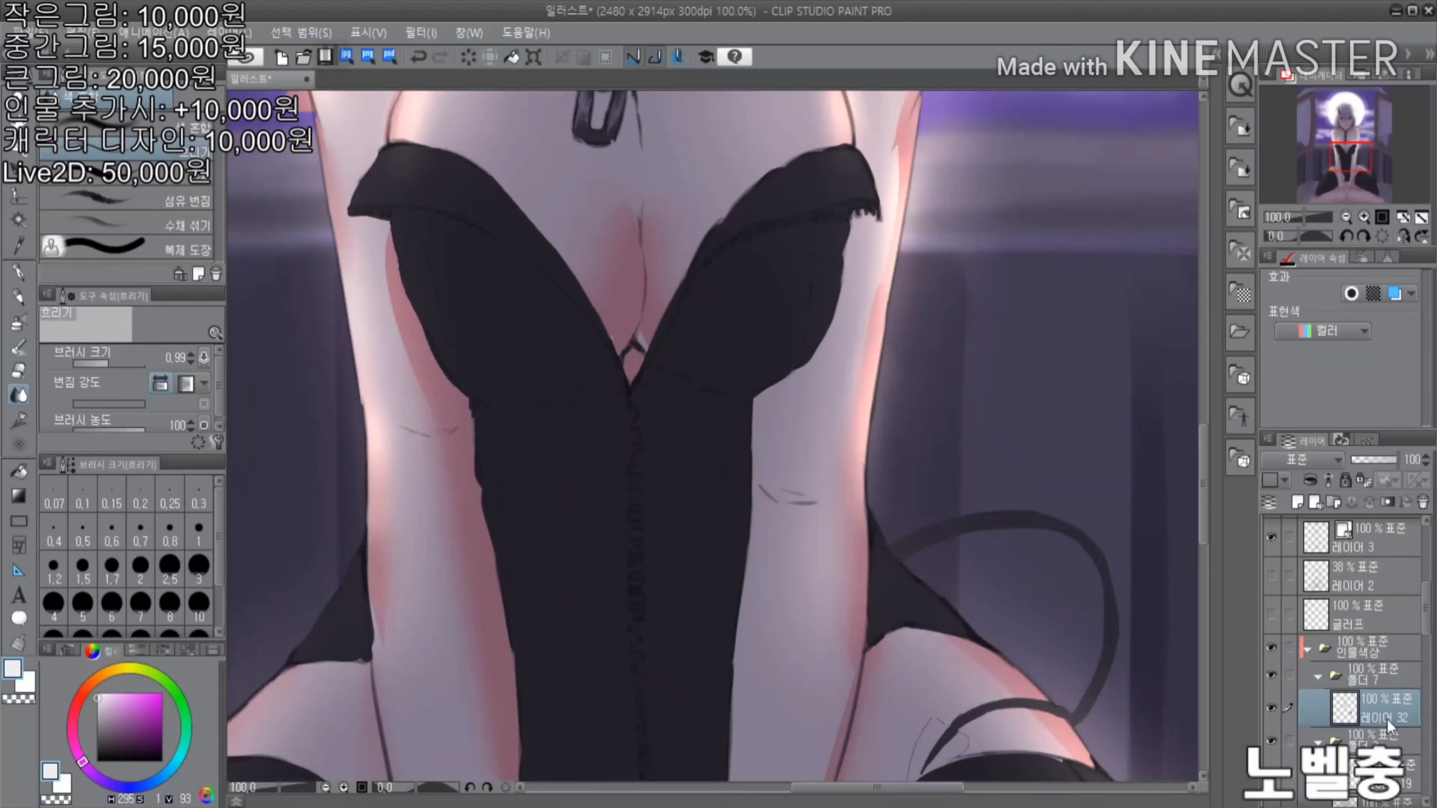
{"action": "scroll", "coordinate": [968, 491], "scroll_direction": "down", "scroll_amount": 2}
{"action": "scroll", "coordinate": [968, 491], "scroll_direction": "down", "scroll_amount": 3}
{"action": "scroll", "coordinate": [638, 452], "scroll_direction": "up", "scroll_amount": 4}
{"action": "key", "text": "b"}
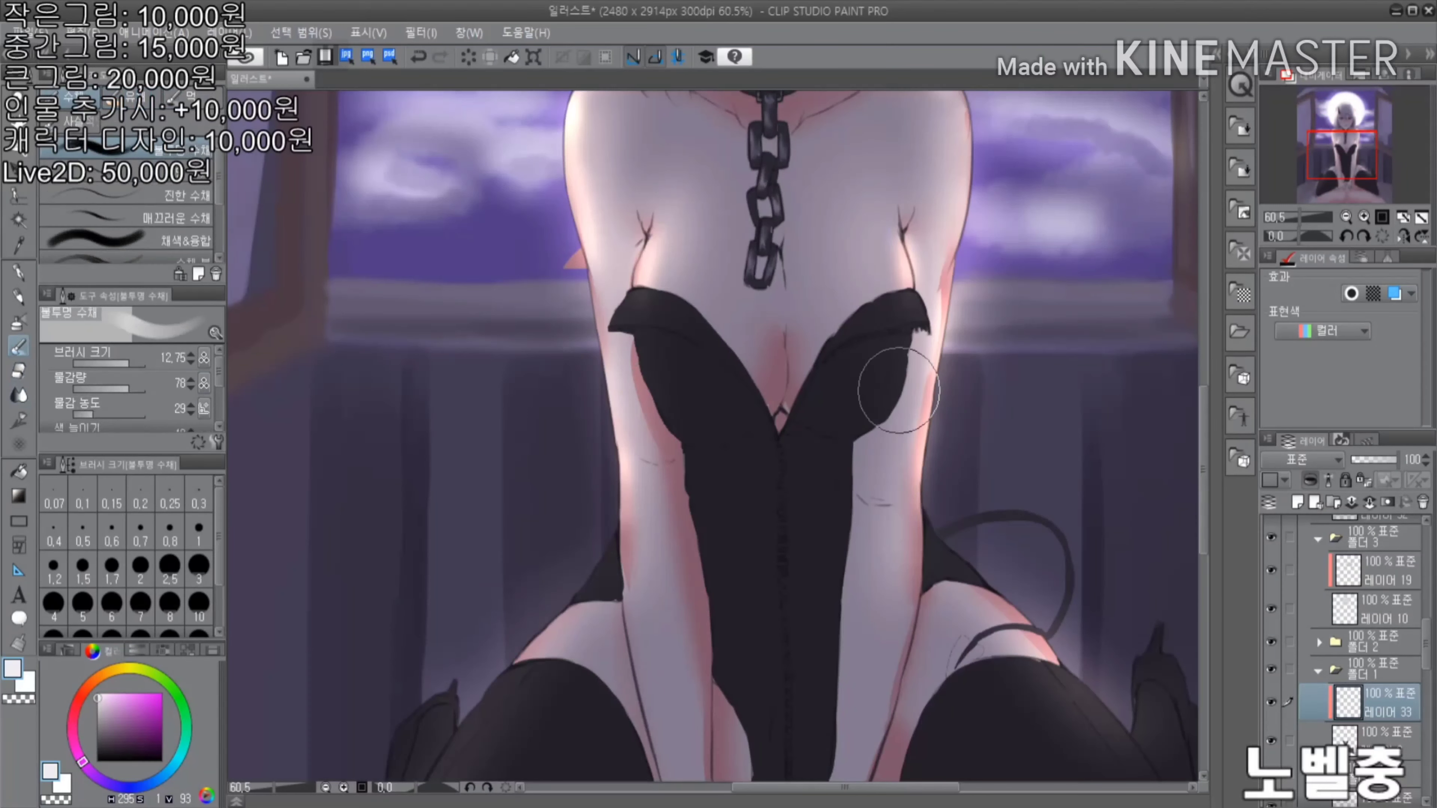
{"action": "left_click_drag", "start_coordinate": [880, 351], "coordinate": [841, 424]}
{"action": "scroll", "coordinate": [715, 476], "scroll_direction": "down", "scroll_amount": 2}
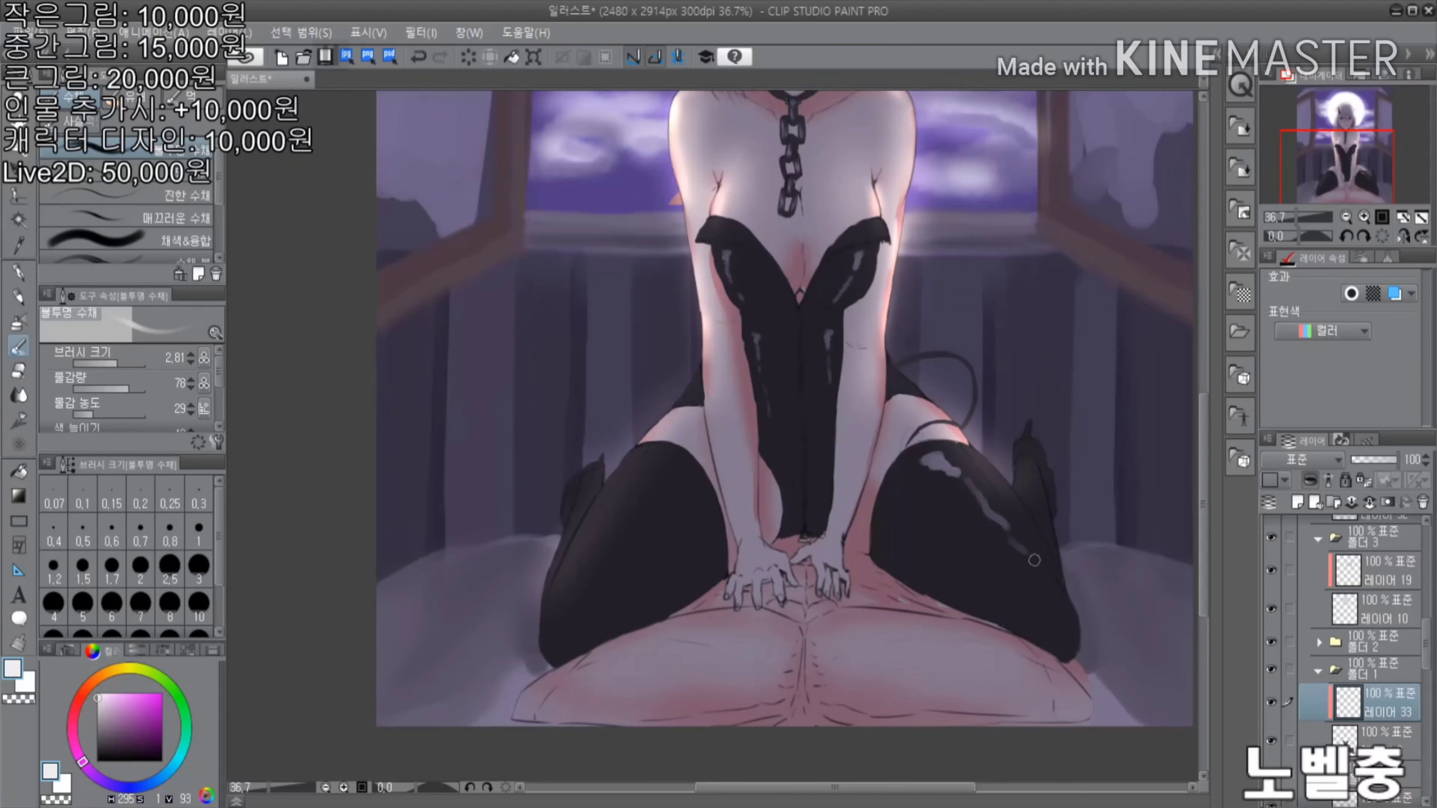
{"action": "scroll", "coordinate": [805, 483], "scroll_direction": "up", "scroll_amount": 2}
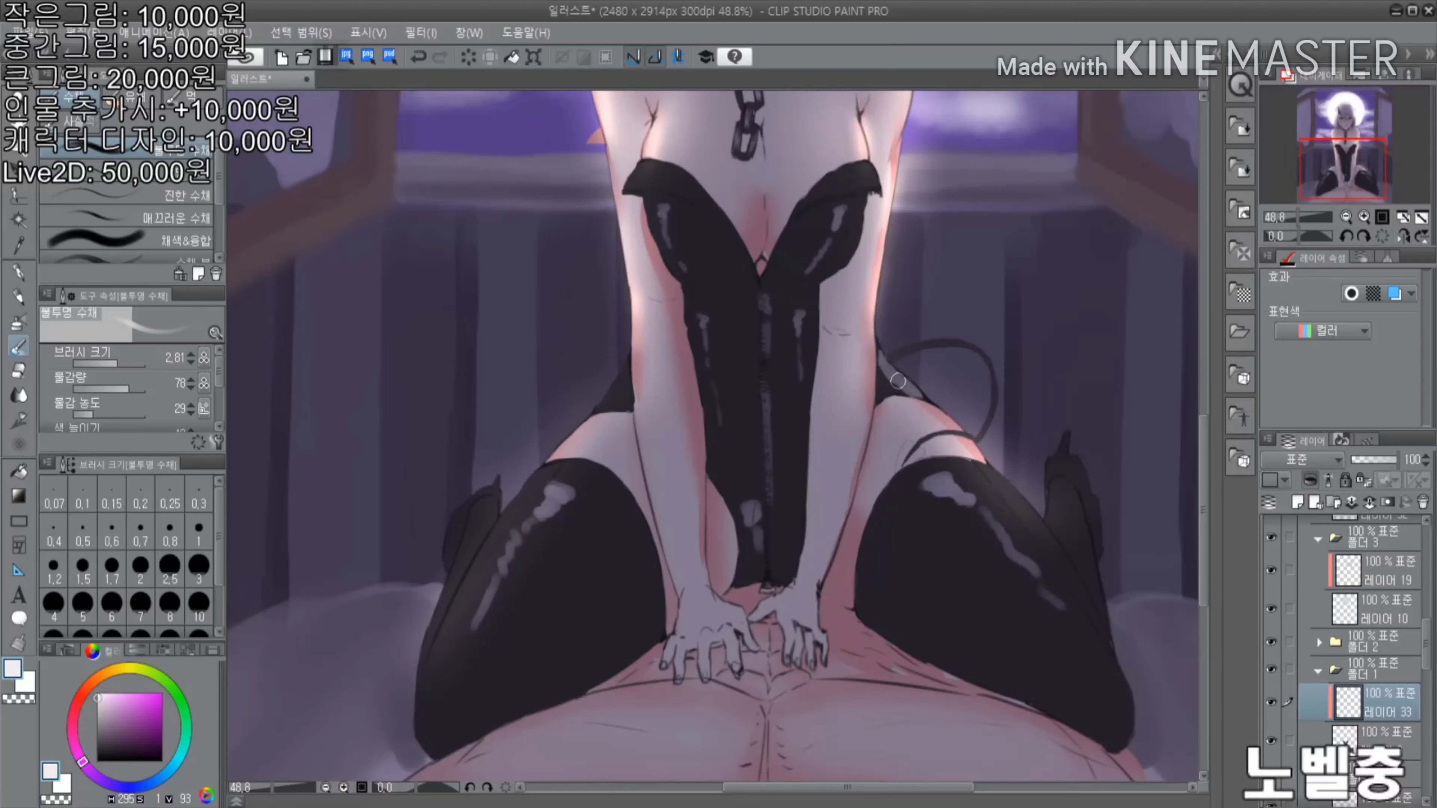
Soften the bodice and stocking highlights with 흐리기, and detail the bodice's folded top trim in light and dark grey with 불투명 수채
{"action": "key", "text": "j"}
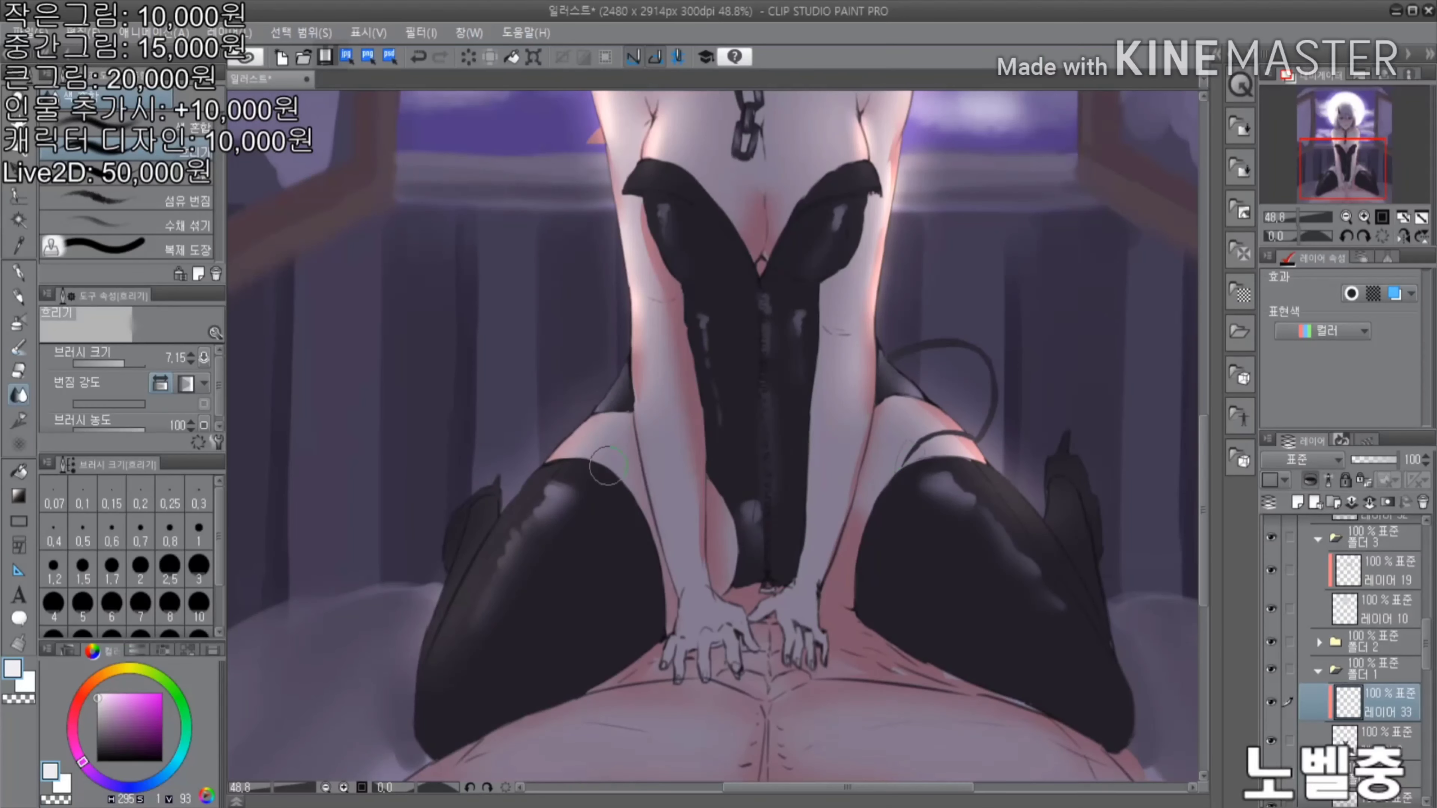
{"action": "left_click_drag", "start_coordinate": [664, 235], "coordinate": [664, 433]}
{"action": "key", "text": "b"}
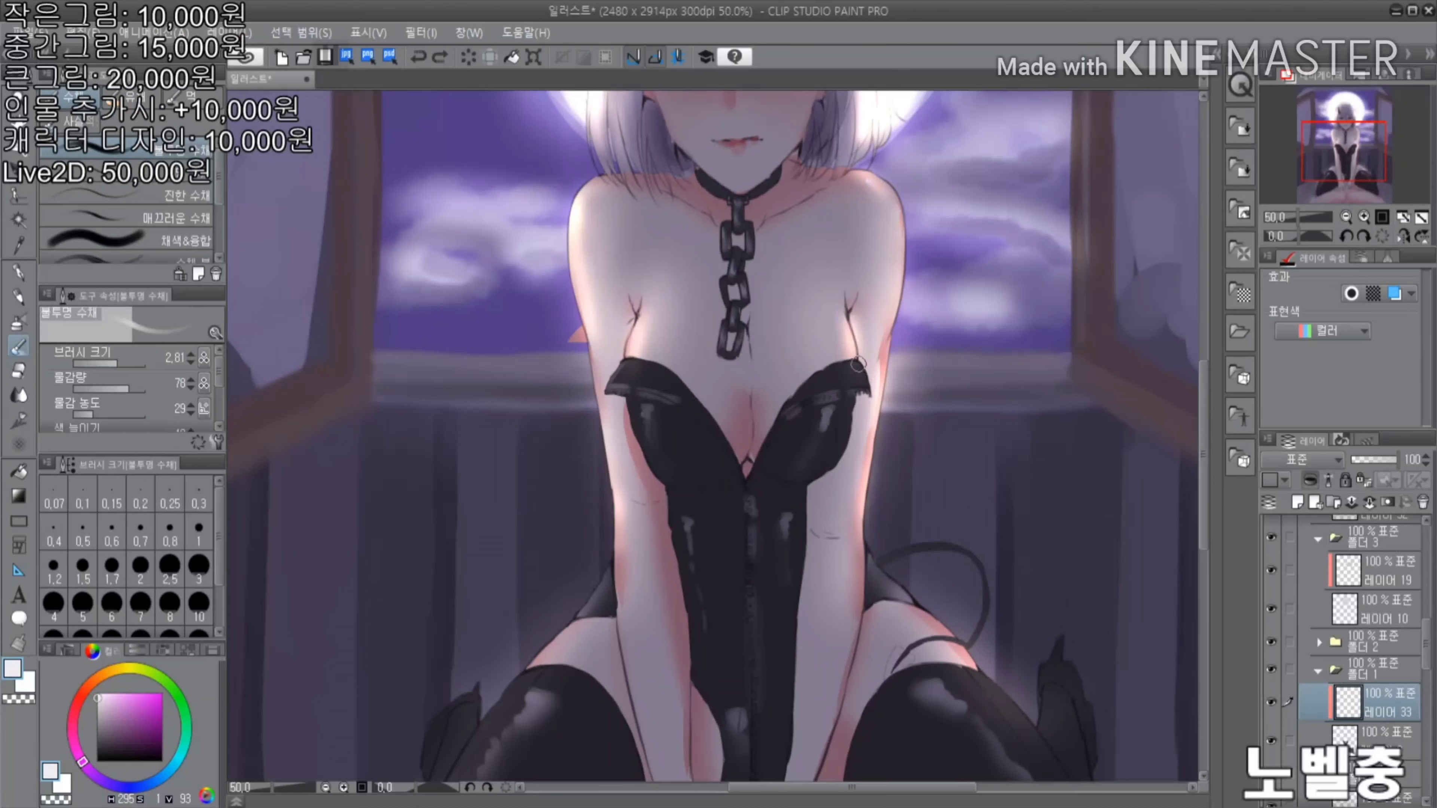
{"action": "scroll", "coordinate": [651, 431], "scroll_direction": "up", "scroll_amount": 1}
{"action": "left_click", "coordinate": [577, 528], "text": "alt"}
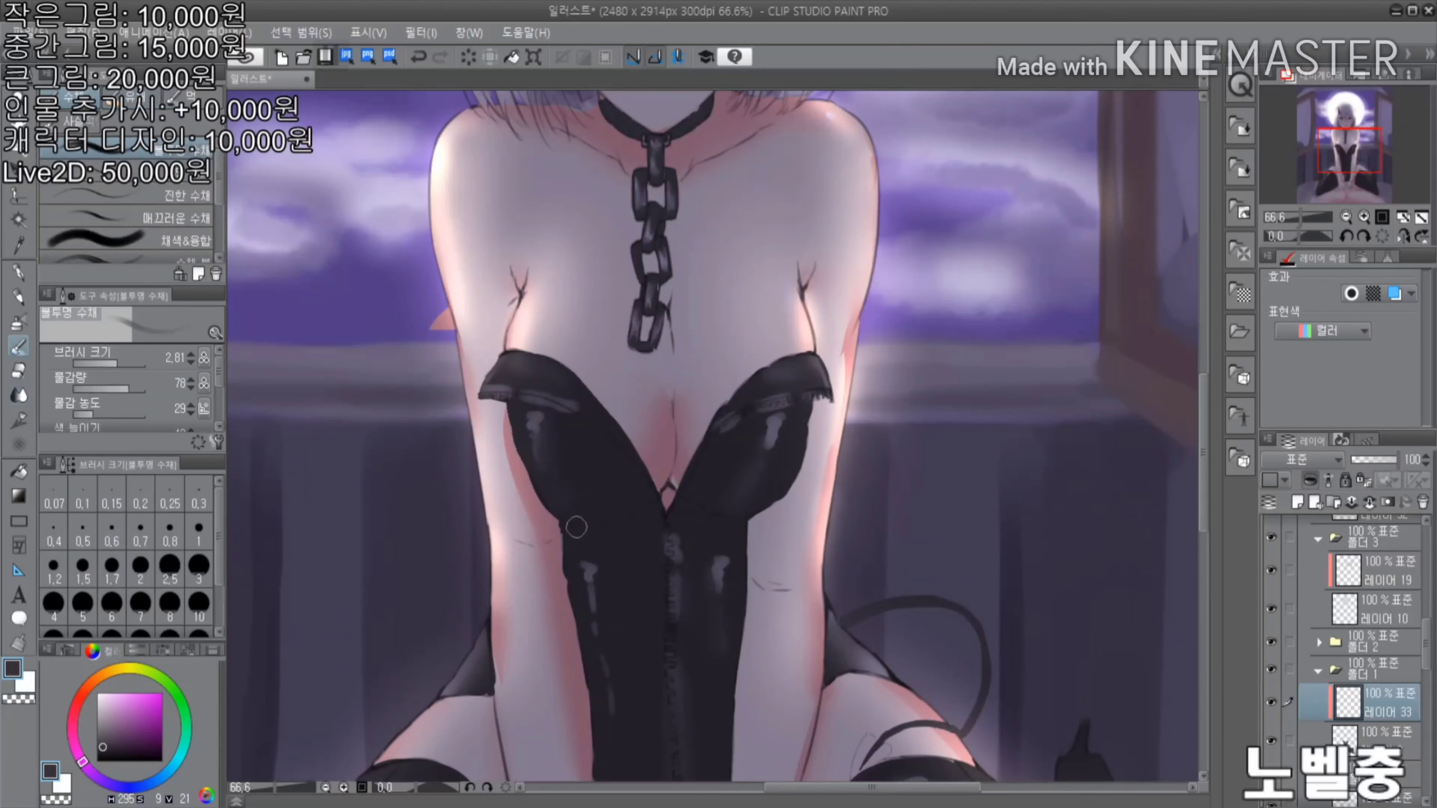
{"action": "scroll", "coordinate": [724, 486], "scroll_direction": "up", "scroll_amount": 3}
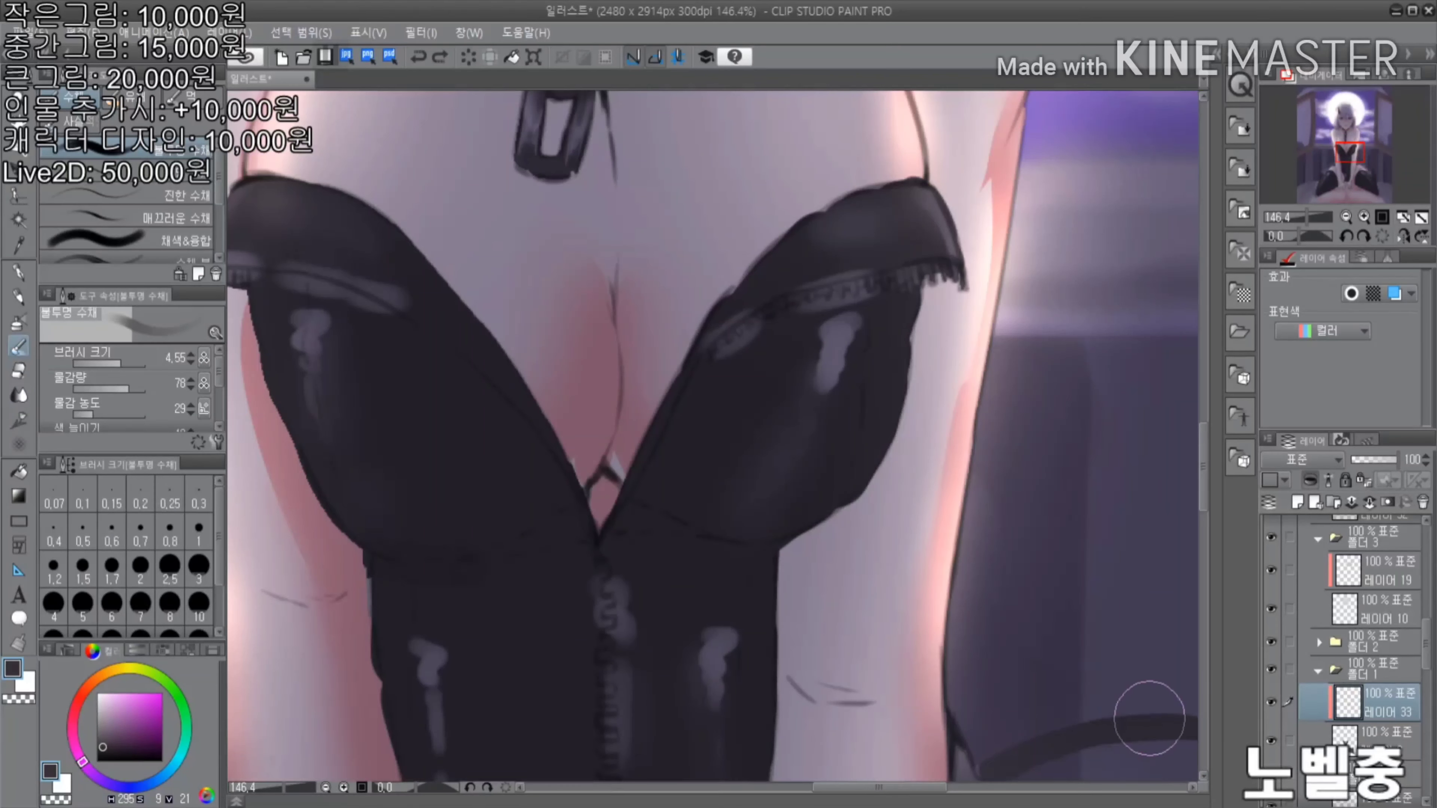
Add clipped 레이어 34 below 레이어 33, shade the black outfit in dark grey with 불투명 수채, and blend it with 흐리기
{"action": "left_click", "coordinate": [1380, 736]}
{"action": "scroll", "coordinate": [713, 492], "scroll_direction": "up", "scroll_amount": 1}
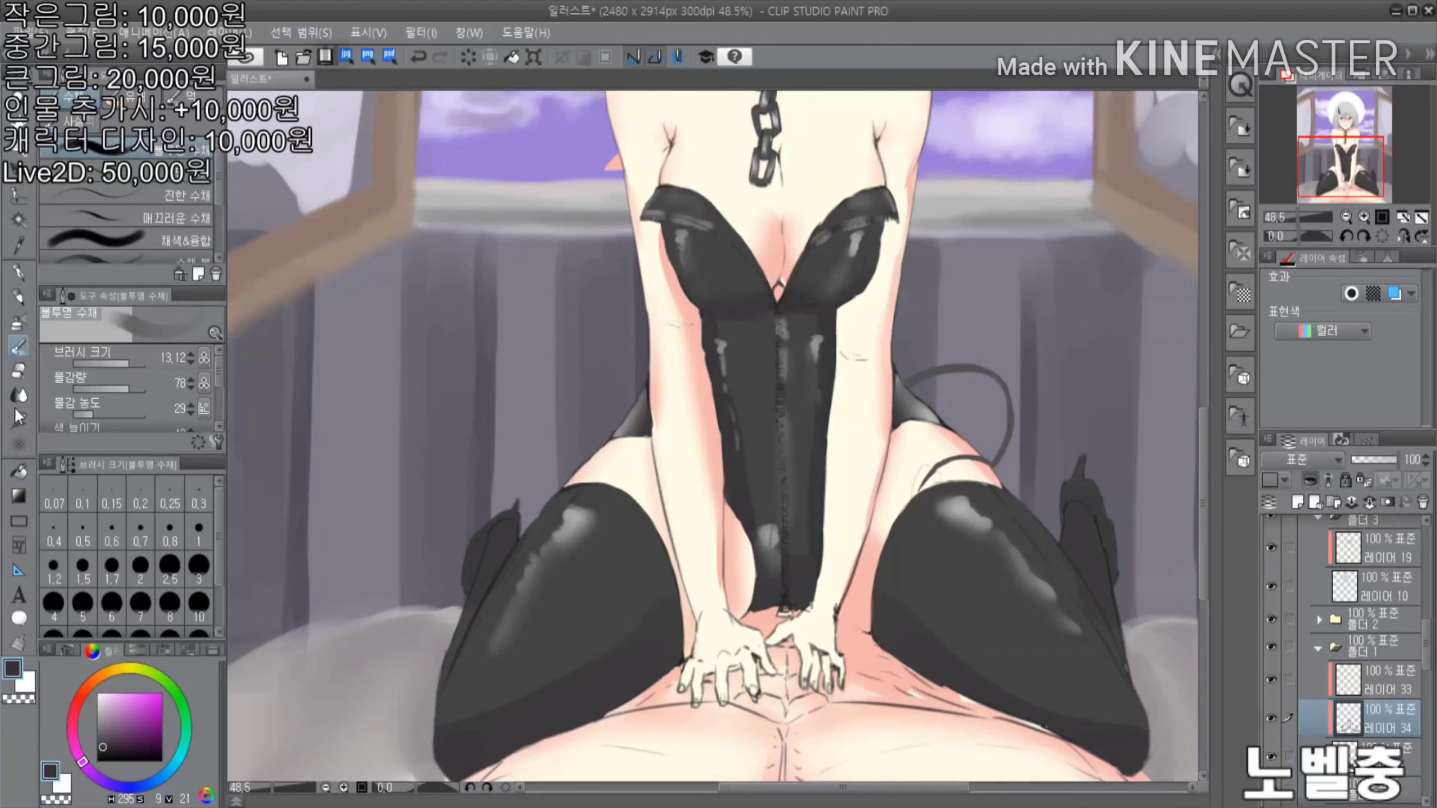
{"action": "key", "text": "j"}
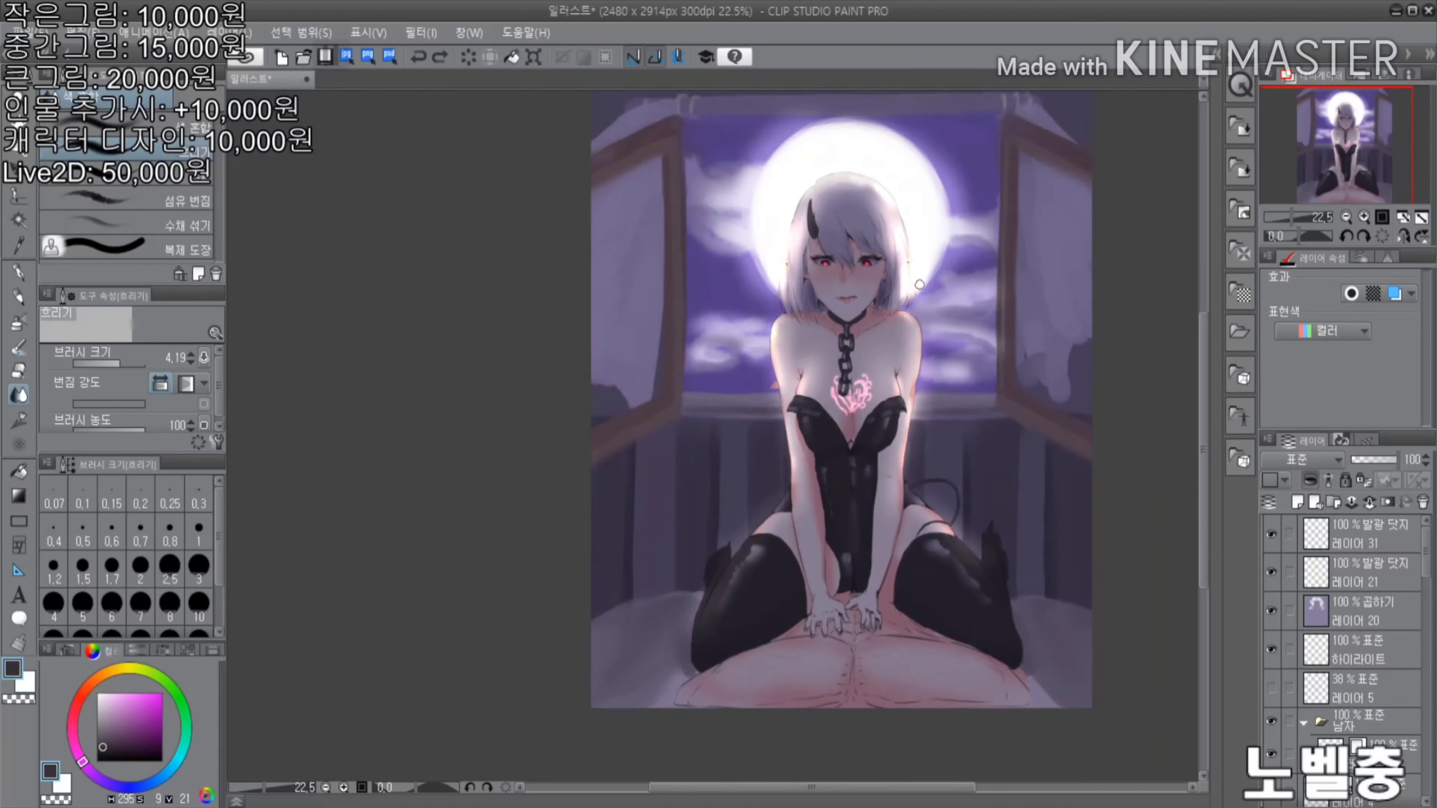
Review the whole illustration and save it as 밤의 서큐버스.png
{"action": "scroll", "coordinate": [919, 284], "scroll_direction": "up", "scroll_amount": 1}
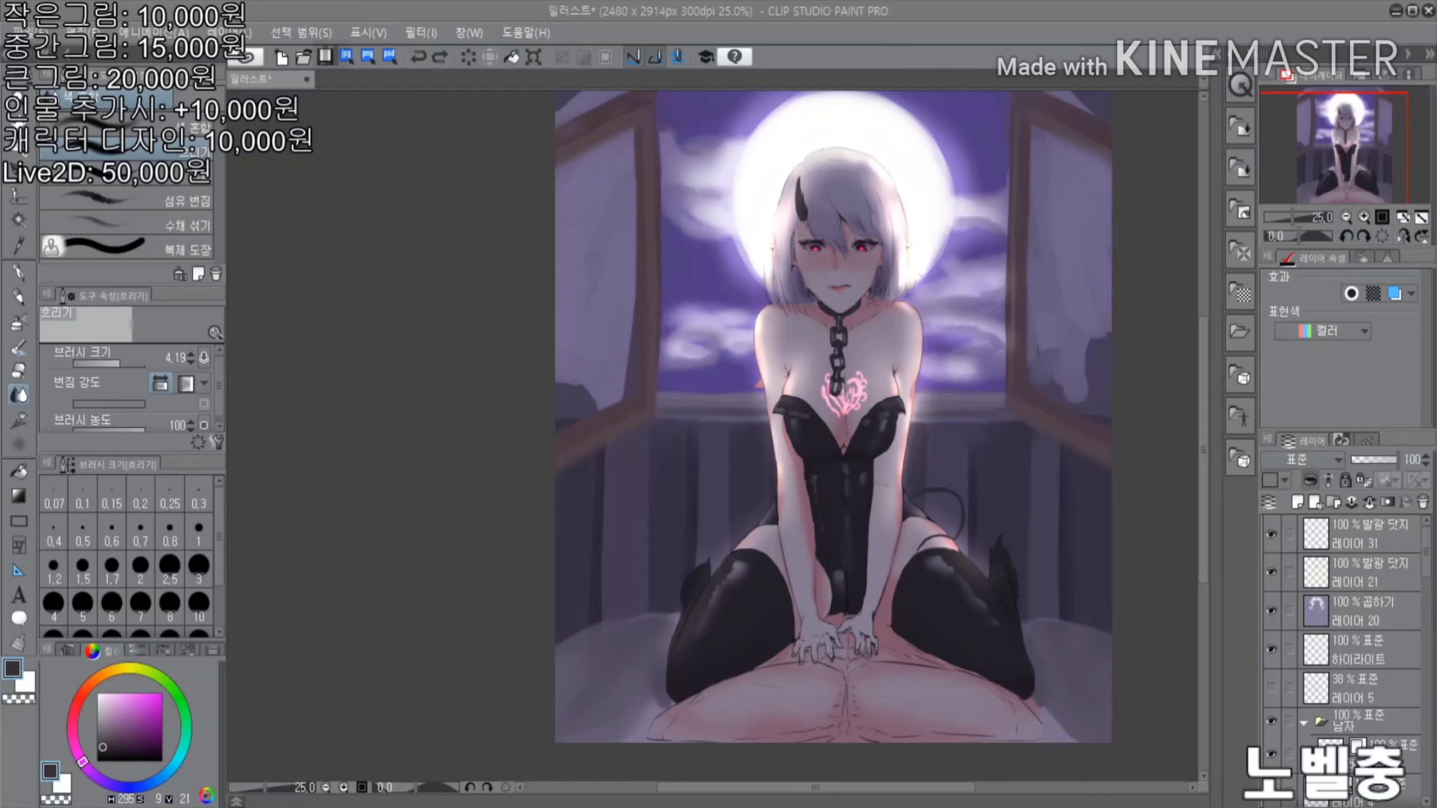
{"action": "scroll", "coordinate": [1054, 286], "scroll_direction": "down", "scroll_amount": 3}
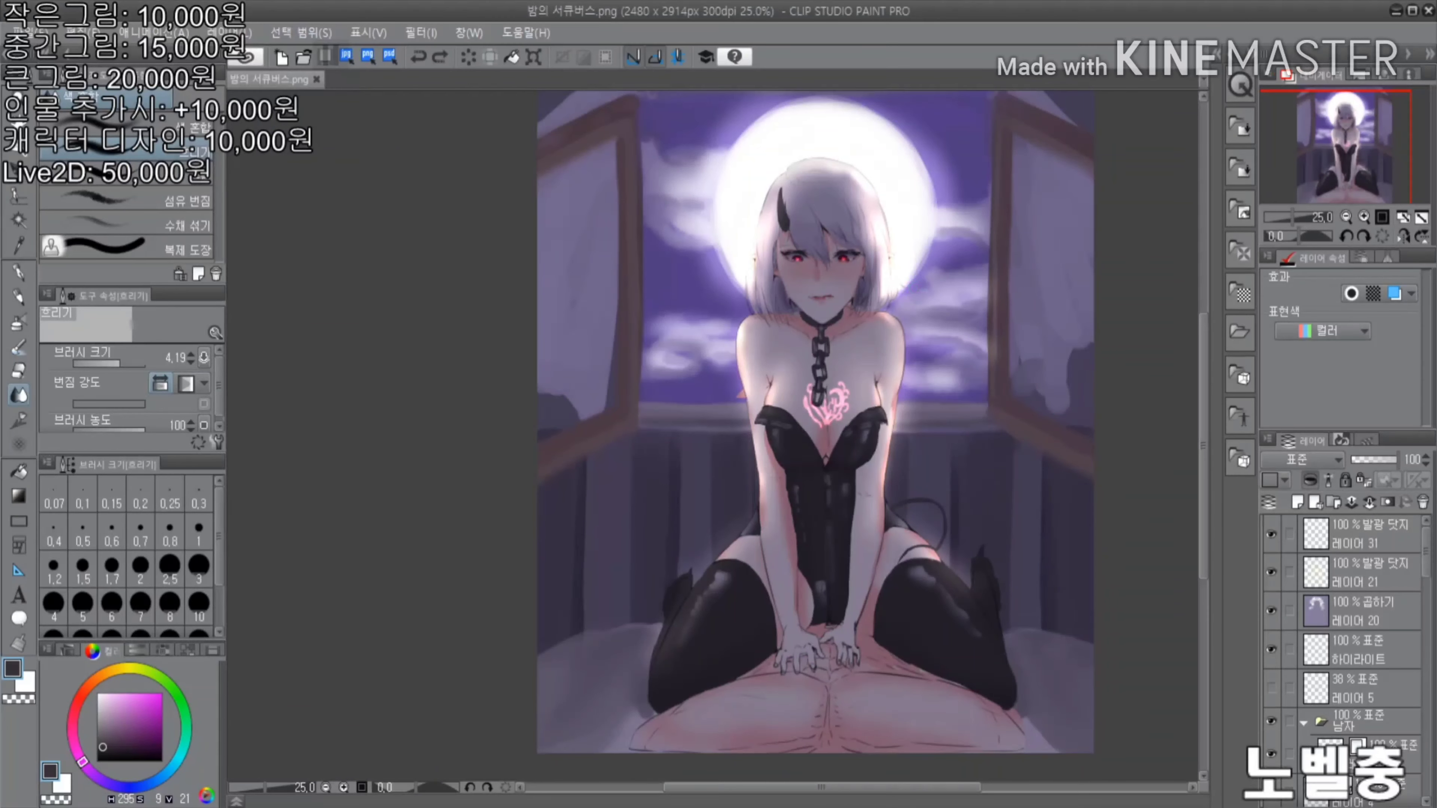
{"action": "scroll", "coordinate": [951, 514], "scroll_direction": "down", "scroll_amount": 1}
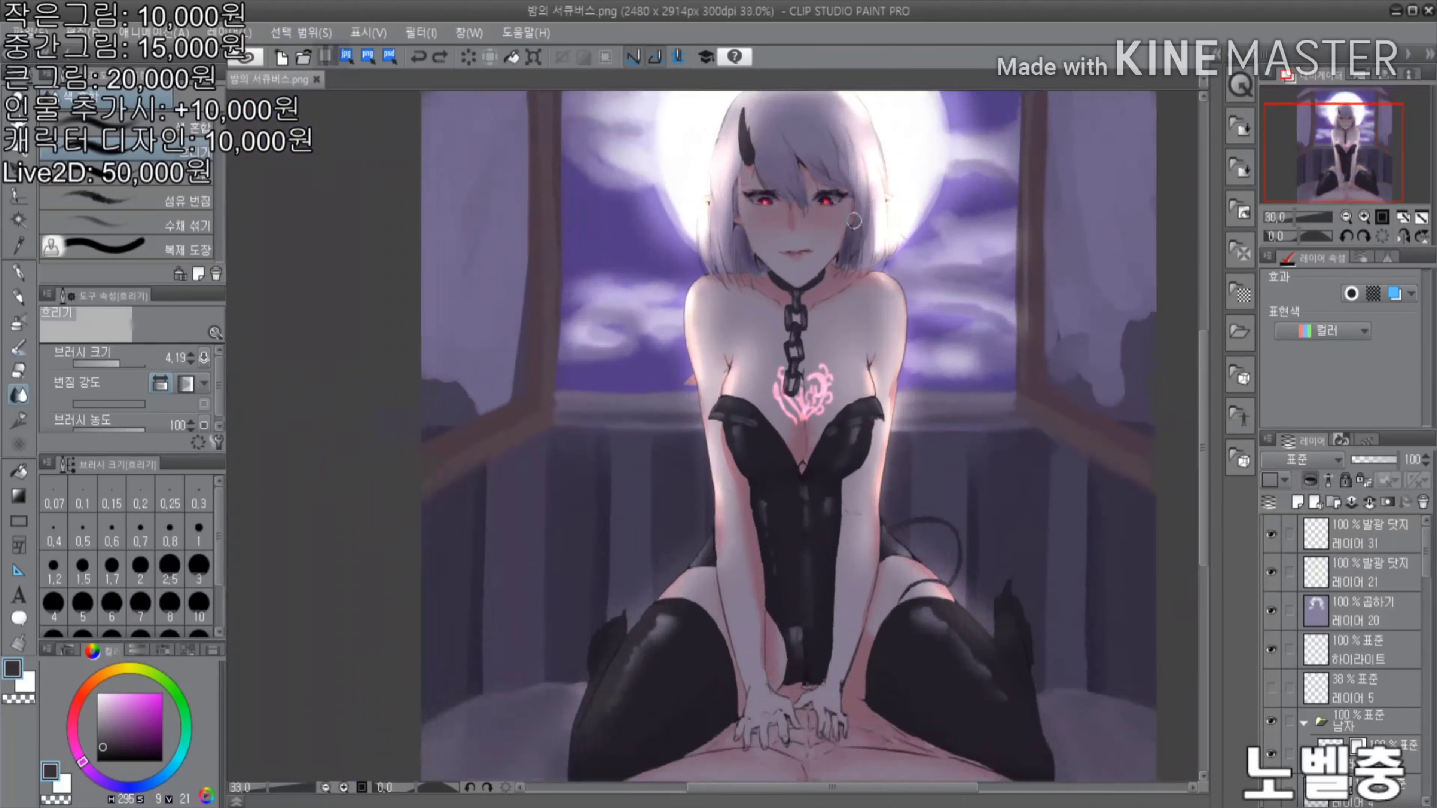